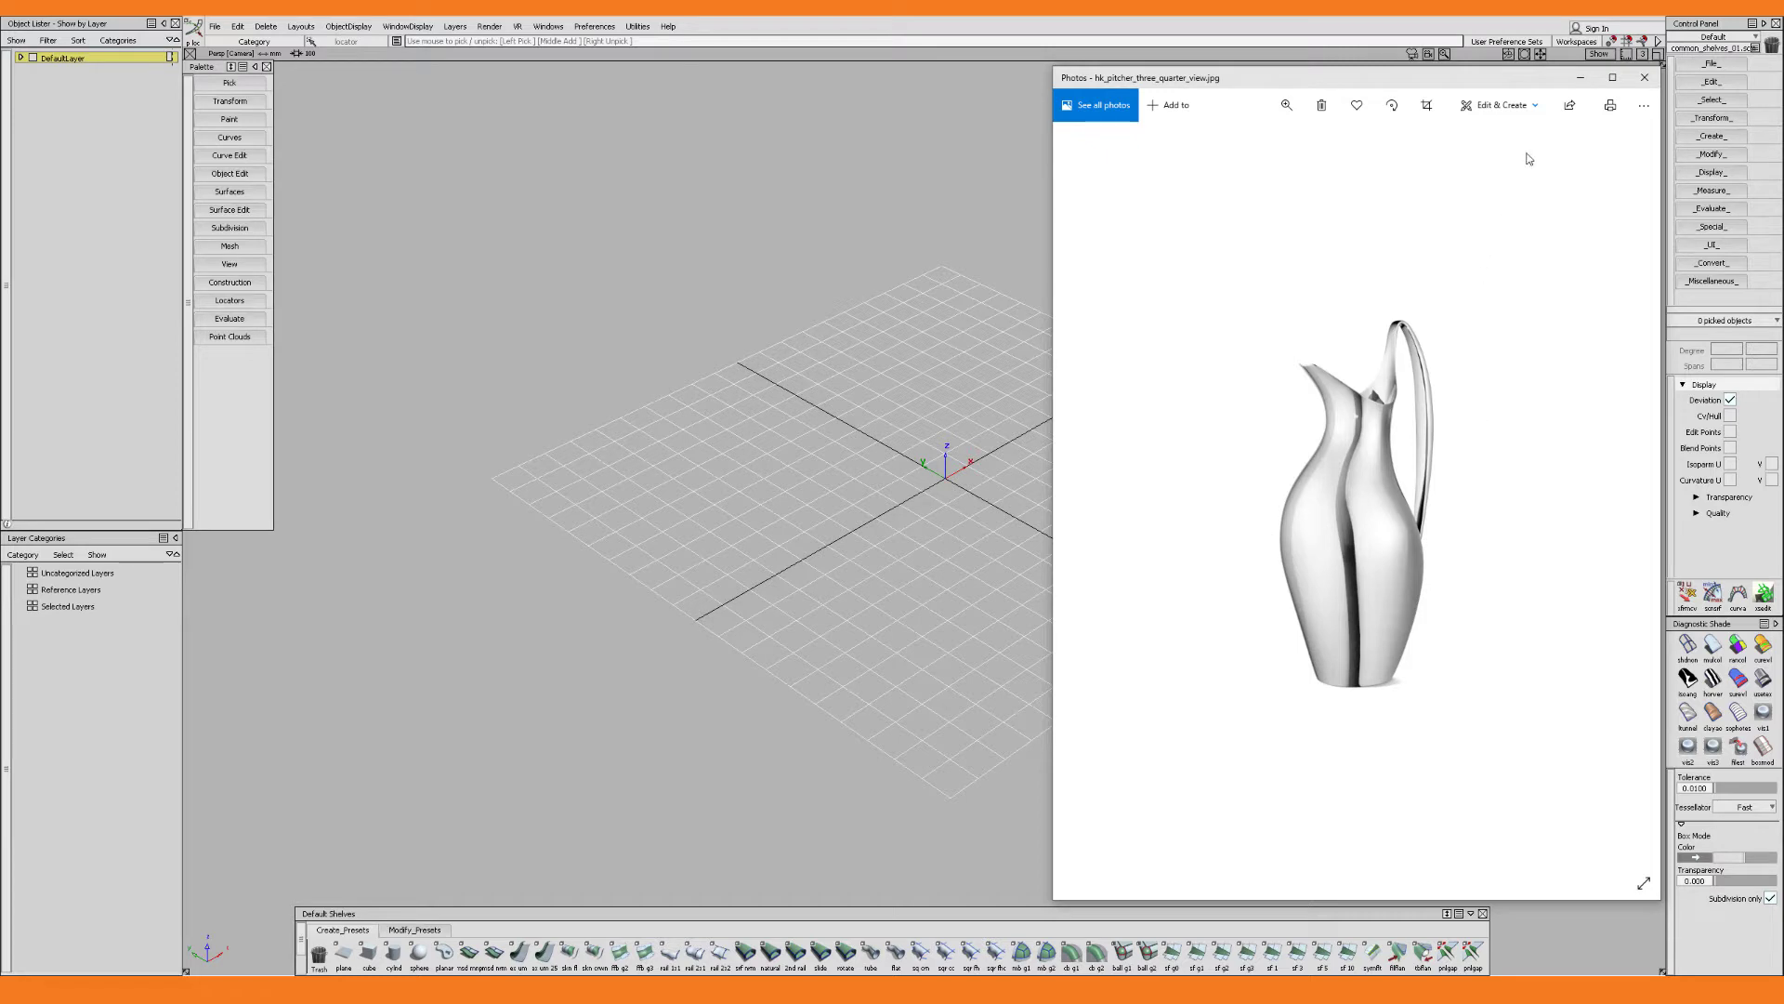
Set aside the reference photo and import the hk_pitcher_side_view image as a new canvas in the Left view
{"action": "left_click", "coordinate": [1571, 78]}
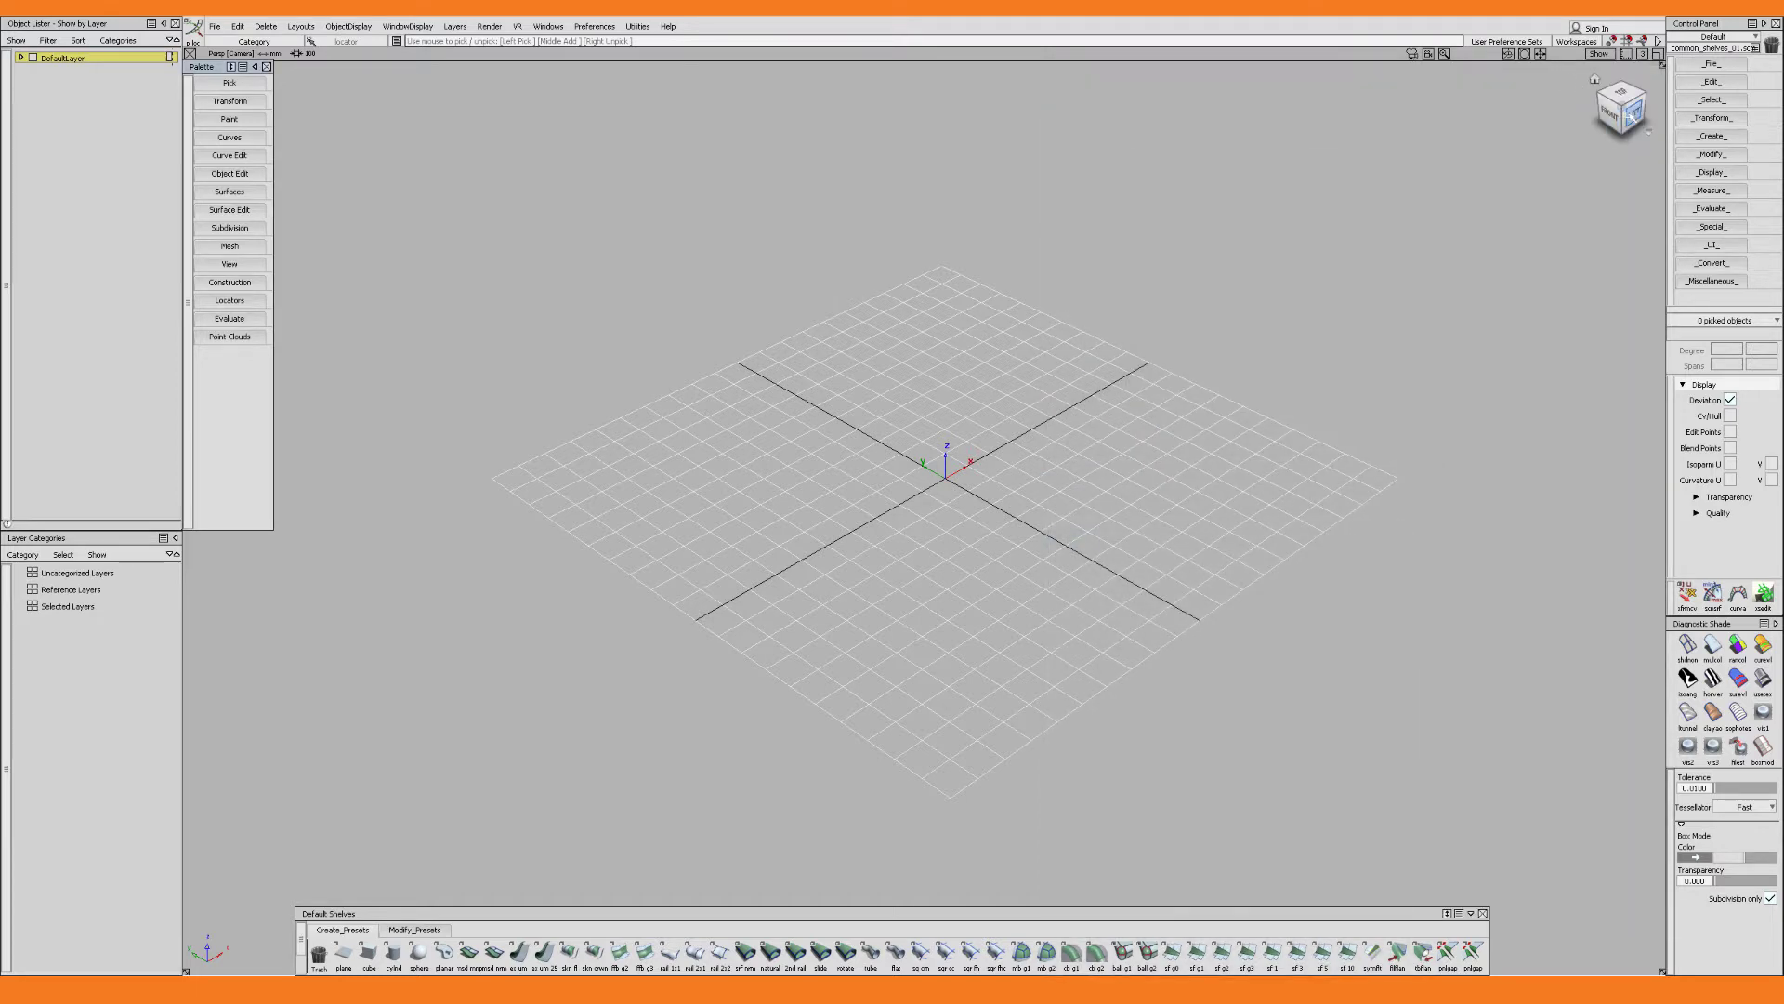
{"action": "left_click", "coordinate": [1633, 114]}
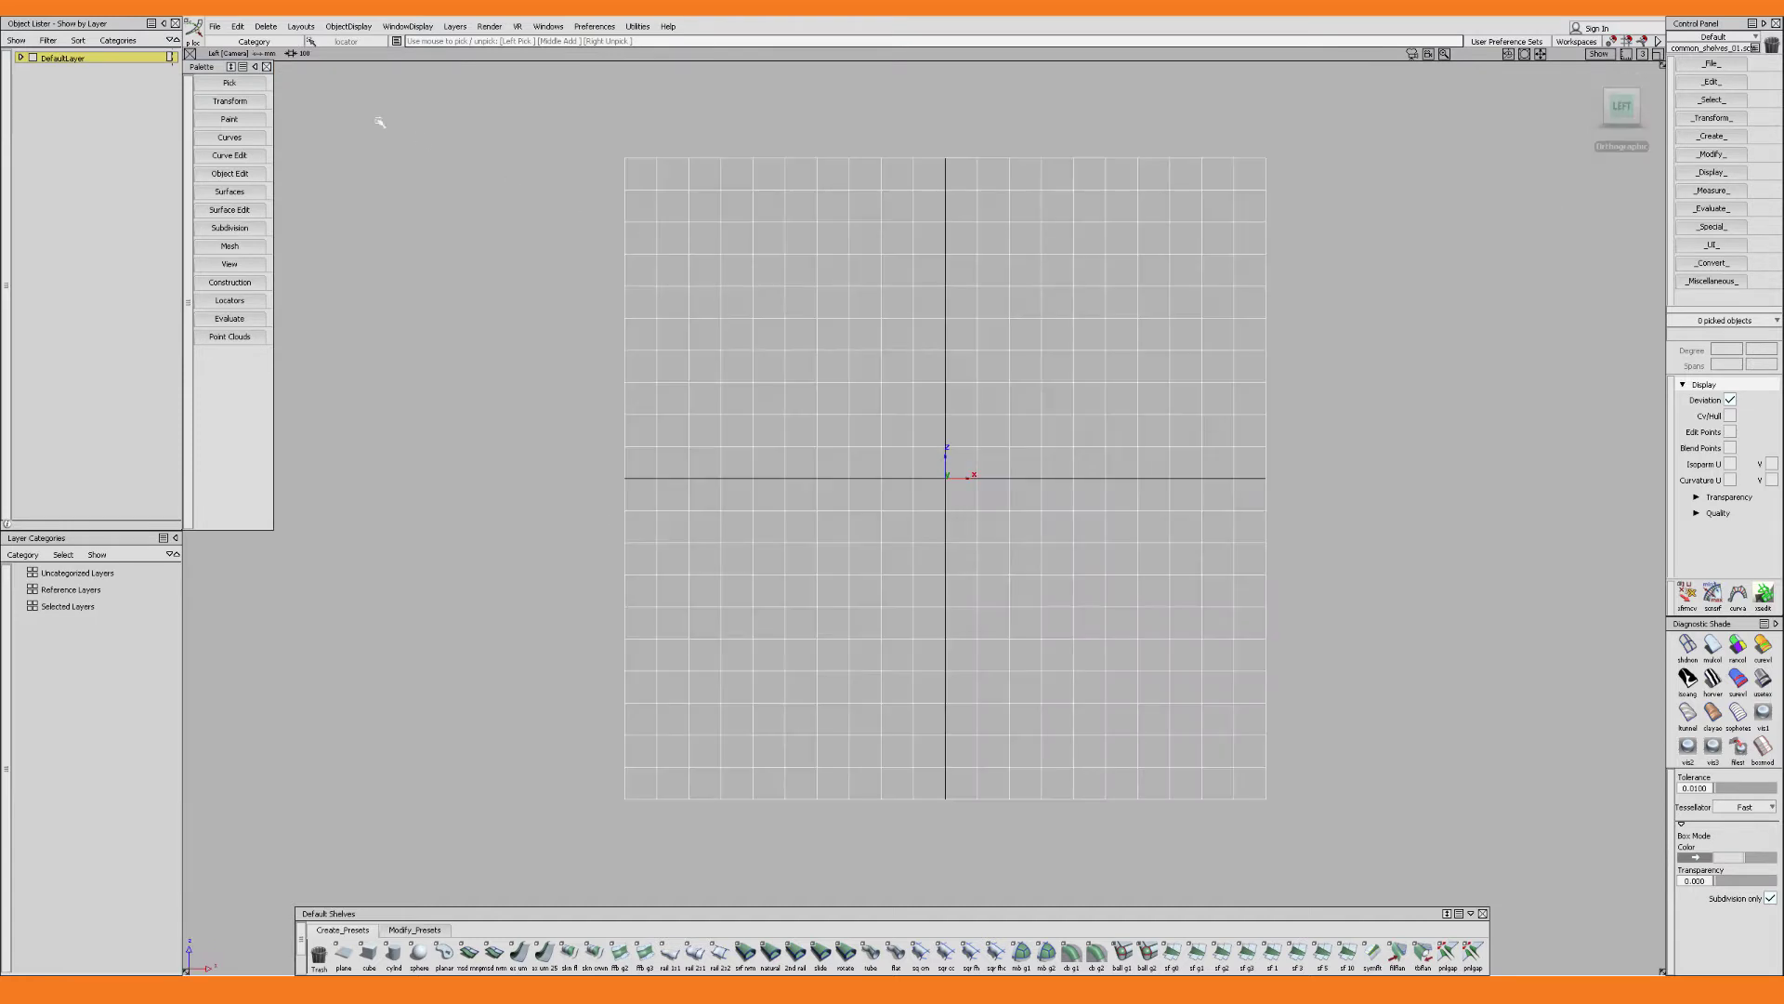
{"action": "left_click", "coordinate": [215, 26]}
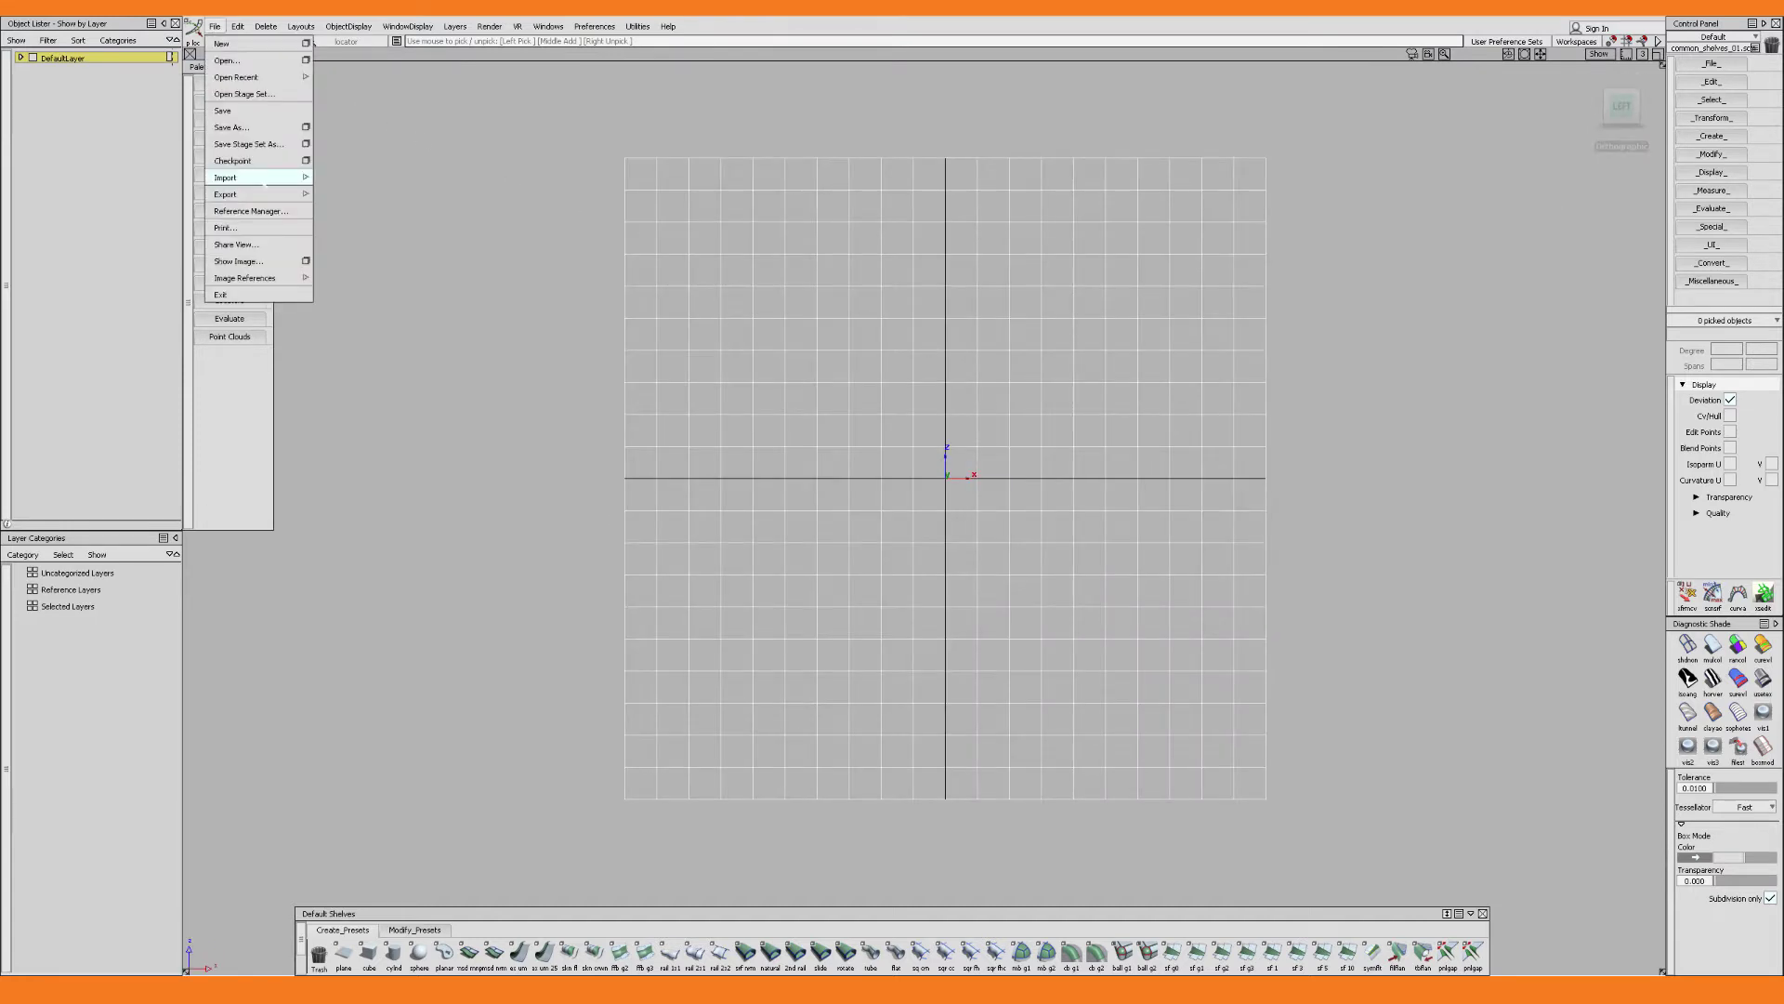
{"action": "mouse_move", "coordinate": [279, 179]}
{"action": "left_click", "coordinate": [426, 245]}
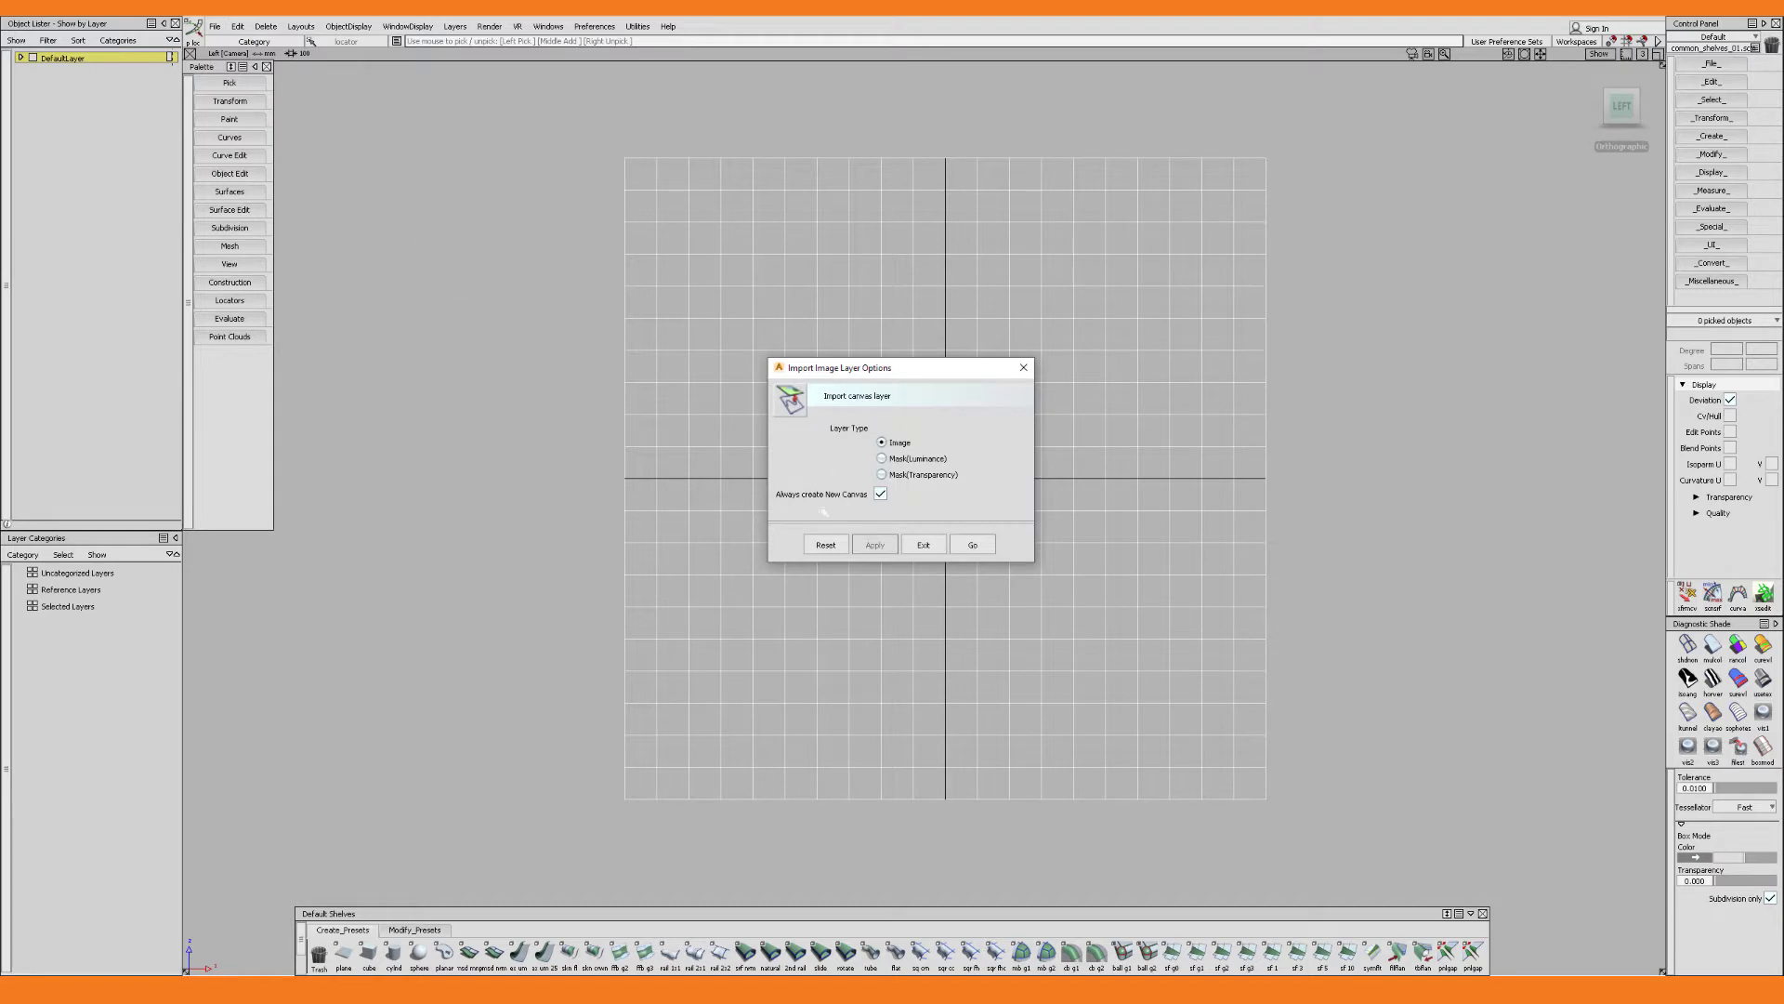
{"action": "left_click", "coordinate": [972, 544]}
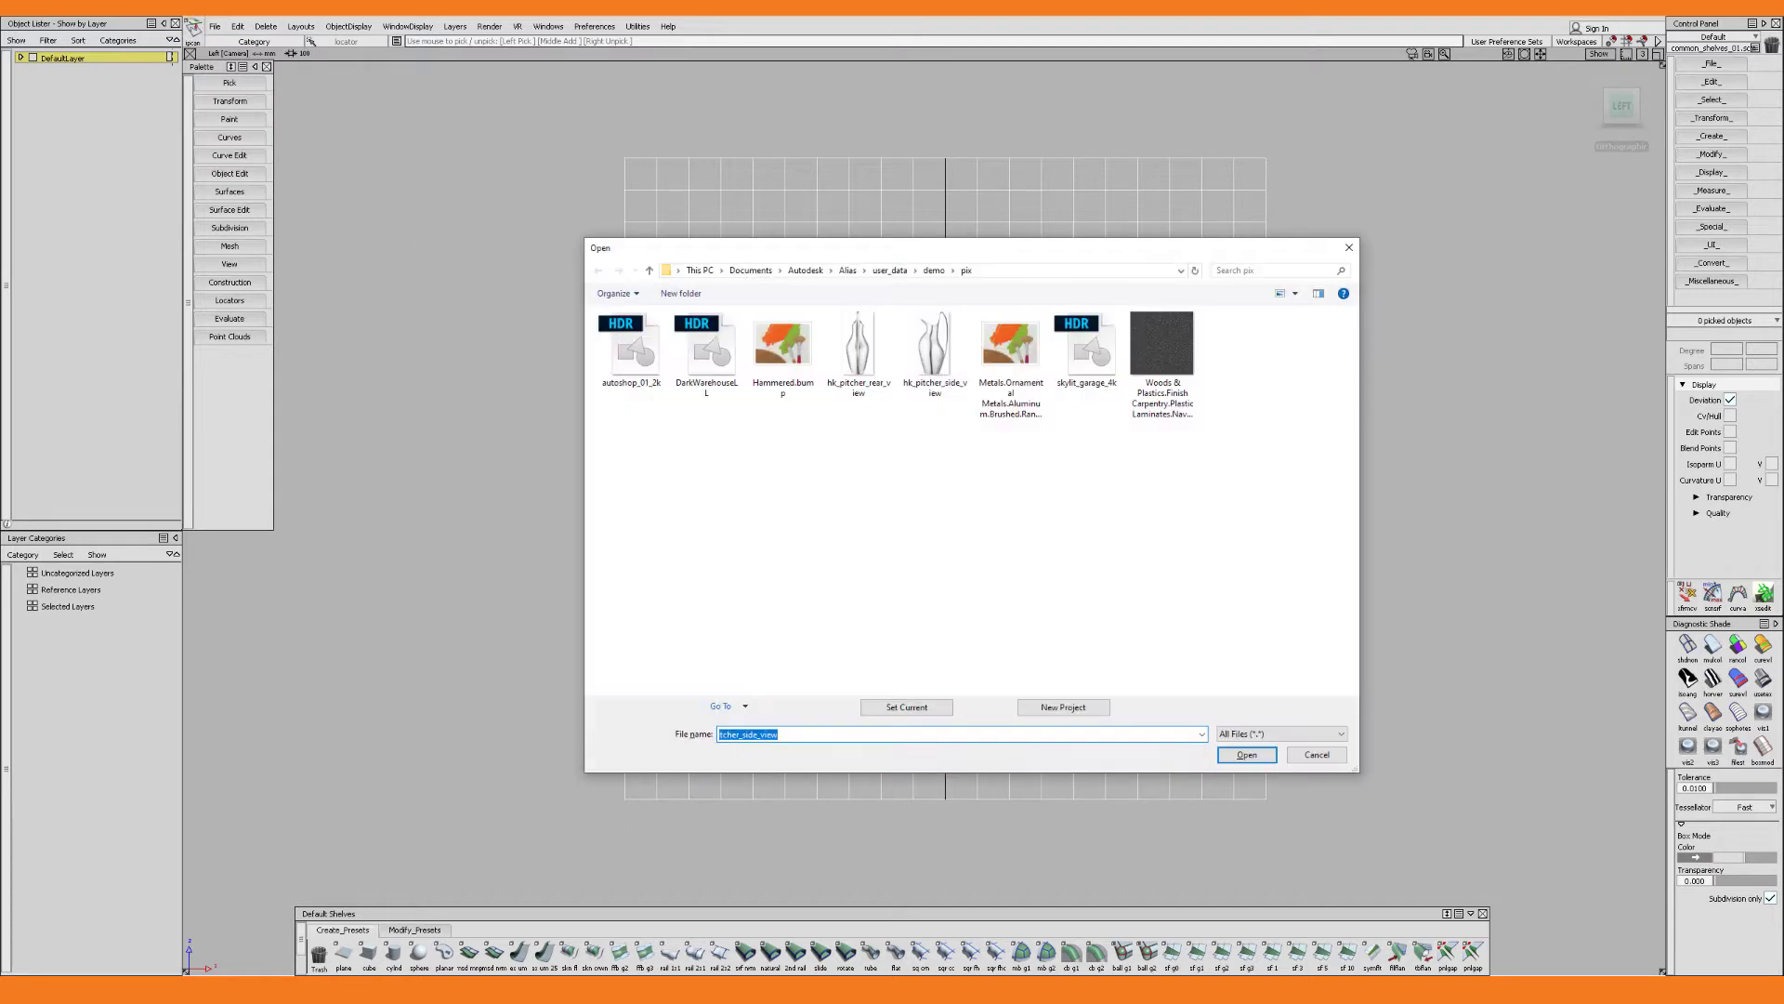
{"action": "double_click", "coordinate": [930, 357]}
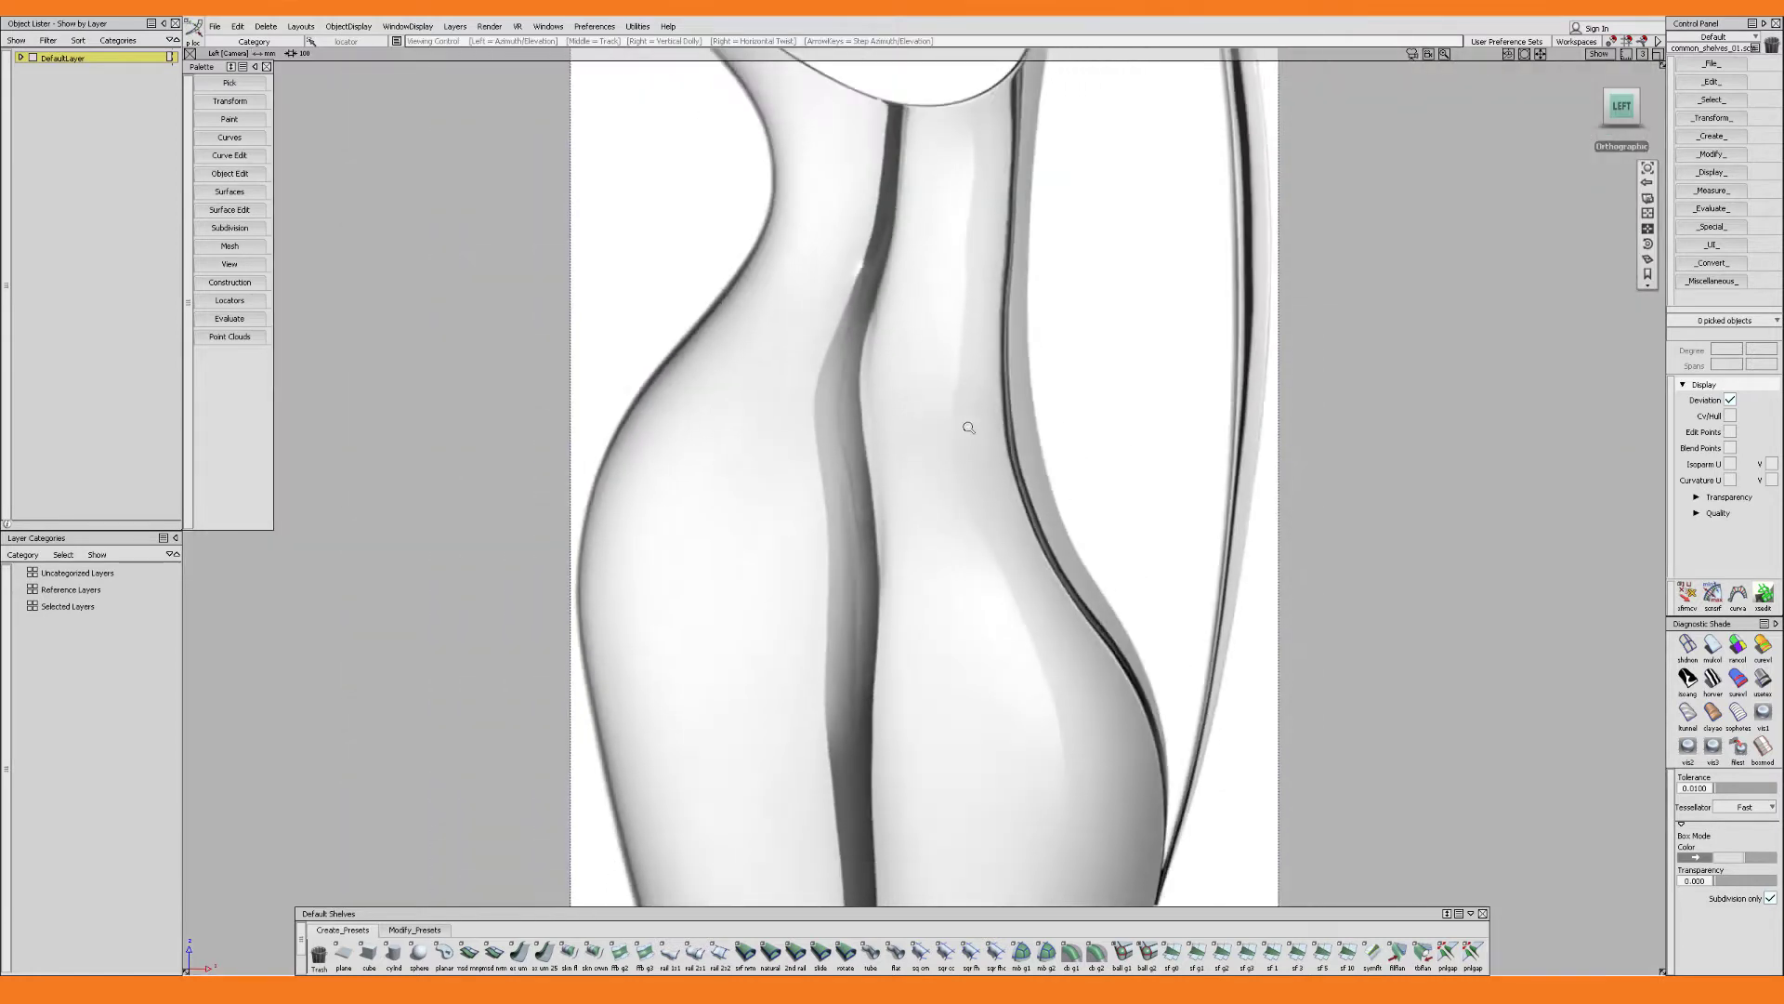
Set the canvas transparency to 0.300 so the grid shows through the side-view image
{"action": "right_click_drag", "start_coordinate": [969, 427], "coordinate": [966, 518], "text": "alt+shift"}
{"action": "left_click_drag", "start_coordinate": [967, 518], "coordinate": [1103, 610], "text": "alt+shift"}
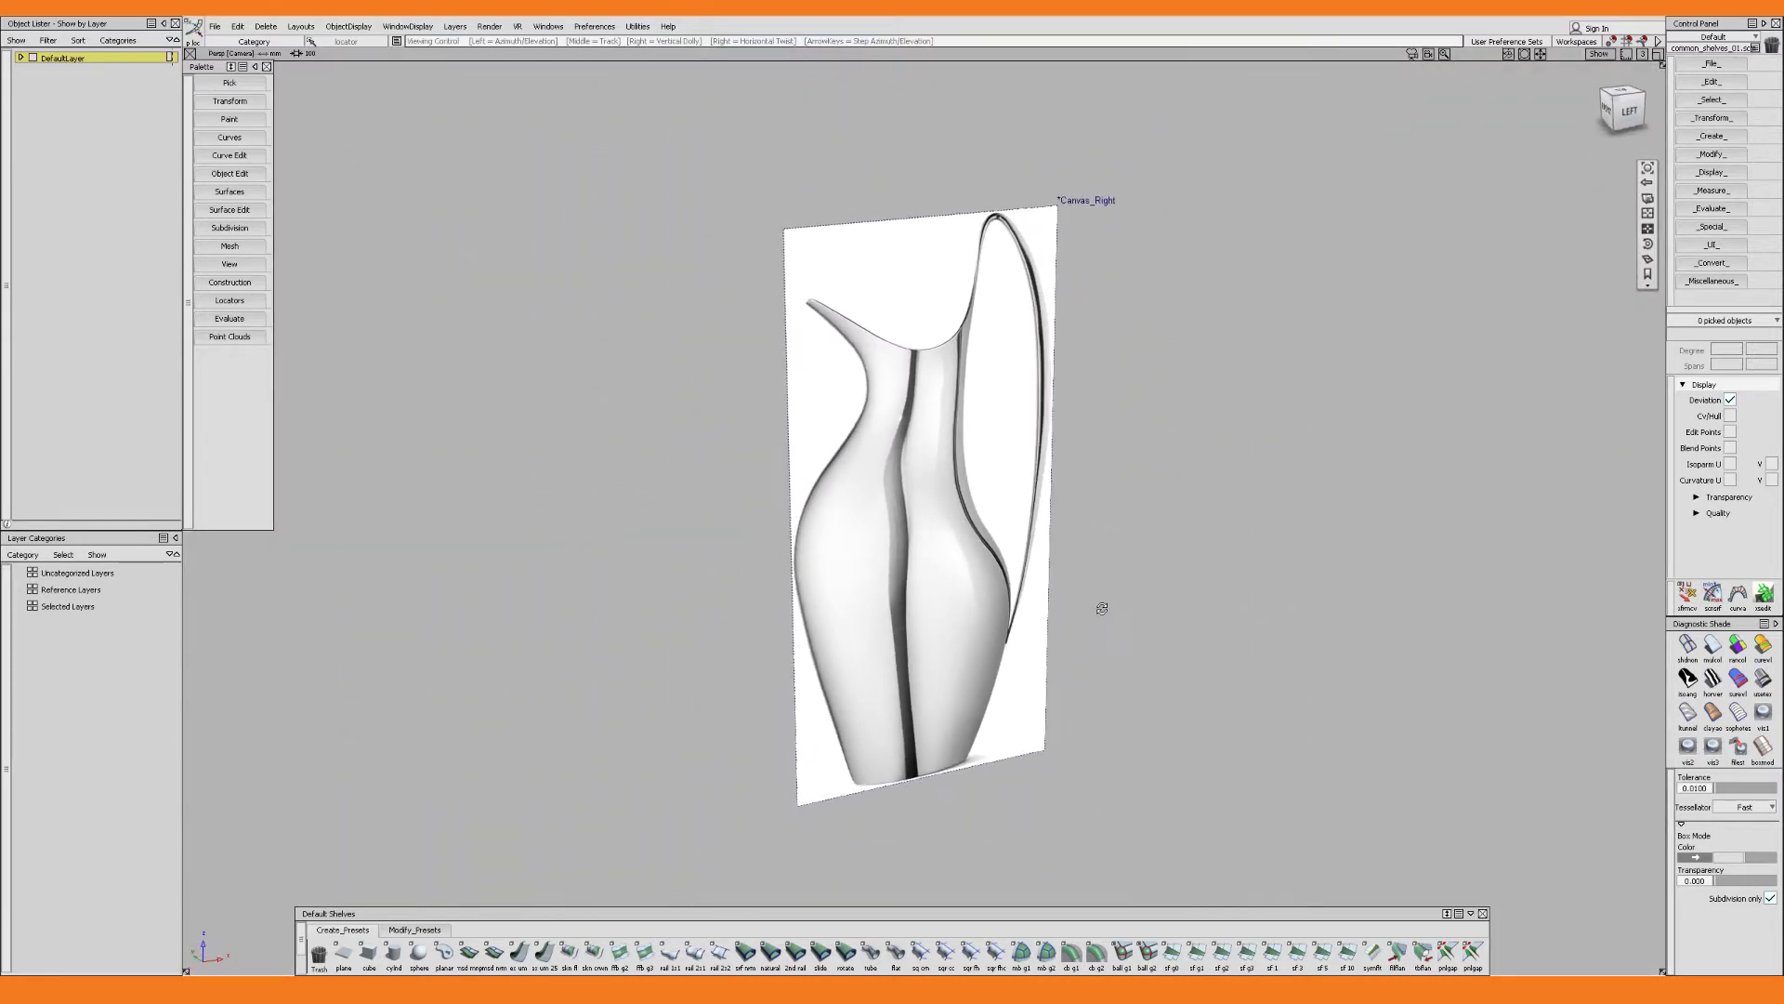
{"action": "left_click", "coordinate": [1720, 498]}
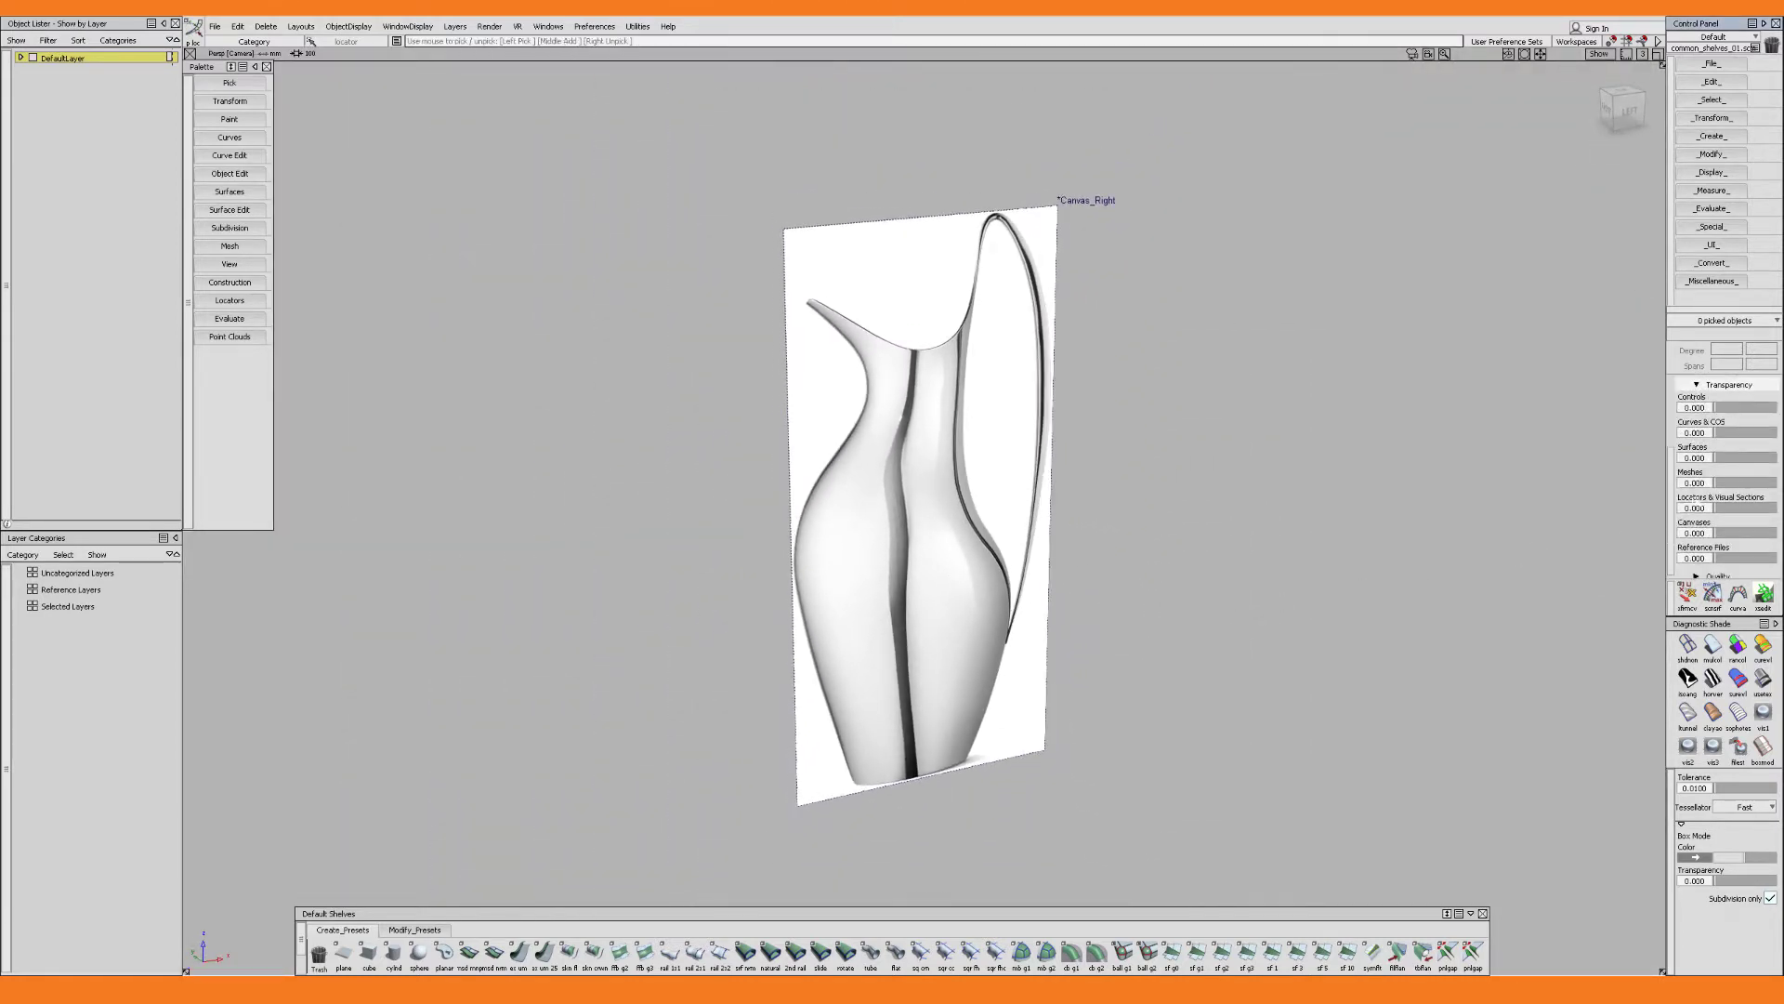
{"action": "left_click_drag", "start_coordinate": [1721, 533], "coordinate": [1735, 536]}
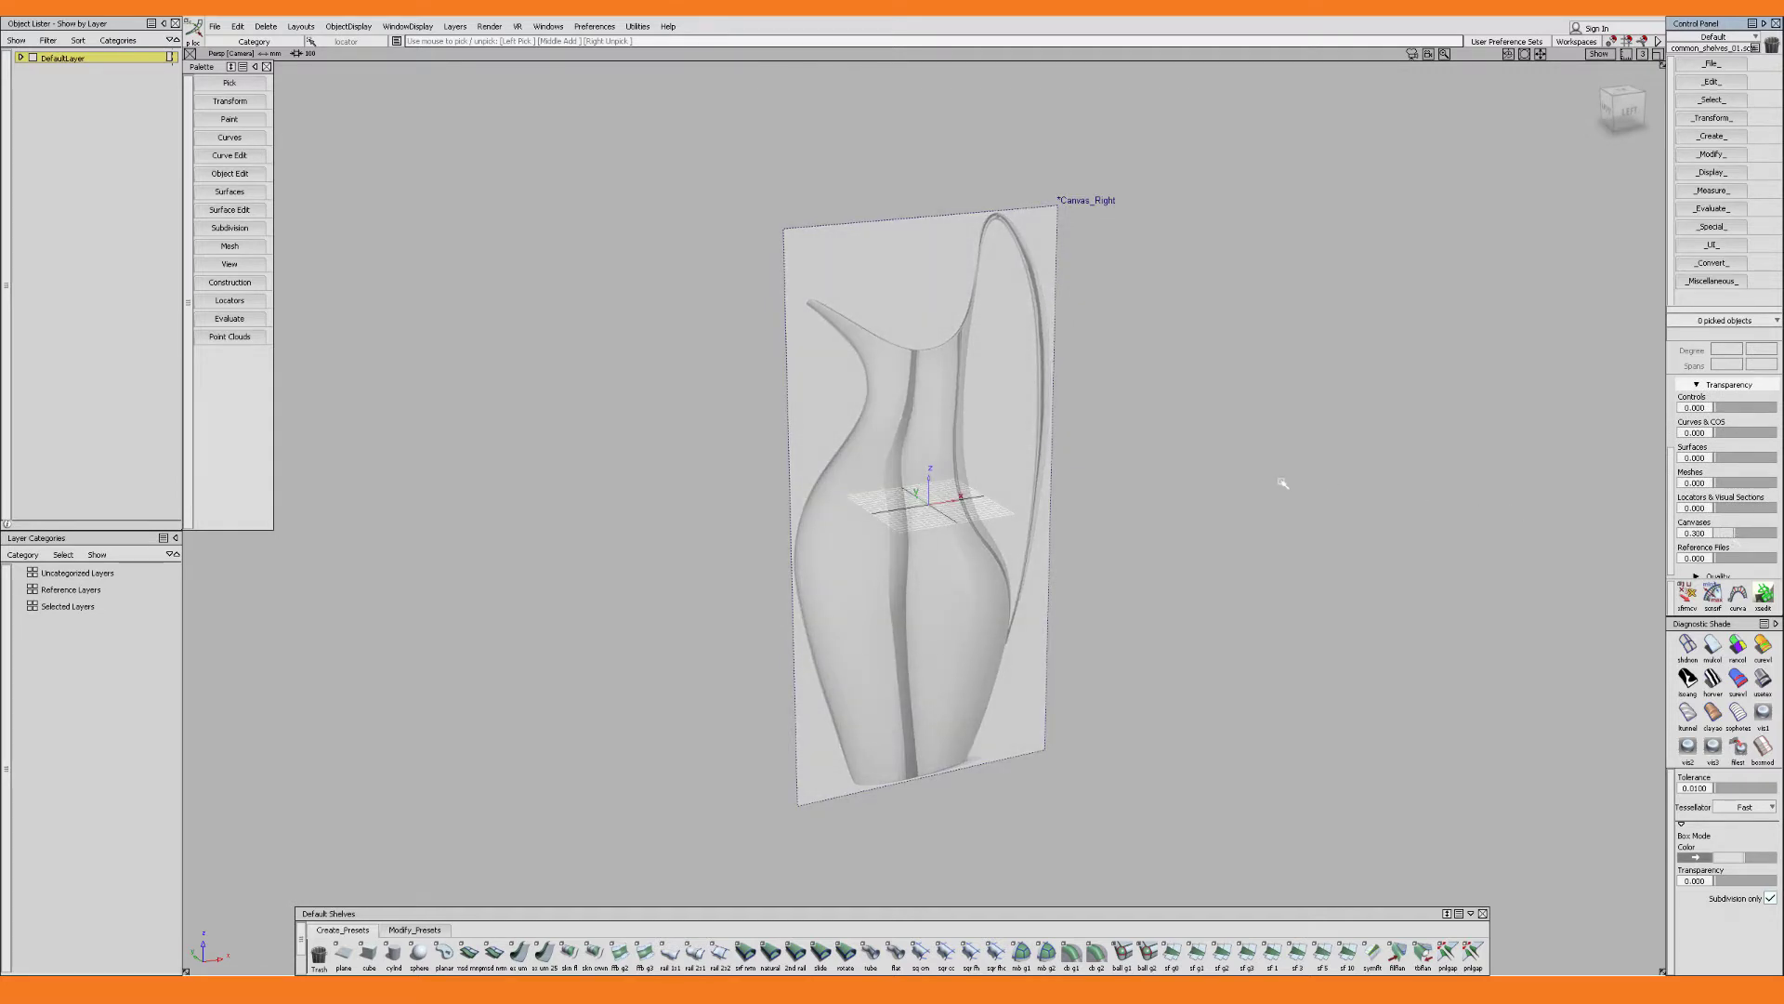
Add a distance locator in the Left view from the origin to 0 0 330
{"action": "left_click_drag", "start_coordinate": [1232, 530], "coordinate": [1096, 500], "text": "alt+shift"}
{"action": "right_click_drag", "start_coordinate": [934, 539], "coordinate": [909, 377], "text": "alt+shift"}
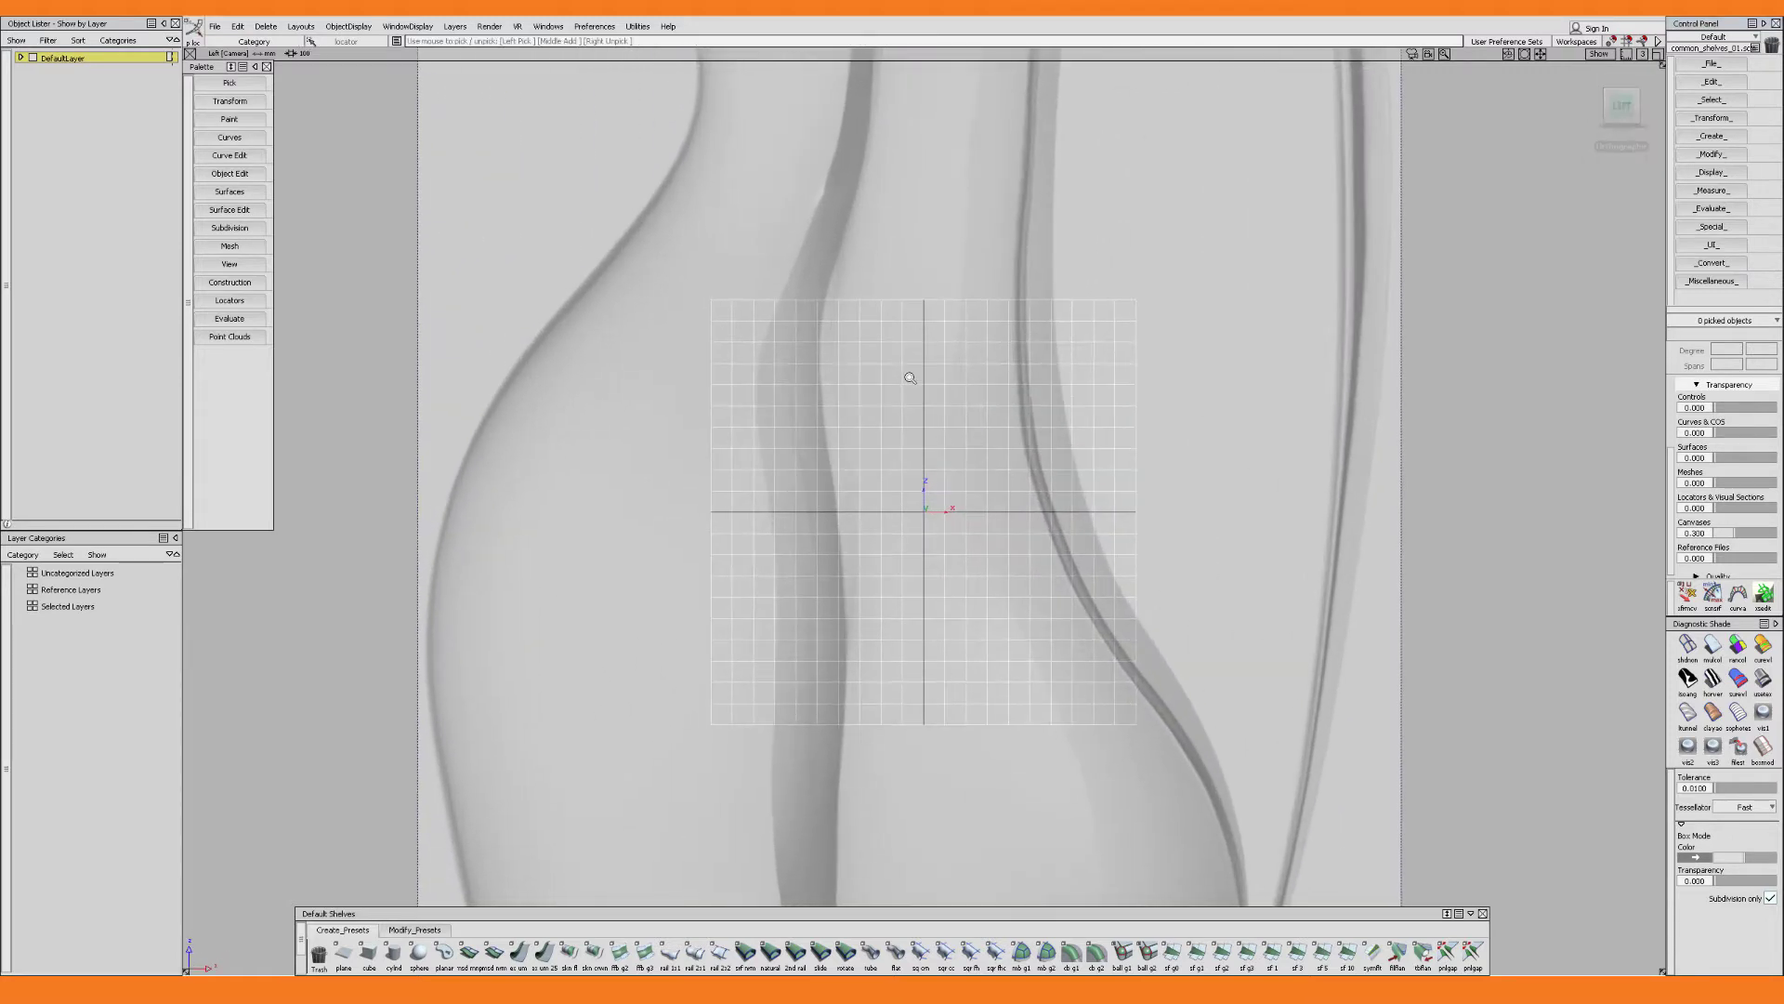
{"action": "left_click", "coordinate": [250, 301]}
{"action": "mouse_move", "coordinate": [284, 342]}
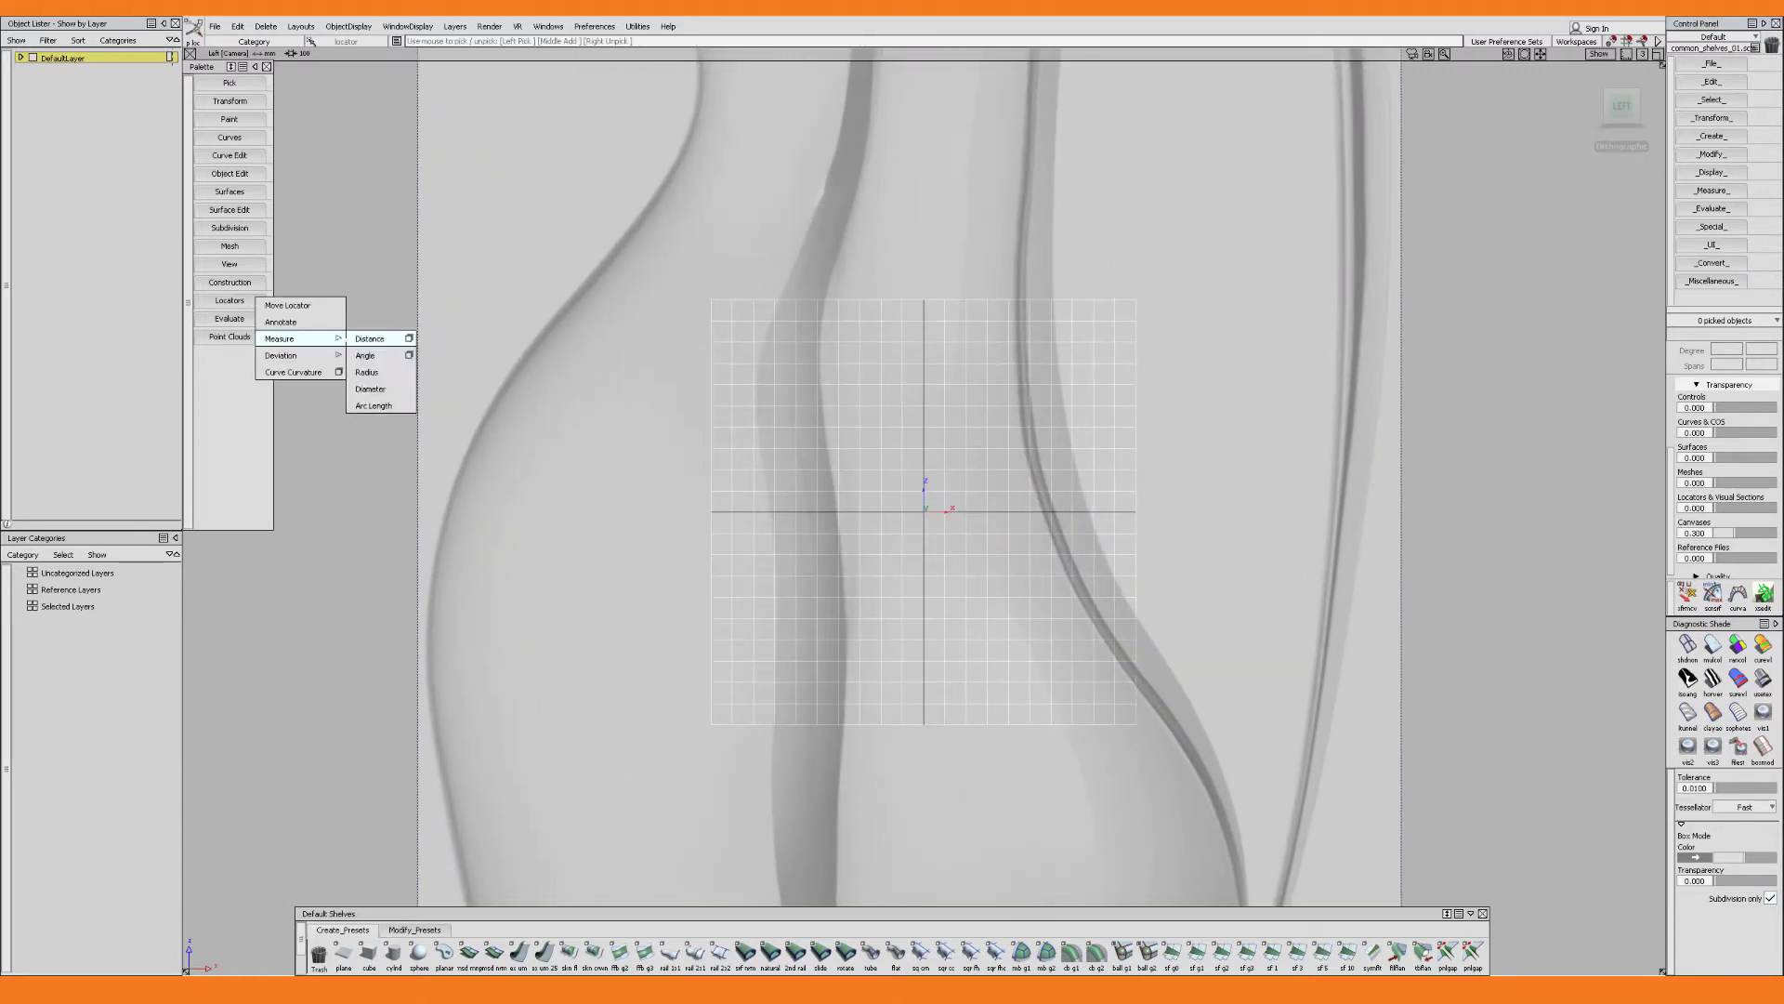
{"action": "left_click", "coordinate": [376, 338]}
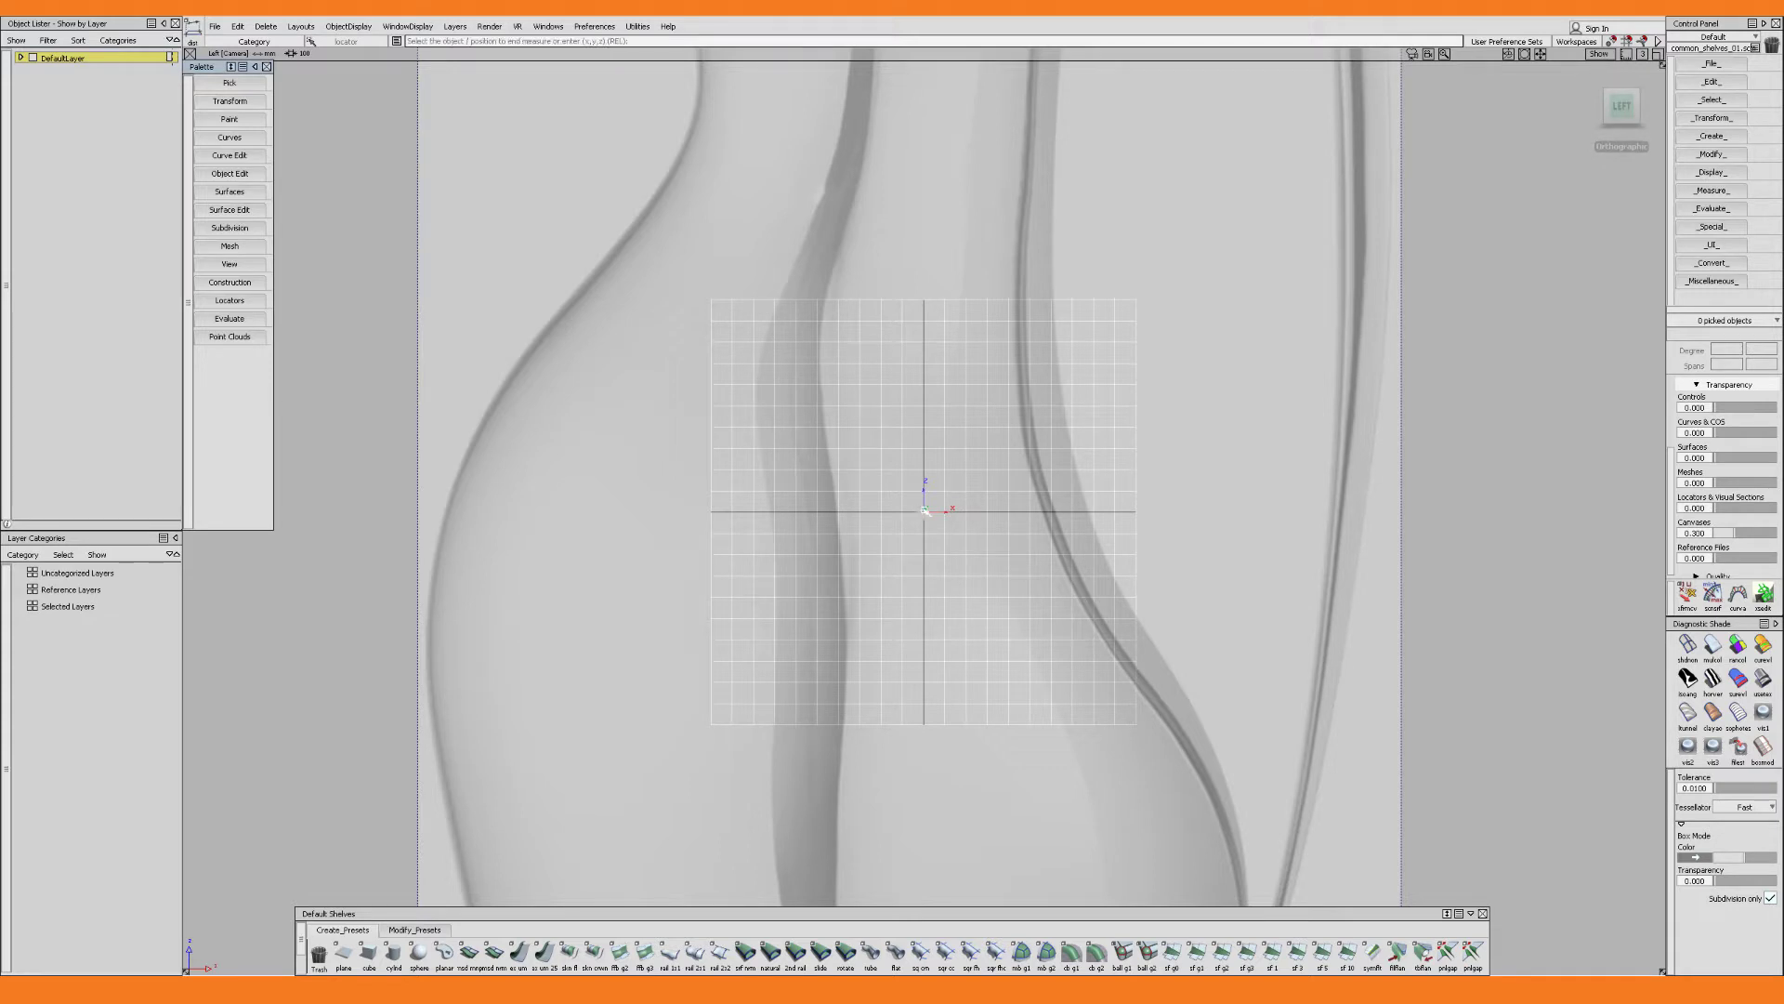
{"action": "left_click", "coordinate": [924, 509]}
{"action": "type", "text": "0 0 330"}
{"action": "key", "text": "Return"}
Move the side-view canvas up so the base of the pitcher sits at the grid origin
{"action": "right_click_drag", "start_coordinate": [918, 237], "coordinate": [946, 394], "text": "alt+shift"}
{"action": "middle_click_drag", "start_coordinate": [951, 476], "coordinate": [948, 439], "text": "alt+shift"}
{"action": "left_click_drag", "start_coordinate": [950, 440], "coordinate": [1004, 441], "text": "ctrl+shift"}
{"action": "left_click_drag", "start_coordinate": [1069, 451], "coordinate": [1179, 485]}
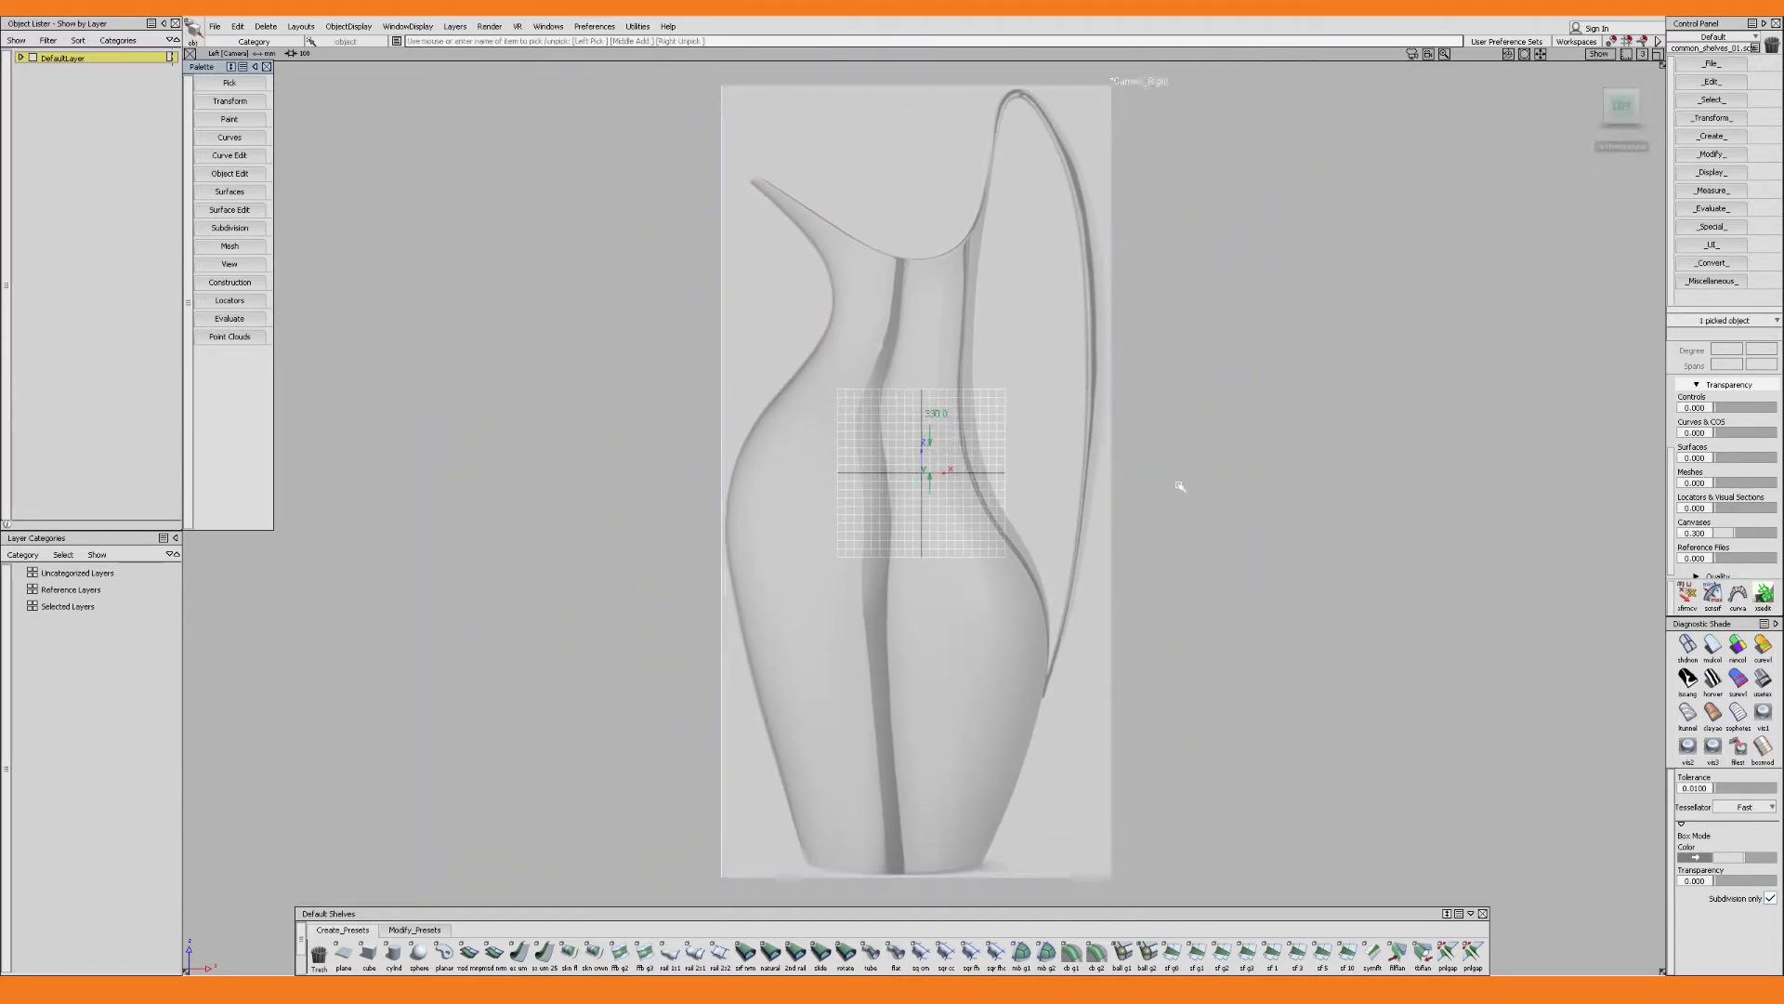
{"action": "right_click_drag", "start_coordinate": [1150, 470], "coordinate": [943, 881], "text": "ctrl+shift"}
{"action": "mouse_move", "coordinate": [948, 689]}
{"action": "middle_mouse_down", "text": "alt+shift"}
{"action": "mouse_move", "coordinate": [929, 399]}
{"action": "mouse_move", "coordinate": [940, 678]}
{"action": "middle_mouse_up", "text": "alt+shift"}
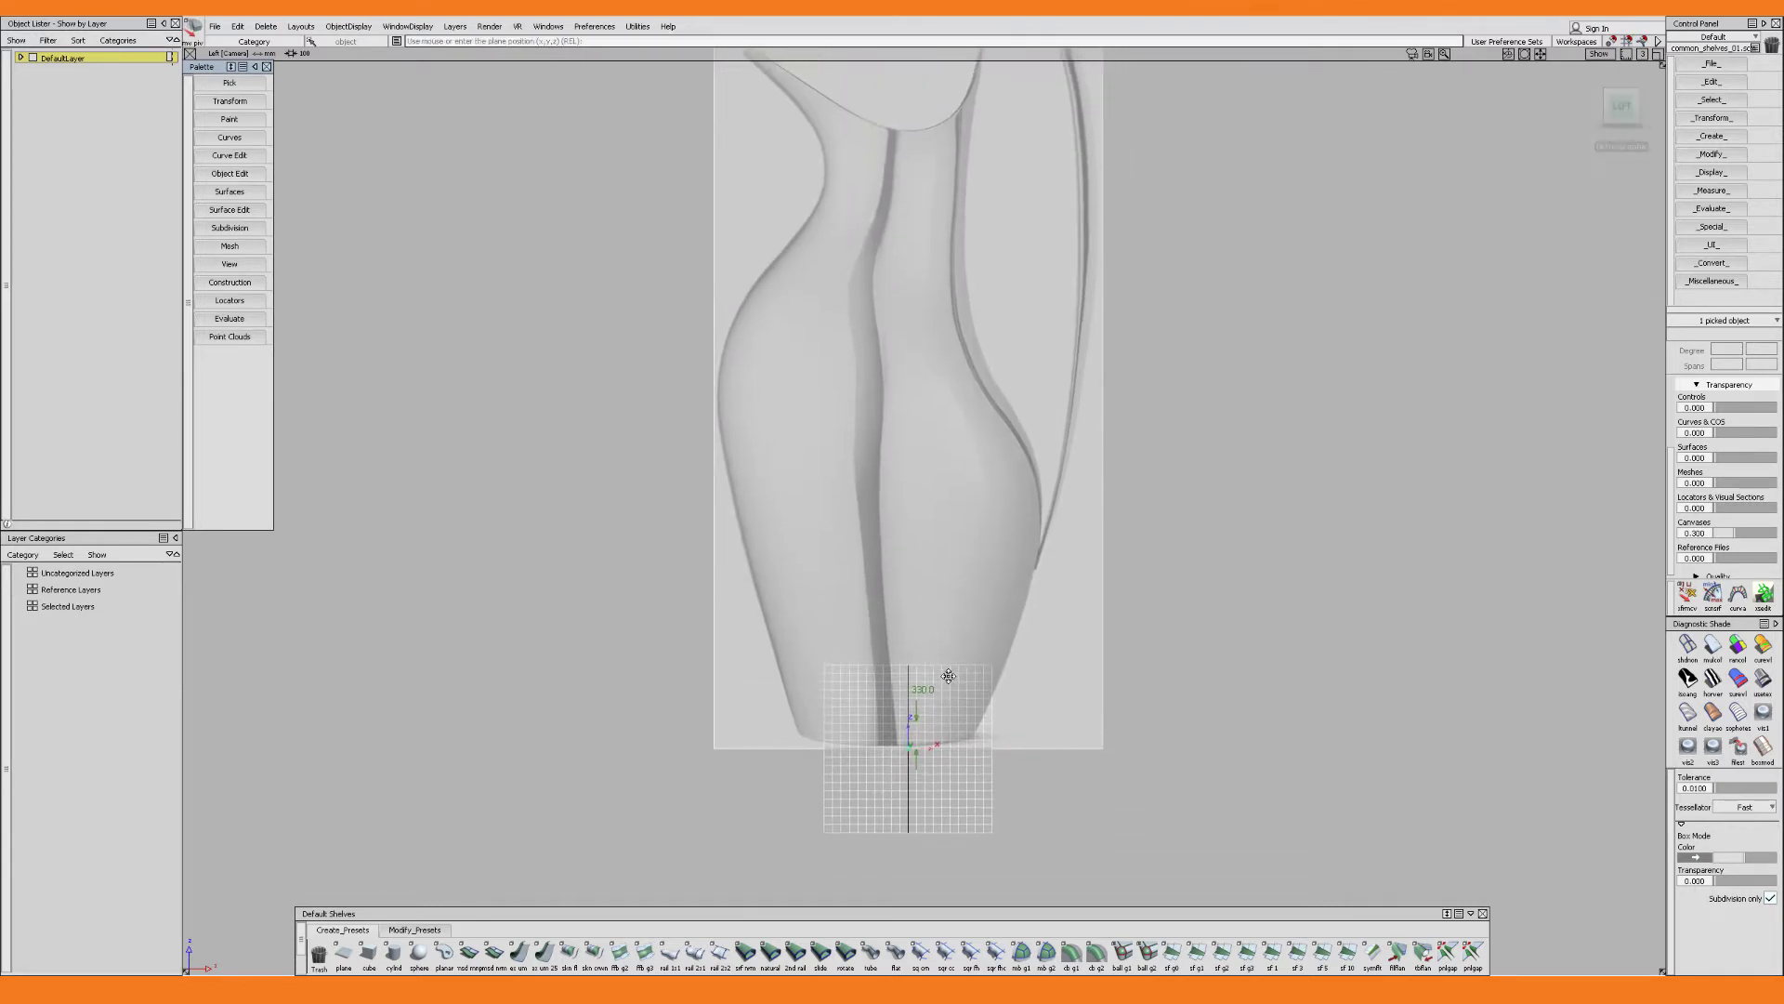
Scale the side-view canvas about a pivot at its base so the pitcher matches the 330 mm distance locator
{"action": "left_click_drag", "start_coordinate": [1329, 372], "coordinate": [1084, 649]}
{"action": "left_click_drag", "start_coordinate": [1025, 740], "coordinate": [972, 789]}
{"action": "middle_click_drag", "start_coordinate": [971, 792], "coordinate": [948, 605], "text": "alt+shift"}
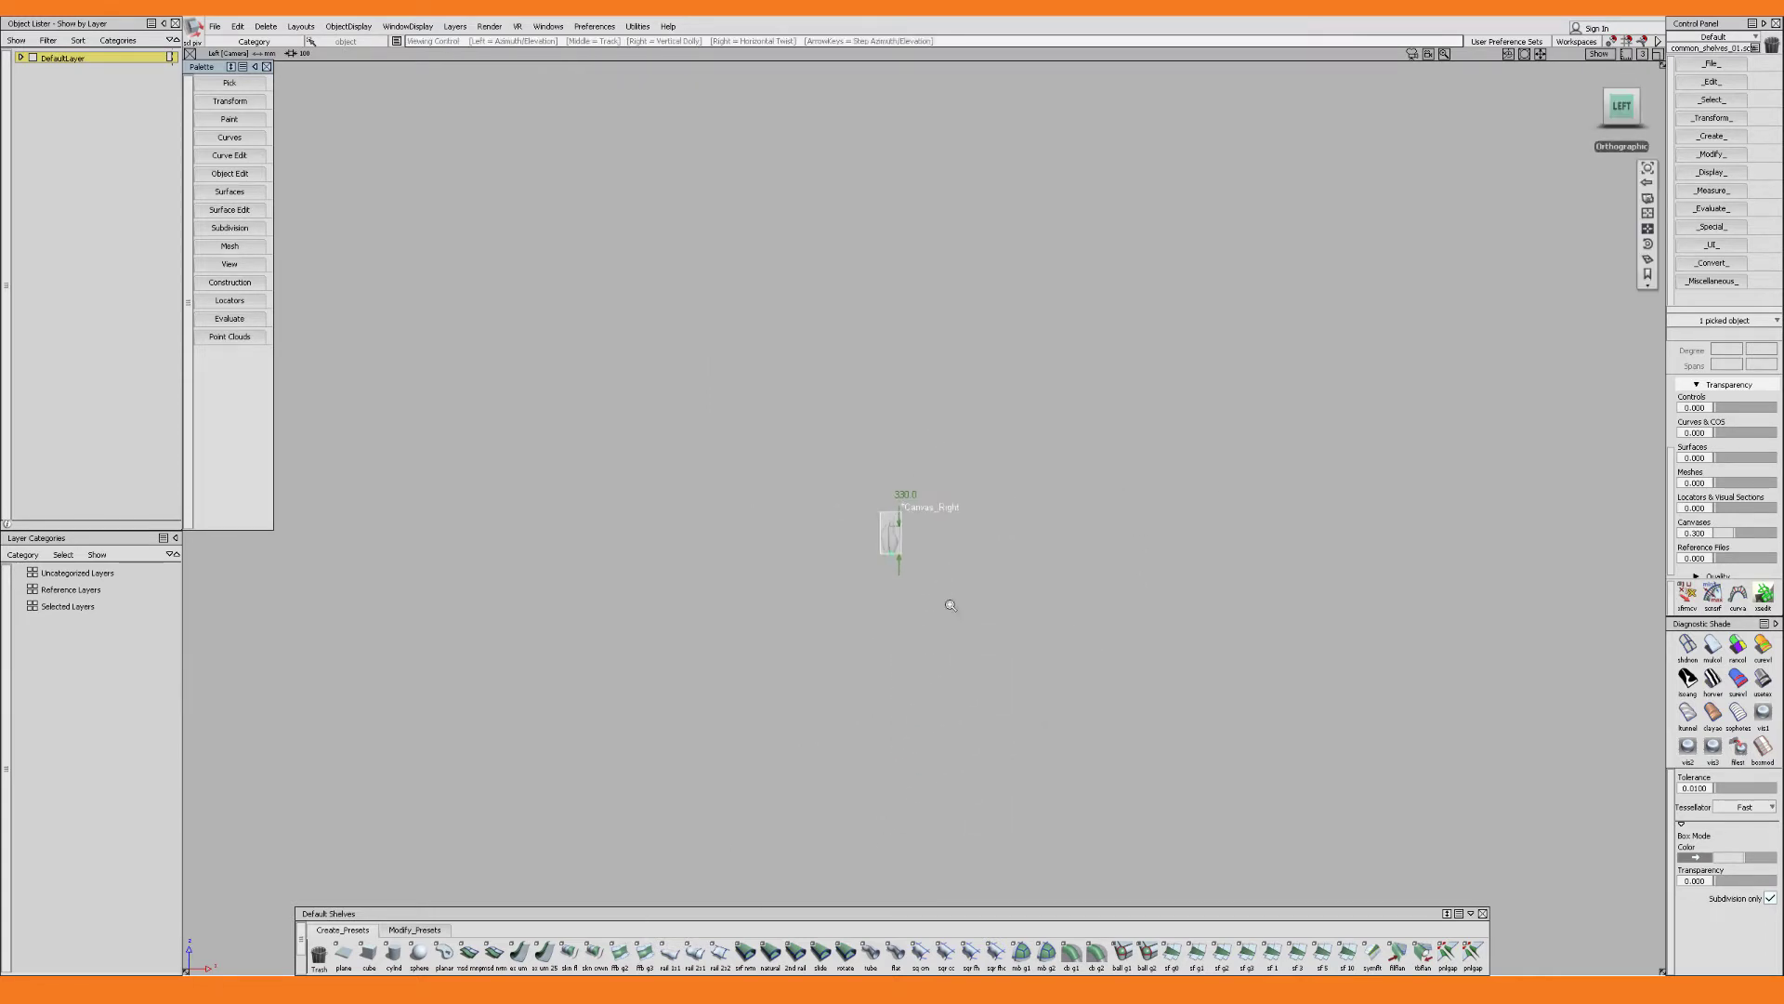
{"action": "right_click_drag", "start_coordinate": [942, 609], "coordinate": [980, 418], "text": "alt+shift"}
{"action": "middle_click_drag", "start_coordinate": [844, 631], "coordinate": [1052, 546], "text": "alt+shift"}
{"action": "right_click_drag", "start_coordinate": [1051, 546], "coordinate": [1113, 382], "text": "alt+shift"}
{"action": "middle_click_drag", "start_coordinate": [1106, 557], "coordinate": [1112, 377], "text": "alt+shift"}
{"action": "left_click_drag", "start_coordinate": [1324, 382], "coordinate": [1240, 665]}
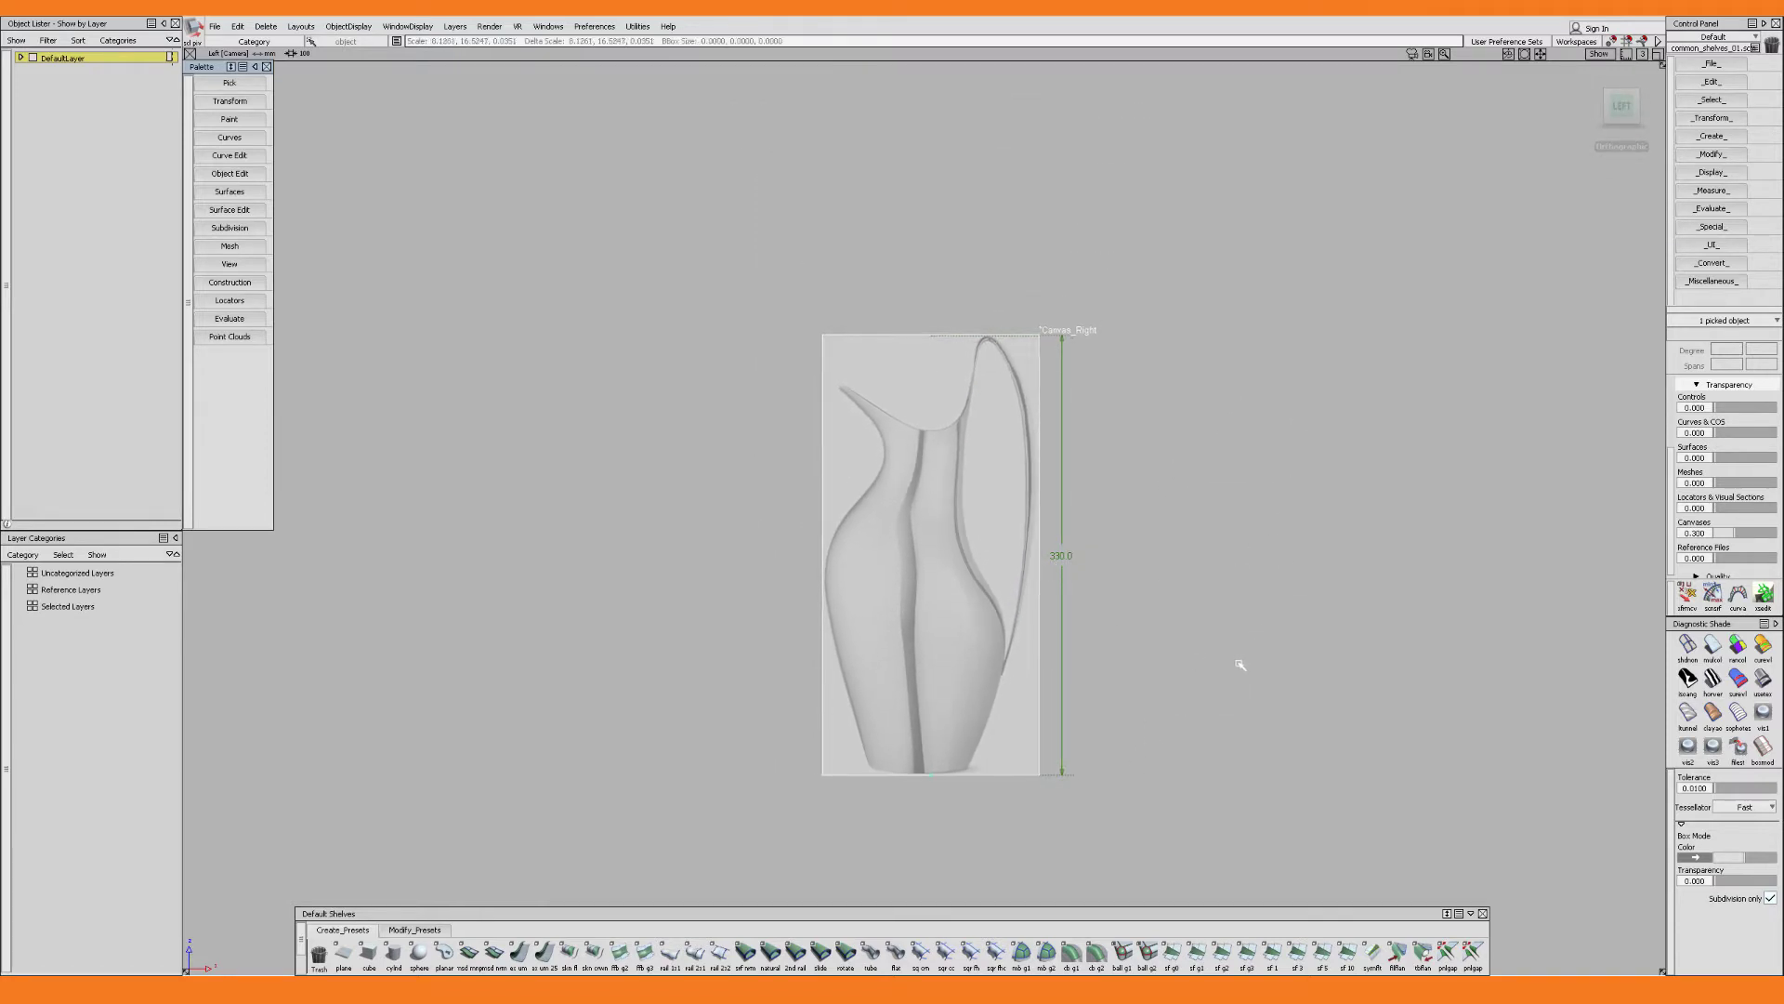
Import the pitcher's rear-view image as a canvas in the Back view and align its base with the origin
{"action": "key", "text": "F7"}
{"action": "middle_click_drag", "start_coordinate": [1086, 376], "coordinate": [1020, 605], "text": "alt+shift"}
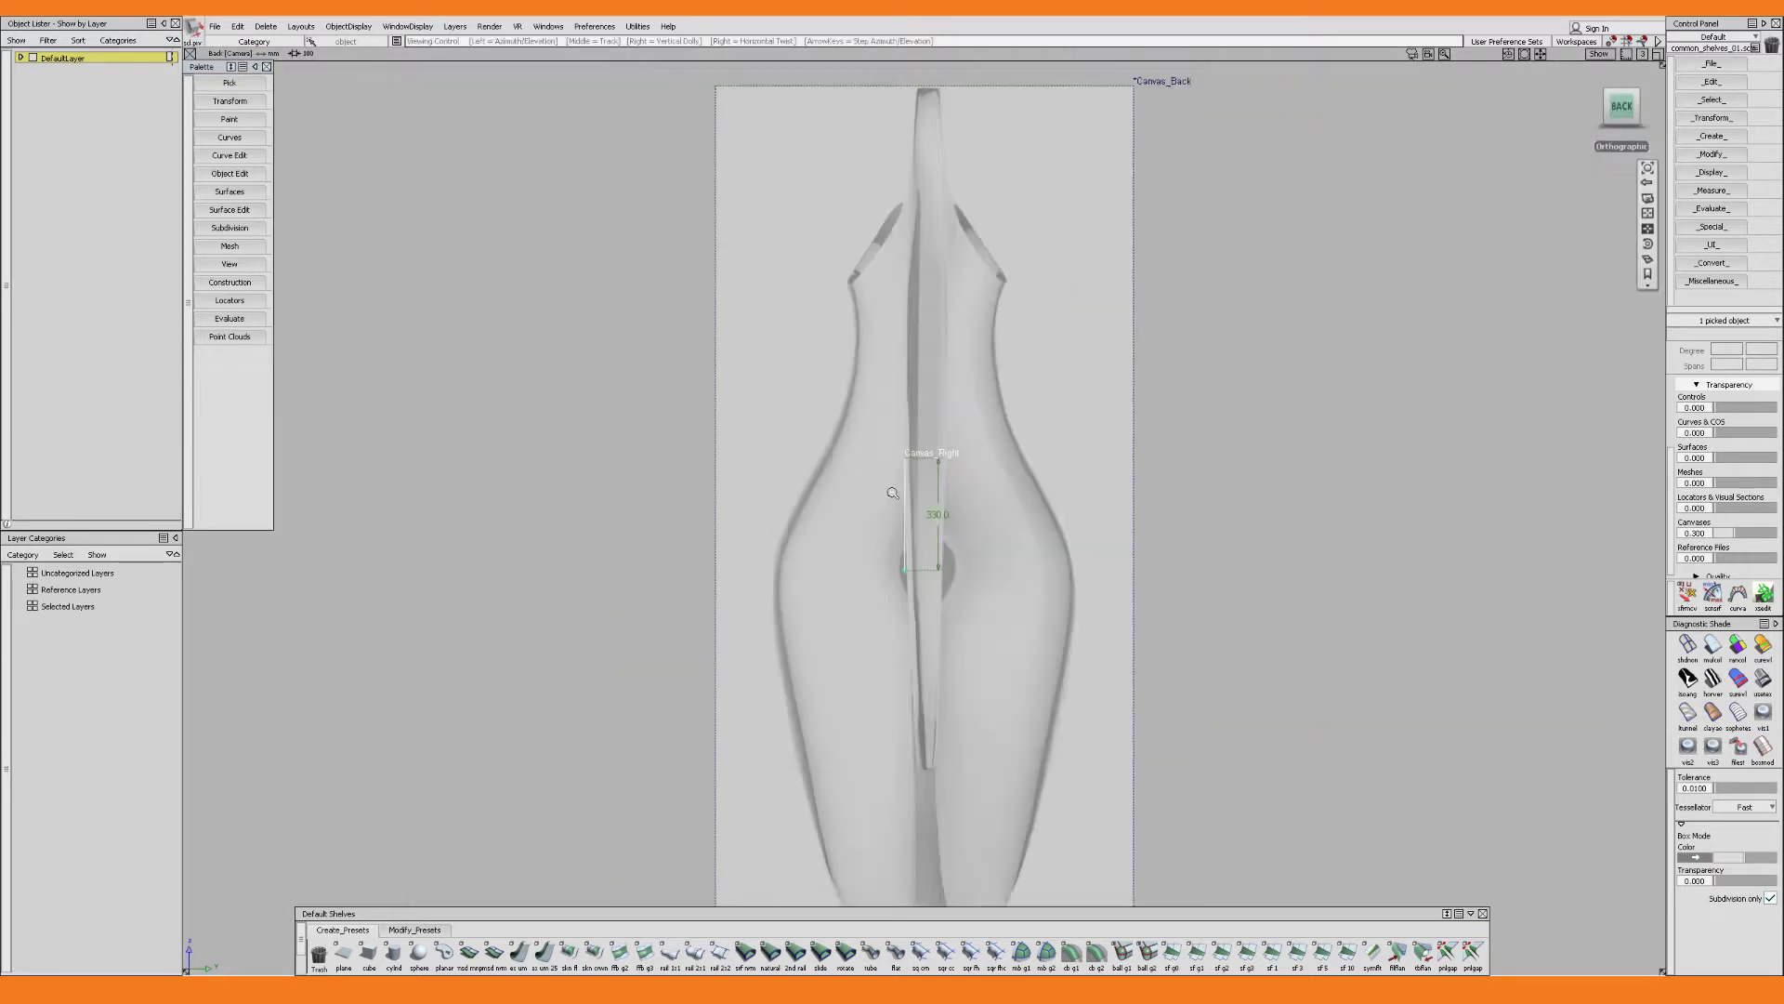
{"action": "right_click_drag", "start_coordinate": [1129, 409], "coordinate": [1100, 466], "text": "alt+shift"}
{"action": "middle_click_drag", "start_coordinate": [999, 421], "coordinate": [999, 668], "text": "alt+shift"}
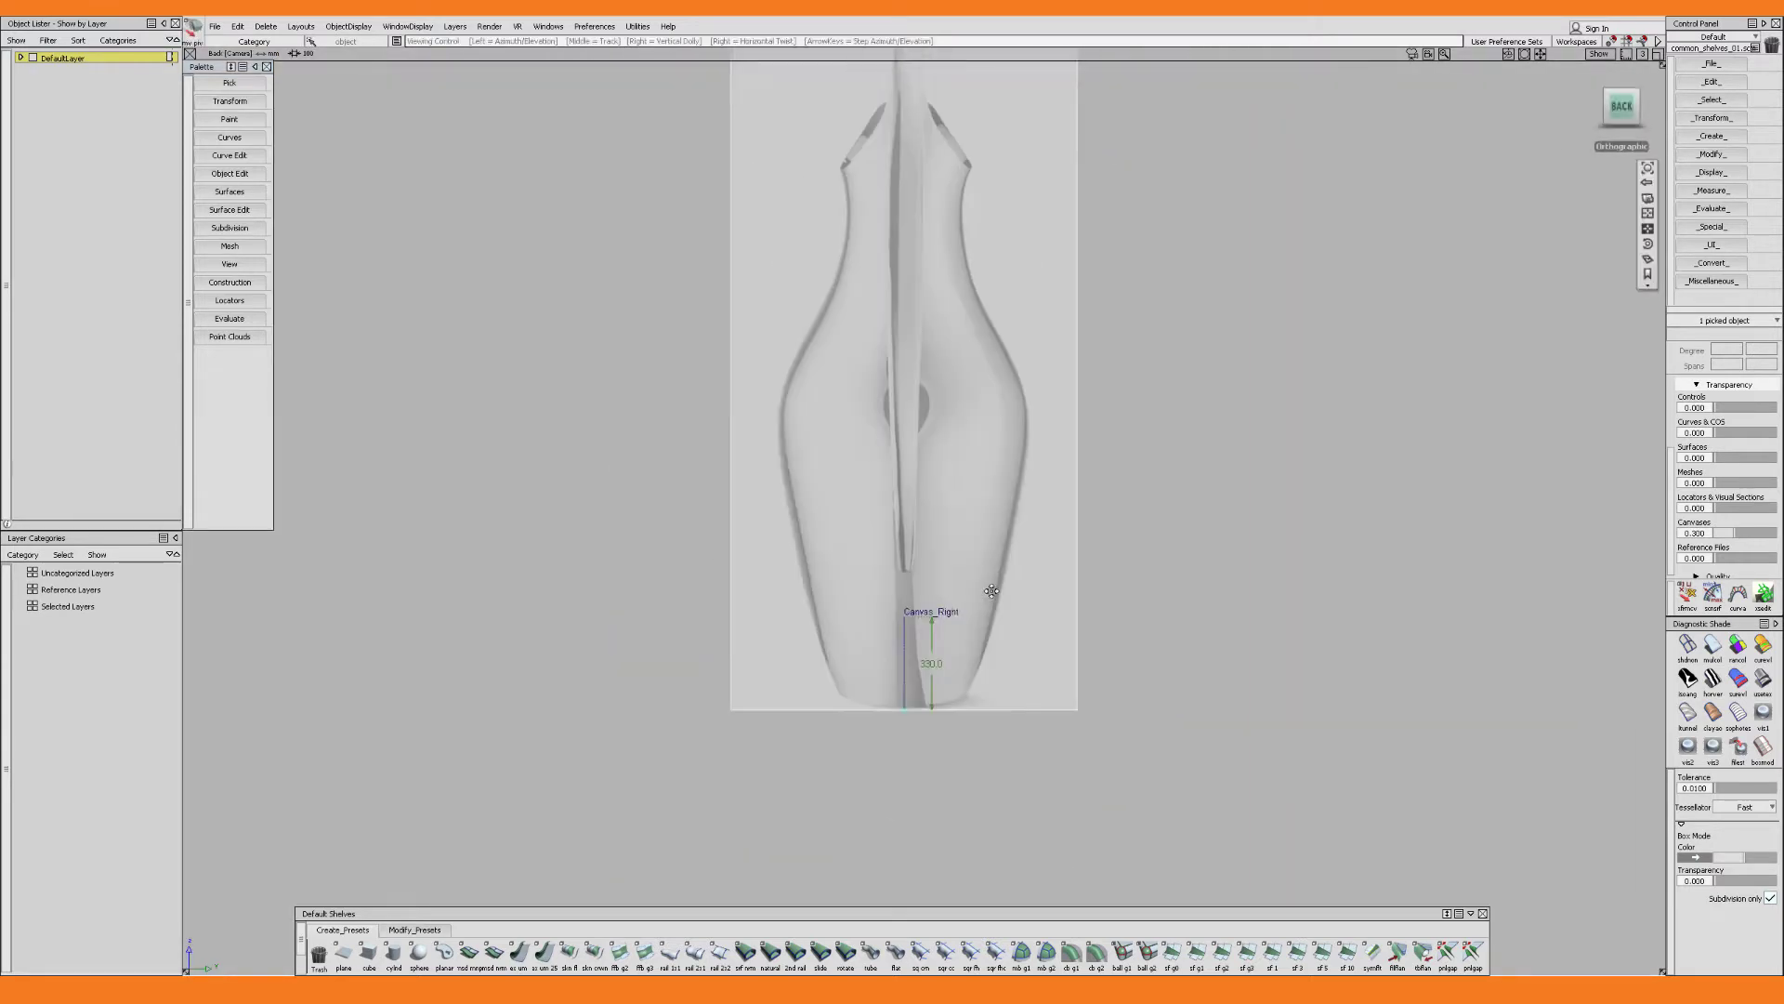
Scale the rear-view canvas from its base so its height matches the side-view canvas and the 330 mm locator
{"action": "left_click_drag", "start_coordinate": [1134, 576], "coordinate": [980, 777]}
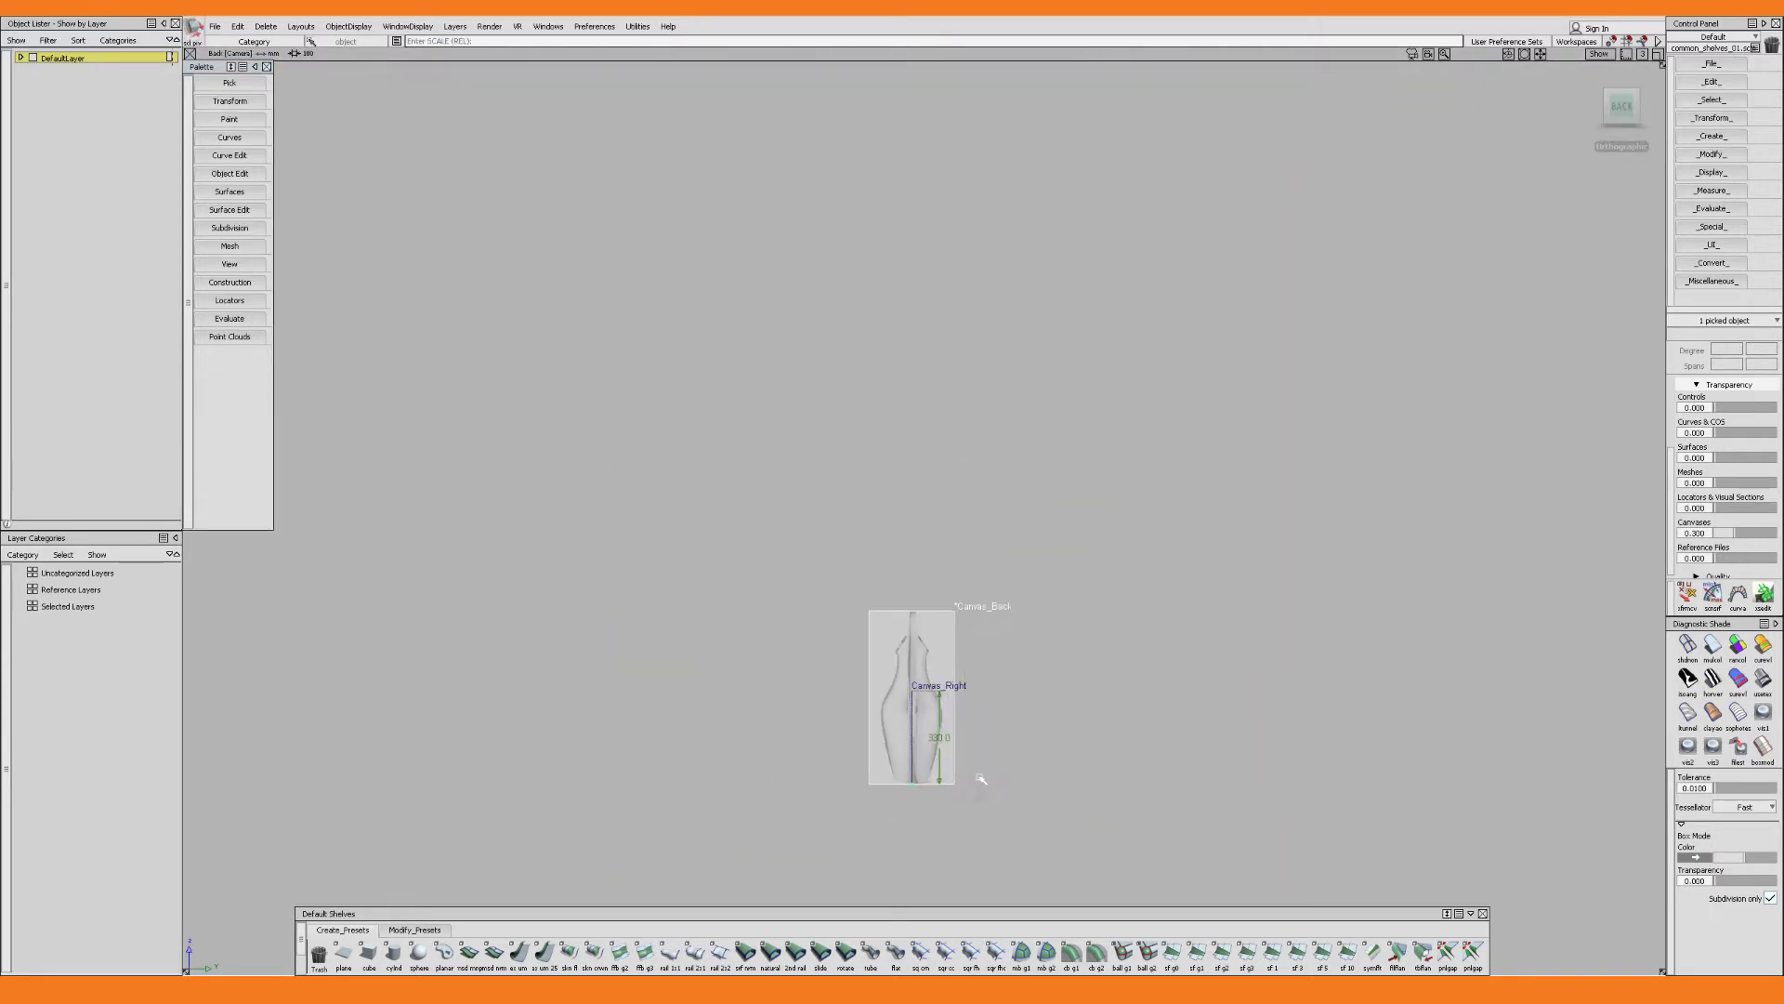
{"action": "right_click_drag", "start_coordinate": [980, 777], "coordinate": [1069, 706], "text": "alt+shift"}
{"action": "left_click_drag", "start_coordinate": [1236, 651], "coordinate": [1037, 764]}
Move the rear and side canvases away from the origin in perspective to clear space for modelling
{"action": "key", "text": "F8"}
{"action": "middle_click_drag", "start_coordinate": [1037, 764], "coordinate": [1044, 669], "text": "alt+shift"}
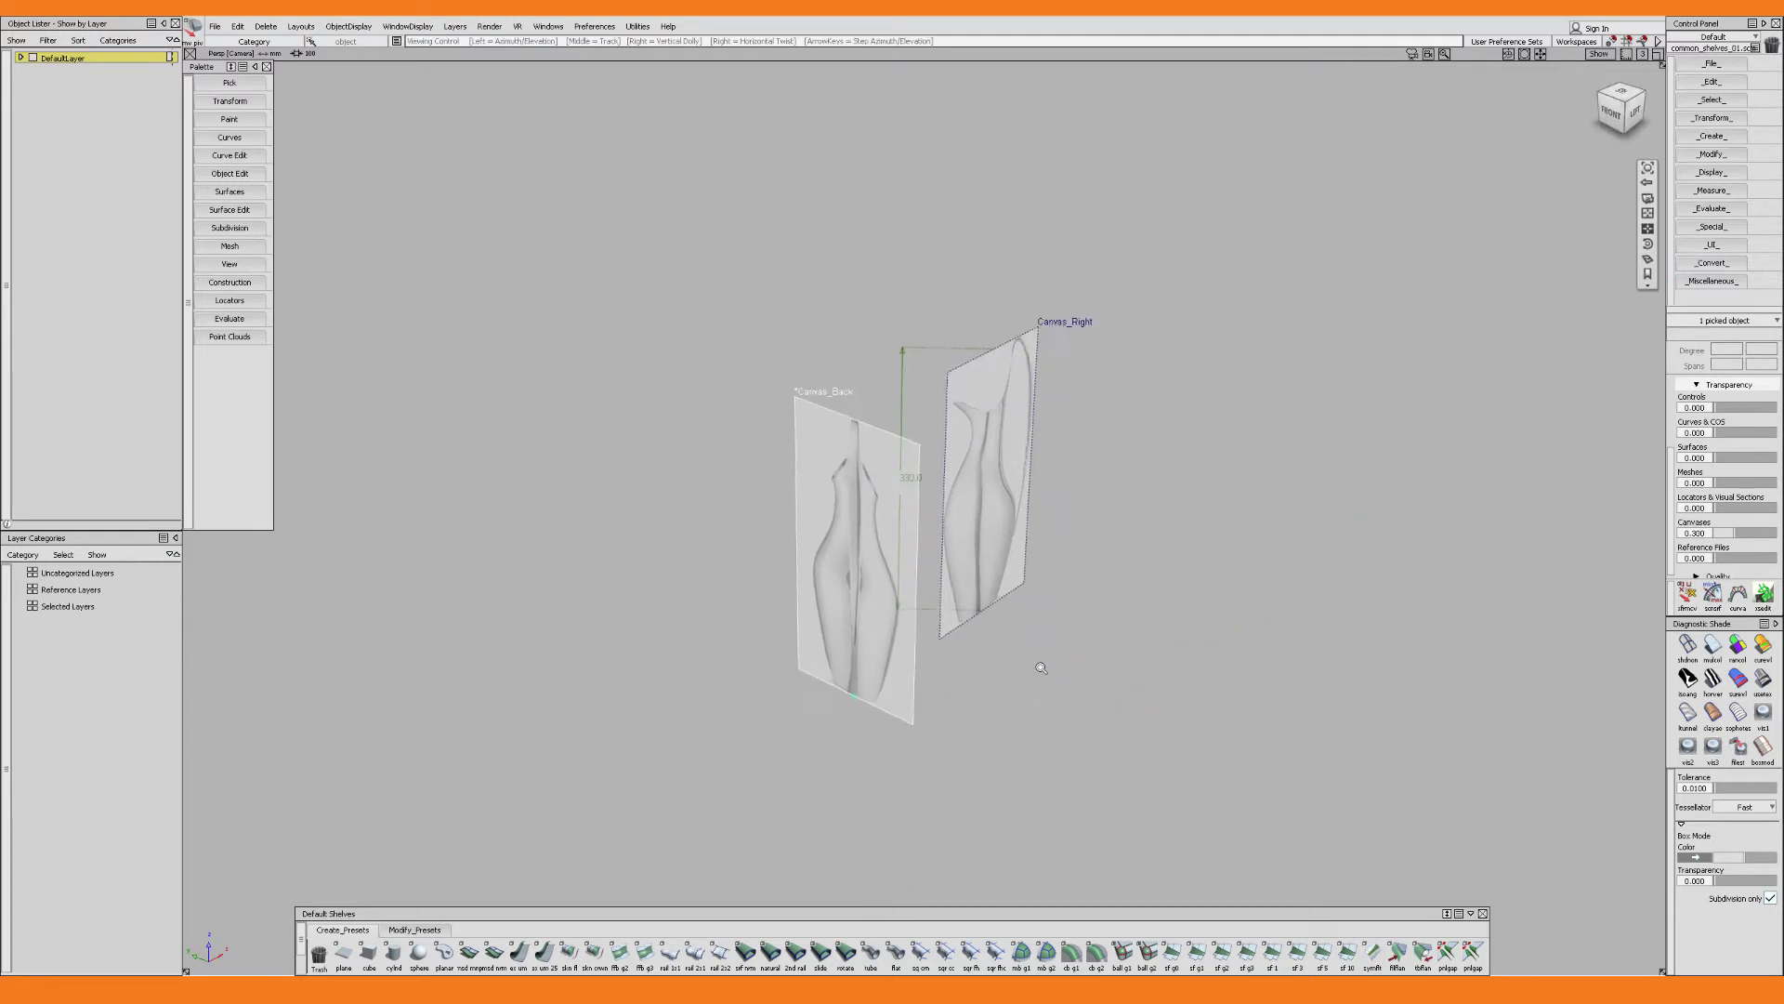
{"action": "right_click_drag", "start_coordinate": [1044, 669], "coordinate": [1040, 649], "text": "alt+shift"}
{"action": "left_click_drag", "start_coordinate": [1040, 649], "coordinate": [1040, 641], "text": "ctrl+shift"}
{"action": "mouse_move", "coordinate": [1034, 574]}
{"action": "left_mouse_down"}
{"action": "mouse_move", "coordinate": [1046, 602]}
{"action": "mouse_move", "coordinate": [1030, 606]}
{"action": "left_mouse_up"}
{"action": "middle_click_drag", "start_coordinate": [1128, 662], "coordinate": [999, 604], "text": "ctrl+shift"}
Delete the 330 mm distance locator
{"action": "left_click_drag", "start_coordinate": [1122, 597], "coordinate": [1109, 600], "text": "ctrl+shift"}
{"action": "left_click_drag", "start_coordinate": [1109, 599], "coordinate": [1106, 506], "text": "alt+shift"}
{"action": "left_click_drag", "start_coordinate": [1132, 234], "coordinate": [643, 779]}
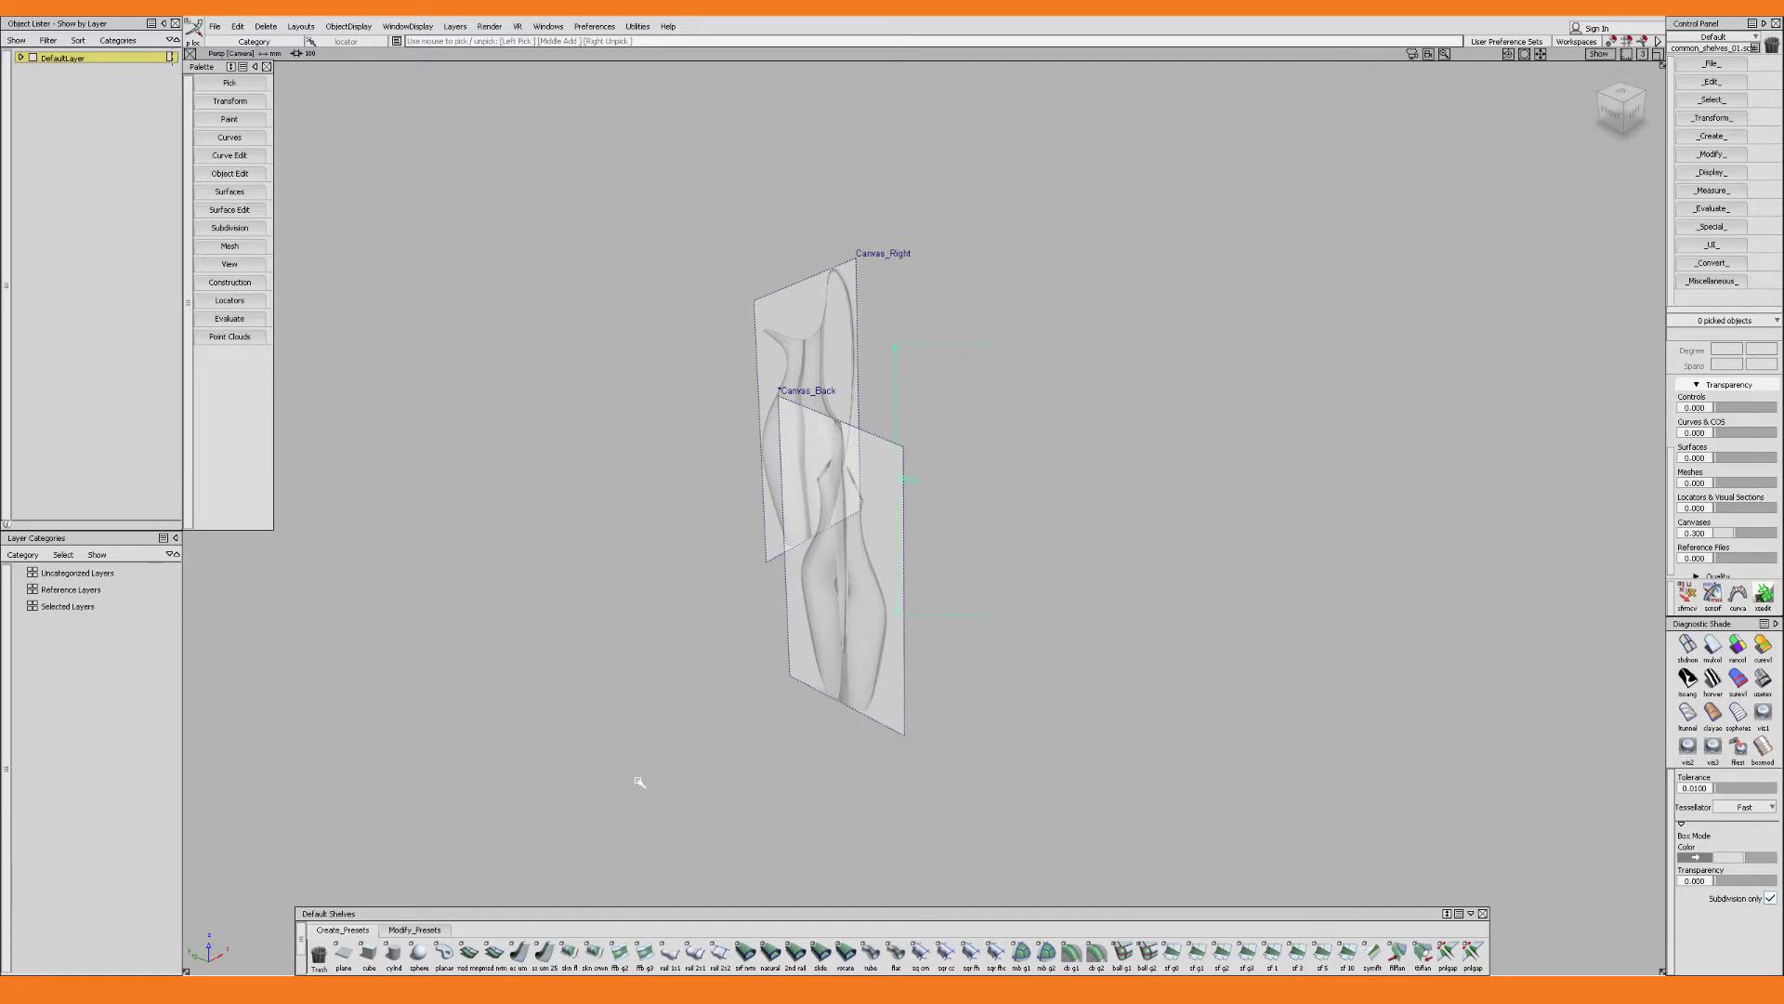
{"action": "key", "text": "Delete"}
Create a new layer named image_references
{"action": "key", "text": "ctrl+shift+l"}
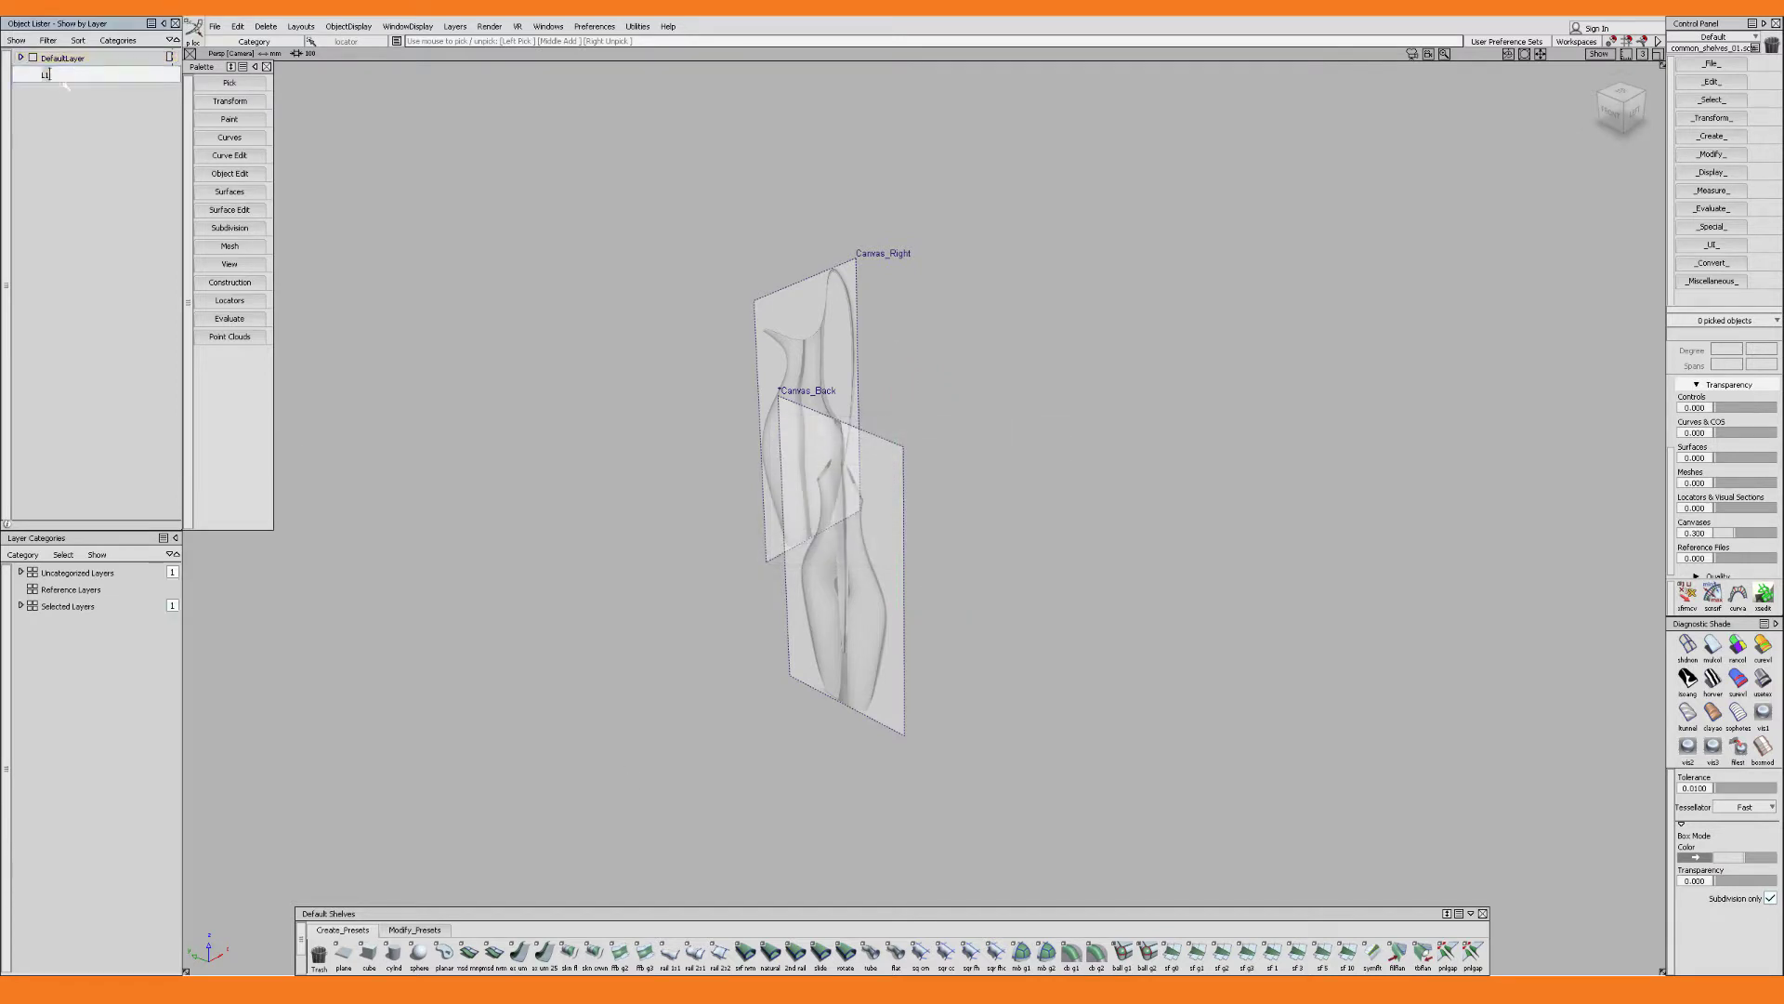
{"action": "type", "text": "image_references"}
{"action": "key", "text": "Return"}
Assign both canvases to the image_references layer and set that layer to reference so they cannot be picked
{"action": "left_click_drag", "start_coordinate": [542, 290], "coordinate": [541, 232], "text": "ctrl+shift"}
{"action": "left_click_drag", "start_coordinate": [604, 209], "coordinate": [1038, 781]}
{"action": "right_click", "coordinate": [81, 78]}
{"action": "left_click", "coordinate": [82, 91]}
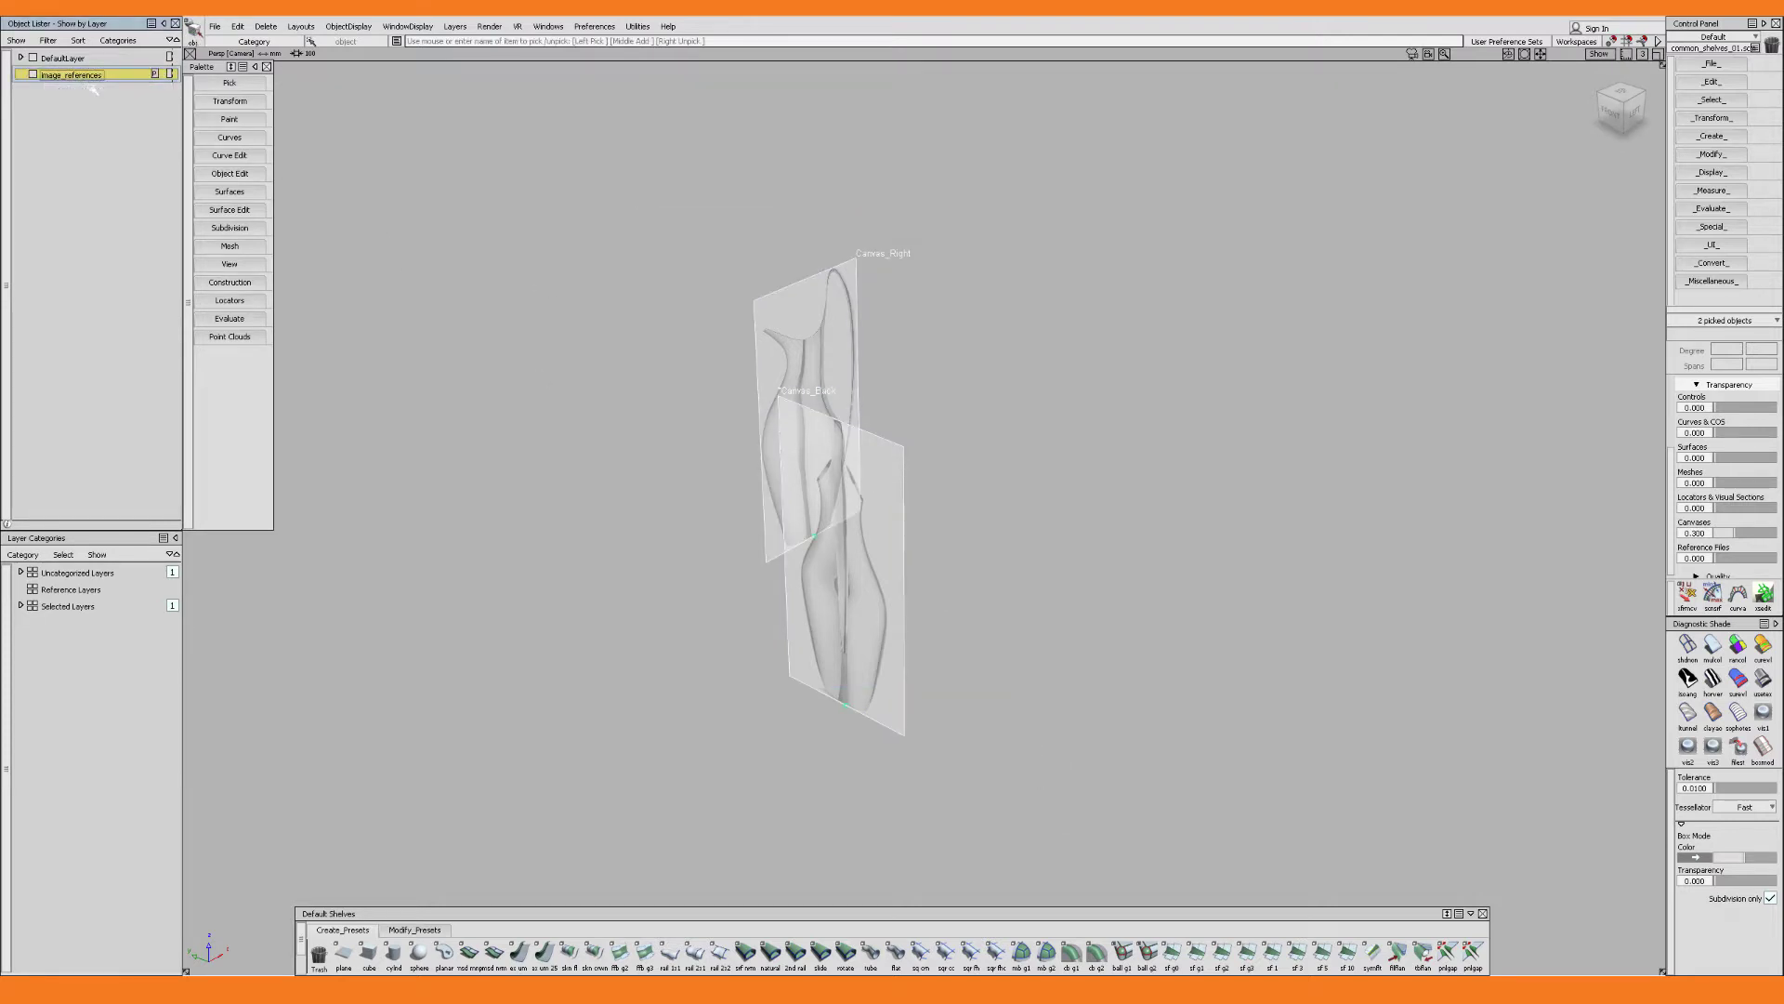
{"action": "left_click_drag", "start_coordinate": [628, 198], "coordinate": [1041, 706]}
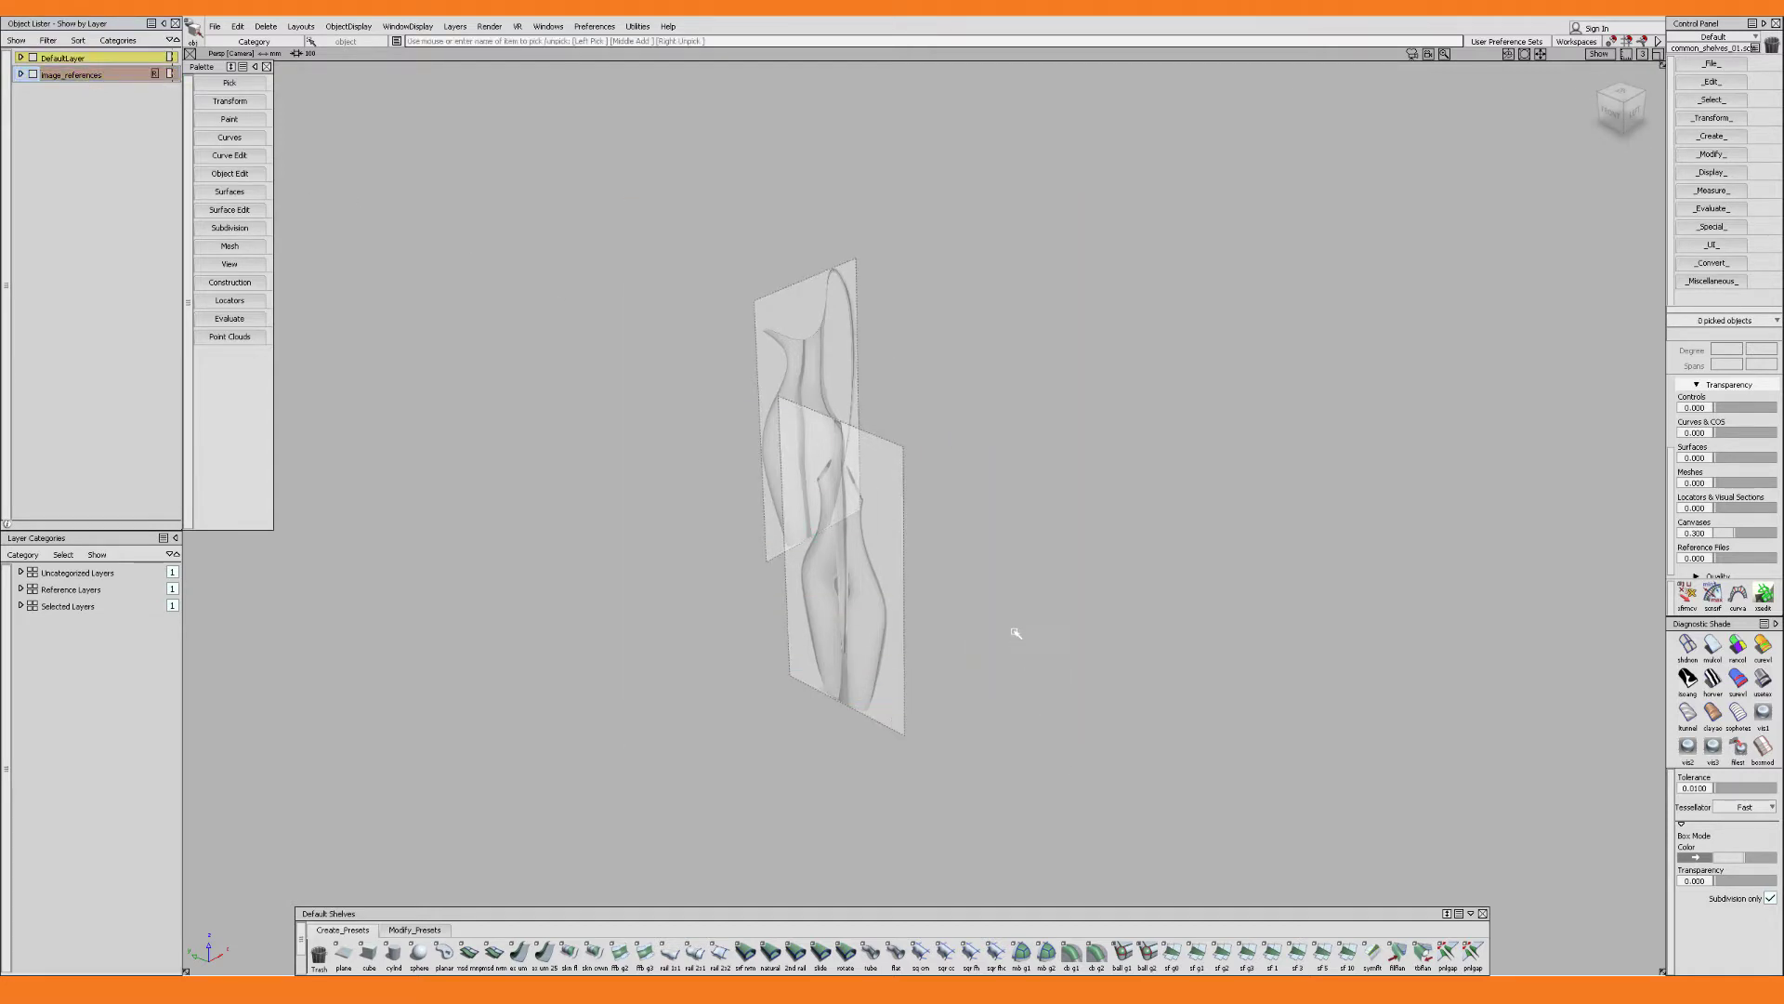
Switch the workflow from Default to Subdiv to load the subdivision tool shelf
{"action": "left_click", "coordinate": [595, 26]}
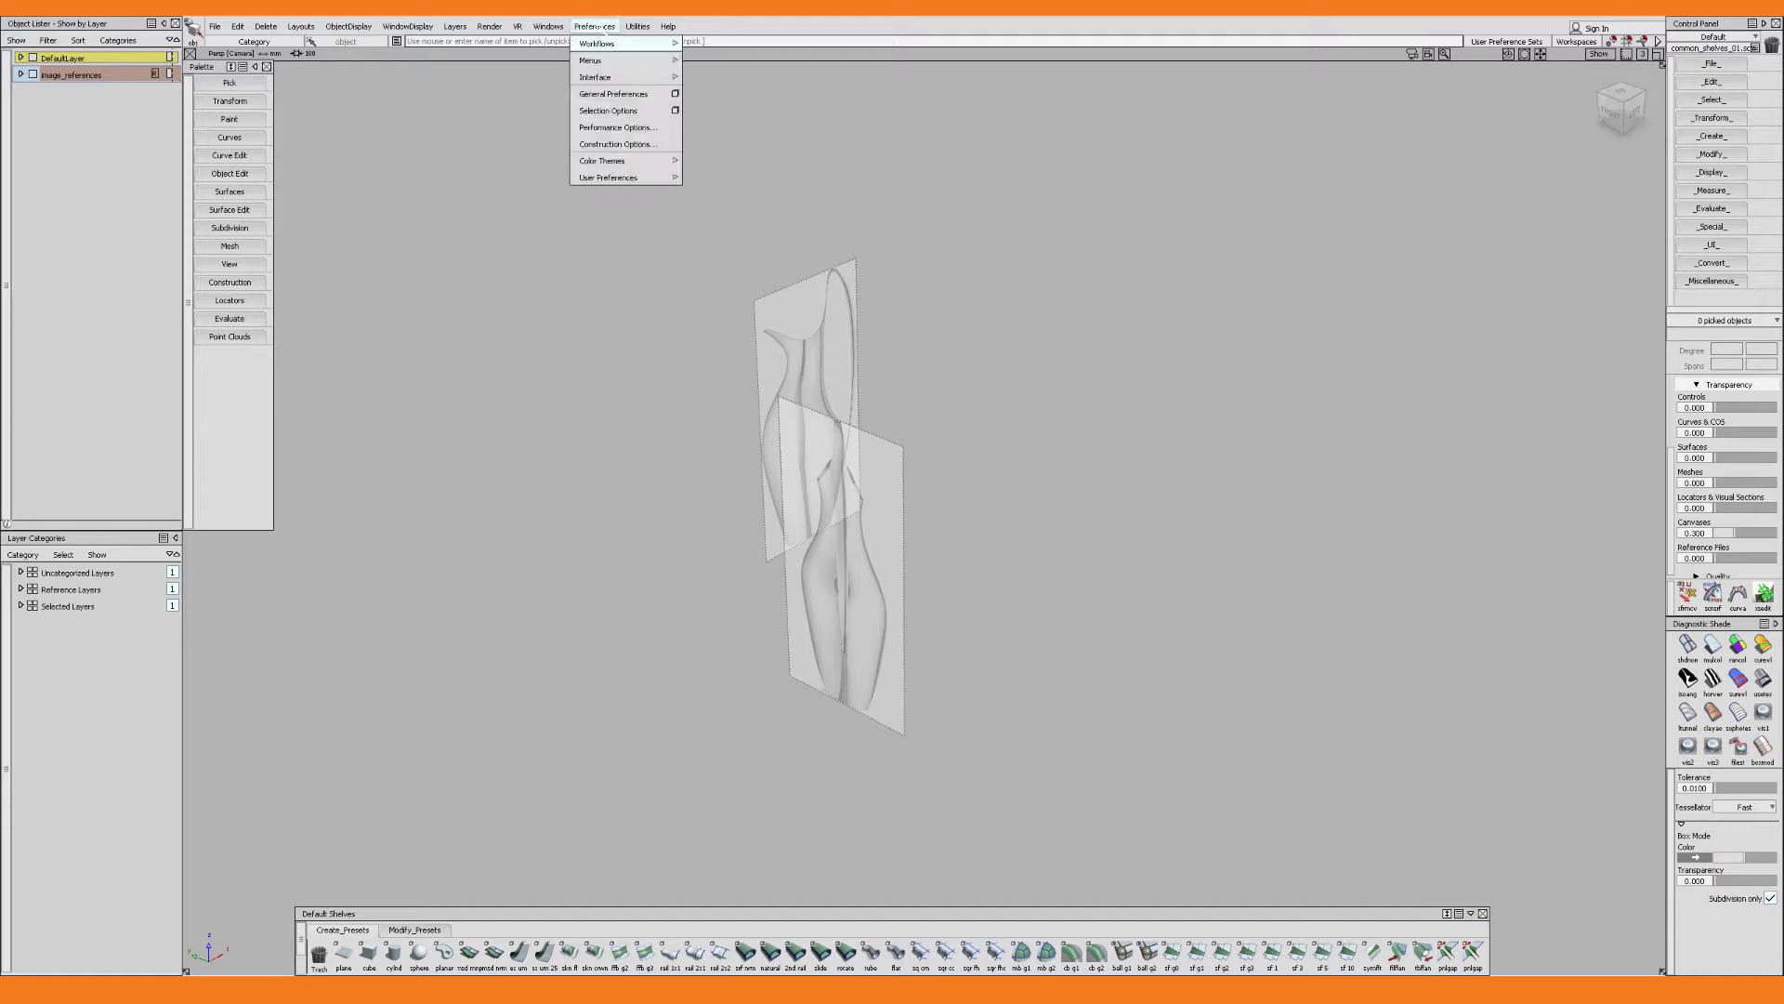
{"action": "mouse_move", "coordinate": [604, 43]}
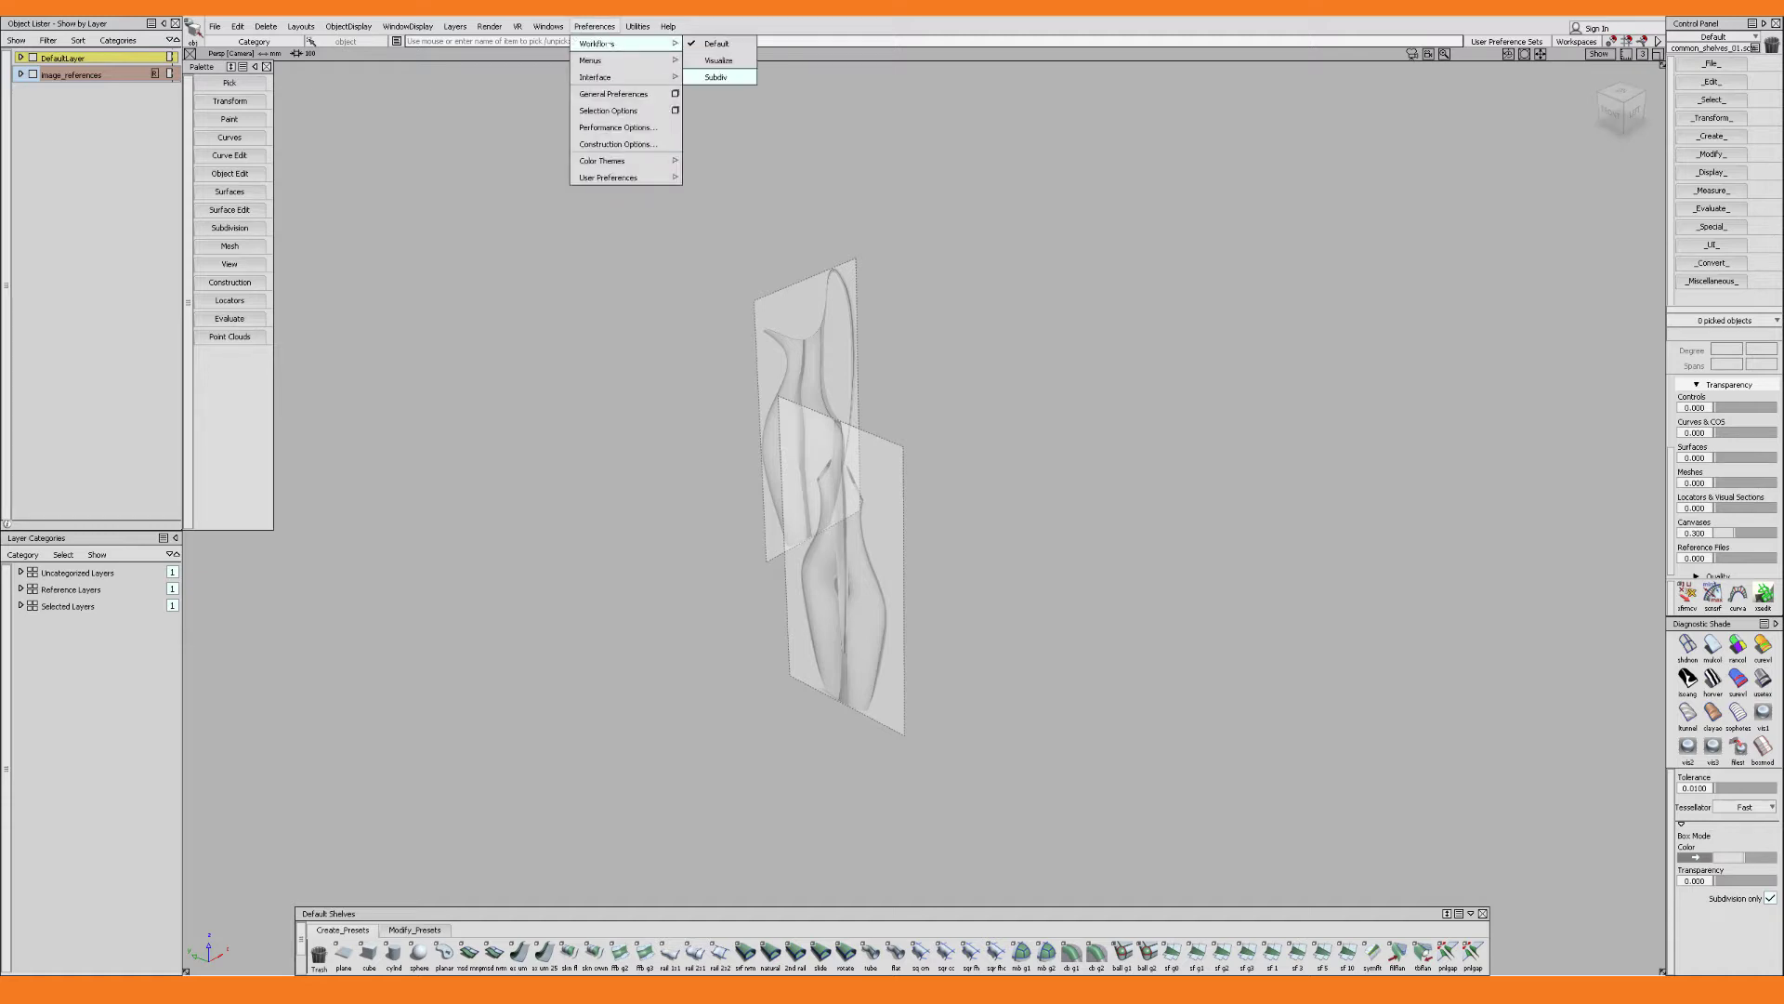
{"action": "left_click", "coordinate": [717, 77]}
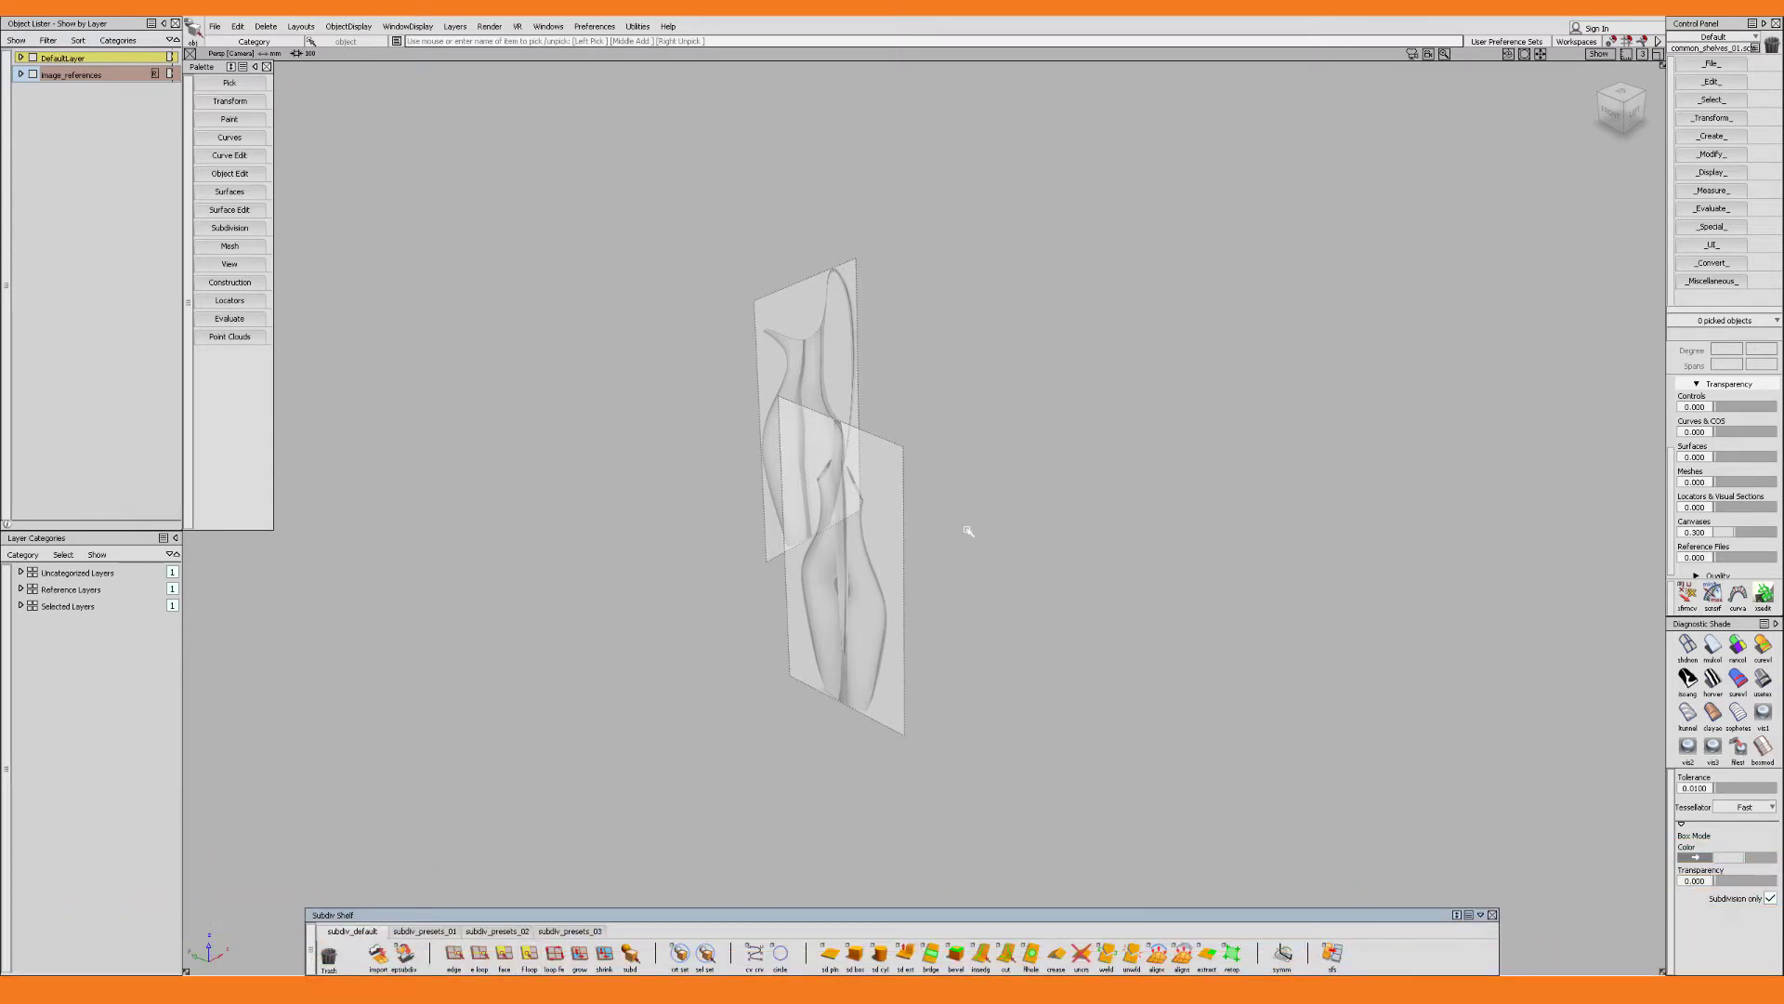
Place a subdivision cylinder at the grid origin with 16 radial spans and 1 span in Z, and hide the grid
{"action": "left_click_drag", "start_coordinate": [969, 531], "coordinate": [968, 529], "text": "ctrl+shift"}
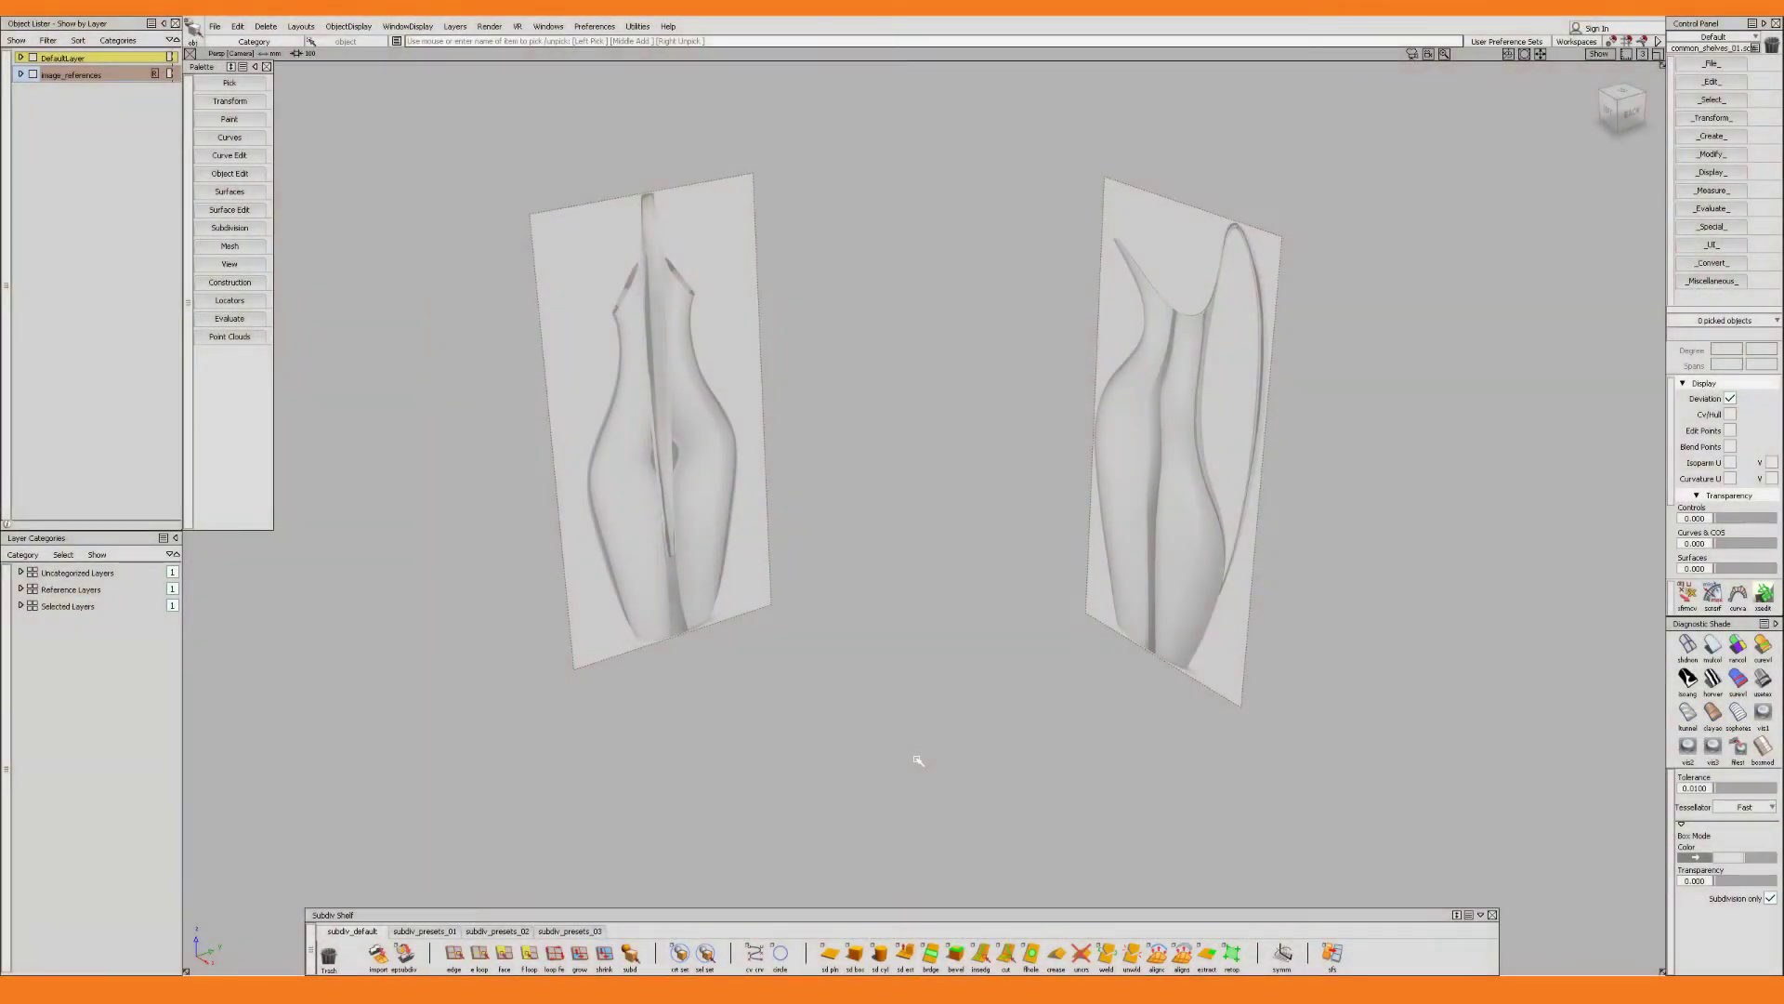
{"action": "double_click", "coordinate": [879, 953]}
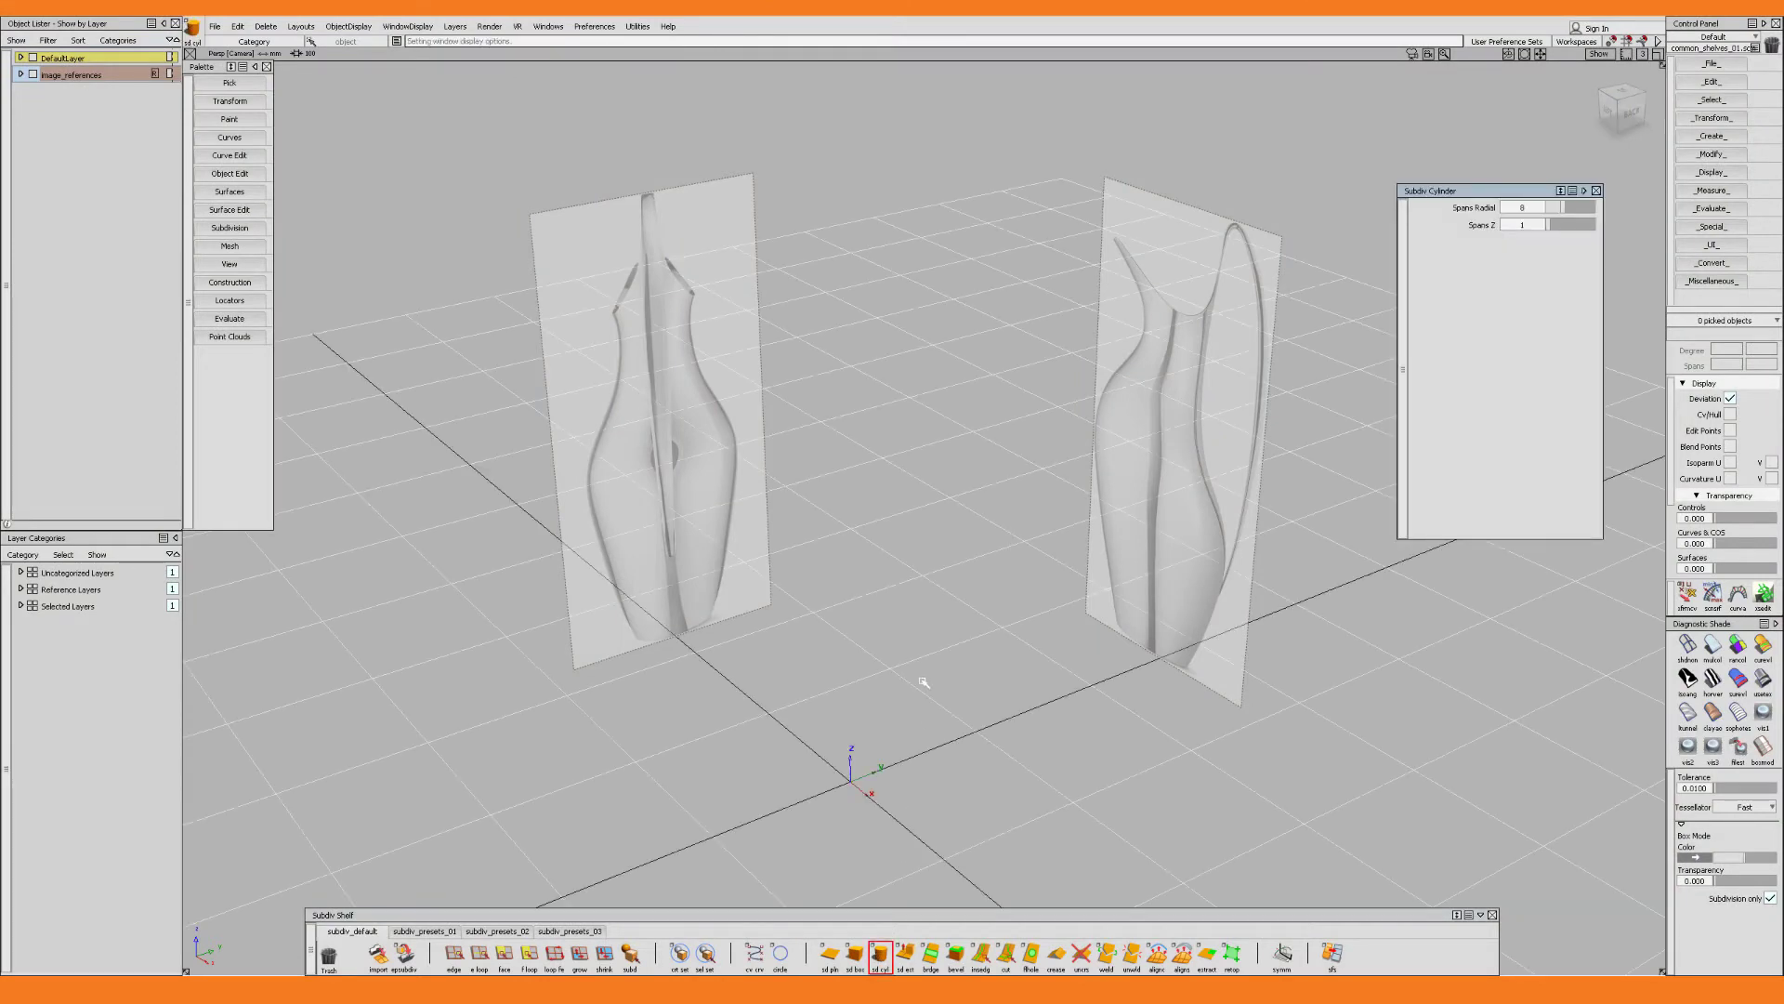
{"action": "left_click", "coordinate": [851, 779]}
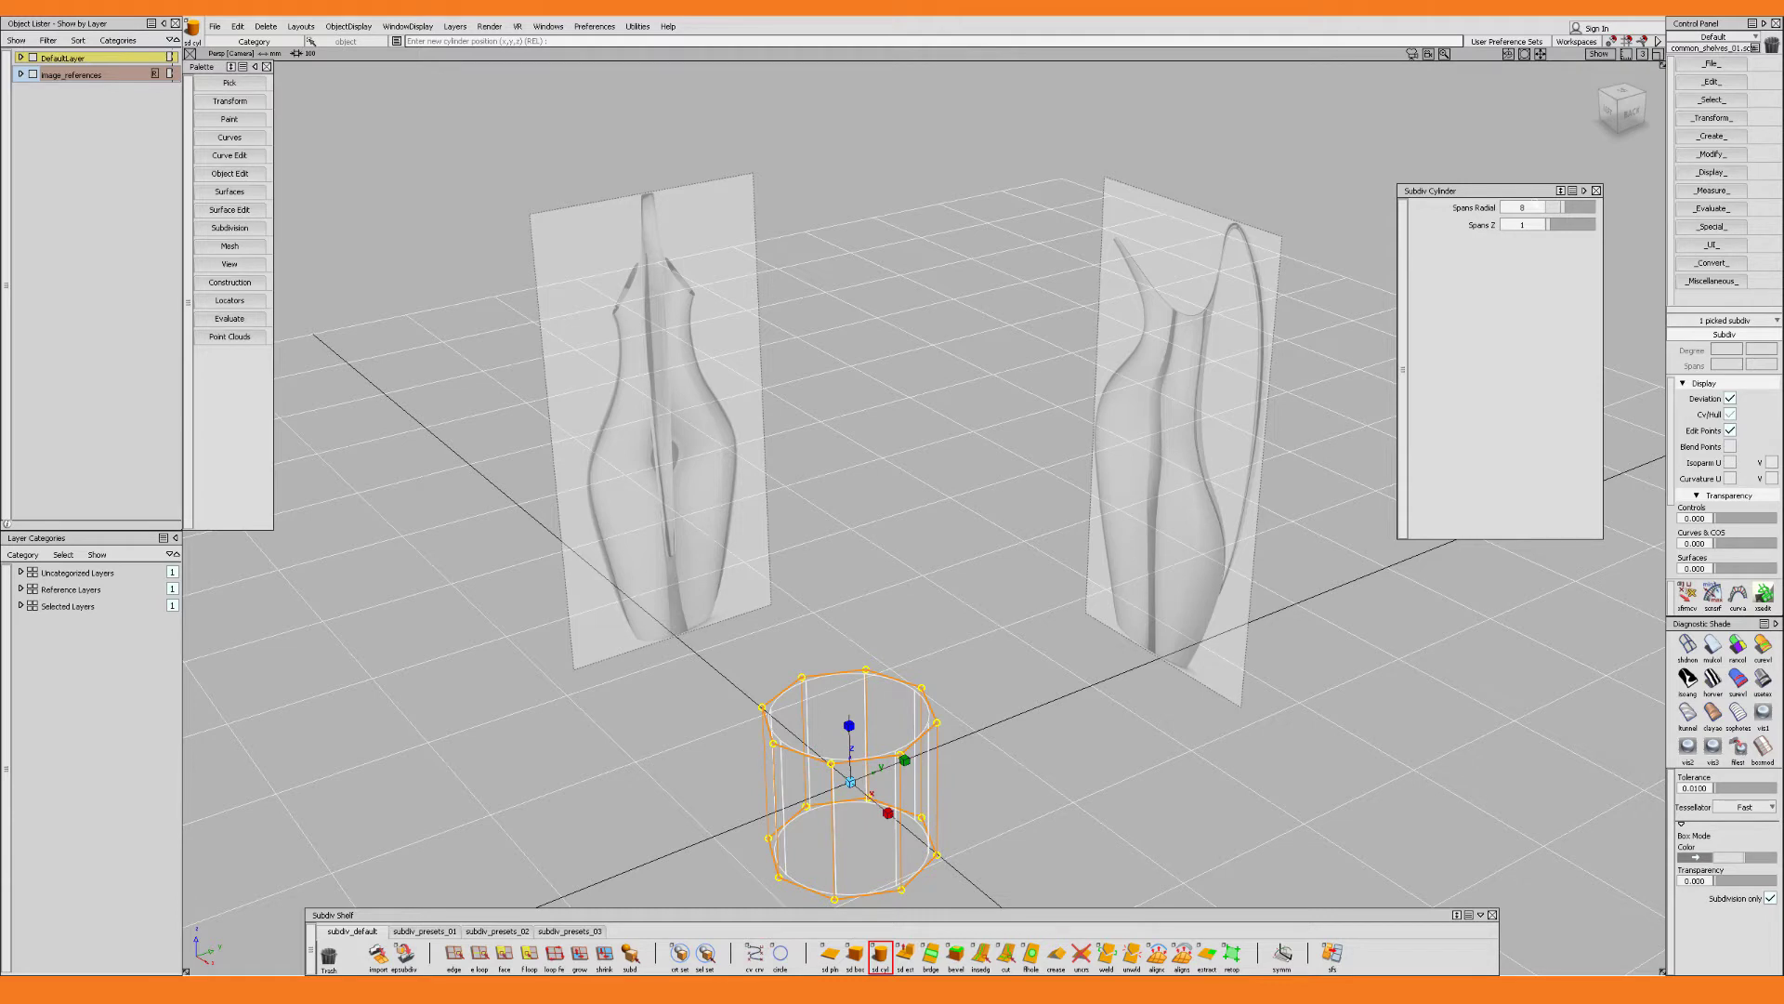
{"action": "left_click", "coordinate": [1525, 207]}
{"action": "type", "text": "1"}
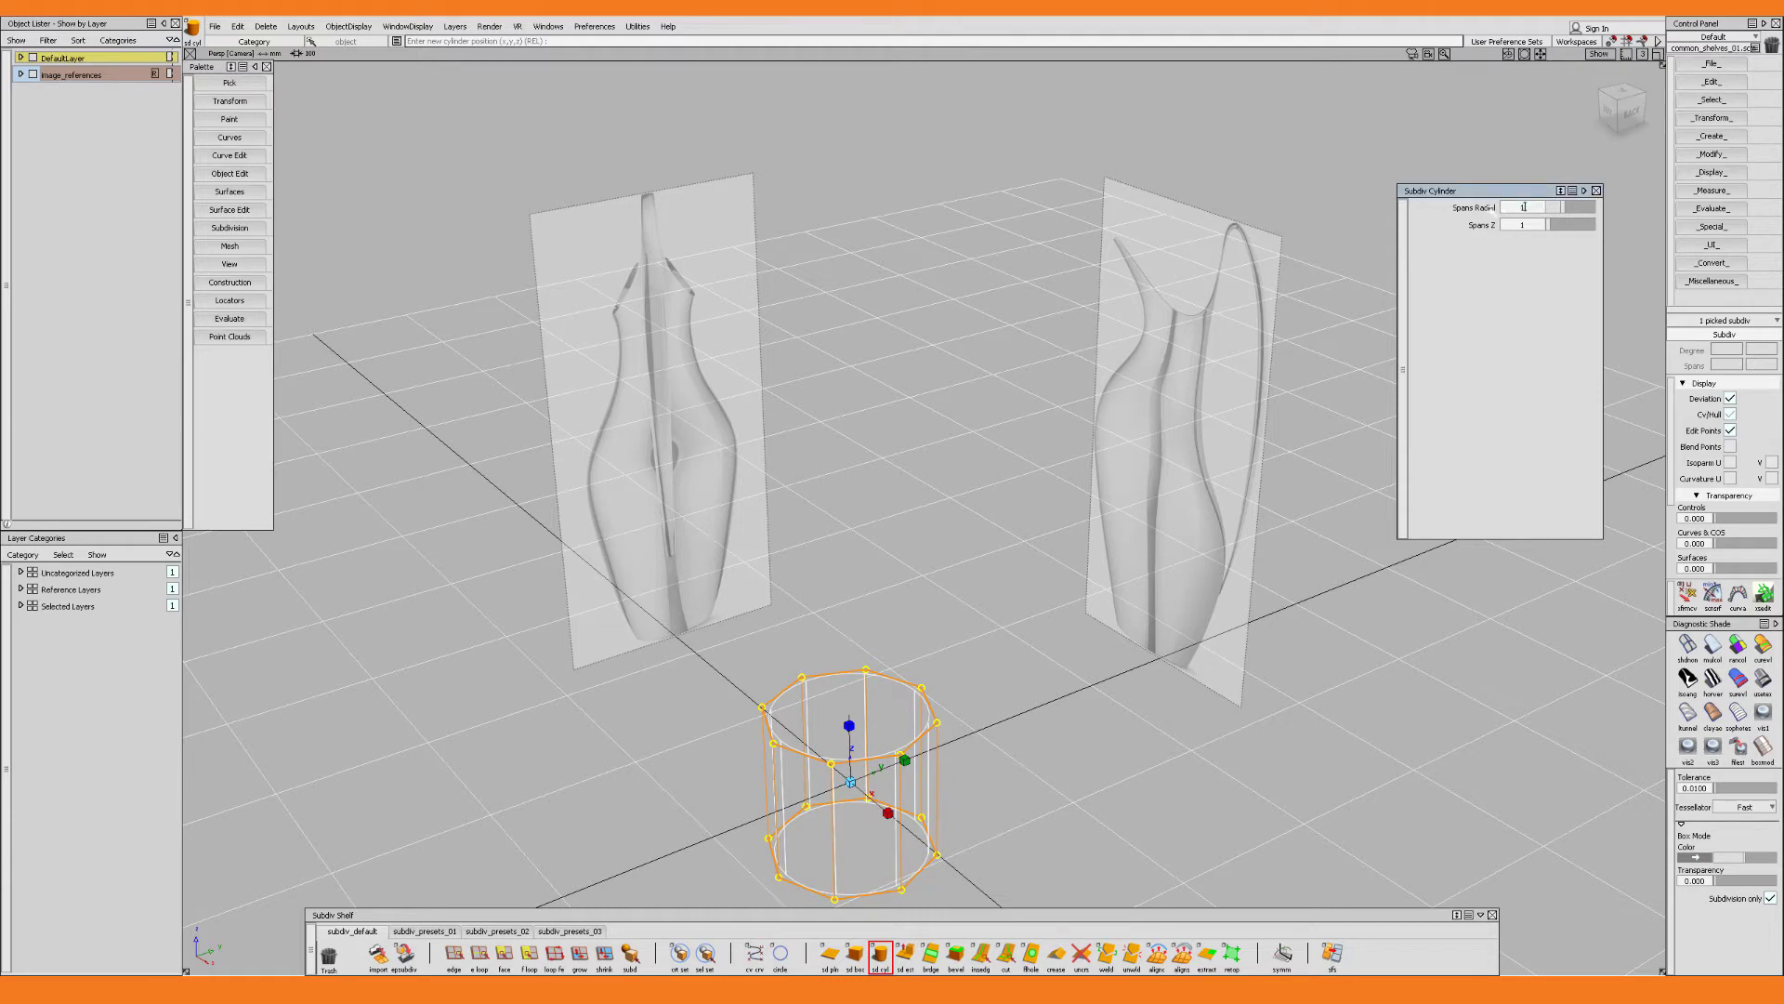
{"action": "type", "text": "6"}
{"action": "key", "text": "Return"}
{"action": "middle_click_drag", "start_coordinate": [1043, 709], "coordinate": [1082, 612], "text": "alt+shift"}
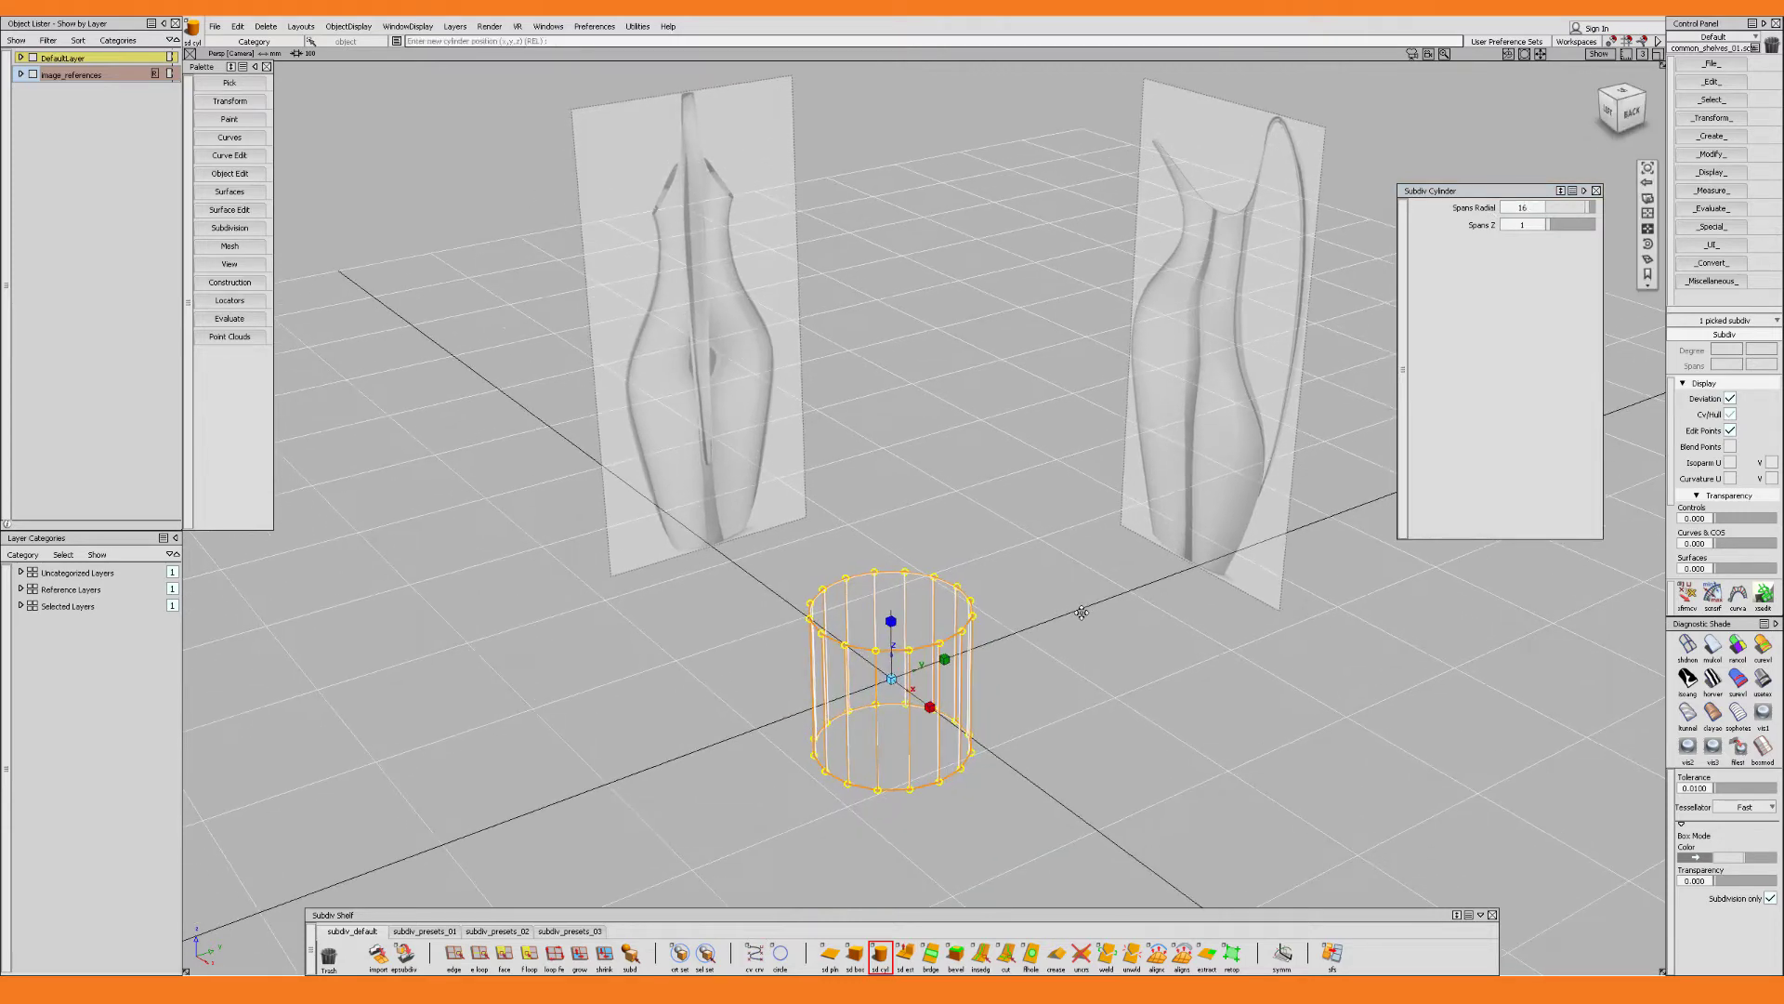
{"action": "key", "text": "Escape"}
{"action": "key", "text": "alt+g"}
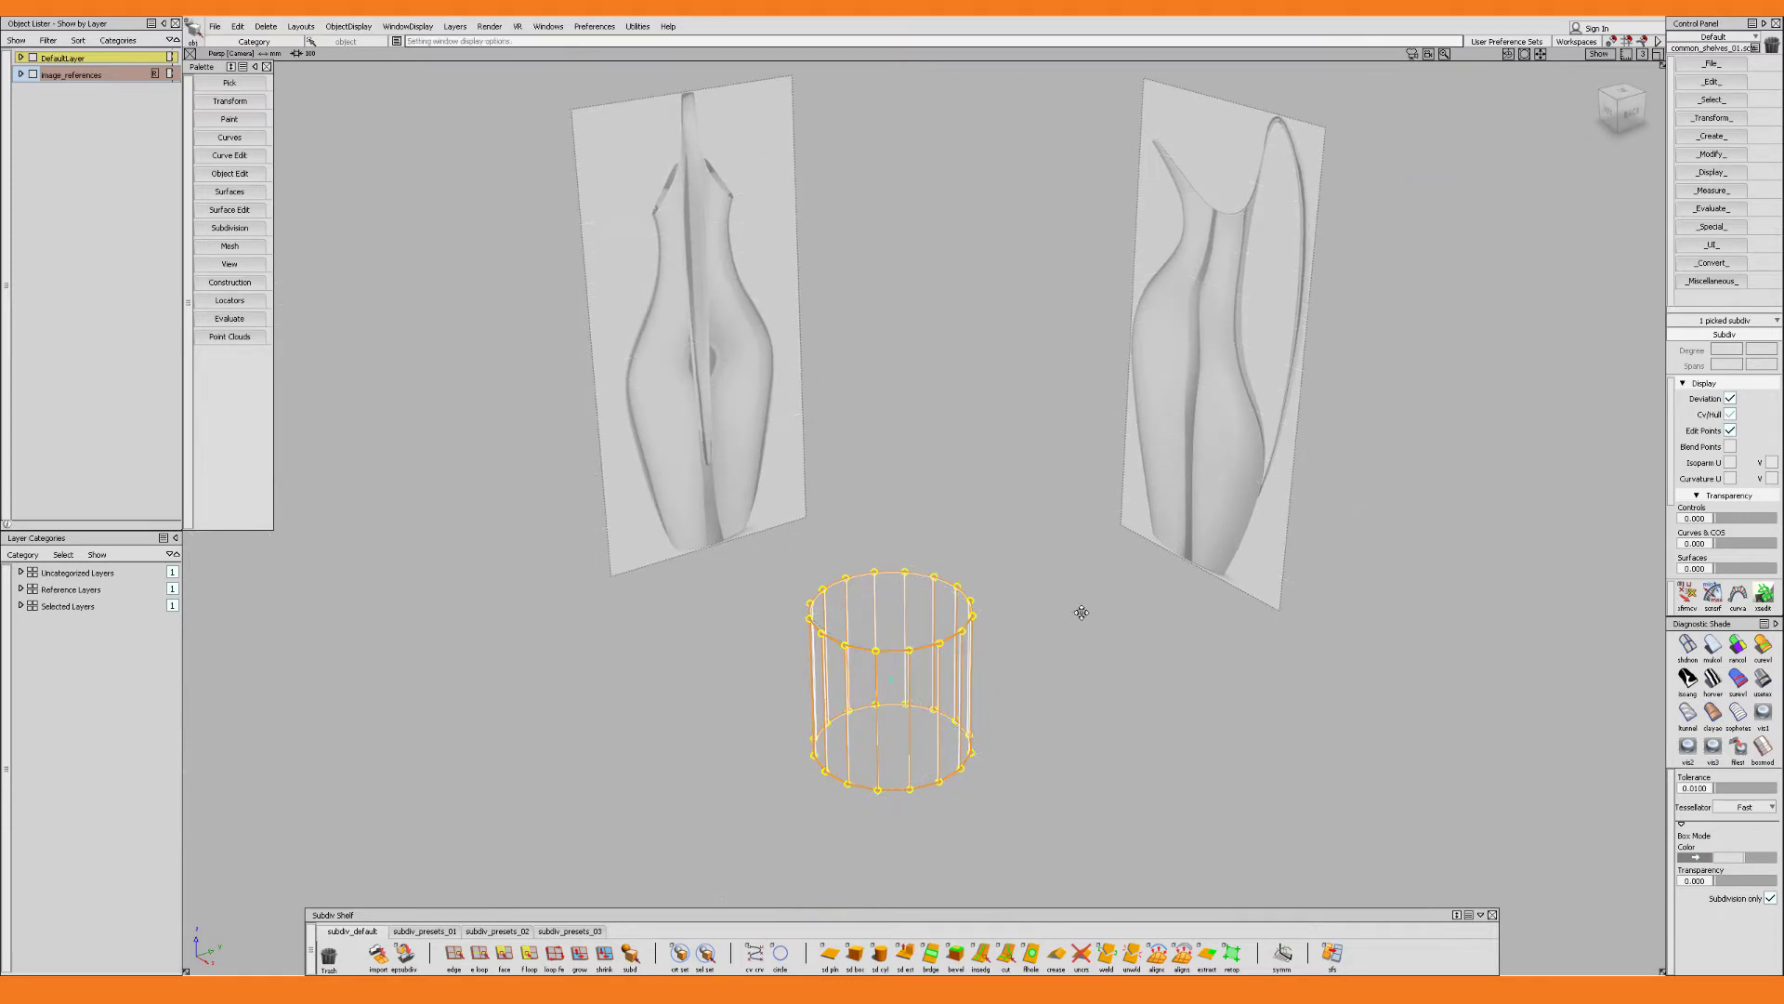
Raise the cylinder's top ring of vertices in the Left view to the lowest point of the pitcher's rim
{"action": "key", "text": "F6"}
{"action": "middle_click_drag", "start_coordinate": [948, 686], "coordinate": [967, 589], "text": "alt+shift"}
{"action": "right_click_drag", "start_coordinate": [968, 590], "coordinate": [965, 568], "text": "alt+shift"}
{"action": "middle_click_drag", "start_coordinate": [964, 568], "coordinate": [970, 575], "text": "alt+shift"}
{"action": "key", "text": "c"}
{"action": "left_click_drag", "start_coordinate": [683, 551], "coordinate": [1008, 702]}
{"action": "key", "text": "w"}
{"action": "left_click_drag", "start_coordinate": [859, 576], "coordinate": [859, 154]}
Move the cylinder's bottom ring of vertices vertically in the Left view to line up with the pitcher's base
{"action": "key", "text": "c"}
{"action": "left_click_drag", "start_coordinate": [653, 774], "coordinate": [1011, 876]}
{"action": "key", "text": "w"}
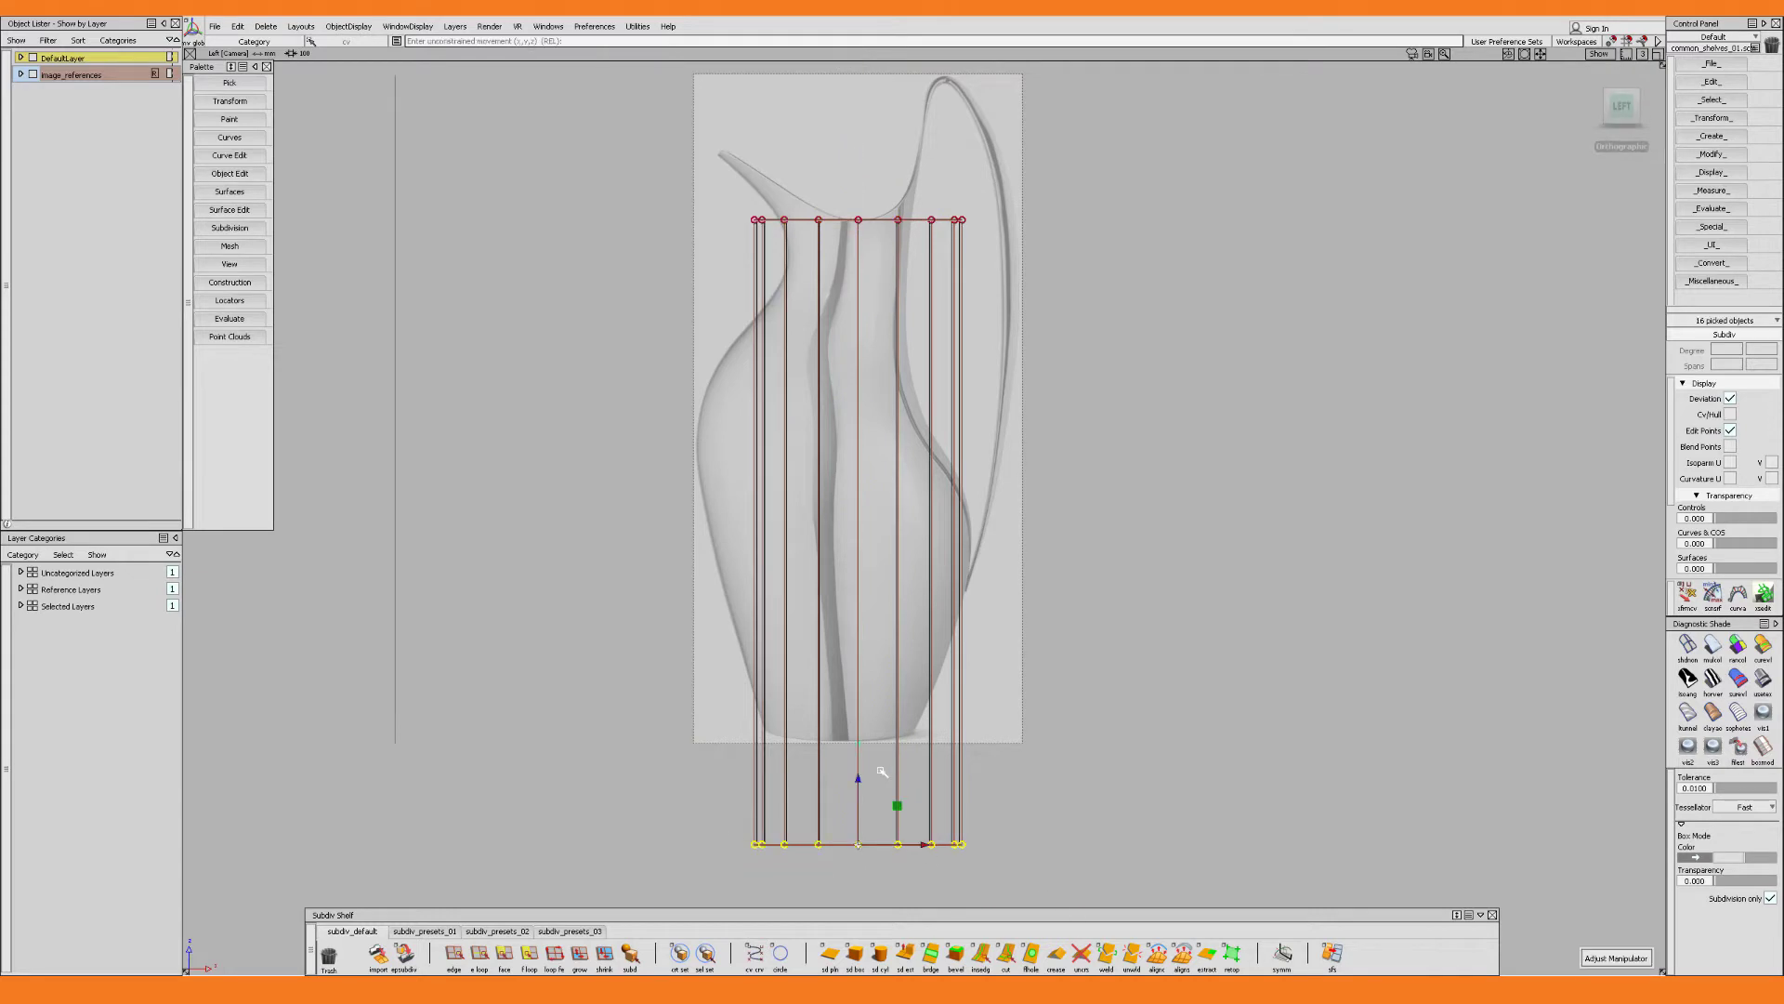
{"action": "left_click_drag", "start_coordinate": [859, 779], "coordinate": [857, 766], "text": "alt"}
{"action": "middle_click_drag", "start_coordinate": [899, 555], "coordinate": [967, 629], "text": "alt+shift"}
{"action": "right_click_drag", "start_coordinate": [967, 629], "coordinate": [957, 592], "text": "alt+shift"}
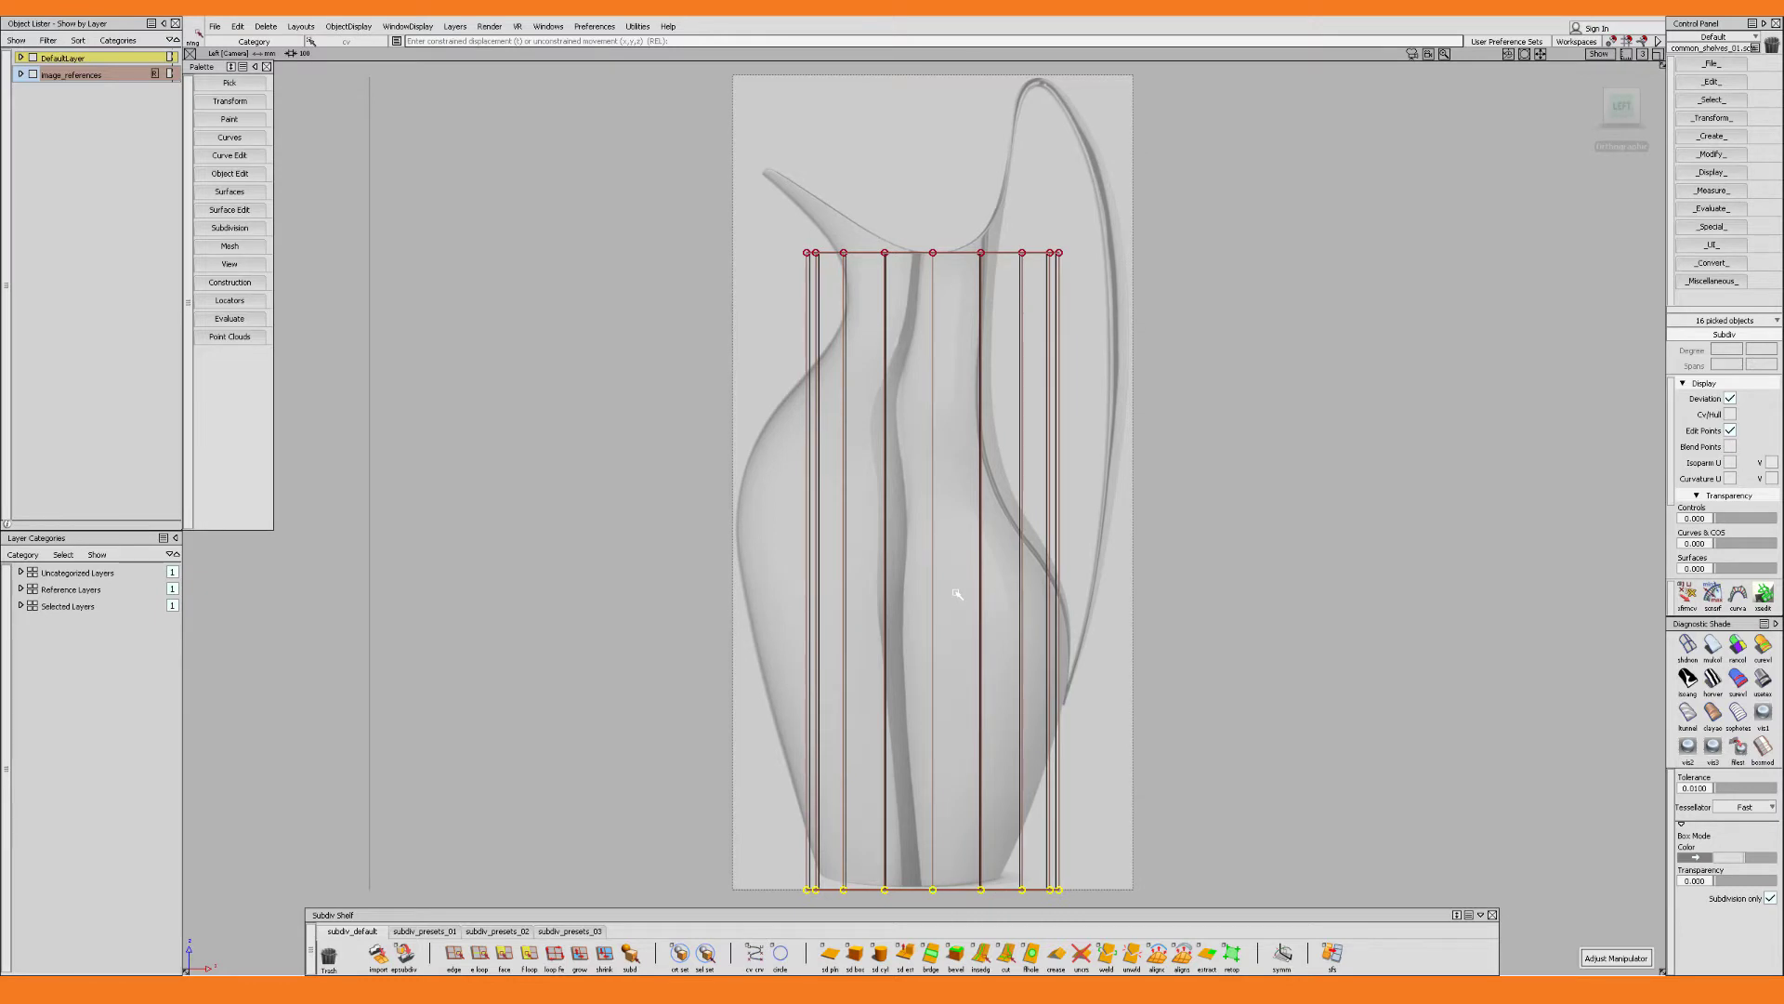
Deselect the cylinder's vertices and display the cylinder again over the pitcher reference
{"action": "key", "text": "Escape"}
{"action": "left_click_drag", "start_coordinate": [957, 595], "coordinate": [1134, 606]}
{"action": "key", "text": "Delete"}
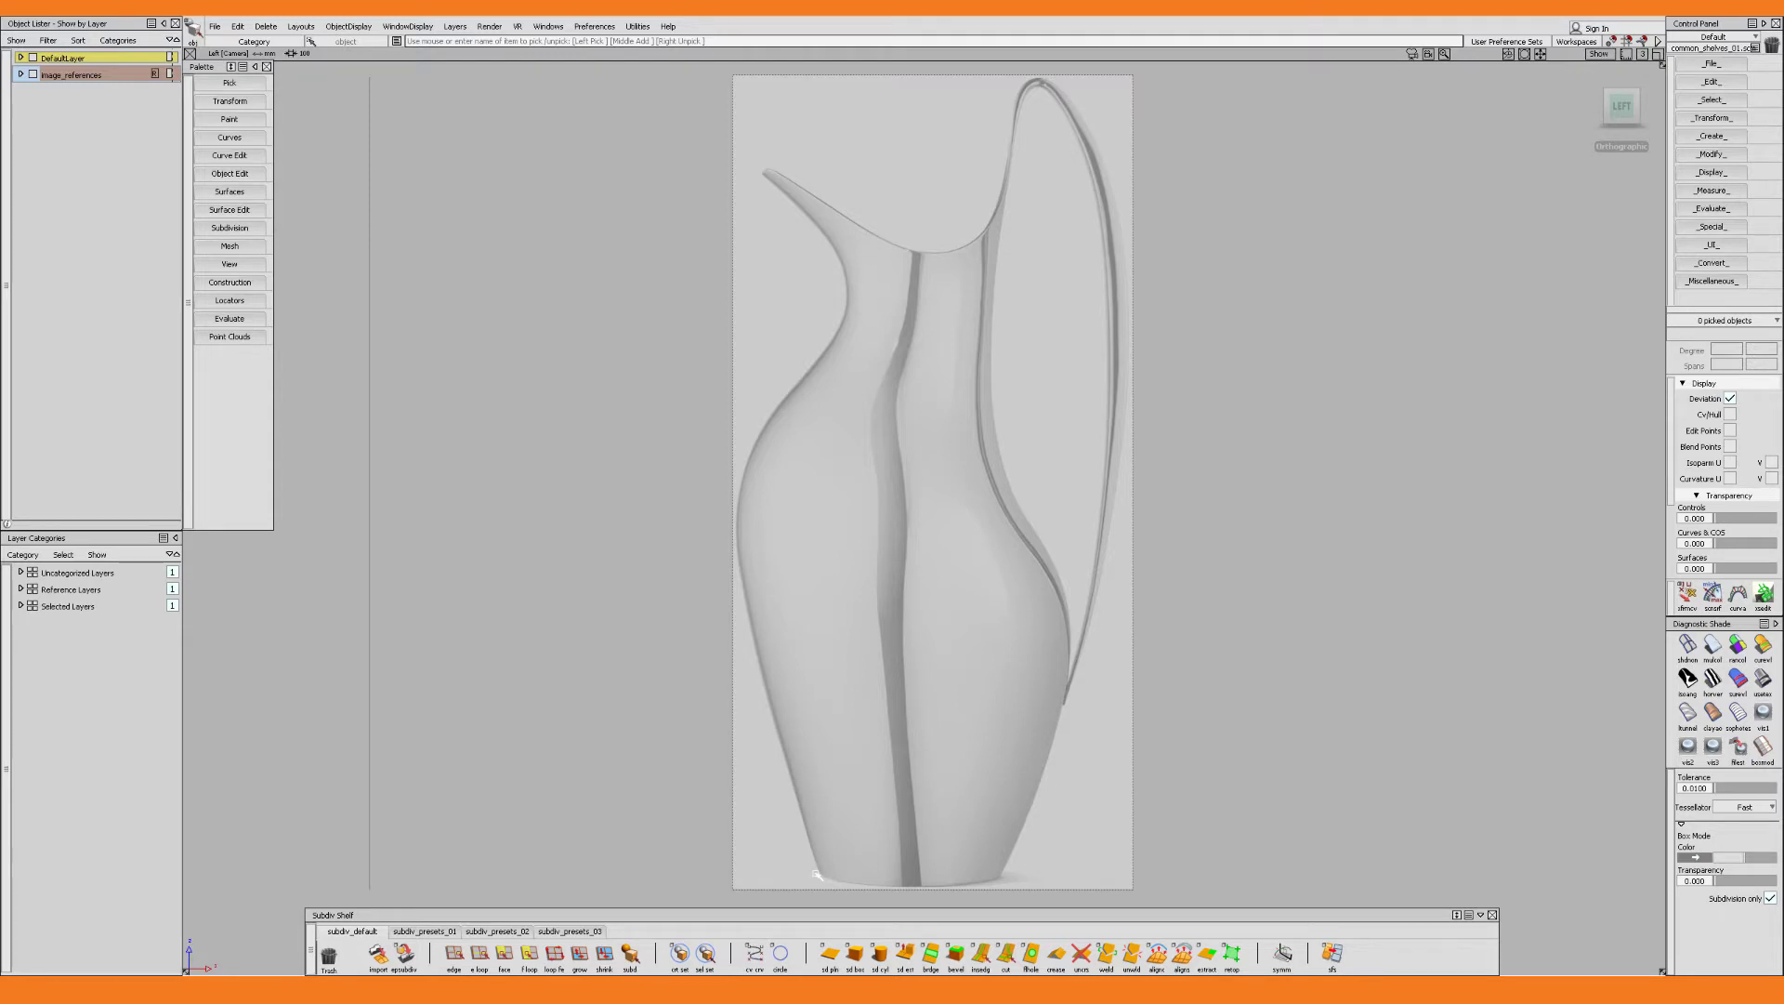
{"action": "key", "text": "alt+v"}
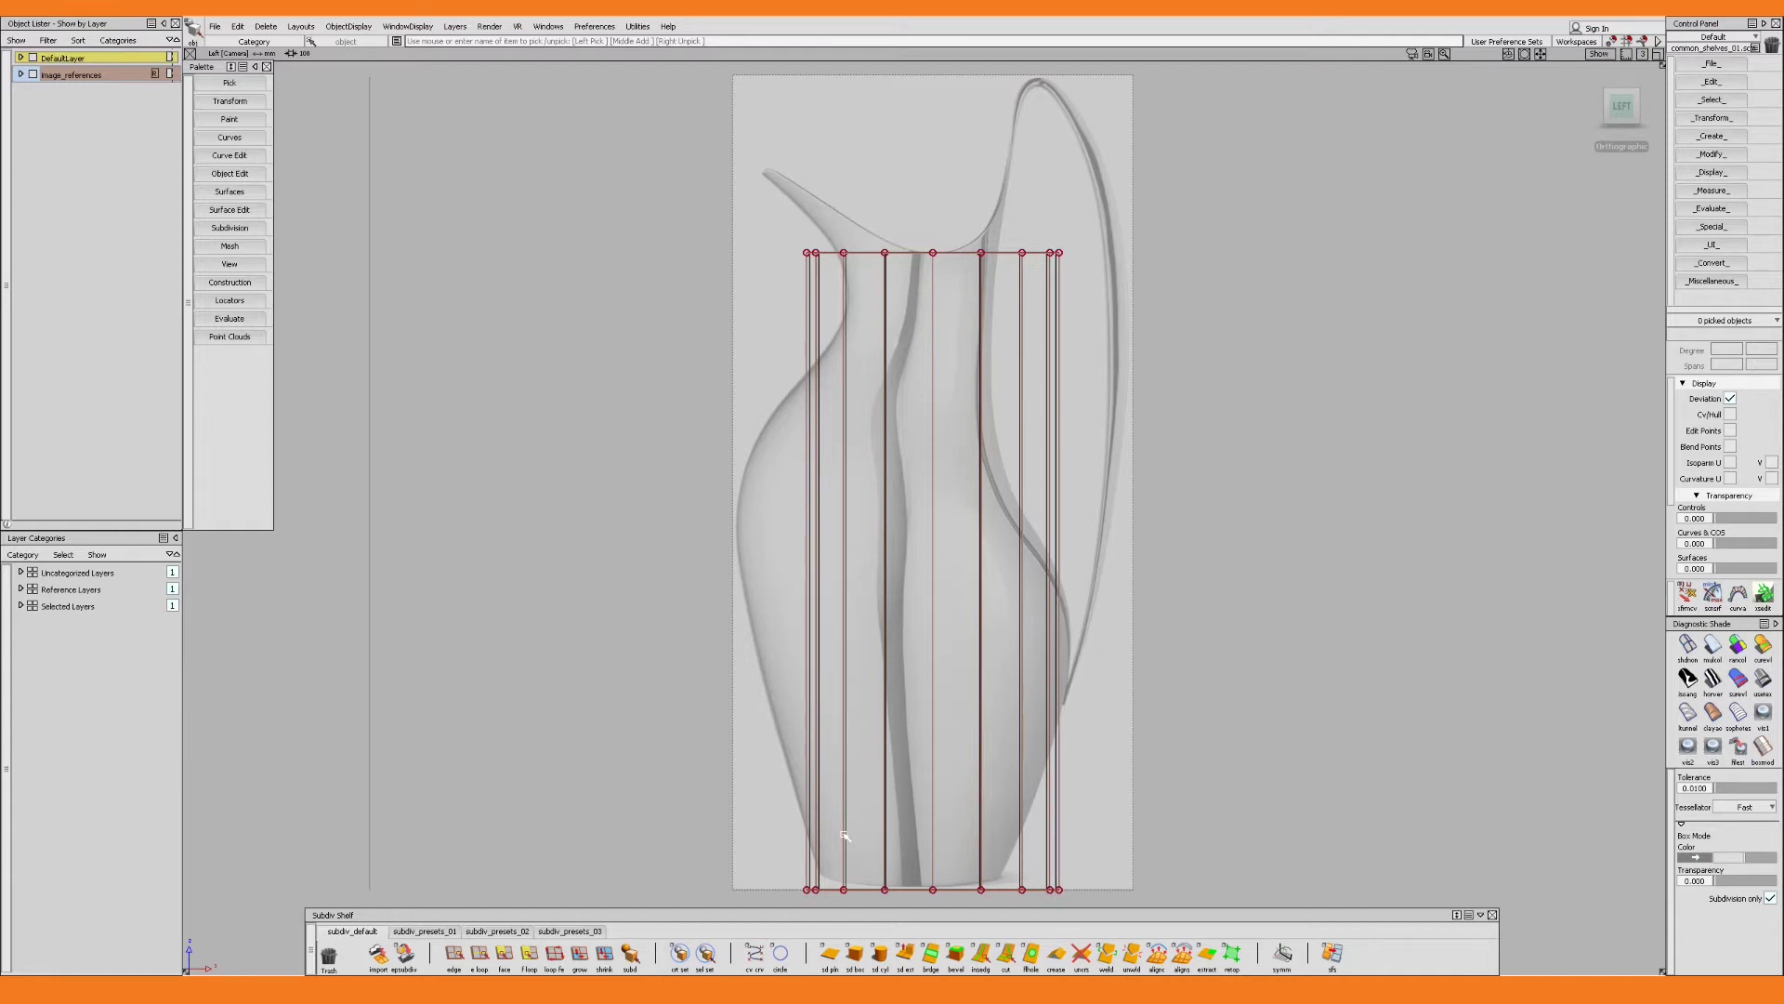
Insert two perpendicular edge loops around the cylinder at the pitcher's neck, at relative parameters of about 0.06 and 0.09
{"action": "left_click", "coordinate": [981, 955]}
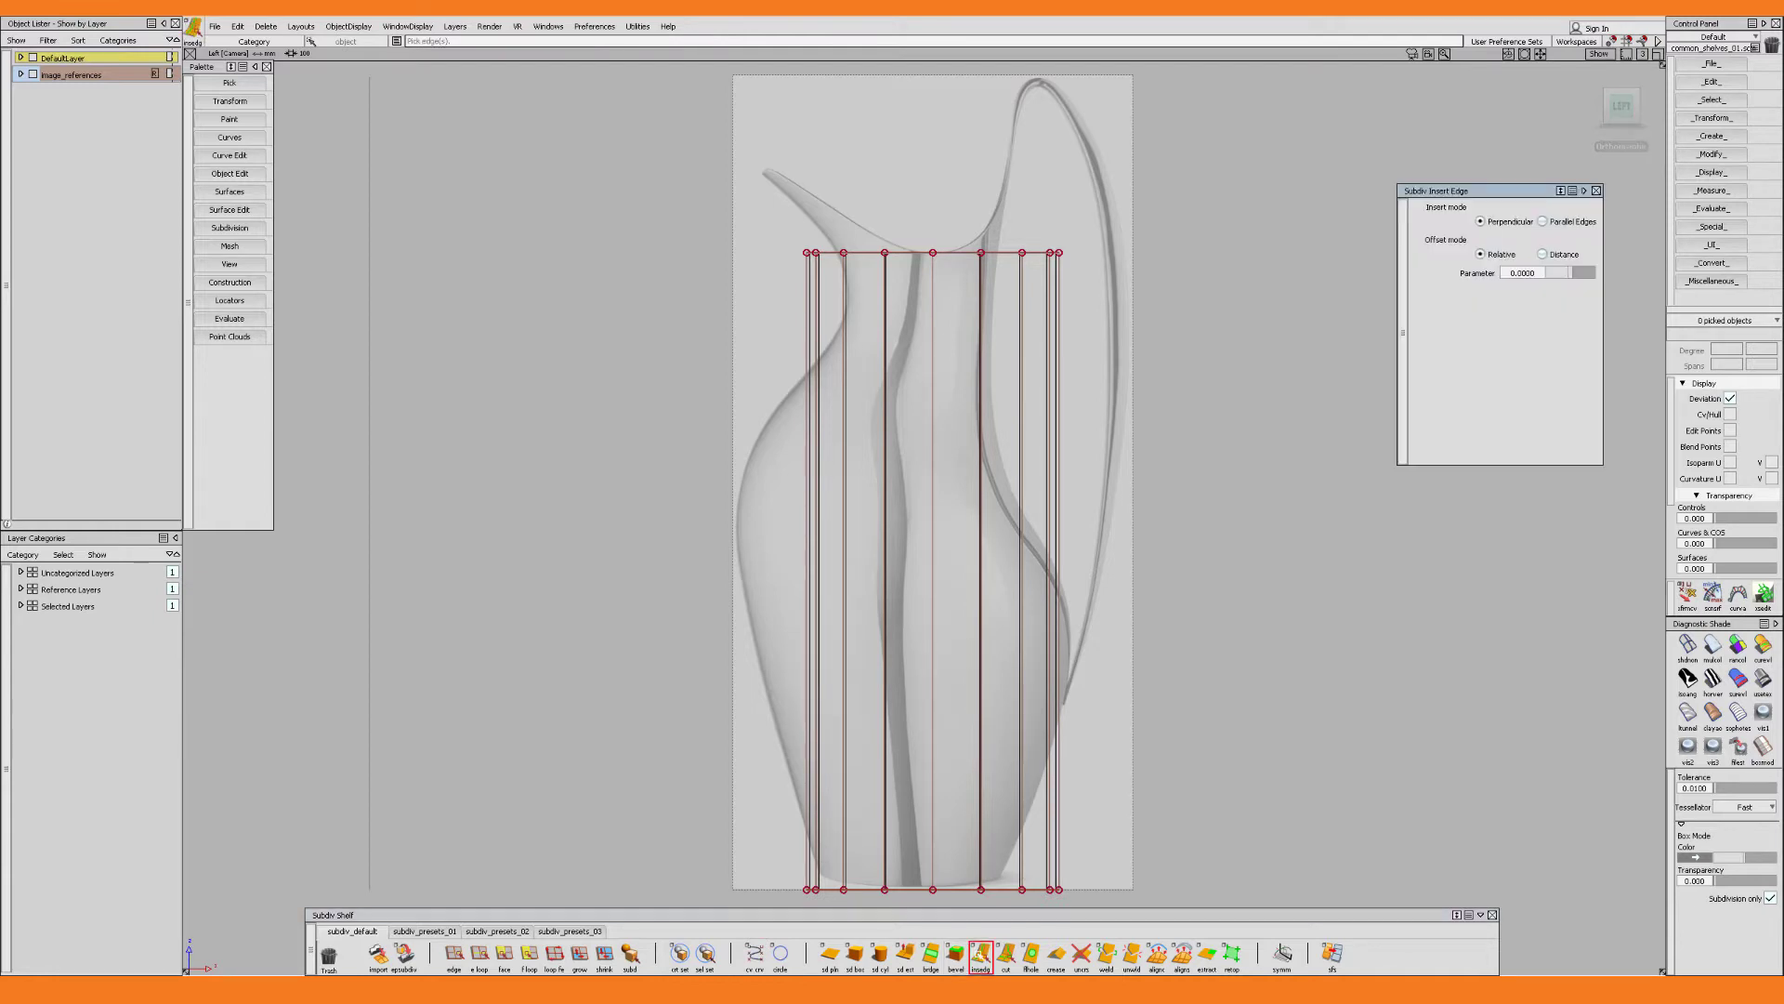
{"action": "left_click", "coordinate": [846, 283]}
{"action": "left_click", "coordinate": [864, 287]}
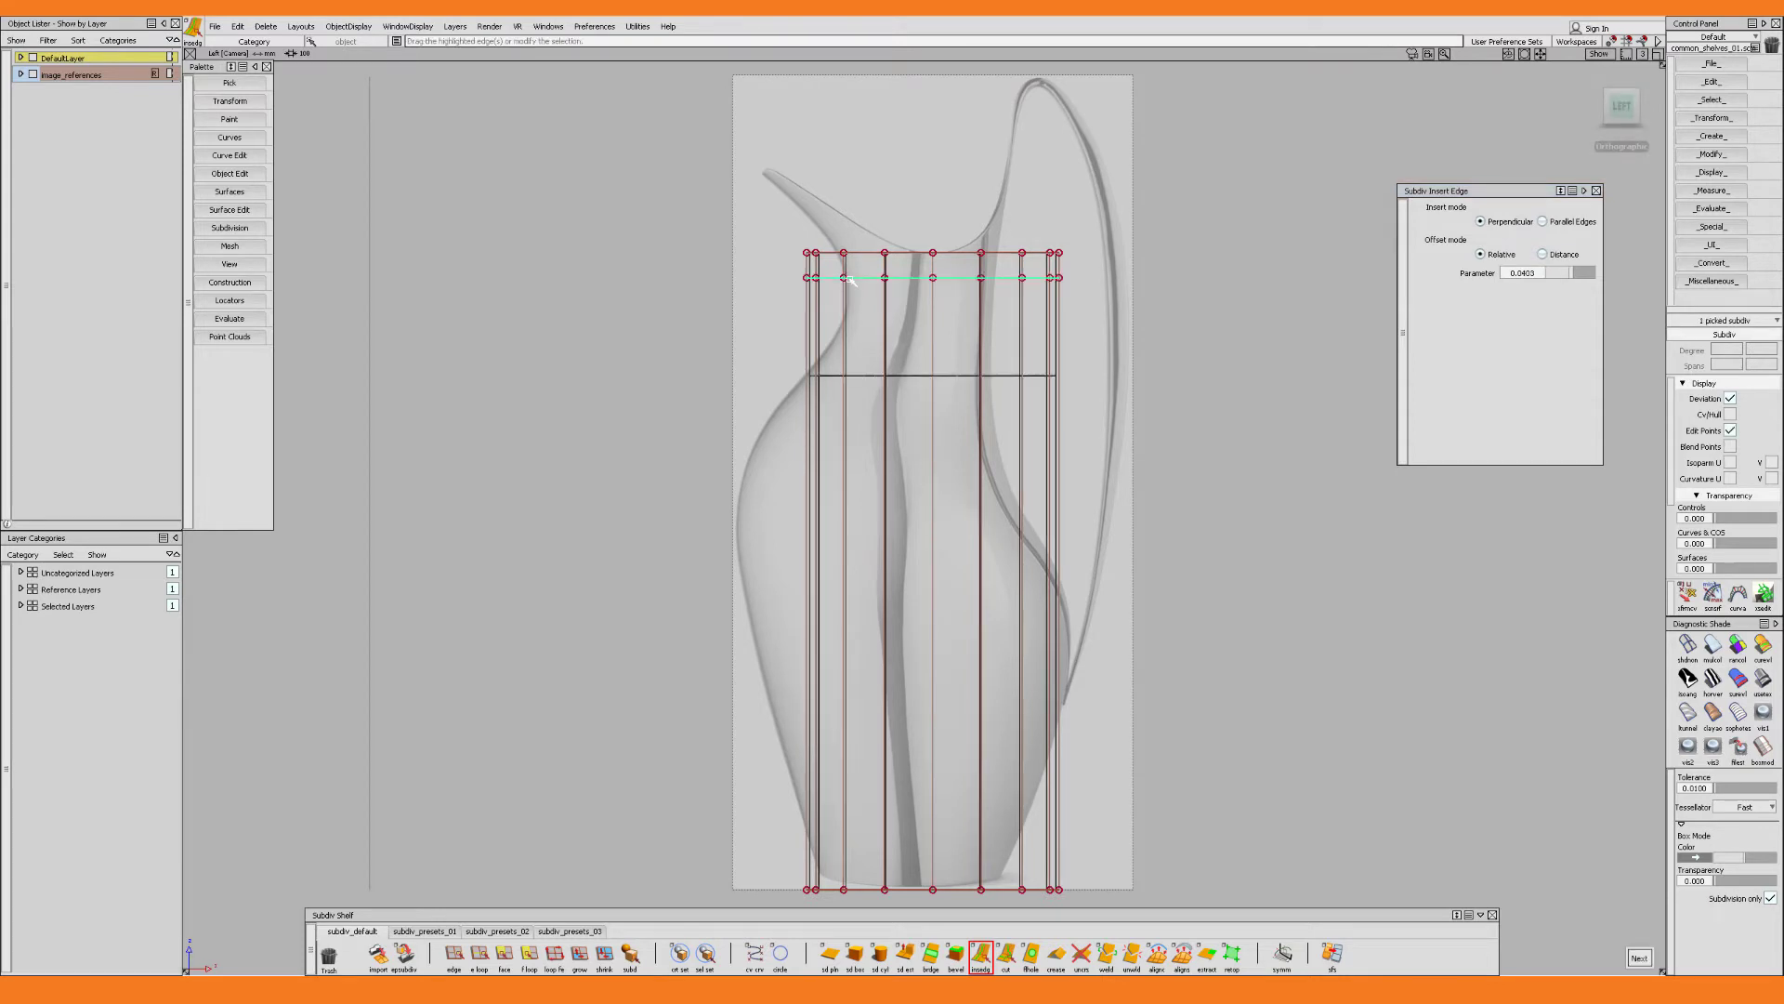
{"action": "left_click_drag", "start_coordinate": [863, 291], "coordinate": [864, 295]}
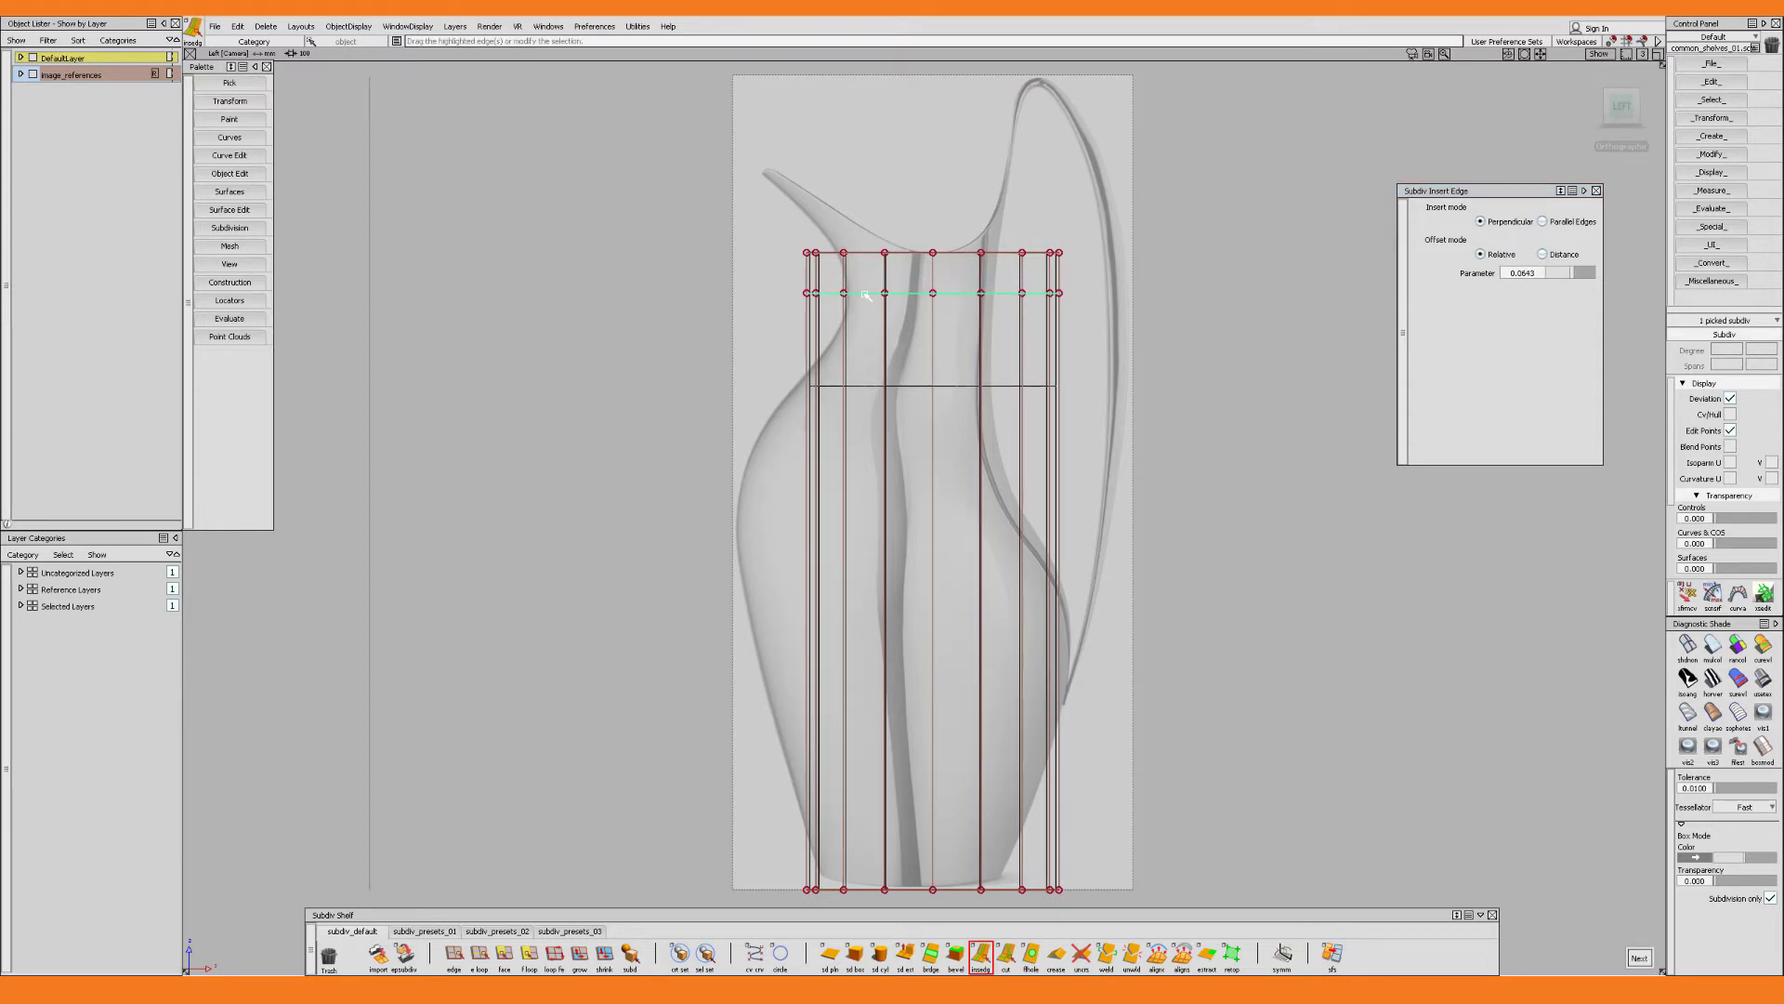
{"action": "left_click", "coordinate": [857, 316]}
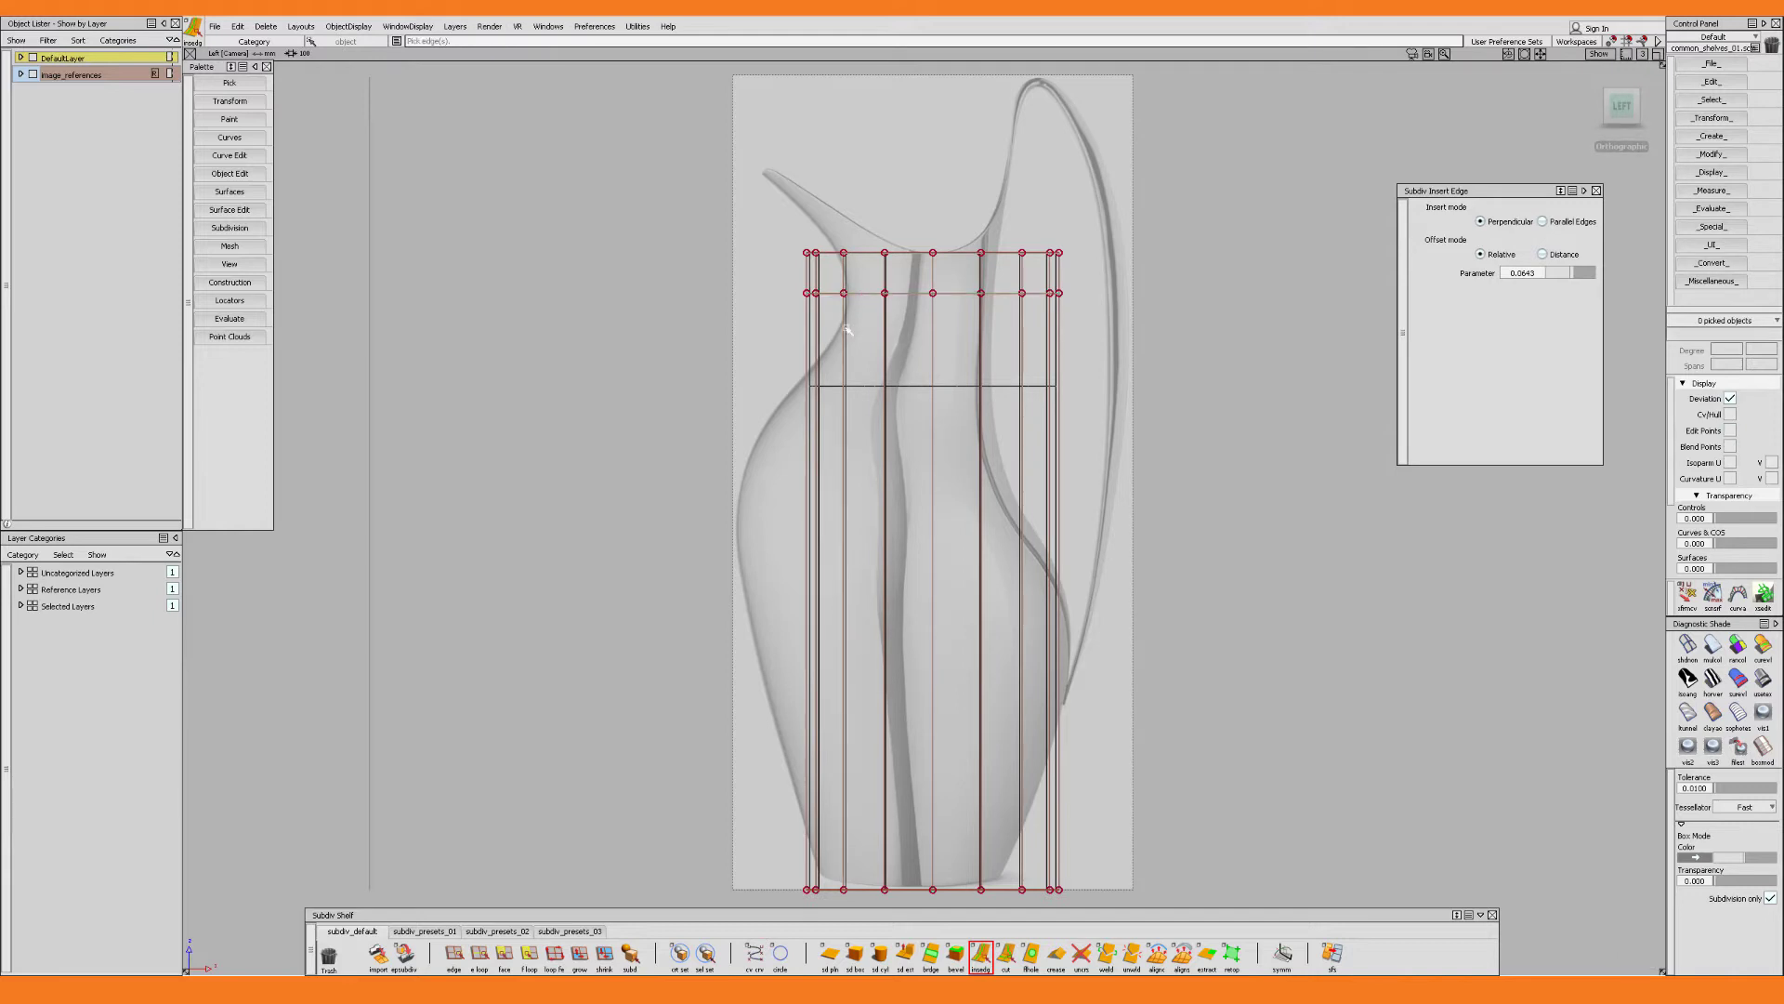
{"action": "left_click", "coordinate": [847, 330]}
{"action": "left_click", "coordinate": [857, 340]}
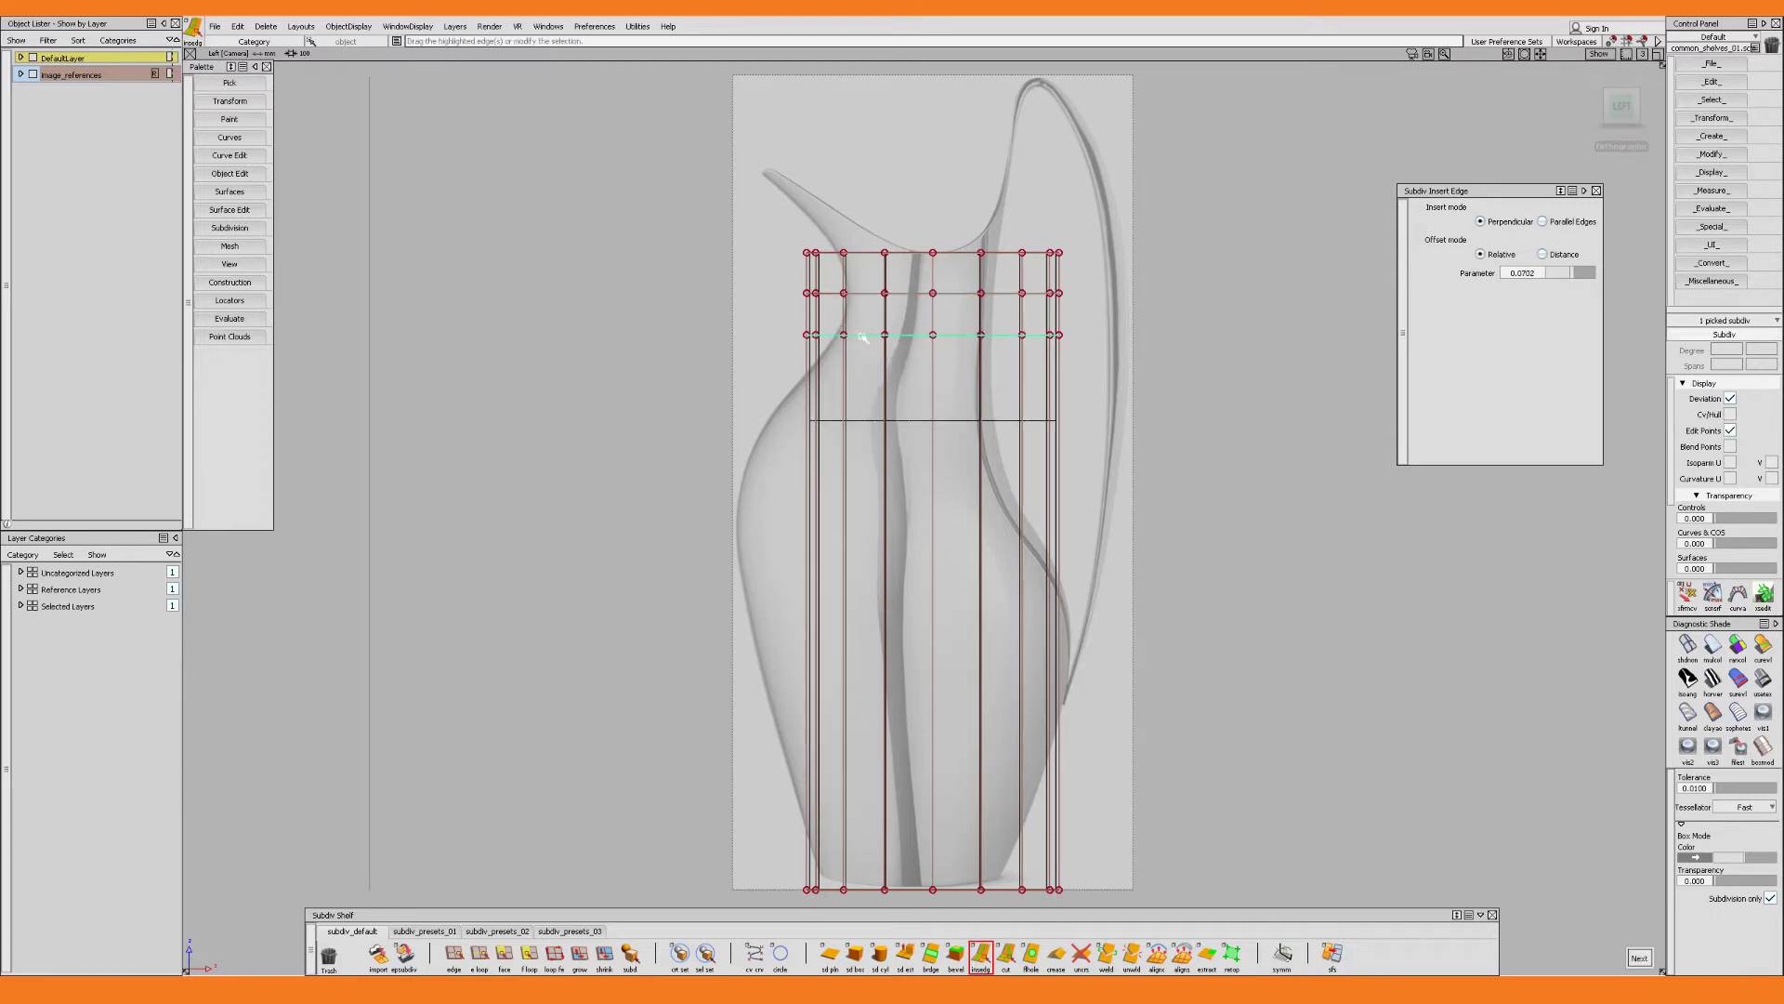
{"action": "left_click_drag", "start_coordinate": [862, 337], "coordinate": [874, 348]}
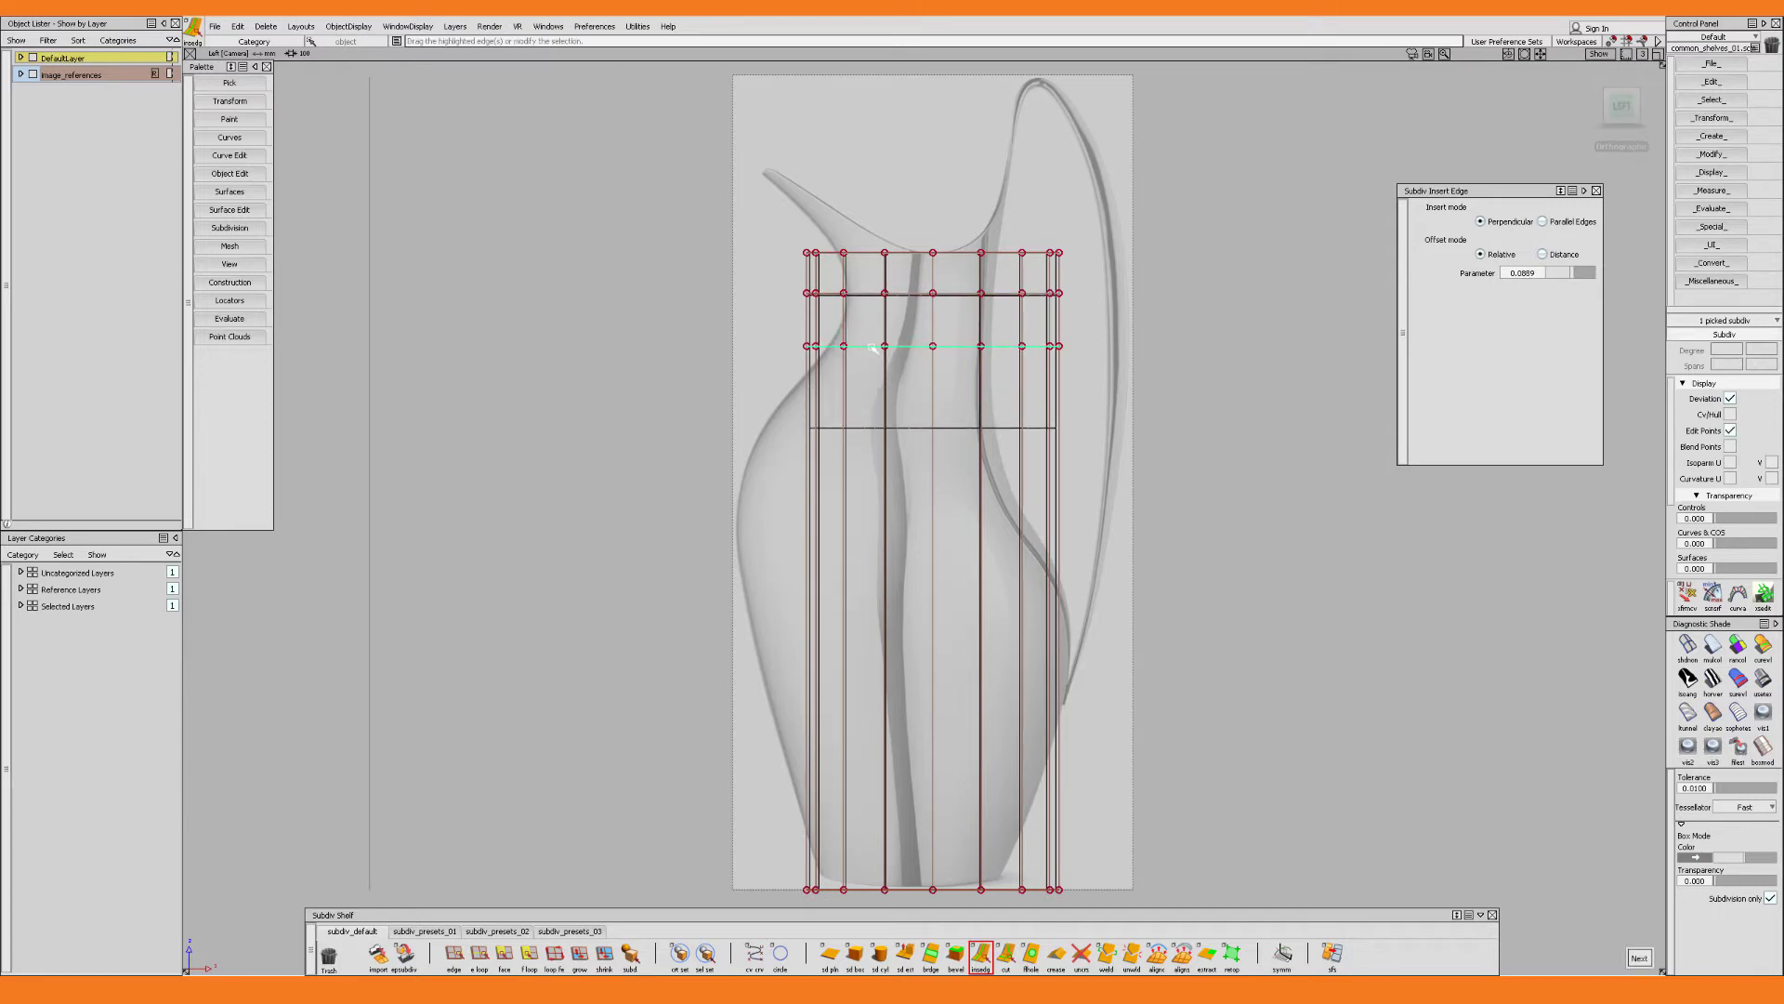
{"action": "left_click", "coordinate": [872, 364]}
Insert two more edge loops around the shoulder and upper body, at relative parameters of about 0.16 and 0.18
{"action": "left_click", "coordinate": [847, 403]}
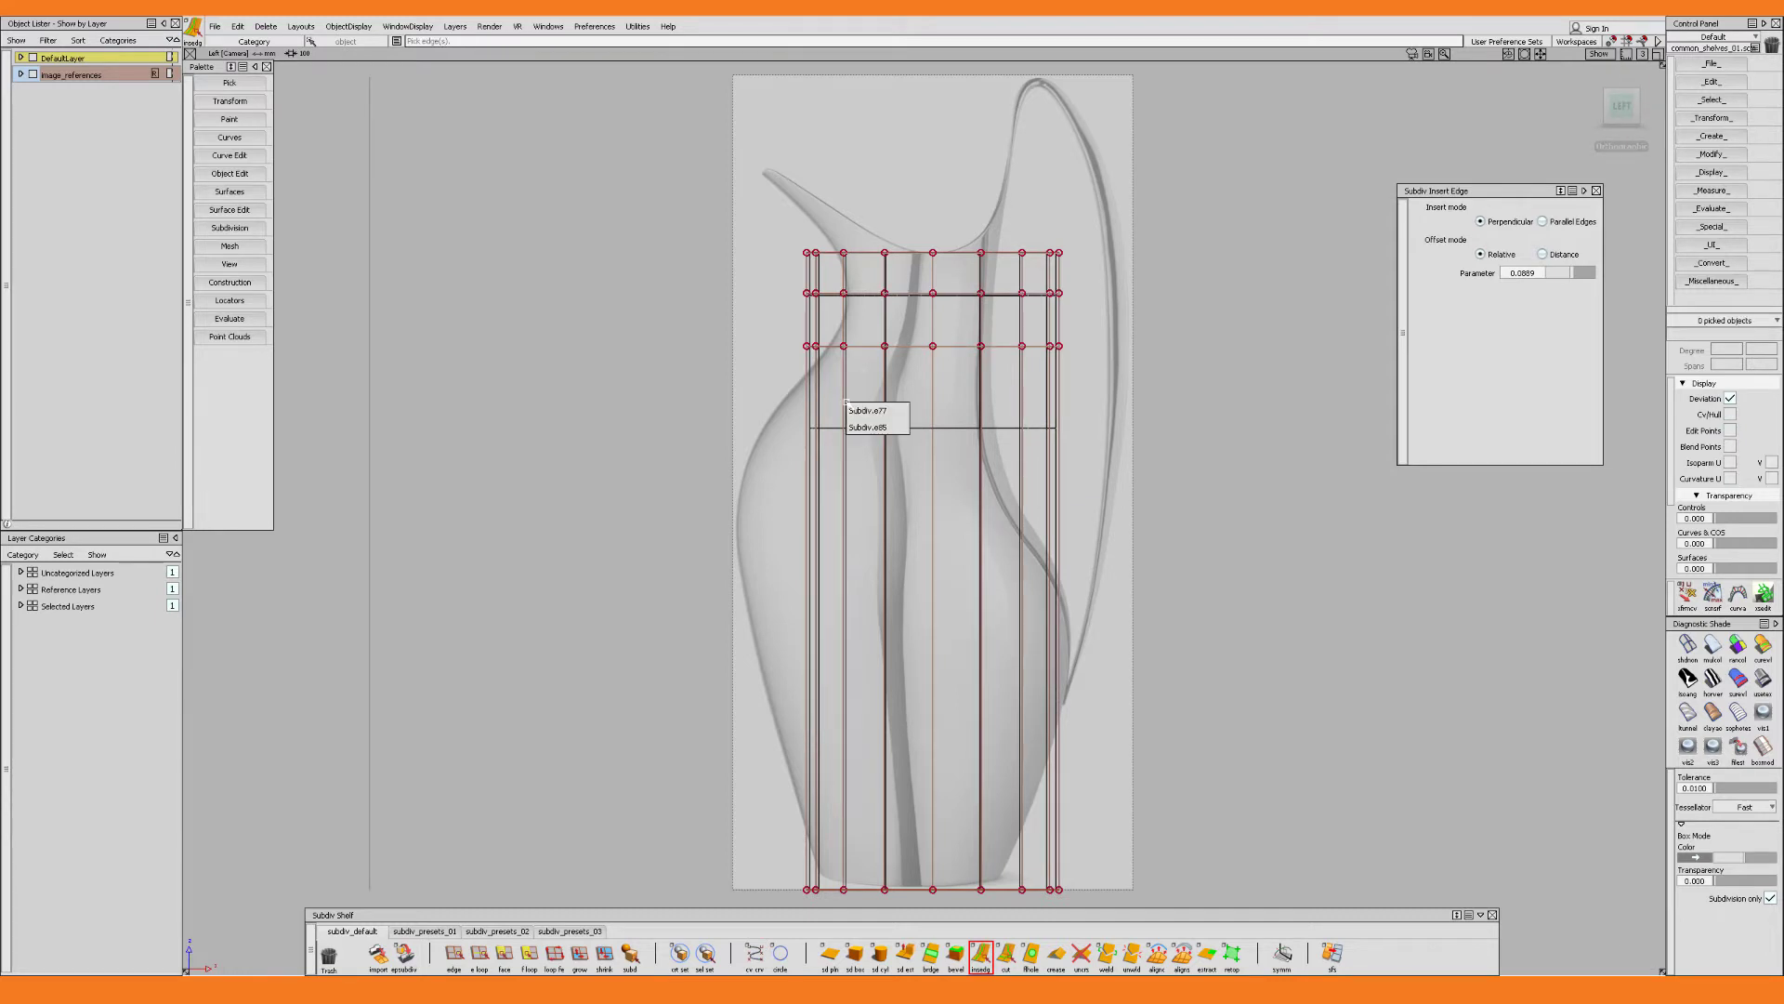
{"action": "left_click", "coordinate": [859, 410]}
{"action": "left_click_drag", "start_coordinate": [859, 399], "coordinate": [836, 432]}
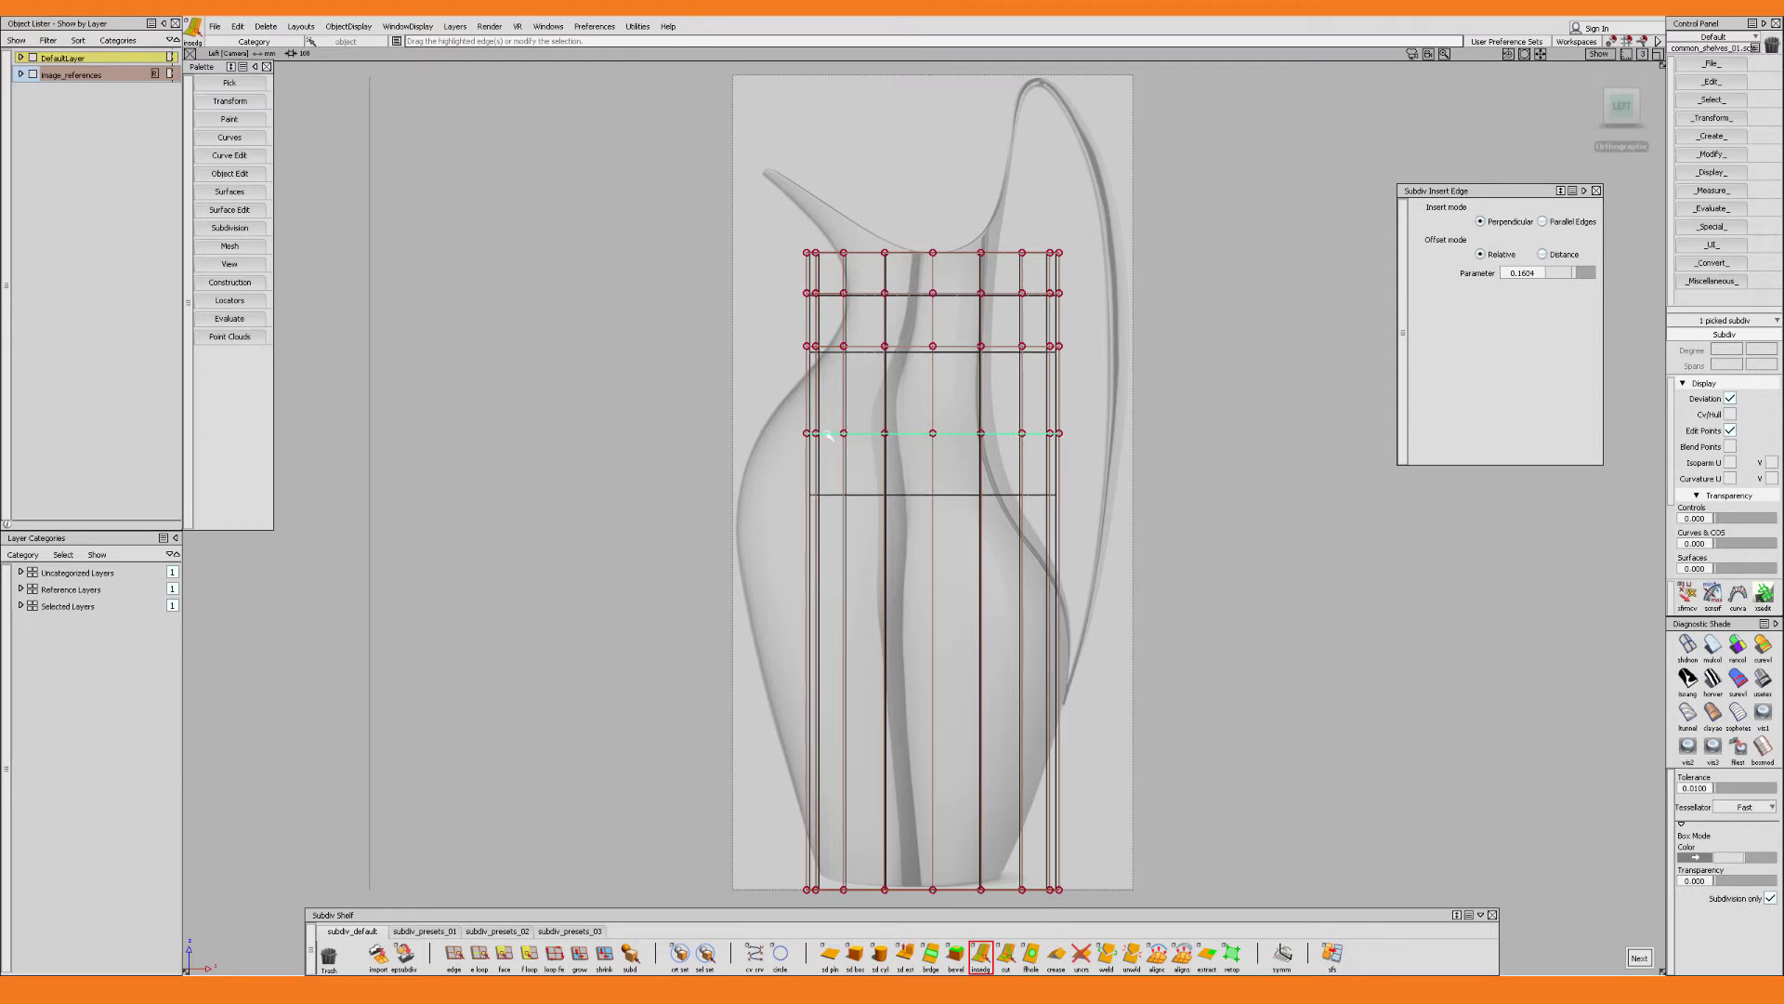
{"action": "left_click", "coordinate": [852, 494]}
{"action": "left_click", "coordinate": [845, 511]}
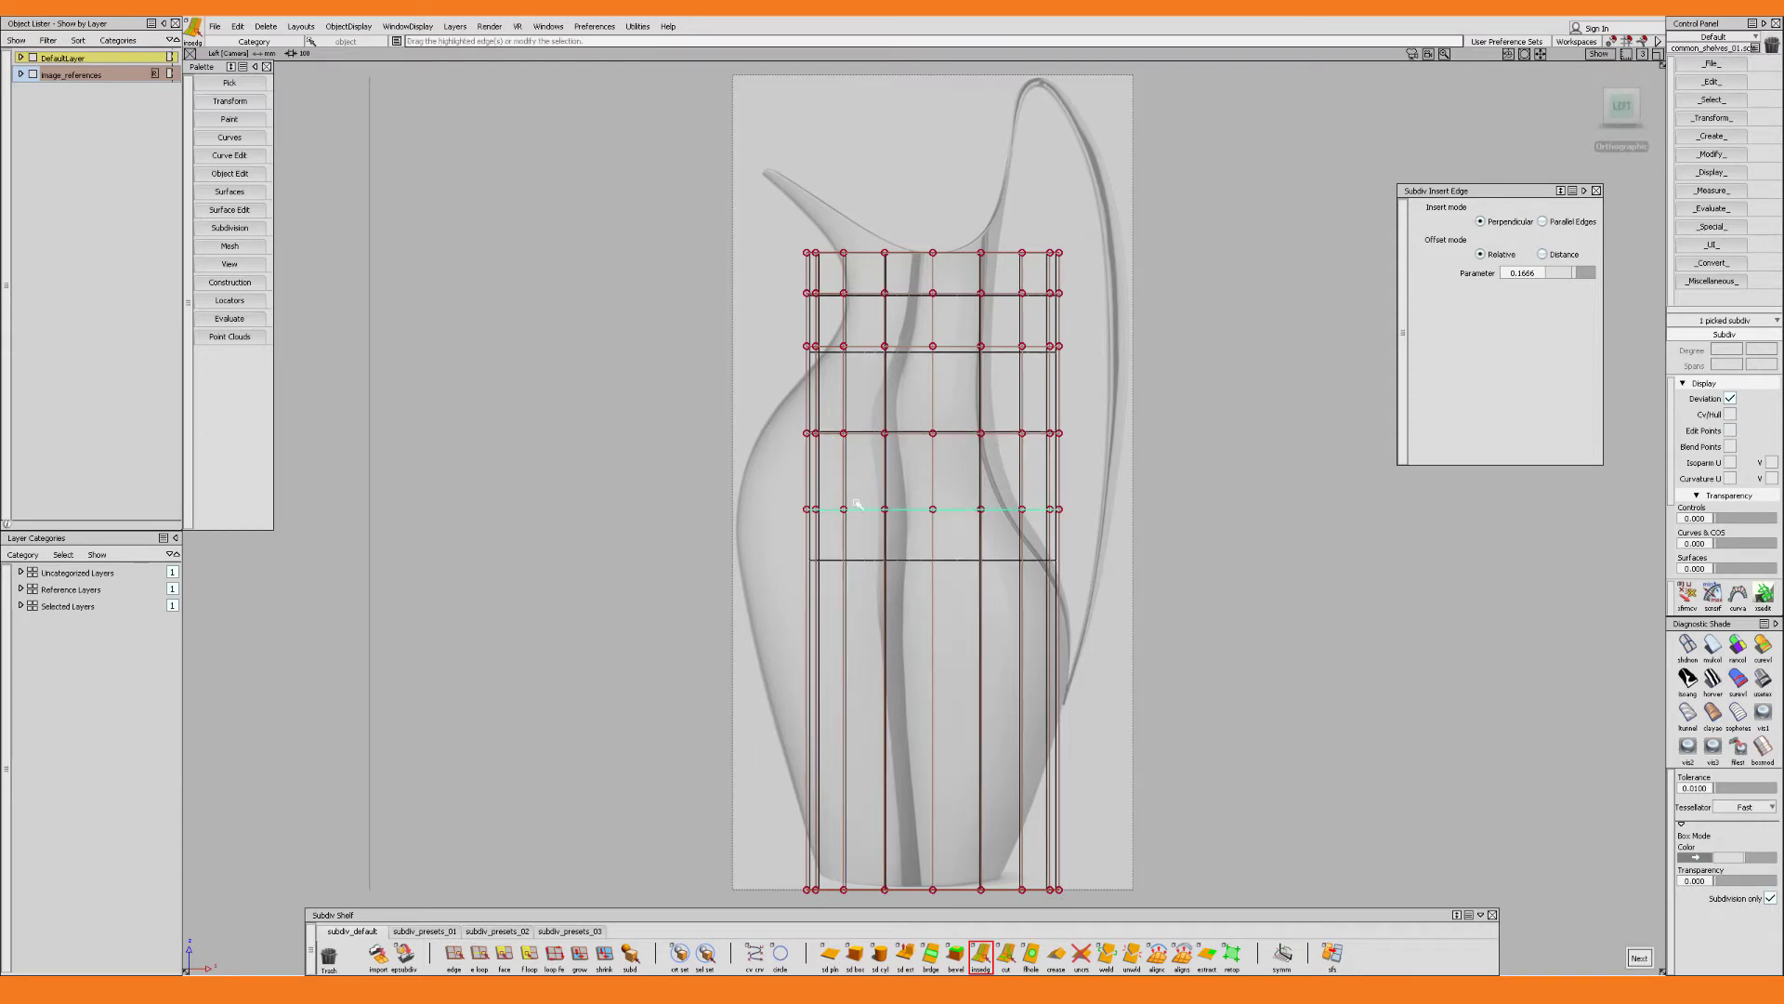
{"action": "left_click_drag", "start_coordinate": [862, 514], "coordinate": [751, 514]}
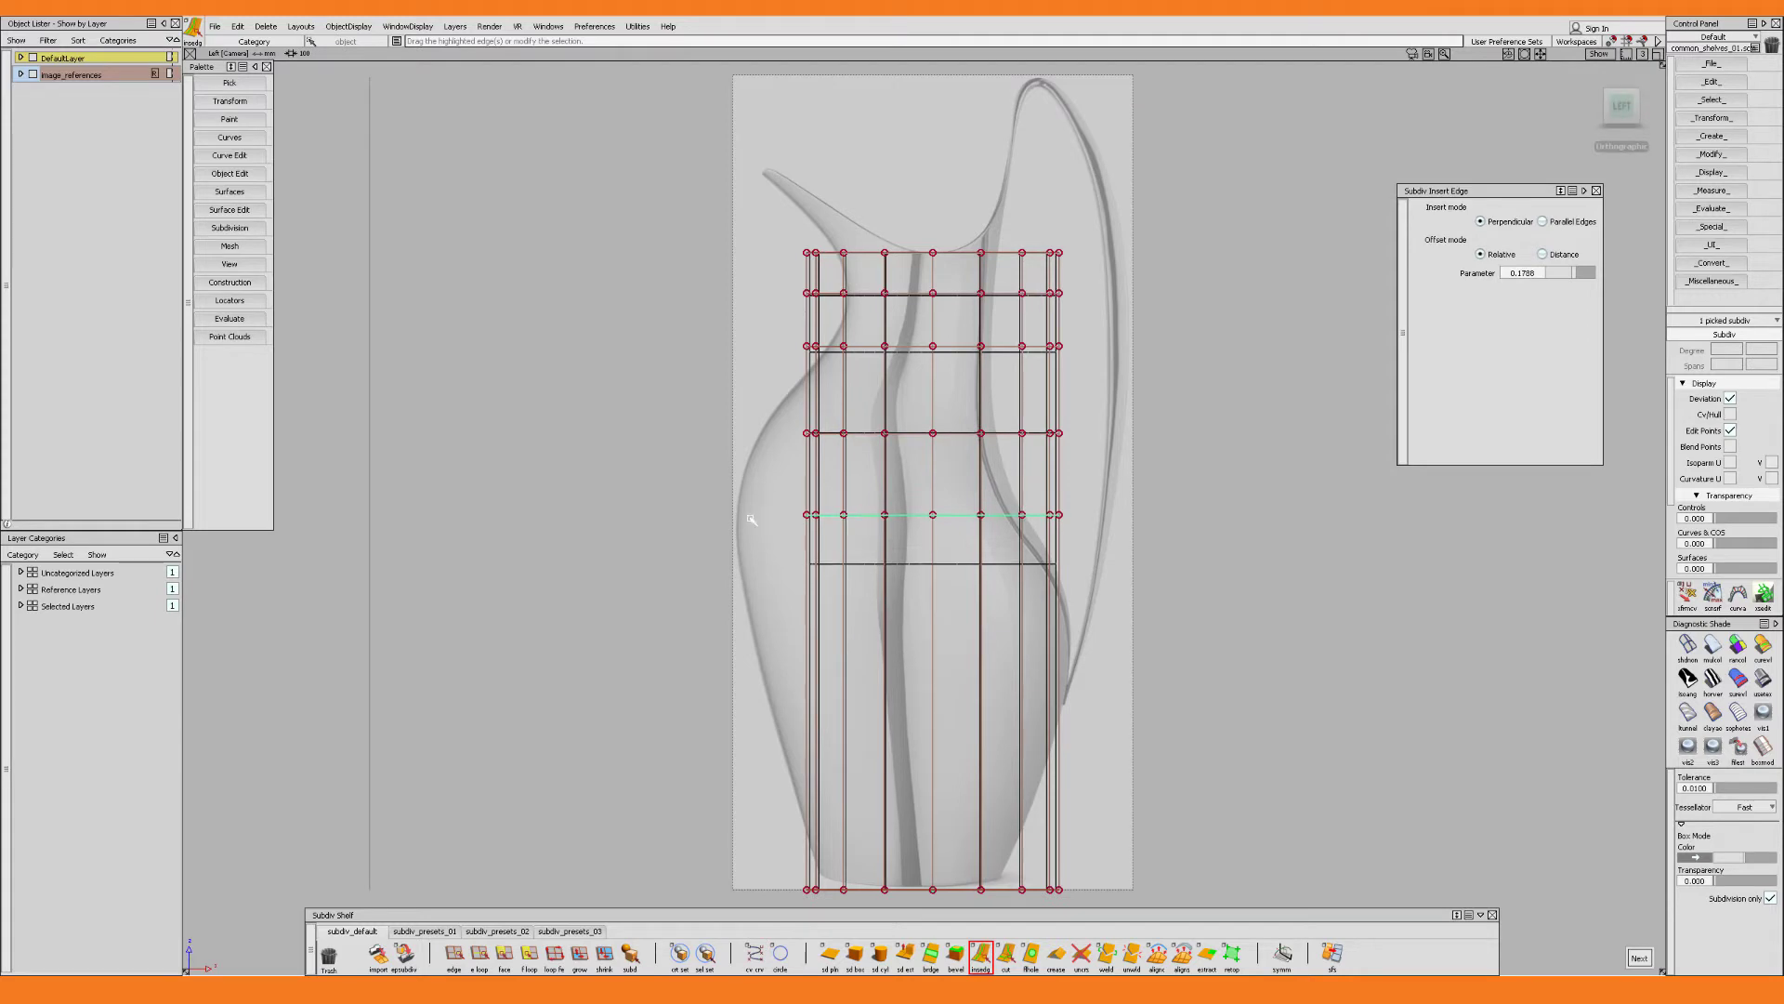
{"action": "left_click", "coordinate": [861, 535]}
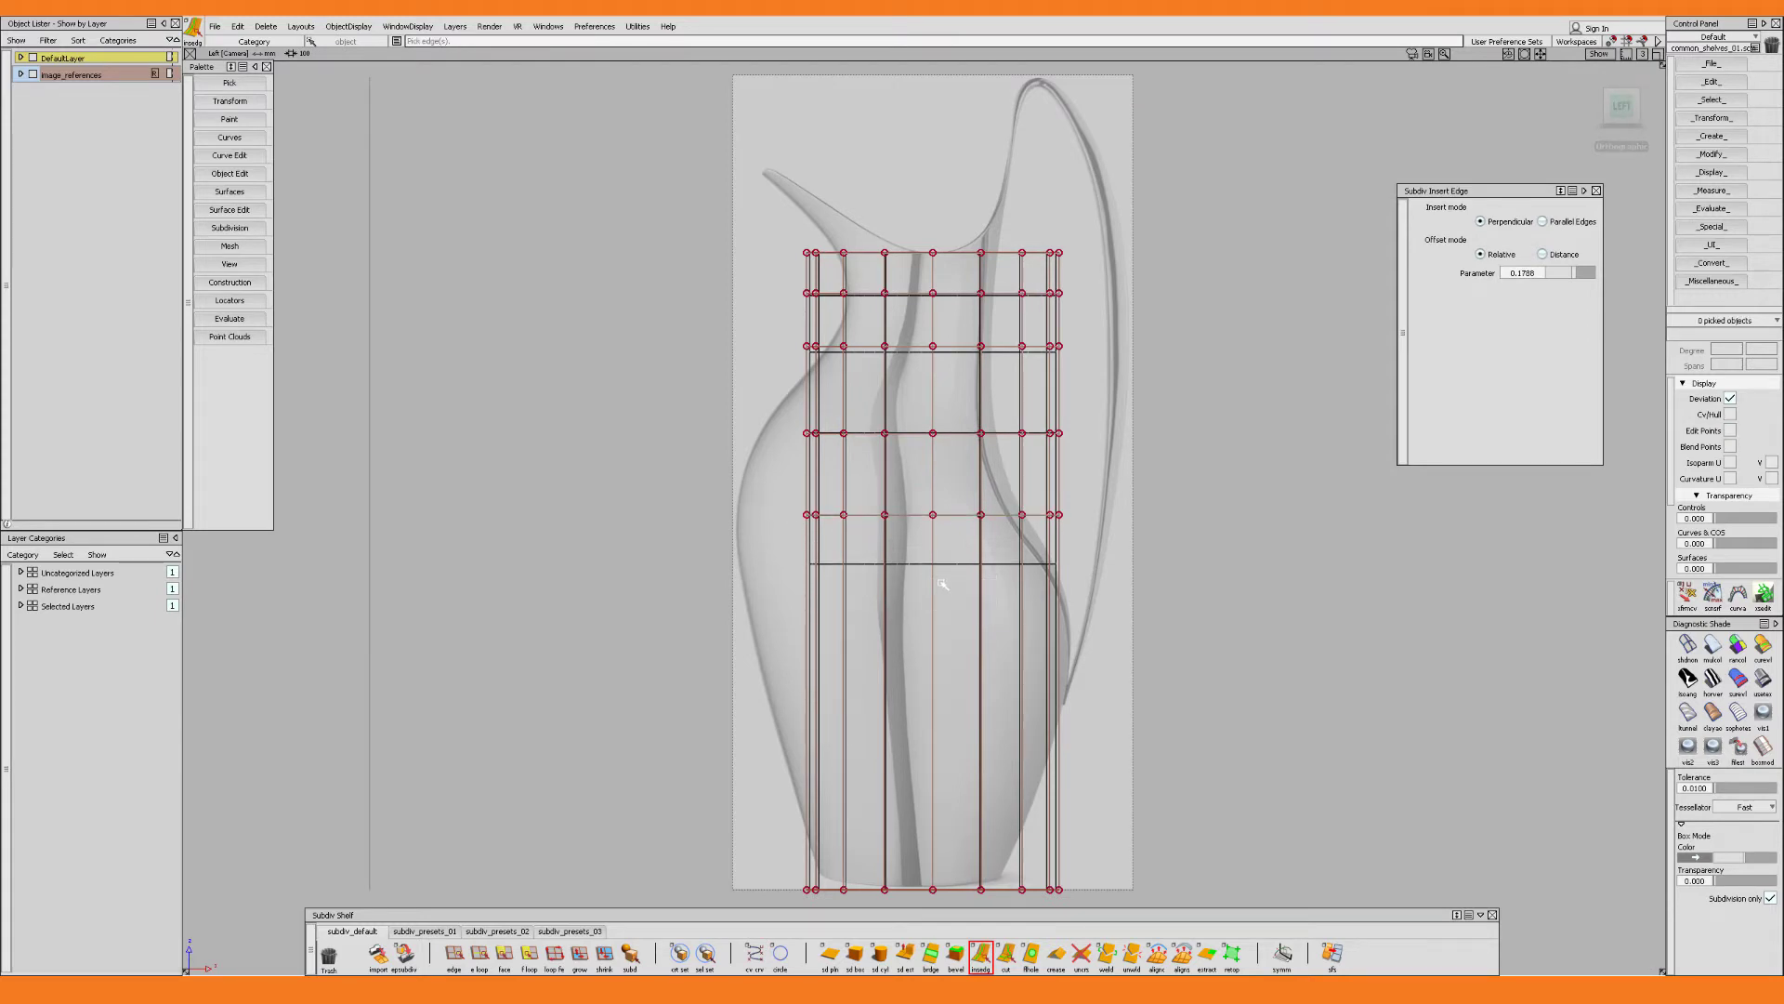
Insert two edge loops around the lower body, at relative parameters of about 0.25 and 0.50
{"action": "left_click", "coordinate": [934, 578]}
{"action": "left_click_drag", "start_coordinate": [935, 578], "coordinate": [826, 615]}
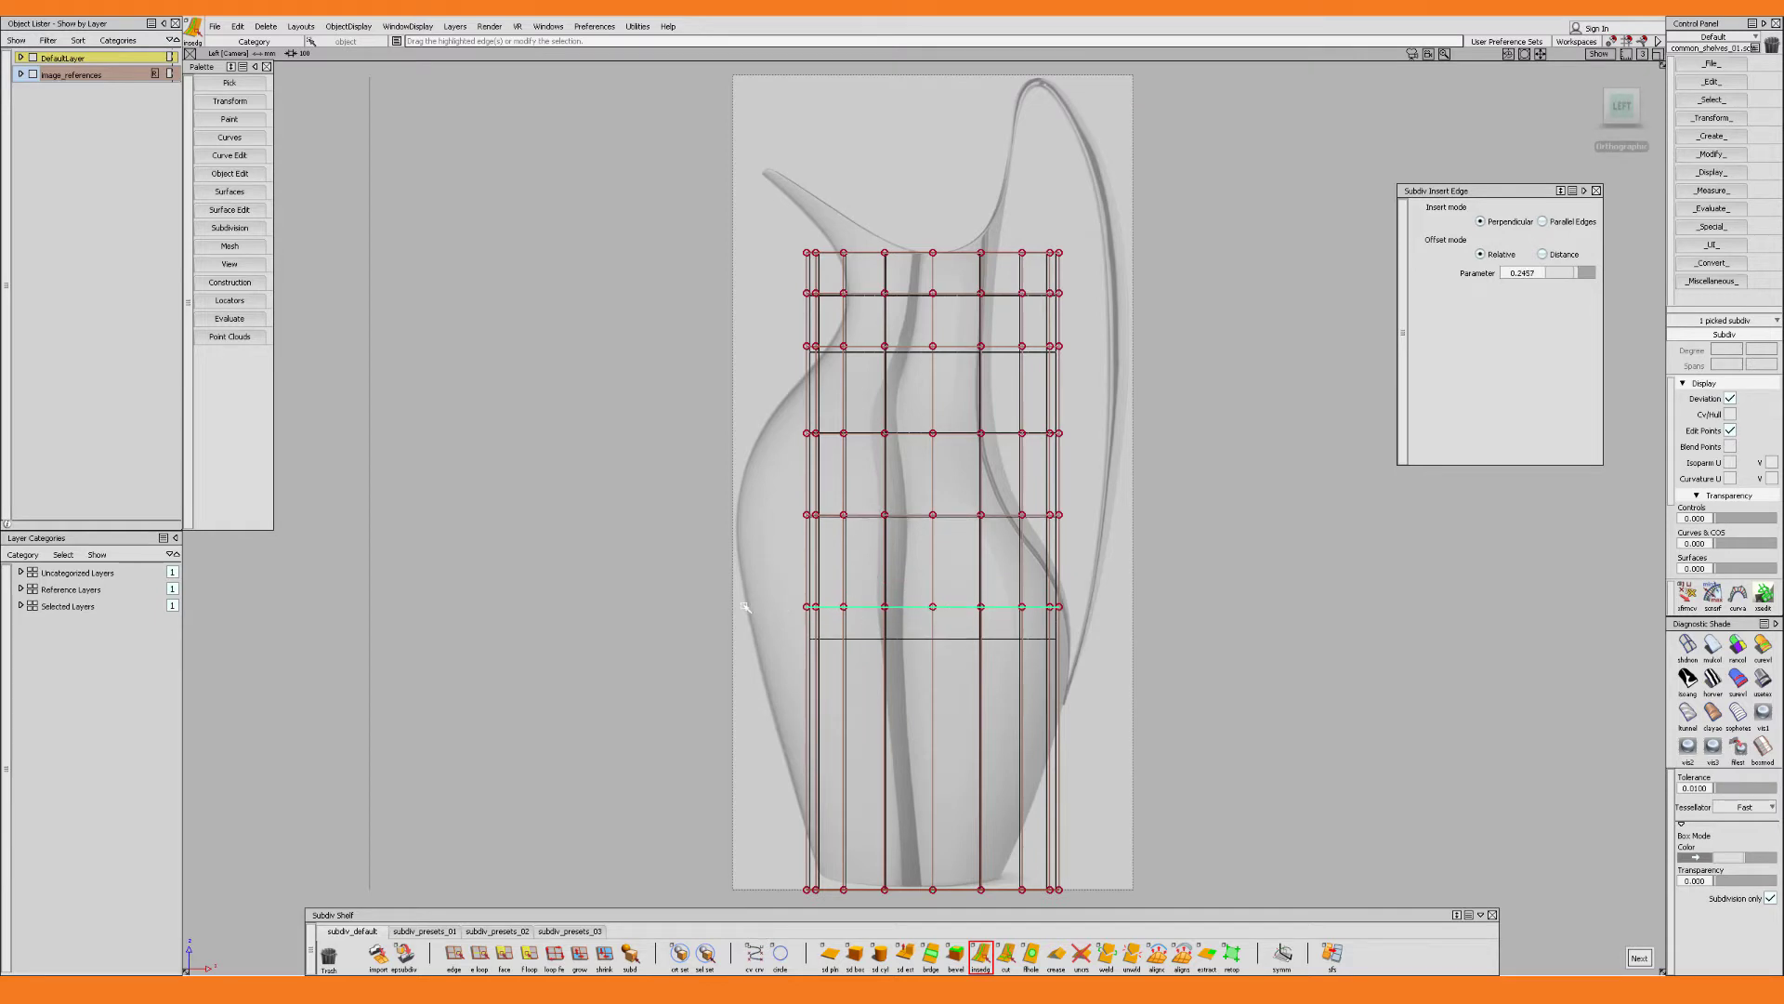
{"action": "left_click", "coordinate": [815, 615]}
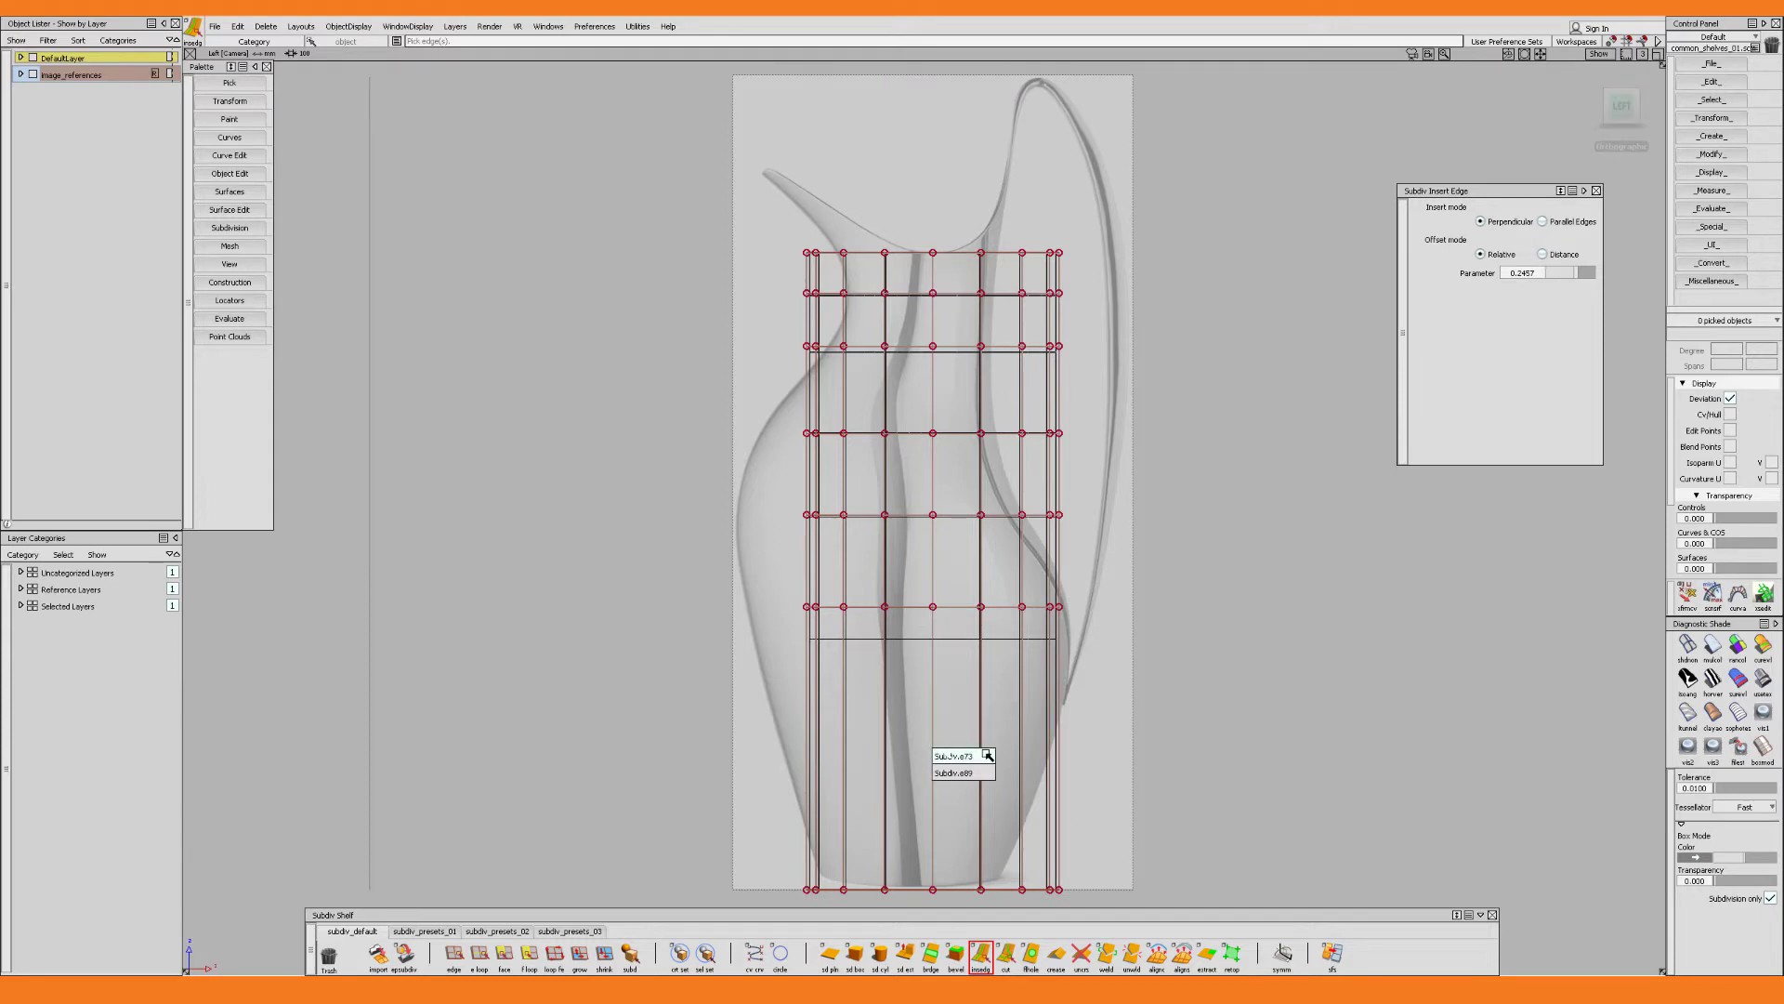
{"action": "left_click", "coordinate": [942, 748]}
{"action": "left_click_drag", "start_coordinate": [941, 747], "coordinate": [942, 750]}
{"action": "key", "text": "space"}
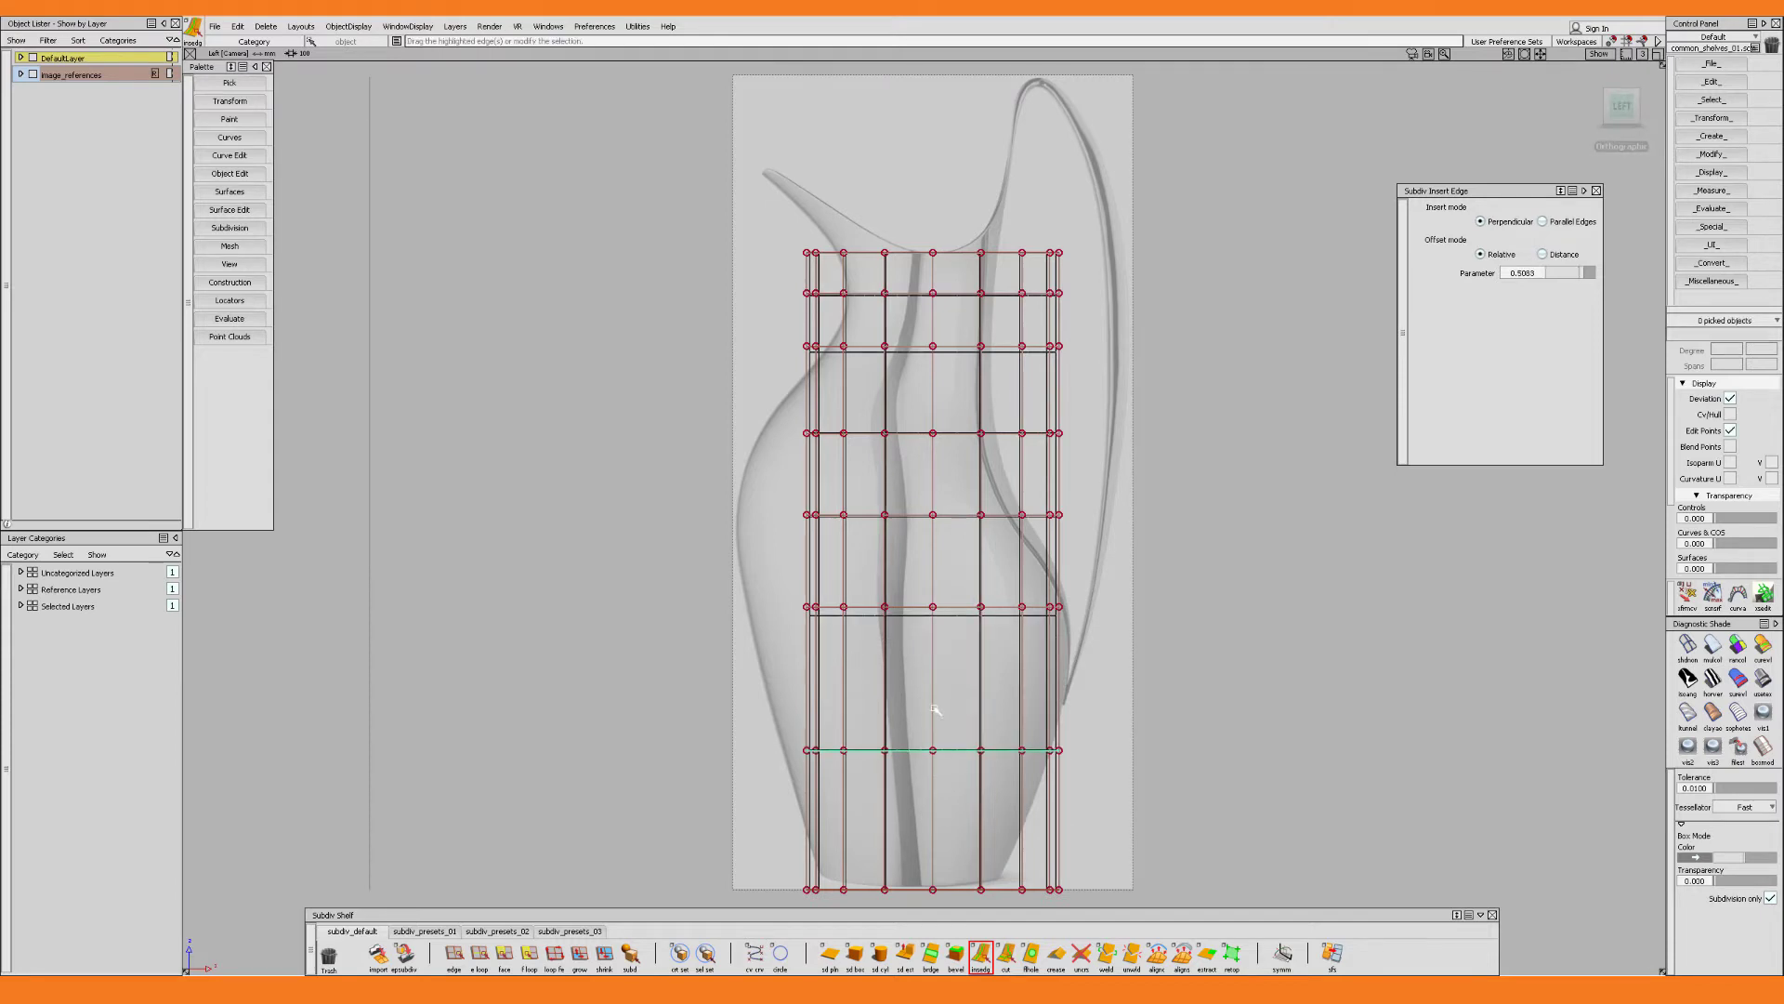
Scale down the cylinder's top ring of vertices horizontally and shift it sideways to match the neck just below the rim
{"action": "middle_click_drag", "start_coordinate": [902, 681], "coordinate": [894, 618], "text": "alt+shift"}
{"action": "right_click_drag", "start_coordinate": [893, 618], "coordinate": [886, 562], "text": "alt+shift"}
{"action": "middle_click_drag", "start_coordinate": [886, 562], "coordinate": [880, 559], "text": "alt+shift"}
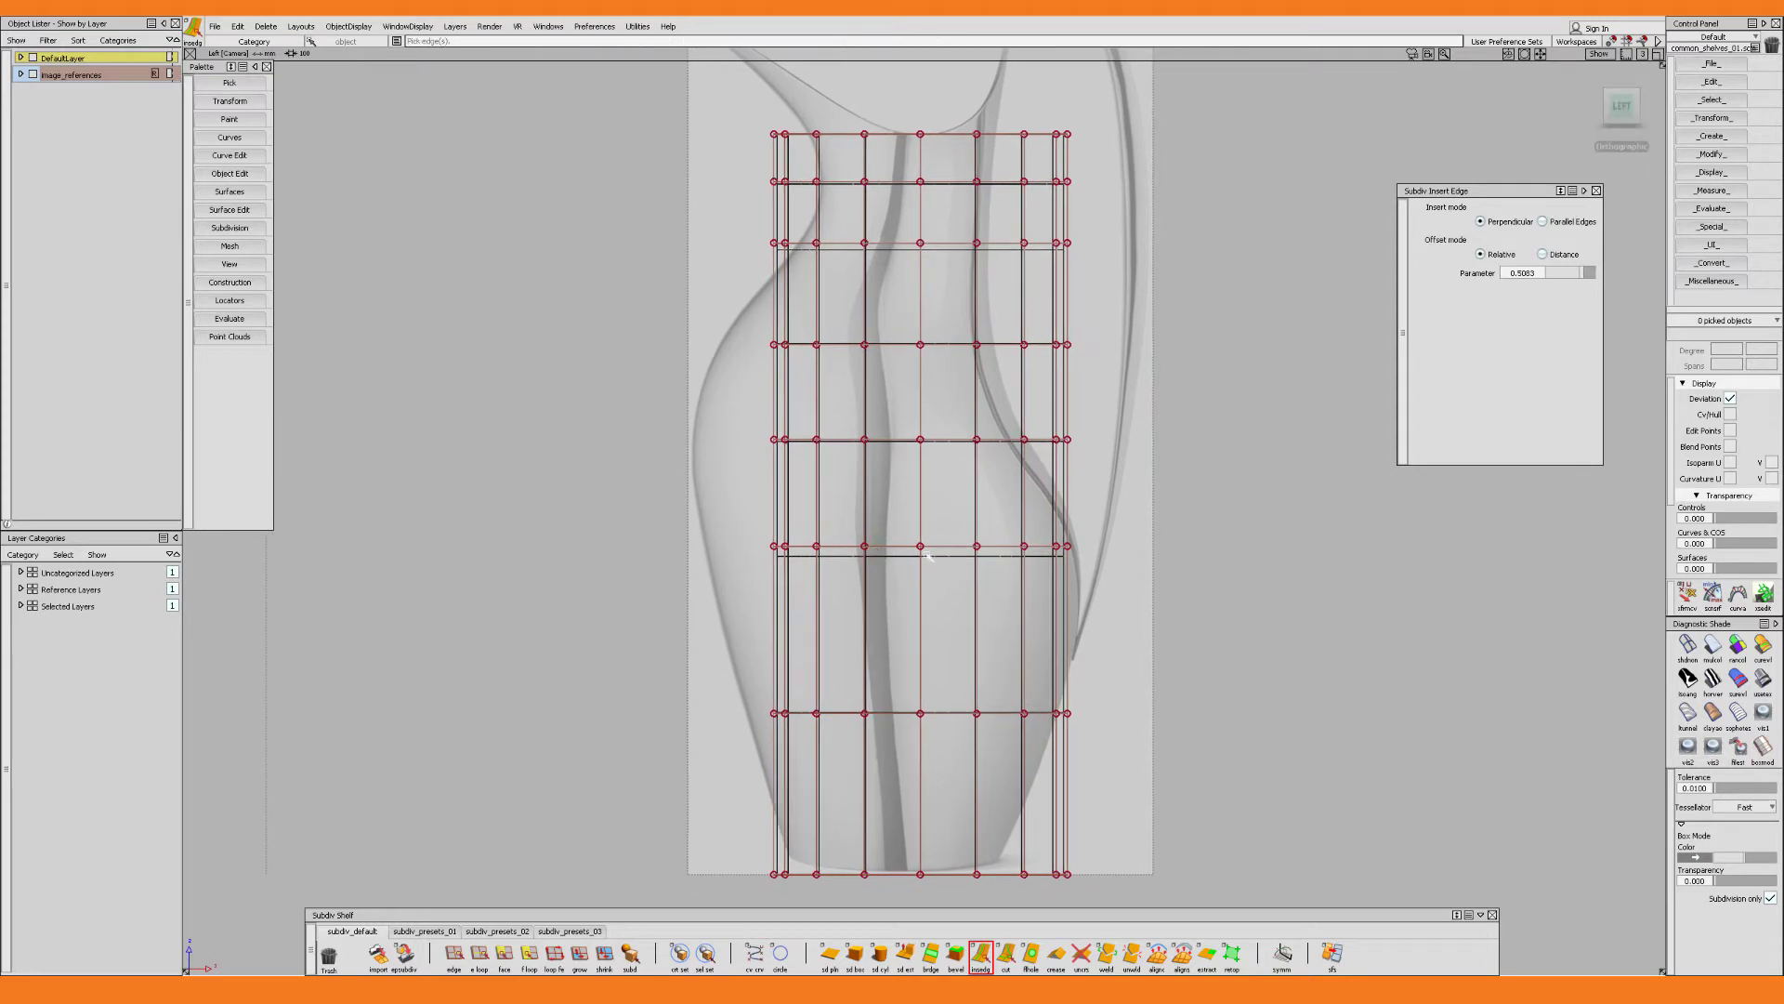
{"action": "key", "text": "F9"}
{"action": "left_click_drag", "start_coordinate": [716, 119], "coordinate": [1079, 147]}
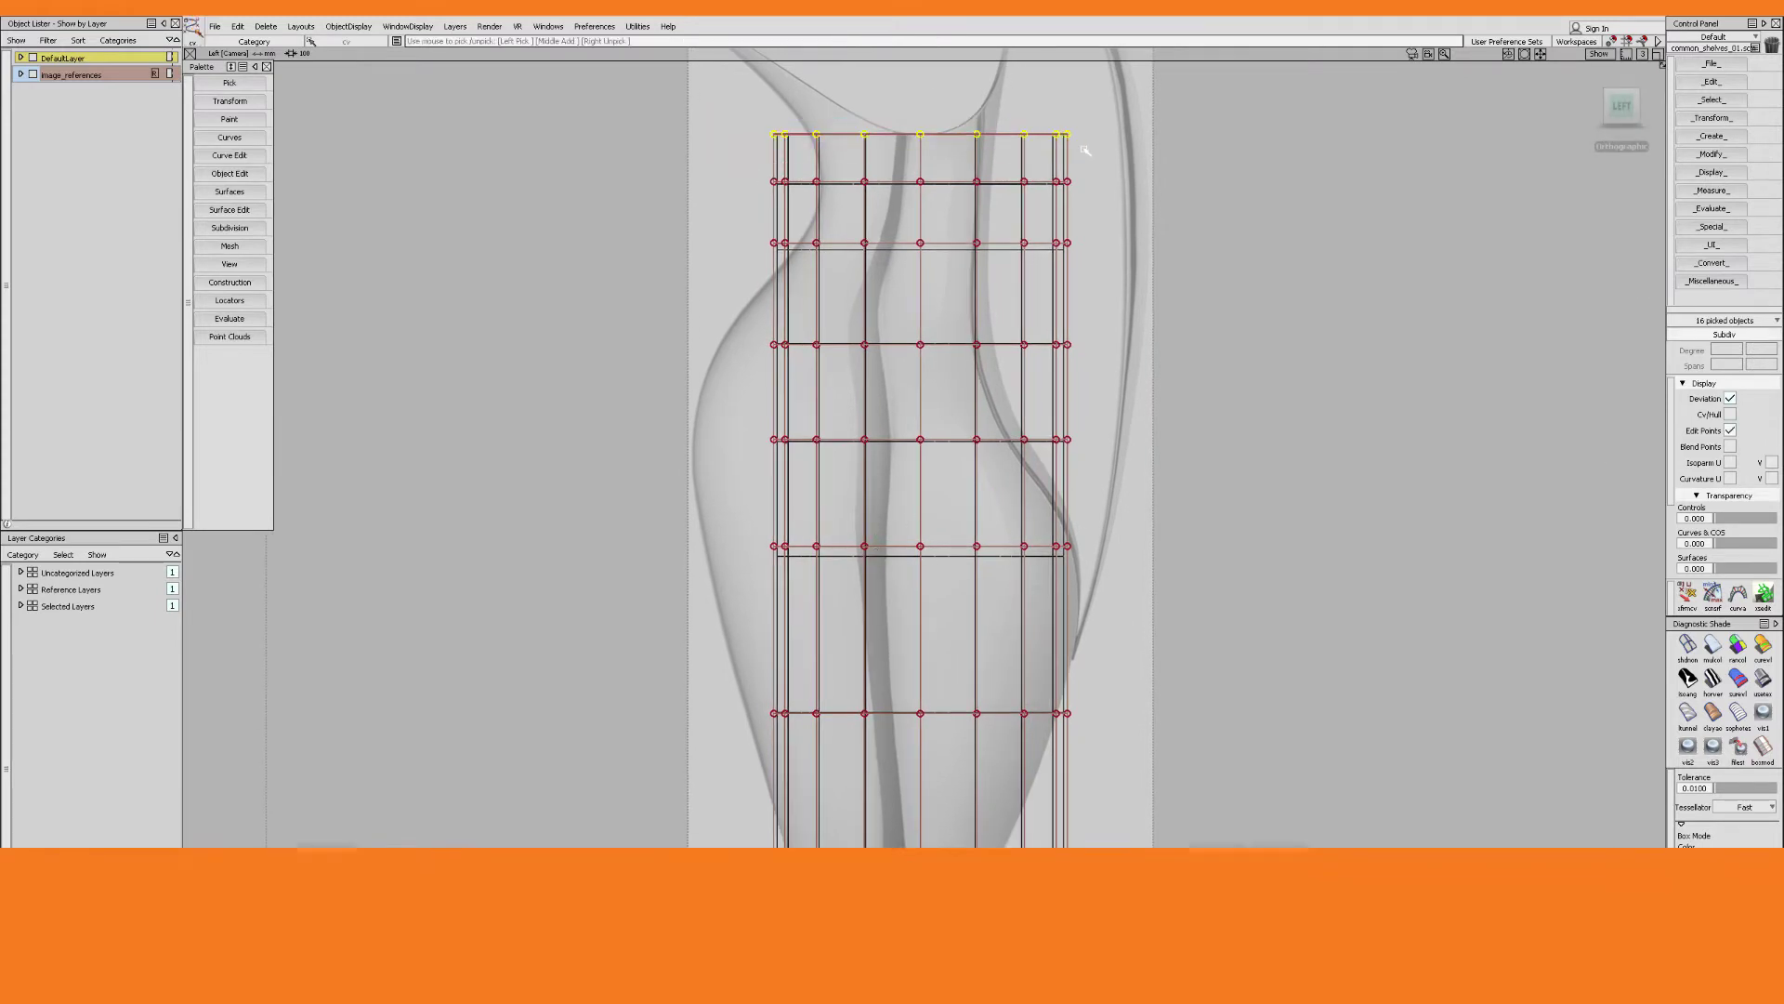
{"action": "key", "text": "r"}
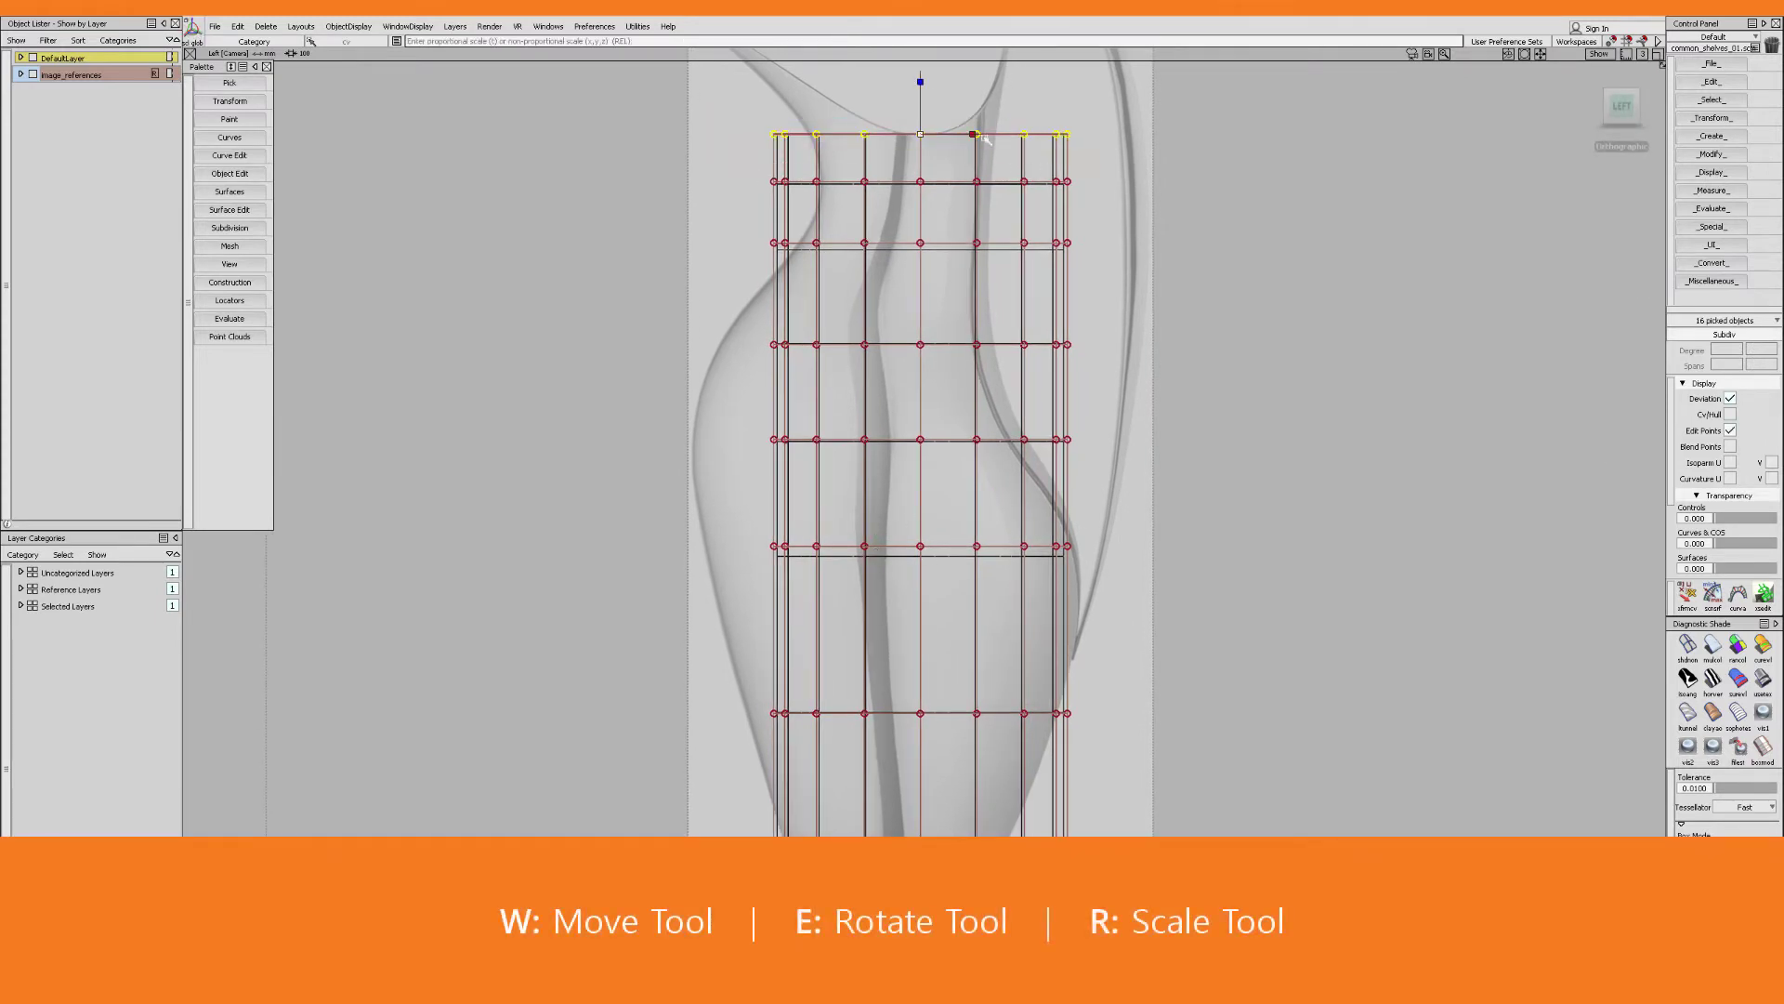
{"action": "left_click_drag", "start_coordinate": [981, 138], "coordinate": [1120, 234]}
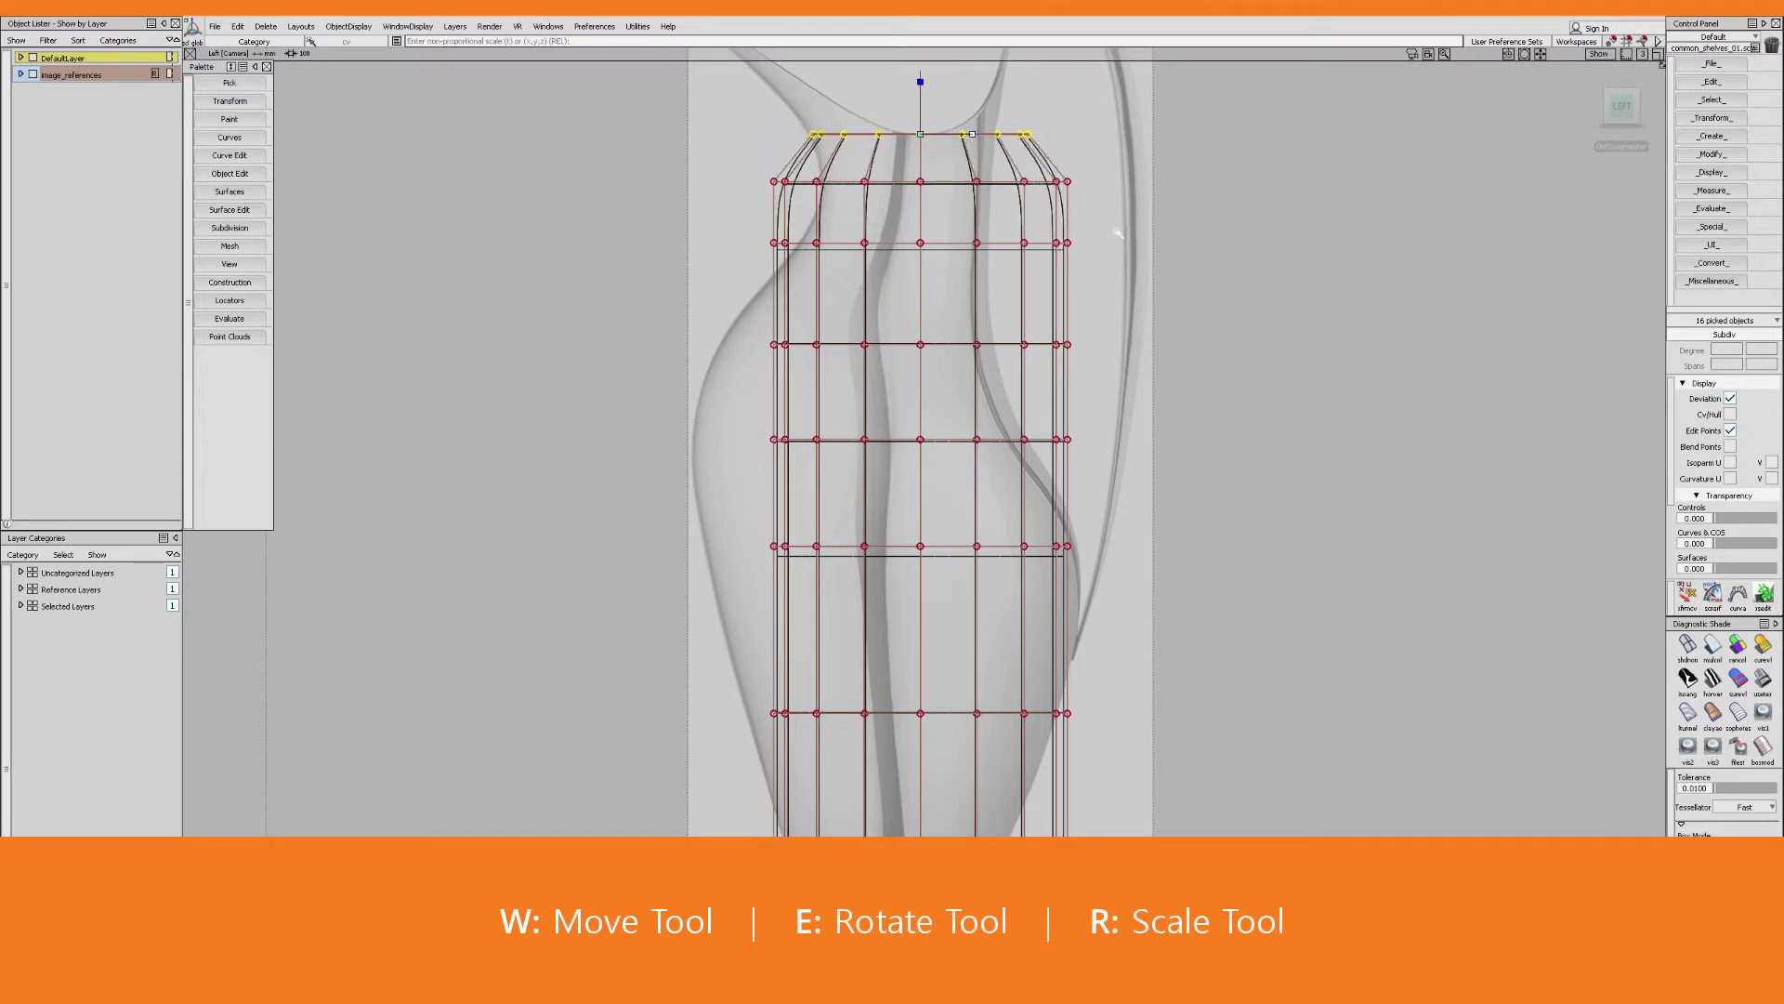
{"action": "middle_click_drag", "start_coordinate": [1100, 234], "coordinate": [1117, 248], "text": "alt+shift"}
{"action": "left_click_drag", "start_coordinate": [1118, 248], "coordinate": [1114, 247]}
{"action": "key", "text": "w"}
{"action": "left_click_drag", "start_coordinate": [1005, 150], "coordinate": [991, 150]}
Scale the second ring of vertices from the top horizontally and shift it sideways to follow the neck outline
{"action": "key", "text": "q"}
{"action": "left_click_drag", "start_coordinate": [758, 180], "coordinate": [1142, 248]}
{"action": "key", "text": "r"}
{"action": "left_click", "coordinate": [989, 197]}
{"action": "key", "text": "w"}
{"action": "left_click_drag", "start_coordinate": [1000, 198], "coordinate": [989, 198]}
Narrow the third ring of vertices from the top and move it sideways to fit the base of the neck
{"action": "key", "text": "q"}
{"action": "left_click_drag", "start_coordinate": [764, 237], "coordinate": [1105, 302]}
{"action": "key", "text": "r"}
{"action": "left_click", "coordinate": [987, 259]}
{"action": "key", "text": "w"}
{"action": "left_click_drag", "start_coordinate": [995, 260], "coordinate": [959, 260]}
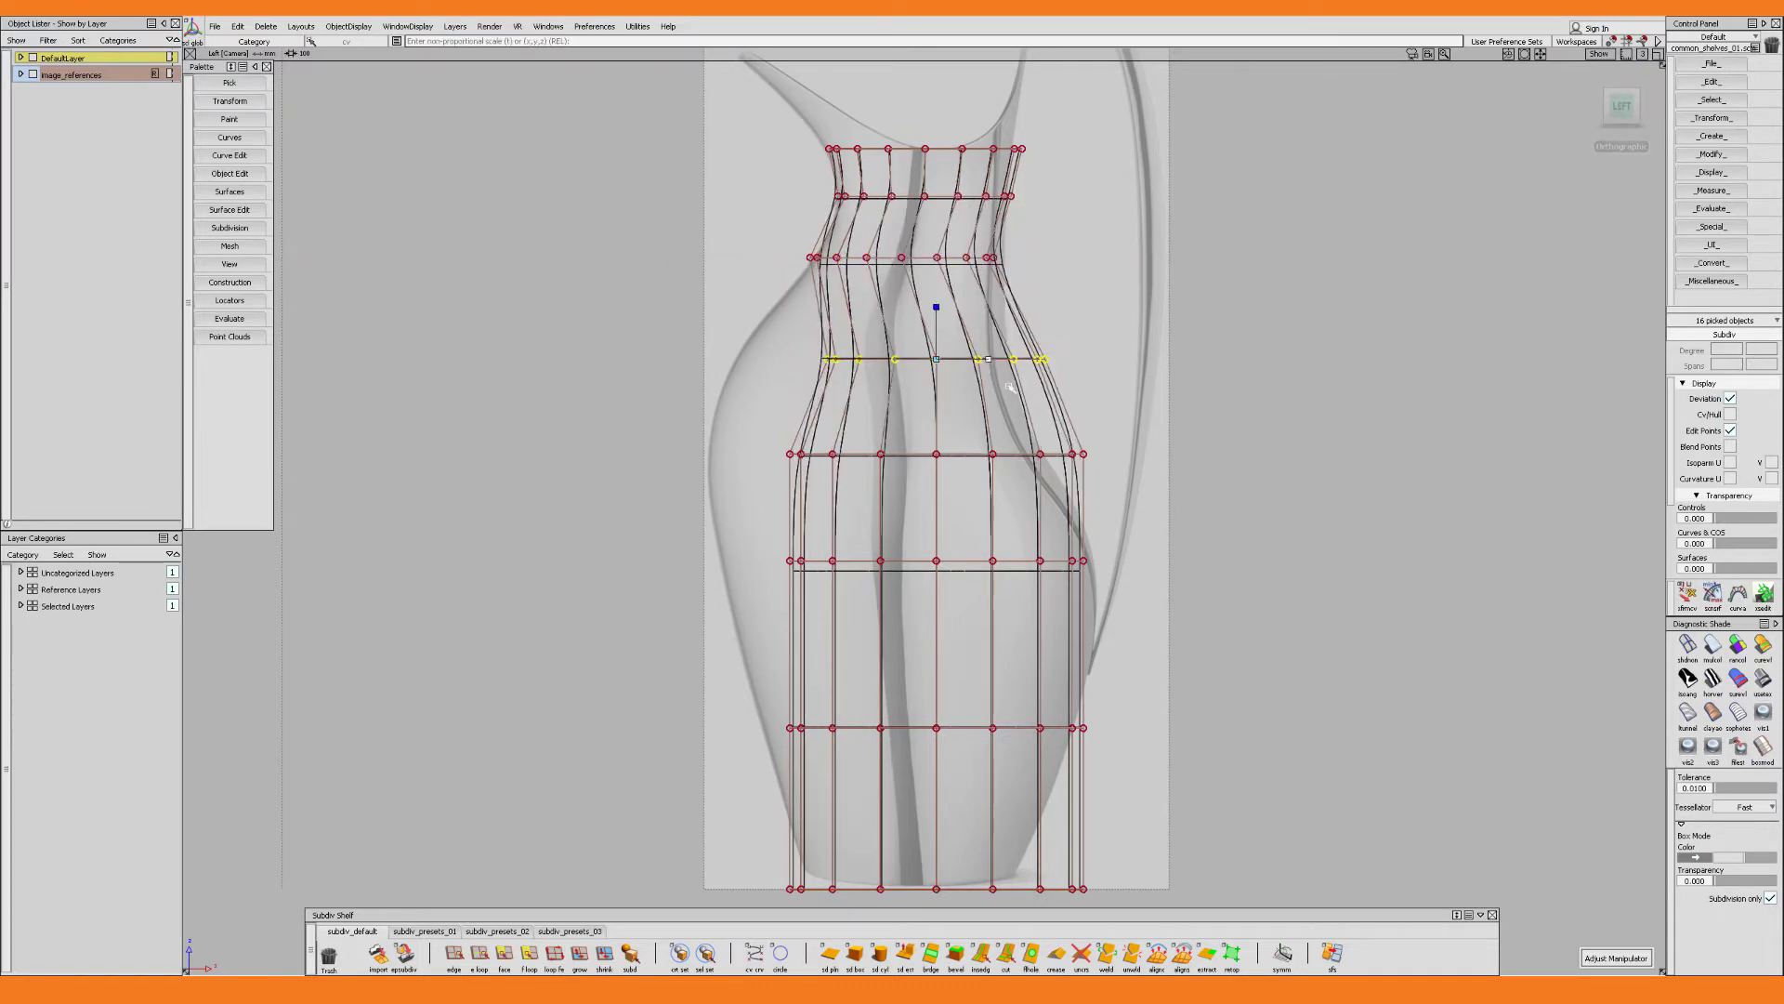
Scale and shift the fourth, fifth and sixth vertex rings horizontally to match the pitcher's shoulder and belly outline
{"action": "left_click_drag", "start_coordinate": [1011, 388], "coordinate": [1041, 388]}
{"action": "left_click_drag", "start_coordinate": [989, 359], "coordinate": [959, 358]}
{"action": "left_click_drag", "start_coordinate": [762, 429], "coordinate": [1110, 479]}
{"action": "left_click_drag", "start_coordinate": [989, 455], "coordinate": [933, 455]}
{"action": "left_click_drag", "start_coordinate": [762, 537], "coordinate": [1115, 585]}
{"action": "left_click_drag", "start_coordinate": [988, 561], "coordinate": [962, 560]}
Scale and shift the seventh vertex ring and the bottom ring to match the pitcher's tapering lower body and base
{"action": "left_click_drag", "start_coordinate": [762, 702], "coordinate": [1115, 753]}
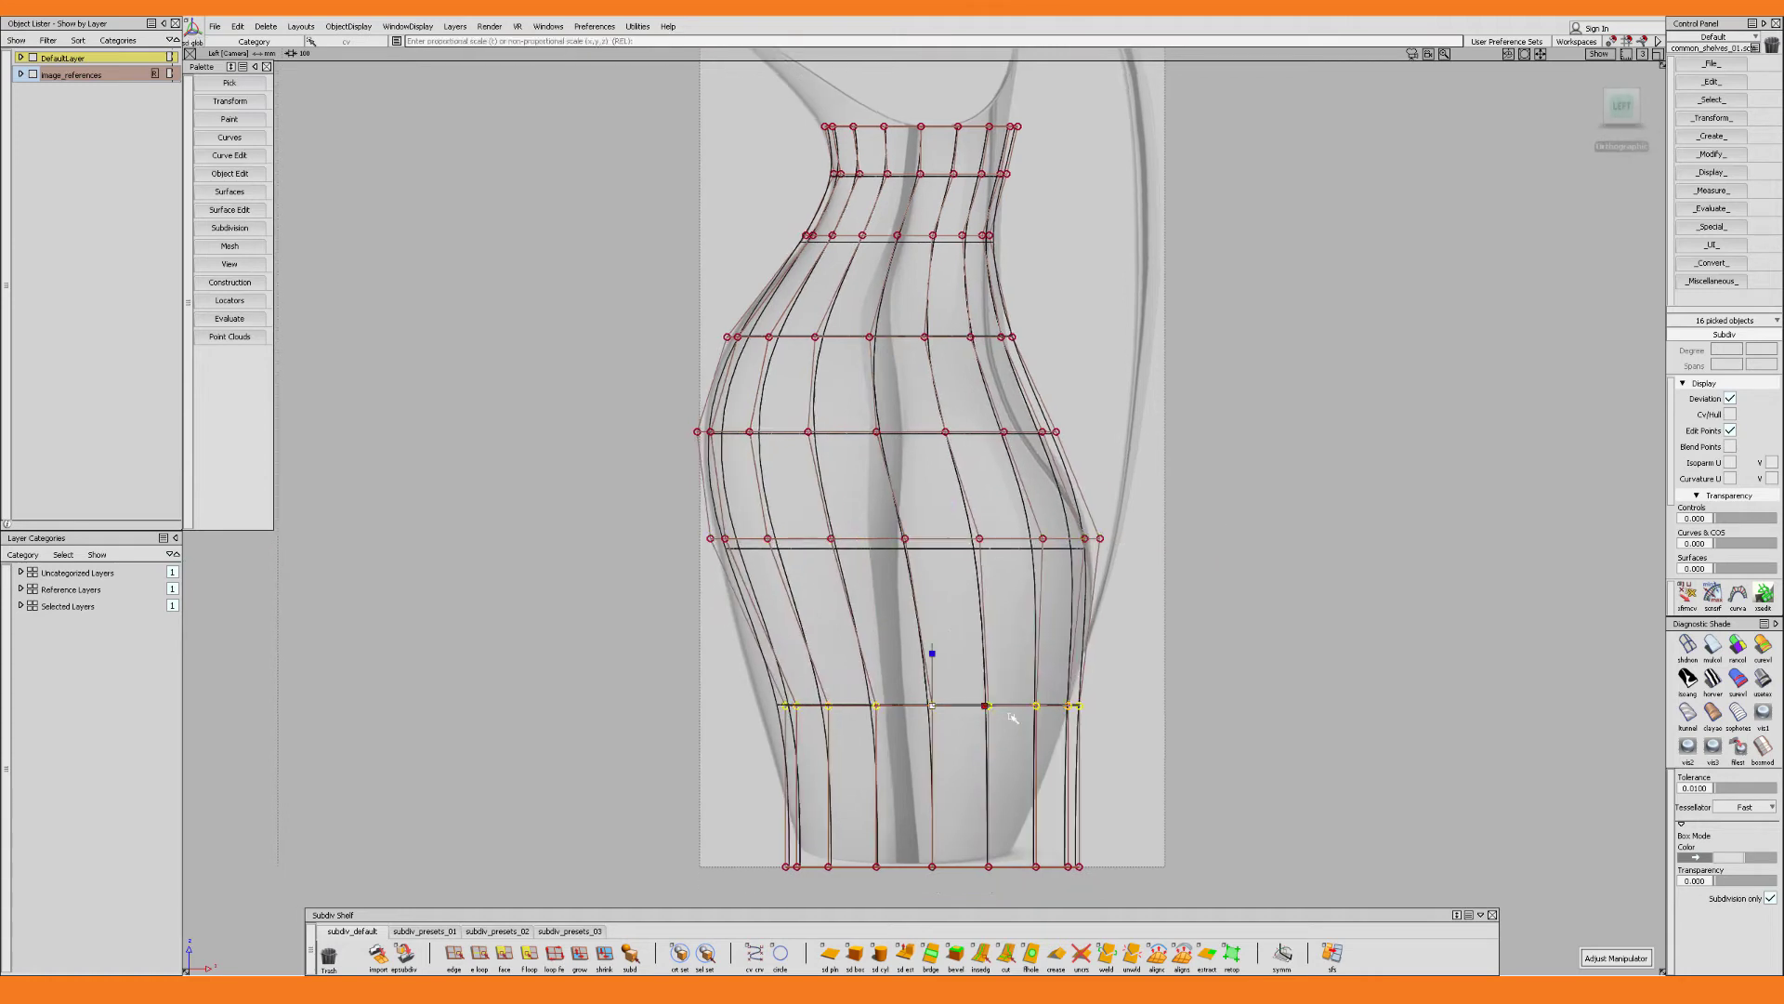
{"action": "left_click_drag", "start_coordinate": [985, 705], "coordinate": [991, 705]}
{"action": "left_click_drag", "start_coordinate": [932, 705], "coordinate": [917, 706]}
{"action": "left_click_drag", "start_coordinate": [762, 841], "coordinate": [1115, 888]}
{"action": "left_click_drag", "start_coordinate": [986, 866], "coordinate": [908, 863]}
Fine-tune the widths and horizontal positions of the seventh, sixth, fifth and fourth vertex rings against the body outline
{"action": "left_click_drag", "start_coordinate": [734, 683], "coordinate": [1106, 729]}
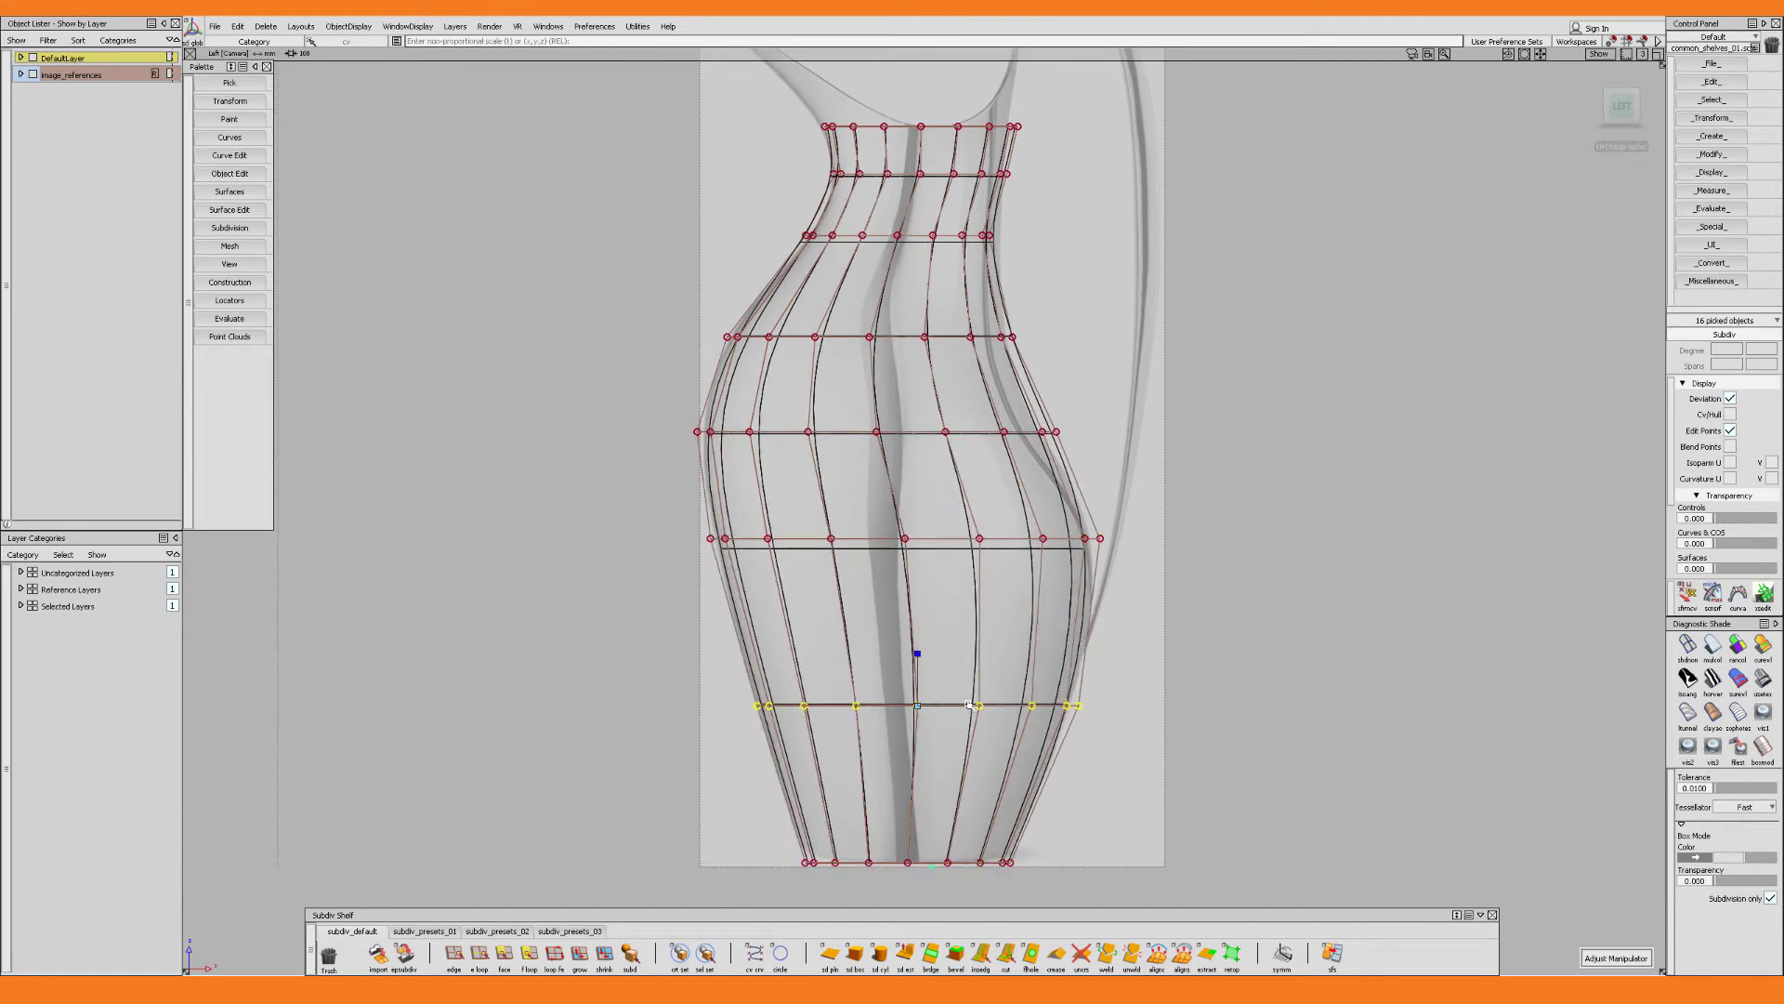
{"action": "left_click_drag", "start_coordinate": [969, 705], "coordinate": [971, 706]}
{"action": "left_click_drag", "start_coordinate": [683, 515], "coordinate": [1129, 562]}
{"action": "left_click_drag", "start_coordinate": [956, 539], "coordinate": [958, 538]}
{"action": "left_click_drag", "start_coordinate": [673, 409], "coordinate": [1083, 455]}
{"action": "left_click_drag", "start_coordinate": [928, 431], "coordinate": [930, 431]}
{"action": "left_click_drag", "start_coordinate": [697, 316], "coordinate": [1041, 361]}
{"action": "left_click_drag", "start_coordinate": [922, 337], "coordinate": [933, 338]}
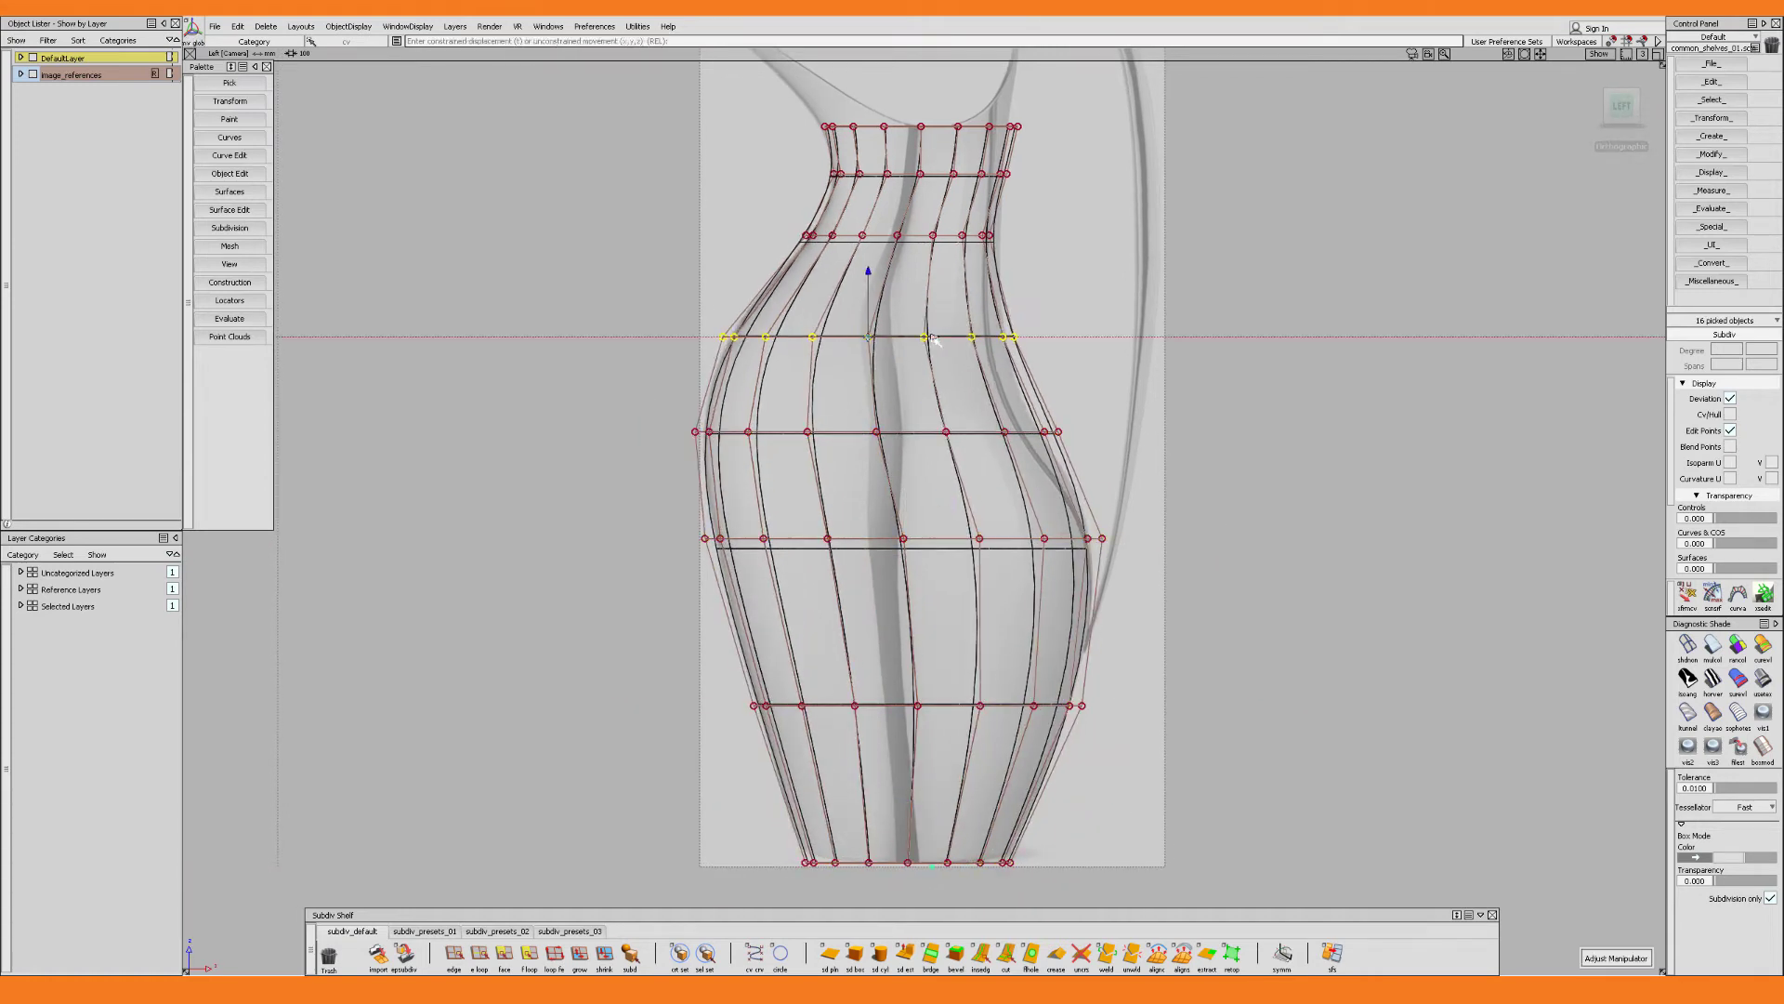
Refine the second and third vertex rings at the neck, lowering both and slightly narrowing the second
{"action": "right_click_drag", "start_coordinate": [933, 338], "coordinate": [1003, 338], "text": "alt+shift"}
{"action": "left_click_drag", "start_coordinate": [743, 325], "coordinate": [1106, 372]}
{"action": "left_click_drag", "start_coordinate": [985, 350], "coordinate": [983, 351]}
{"action": "left_click_drag", "start_coordinate": [790, 242], "coordinate": [1115, 288]}
{"action": "left_click_drag", "start_coordinate": [743, 325], "coordinate": [1106, 372]}
{"action": "left_click_drag", "start_coordinate": [922, 285], "coordinate": [922, 299]}
{"action": "left_click_drag", "start_coordinate": [790, 242], "coordinate": [1115, 288]}
{"action": "left_click_drag", "start_coordinate": [951, 197], "coordinate": [951, 226]}
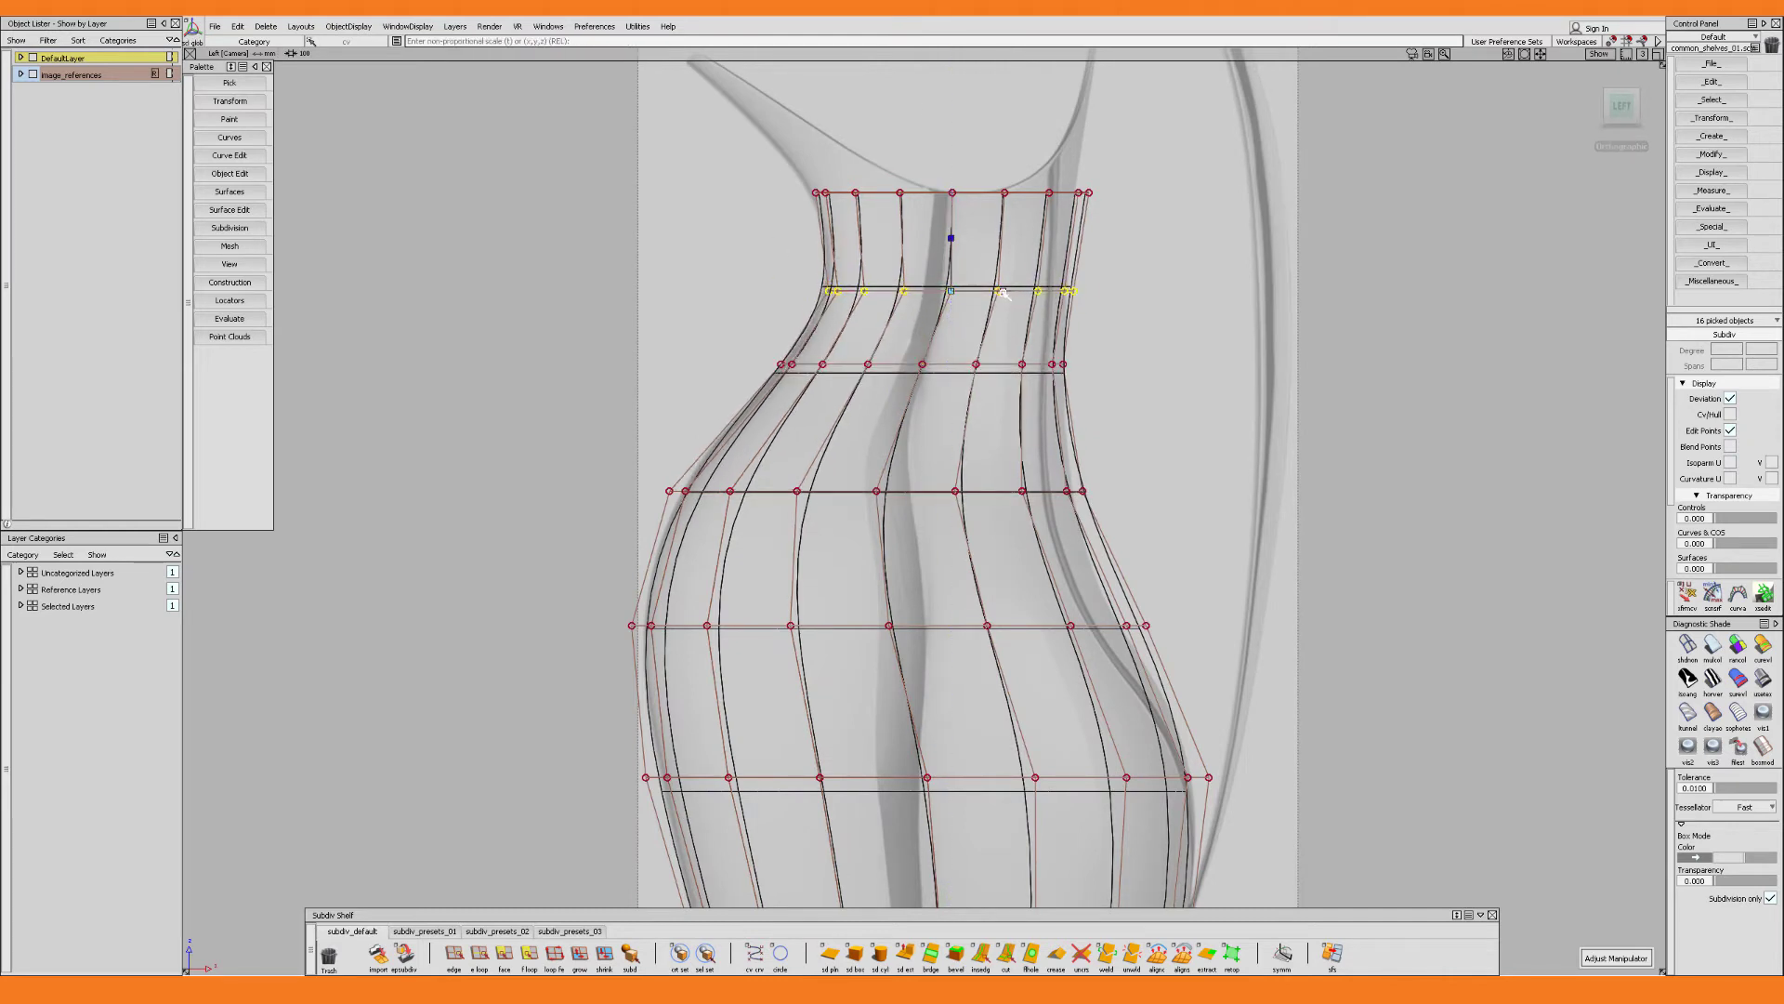
{"action": "left_click_drag", "start_coordinate": [1003, 292], "coordinate": [997, 292]}
Narrow the top vertex ring and shift it to the neck outline, and lower the third ring slightly
{"action": "left_click_drag", "start_coordinate": [785, 167], "coordinate": [1120, 219]}
{"action": "left_click_drag", "start_coordinate": [1004, 194], "coordinate": [1001, 193]}
{"action": "left_click_drag", "start_coordinate": [1021, 193], "coordinate": [1012, 194]}
{"action": "left_click_drag", "start_coordinate": [744, 339], "coordinate": [1106, 391]}
{"action": "left_click_drag", "start_coordinate": [922, 299], "coordinate": [922, 313]}
Refine the width and horizontal position of the fourth and fifth vertex rings at the shoulder
{"action": "left_click_drag", "start_coordinate": [641, 465], "coordinate": [1119, 516]}
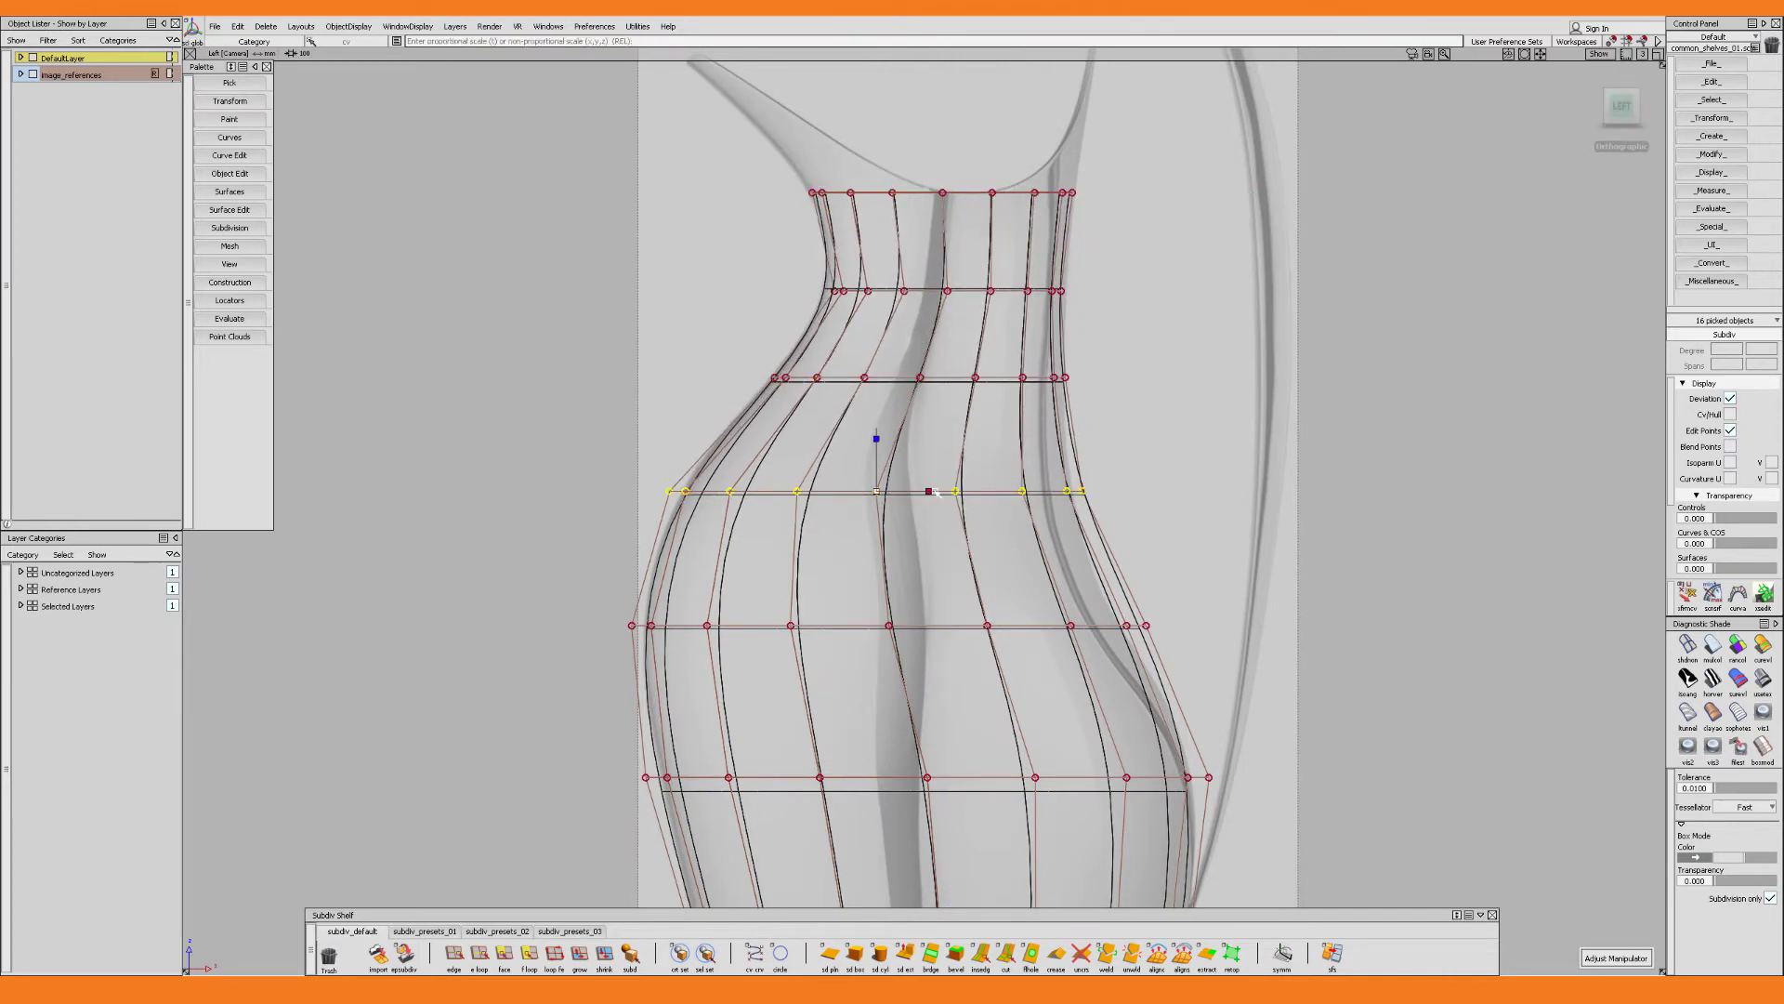
{"action": "left_click_drag", "start_coordinate": [932, 491], "coordinate": [929, 491]}
{"action": "left_click_drag", "start_coordinate": [955, 492], "coordinate": [945, 492]}
{"action": "left_click_drag", "start_coordinate": [604, 599], "coordinate": [1176, 650]}
{"action": "left_click_drag", "start_coordinate": [943, 625], "coordinate": [939, 625]}
Adjust the scale of the sixth and seventh vertex rings to follow the pitcher's belly outline
{"action": "middle_click_drag", "start_coordinate": [958, 632], "coordinate": [957, 469], "text": "alt+shift"}
{"action": "left_click_drag", "start_coordinate": [609, 586], "coordinate": [1250, 641]}
{"action": "middle_click_drag", "start_coordinate": [999, 641], "coordinate": [996, 427], "text": "alt+shift"}
{"action": "left_click_drag", "start_coordinate": [660, 609], "coordinate": [1218, 664]}
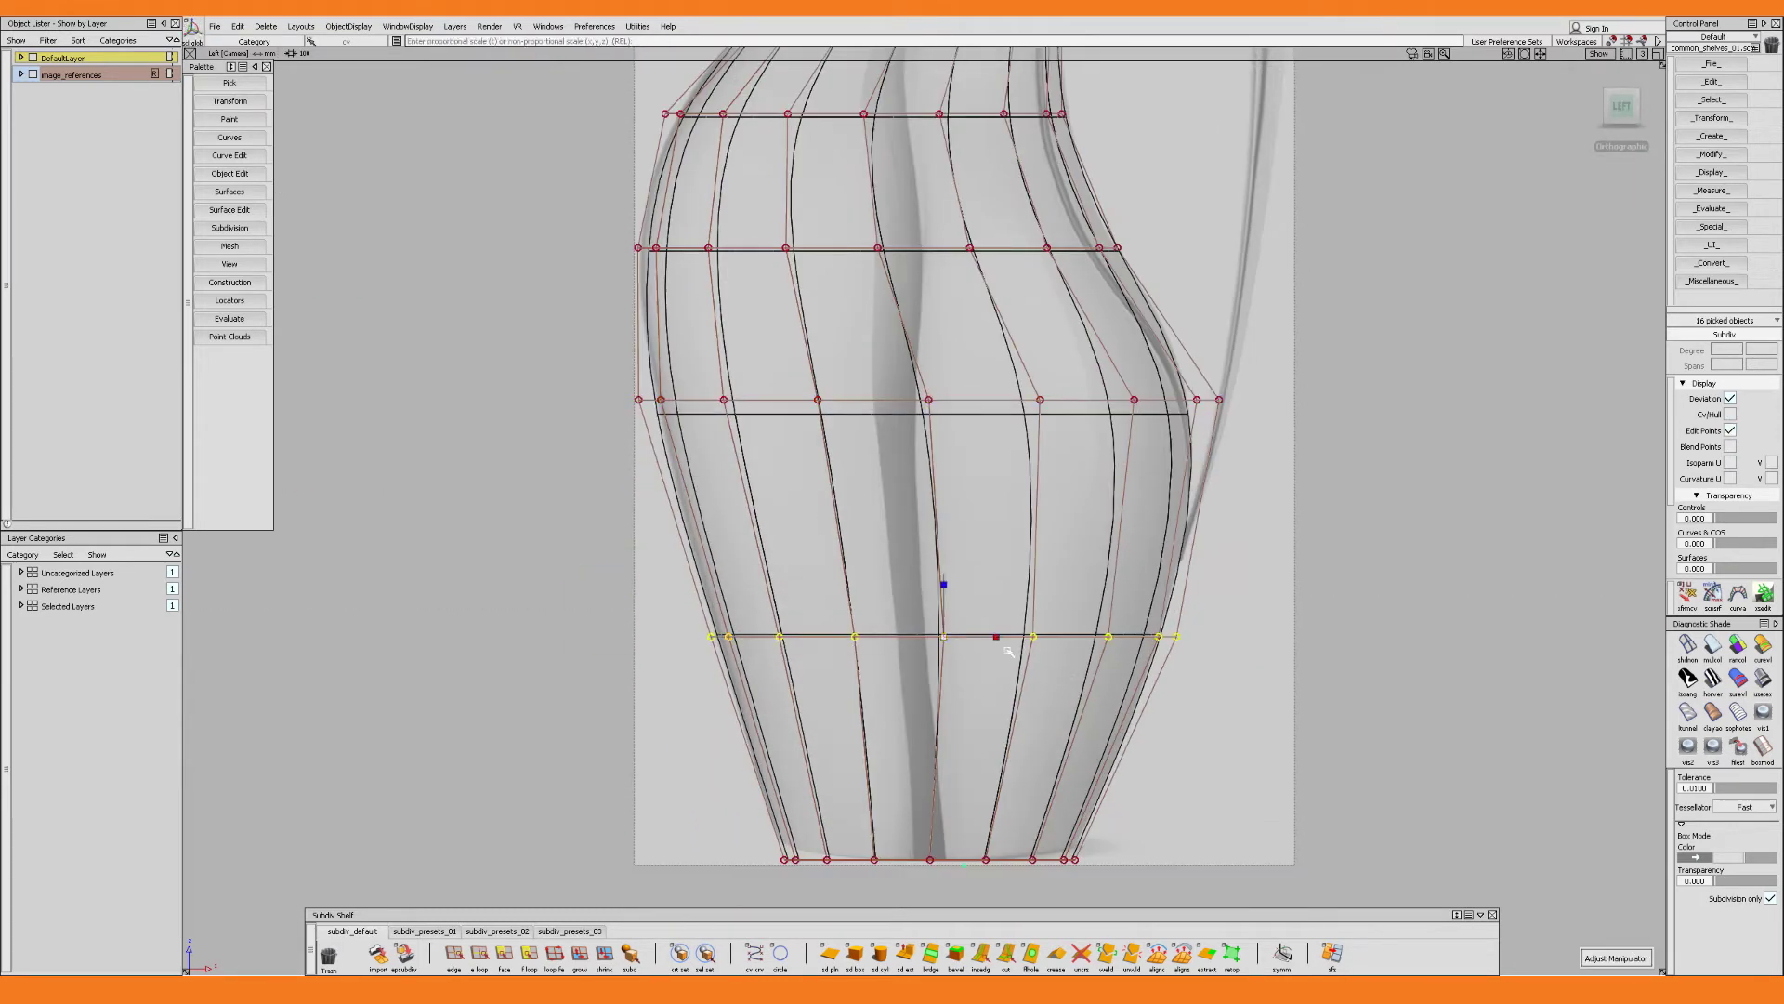
{"action": "left_click", "coordinate": [996, 636]}
{"action": "left_click_drag", "start_coordinate": [609, 372], "coordinate": [1250, 428]}
{"action": "left_click_drag", "start_coordinate": [980, 399], "coordinate": [978, 400]}
Fine-tune the seventh vertex ring and the bottom ring against the pitcher's lower body and base
{"action": "left_click_drag", "start_coordinate": [660, 608], "coordinate": [1217, 664]}
{"action": "left_click_drag", "start_coordinate": [996, 636], "coordinate": [993, 637]}
{"action": "left_click_drag", "start_coordinate": [718, 776], "coordinate": [1117, 889]}
{"action": "left_click_drag", "start_coordinate": [981, 860], "coordinate": [978, 859]}
{"action": "left_click_drag", "start_coordinate": [660, 609], "coordinate": [1218, 665]}
{"action": "left_click_drag", "start_coordinate": [1000, 636], "coordinate": [995, 637]}
Make a final horizontal adjustment to the fifth vertex ring at the pitcher's shoulder
{"action": "middle_click_drag", "start_coordinate": [775, 362], "coordinate": [772, 406], "text": "alt+shift"}
{"action": "left_click_drag", "start_coordinate": [604, 265], "coordinate": [1153, 321]}
{"action": "left_click_drag", "start_coordinate": [929, 291], "coordinate": [924, 292]}
{"action": "right_click_drag", "start_coordinate": [1069, 446], "coordinate": [979, 502], "text": "alt+shift"}
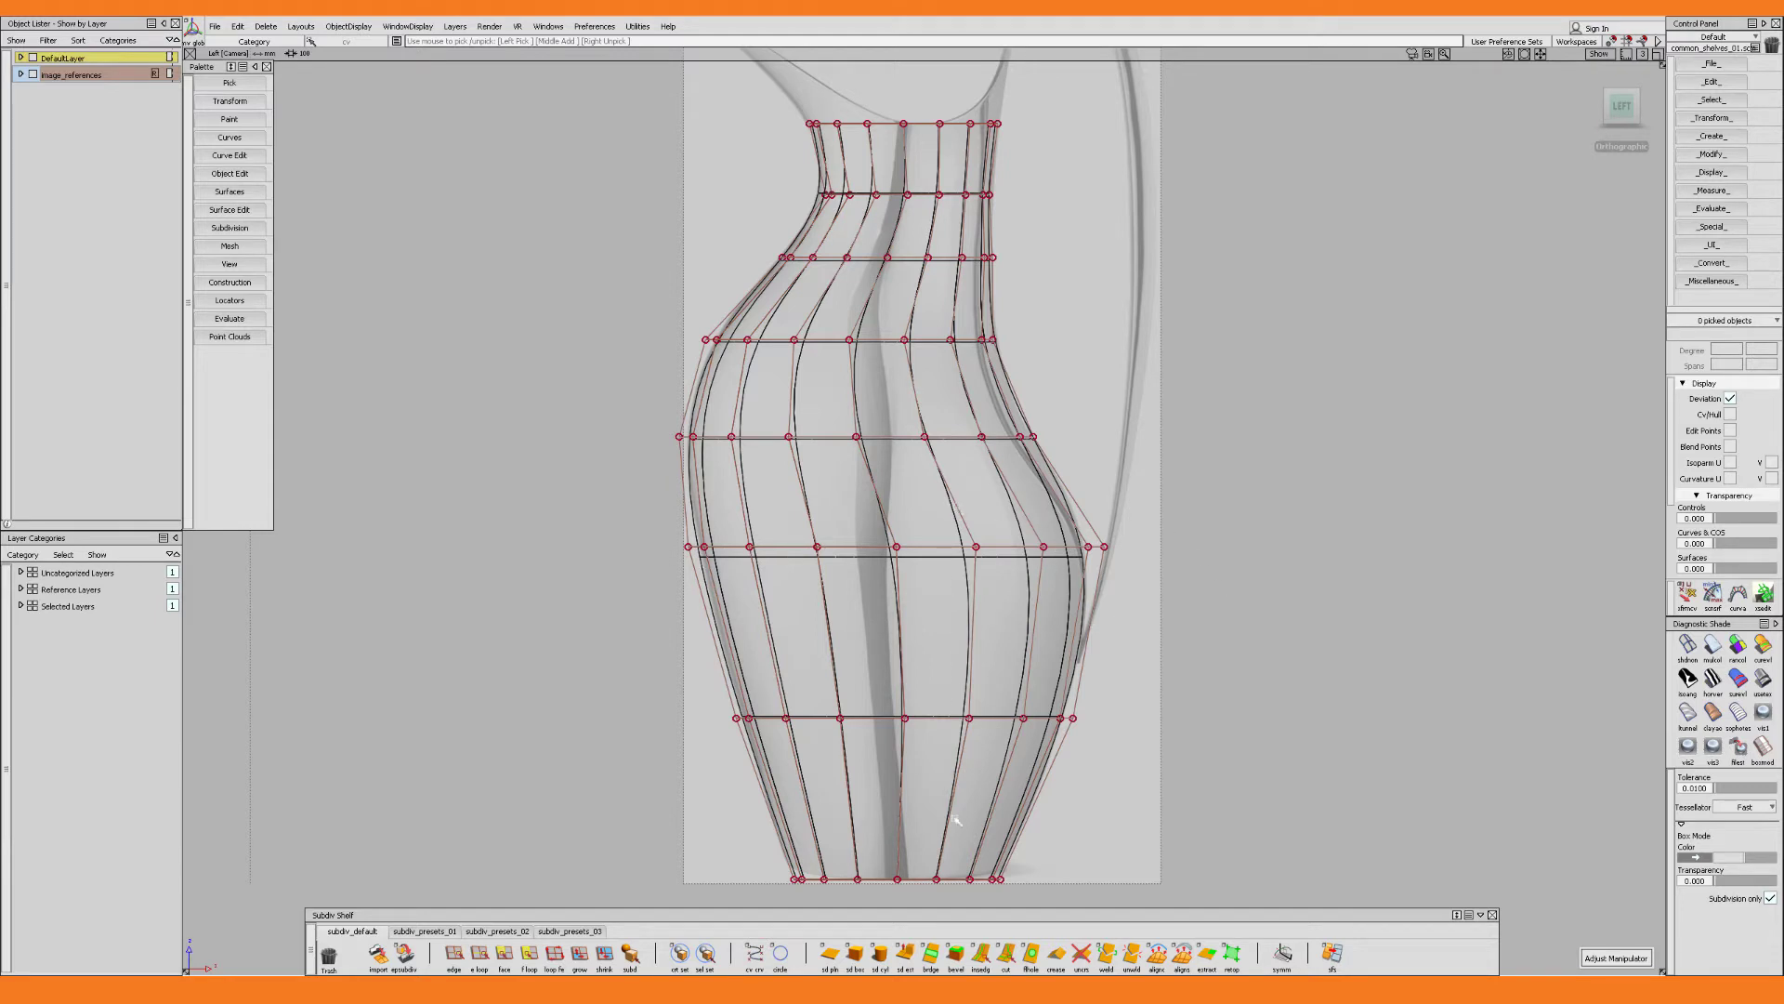
Insert an edge loop between the fifth and sixth rings, and slide the sixth ring's vertices down along the surface
{"action": "double_click", "coordinate": [981, 953]}
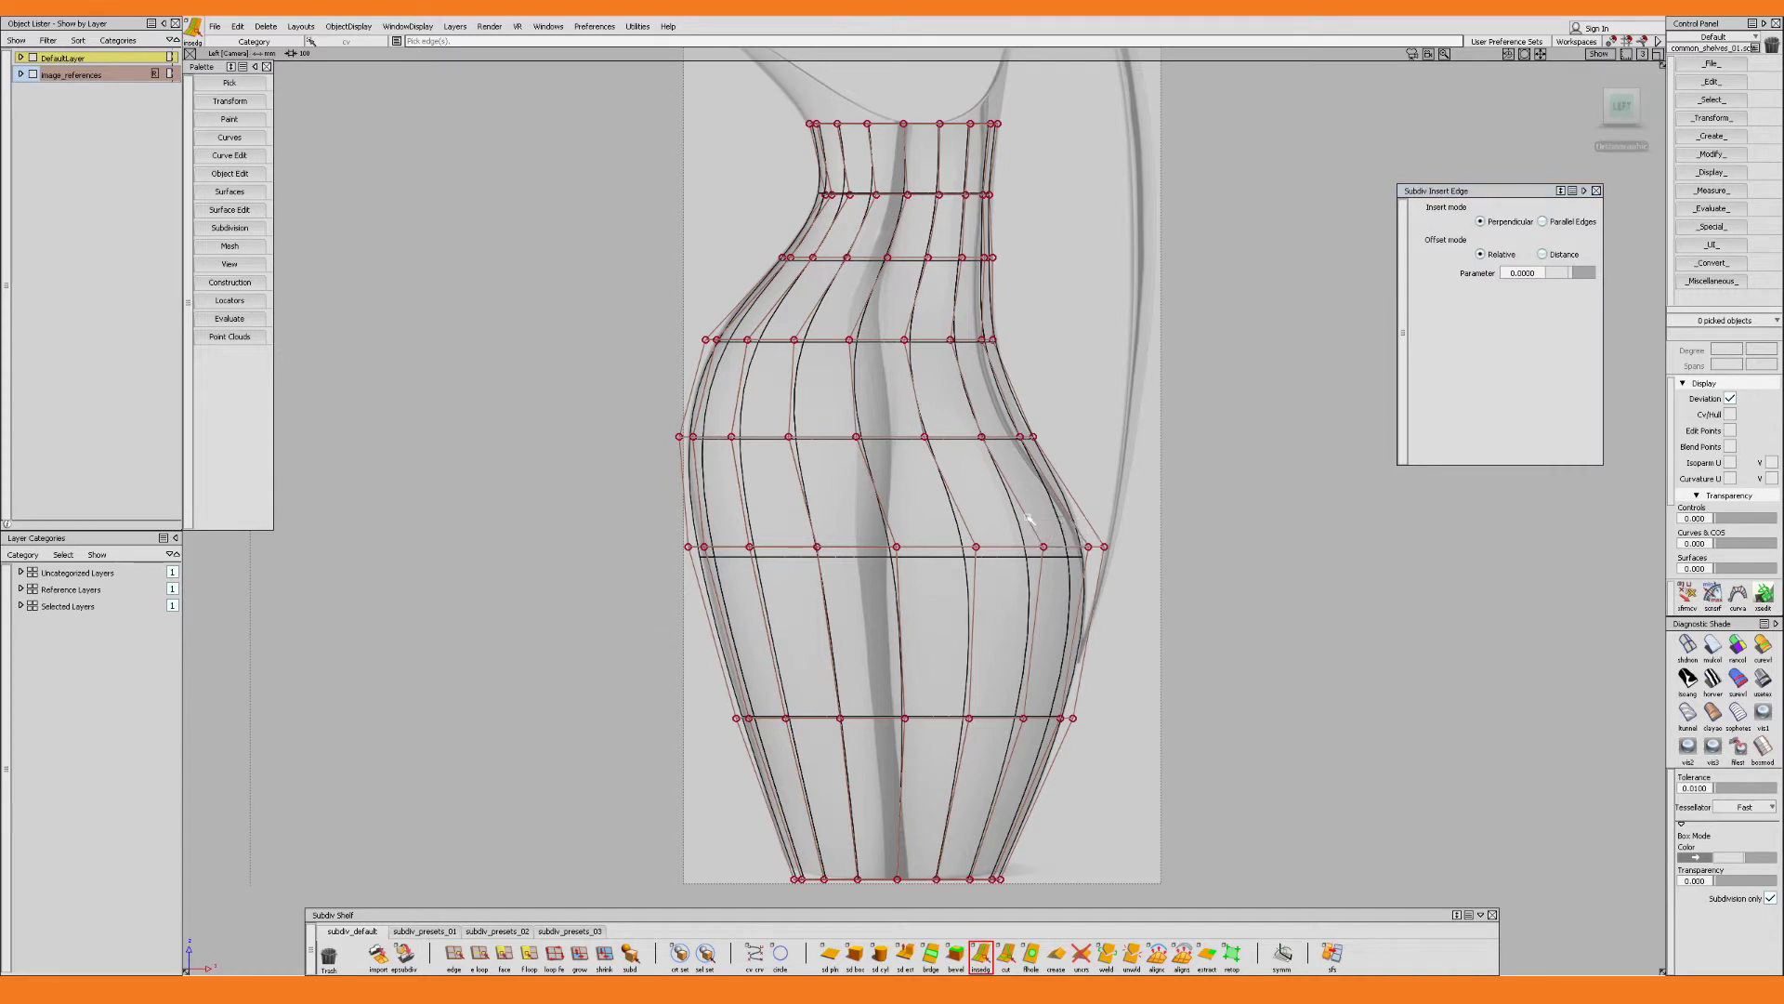
{"action": "left_click_drag", "start_coordinate": [1034, 519], "coordinate": [957, 511]}
{"action": "left_click_drag", "start_coordinate": [636, 527], "coordinate": [1119, 597]}
{"action": "left_click", "coordinate": [1181, 569], "text": "ctrl+shift"}
{"action": "middle_click_drag", "start_coordinate": [1181, 568], "coordinate": [1250, 568], "text": "ctrl+shift"}
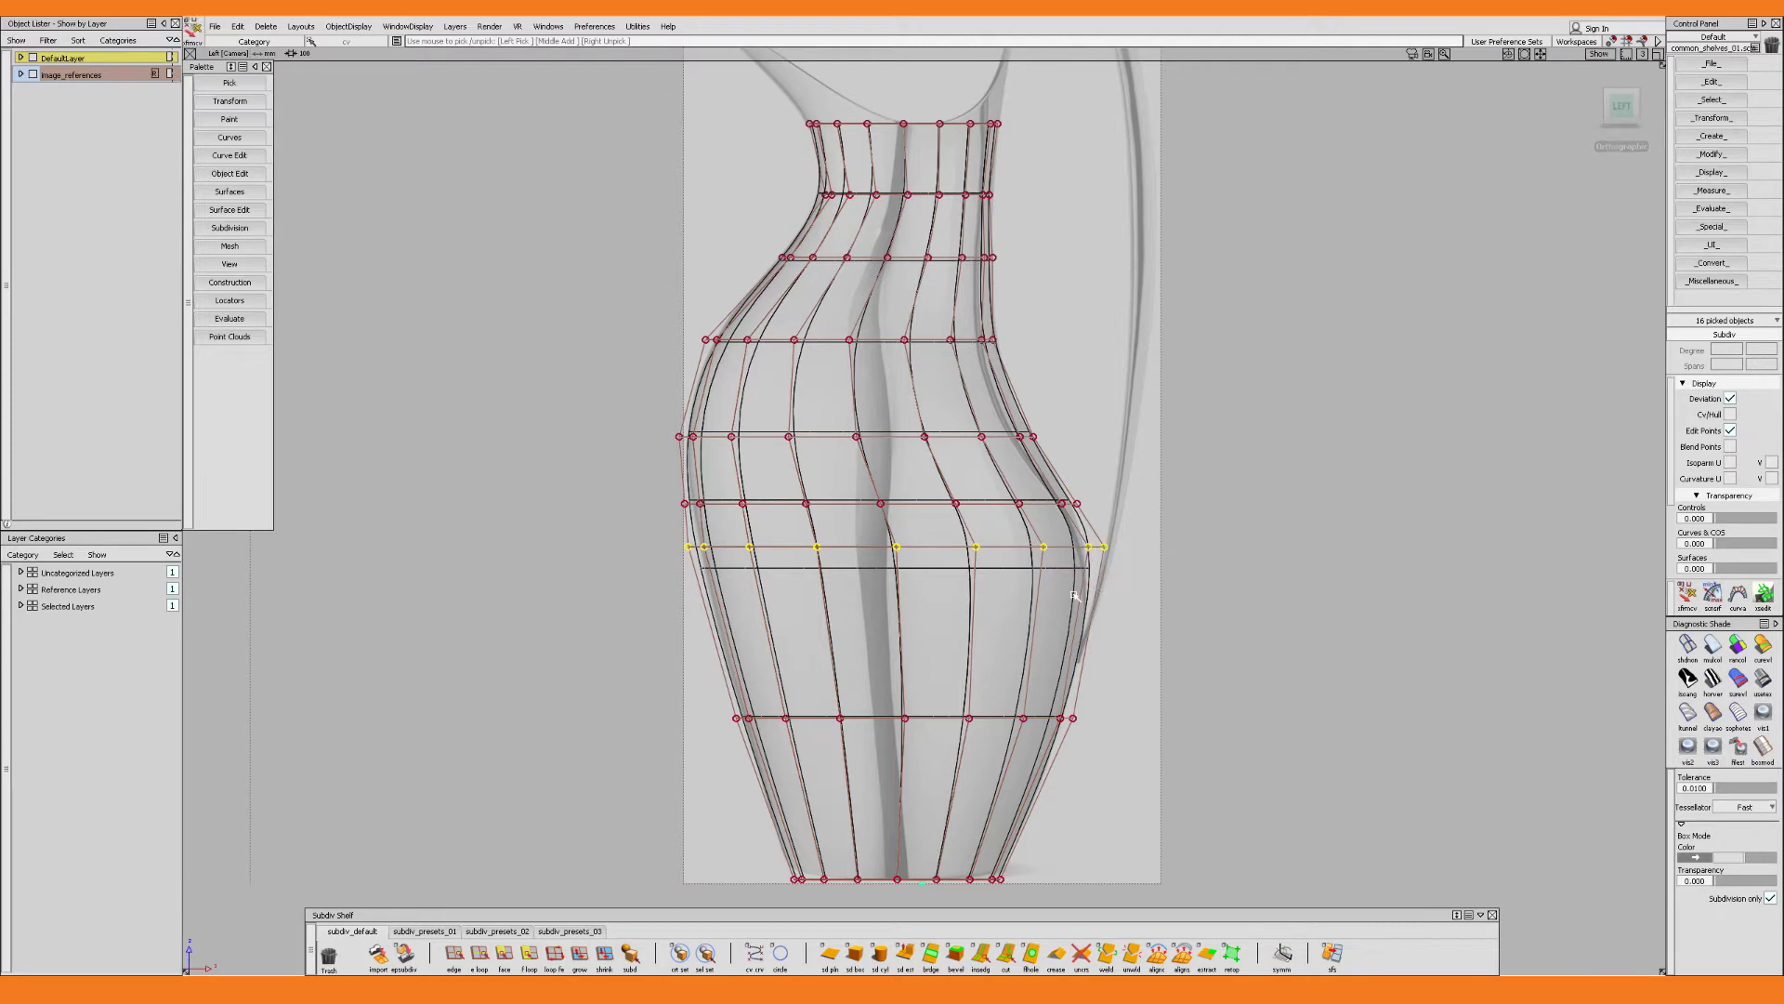
{"action": "left_click_drag", "start_coordinate": [979, 562], "coordinate": [1003, 650]}
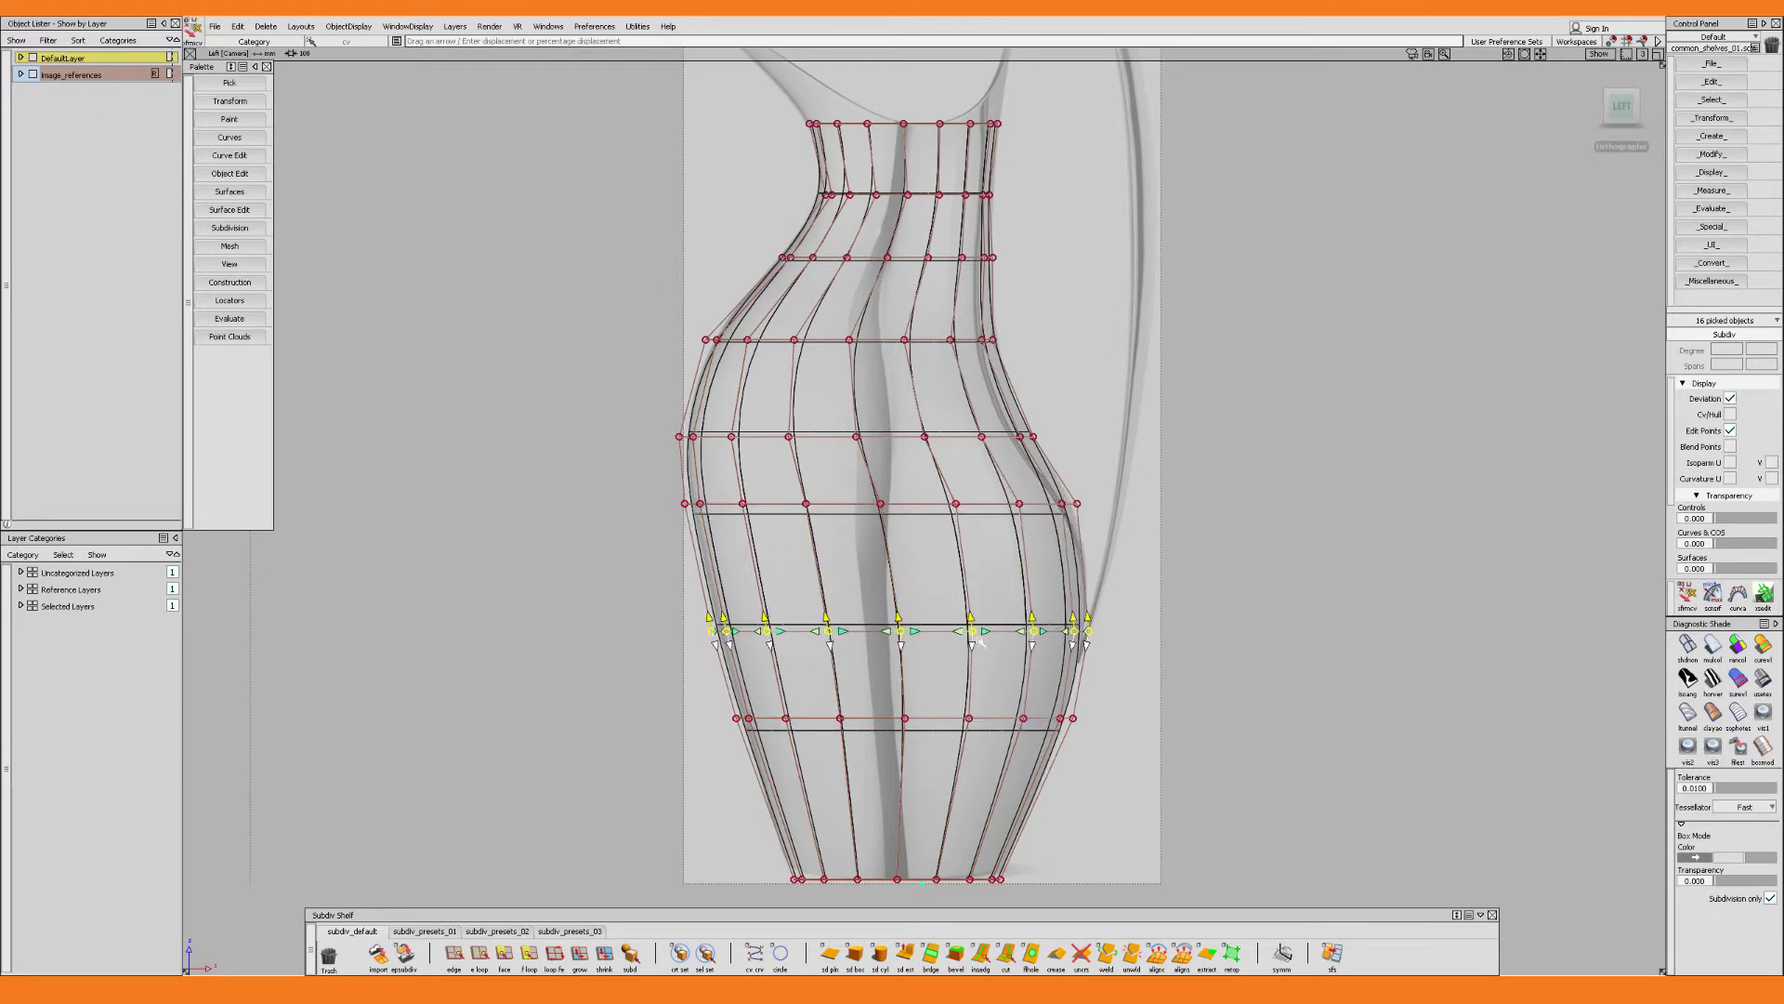
Slide the newly inserted vertex ring down along the surface and nudge the ring below it to even the spacing
{"action": "left_click_drag", "start_coordinate": [663, 484], "coordinate": [1106, 533]}
{"action": "left_click_drag", "start_coordinate": [958, 526], "coordinate": [1175, 676]}
{"action": "left_click_drag", "start_coordinate": [897, 619], "coordinate": [898, 613]}
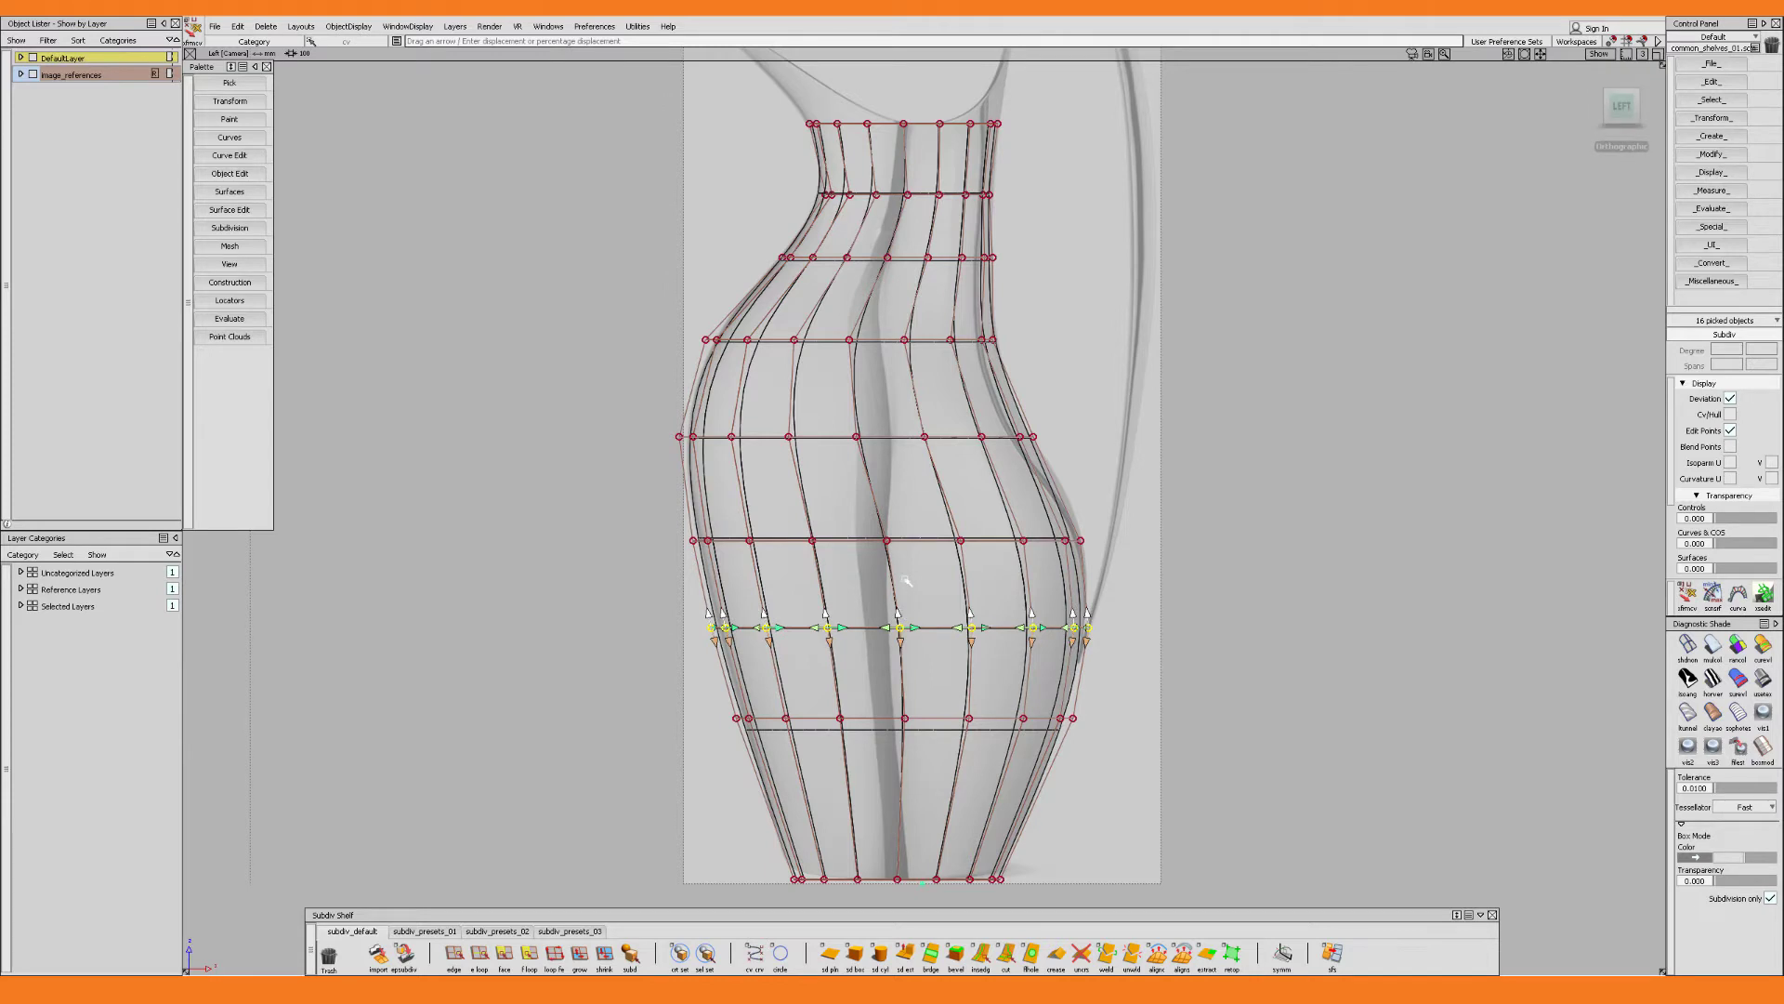
{"action": "left_click_drag", "start_coordinate": [904, 579], "coordinate": [837, 567], "text": "ctrl+shift"}
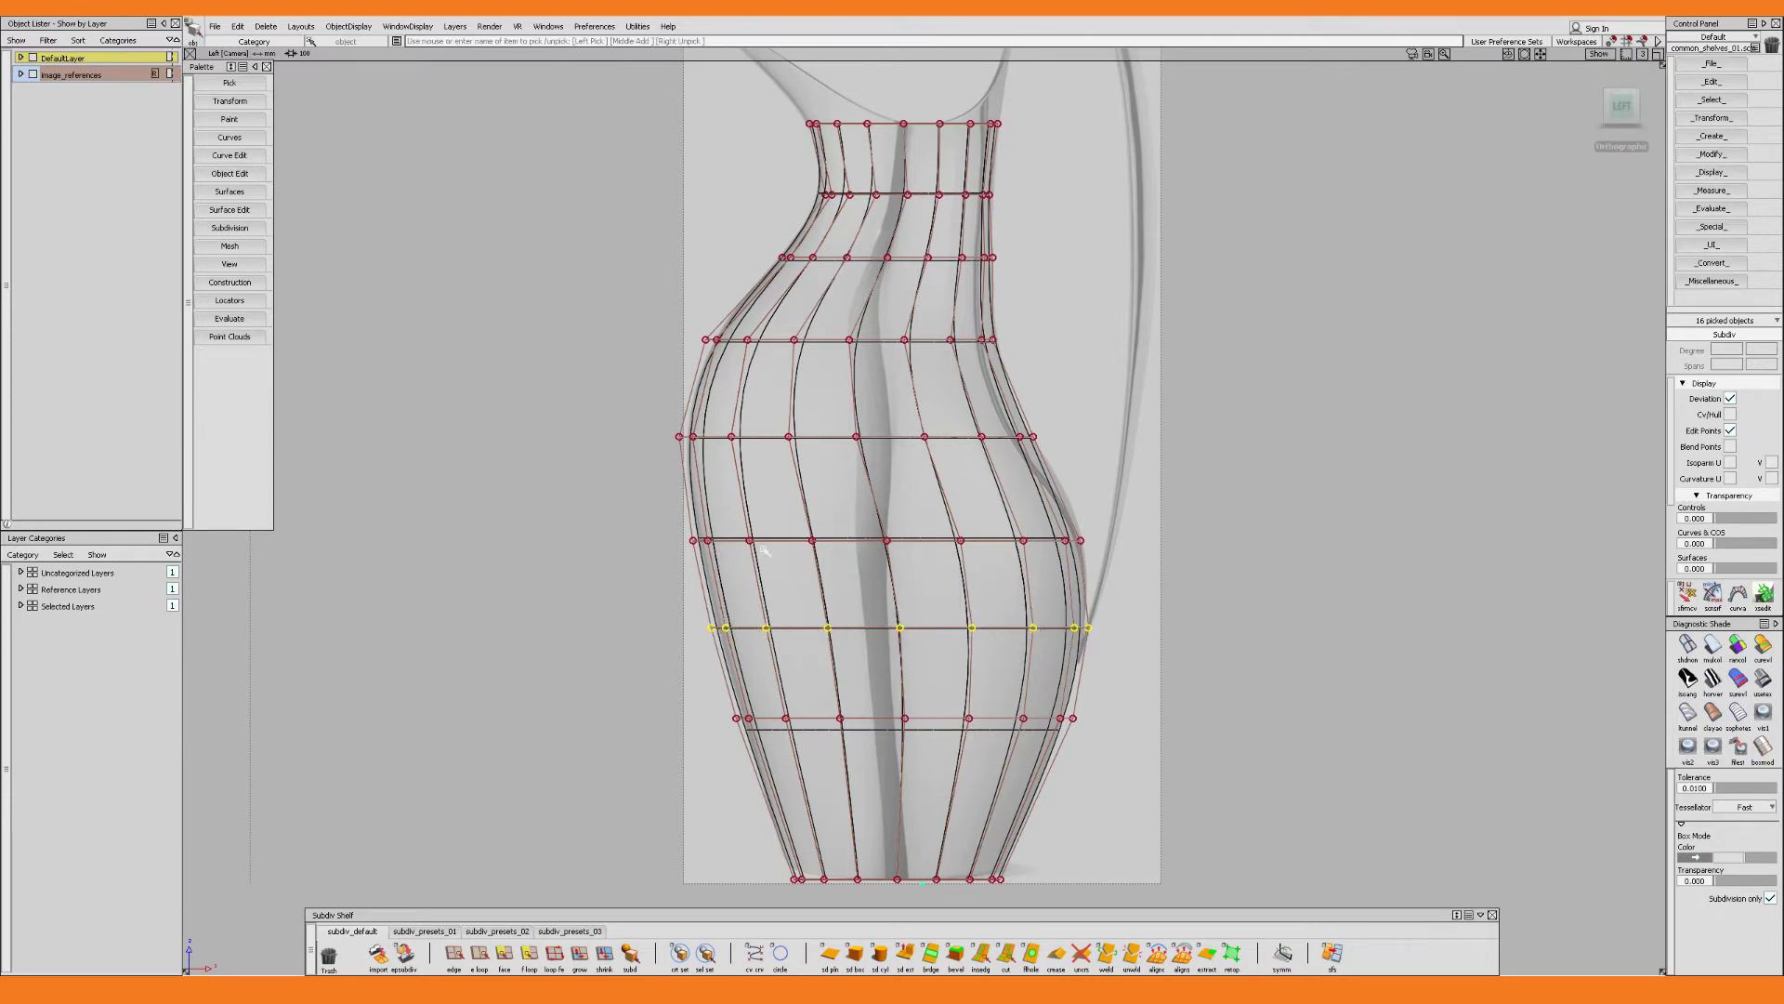
Scale the sixth vertex ring wider horizontally and reposition it to fit the side reference at the pitcher's belly
{"action": "left_click_drag", "start_coordinate": [658, 510], "coordinate": [1052, 572]}
{"action": "scroll", "coordinate": [988, 585], "scroll_direction": "up", "scroll_amount": 5}
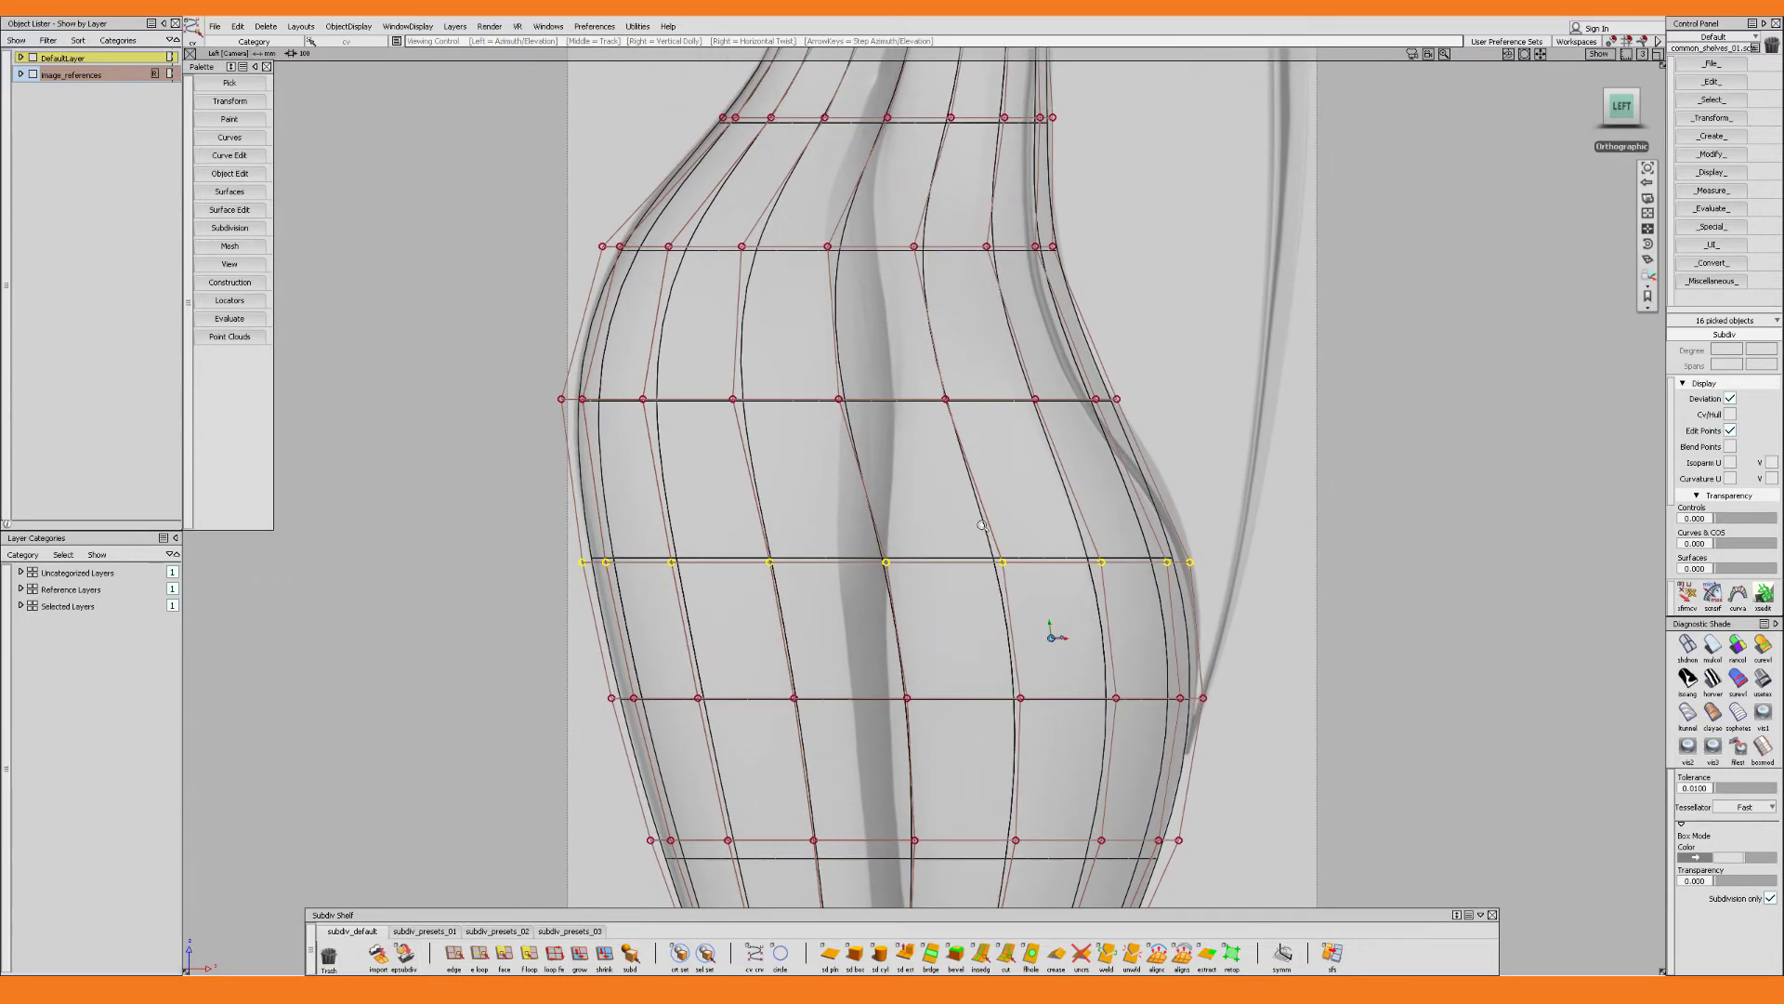
{"action": "middle_click_drag", "start_coordinate": [884, 563], "coordinate": [920, 556], "text": "ctrl+shift"}
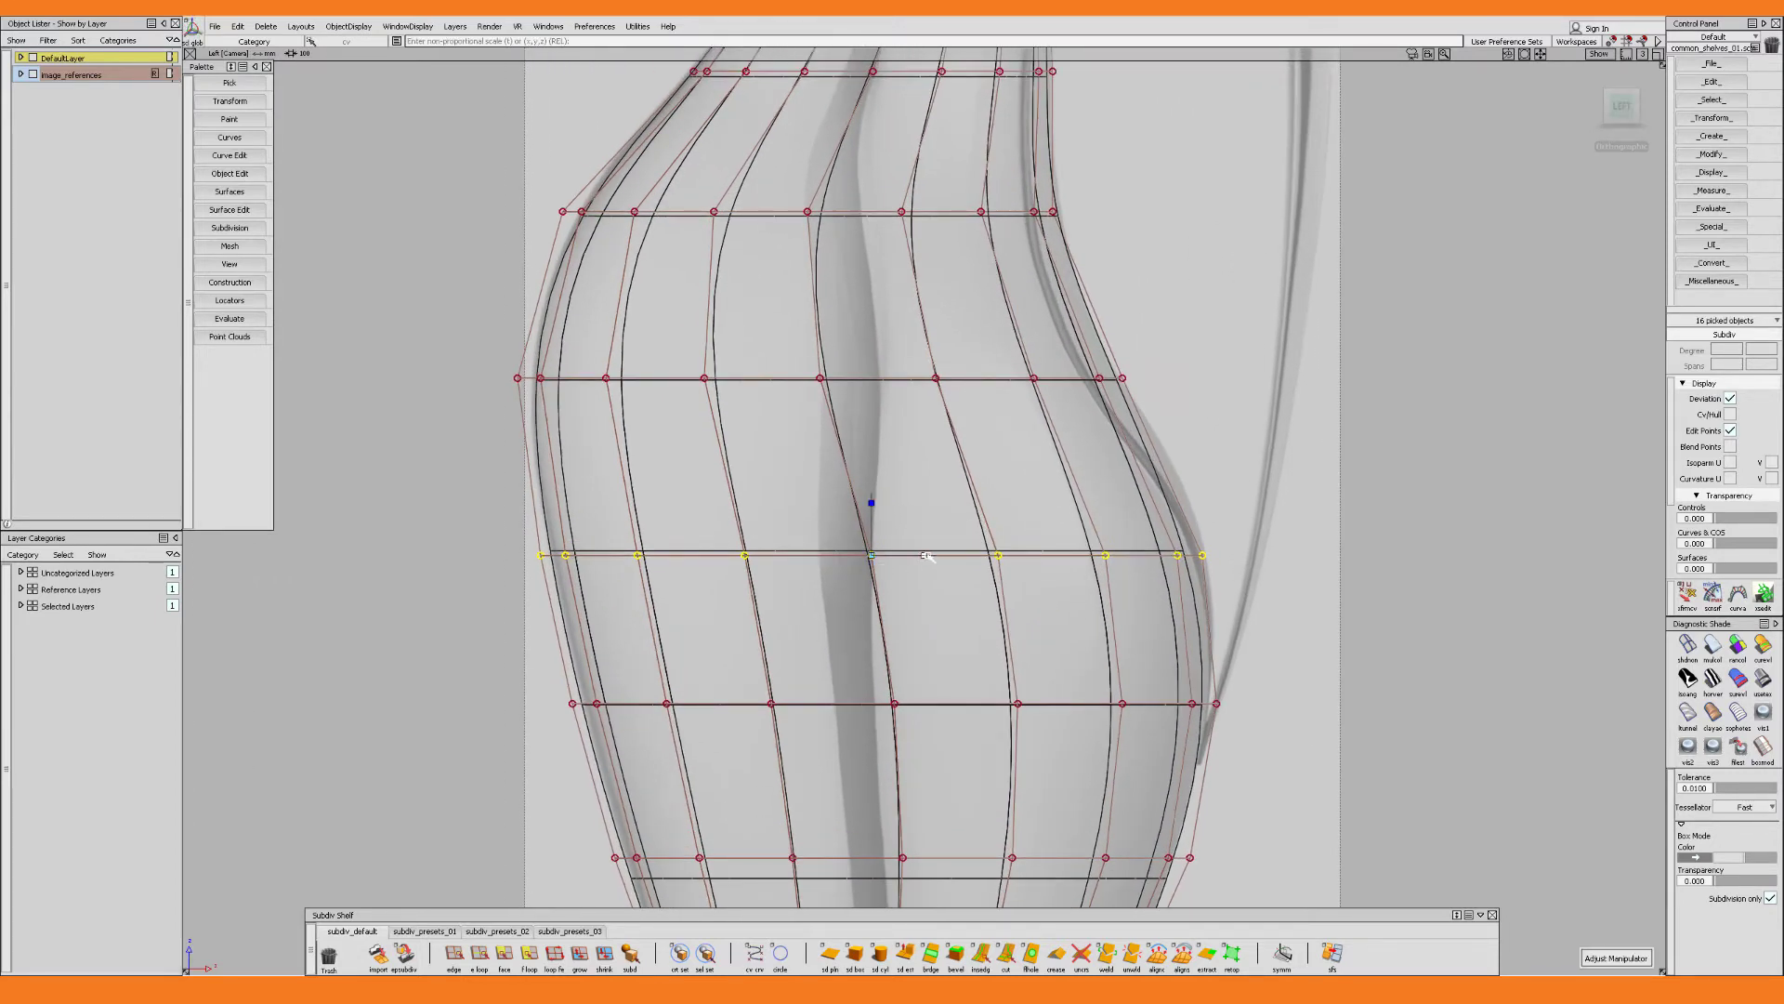
{"action": "left_click_drag", "start_coordinate": [926, 555], "coordinate": [931, 556]}
{"action": "middle_click_drag", "start_coordinate": [930, 556], "coordinate": [930, 525], "text": "ctrl+shift"}
{"action": "left_click_drag", "start_coordinate": [935, 556], "coordinate": [946, 556]}
{"action": "middle_click_drag", "start_coordinate": [948, 510], "coordinate": [948, 564], "text": "alt+shift"}
{"action": "left_click_drag", "start_coordinate": [938, 557], "coordinate": [874, 530], "text": "ctrl+shift"}
Adjust the fifth vertex ring's fit, then narrow the sixth ring slightly and slide it up along the surface
{"action": "left_click_drag", "start_coordinate": [472, 388], "coordinate": [1161, 463]}
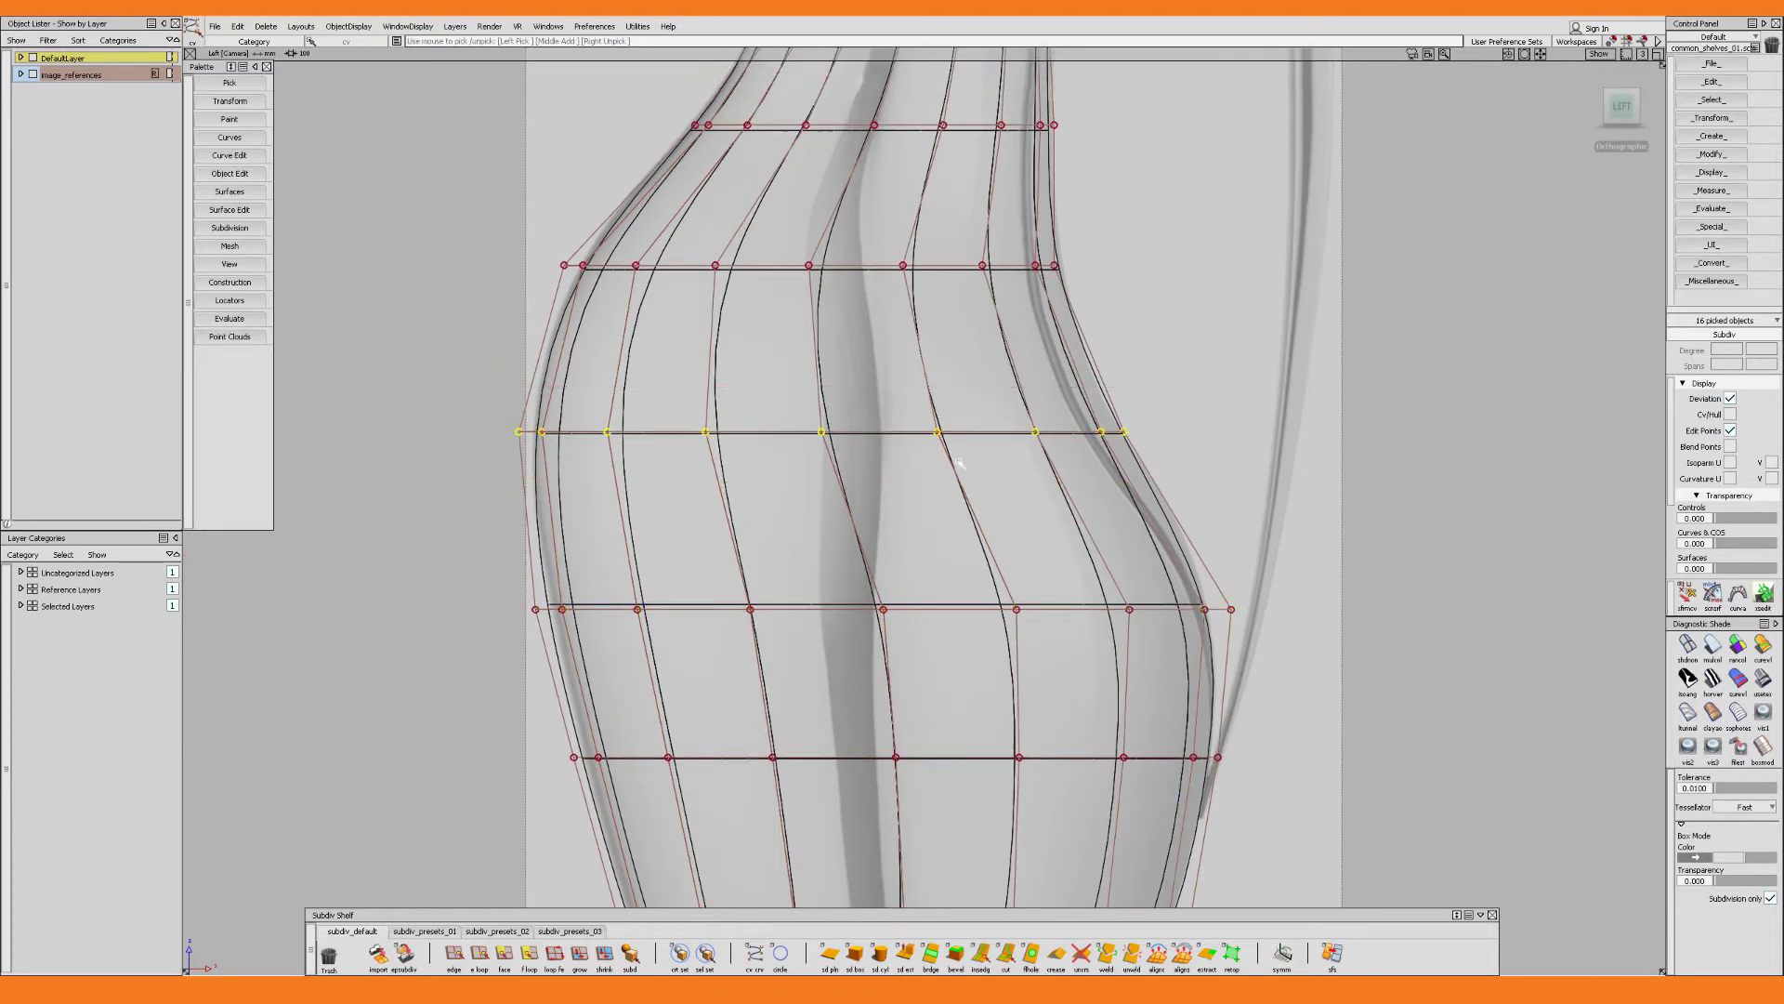
{"action": "middle_click_drag", "start_coordinate": [795, 465], "coordinate": [827, 462], "text": "ctrl+shift"}
{"action": "left_click_drag", "start_coordinate": [881, 432], "coordinate": [876, 433]}
{"action": "left_click_drag", "start_coordinate": [861, 333], "coordinate": [864, 332]}
{"action": "left_click_drag", "start_coordinate": [881, 392], "coordinate": [881, 372]}
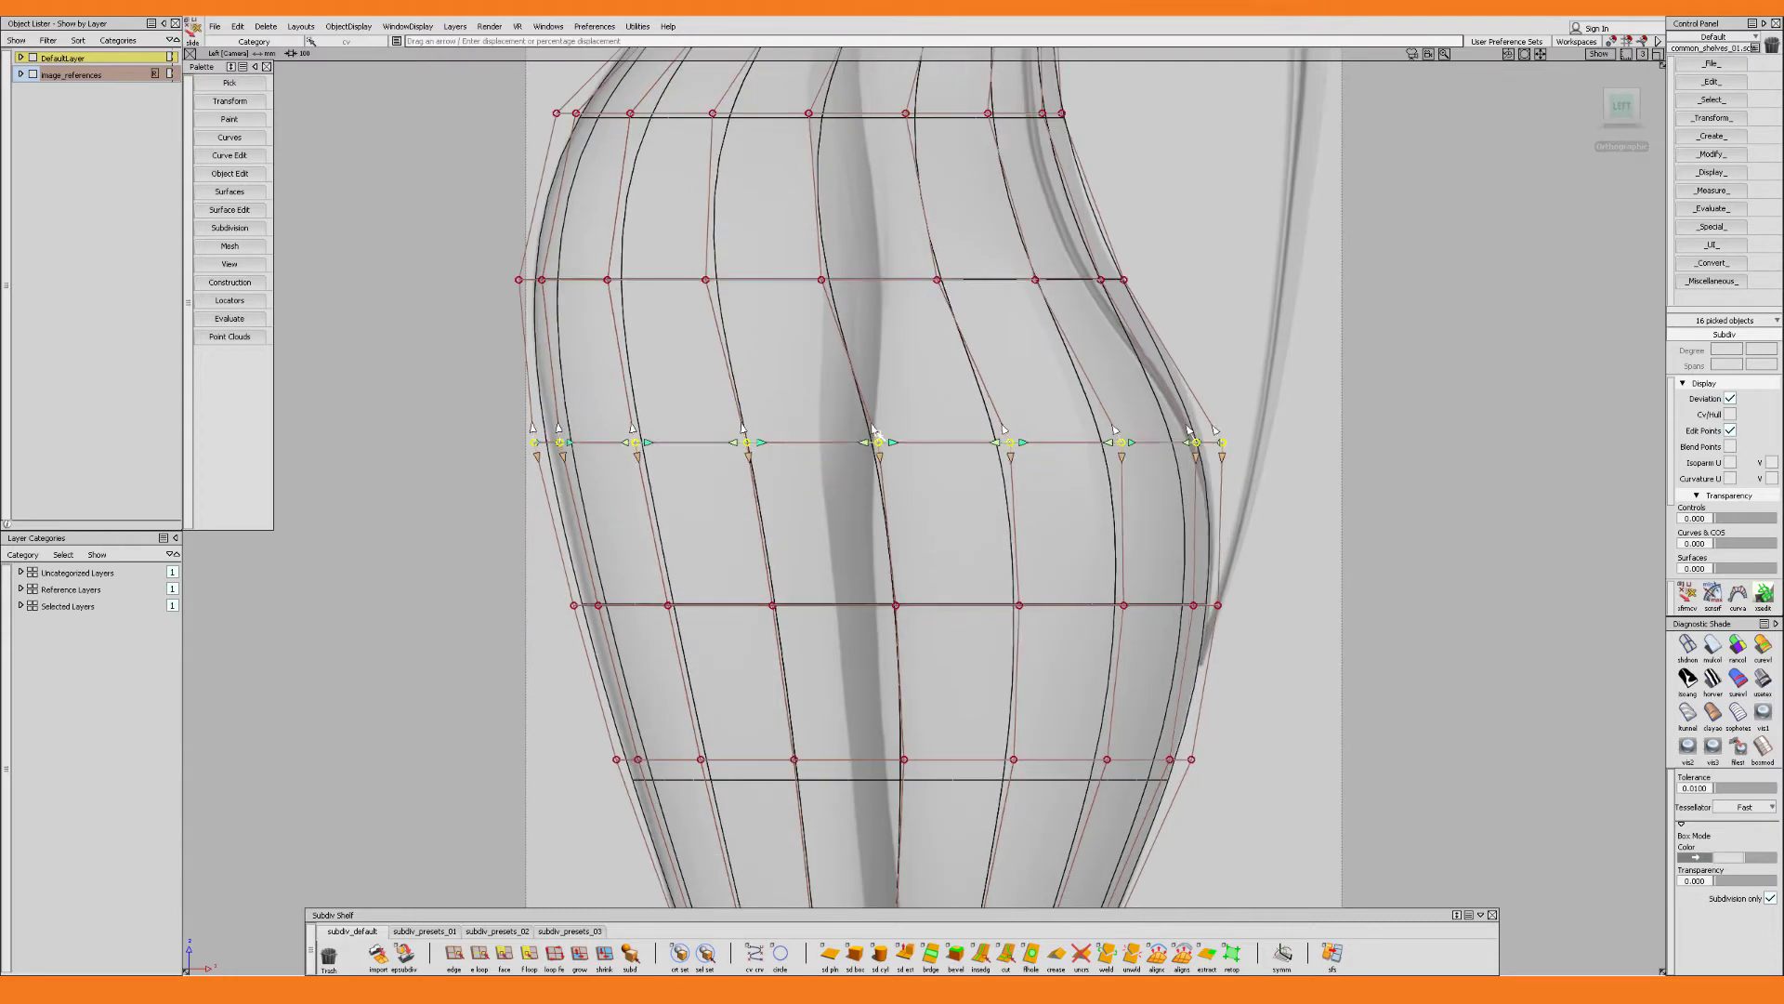
{"action": "left_click_drag", "start_coordinate": [950, 436], "coordinate": [946, 436]}
{"action": "middle_click_drag", "start_coordinate": [948, 605], "coordinate": [949, 523], "text": "alt+shift"}
{"action": "left_click_drag", "start_coordinate": [949, 523], "coordinate": [956, 525]}
Narrow the second vertex ring and slightly widen the top ring to match the pitcher's neck in the side reference
{"action": "middle_click_drag", "start_coordinate": [975, 186], "coordinate": [1001, 549], "text": "alt+shift"}
{"action": "right_click_drag", "start_coordinate": [1000, 550], "coordinate": [1060, 549], "text": "alt+shift"}
{"action": "left_click_drag", "start_coordinate": [1022, 394], "coordinate": [1016, 394]}
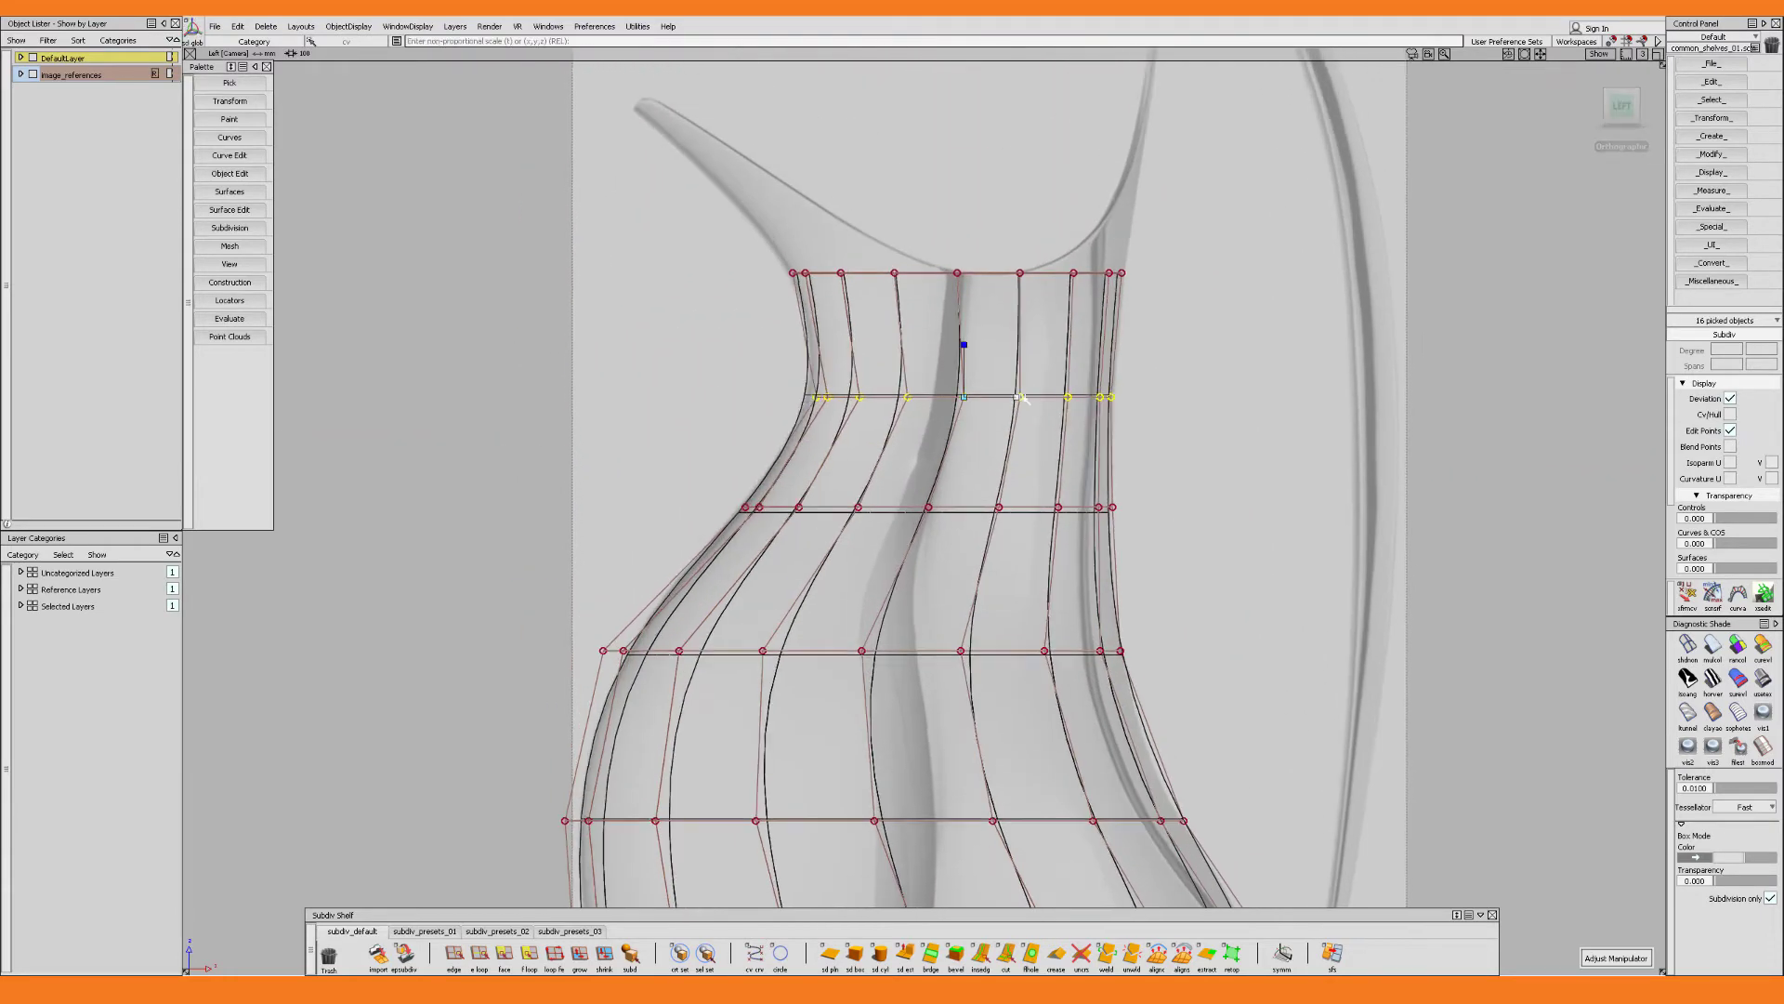
{"action": "left_click_drag", "start_coordinate": [724, 233], "coordinate": [1171, 311]}
{"action": "left_click_drag", "start_coordinate": [1007, 274], "coordinate": [1011, 273]}
Scale the sixth vertex ring slightly wider against the belly outline in the side reference and clear the selection
{"action": "right_click_drag", "start_coordinate": [1031, 446], "coordinate": [966, 447], "text": "alt+shift"}
{"action": "middle_click_drag", "start_coordinate": [1031, 725], "coordinate": [1028, 574], "text": "alt+shift"}
{"action": "right_click_drag", "start_coordinate": [1028, 573], "coordinate": [1078, 573], "text": "alt+shift"}
{"action": "left_click_drag", "start_coordinate": [550, 469], "coordinate": [1194, 522]}
{"action": "left_click_drag", "start_coordinate": [929, 498], "coordinate": [933, 498]}
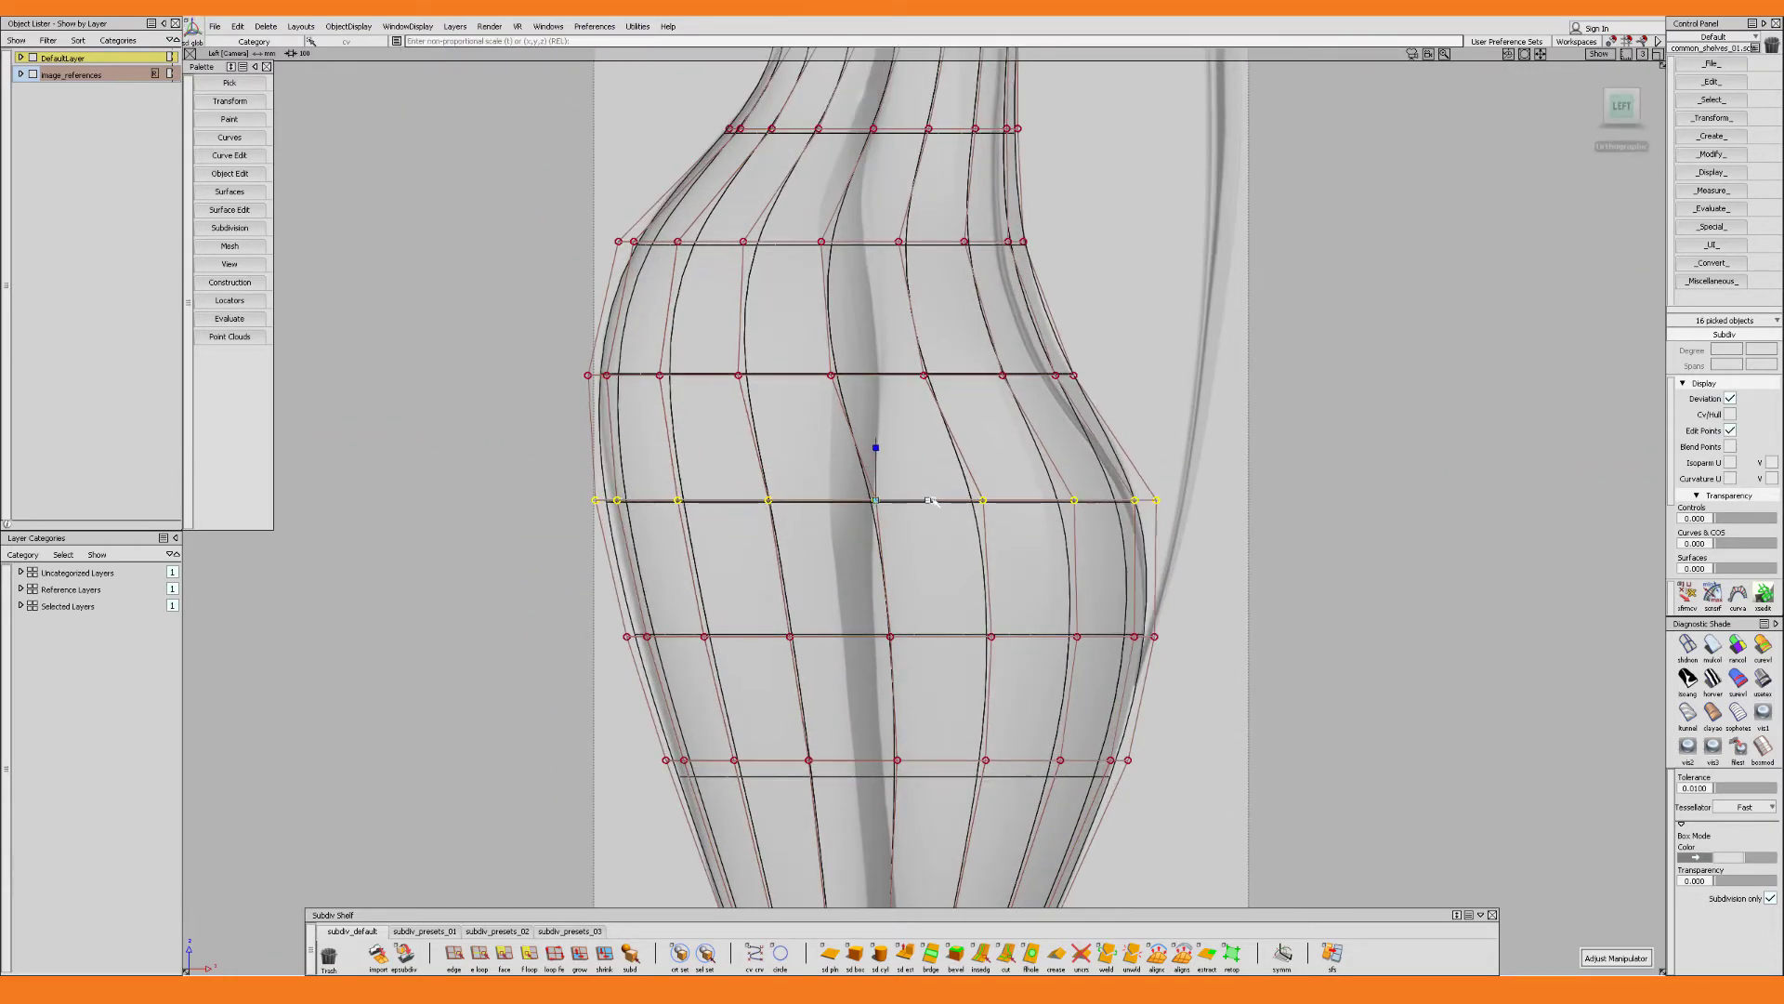
{"action": "right_click_drag", "start_coordinate": [1024, 625], "coordinate": [976, 624], "text": "alt+shift"}
{"action": "left_click", "coordinate": [1193, 522]}
Switch to the back view and narrow the top vertex ring to the neck opening of the rear reference
{"action": "key", "text": "alt+shift"}
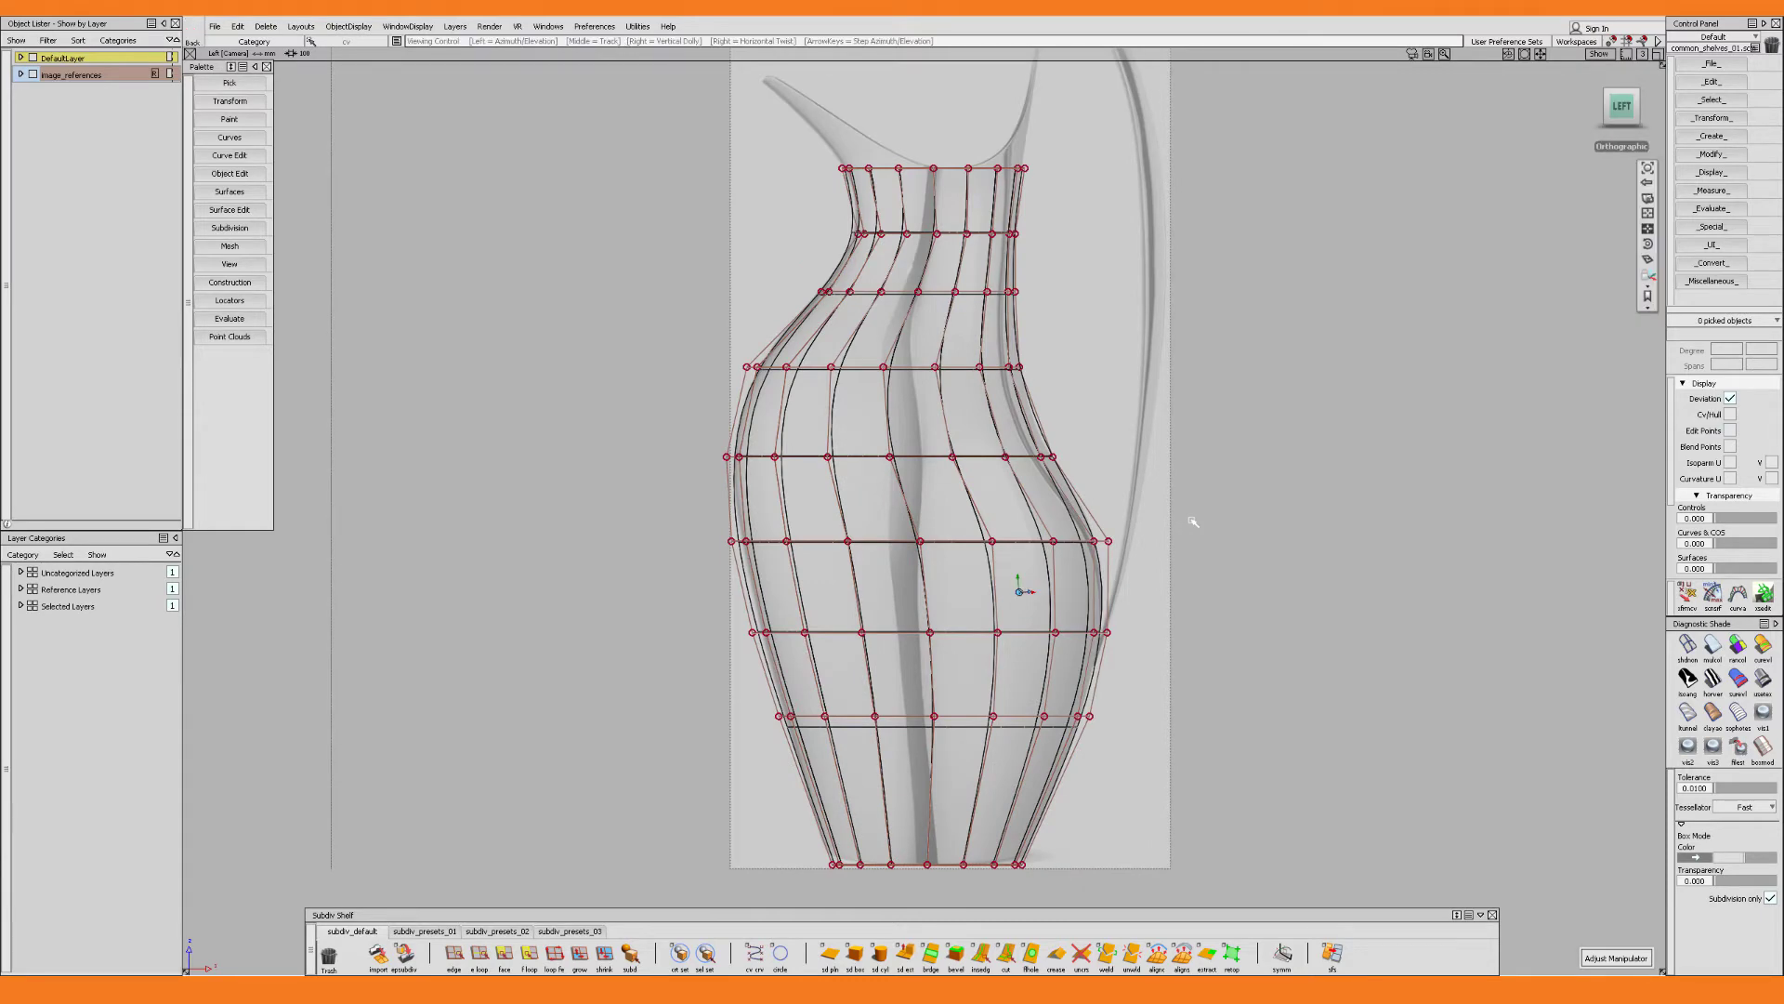
{"action": "left_click_drag", "start_coordinate": [1193, 522], "coordinate": [1177, 520], "text": "alt+shift"}
{"action": "middle_click_drag", "start_coordinate": [1141, 518], "coordinate": [1040, 609], "text": "alt+shift"}
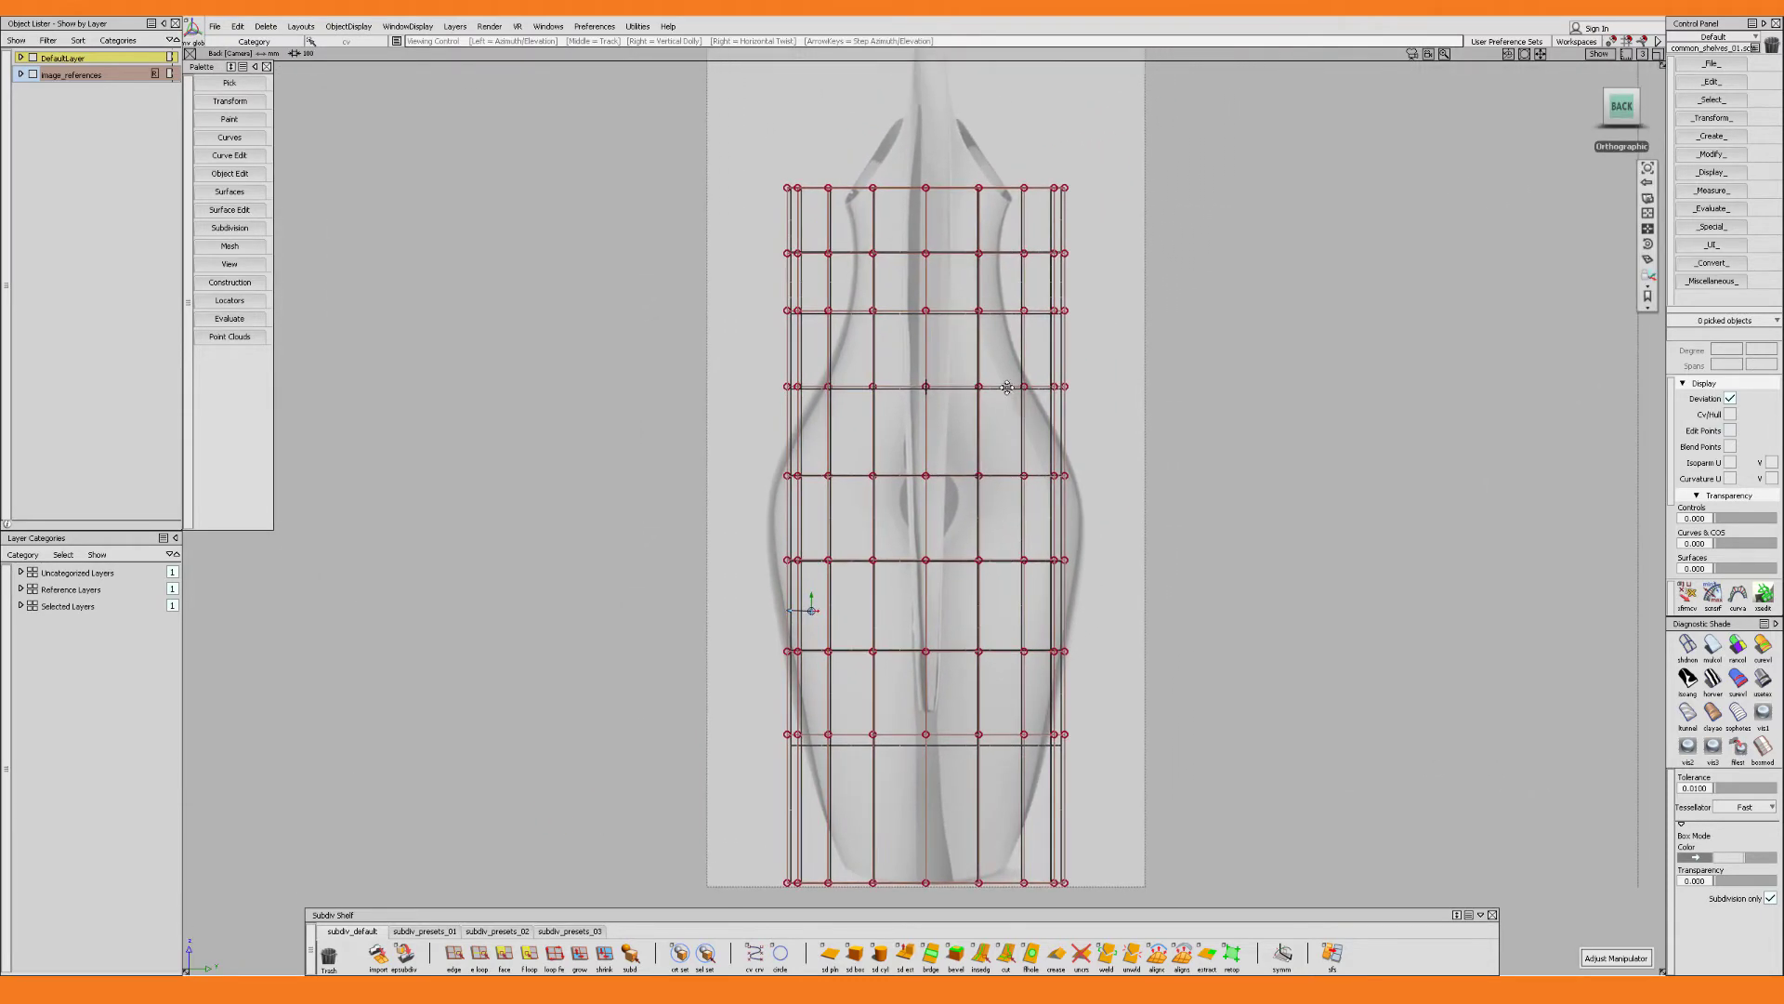
{"action": "middle_click_drag", "start_coordinate": [1008, 387], "coordinate": [993, 542], "text": "alt+shift"}
{"action": "right_click_drag", "start_coordinate": [883, 516], "coordinate": [937, 504], "text": "alt+shift"}
{"action": "middle_click_drag", "start_coordinate": [937, 504], "coordinate": [824, 808], "text": "alt+shift"}
{"action": "left_click_drag", "start_coordinate": [510, 290], "coordinate": [1237, 381]}
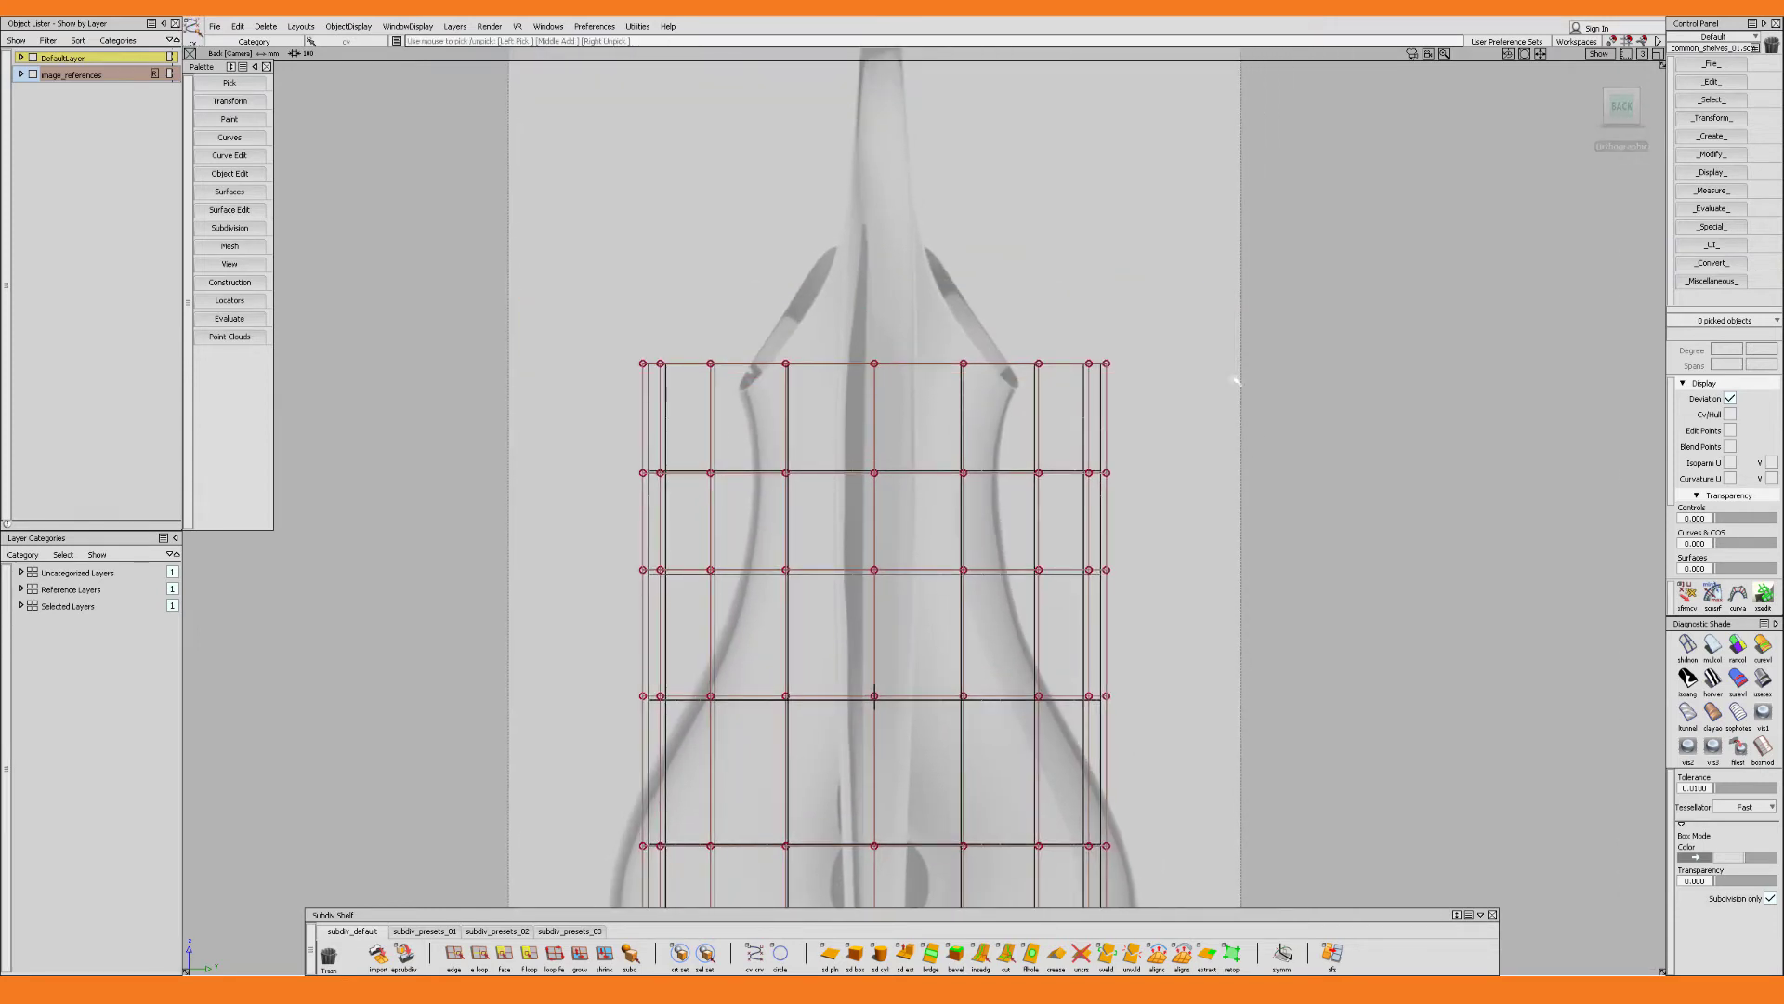
{"action": "key", "text": "r"}
{"action": "left_click_drag", "start_coordinate": [930, 365], "coordinate": [1041, 399]}
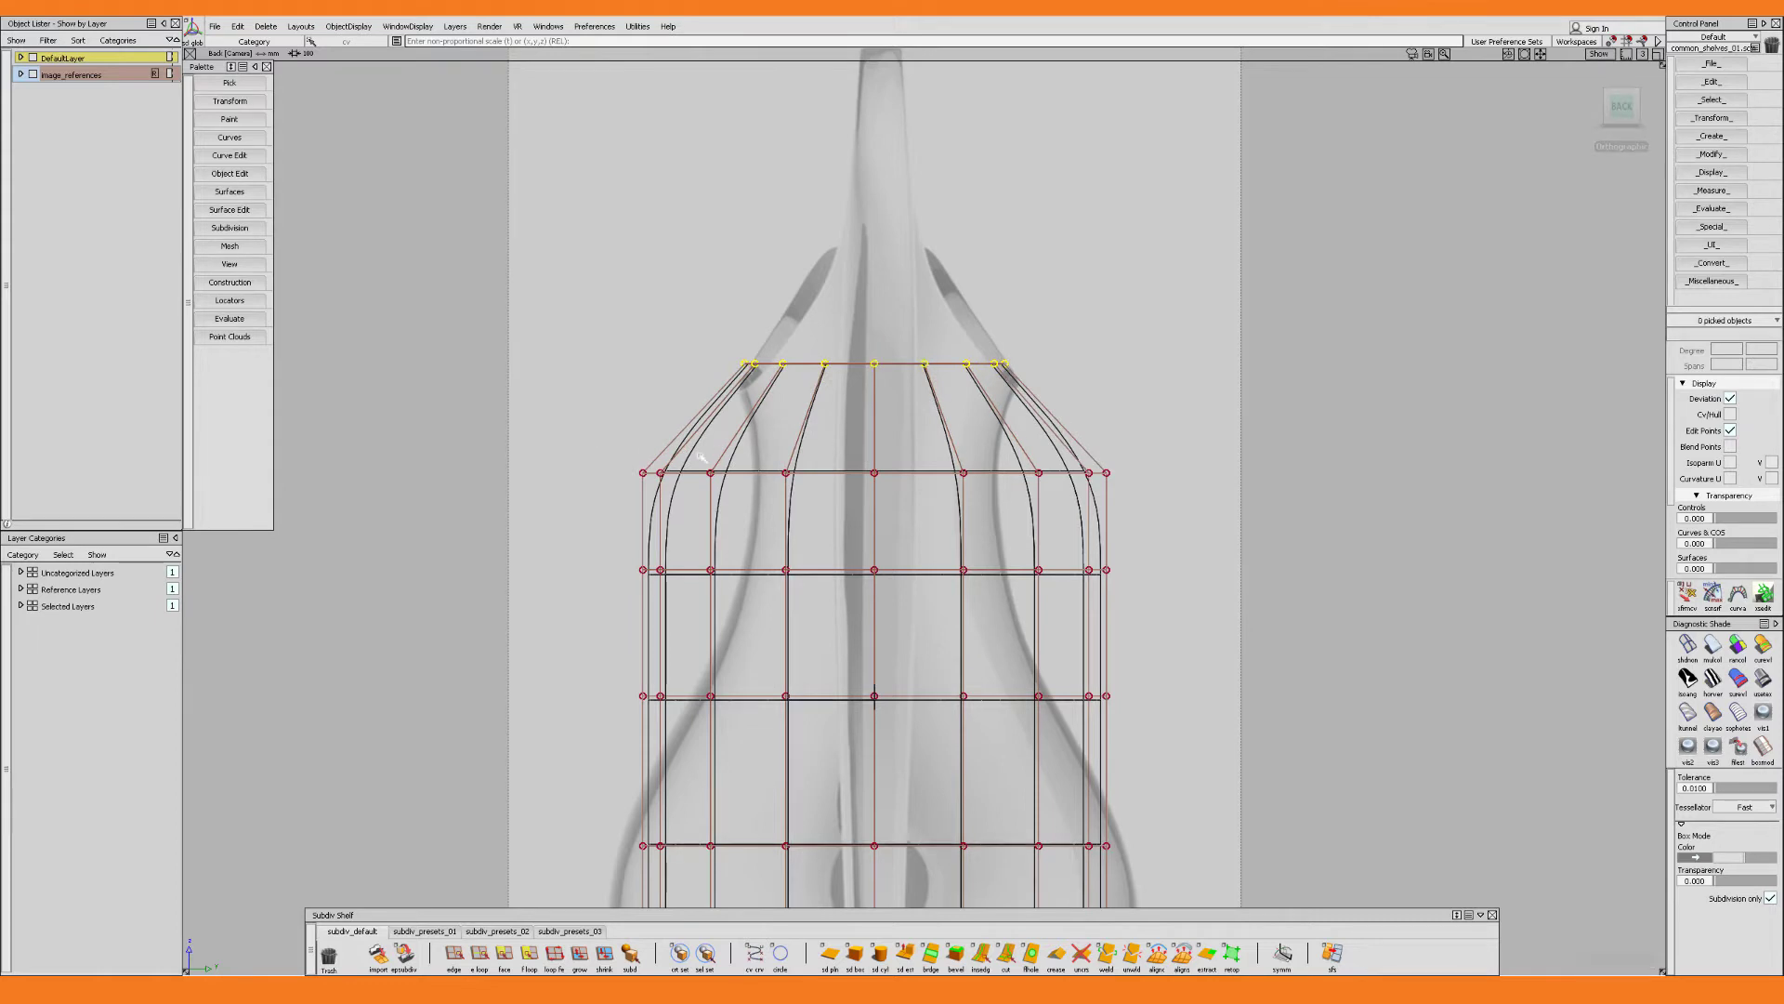
Narrow the second and third vertex rings to match the neck outline in the rear reference
{"action": "left_click_drag", "start_coordinate": [555, 429], "coordinate": [1199, 513]}
{"action": "key", "text": "r"}
{"action": "left_click_drag", "start_coordinate": [928, 474], "coordinate": [1069, 517]}
{"action": "middle_click_drag", "start_coordinate": [1041, 558], "coordinate": [1047, 467], "text": "alt+shift"}
{"action": "left_click_drag", "start_coordinate": [562, 434], "coordinate": [1199, 521]}
{"action": "key", "text": "r"}
{"action": "left_click_drag", "start_coordinate": [934, 478], "coordinate": [1100, 516]}
Scale the fourth, fifth and sixth vertex rings horizontally to follow the shoulder and belly in the rear reference
{"action": "middle_click_drag", "start_coordinate": [1050, 558], "coordinate": [1057, 457], "text": "alt+shift"}
{"action": "left_click_drag", "start_coordinate": [577, 465], "coordinate": [1199, 549]}
{"action": "left_click_drag", "start_coordinate": [941, 505], "coordinate": [928, 506]}
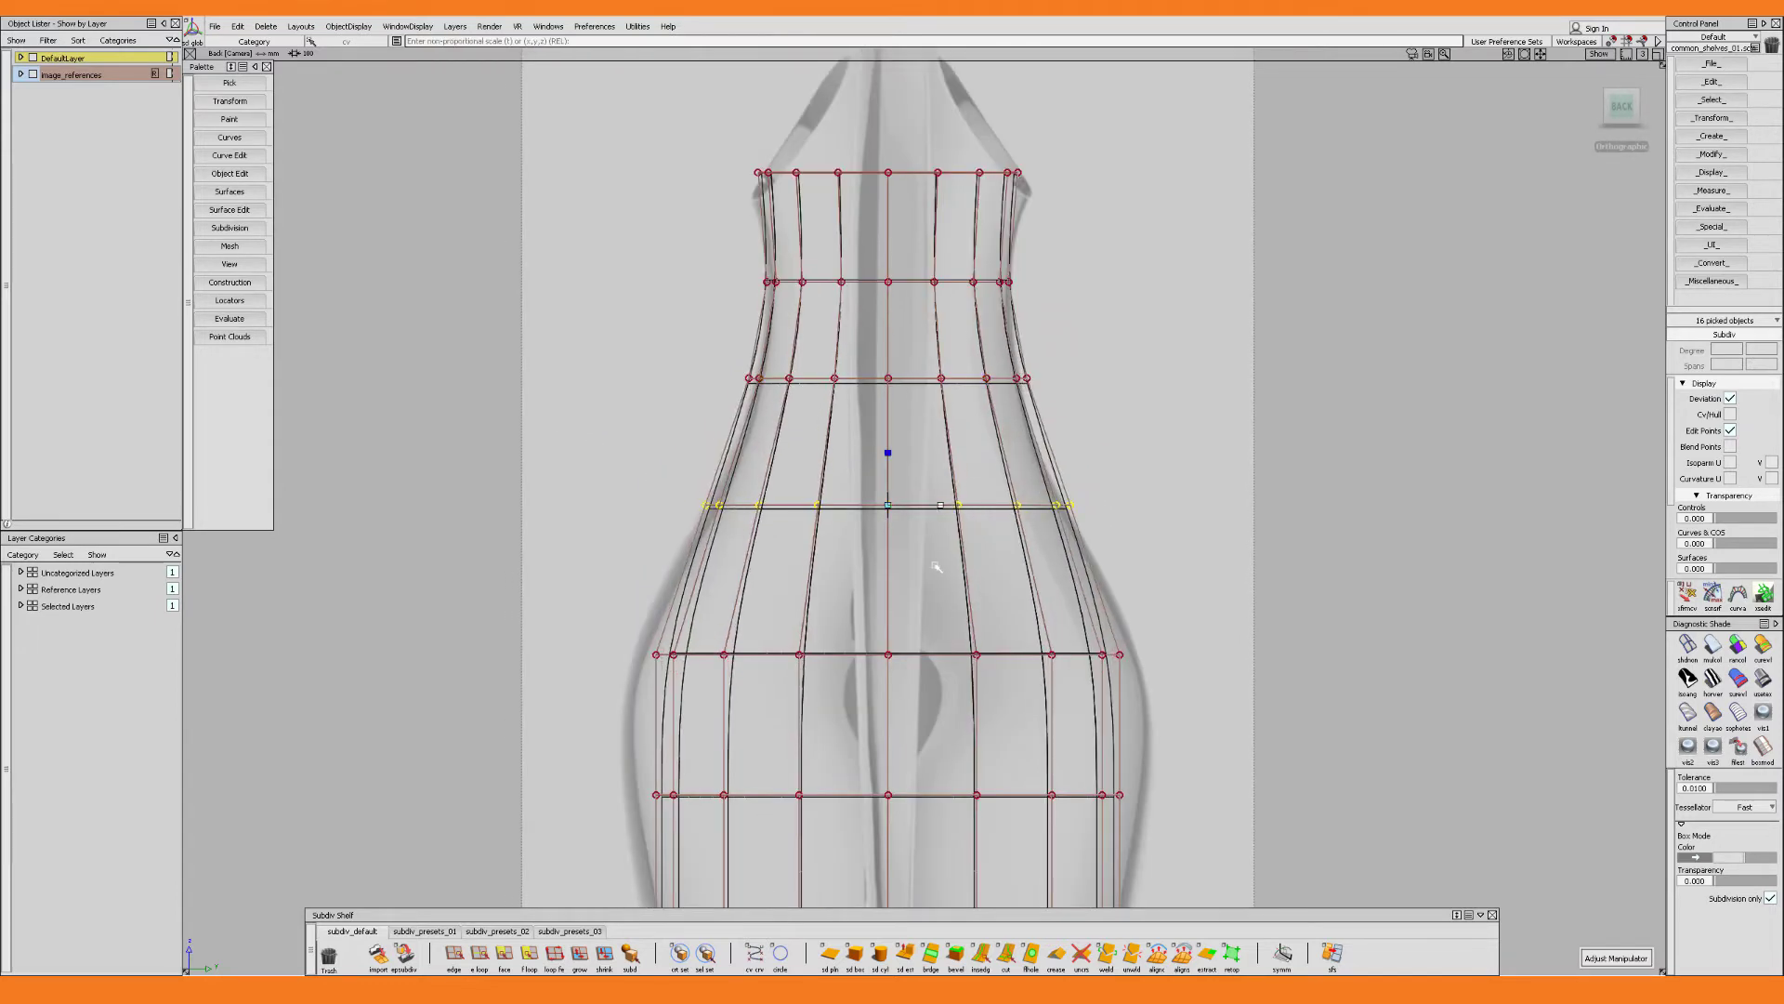
{"action": "middle_click_drag", "start_coordinate": [936, 565], "coordinate": [939, 421], "text": "alt+shift"}
{"action": "left_click_drag", "start_coordinate": [577, 465], "coordinate": [1199, 548]}
{"action": "left_click_drag", "start_coordinate": [947, 509], "coordinate": [957, 510]}
{"action": "middle_click_drag", "start_coordinate": [967, 567], "coordinate": [964, 419], "text": "alt+shift"}
{"action": "left_click_drag", "start_coordinate": [960, 495], "coordinate": [954, 497]}
Narrow the bottom vertex ring to the pitcher's base in the back view and slightly widen the ring above it
{"action": "left_click_drag", "start_coordinate": [613, 711], "coordinate": [1199, 776]}
{"action": "left_click_drag", "start_coordinate": [957, 742], "coordinate": [938, 742]}
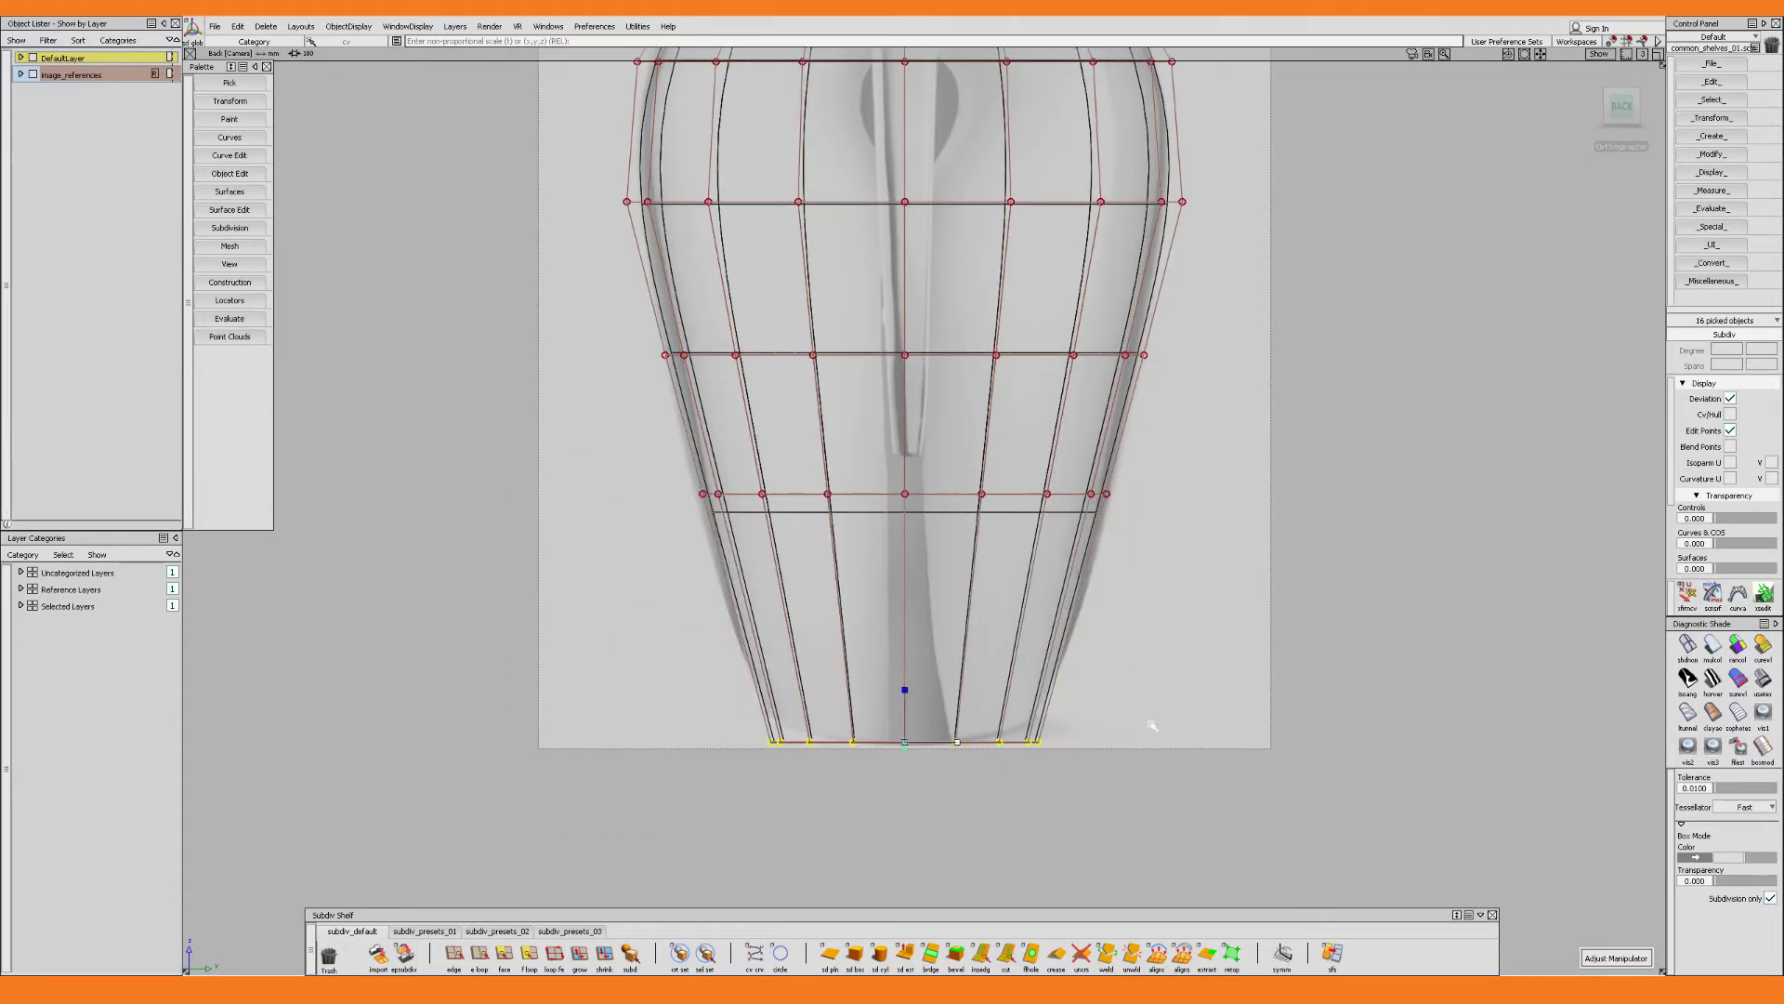
{"action": "left_click_drag", "start_coordinate": [614, 465], "coordinate": [1199, 529]}
{"action": "left_click_drag", "start_coordinate": [957, 495], "coordinate": [961, 494]}
Refine the widths of the belly's fifth and sixth vertex rings against the rear reference
{"action": "middle_click_drag", "start_coordinate": [961, 446], "coordinate": [981, 695], "text": "alt+shift"}
{"action": "left_click_drag", "start_coordinate": [610, 567], "coordinate": [1217, 641]}
{"action": "left_click_drag", "start_coordinate": [610, 406], "coordinate": [1245, 493]}
{"action": "left_click_drag", "start_coordinate": [977, 452], "coordinate": [981, 455]}
{"action": "middle_click_drag", "start_coordinate": [979, 455], "coordinate": [962, 587], "text": "alt+shift"}
{"action": "left_click_drag", "start_coordinate": [604, 405], "coordinate": [1208, 483]}
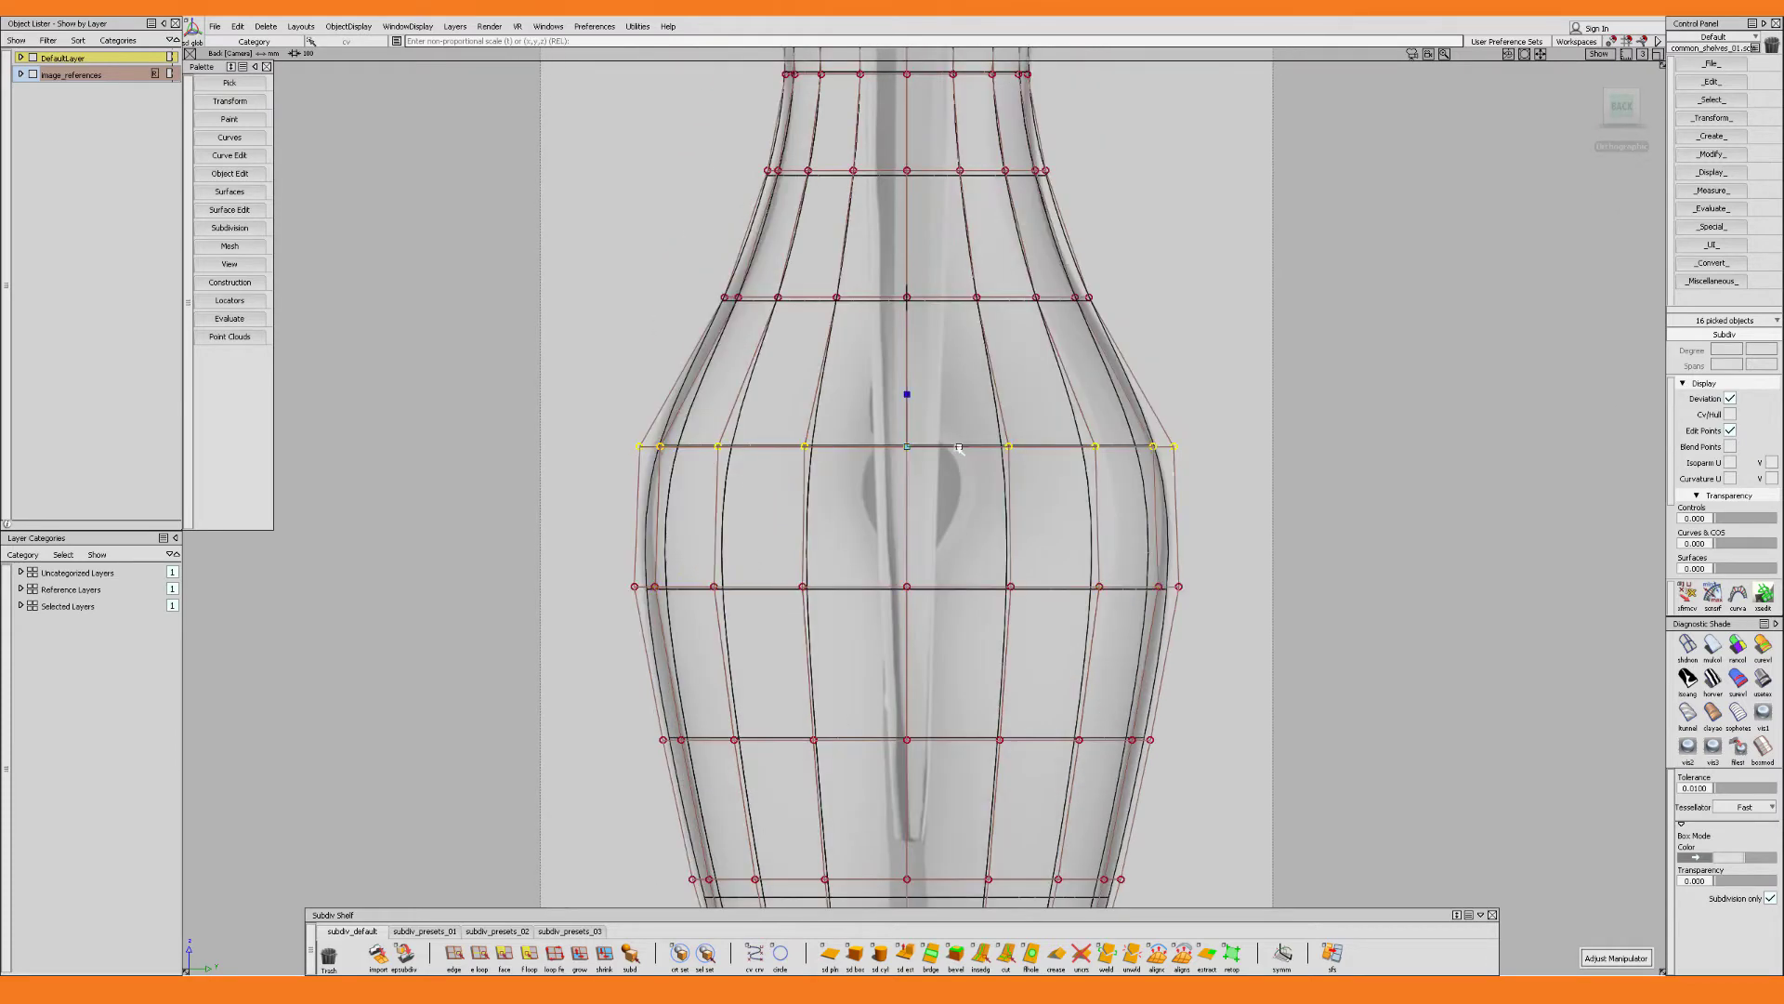
Fine-tune the upper vertex rings from shoulder to neck, widening the top ring slightly to match the rear reference
{"action": "middle_click_drag", "start_coordinate": [960, 446], "coordinate": [941, 618], "text": "alt+shift"}
{"action": "left_click_drag", "start_coordinate": [651, 429], "coordinate": [1129, 510]}
{"action": "middle_click_drag", "start_coordinate": [941, 474], "coordinate": [944, 636], "text": "alt+shift"}
{"action": "left_click_drag", "start_coordinate": [688, 451], "coordinate": [1092, 529]}
{"action": "middle_click_drag", "start_coordinate": [941, 491], "coordinate": [938, 523], "text": "alt+shift"}
{"action": "left_click_drag", "start_coordinate": [697, 372], "coordinate": [1078, 446]}
{"action": "left_click_drag", "start_coordinate": [697, 244], "coordinate": [1078, 321]}
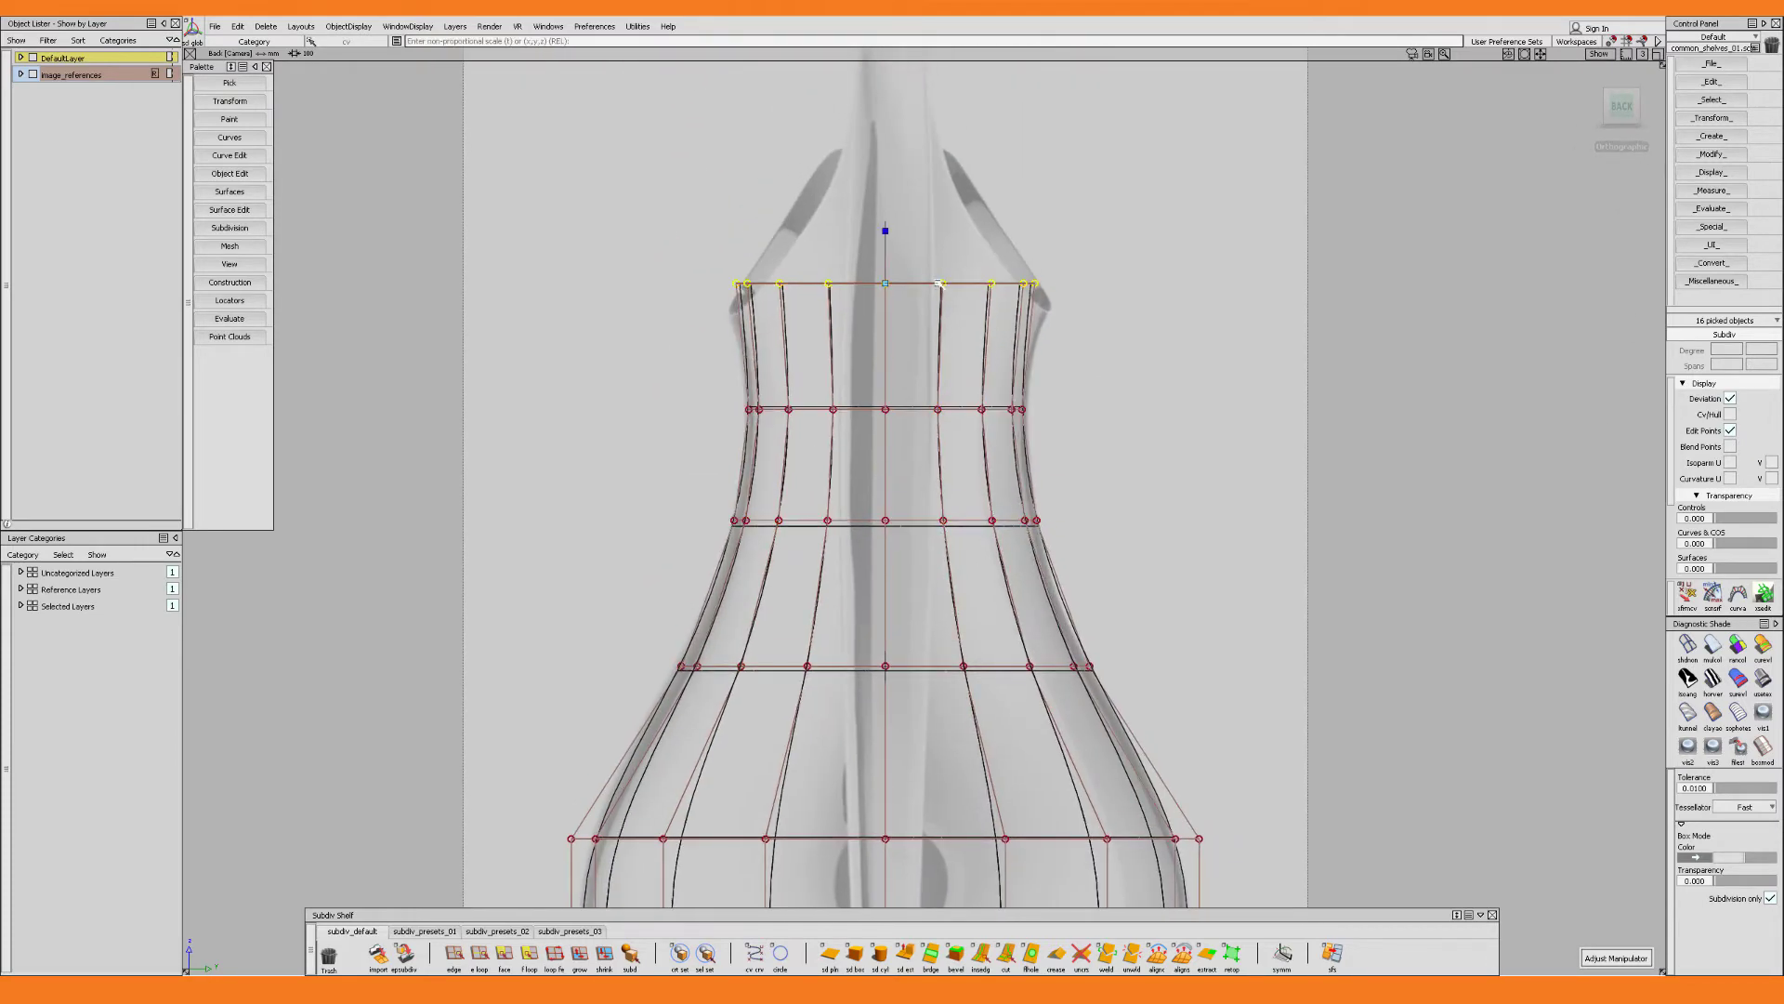
{"action": "left_click_drag", "start_coordinate": [937, 282], "coordinate": [944, 283]}
Slide the eighth and seventh vertex rings down along the surface to even the spacing of the lower body
{"action": "middle_click_drag", "start_coordinate": [960, 444], "coordinate": [967, 347], "text": "alt+shift"}
{"action": "right_click_drag", "start_coordinate": [967, 347], "coordinate": [783, 558], "text": "alt+shift"}
{"action": "middle_click_drag", "start_coordinate": [783, 724], "coordinate": [713, 549], "text": "alt+shift"}
{"action": "left_click_drag", "start_coordinate": [688, 650], "coordinate": [999, 711]}
{"action": "left_click_drag", "start_coordinate": [844, 697], "coordinate": [846, 709]}
{"action": "left_click_drag", "start_coordinate": [683, 562], "coordinate": [1004, 628]}
{"action": "left_click_drag", "start_coordinate": [844, 611], "coordinate": [848, 625]}
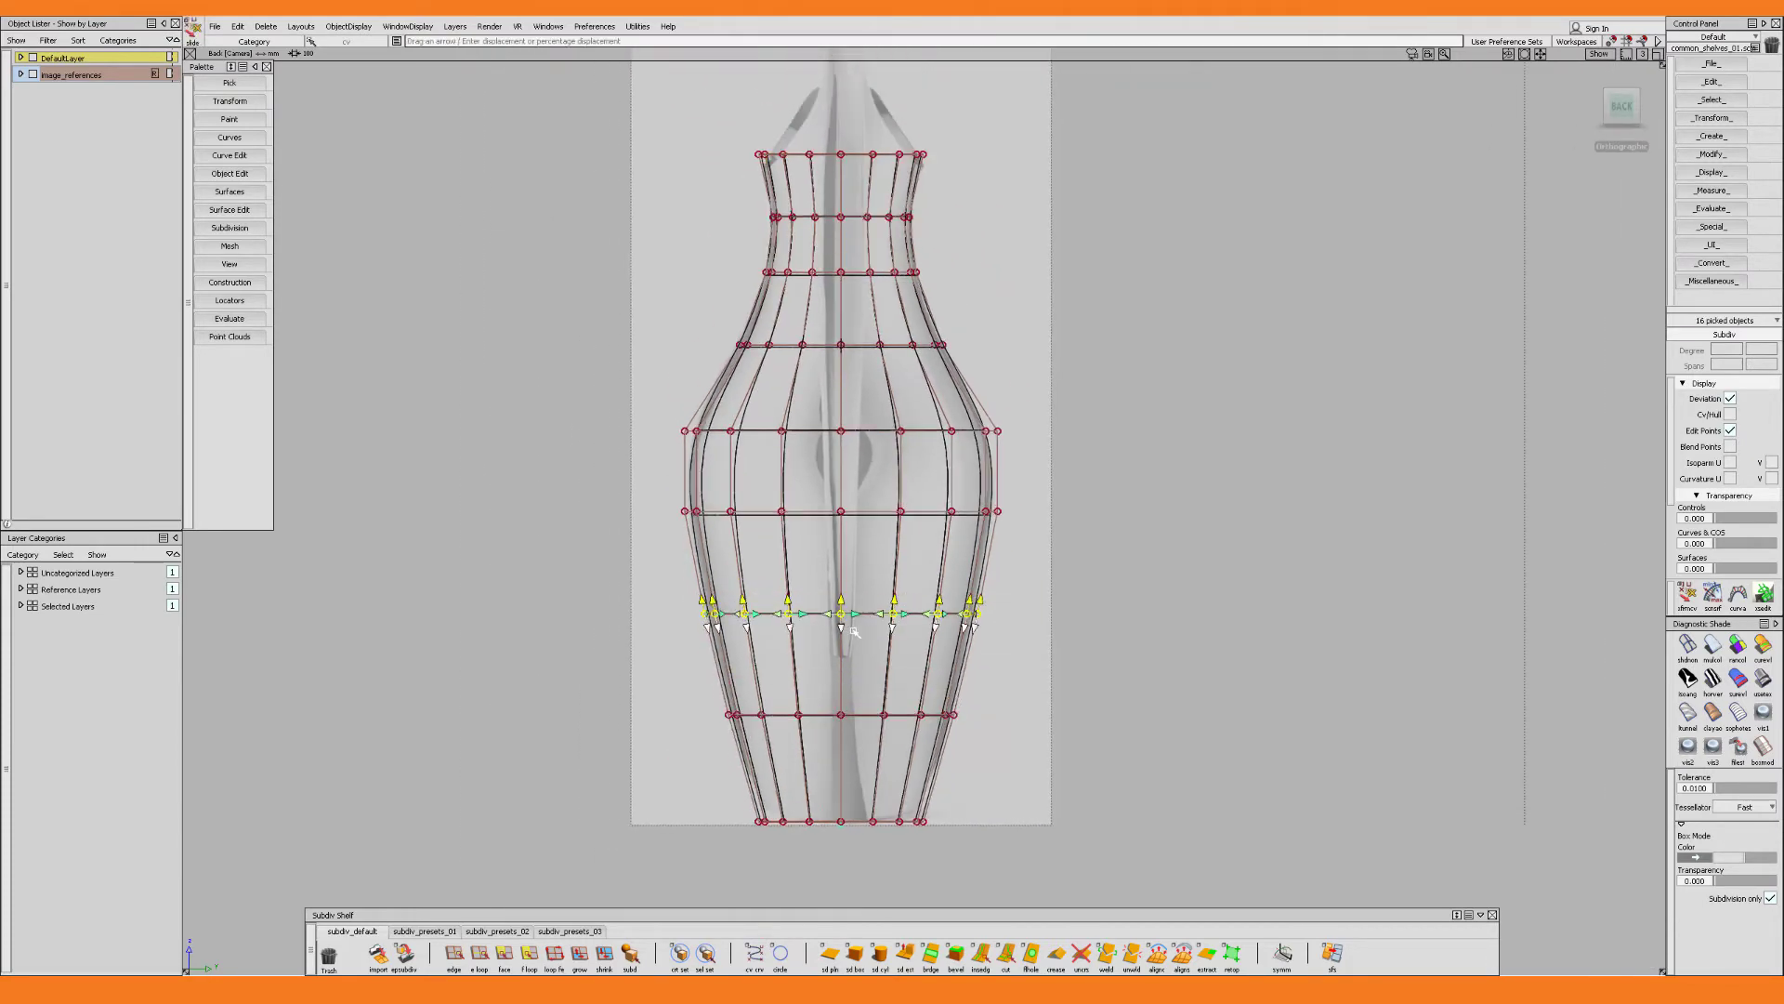
Examine the shaded pitcher body in perspective with its wireframe and control vertices hidden
{"action": "right_click_drag", "start_coordinate": [739, 530], "coordinate": [718, 565], "text": "alt+shift"}
{"action": "left_click_drag", "start_coordinate": [720, 567], "coordinate": [837, 498], "text": "alt+shift"}
{"action": "middle_click_drag", "start_coordinate": [837, 498], "coordinate": [930, 585], "text": "alt+shift"}
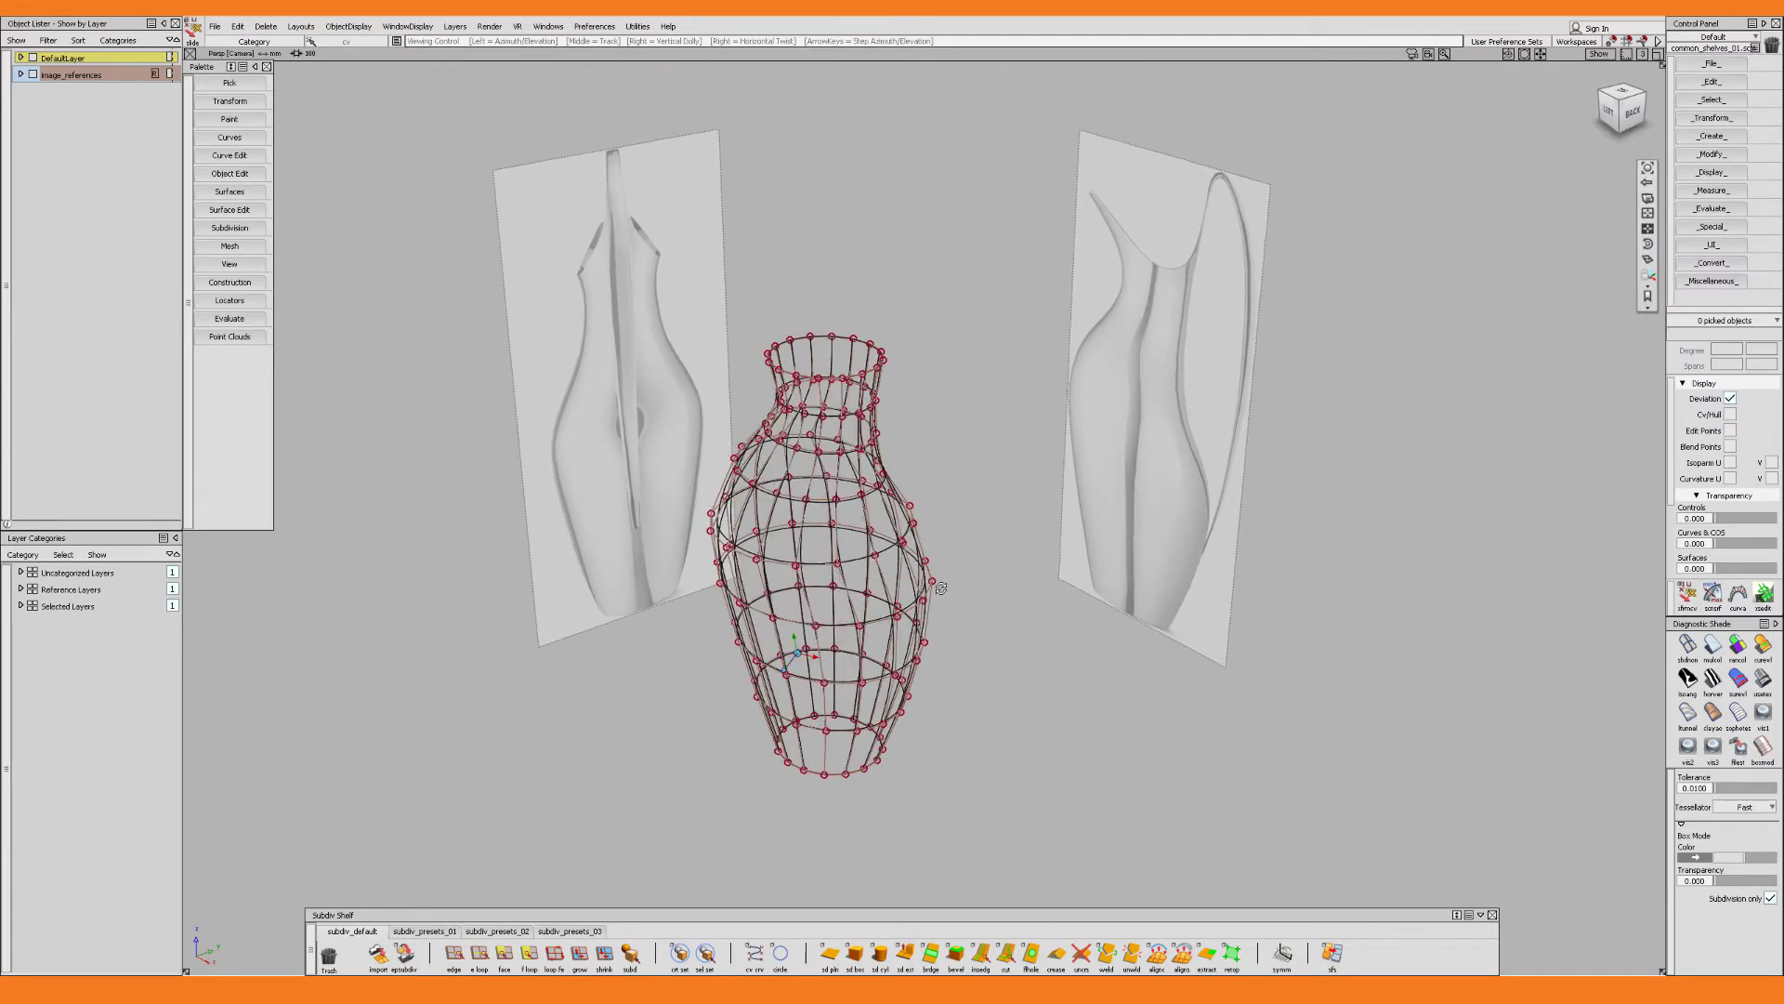
{"action": "mouse_move", "coordinate": [929, 585]}
{"action": "left_mouse_down", "text": "alt+shift"}
{"action": "mouse_move", "coordinate": [960, 586]}
{"action": "mouse_move", "coordinate": [860, 503]}
{"action": "left_mouse_up", "text": "alt+shift"}
{"action": "key", "text": "5"}
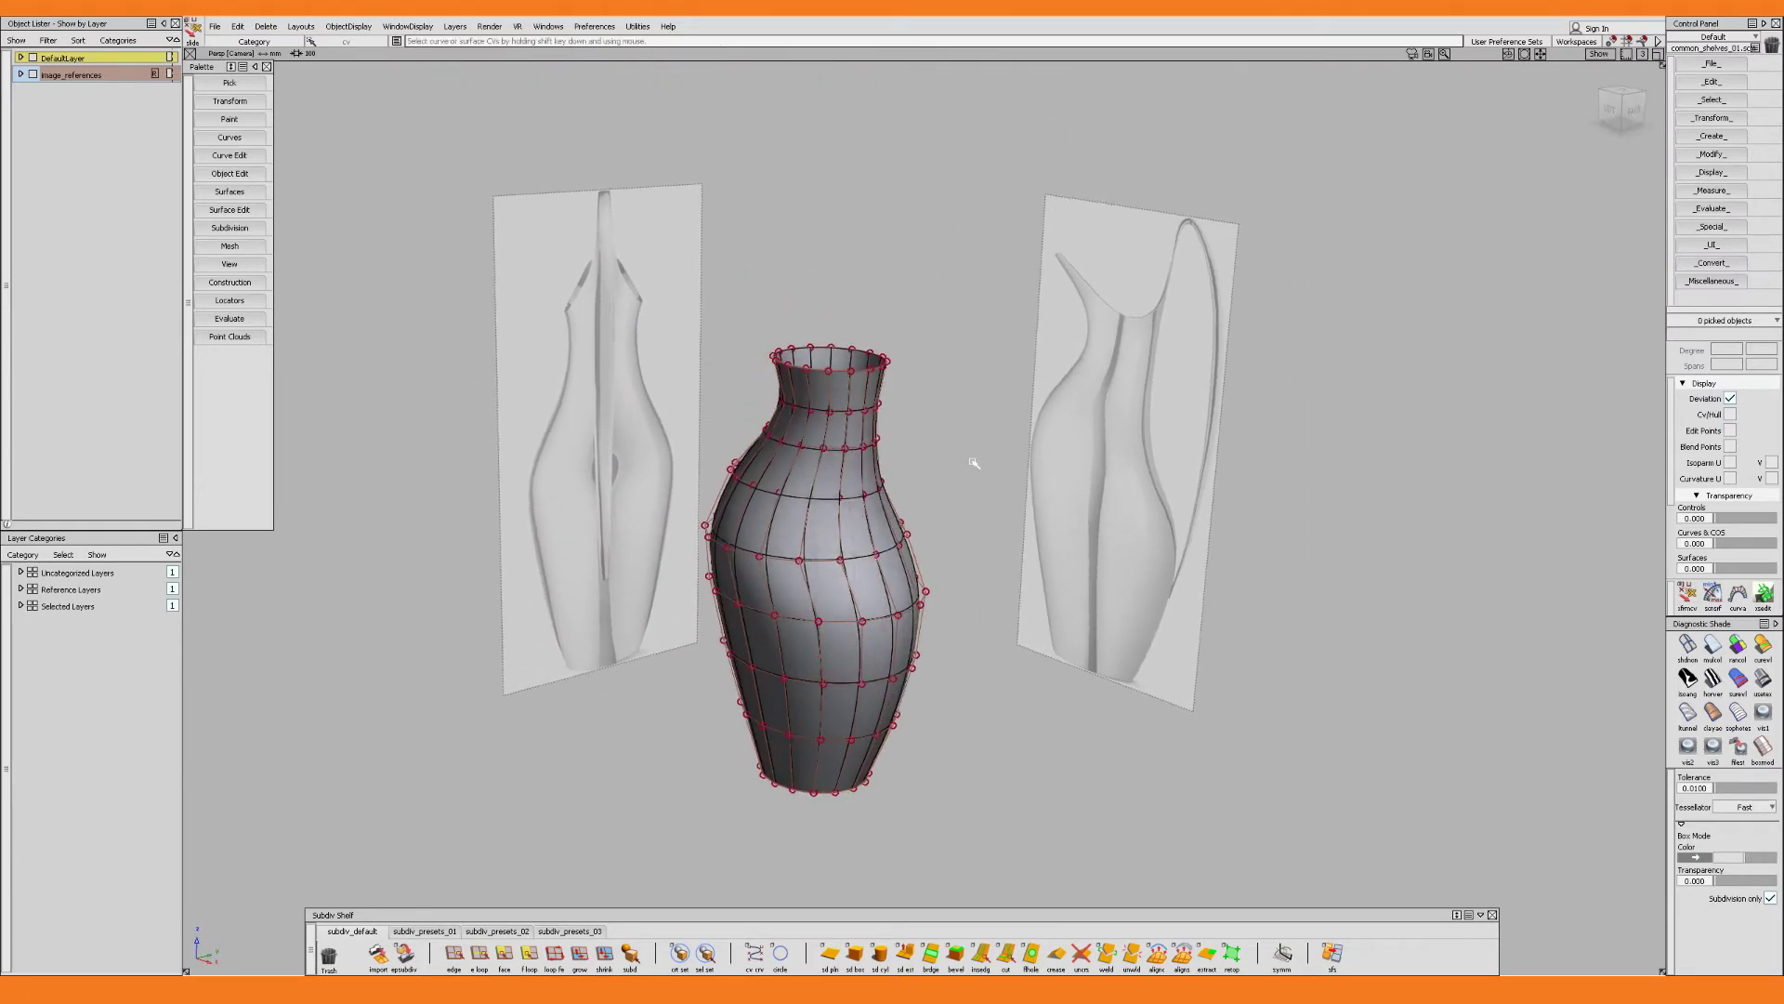
{"action": "key", "text": "alt+m"}
{"action": "left_click_drag", "start_coordinate": [1178, 562], "coordinate": [1022, 486], "text": "alt+shift"}
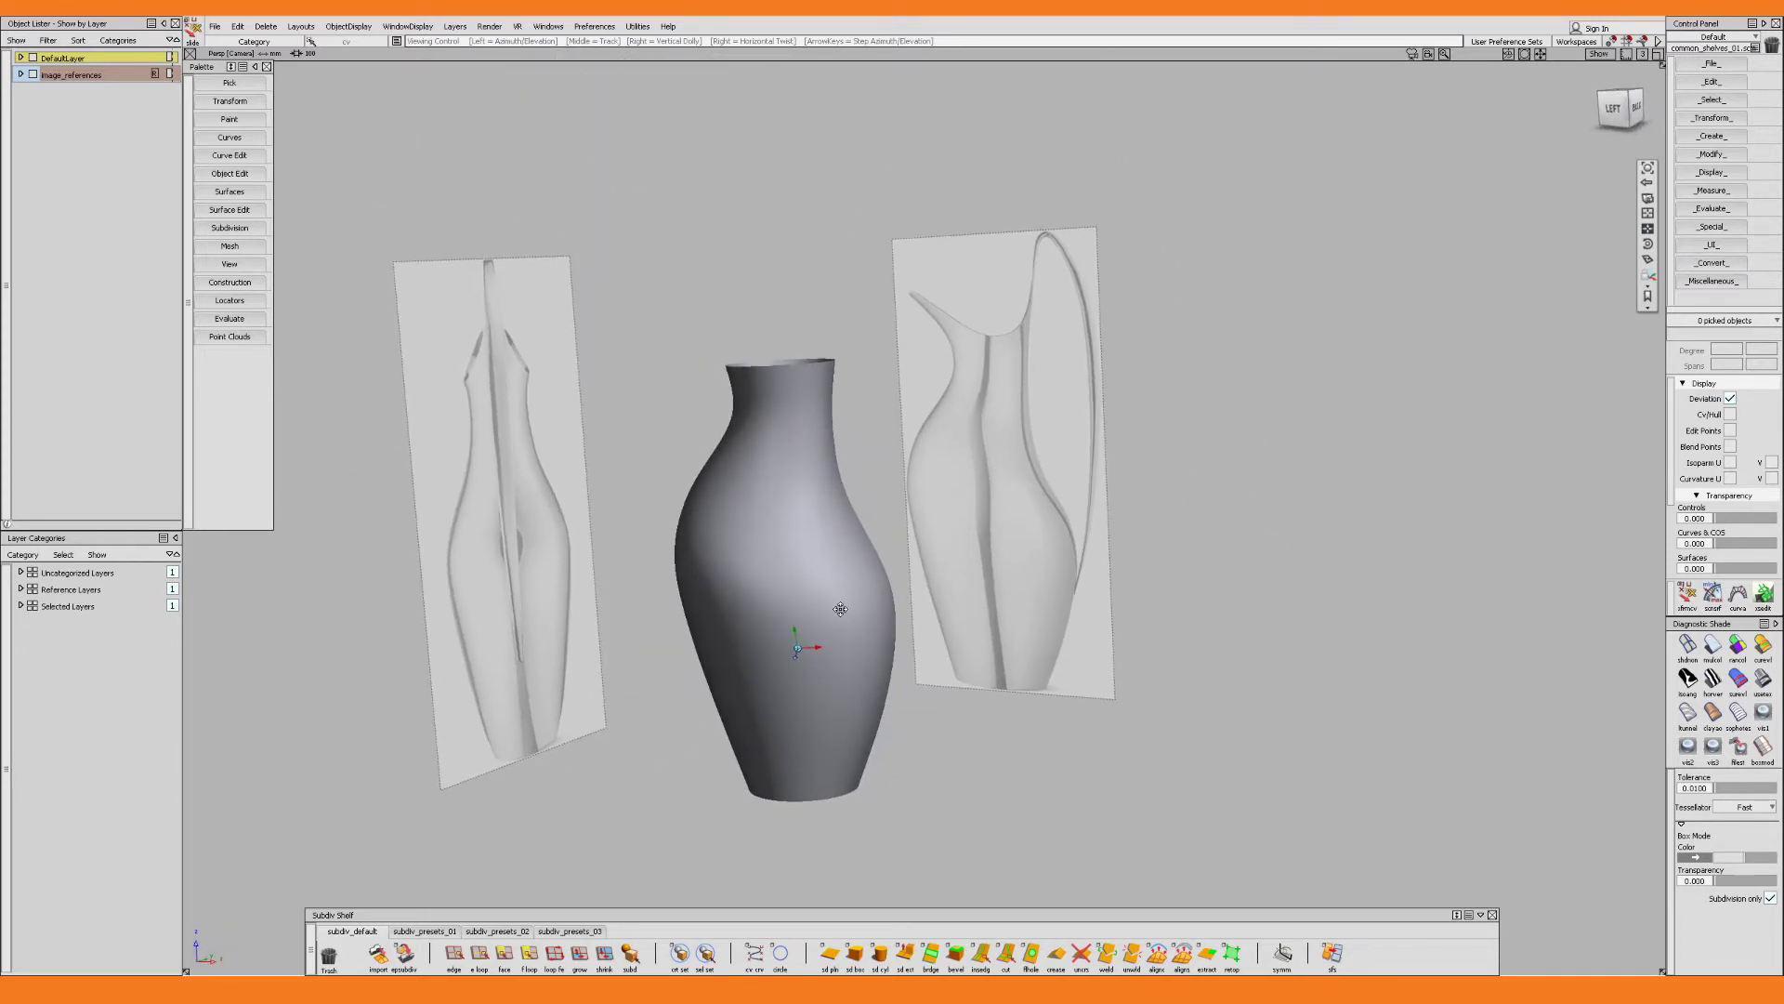
Show the wireframe and vertices again, and fill the hole at the bottom edge loop in Single Face mode
{"action": "key", "text": "alt+t"}
{"action": "left_click", "coordinate": [800, 738], "text": "alt+shift"}
{"action": "middle_click_drag", "start_coordinate": [806, 800], "coordinate": [818, 560], "text": "alt+shift"}
{"action": "left_click", "coordinate": [831, 559], "text": "alt+shift"}
{"action": "right_click_drag", "start_coordinate": [839, 624], "coordinate": [832, 577], "text": "alt+shift"}
{"action": "left_click_drag", "start_coordinate": [832, 576], "coordinate": [849, 370], "text": "alt+shift"}
{"action": "left_click", "coordinate": [819, 654], "text": "ctrl+shift"}
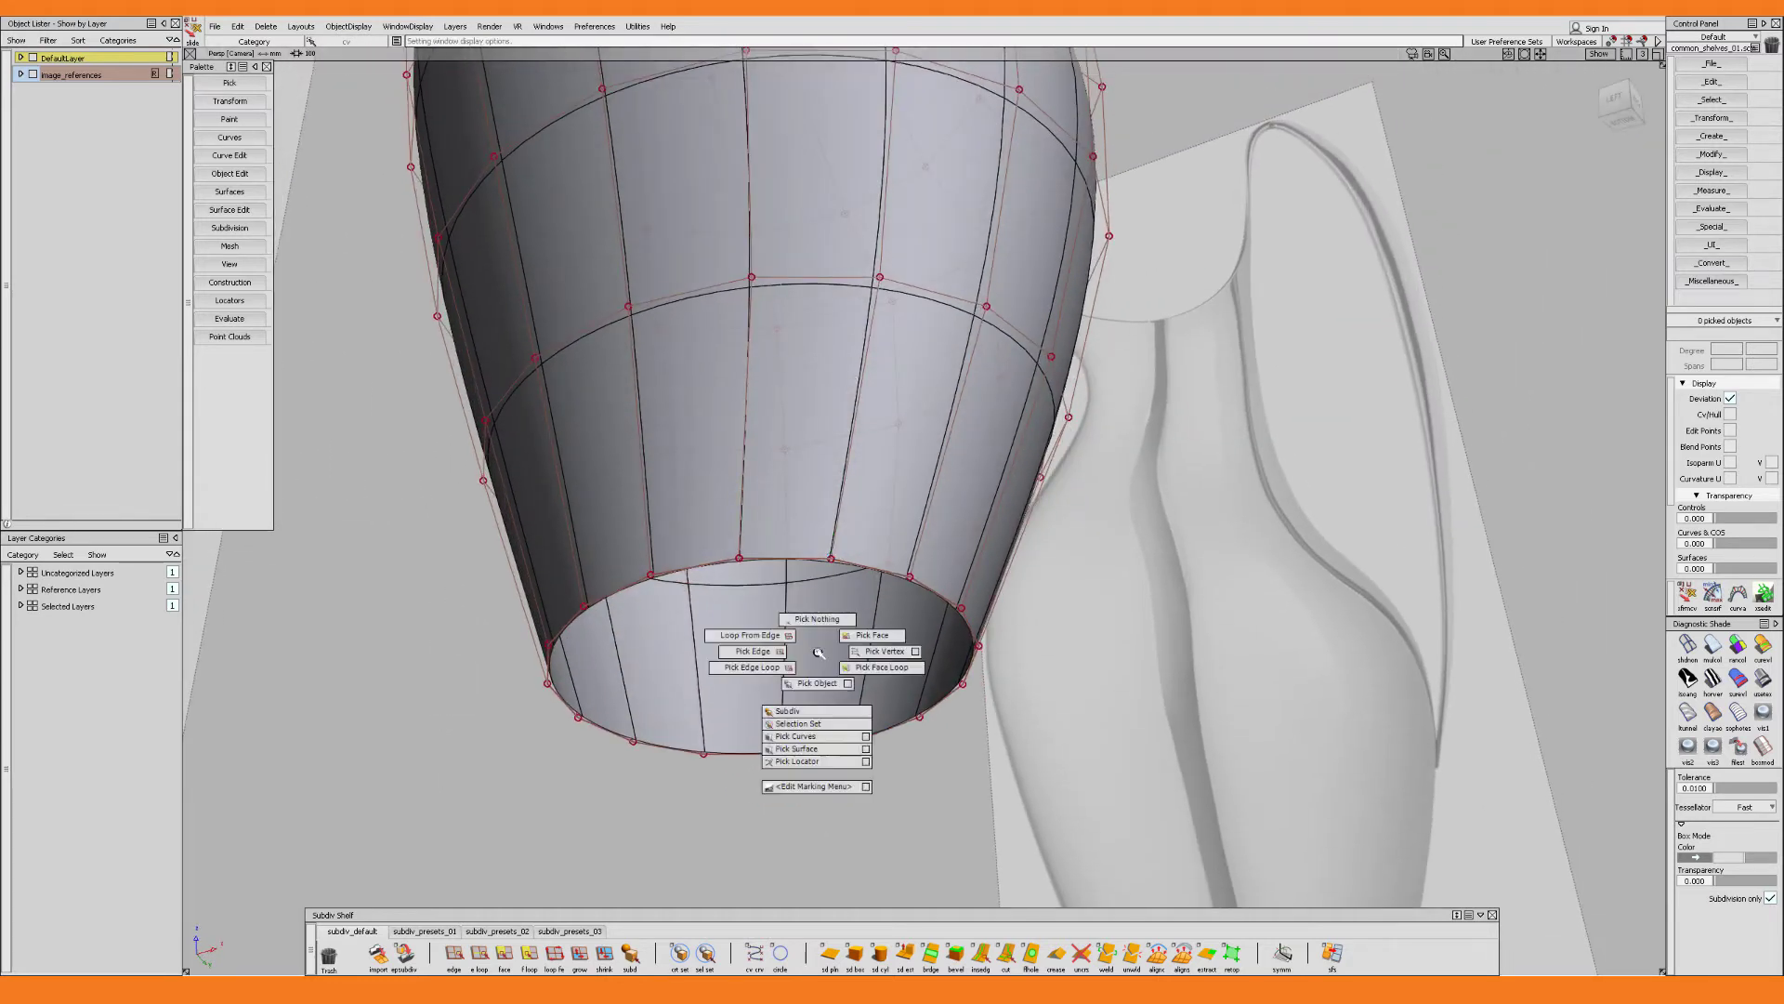
{"action": "left_click", "coordinate": [767, 670]}
{"action": "left_click", "coordinate": [830, 778]}
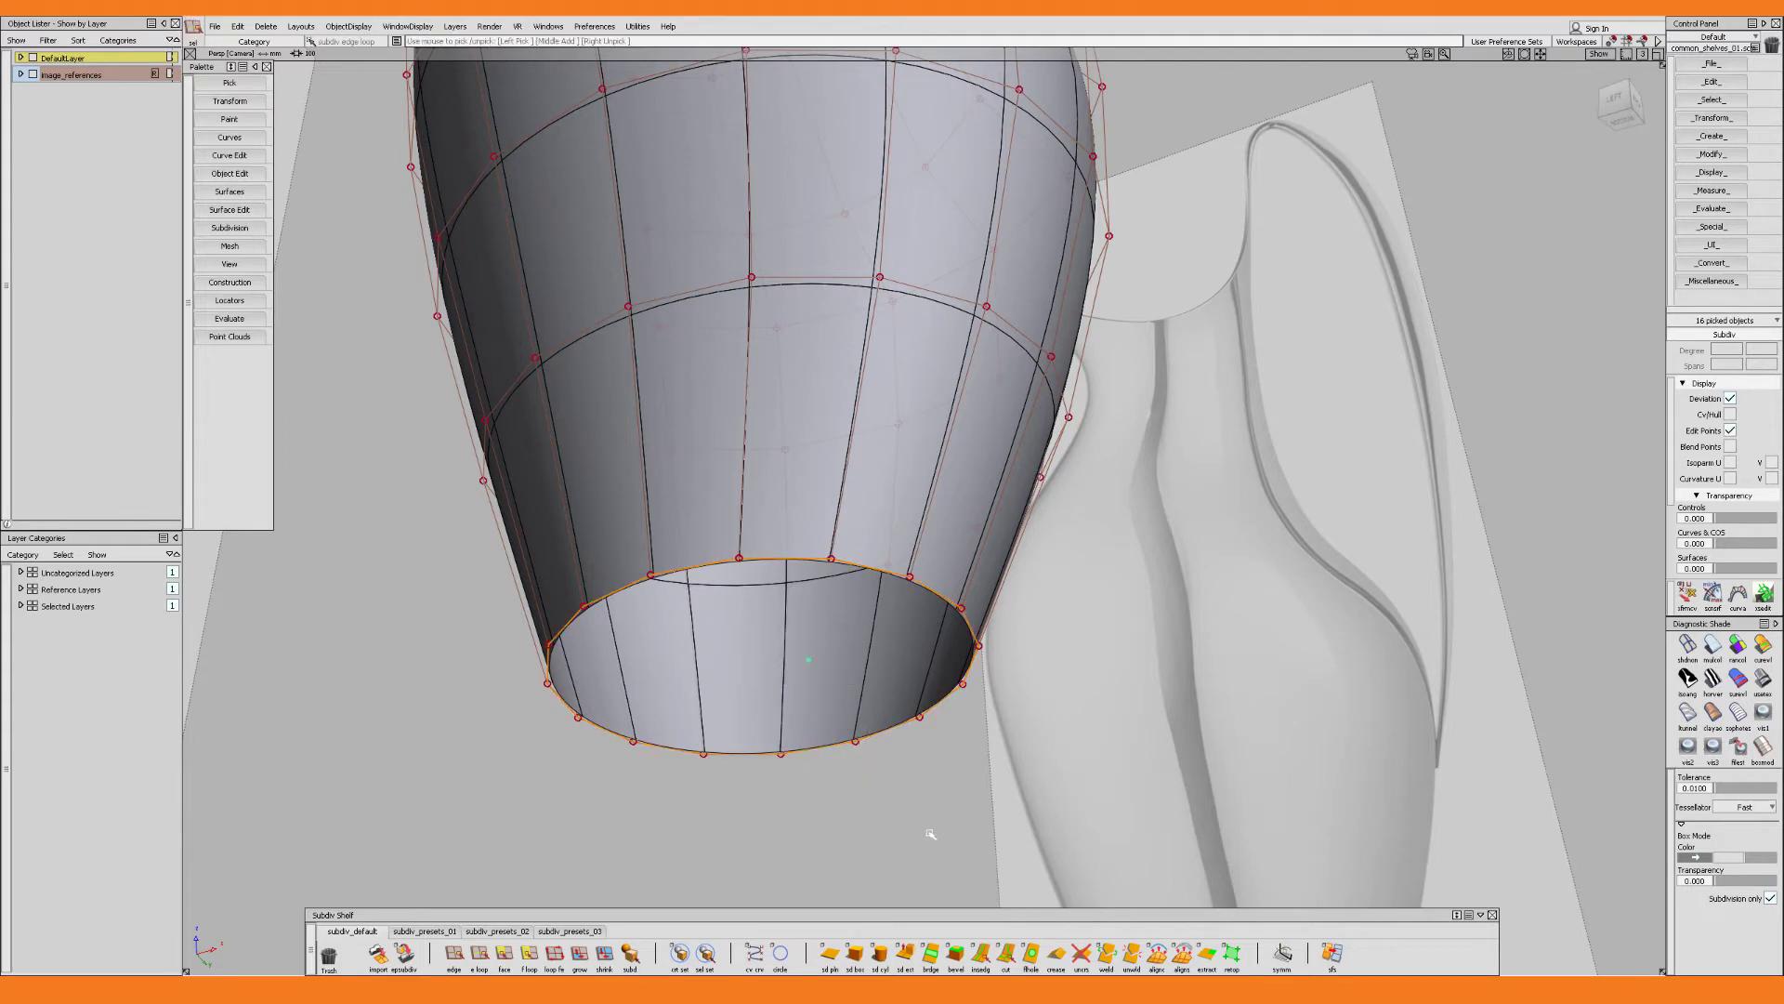
{"action": "left_click", "coordinate": [1031, 953]}
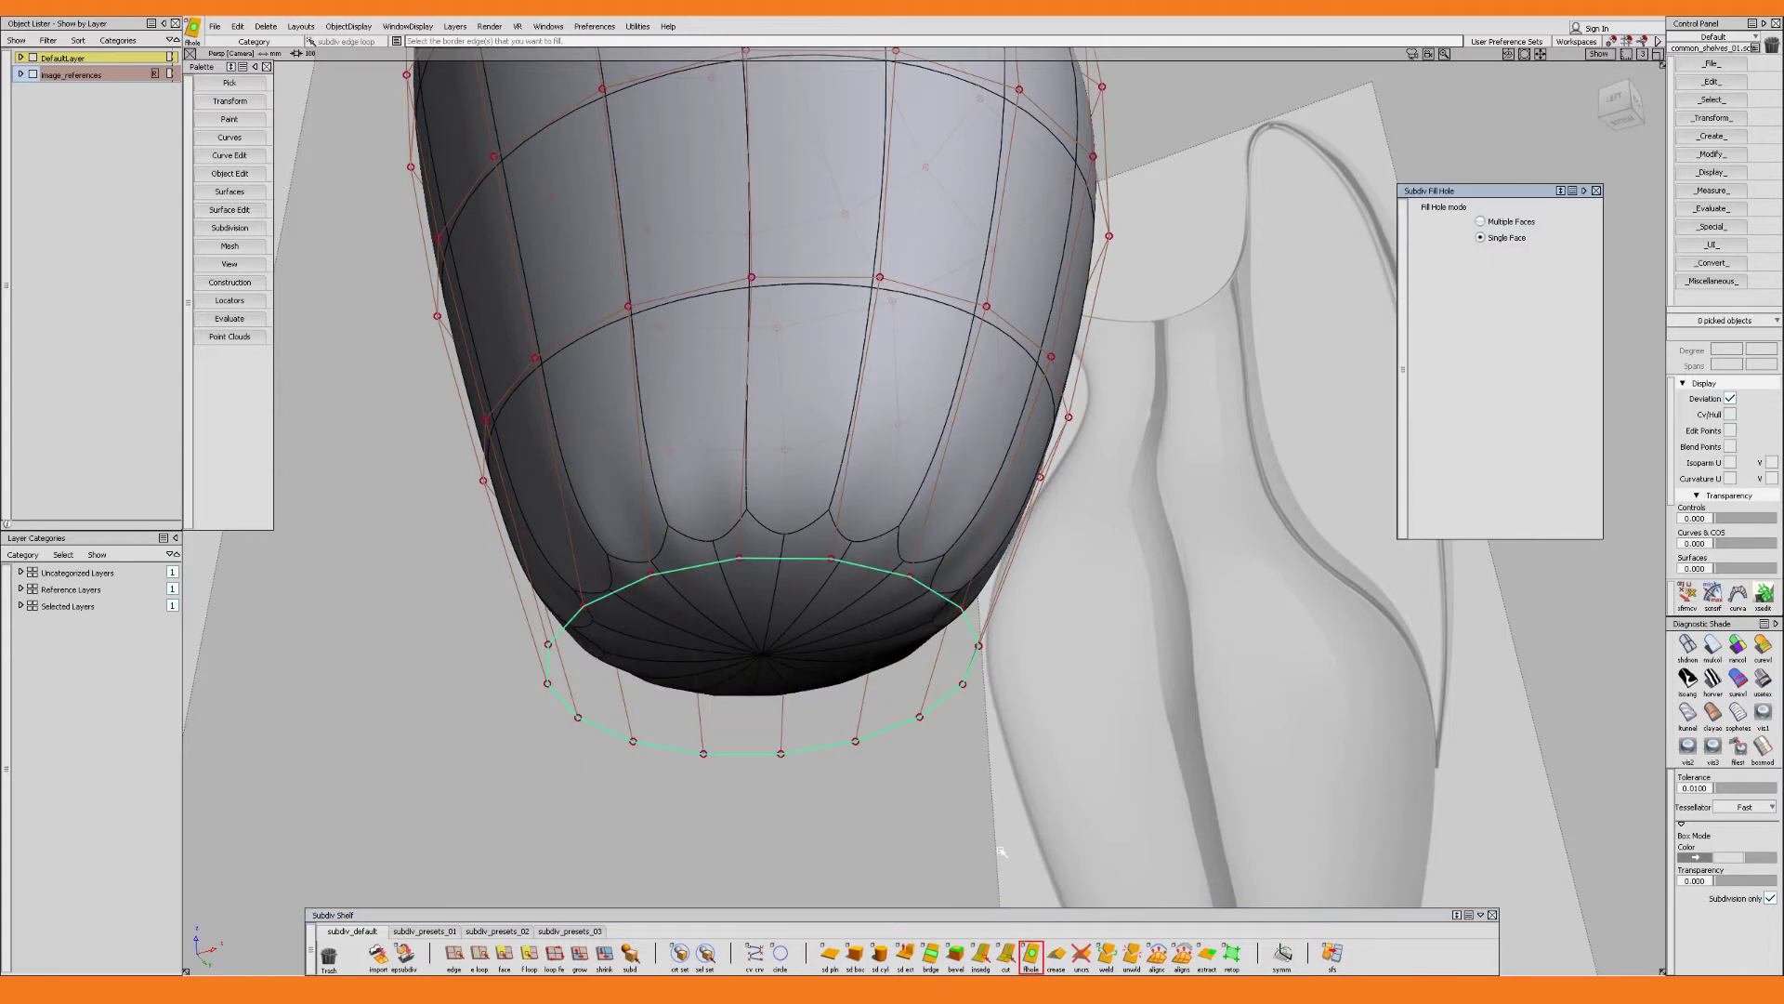
{"action": "left_click_drag", "start_coordinate": [758, 679], "coordinate": [755, 652], "text": "alt+shift"}
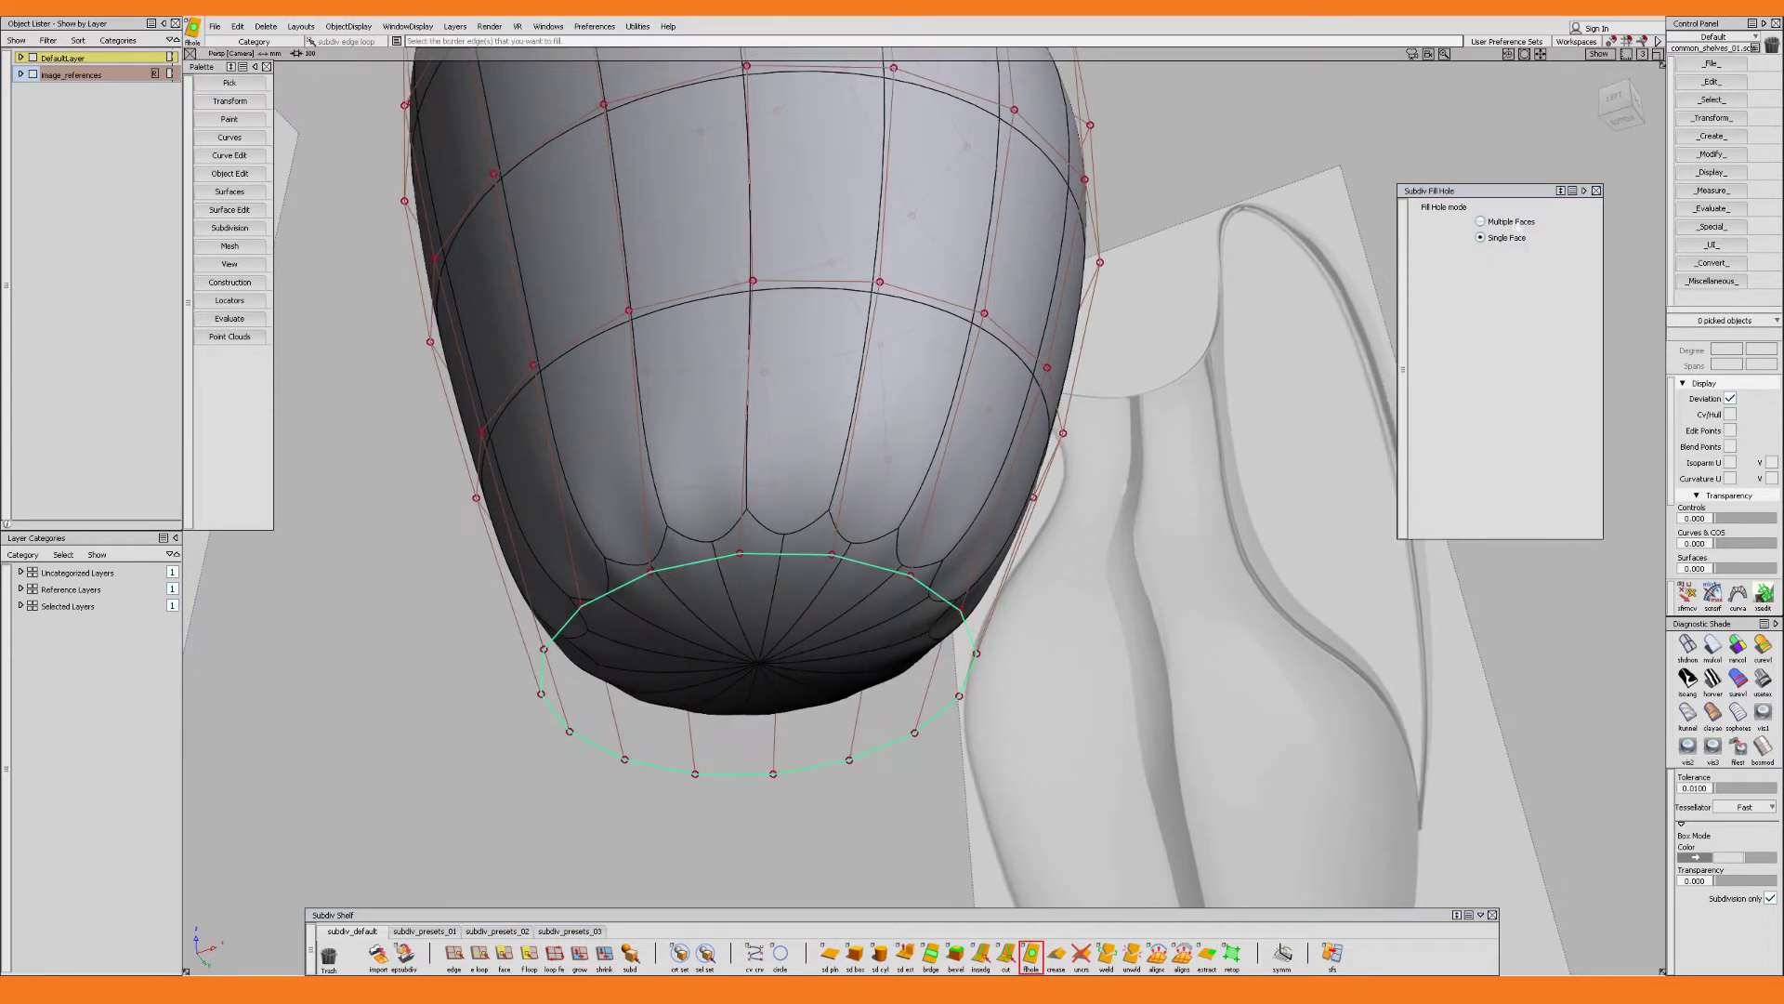
{"action": "left_click_drag", "start_coordinate": [849, 562], "coordinate": [864, 535], "text": "alt+shift"}
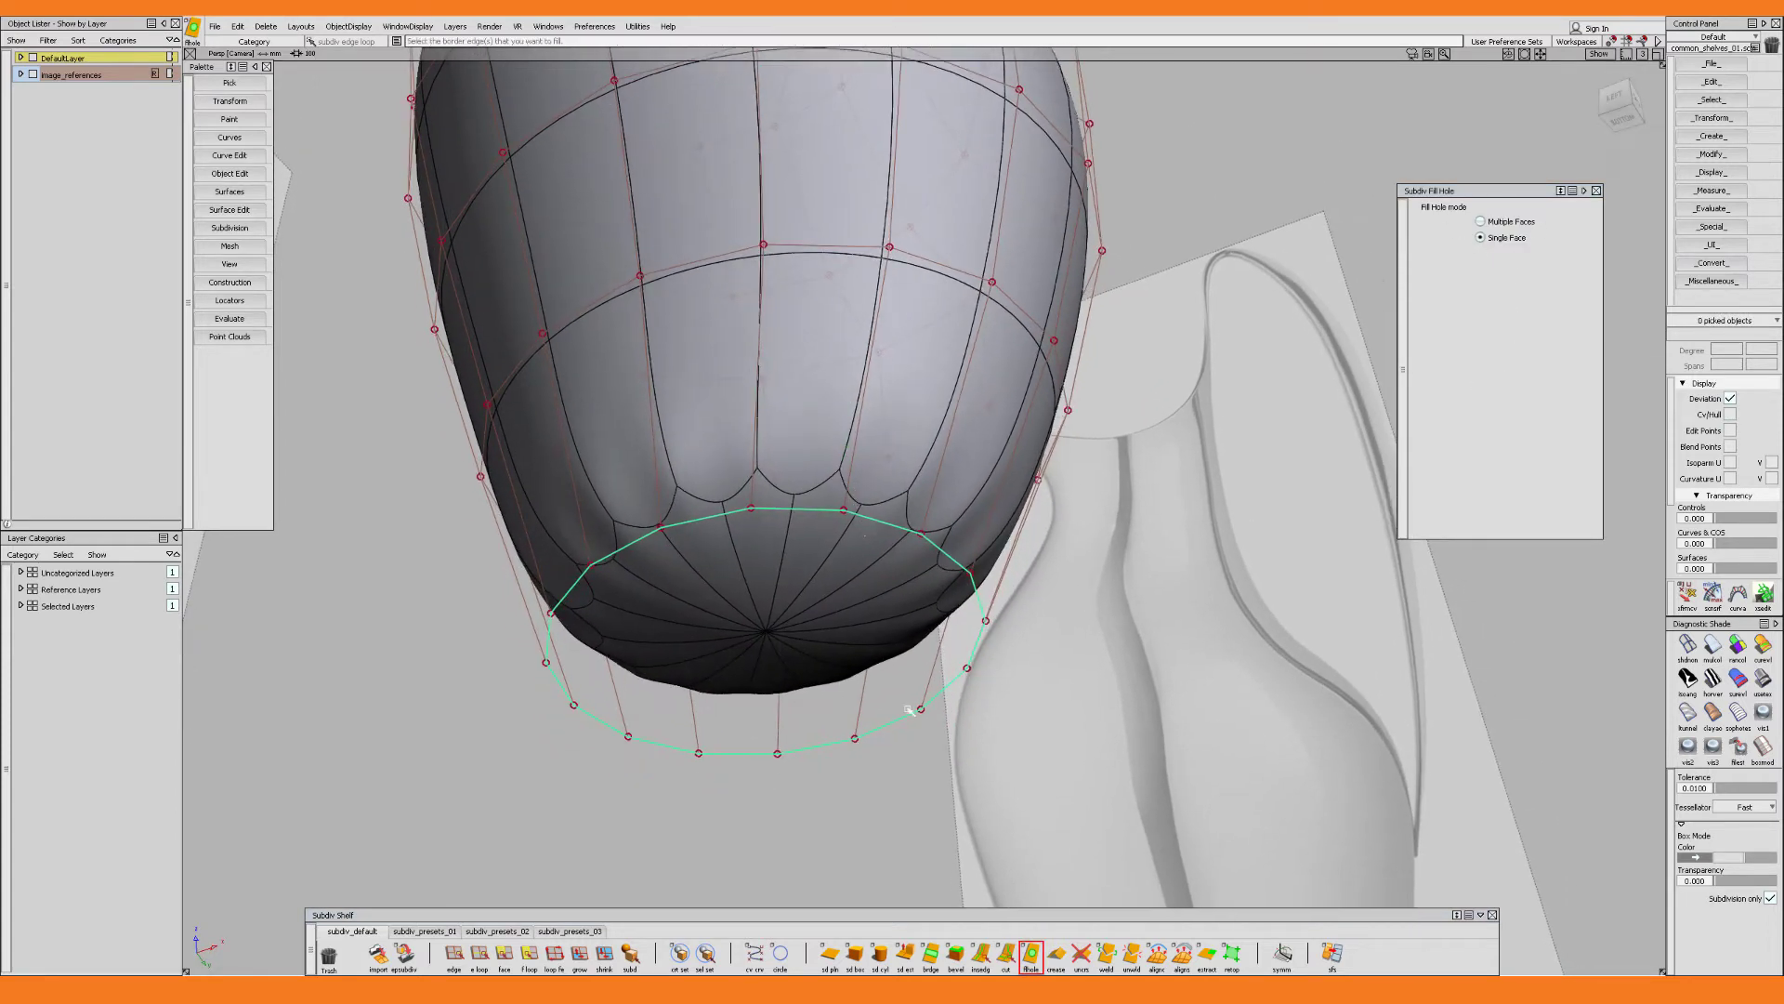
Use Subdiv Multicut to make two crossing cuts through the centre of the base face between opposite rim vertices
{"action": "left_click", "coordinate": [1006, 952]}
{"action": "left_click_drag", "start_coordinate": [737, 737], "coordinate": [730, 561], "text": "alt+shift"}
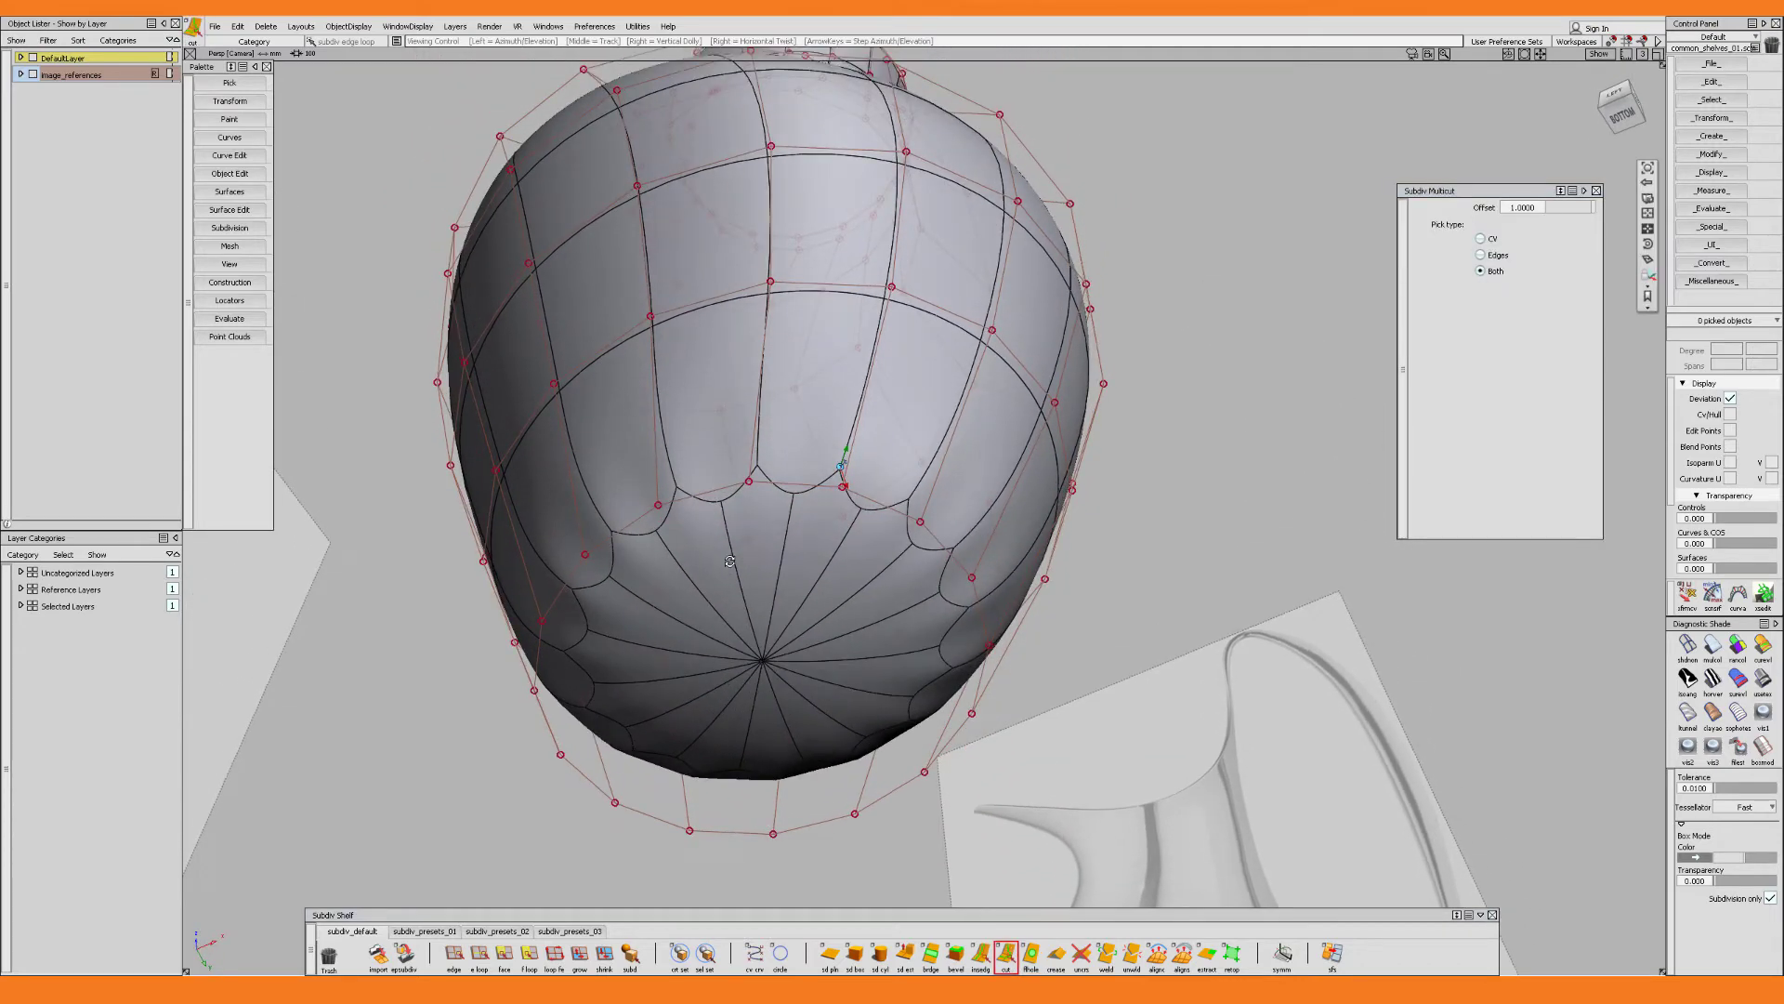
{"action": "left_click", "coordinate": [557, 758]}
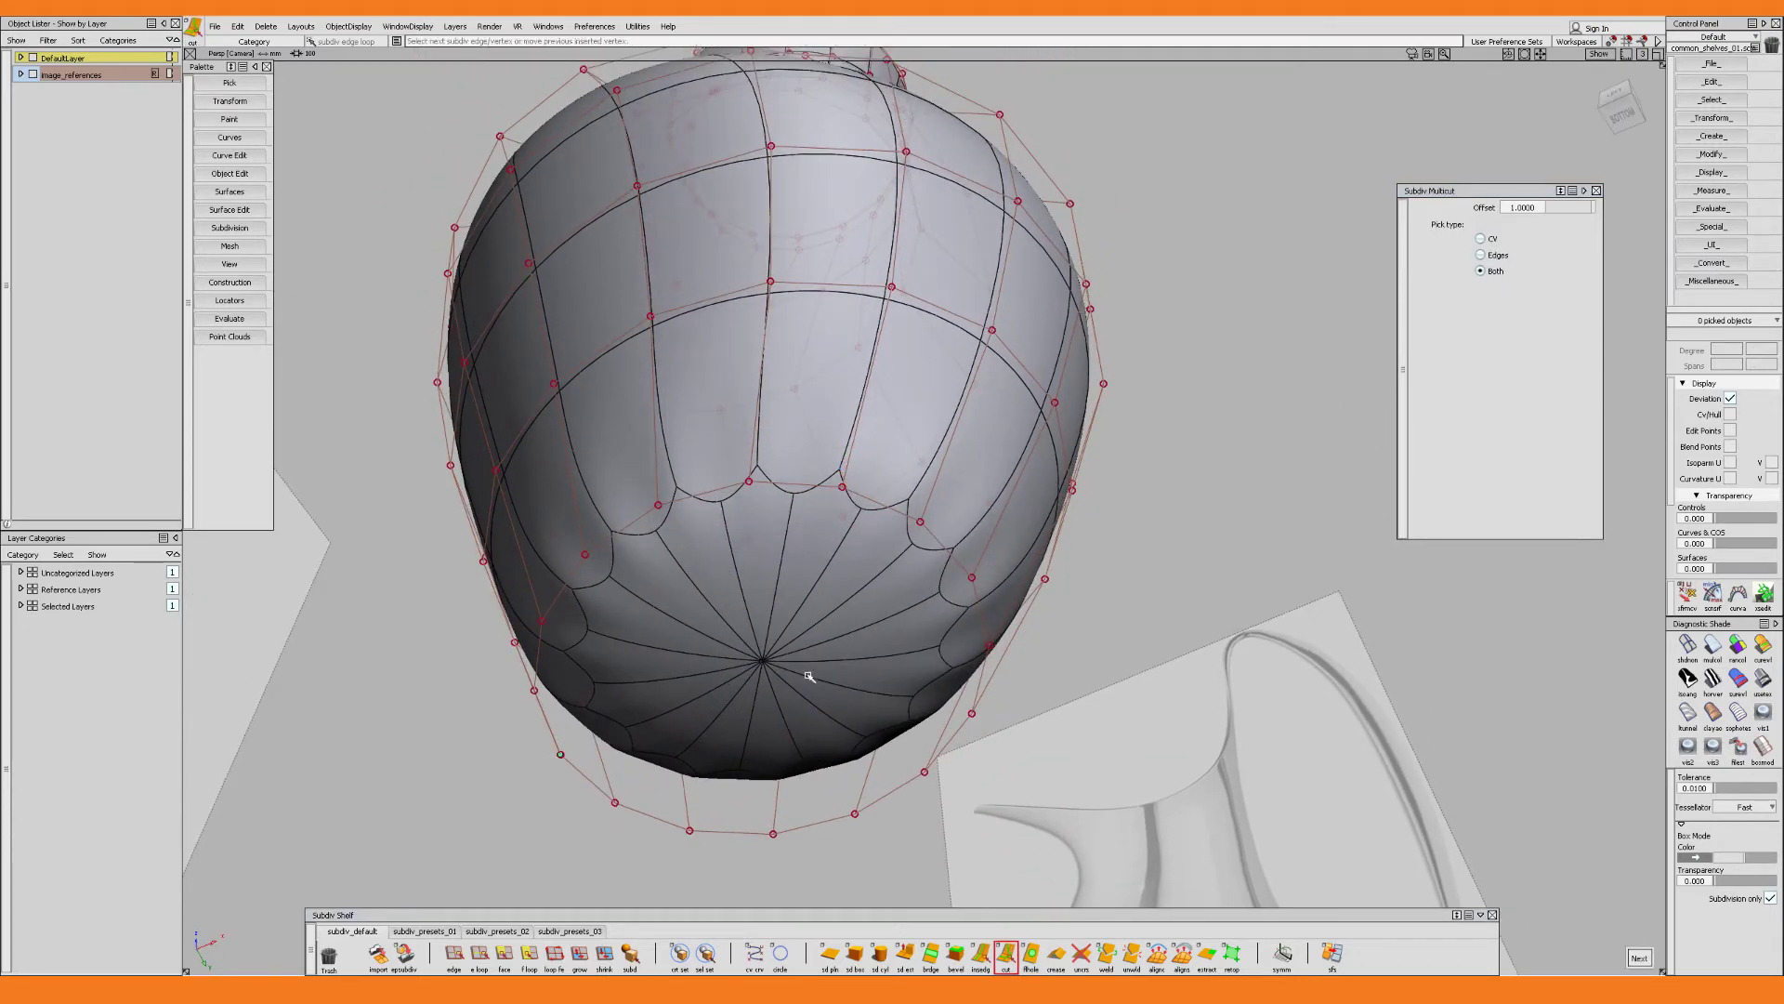
{"action": "left_click", "coordinate": [973, 579]}
{"action": "key", "text": "space"}
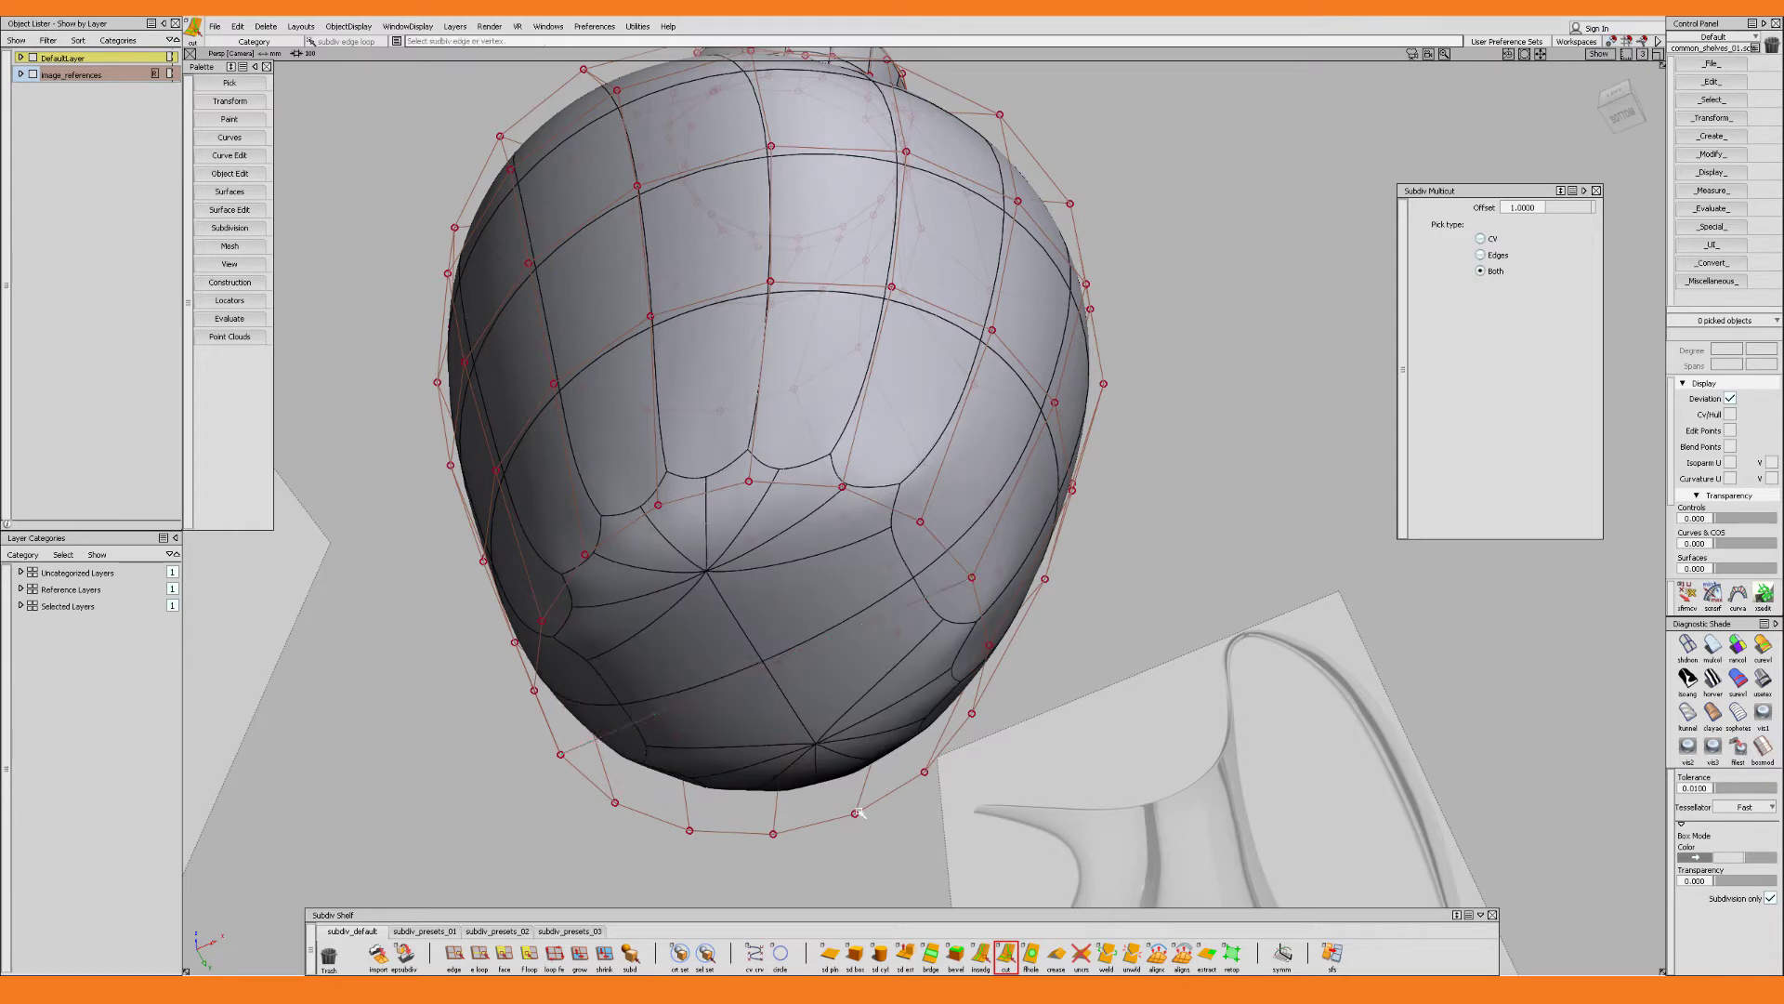
{"action": "left_click", "coordinate": [660, 507]}
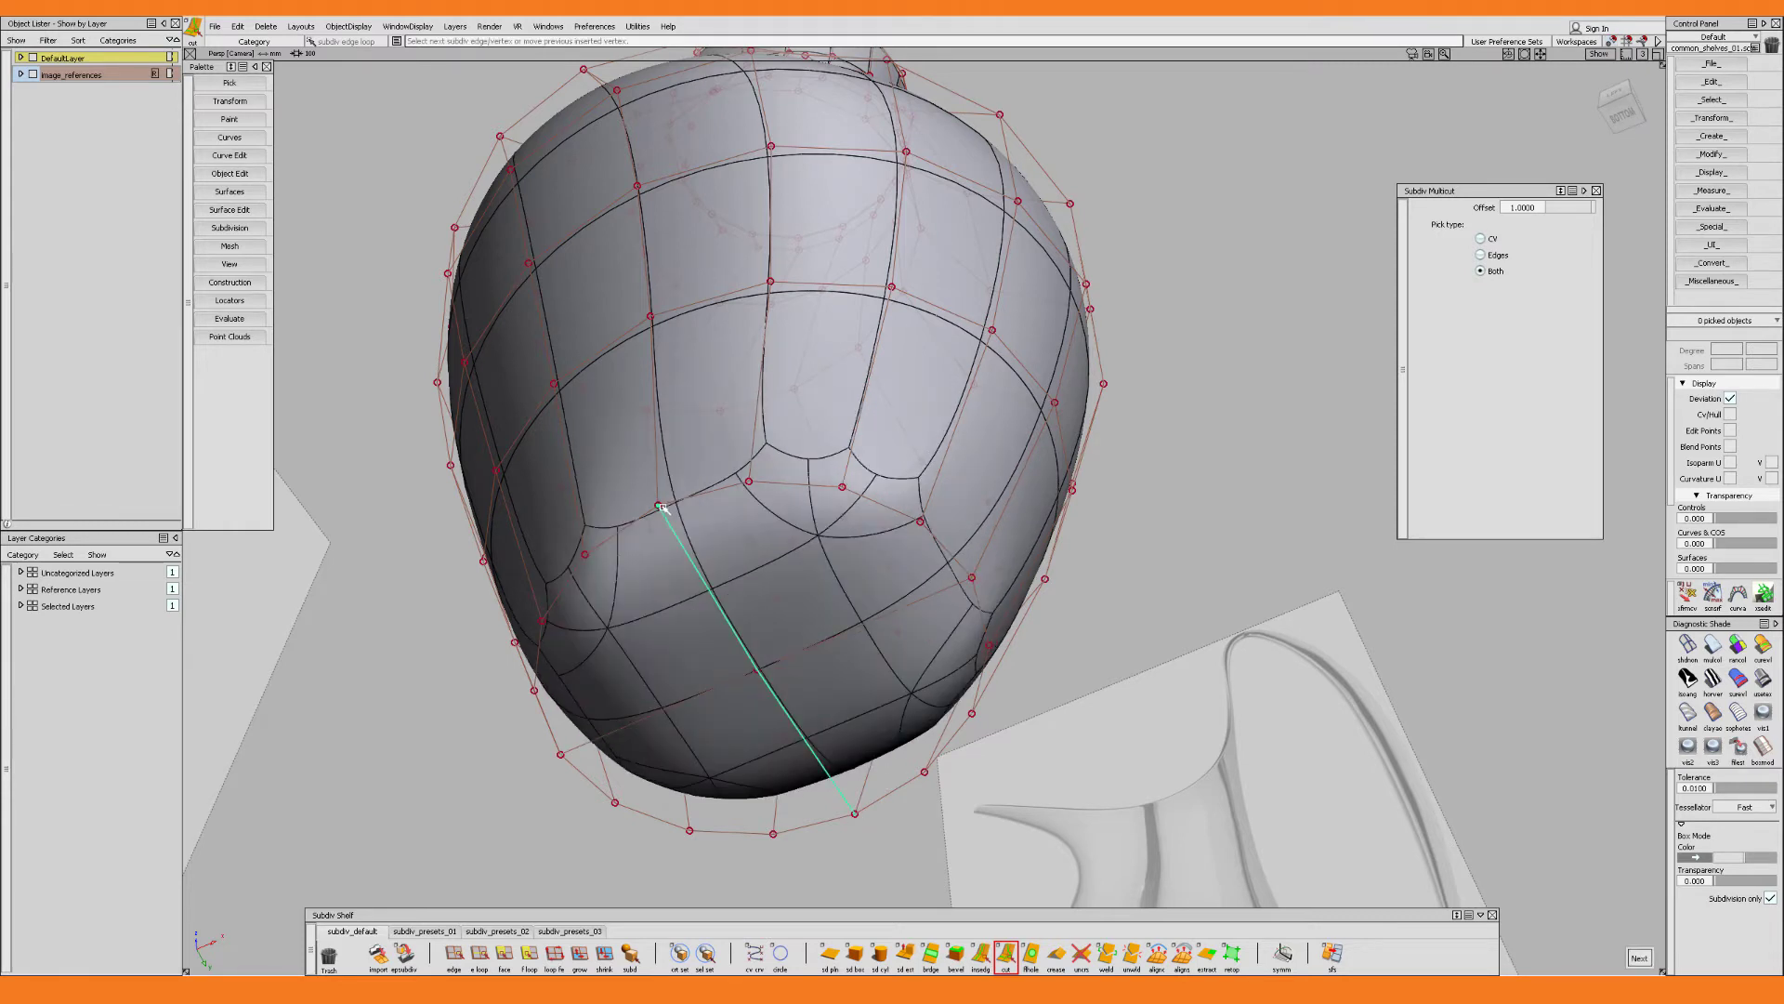
{"action": "key", "text": "space"}
Cut the base twice more between rim vertices, parallel to the first cut and on either side of it
{"action": "left_click", "coordinate": [534, 688]}
{"action": "left_click", "coordinate": [912, 525]}
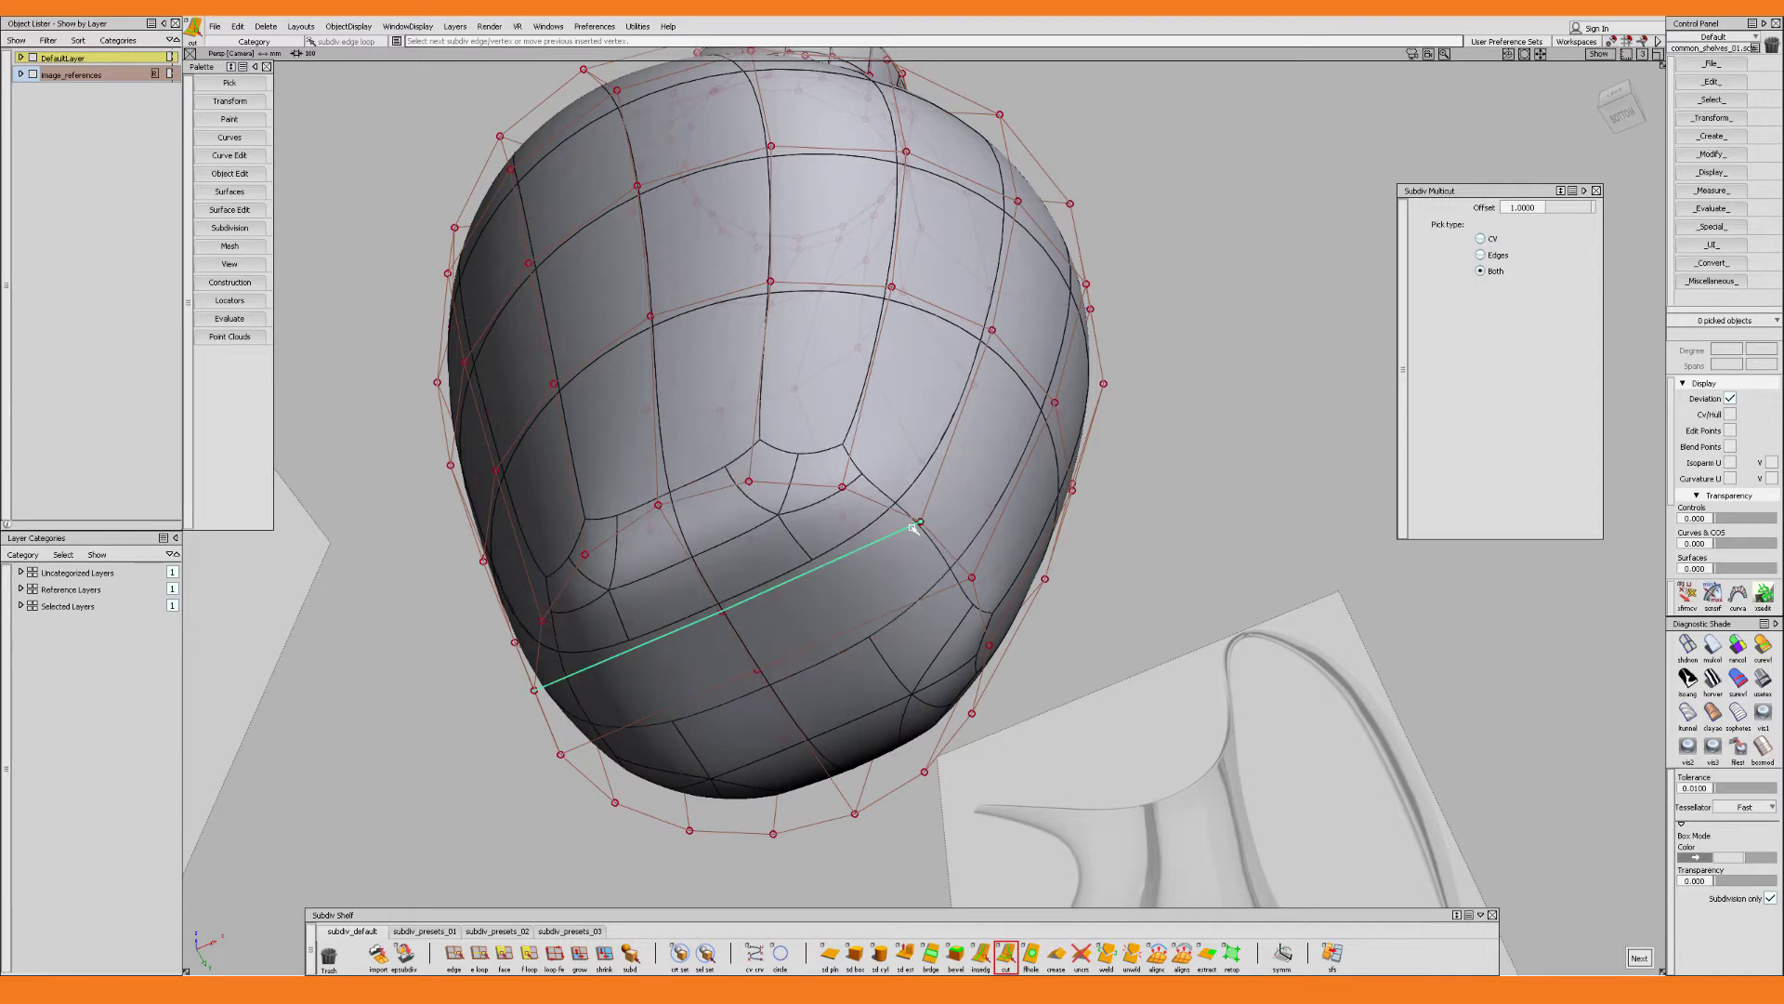
{"action": "key", "text": "space"}
{"action": "left_click", "coordinate": [985, 641]}
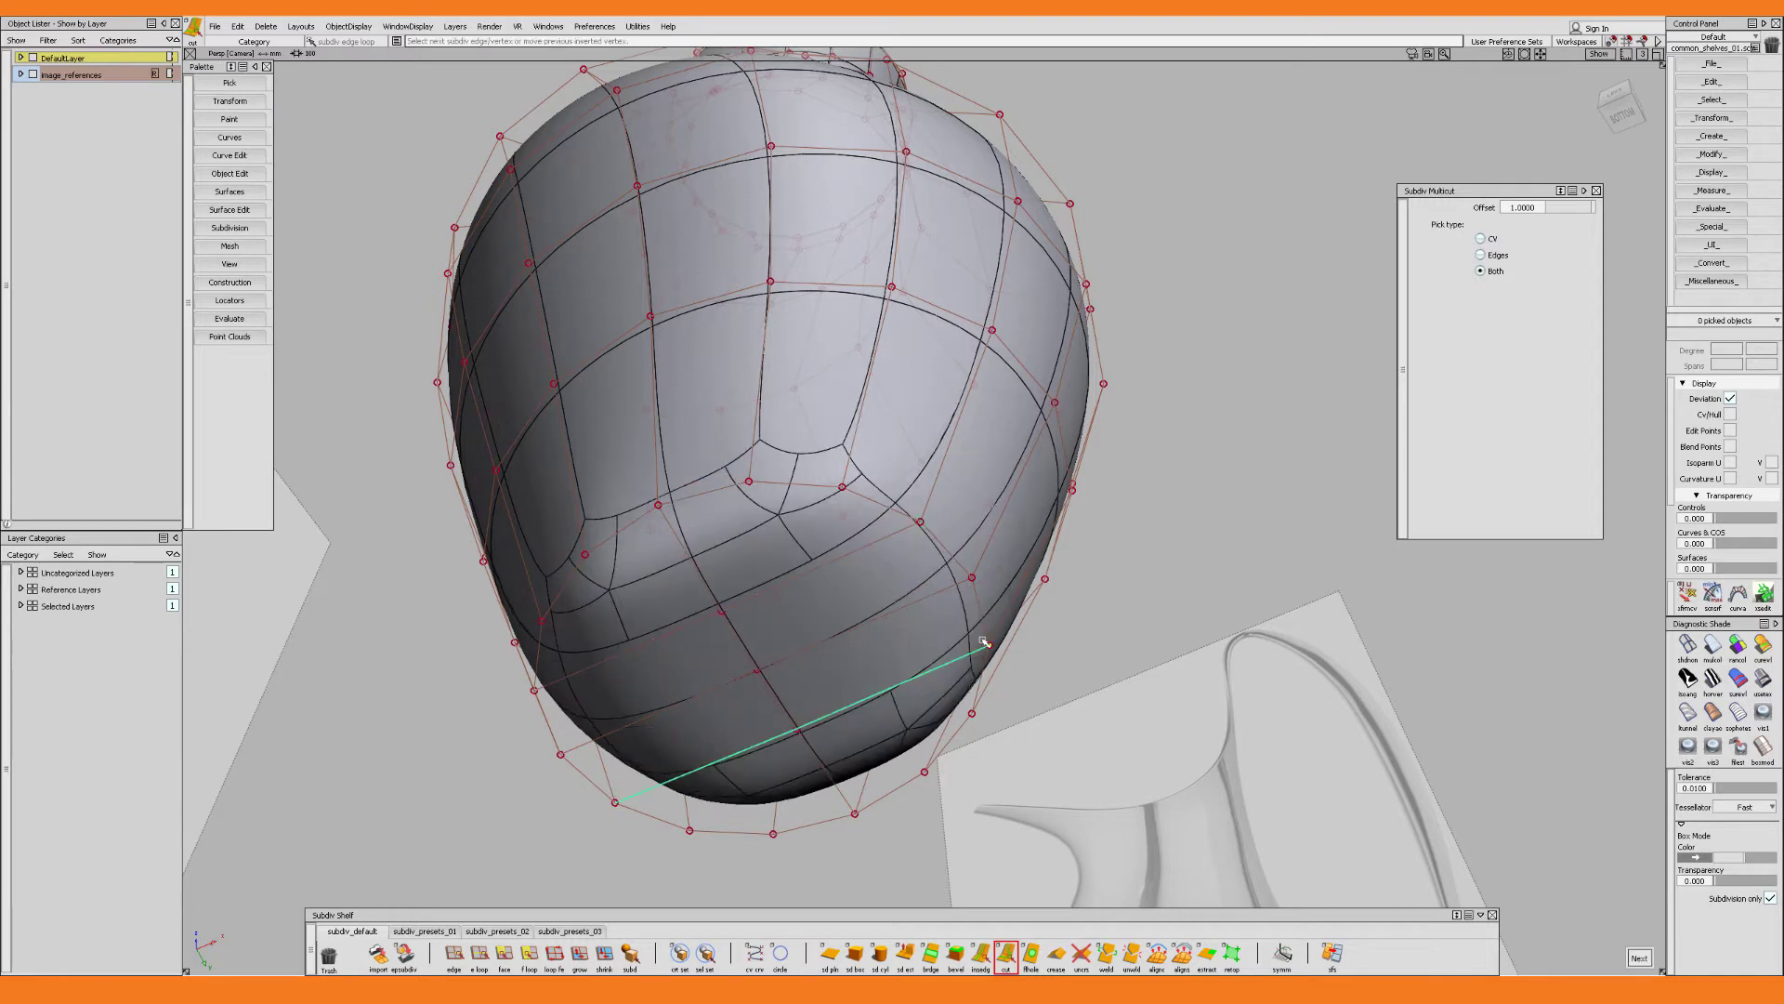
{"action": "key", "text": "space"}
Complete the base's grid with two cuts between rim vertices on either side of the second cut, and exit Multicut
{"action": "left_click", "coordinate": [586, 555]}
{"action": "key", "text": "space"}
{"action": "left_click", "coordinate": [750, 482]}
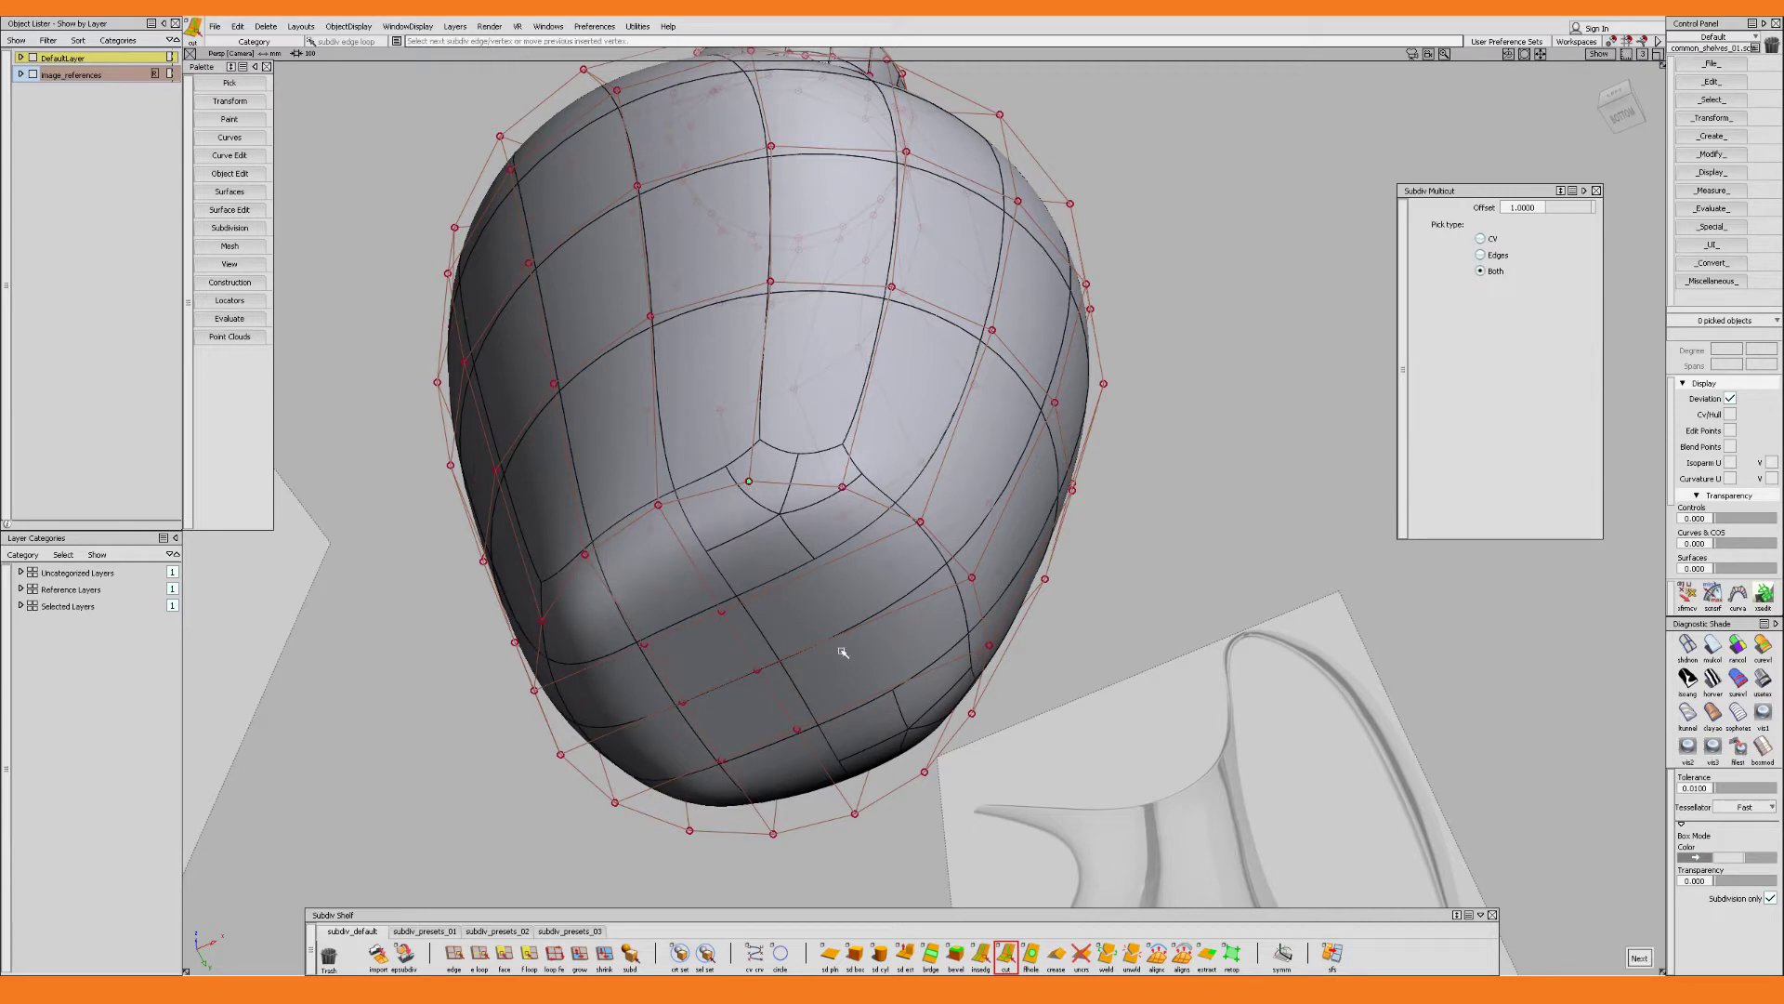
{"action": "left_click", "coordinate": [922, 769]}
{"action": "key", "text": "space"}
{"action": "key", "text": "Escape"}
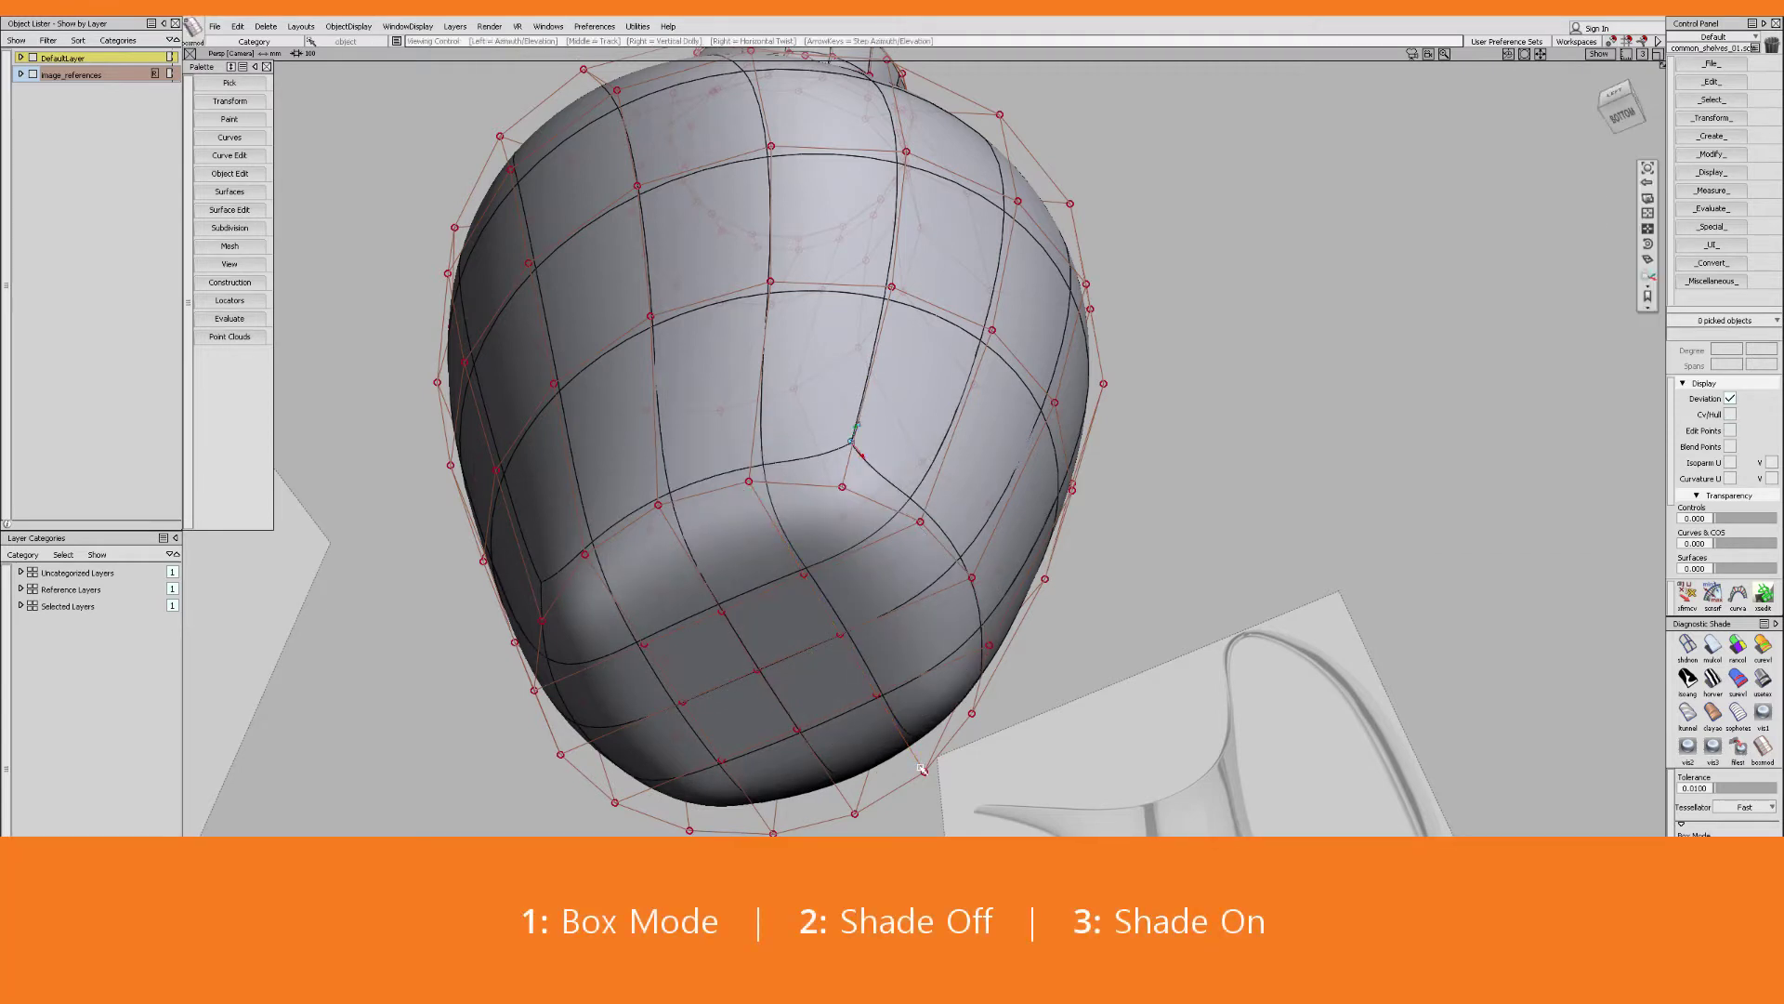
Inspect the capped base in box mode, then as a smooth shaded surface without wireframe
{"action": "key", "text": "1"}
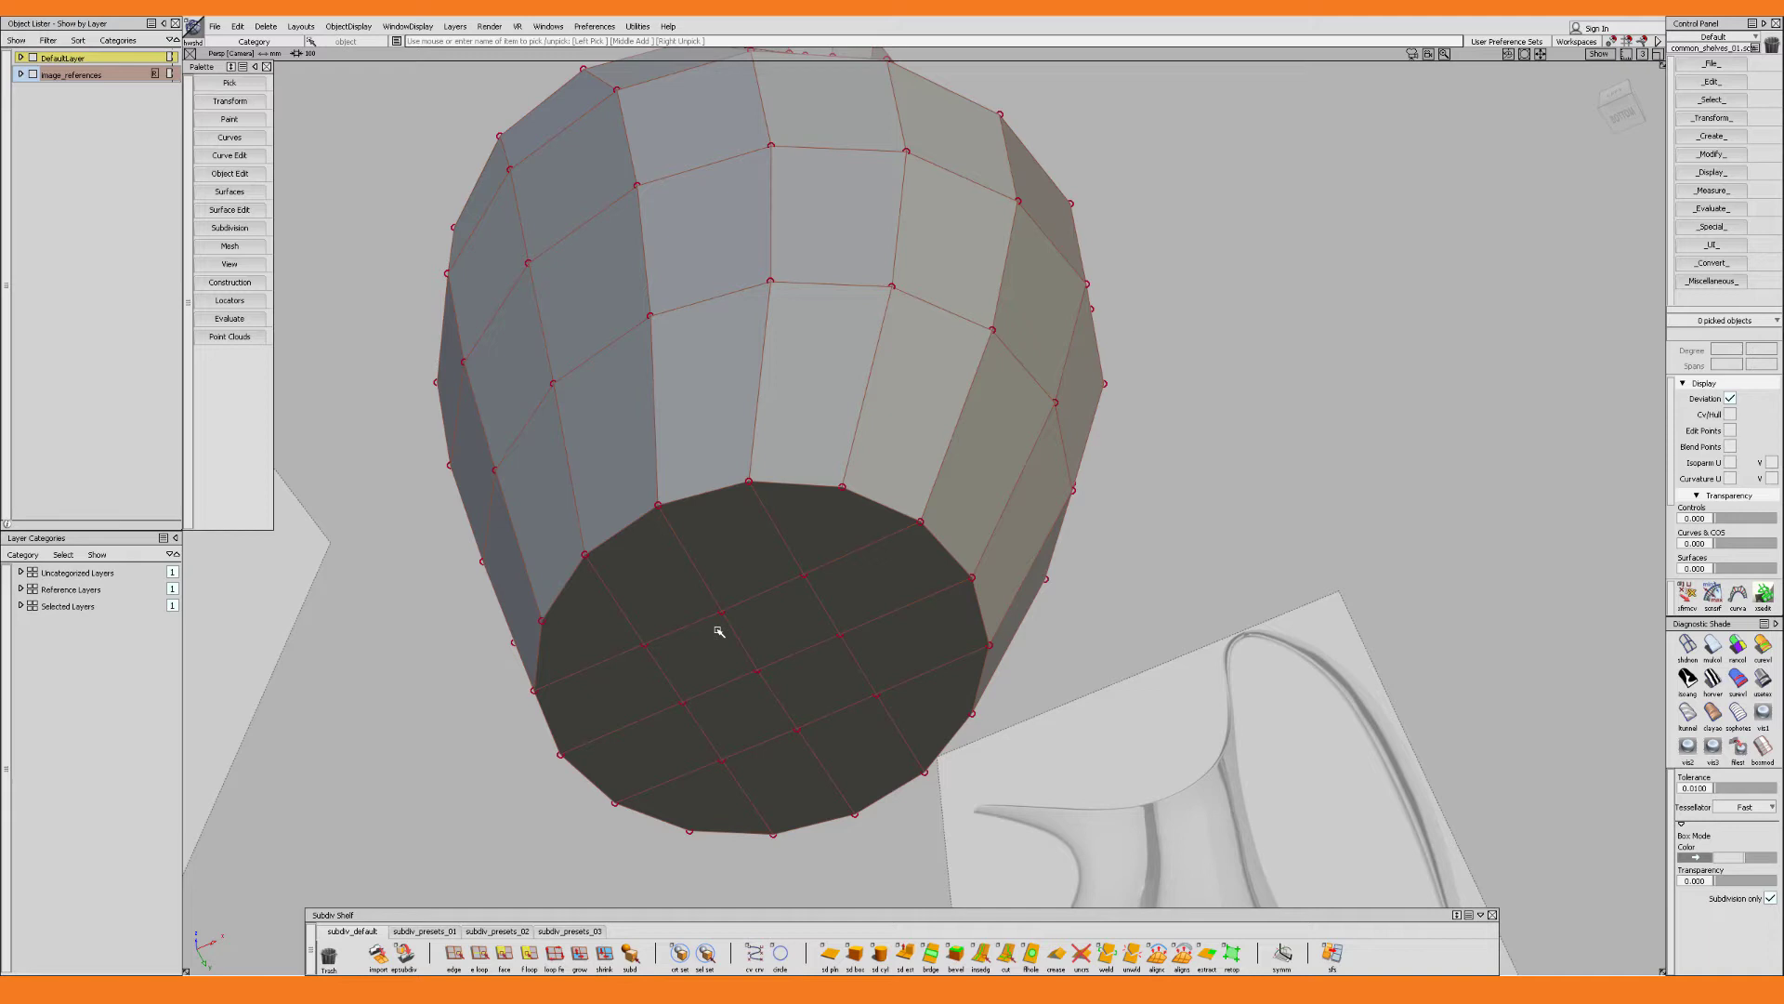
{"action": "key", "text": "3"}
{"action": "left_click_drag", "start_coordinate": [719, 631], "coordinate": [820, 482], "text": "alt+shift"}
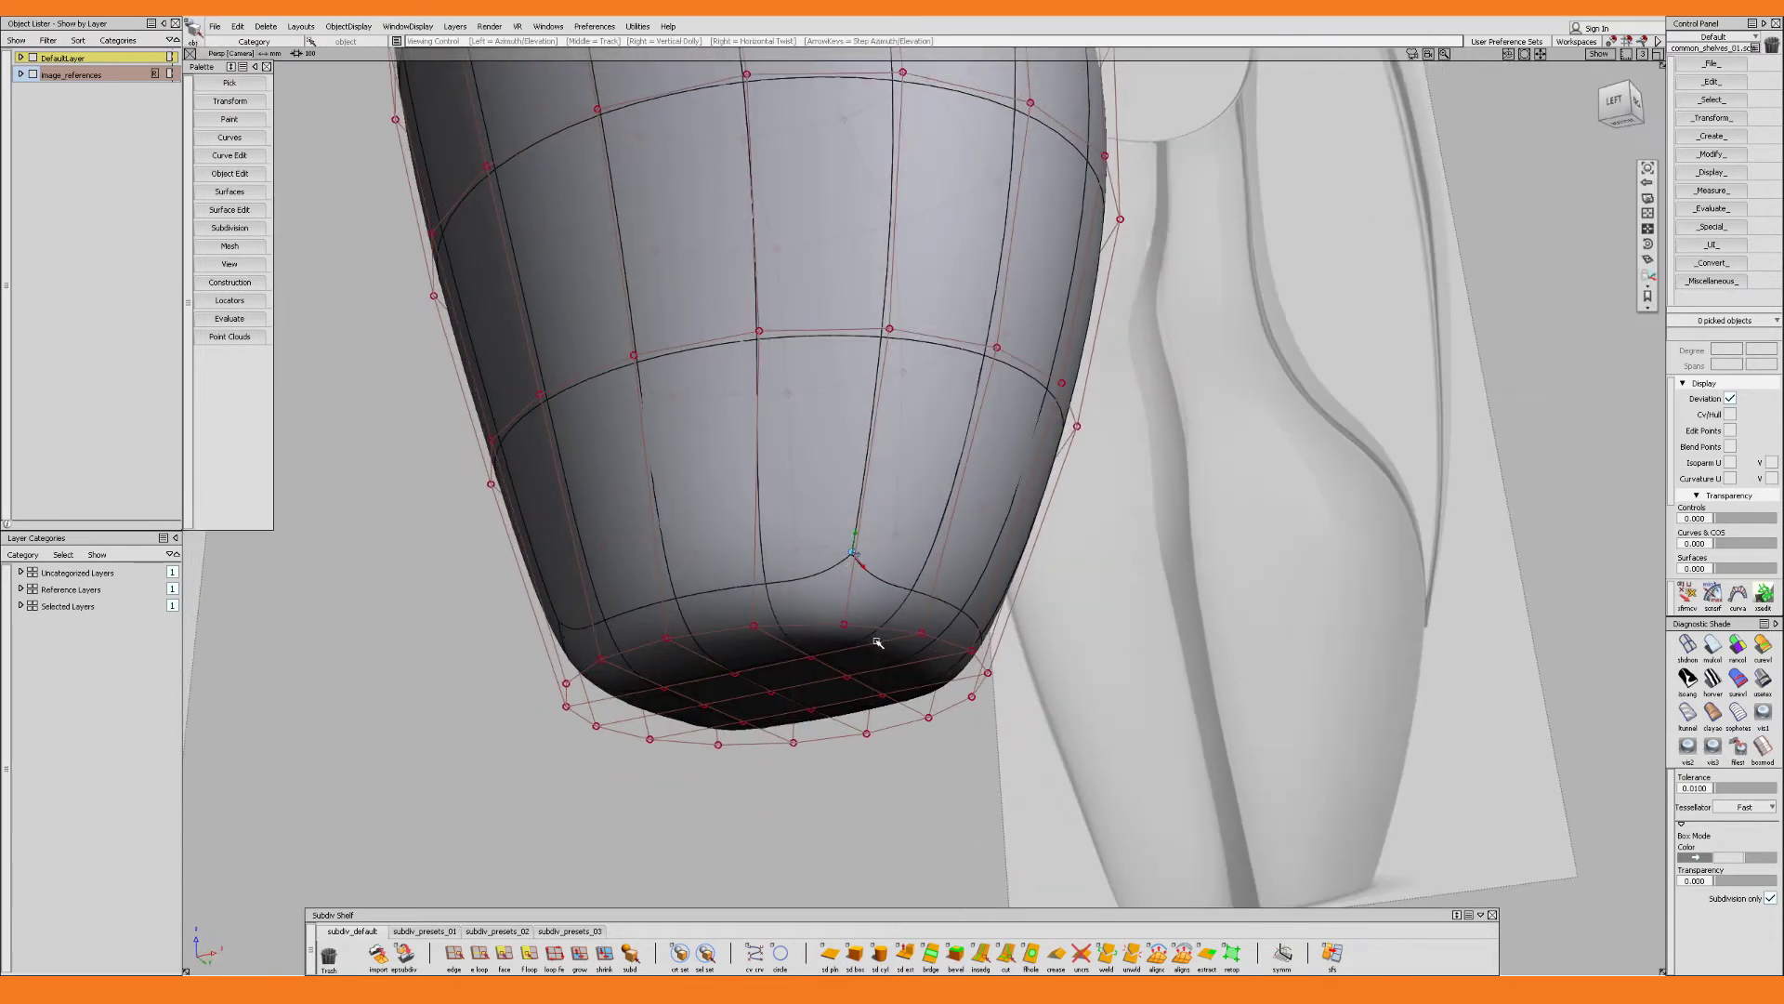
{"action": "right_click_drag", "start_coordinate": [876, 641], "coordinate": [1062, 848], "text": "alt+shift"}
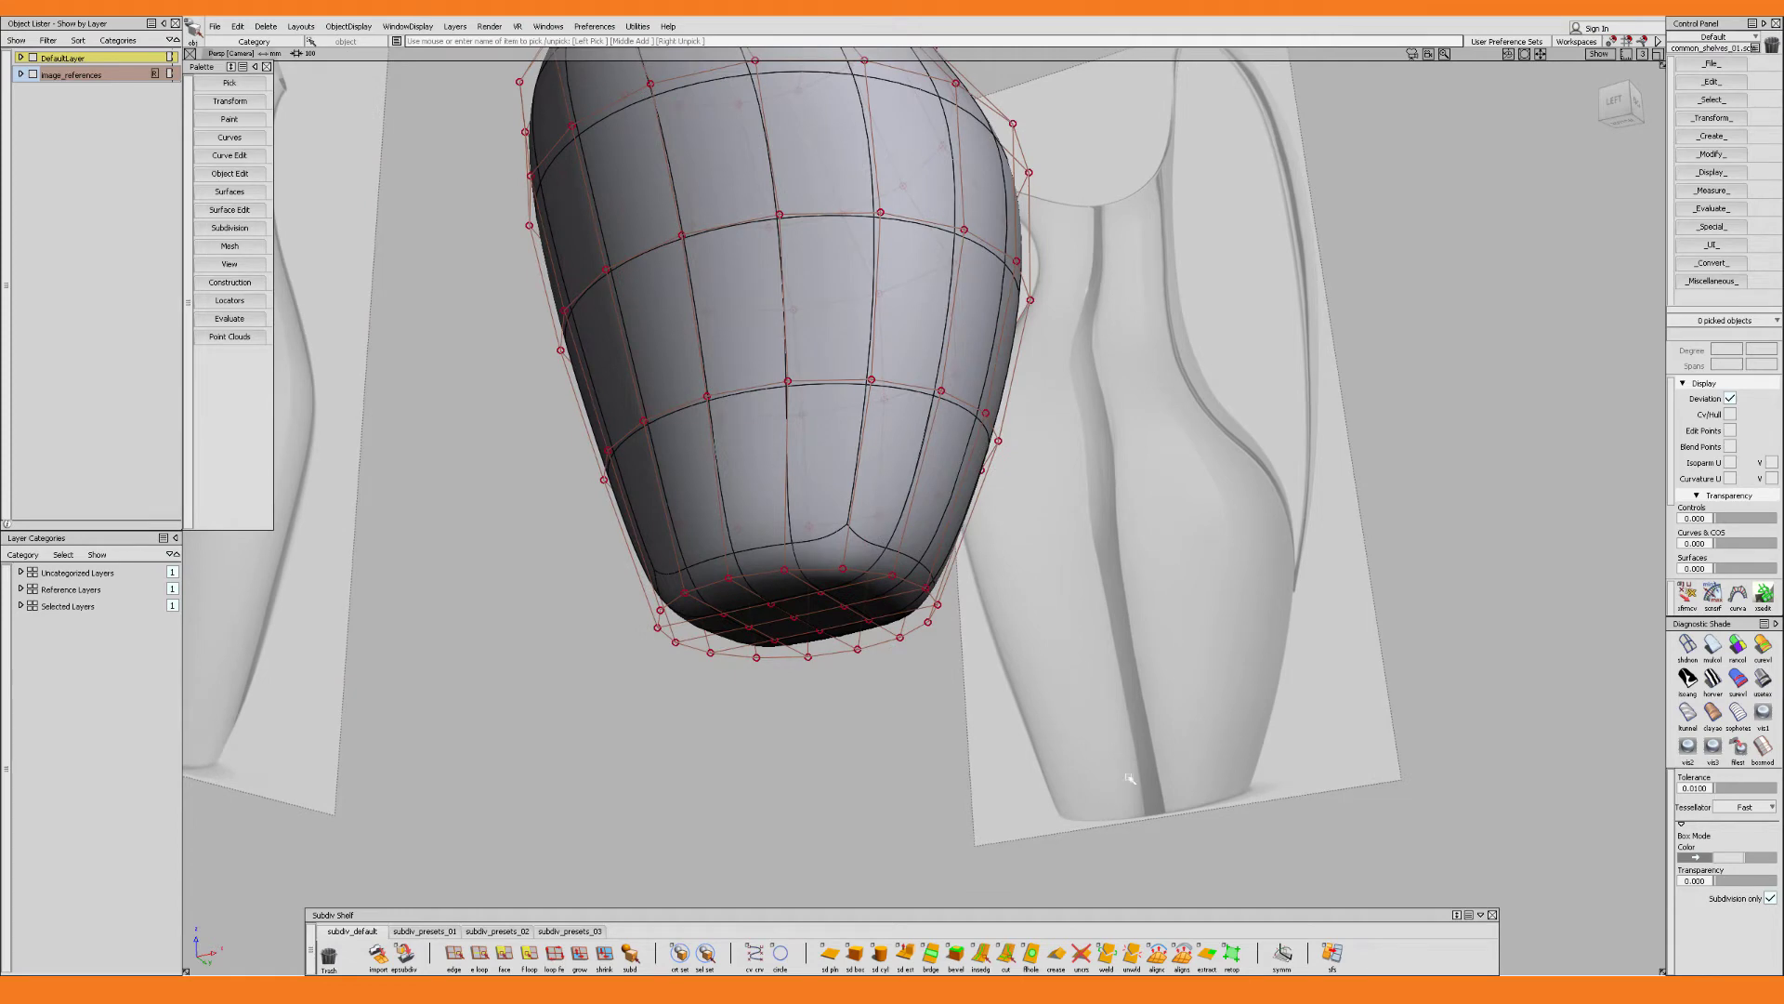
{"action": "key", "text": "3"}
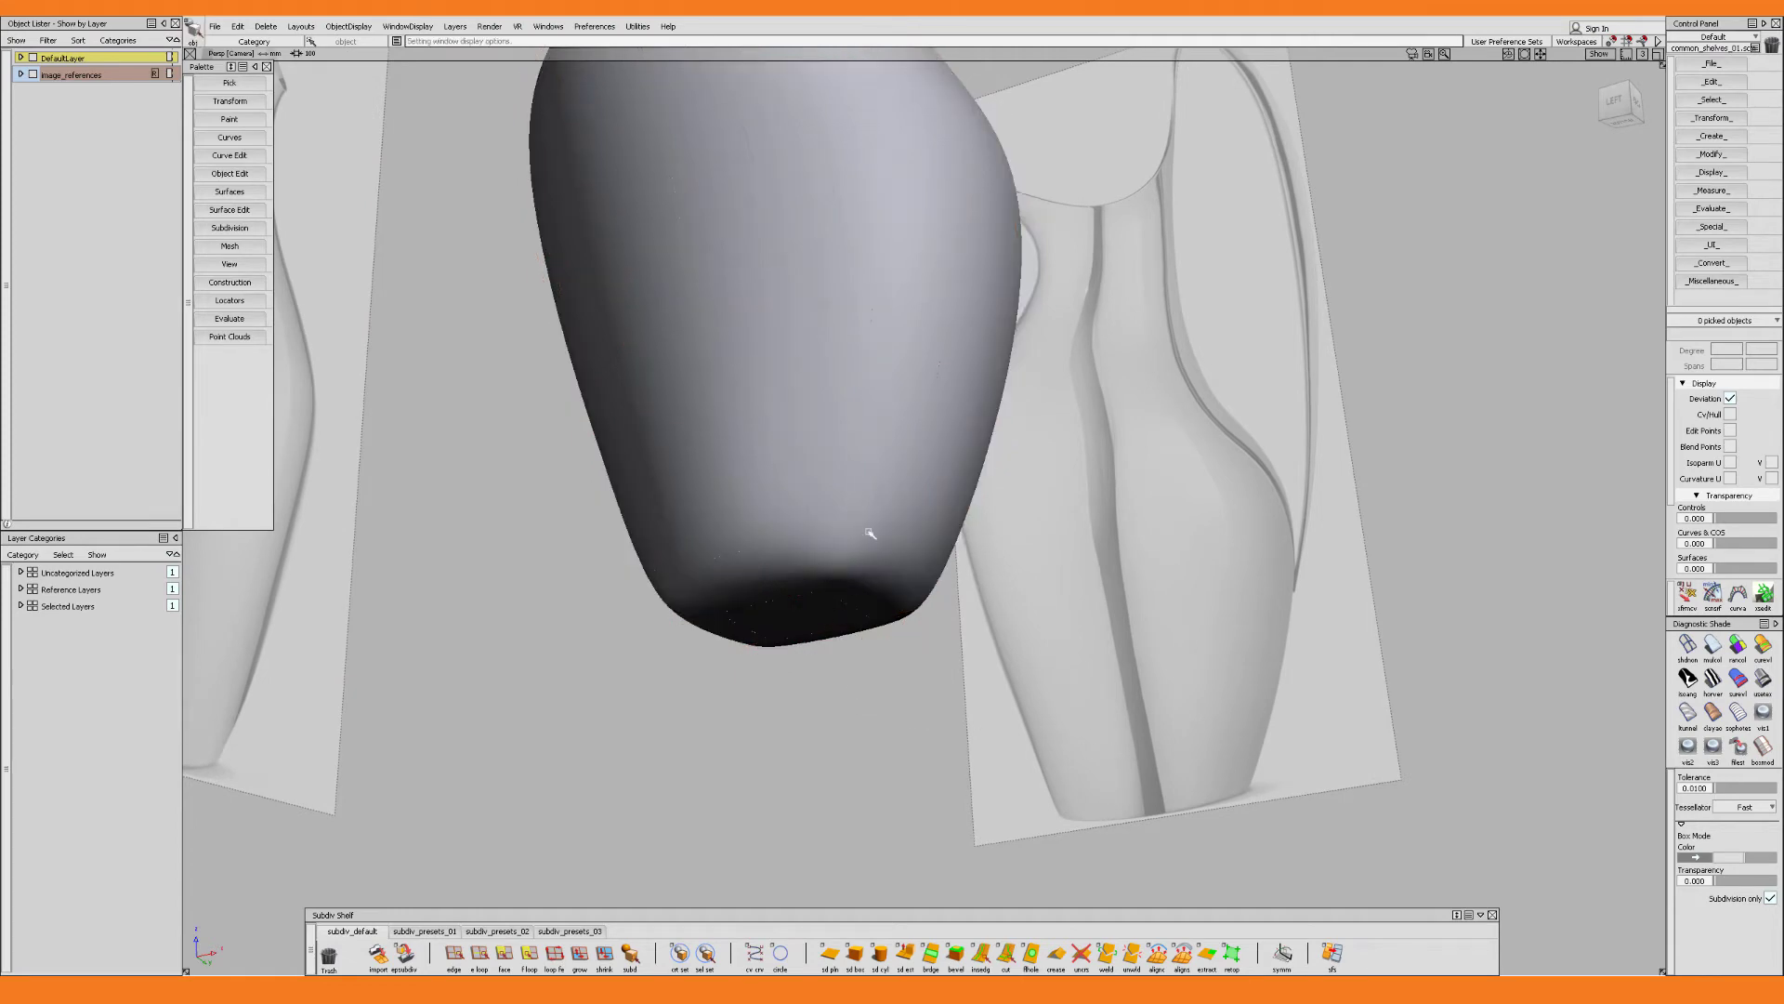
Insert an extra edge loop around the body just above the base rim with Subdiv Insert Edge
{"action": "key", "text": "2"}
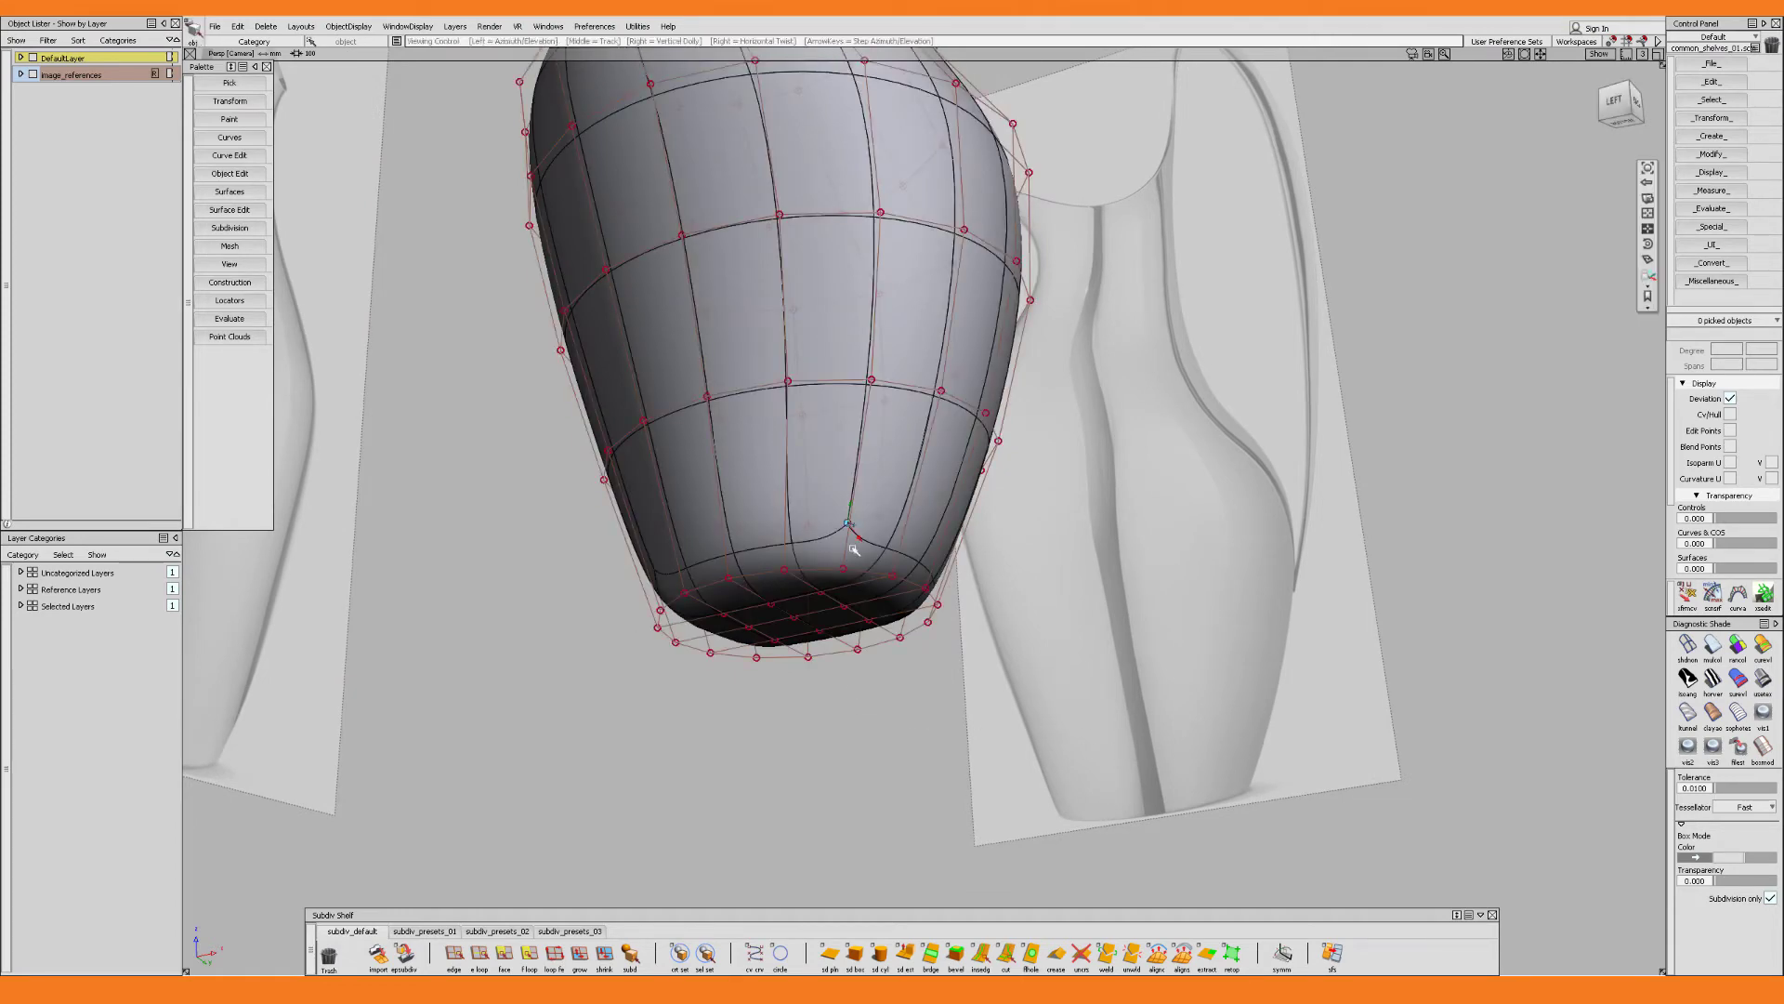
{"action": "scroll", "coordinate": [850, 539], "scroll_direction": "up", "scroll_amount": 5}
{"action": "scroll", "coordinate": [845, 595], "scroll_direction": "up", "scroll_amount": 3}
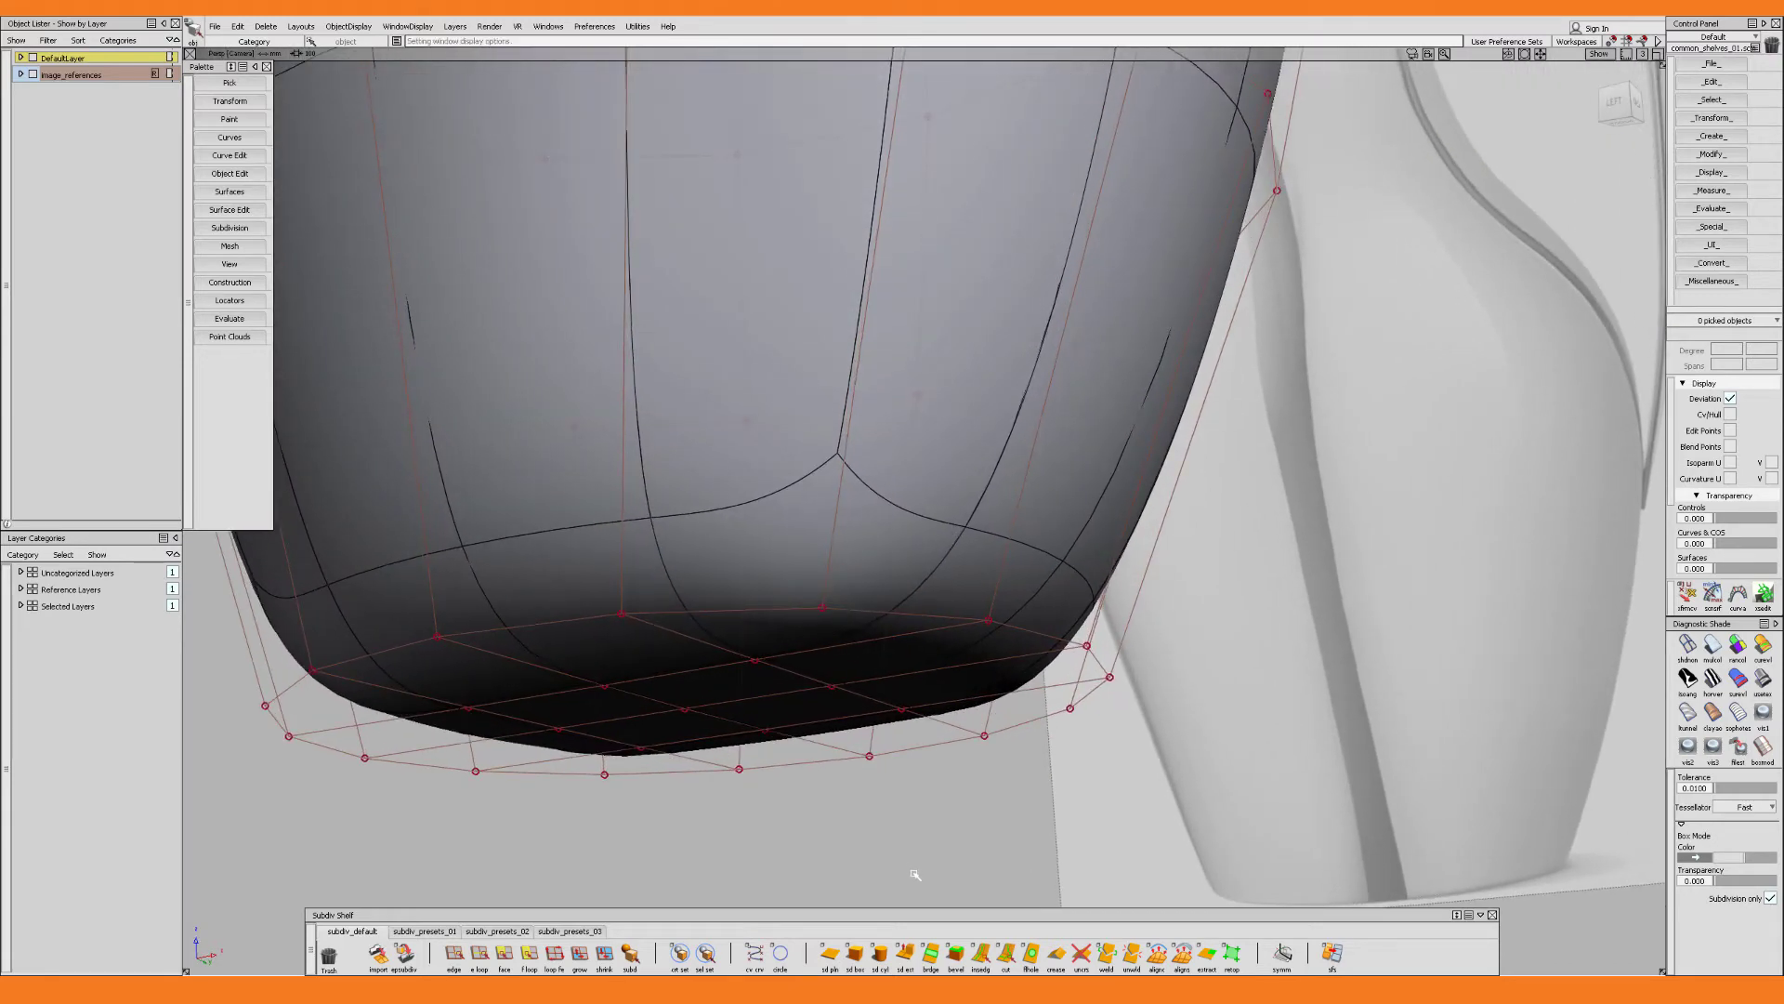
{"action": "double_click", "coordinate": [980, 952]}
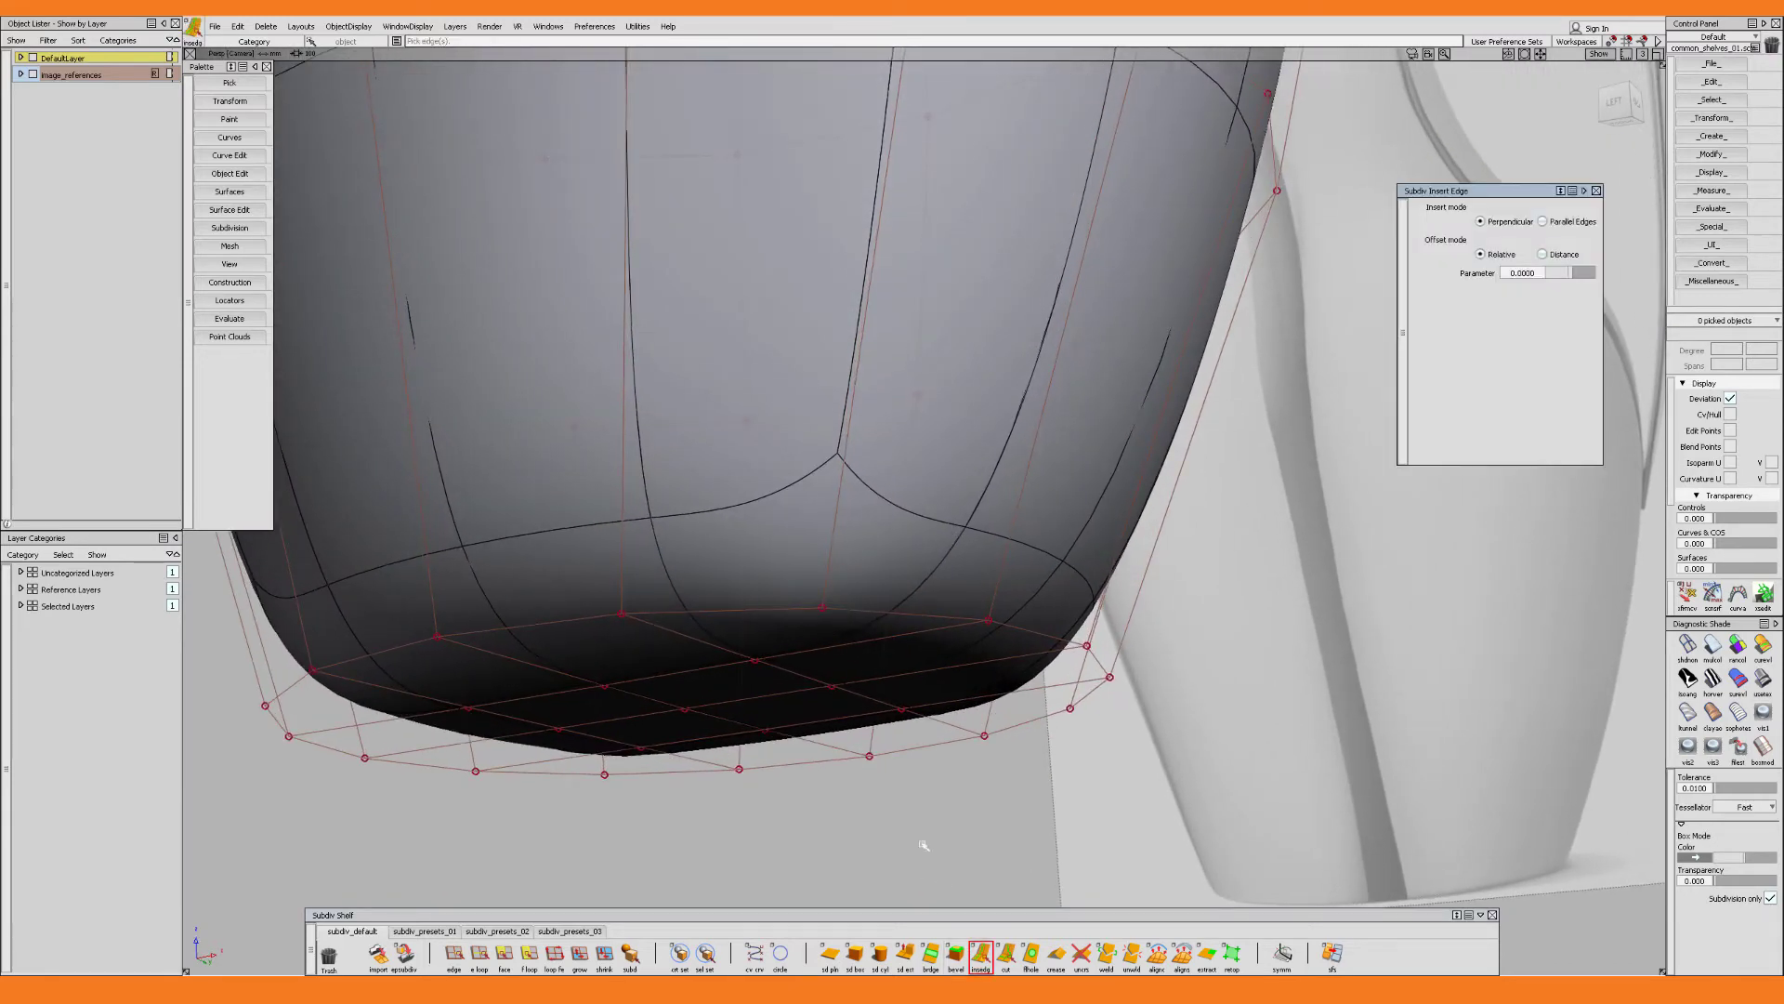
{"action": "left_click", "coordinate": [826, 587]}
{"action": "mouse_move", "coordinate": [832, 587]}
{"action": "left_mouse_down"}
{"action": "mouse_move", "coordinate": [845, 600]}
{"action": "mouse_move", "coordinate": [850, 566]}
{"action": "left_mouse_up"}
{"action": "key", "text": "Escape"}
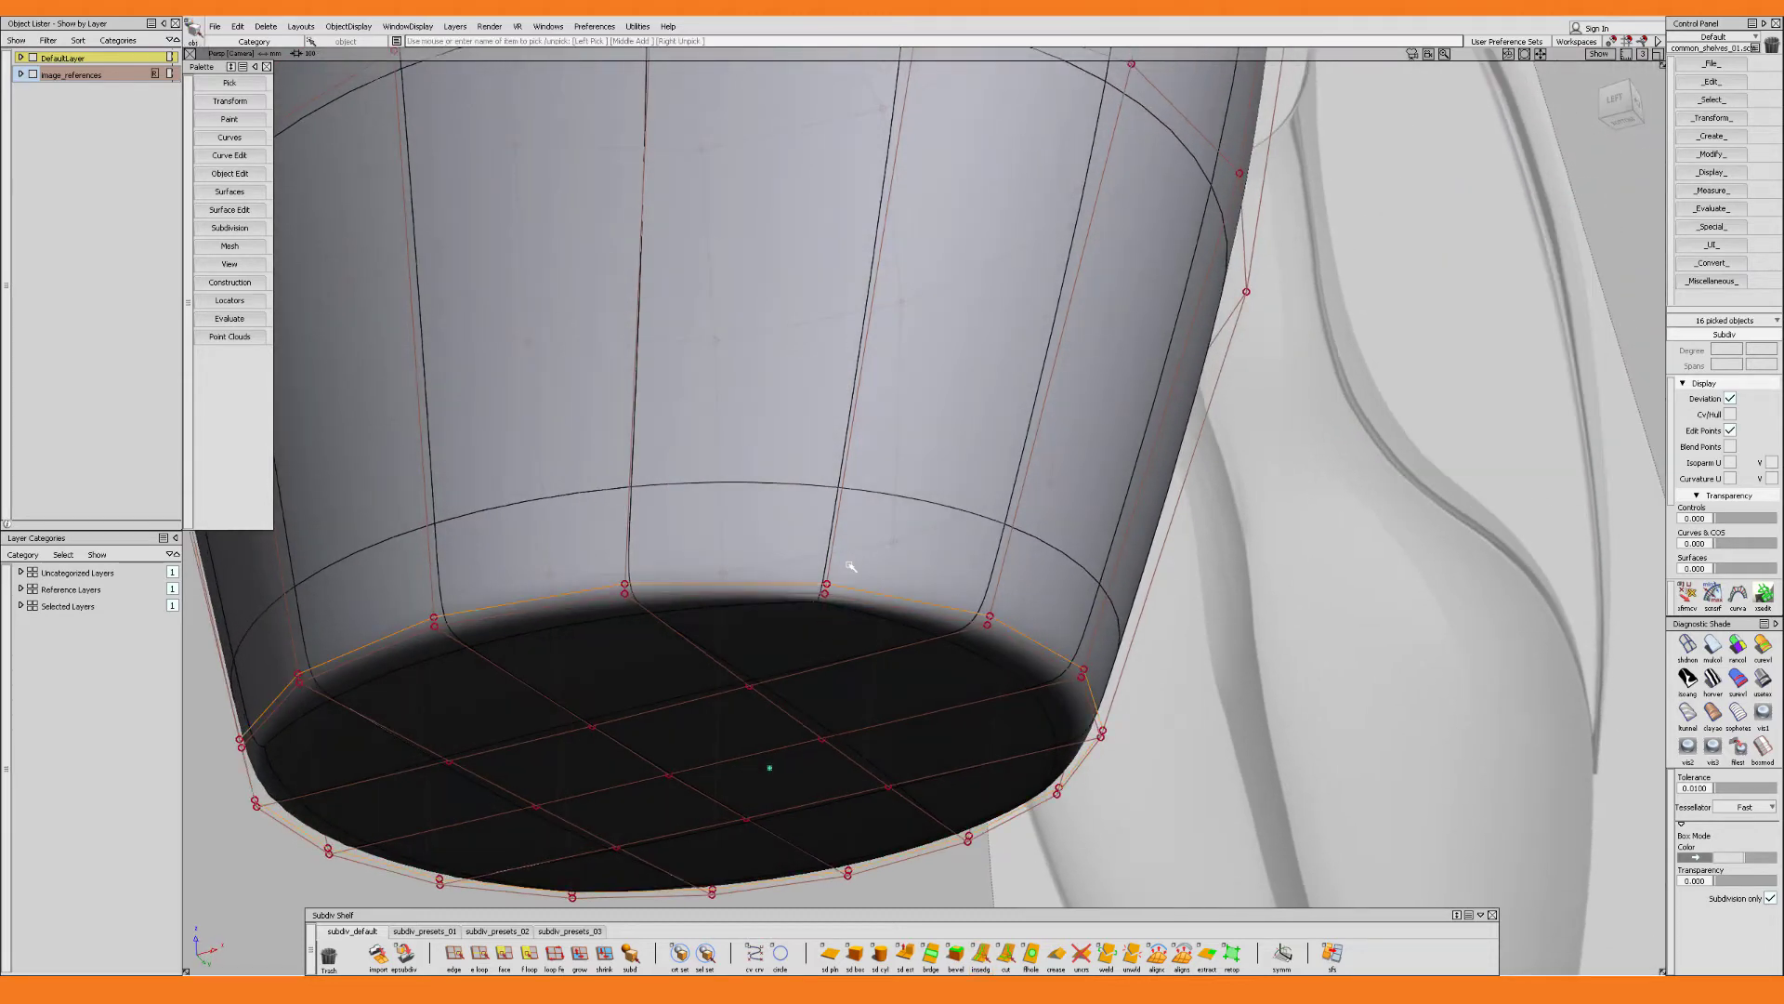
Pick all base vertices in the front view and scale them slightly inward horizontally to match the reference outline
{"action": "key", "text": "F7"}
{"action": "right_click_drag", "start_coordinate": [865, 499], "coordinate": [842, 576], "text": "alt+shift"}
{"action": "middle_click_drag", "start_coordinate": [837, 559], "coordinate": [869, 642], "text": "alt+shift"}
{"action": "middle_click_drag", "start_coordinate": [765, 605], "coordinate": [799, 652], "text": "alt+shift"}
{"action": "right_click_drag", "start_coordinate": [800, 652], "coordinate": [777, 685], "text": "alt+shift"}
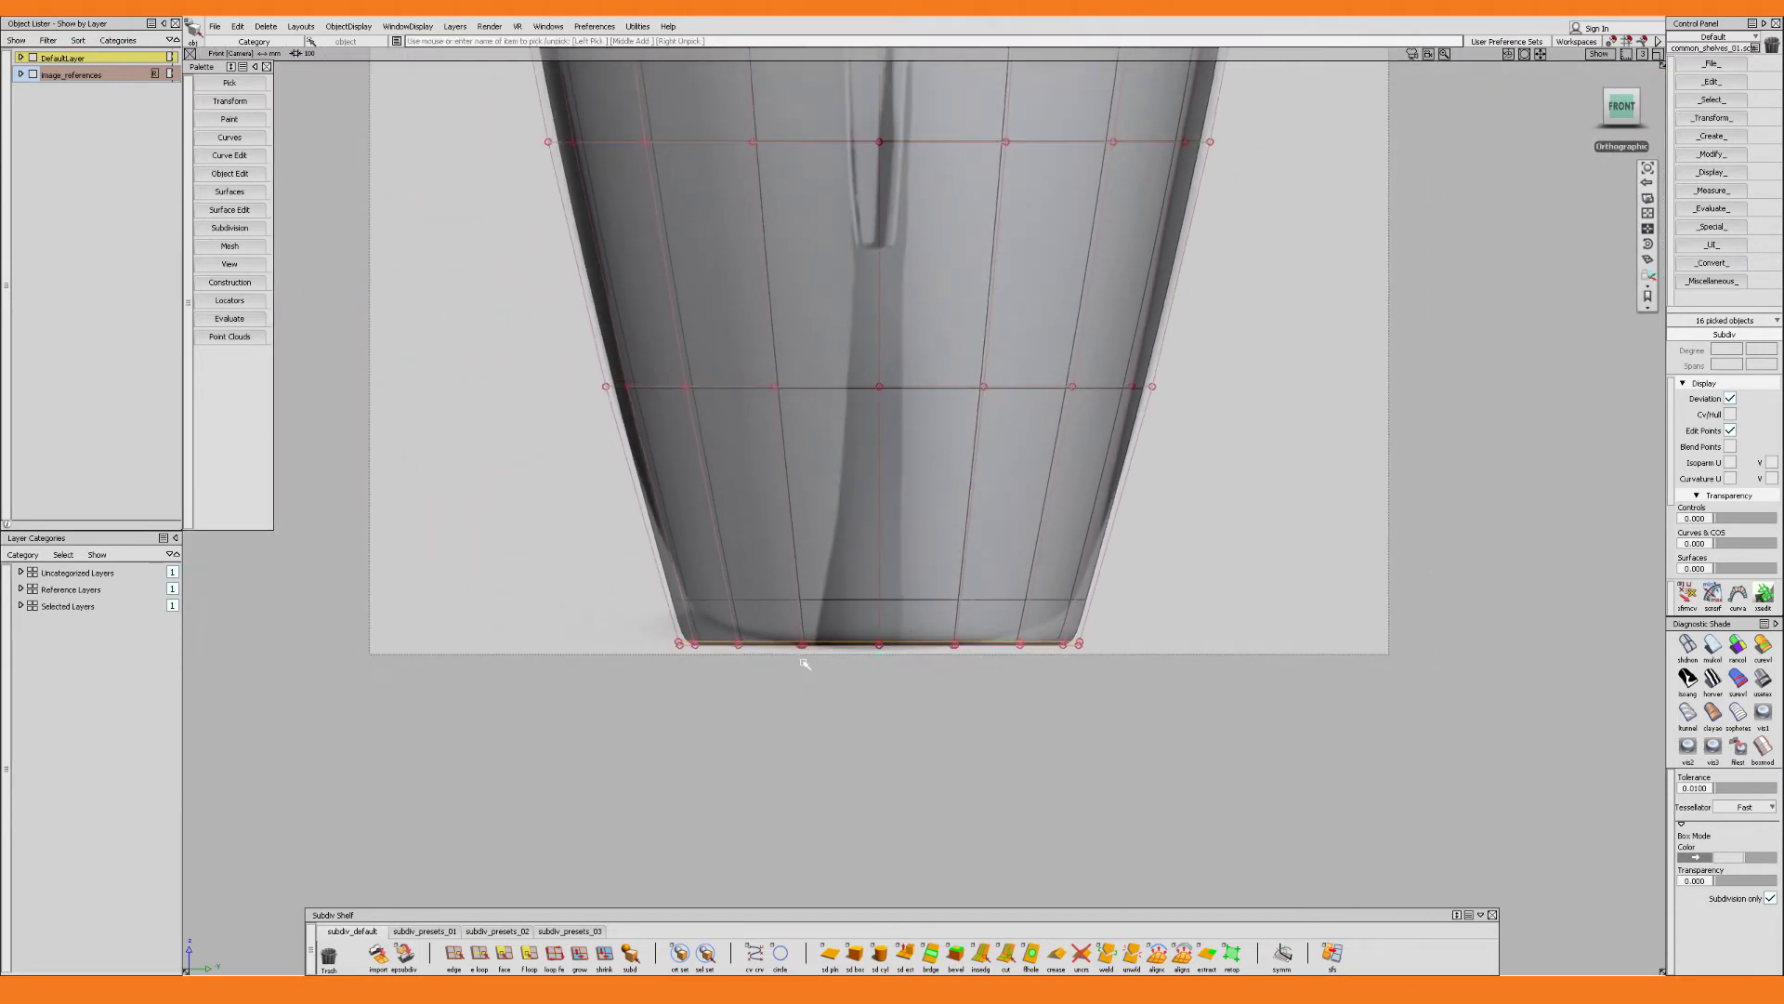
{"action": "key", "text": "s"}
{"action": "key", "text": "c"}
{"action": "left_click_drag", "start_coordinate": [619, 565], "coordinate": [1102, 675]}
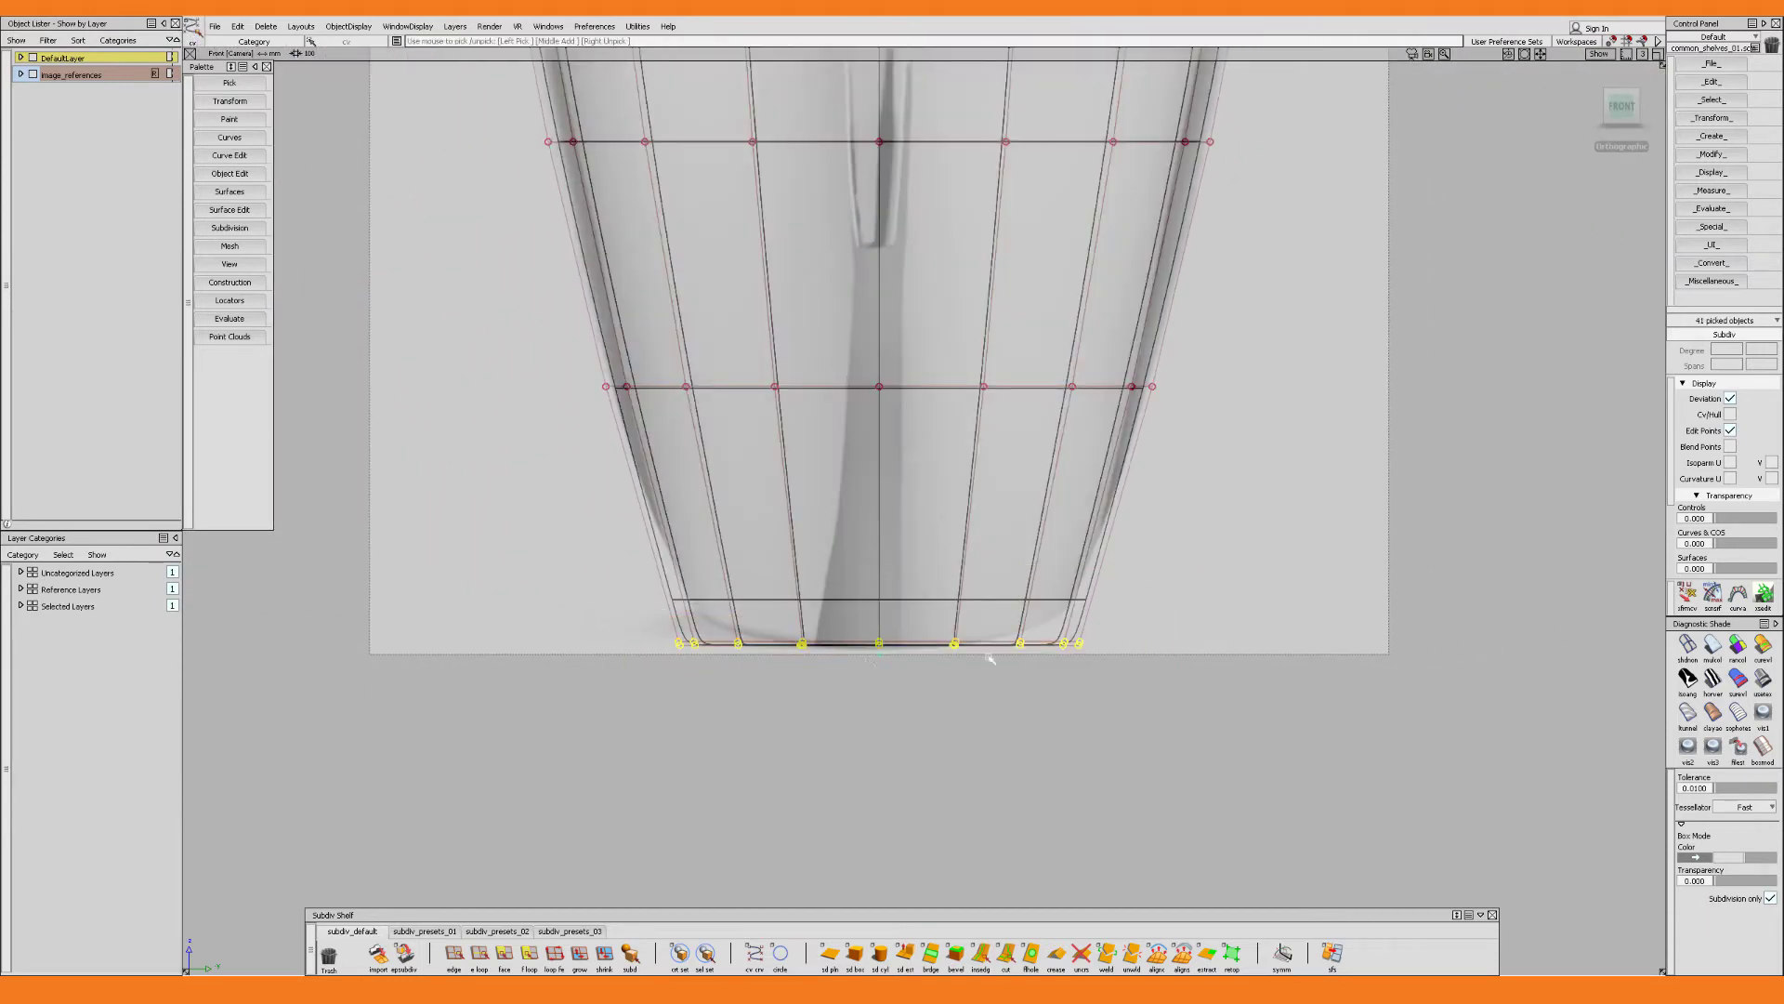
{"action": "key", "text": "r"}
{"action": "left_click_drag", "start_coordinate": [828, 644], "coordinate": [898, 731]}
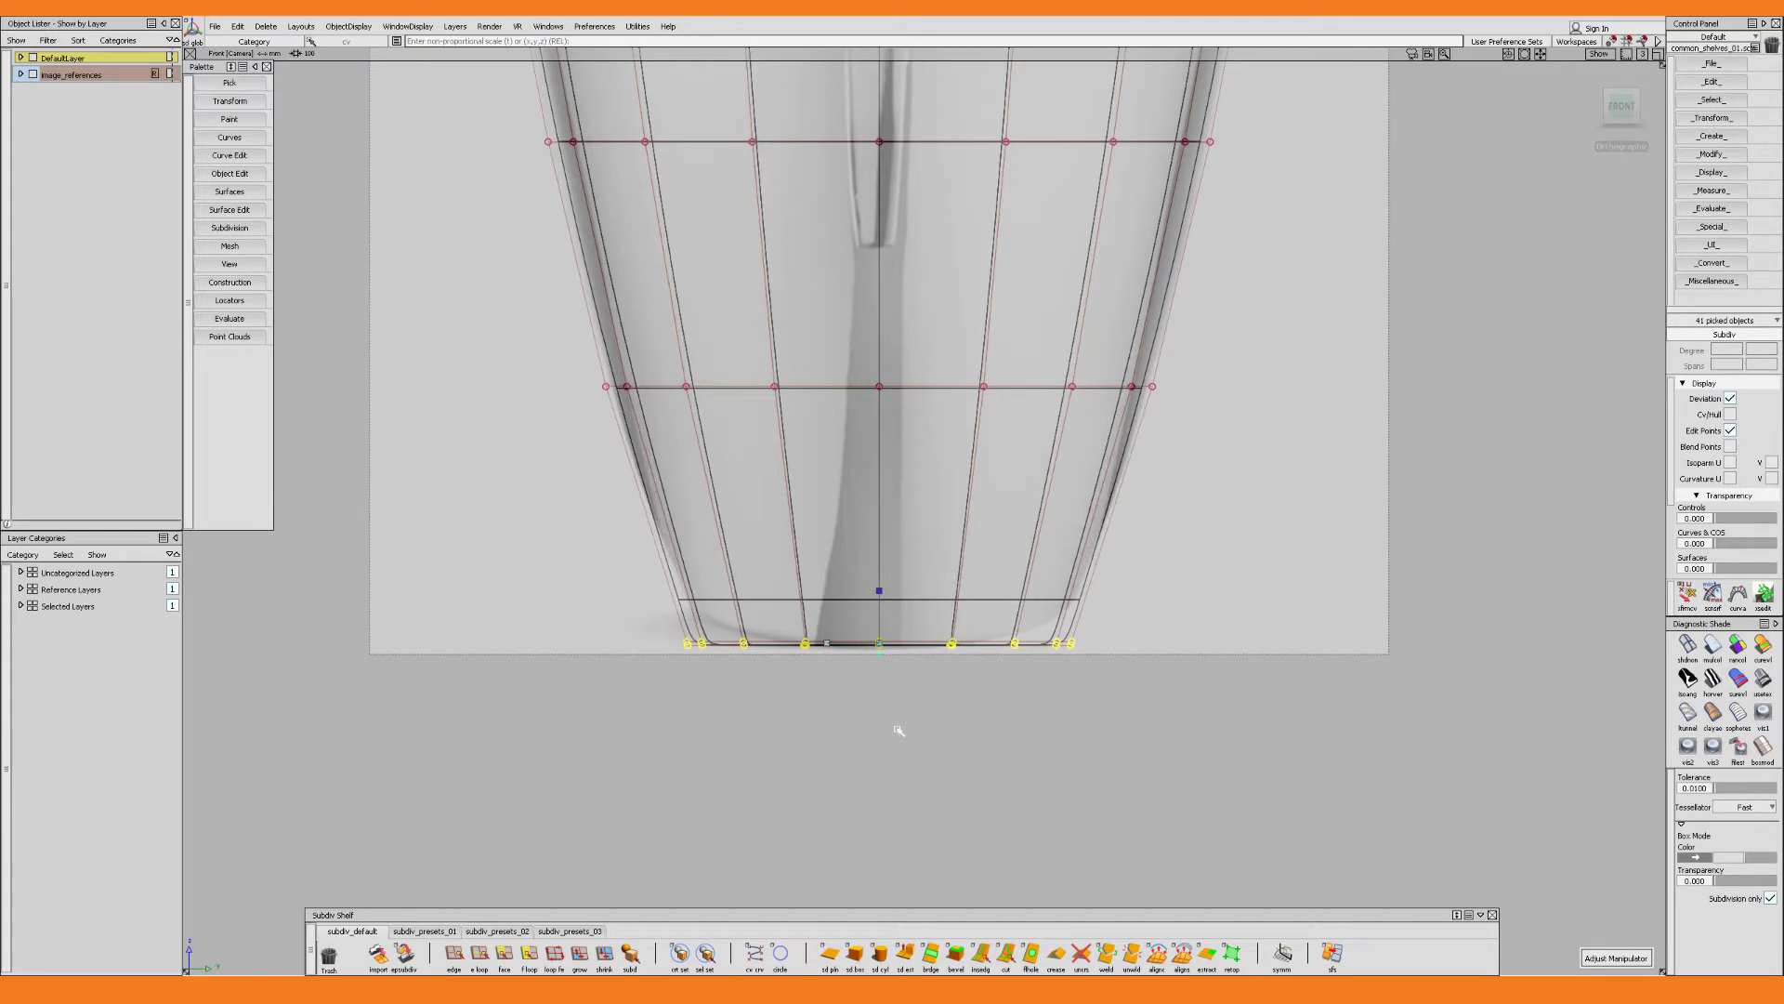
{"action": "right_click_drag", "start_coordinate": [898, 735], "coordinate": [883, 622], "text": "alt+shift"}
{"action": "key", "text": "c"}
{"action": "left_click_drag", "start_coordinate": [468, 708], "coordinate": [1187, 643]}
{"action": "key", "text": "r"}
Inspect the whole body in perspective with its control points and wireframe hidden
{"action": "mouse_move", "coordinate": [836, 669]}
{"action": "right_mouse_down", "text": "alt+shift"}
{"action": "mouse_move", "coordinate": [818, 632]}
{"action": "mouse_move", "coordinate": [742, 592]}
{"action": "mouse_move", "coordinate": [746, 521]}
{"action": "right_mouse_up", "text": "alt+shift"}
{"action": "key", "text": "F6"}
{"action": "middle_click_drag", "start_coordinate": [746, 521], "coordinate": [797, 582], "text": "alt+shift"}
{"action": "key", "text": "F8"}
{"action": "left_click_drag", "start_coordinate": [967, 586], "coordinate": [859, 661], "text": "alt+shift"}
{"action": "key", "text": "5"}
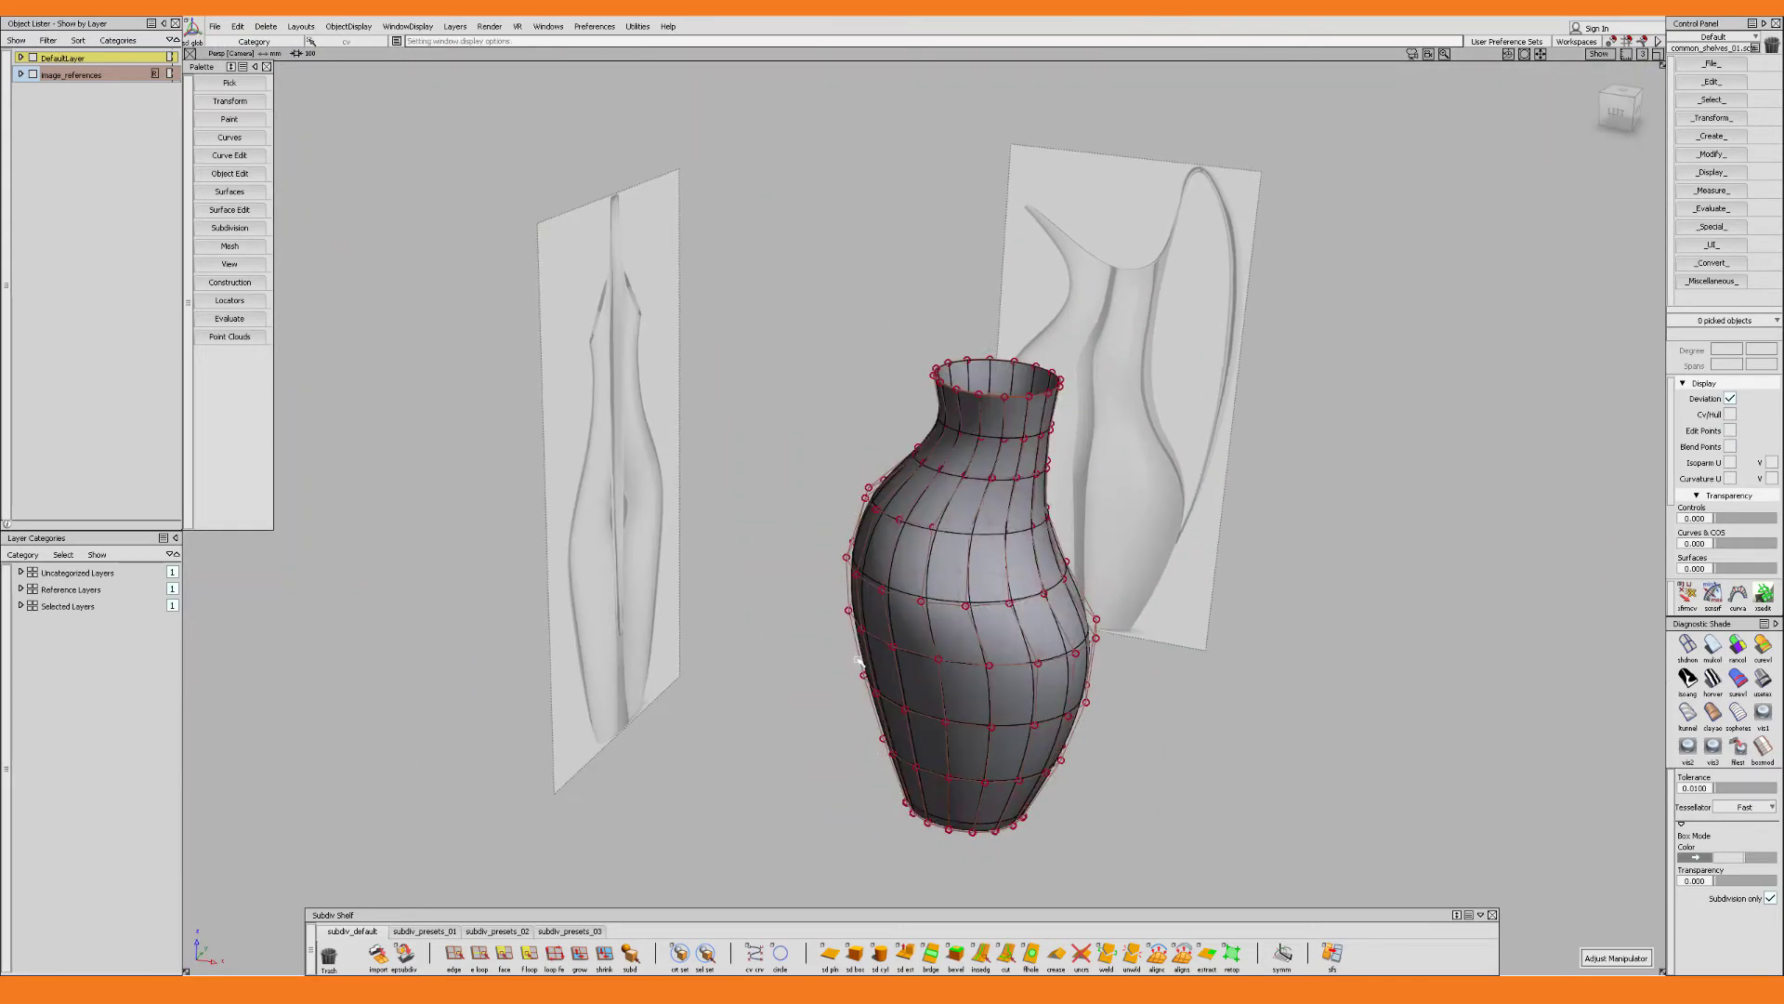
{"action": "key", "text": "alt+m"}
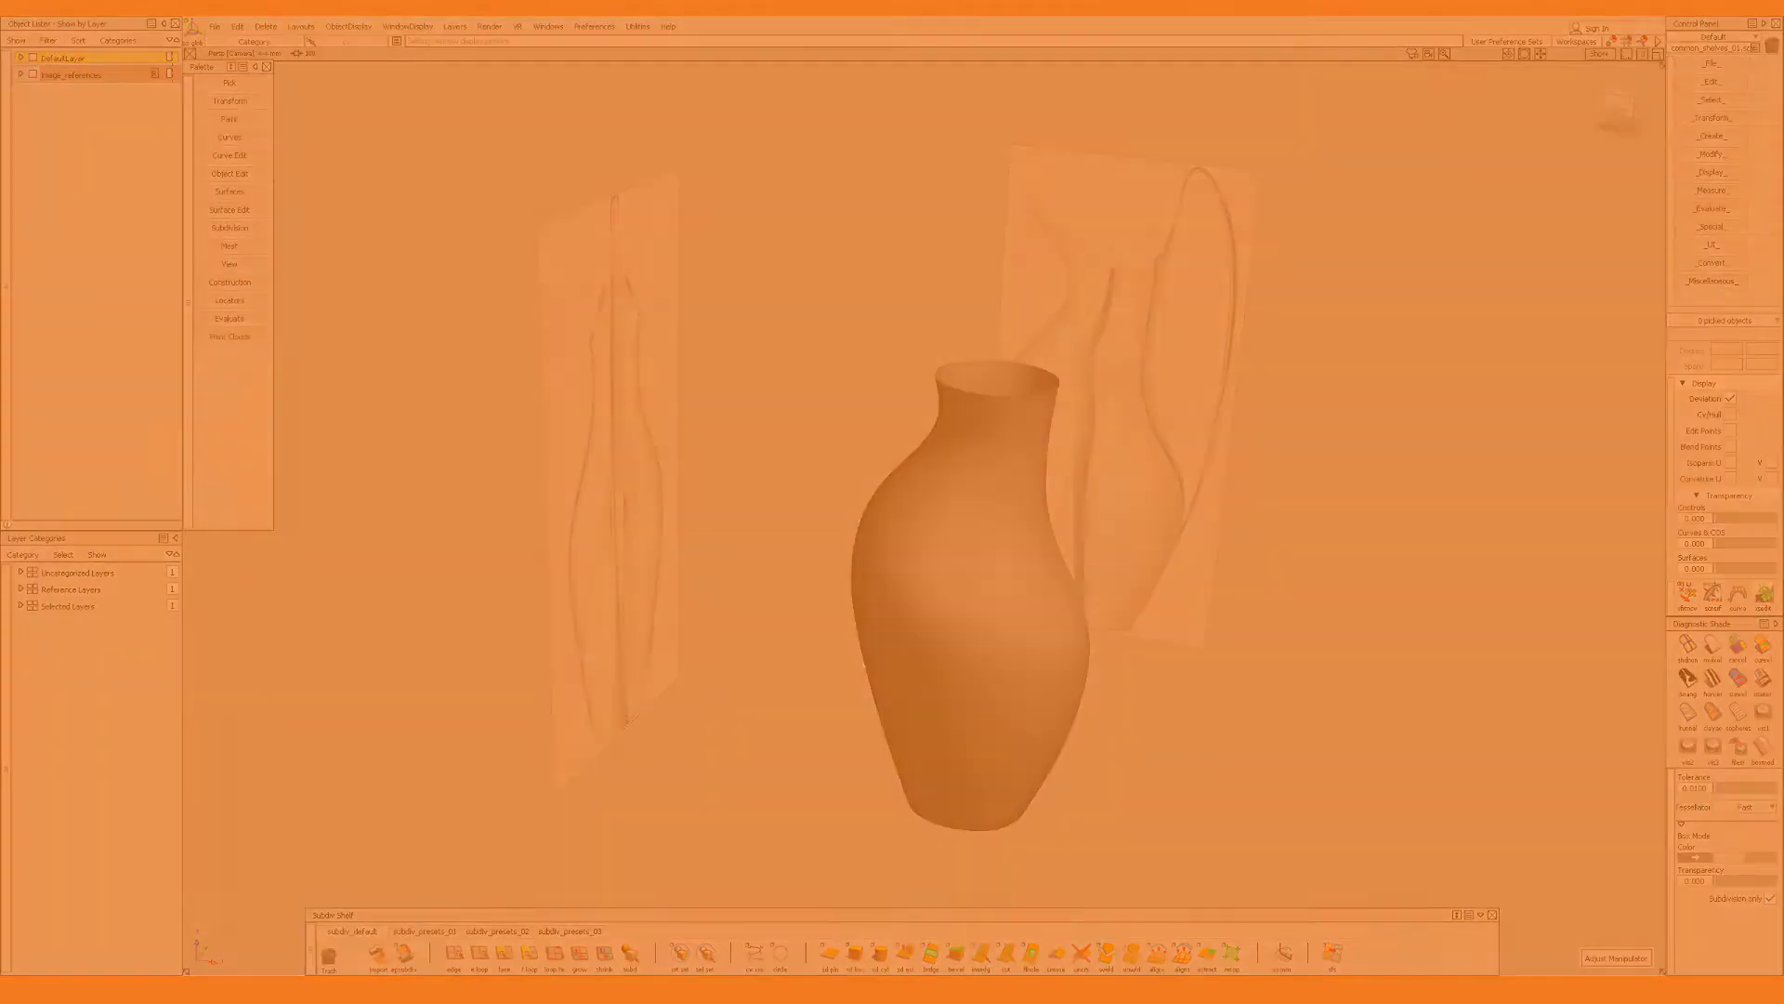
Pick the subdiv body in the perspective view and turn its control points on
{"action": "key", "text": "5"}
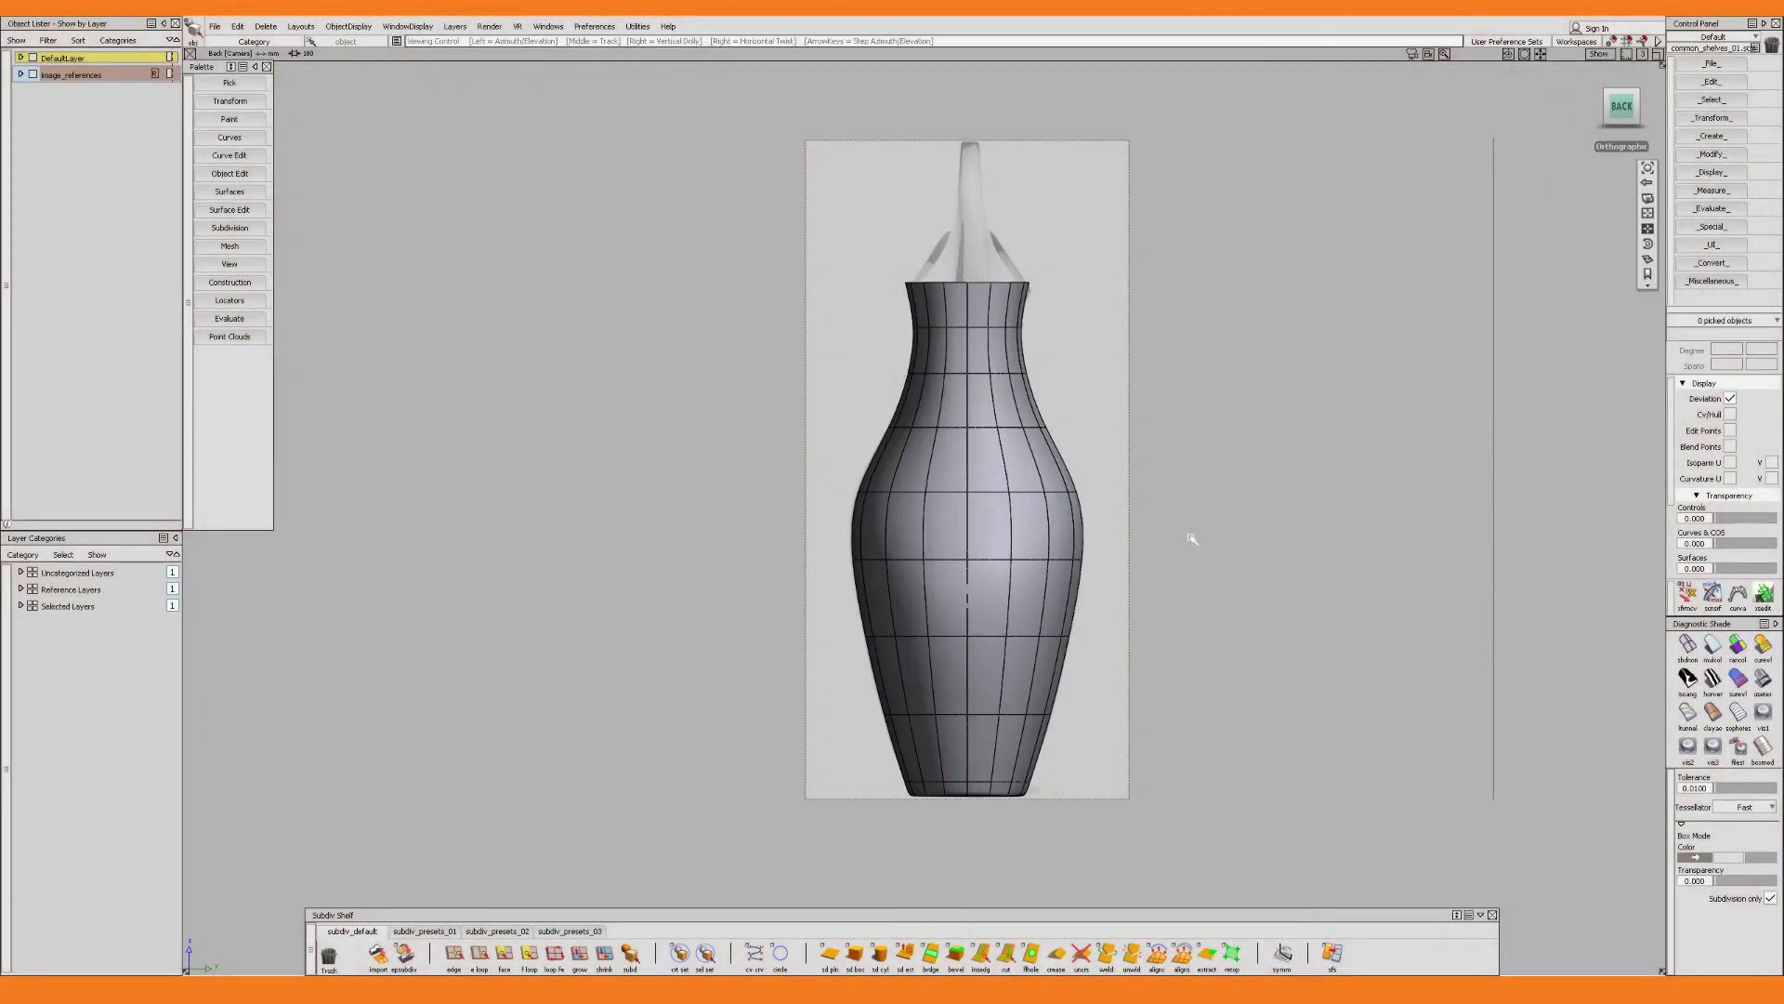
{"action": "key", "text": "F8"}
{"action": "left_click_drag", "start_coordinate": [888, 452], "coordinate": [1124, 566], "text": "alt+shift"}
{"action": "middle_click_drag", "start_coordinate": [1123, 566], "coordinate": [1143, 605], "text": "alt+shift"}
{"action": "left_click", "coordinate": [980, 413]}
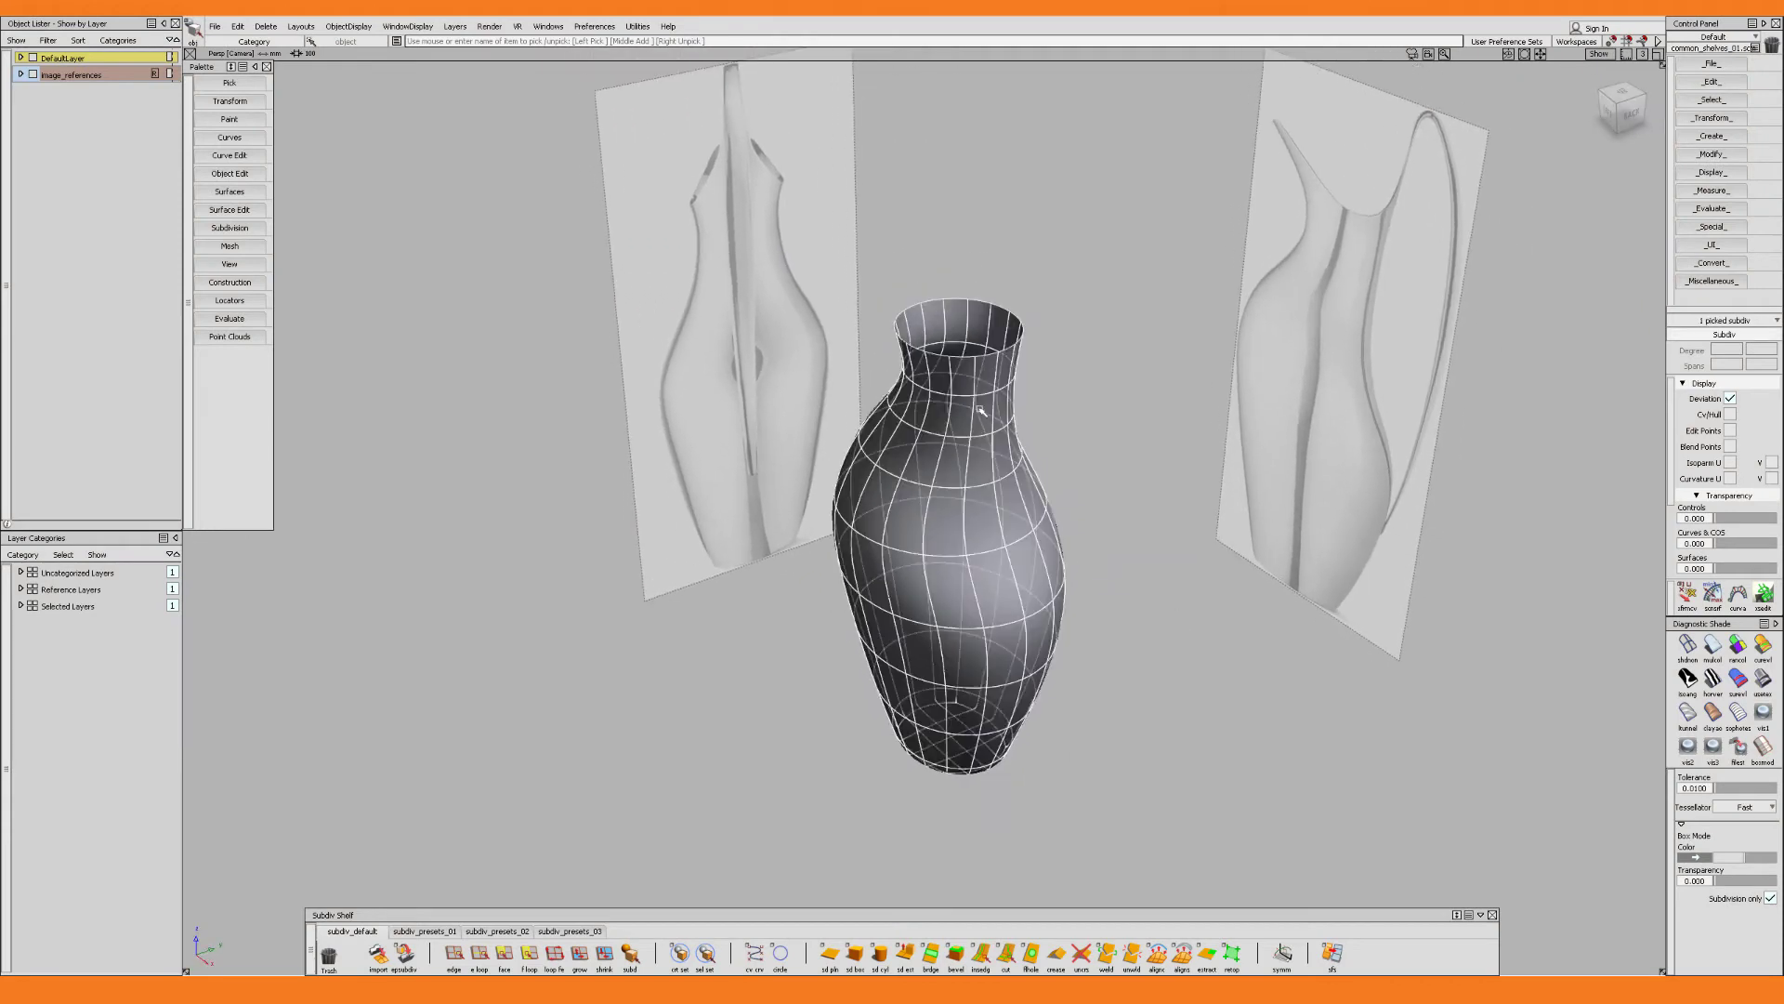
{"action": "key", "text": "4"}
{"action": "left_click", "coordinate": [818, 357]}
{"action": "left_click_drag", "start_coordinate": [818, 357], "coordinate": [850, 419], "text": "alt+shift"}
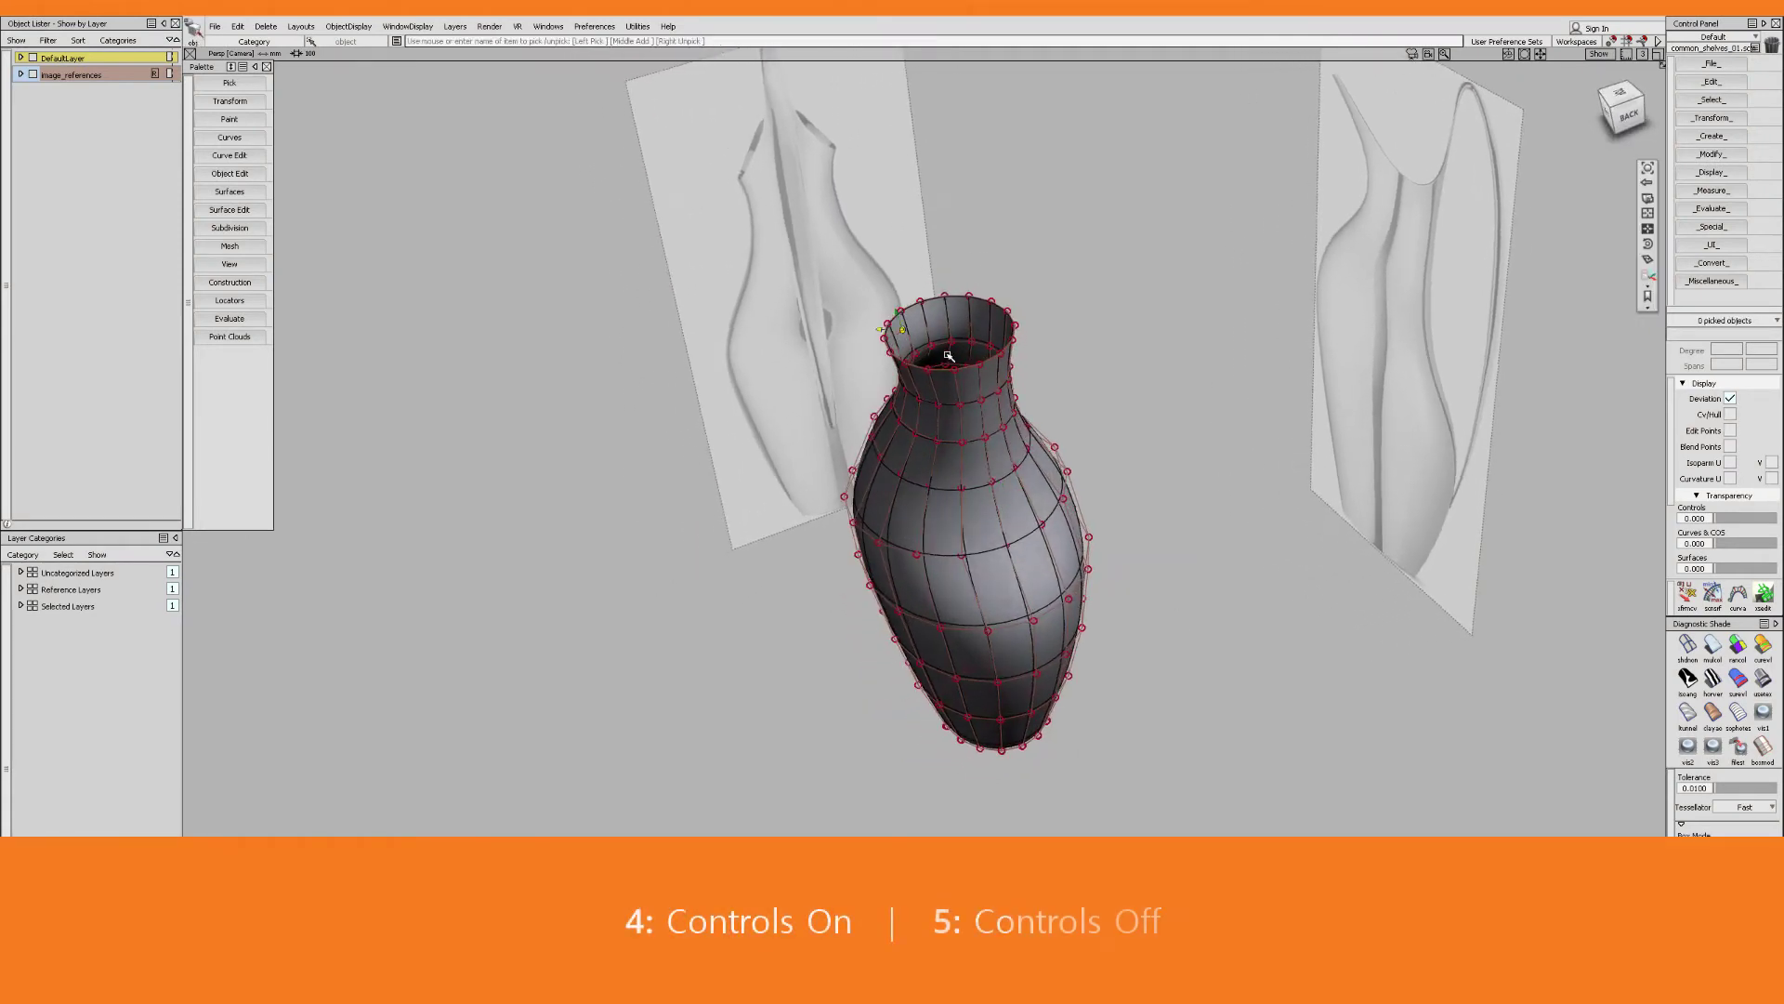
Pick the four rim edges on the spout side and extrude them straight up with Subdiv Extrude
{"action": "right_click_drag", "start_coordinate": [946, 357], "coordinate": [951, 296], "text": "alt+shift"}
{"action": "middle_click_drag", "start_coordinate": [952, 297], "coordinate": [945, 391], "text": "alt+shift"}
{"action": "left_click_drag", "start_coordinate": [944, 390], "coordinate": [939, 407], "text": "alt+shift"}
{"action": "left_click", "coordinate": [987, 280], "text": "ctrl+shift"}
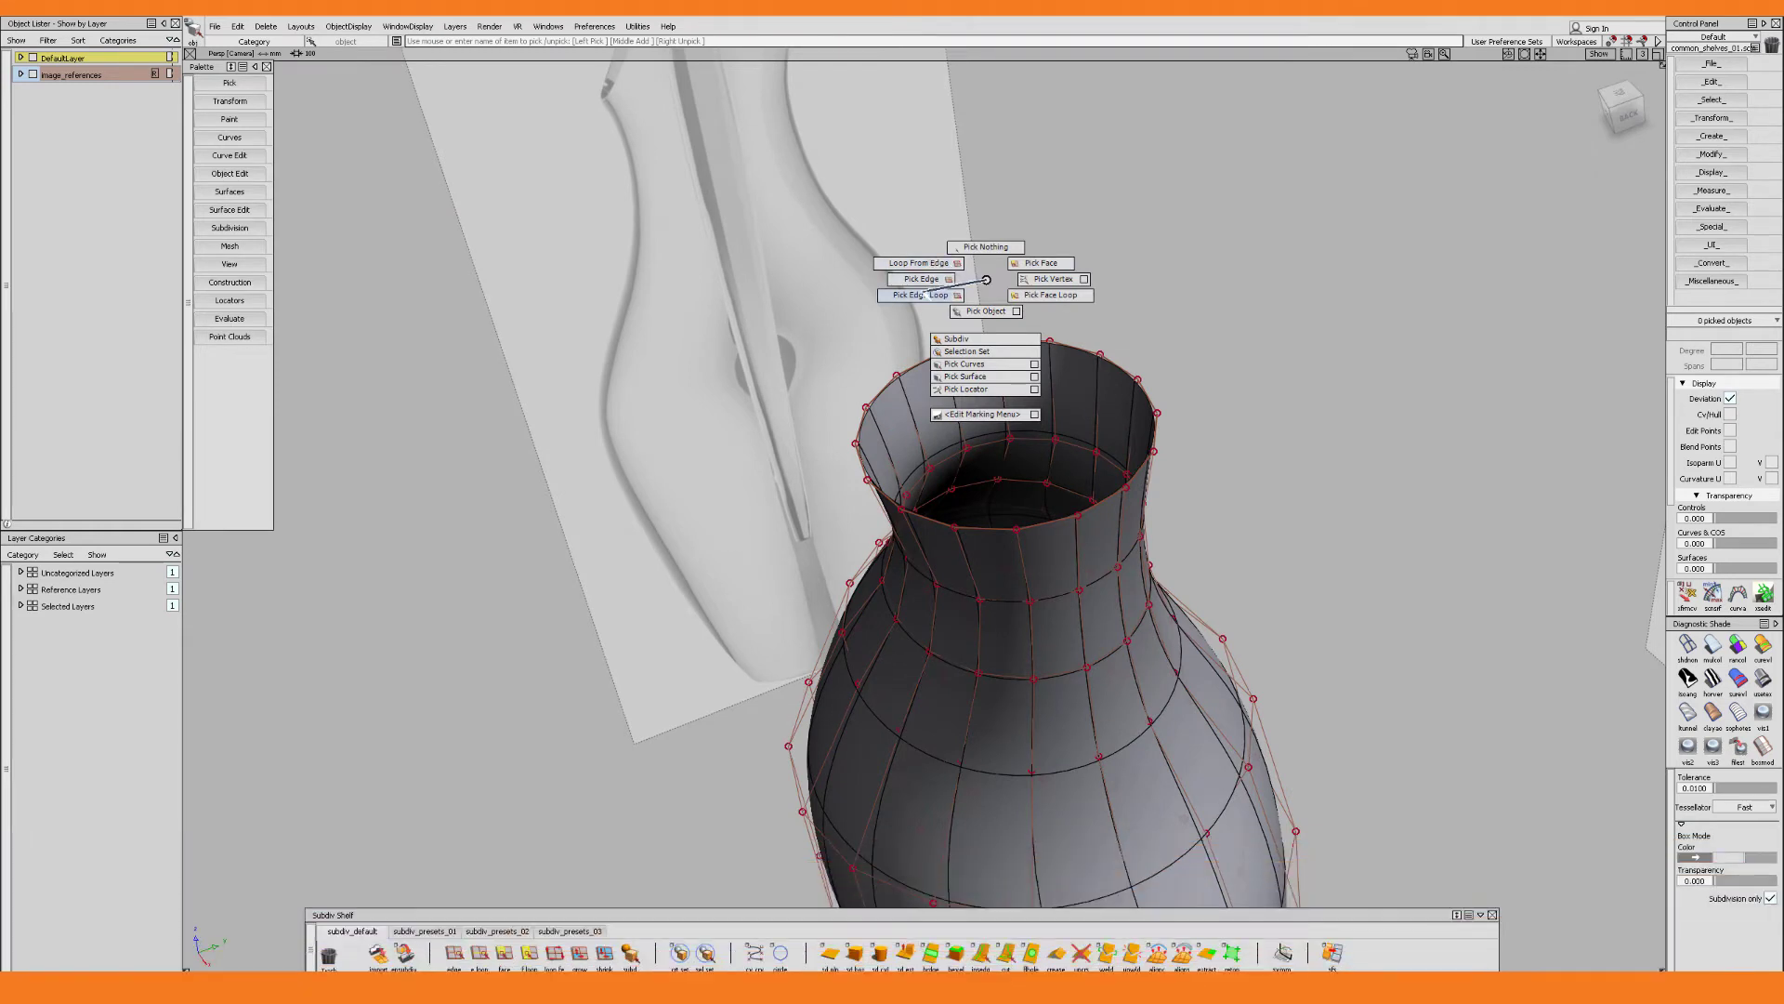
{"action": "left_click", "coordinate": [925, 295]}
{"action": "left_click_drag", "start_coordinate": [926, 295], "coordinate": [1051, 269], "text": "ctrl+shift"}
{"action": "left_click", "coordinate": [933, 375]}
{"action": "left_click", "coordinate": [1014, 349]}
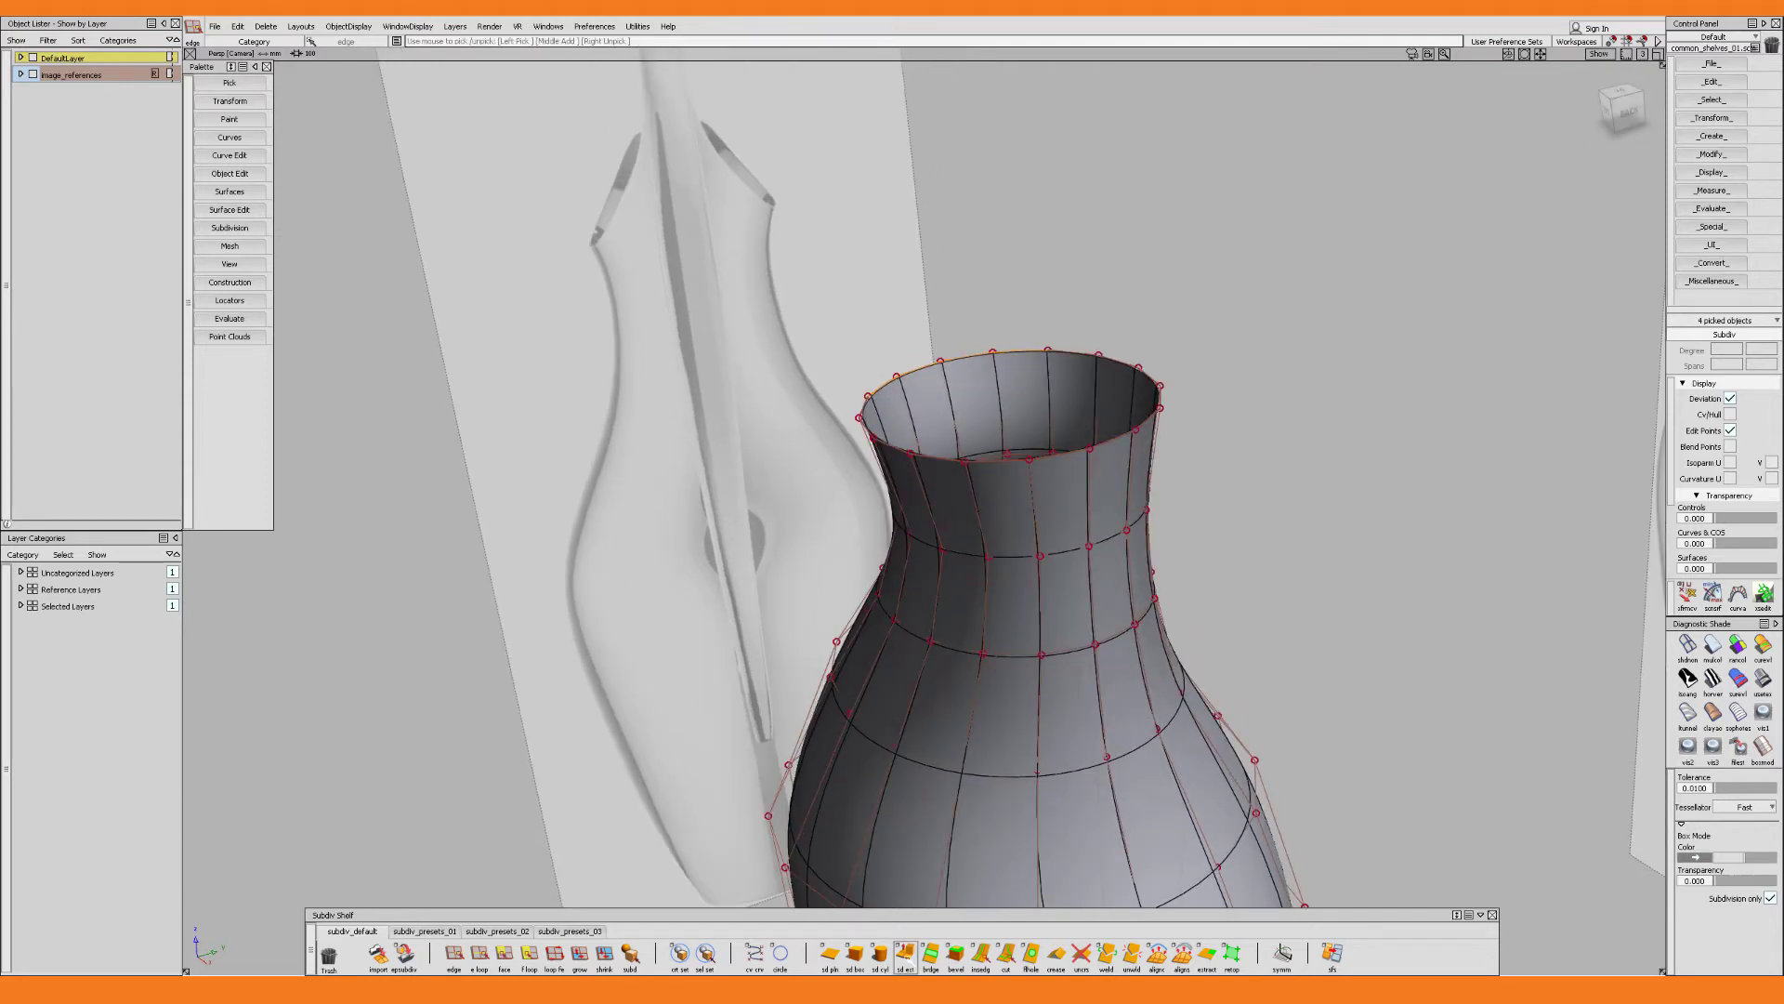
{"action": "double_click", "coordinate": [904, 952]}
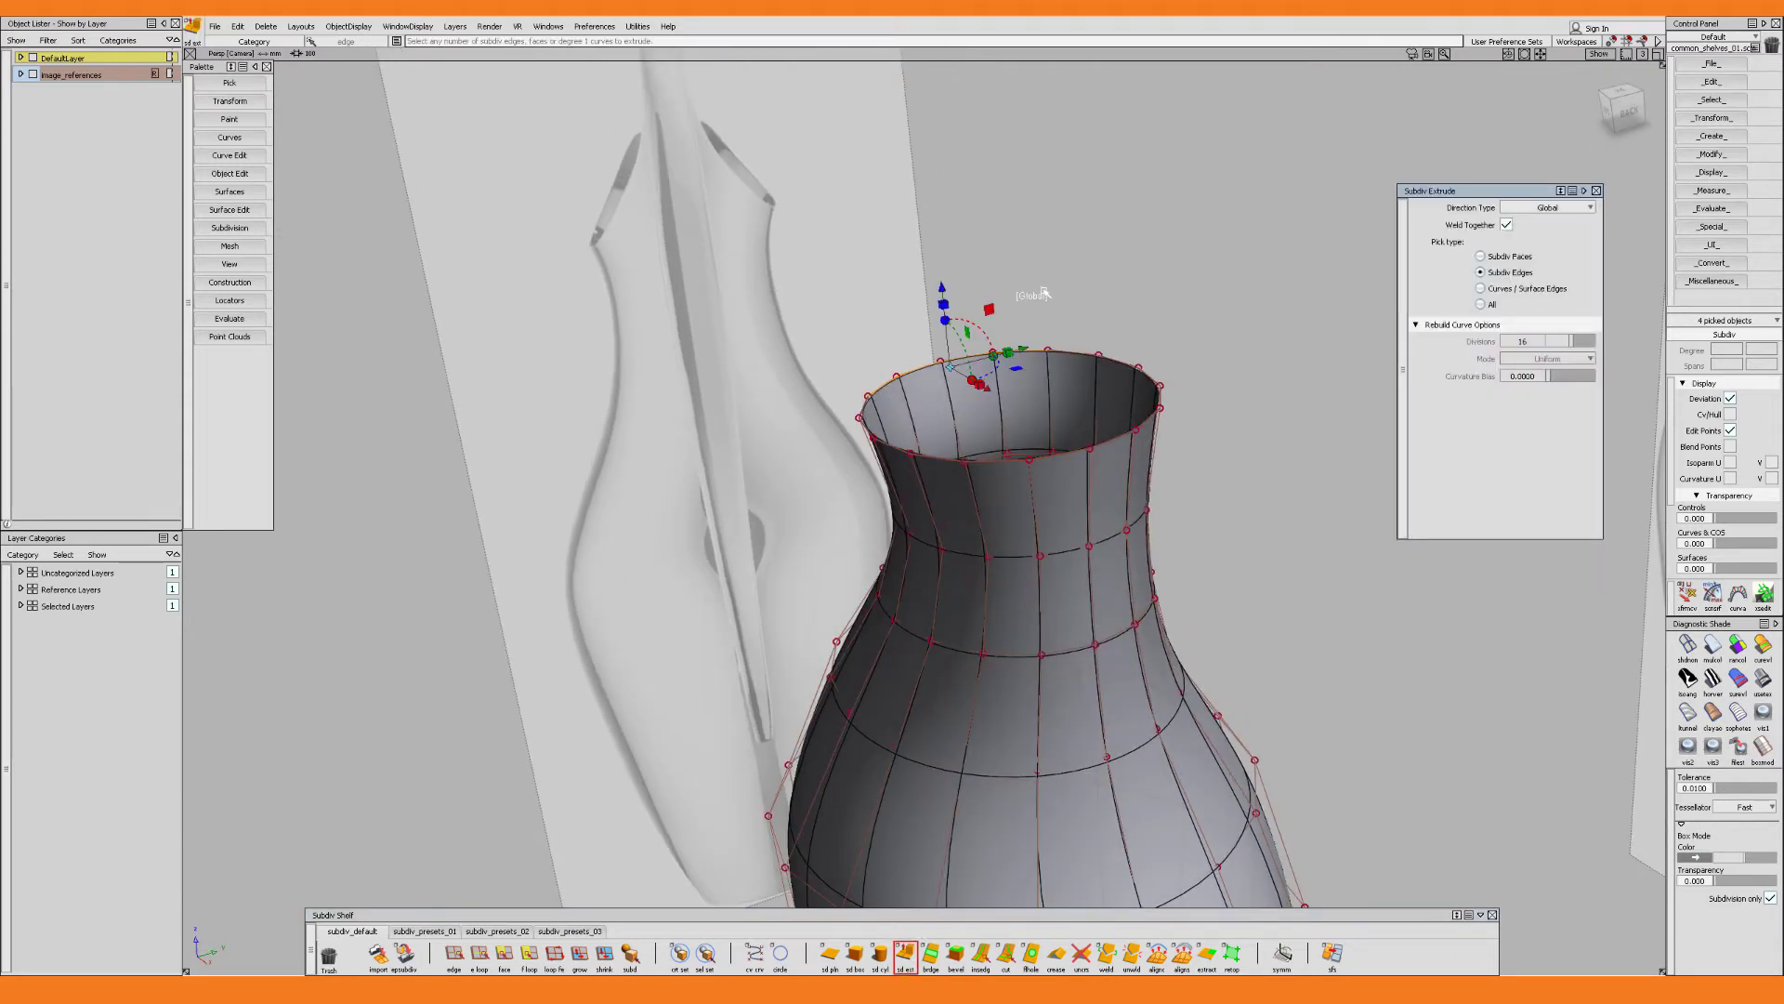
{"action": "left_click_drag", "start_coordinate": [942, 288], "coordinate": [958, 204]}
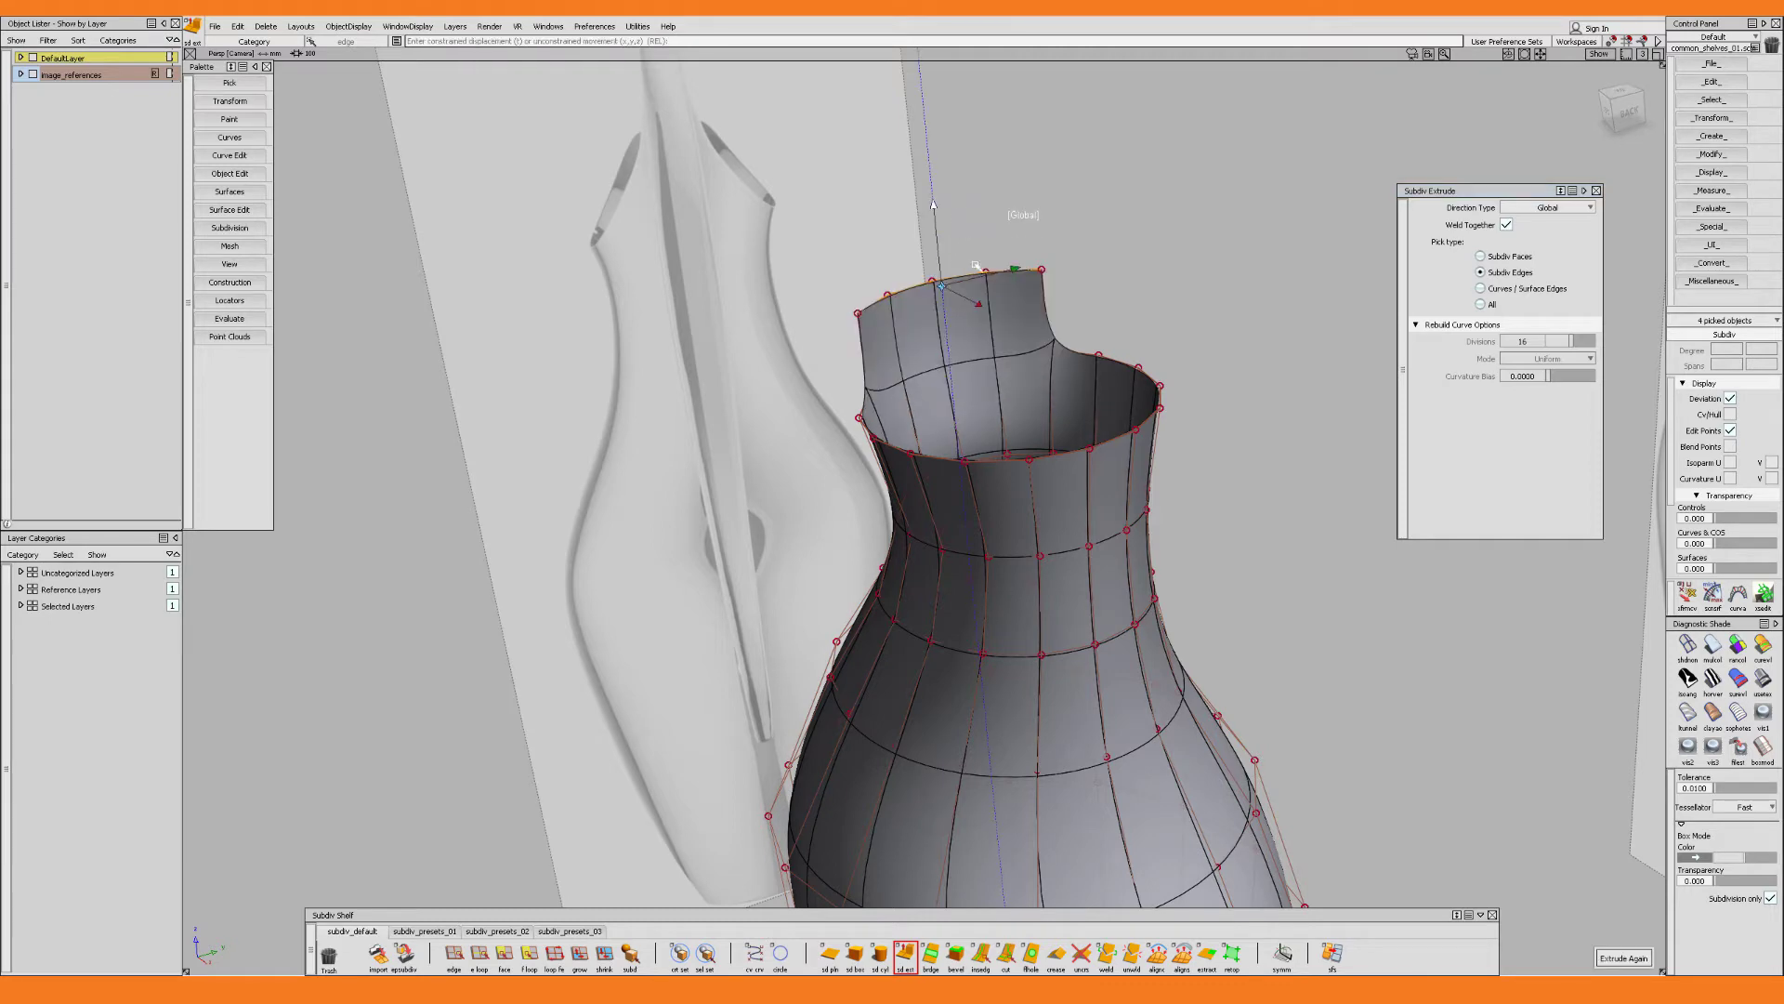
Move the extruded edges out to the spout's tip in the side view and rotate them perpendicular to the spout
{"action": "left_click_drag", "start_coordinate": [981, 435], "coordinate": [1035, 410], "text": "alt+shift"}
{"action": "key", "text": "F6"}
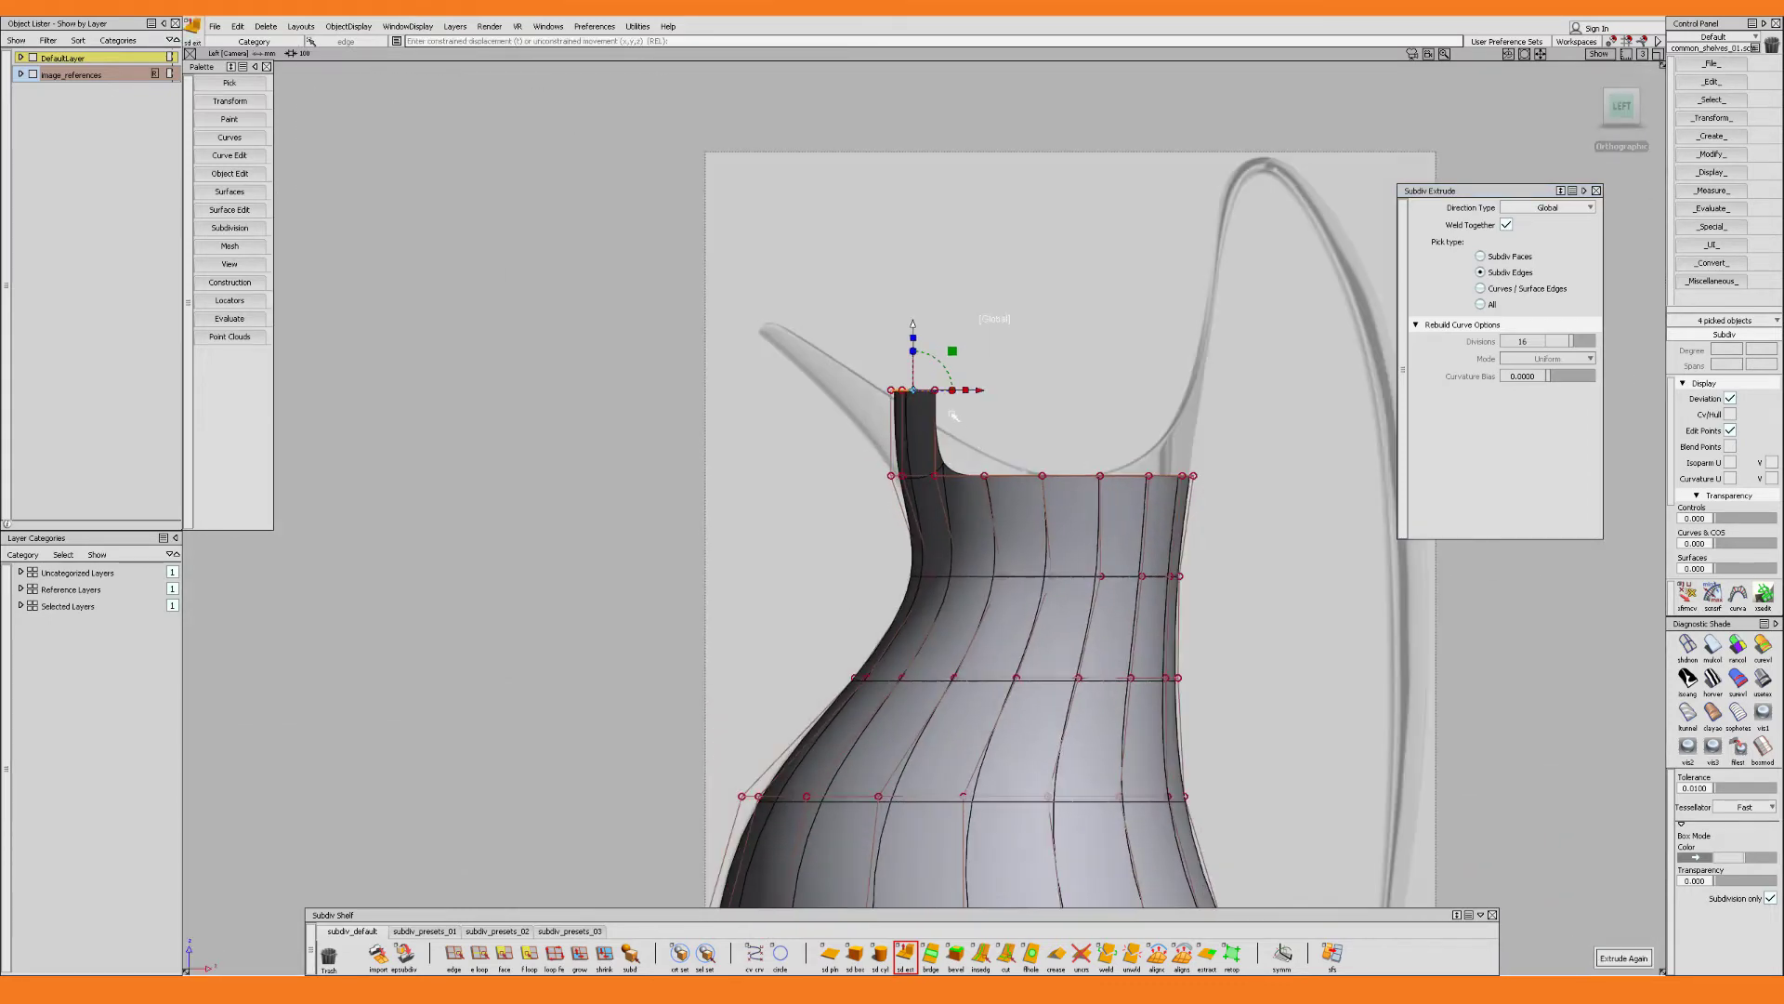
{"action": "middle_click_drag", "start_coordinate": [923, 506], "coordinate": [928, 586], "text": "alt+shift"}
{"action": "right_click_drag", "start_coordinate": [929, 586], "coordinate": [1032, 576], "text": "alt+shift"}
{"action": "left_click_drag", "start_coordinate": [946, 340], "coordinate": [690, 222]}
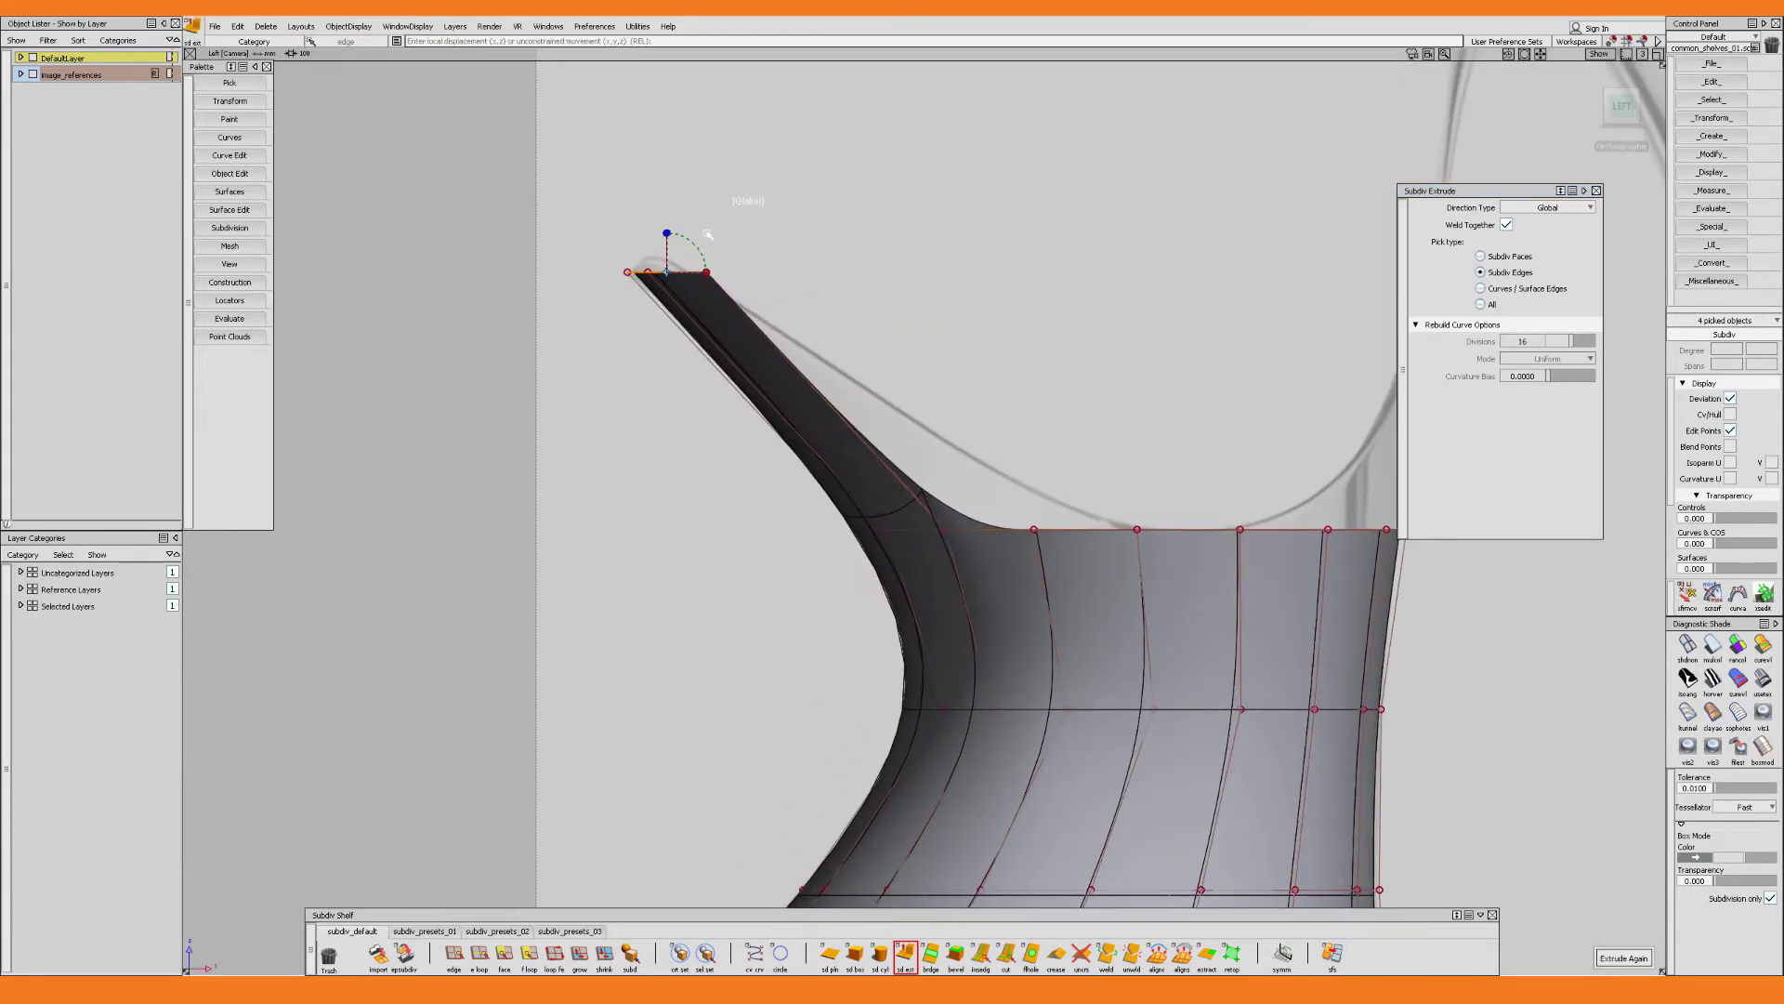
{"action": "middle_click_drag", "start_coordinate": [689, 222], "coordinate": [724, 300], "text": "alt+shift"}
{"action": "mouse_move", "coordinate": [732, 322]}
{"action": "left_mouse_down"}
{"action": "mouse_move", "coordinate": [712, 316]}
{"action": "mouse_move", "coordinate": [745, 314]}
{"action": "mouse_move", "coordinate": [724, 327]}
{"action": "mouse_move", "coordinate": [679, 286]}
{"action": "left_mouse_up"}
{"action": "middle_click_drag", "start_coordinate": [869, 421], "coordinate": [784, 374], "text": "alt+shift"}
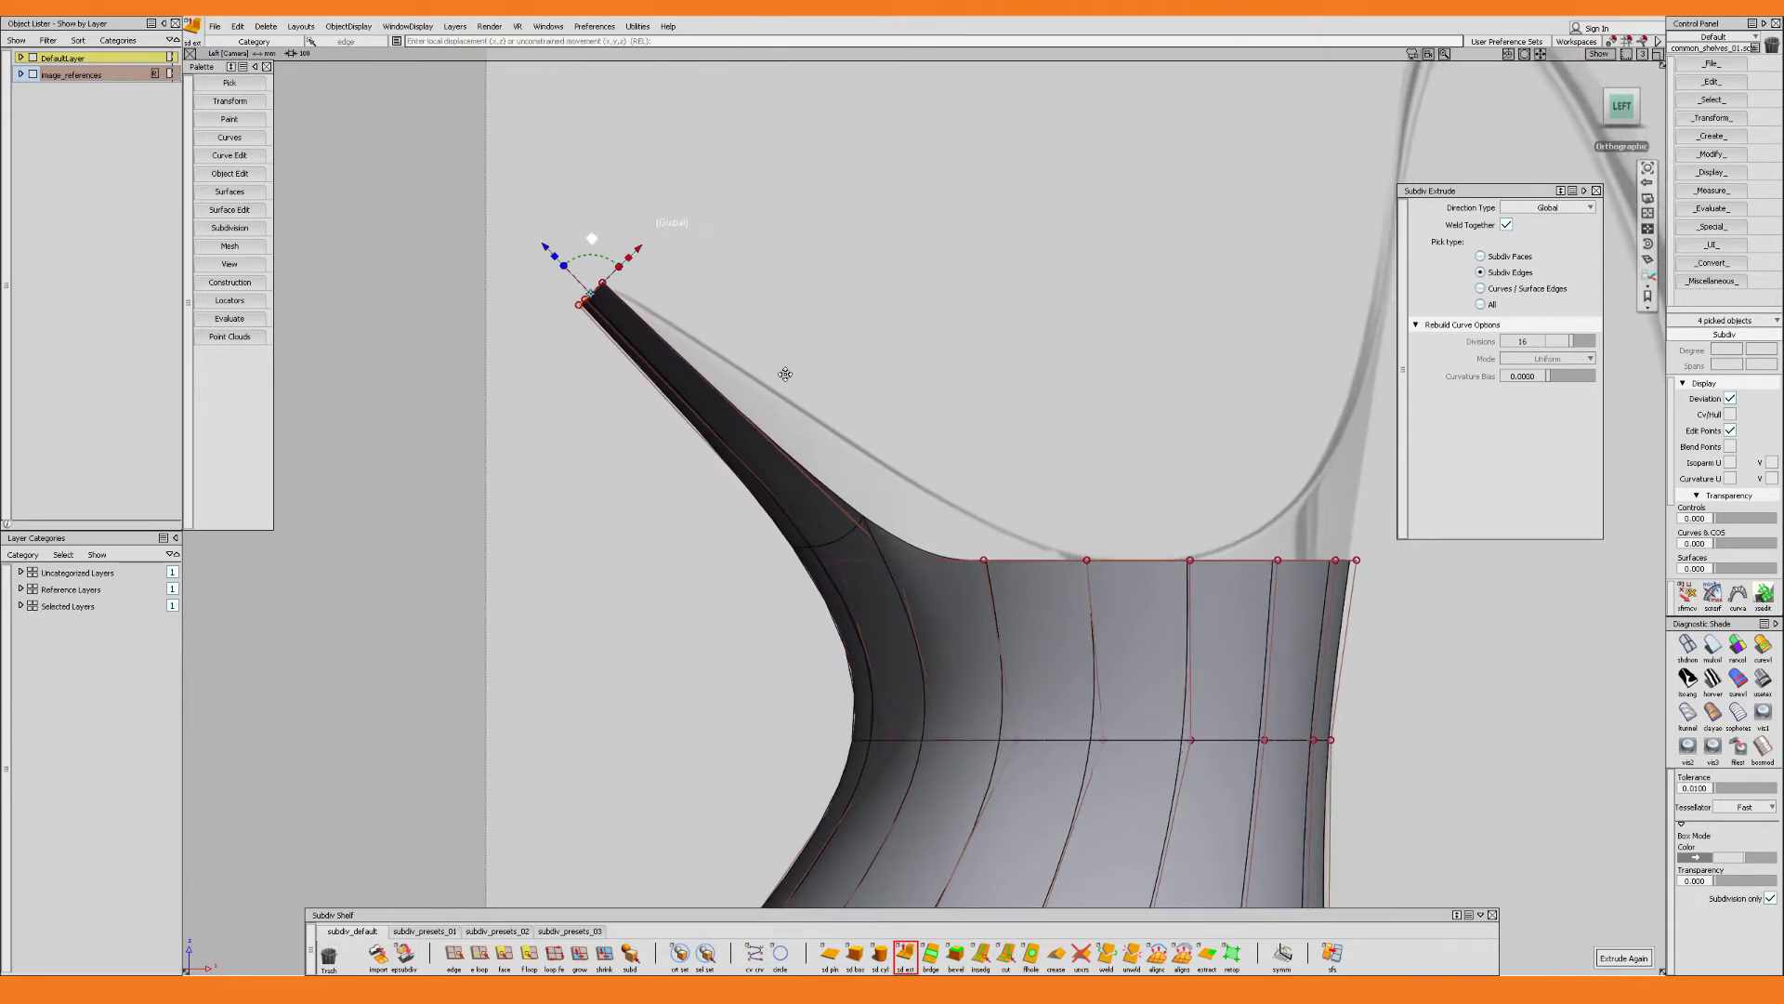
Raise the rim vertices behind the spout onto the reference curve and shift the vertices at its underside toward the body
{"action": "right_click_drag", "start_coordinate": [785, 375], "coordinate": [873, 573], "text": "ctrl+shift"}
{"action": "mouse_move", "coordinate": [873, 574]}
{"action": "left_mouse_down", "text": "ctrl+shift"}
{"action": "mouse_move", "coordinate": [908, 547]}
{"action": "mouse_move", "coordinate": [908, 410]}
{"action": "left_mouse_up", "text": "ctrl+shift"}
{"action": "left_click", "coordinate": [896, 560]}
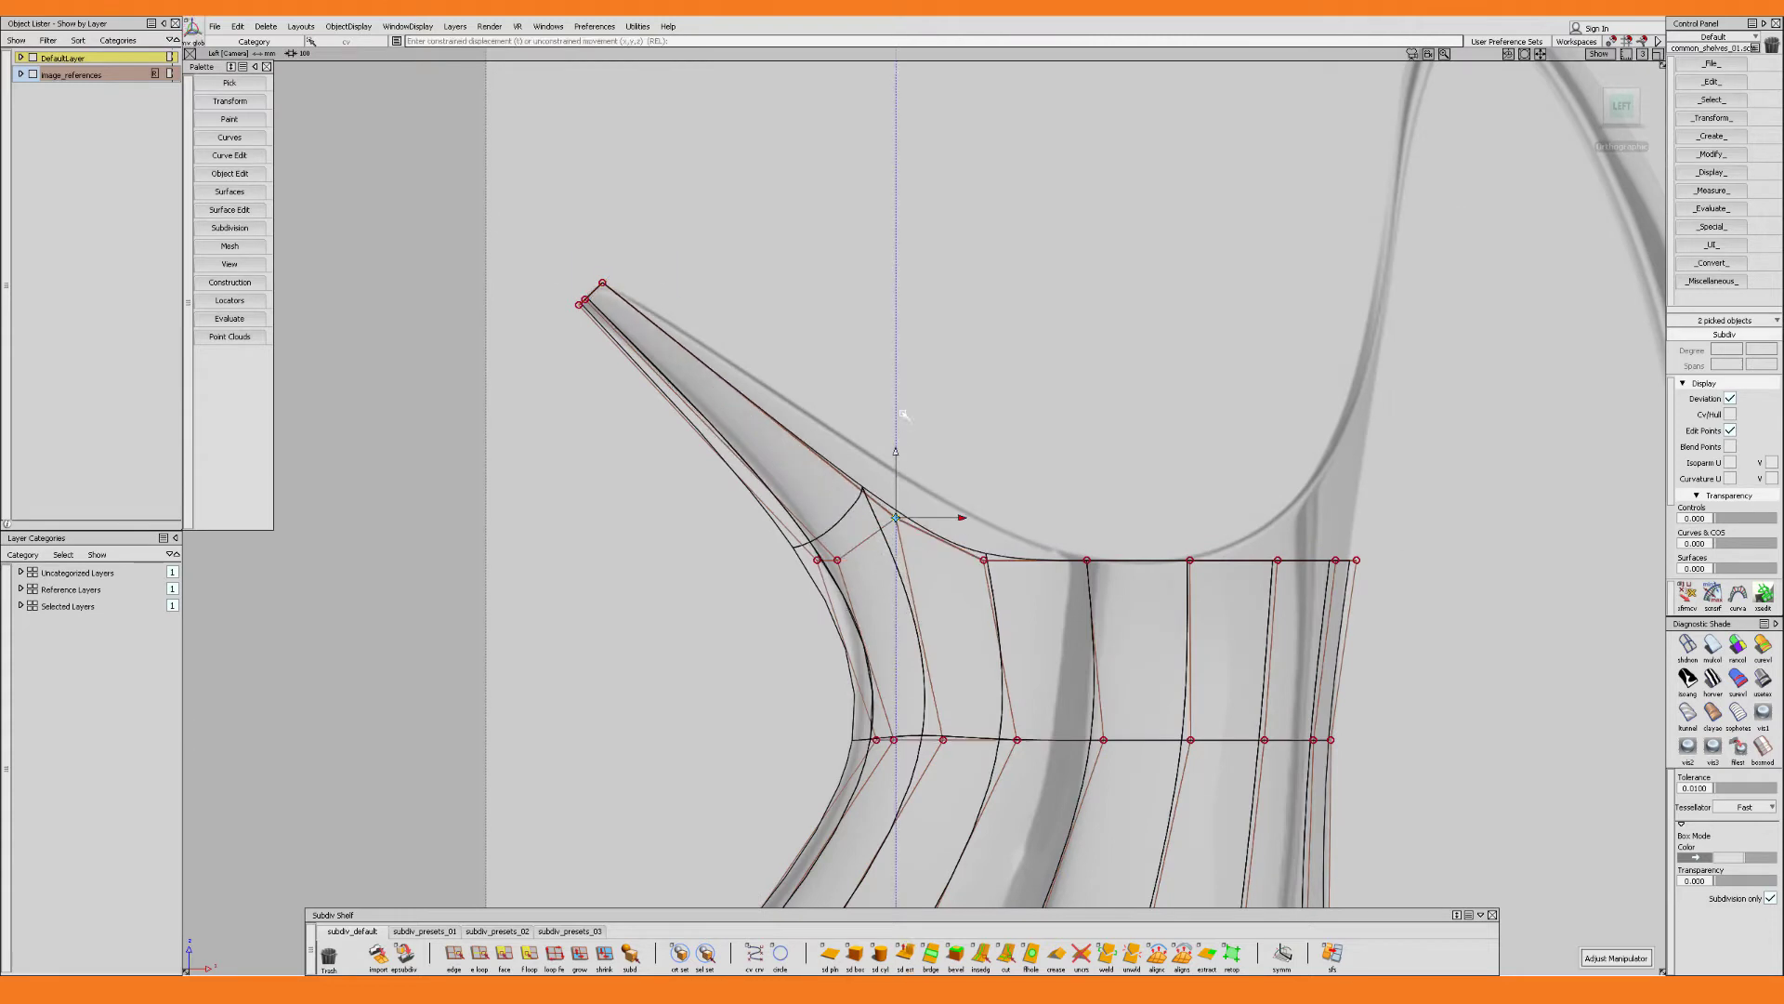
{"action": "left_click", "coordinate": [985, 559]}
{"action": "left_click_drag", "start_coordinate": [985, 493], "coordinate": [986, 459]}
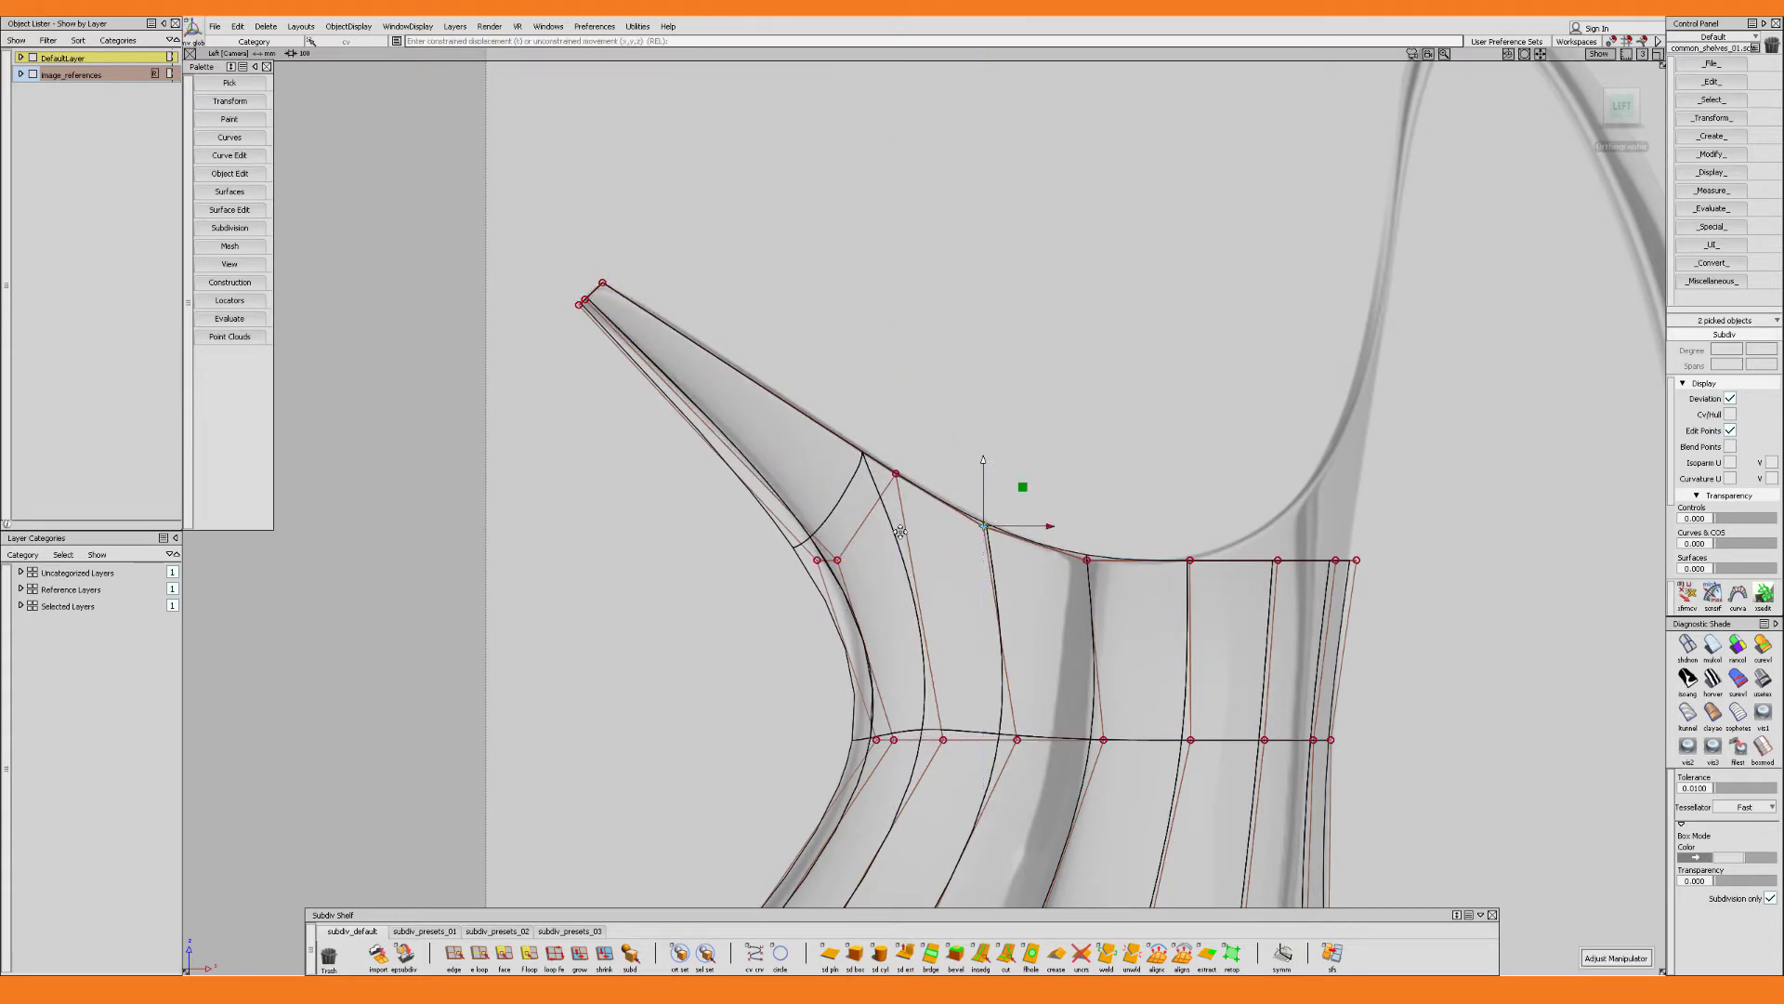
{"action": "middle_click_drag", "start_coordinate": [900, 533], "coordinate": [816, 412], "text": "alt+shift"}
{"action": "left_click_drag", "start_coordinate": [713, 416], "coordinate": [845, 440]}
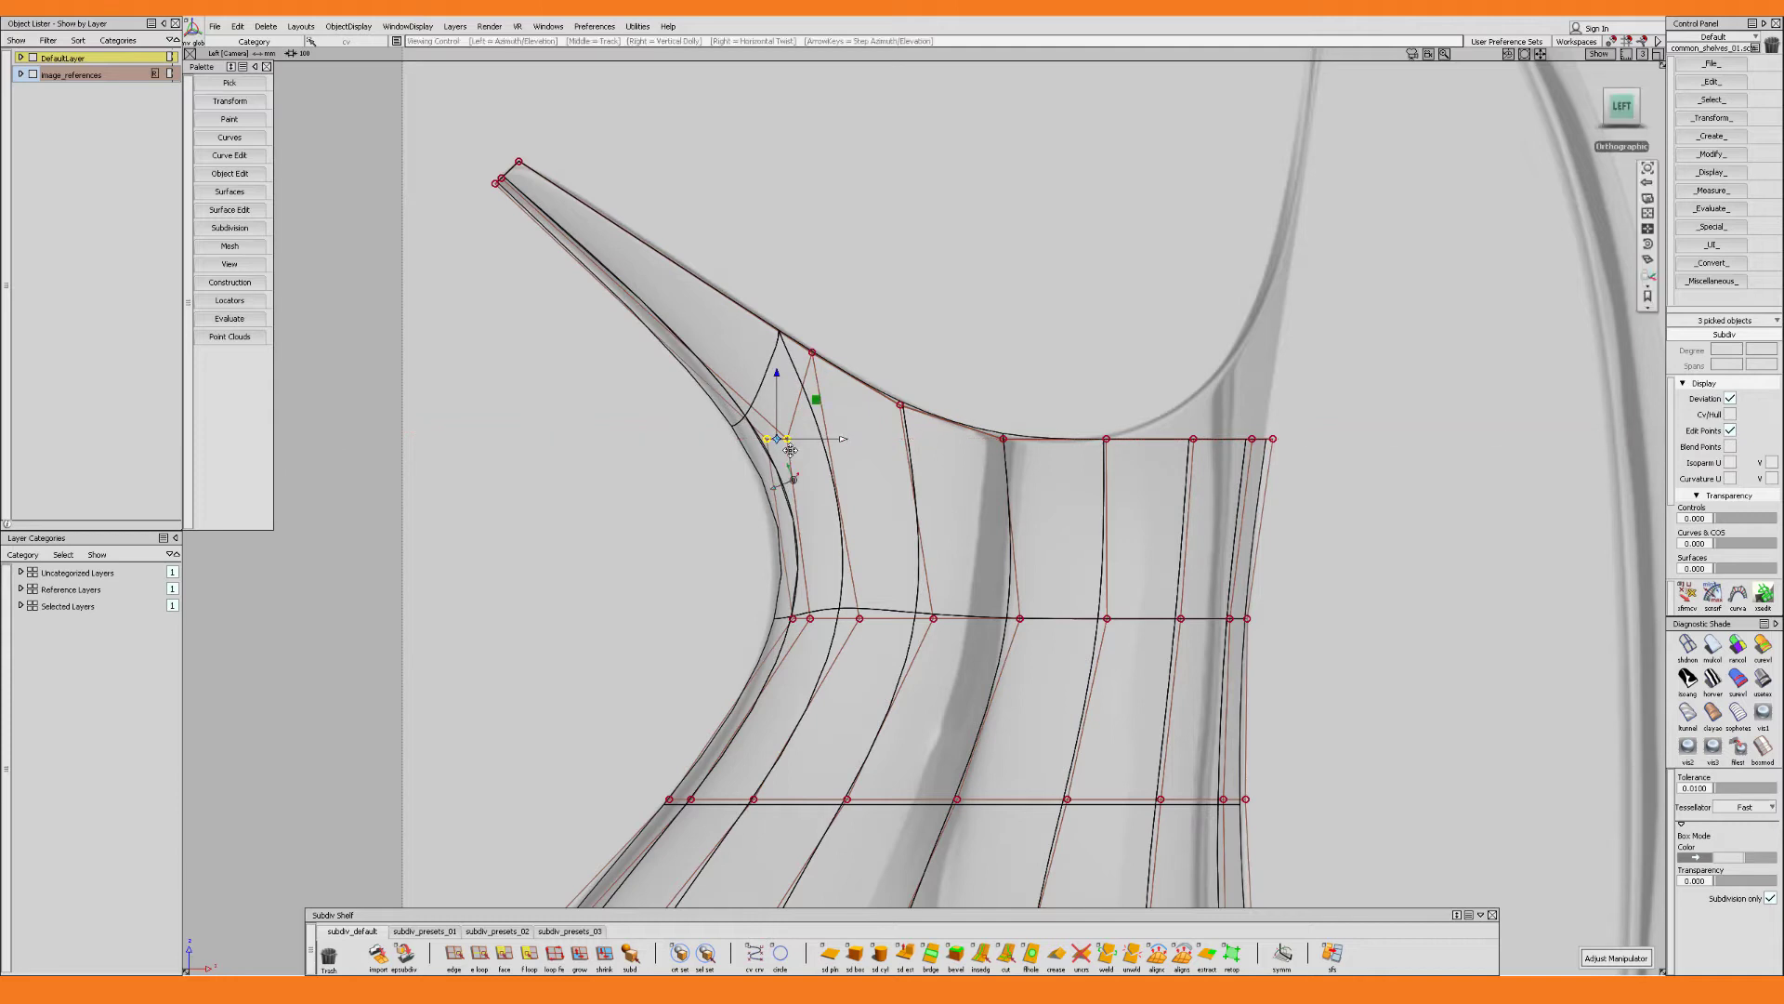
Raise the rear rim vertices to where the handle starts and adjust the neighbouring ones to follow the reference rim curve
{"action": "middle_click_drag", "start_coordinate": [789, 478], "coordinate": [603, 509], "text": "alt+shift"}
{"action": "left_click_drag", "start_coordinate": [954, 421], "coordinate": [1180, 531]}
{"action": "left_click_drag", "start_coordinate": [1056, 411], "coordinate": [1120, 453]}
{"action": "key", "text": "ctrl+z"}
{"action": "left_click_drag", "start_coordinate": [1117, 375], "coordinate": [1133, 272]}
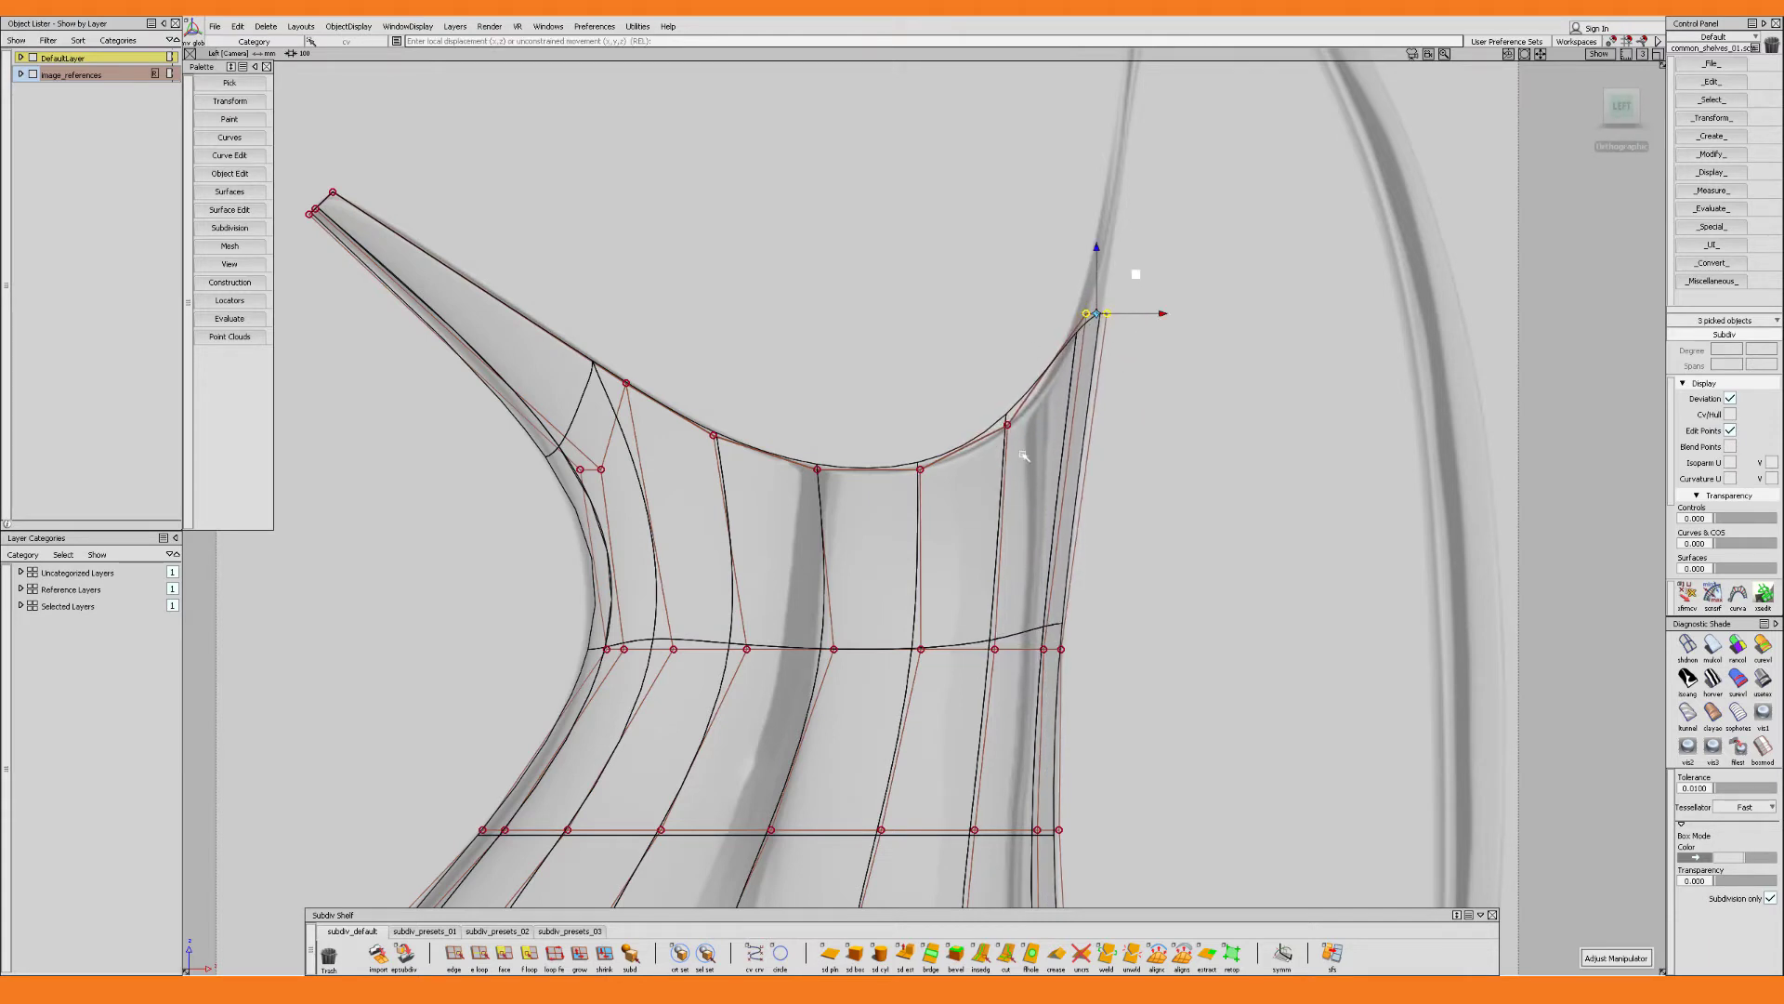
{"action": "left_click", "coordinate": [1009, 424]}
{"action": "left_click_drag", "start_coordinate": [1015, 360], "coordinate": [1016, 374]}
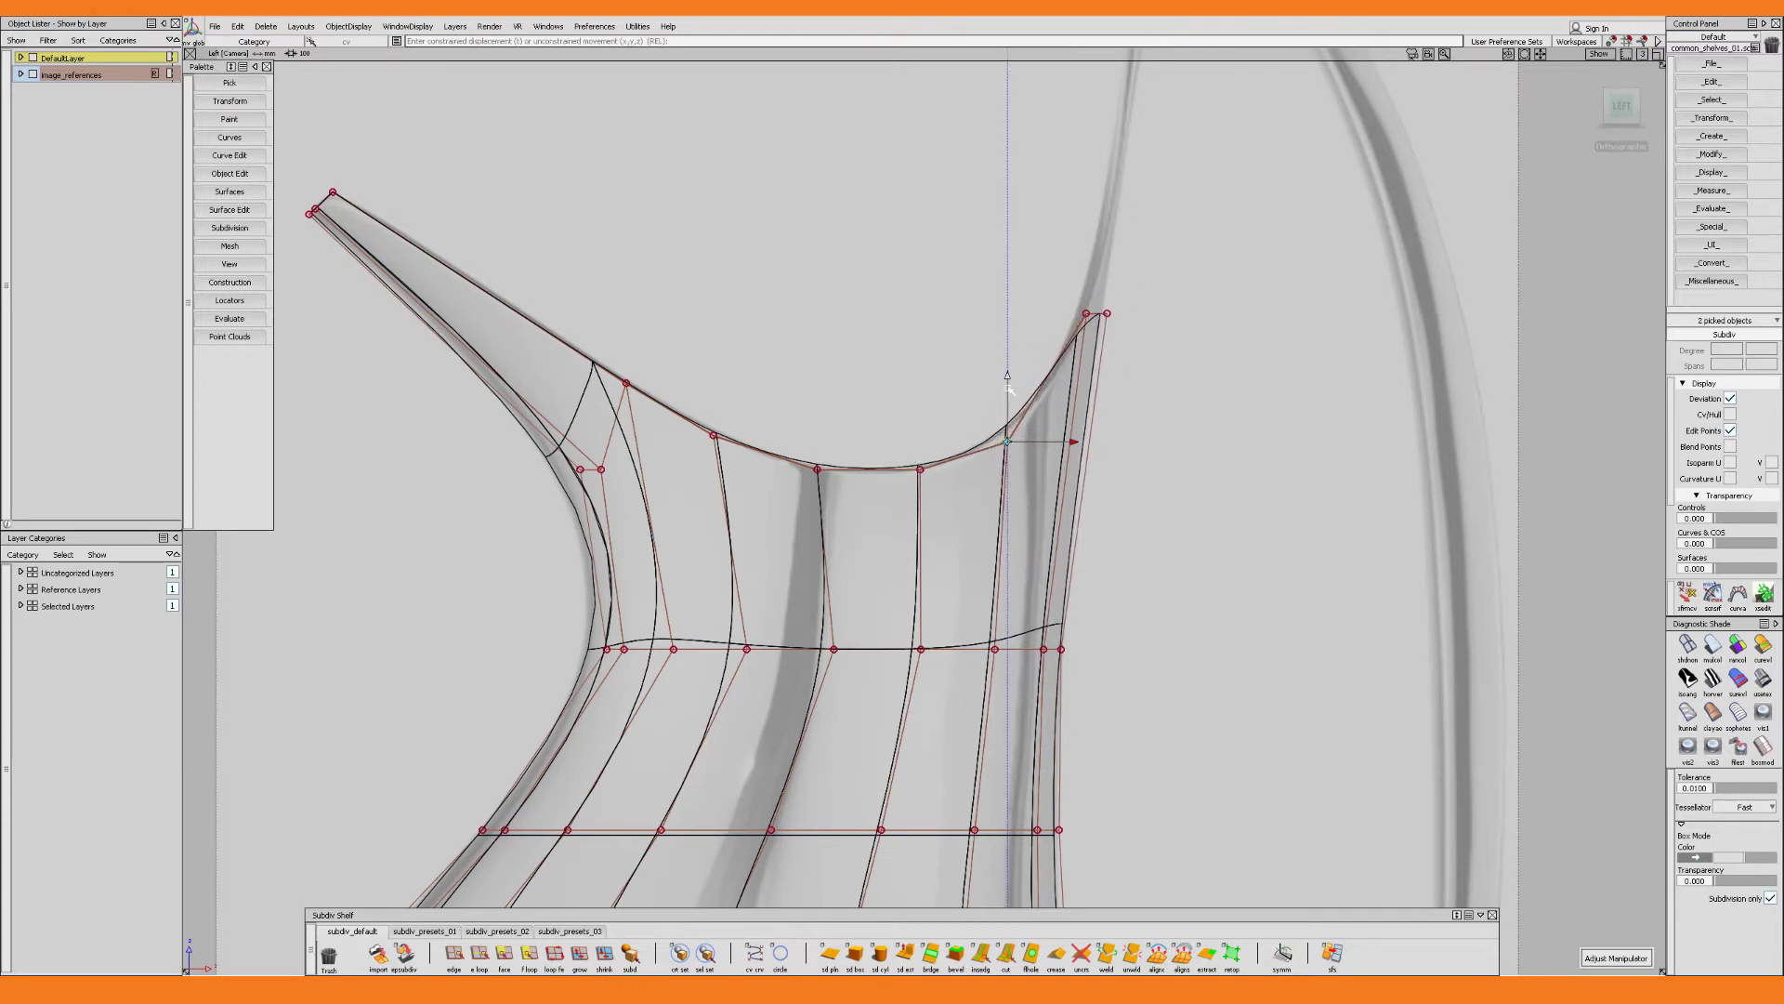
{"action": "left_click", "coordinate": [920, 469]}
{"action": "left_click", "coordinate": [923, 406]}
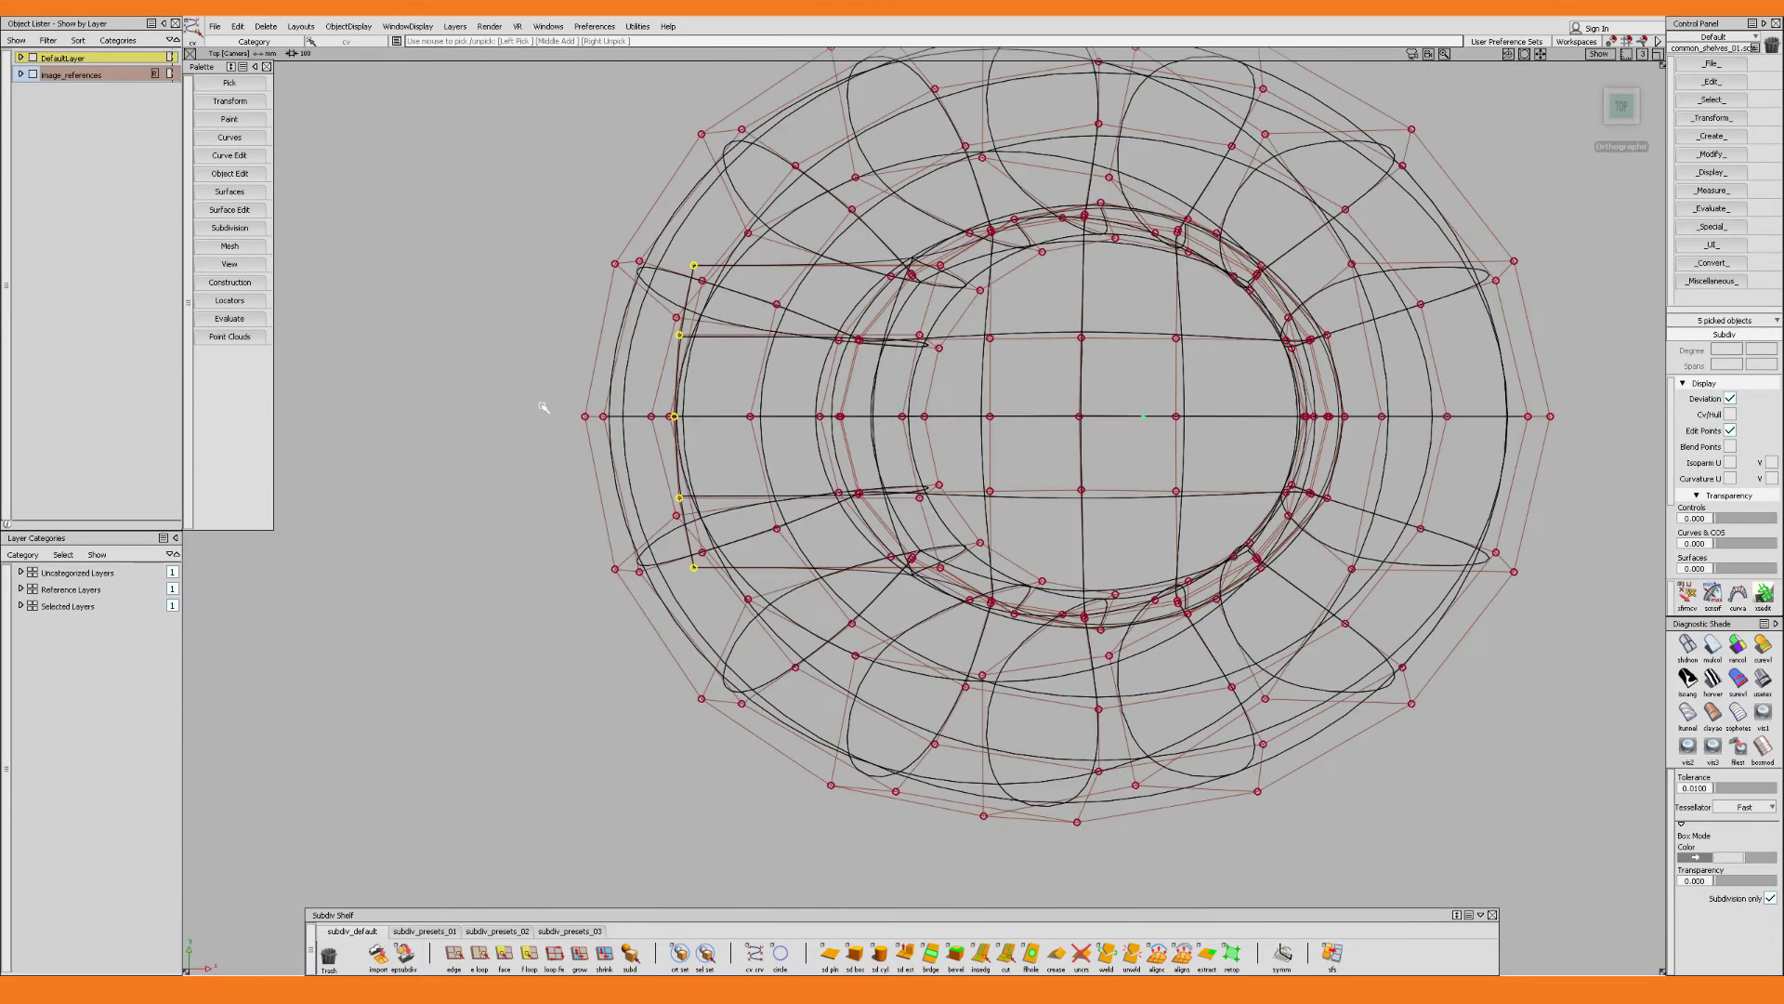
Adjust the spout tip's width by scaling its five vertices sideways in the top view
{"action": "key", "text": "r"}
{"action": "key", "text": "5"}
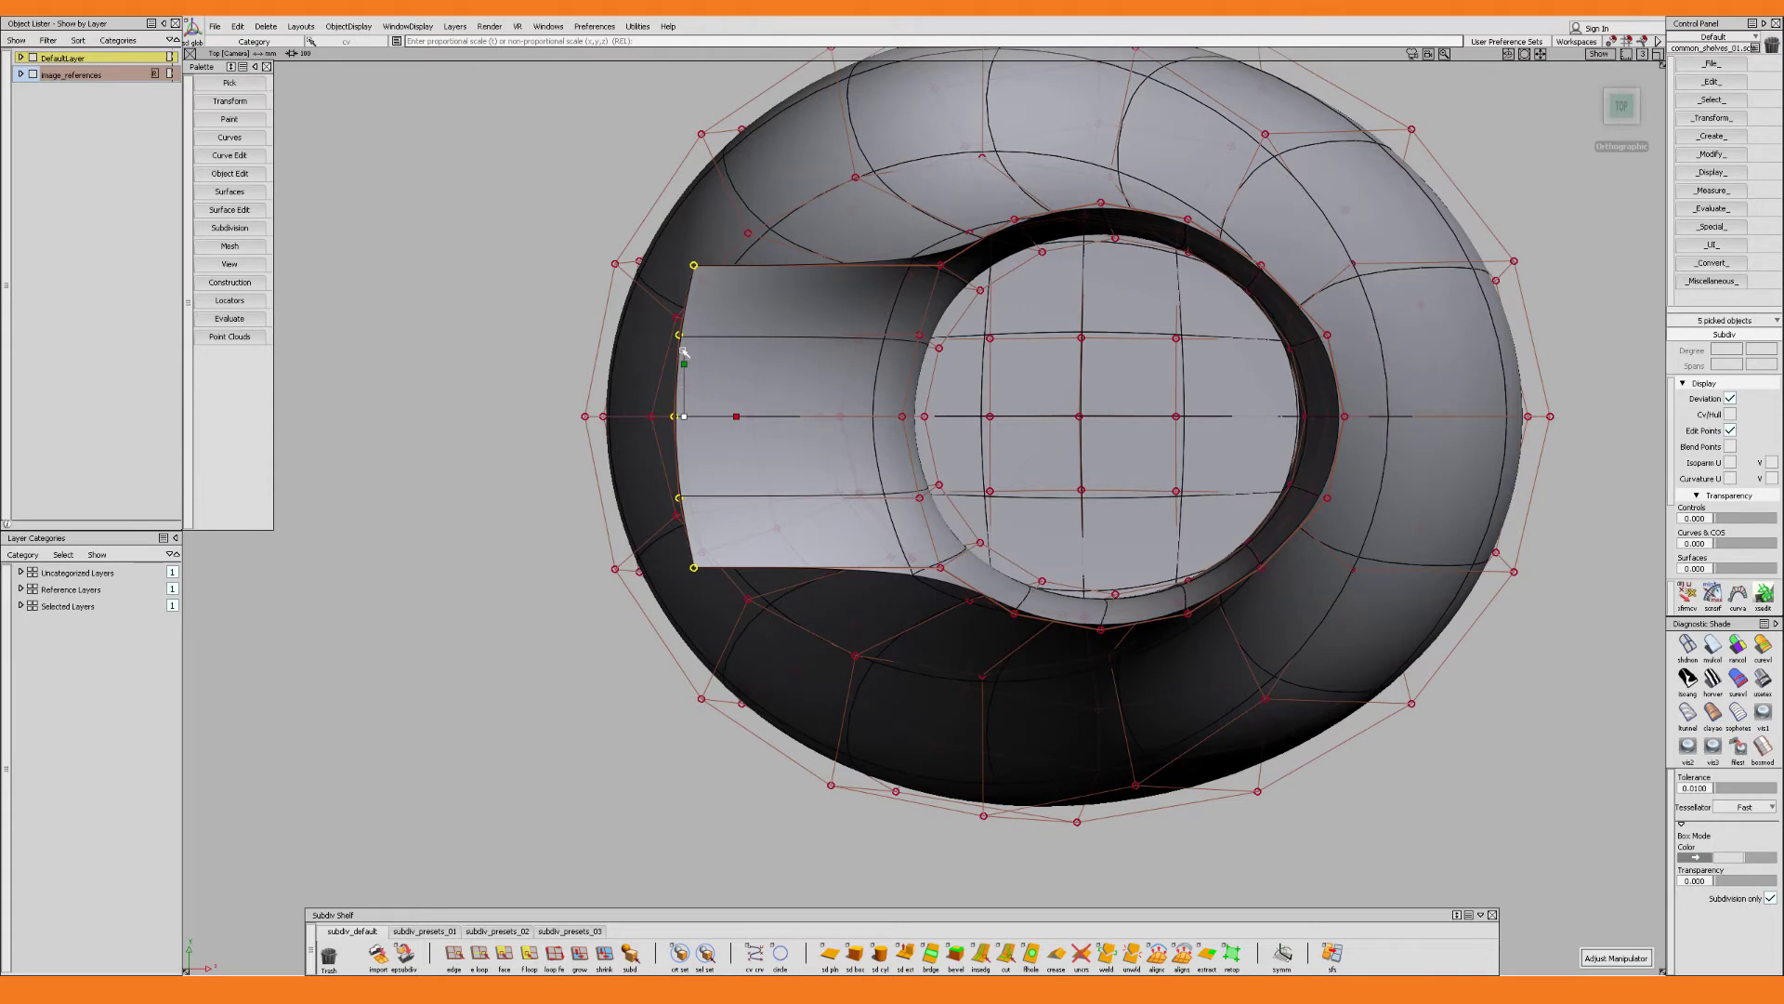
{"action": "mouse_move", "coordinate": [685, 361]}
{"action": "left_mouse_down"}
{"action": "mouse_move", "coordinate": [687, 397]}
{"action": "mouse_move", "coordinate": [777, 382]}
{"action": "mouse_move", "coordinate": [783, 424]}
{"action": "mouse_move", "coordinate": [764, 288]}
{"action": "left_mouse_up"}
{"action": "key", "text": "F8"}
{"action": "middle_click_drag", "start_coordinate": [764, 288], "coordinate": [796, 450], "text": "alt+shift"}
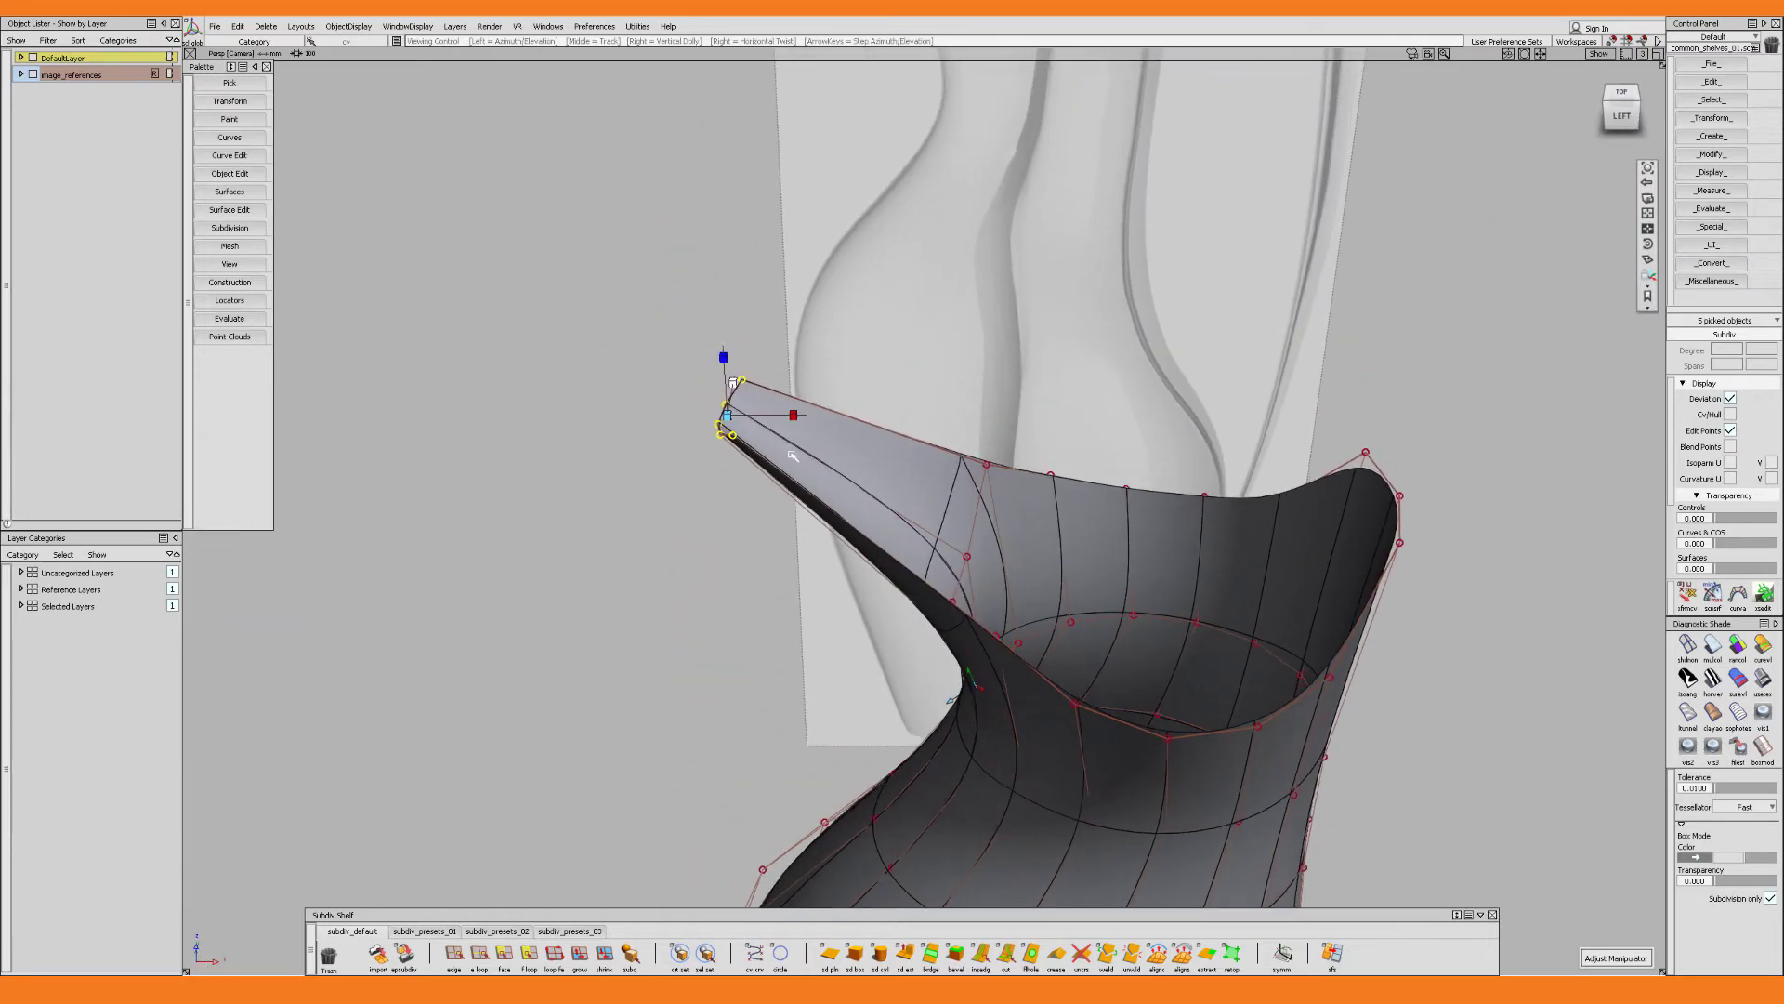
Pick the two rim edges at the back of the neck and extrude them upward as the handle's start
{"action": "mouse_move", "coordinate": [801, 493]}
{"action": "left_mouse_down", "text": "alt+shift"}
{"action": "mouse_move", "coordinate": [814, 449]}
{"action": "mouse_move", "coordinate": [854, 456]}
{"action": "mouse_move", "coordinate": [845, 561]}
{"action": "mouse_move", "coordinate": [1019, 605]}
{"action": "mouse_move", "coordinate": [1150, 667]}
{"action": "mouse_move", "coordinate": [1390, 661]}
{"action": "mouse_move", "coordinate": [1267, 506]}
{"action": "mouse_move", "coordinate": [1085, 463]}
{"action": "left_mouse_up", "text": "alt+shift"}
{"action": "key", "text": "e"}
{"action": "left_click", "coordinate": [1062, 383]}
{"action": "mouse_move", "coordinate": [1106, 395]}
{"action": "left_mouse_down", "text": "alt+shift"}
{"action": "mouse_move", "coordinate": [1106, 368]}
{"action": "mouse_move", "coordinate": [1162, 331]}
{"action": "mouse_move", "coordinate": [1071, 398]}
{"action": "left_mouse_up", "text": "alt+shift"}
{"action": "left_click", "coordinate": [1021, 364]}
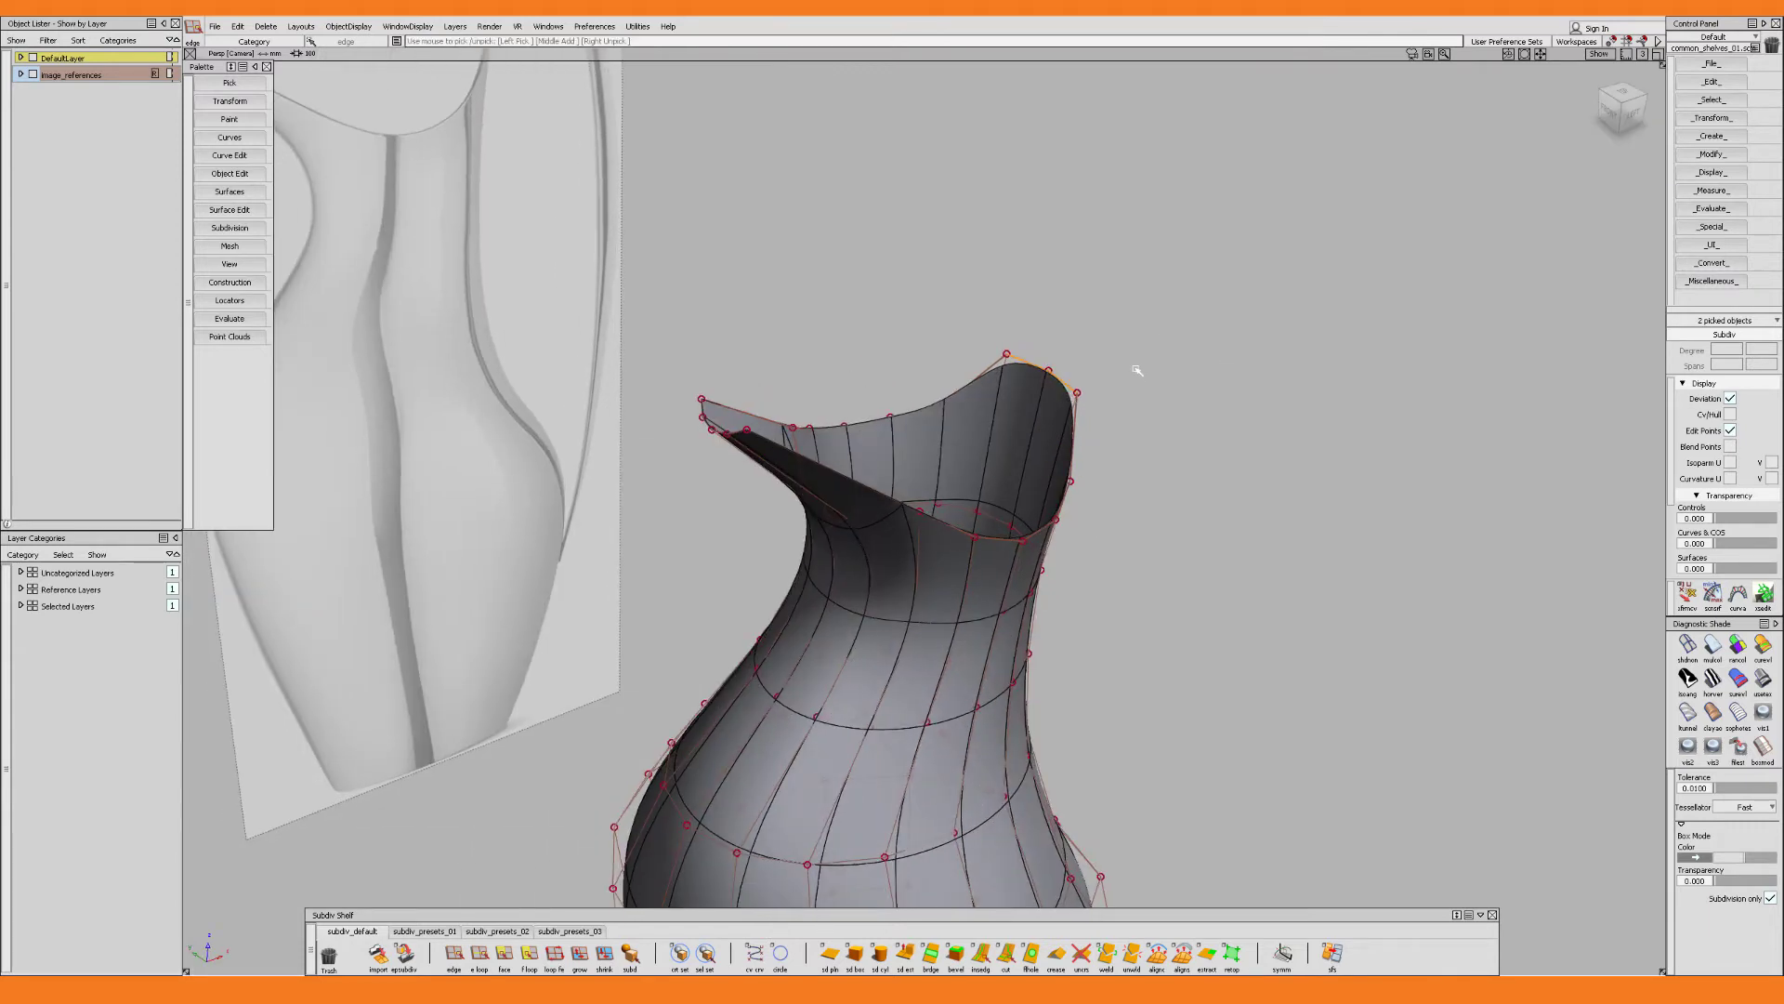
{"action": "double_click", "coordinate": [905, 952]}
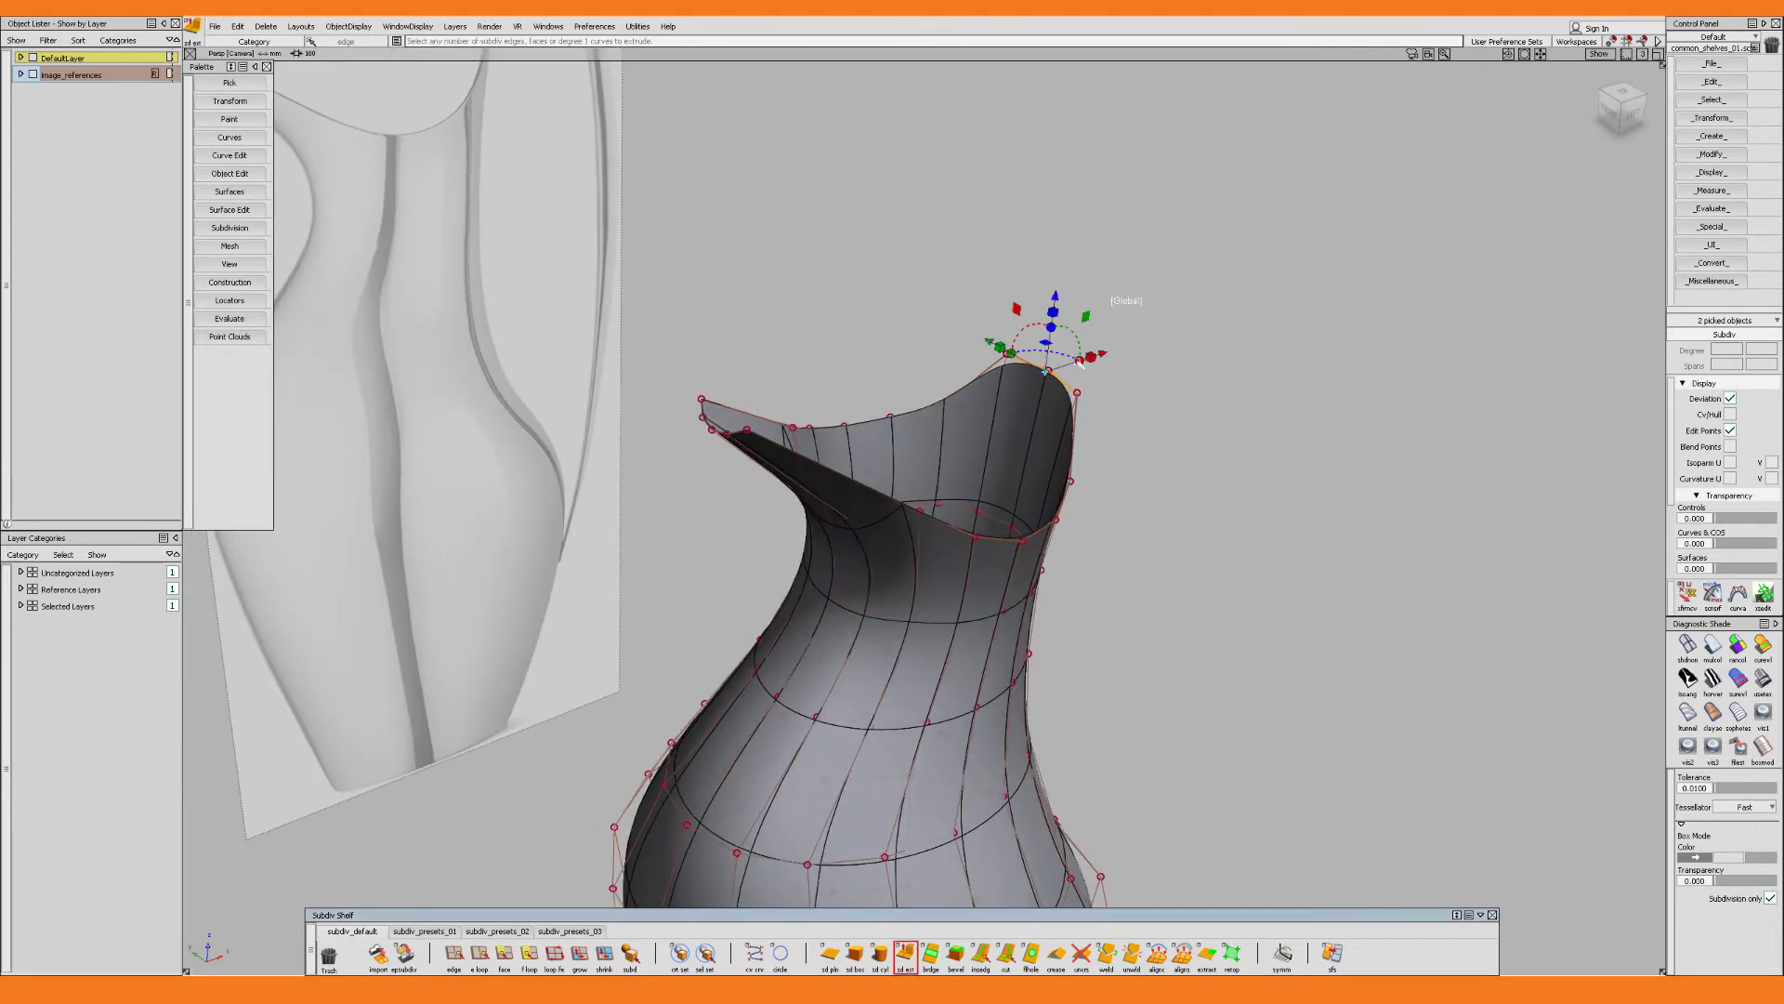
{"action": "left_click_drag", "start_coordinate": [1059, 288], "coordinate": [1073, 189]}
Move the extruded handle edges up along the reference handle in the side view
{"action": "middle_click_drag", "start_coordinate": [1108, 234], "coordinate": [956, 434], "text": "alt+shift"}
{"action": "key", "text": "F6"}
{"action": "right_click_drag", "start_coordinate": [956, 434], "coordinate": [825, 411], "text": "alt+shift"}
{"action": "middle_click_drag", "start_coordinate": [825, 411], "coordinate": [879, 348], "text": "alt+shift"}
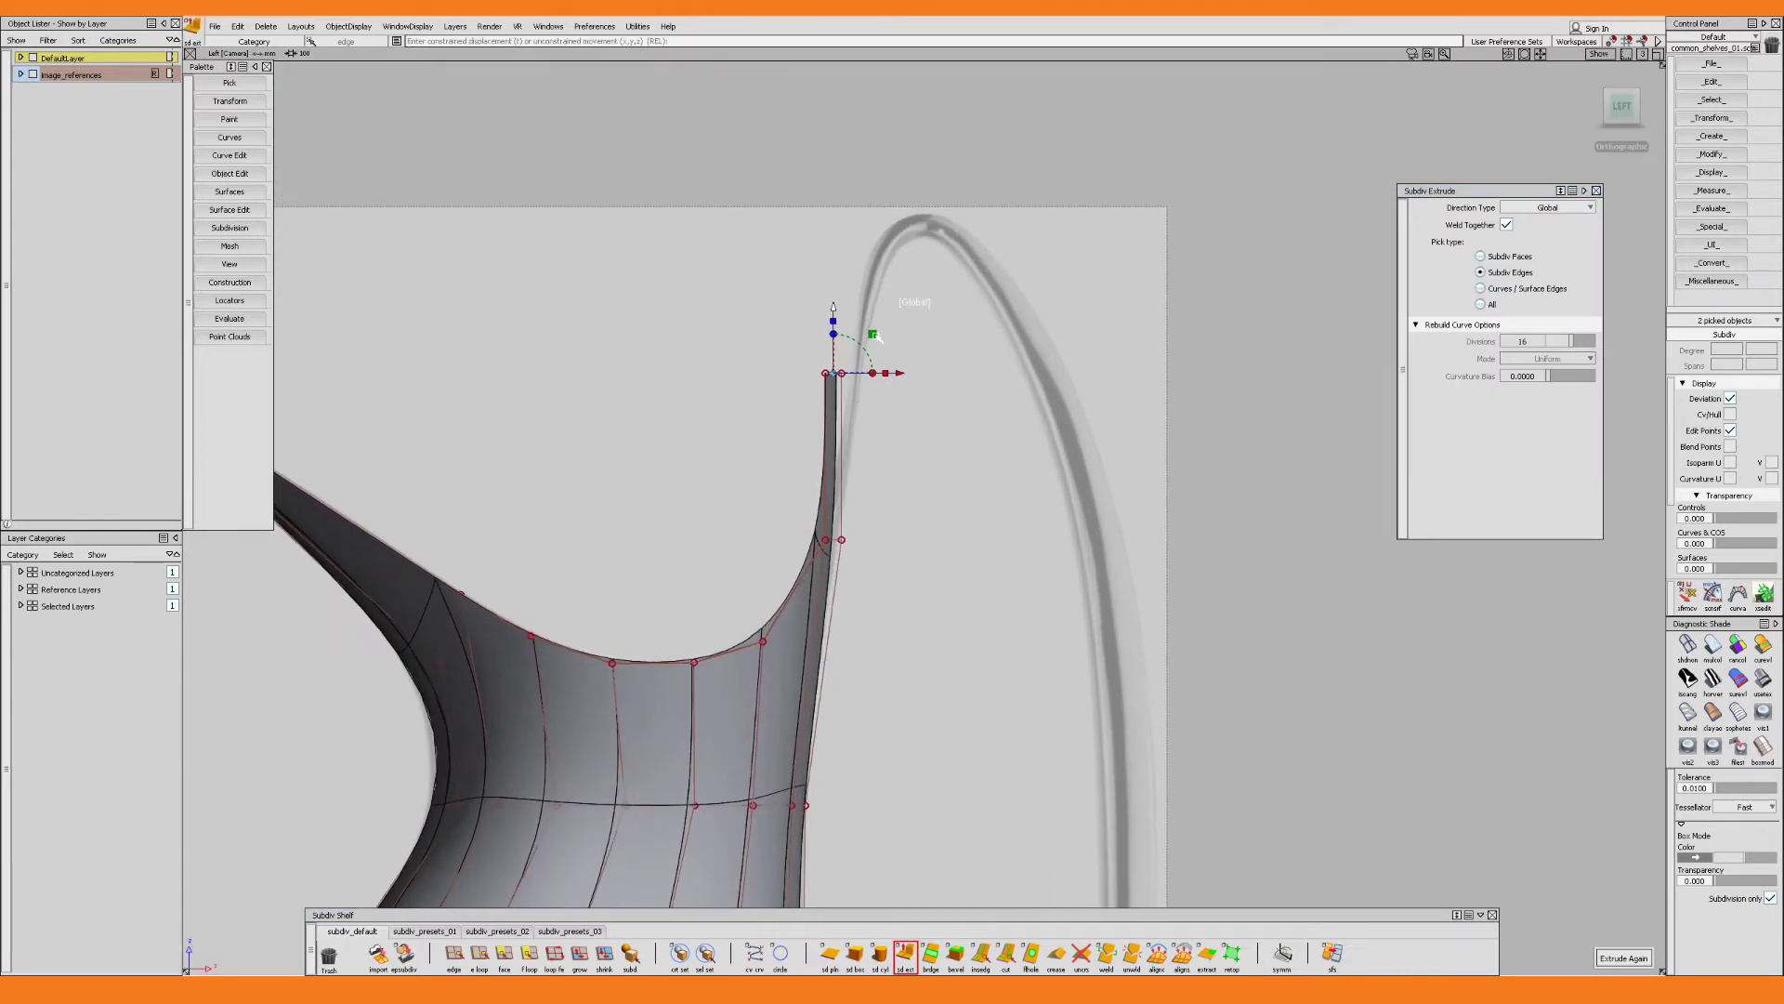
{"action": "left_click_drag", "start_coordinate": [877, 337], "coordinate": [915, 259]}
{"action": "middle_click_drag", "start_coordinate": [983, 338], "coordinate": [938, 481], "text": "alt+shift"}
{"action": "right_click_drag", "start_coordinate": [938, 481], "coordinate": [979, 400], "text": "alt+shift"}
{"action": "middle_click_drag", "start_coordinate": [979, 400], "coordinate": [858, 439], "text": "alt+shift"}
Extrude the handle edges again up into the arch's first bend and angle them to follow the reference
{"action": "left_click", "coordinate": [1623, 960]}
{"action": "right_click_drag", "start_coordinate": [858, 439], "coordinate": [897, 363], "text": "alt+shift"}
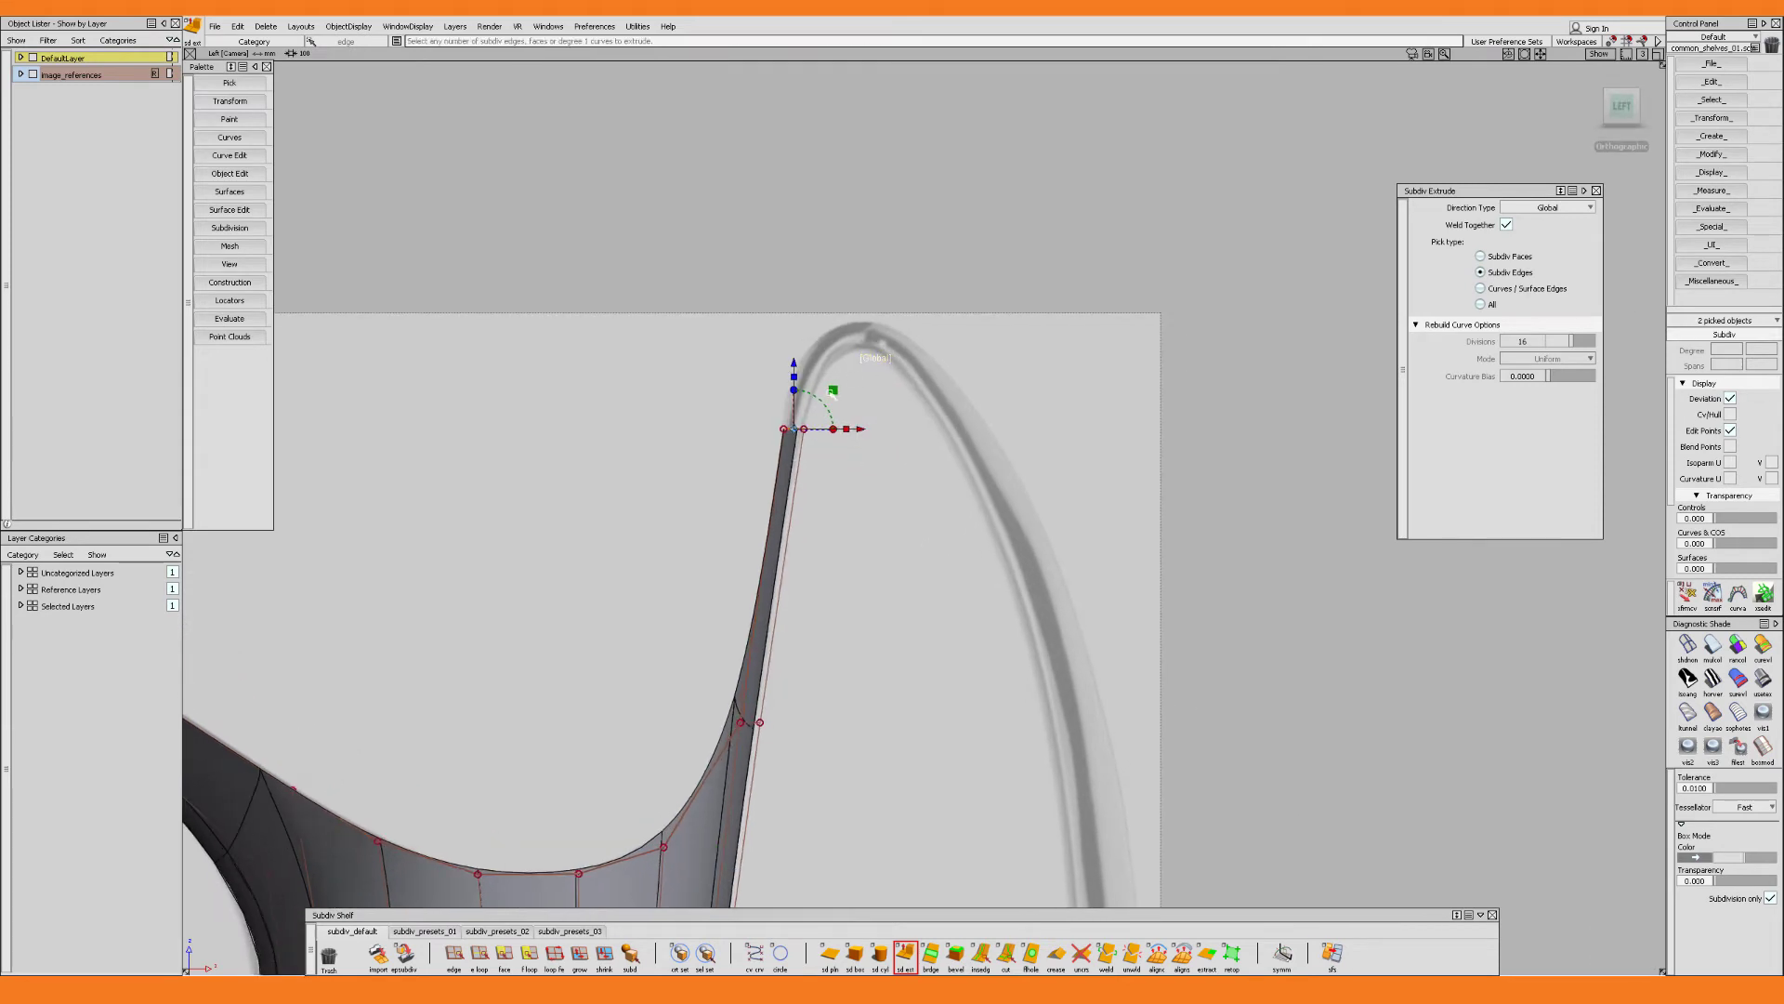
{"action": "left_click_drag", "start_coordinate": [833, 391], "coordinate": [861, 314]}
{"action": "right_click_drag", "start_coordinate": [861, 313], "coordinate": [884, 320], "text": "alt+shift"}
{"action": "middle_click_drag", "start_coordinate": [884, 320], "coordinate": [873, 371], "text": "alt+shift"}
{"action": "left_click", "coordinate": [851, 325]}
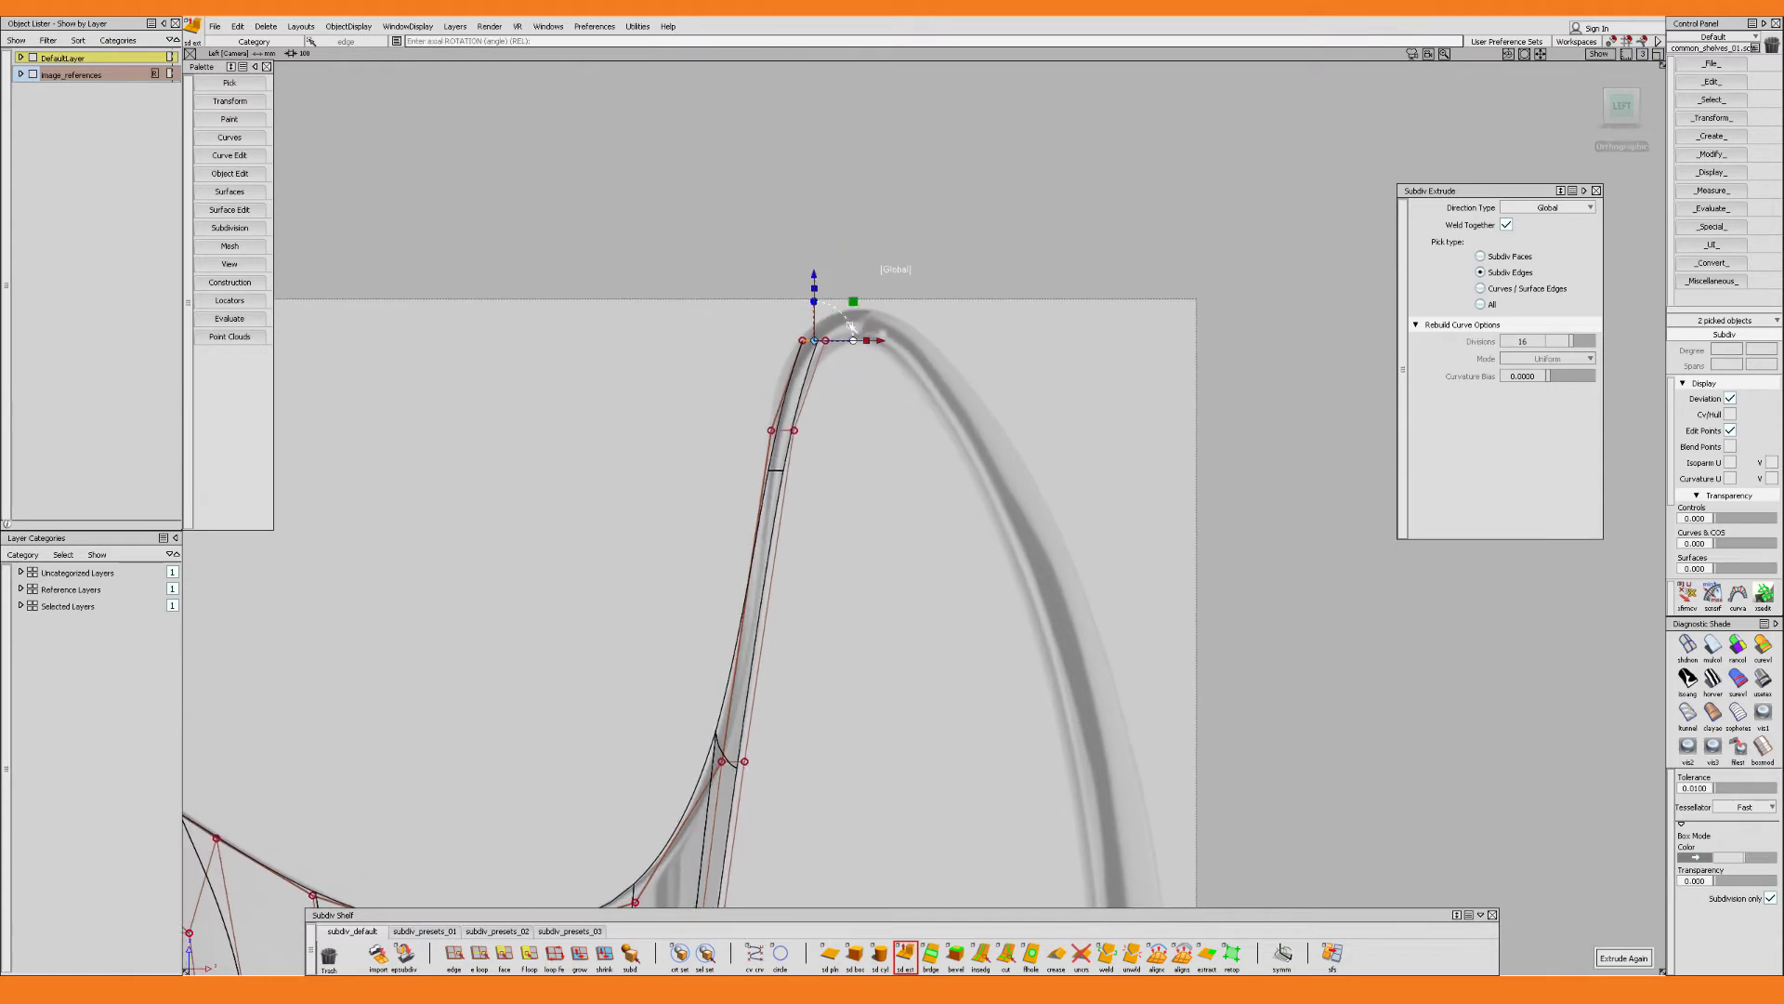
Extrude the handle edges across the arch's top, around its rear bend and down the upper outer side, angling them to the reference
{"action": "left_click_drag", "start_coordinate": [870, 344], "coordinate": [961, 343]}
{"action": "key", "text": "space"}
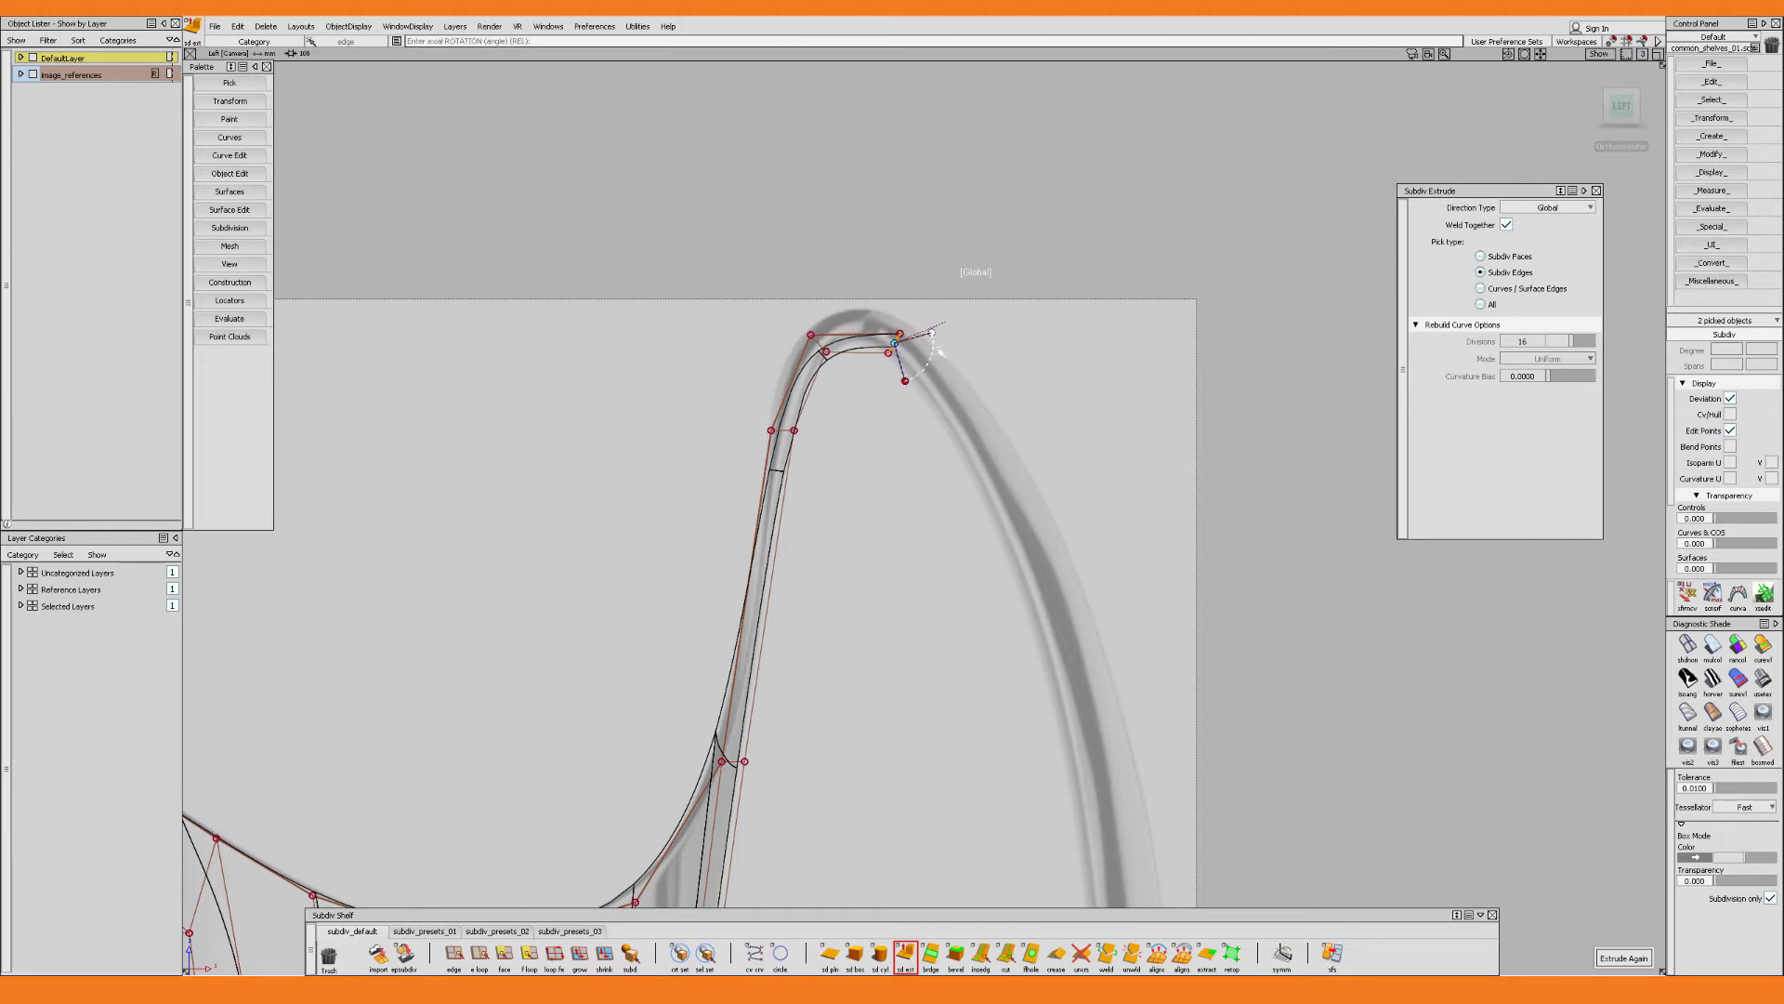
{"action": "left_click_drag", "start_coordinate": [957, 326], "coordinate": [1004, 396]}
{"action": "key", "text": "space"}
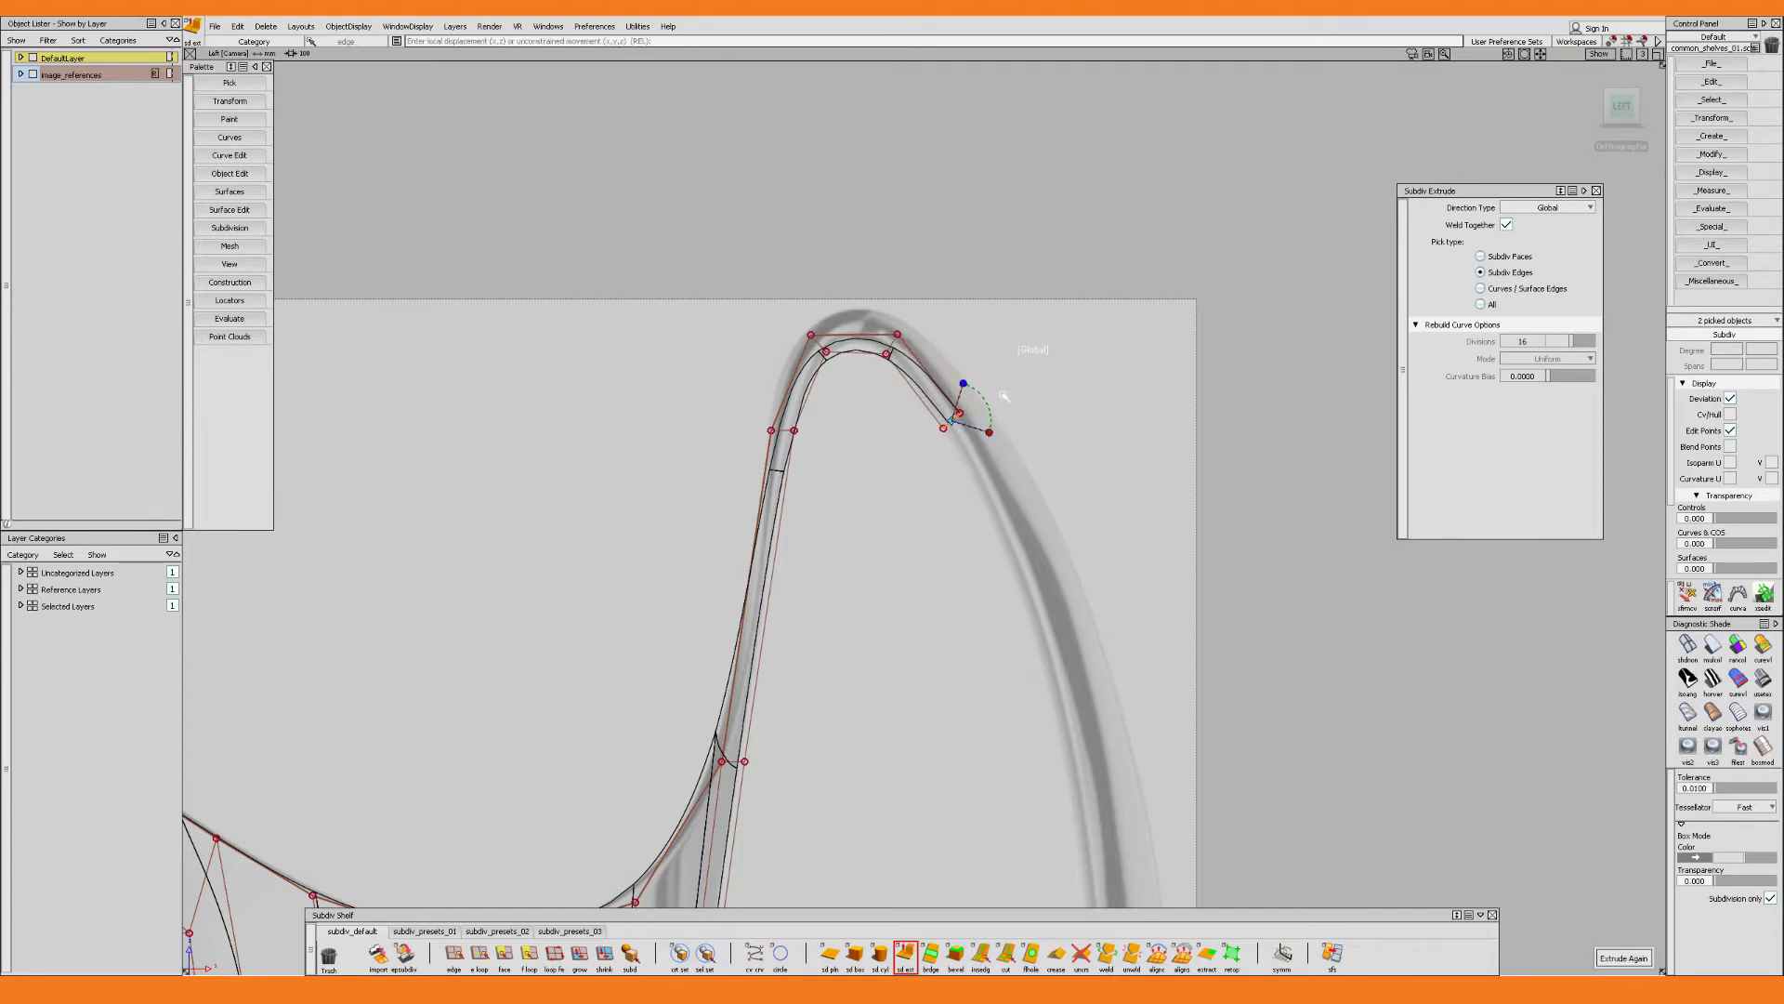
{"action": "middle_click_drag", "start_coordinate": [1060, 450], "coordinate": [1011, 352], "text": "alt+shift"}
{"action": "key", "text": "space"}
{"action": "left_click_drag", "start_coordinate": [945, 287], "coordinate": [1054, 533]}
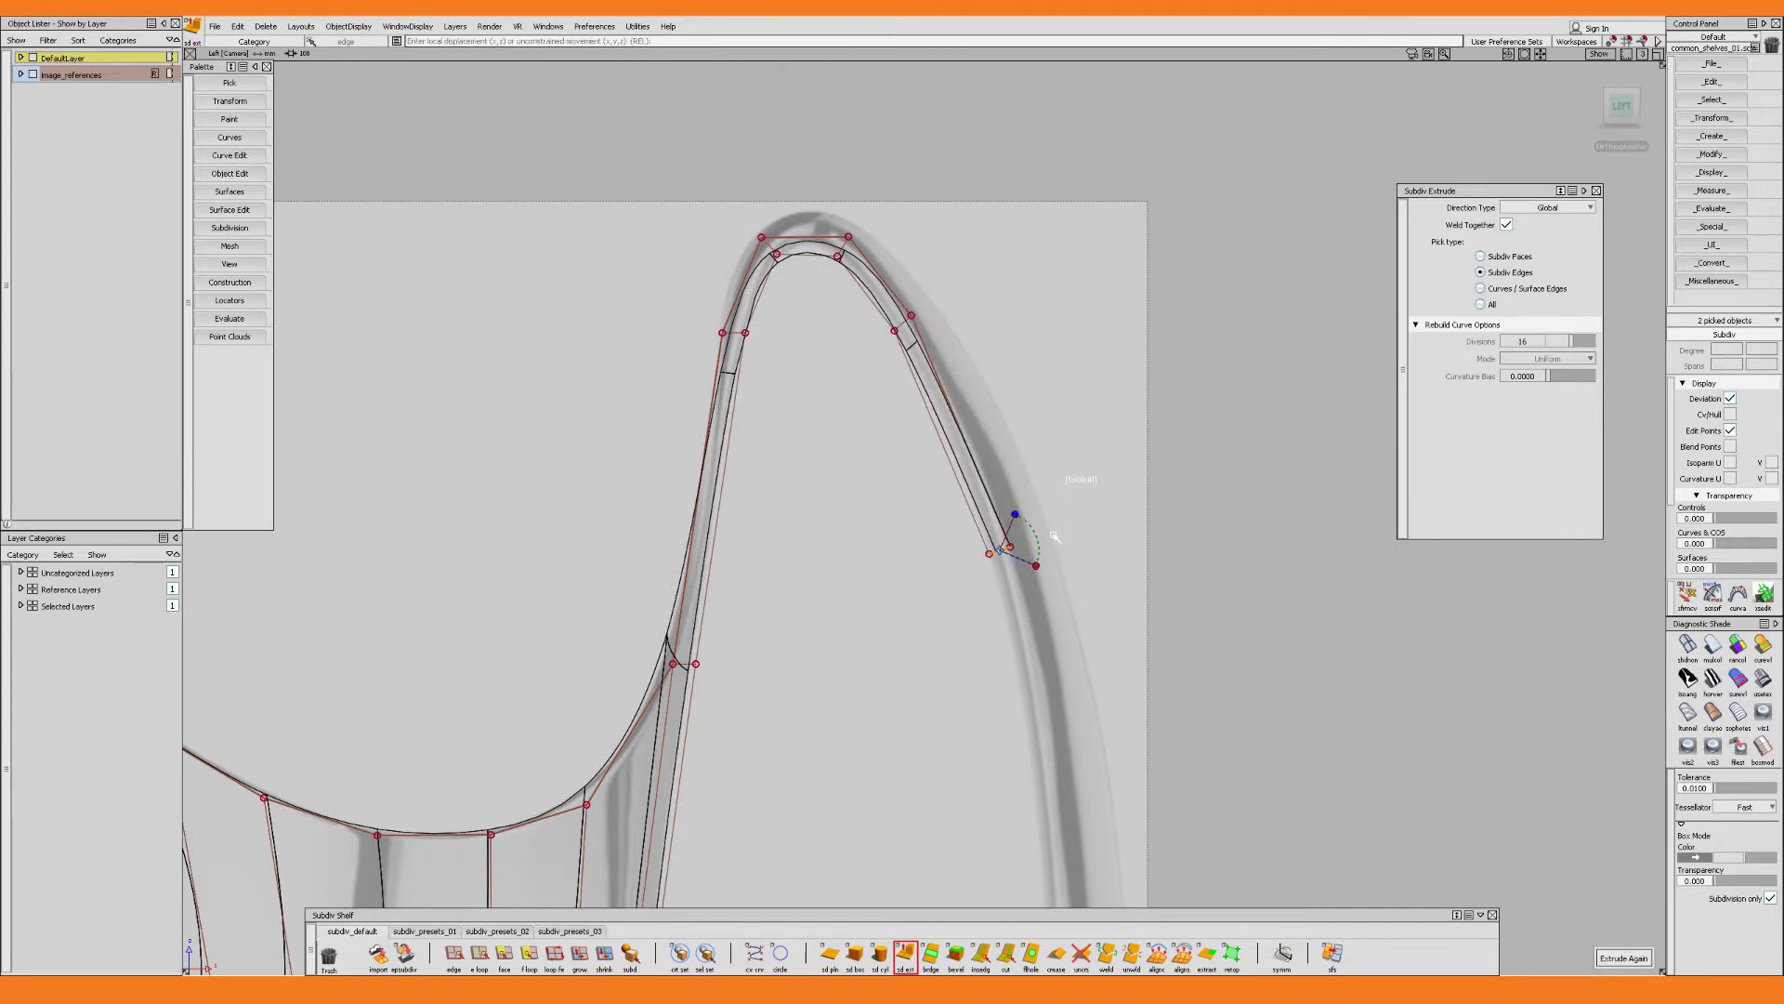
Extend the handle further down its outer side with successive edge extrusions along the side reference
{"action": "middle_click_drag", "start_coordinate": [1025, 548], "coordinate": [964, 262], "text": "alt+shift"}
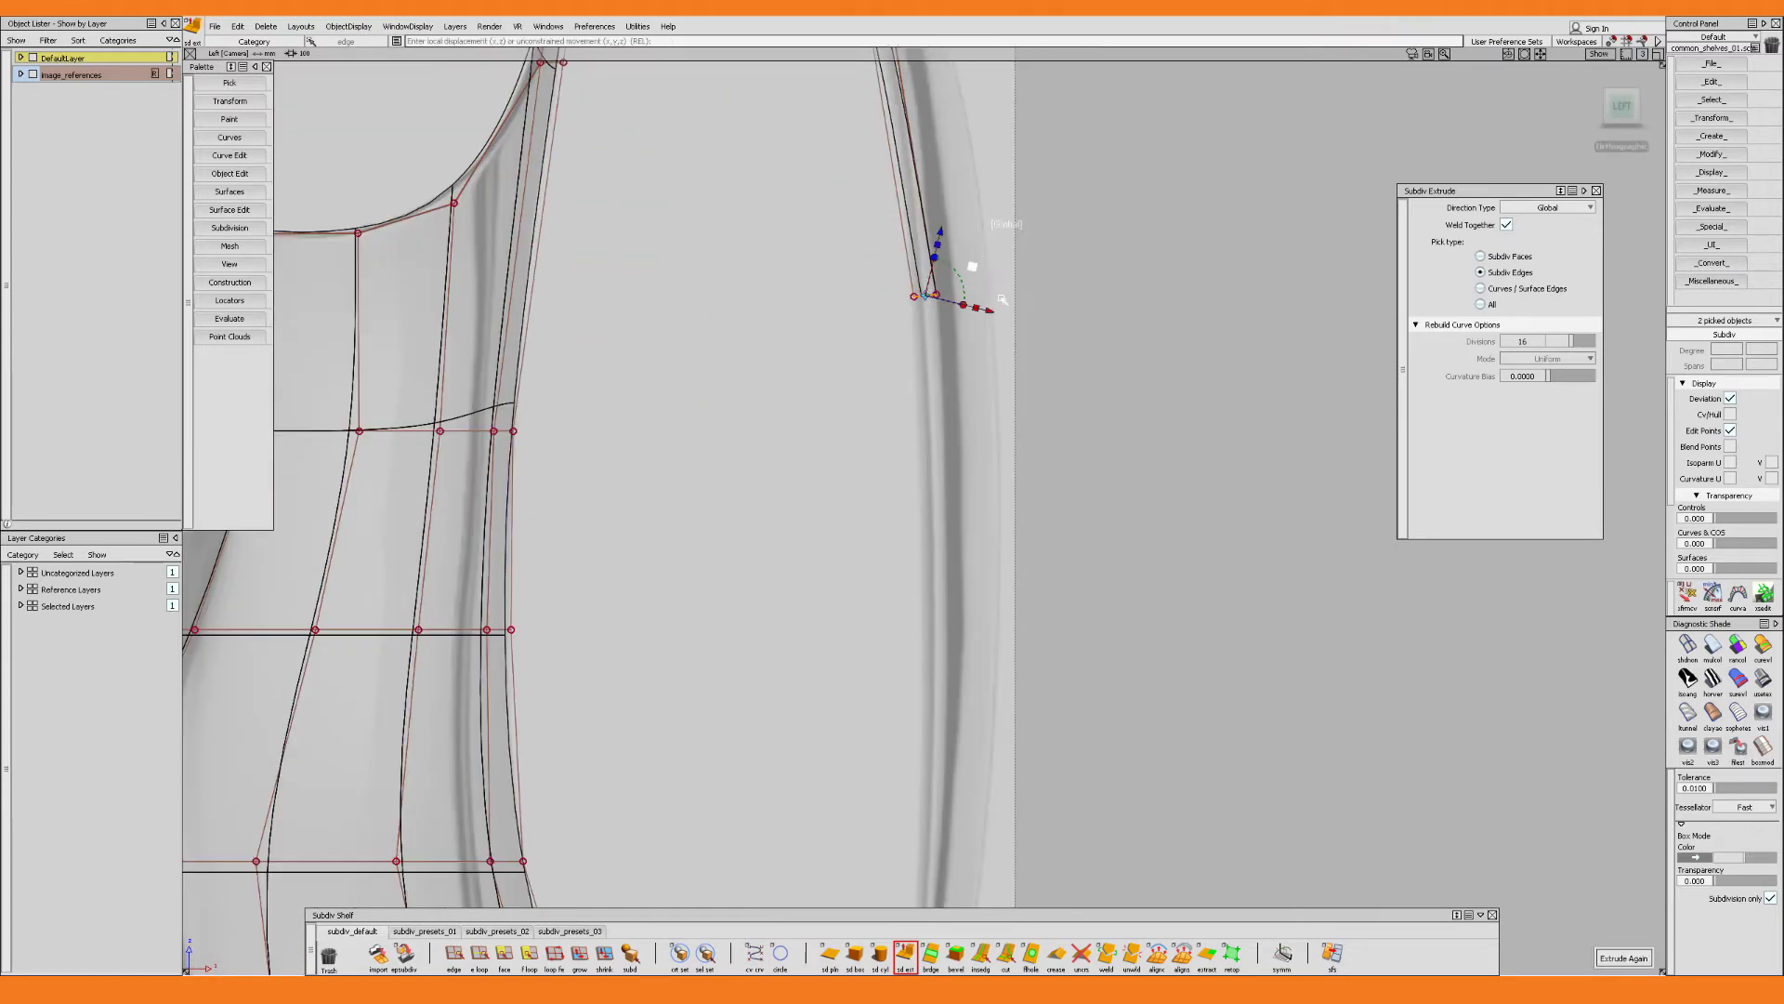
{"action": "key", "text": "space"}
{"action": "left_click_drag", "start_coordinate": [968, 260], "coordinate": [968, 568]}
{"action": "middle_click_drag", "start_coordinate": [976, 595], "coordinate": [960, 446], "text": "alt+shift"}
{"action": "middle_click_drag", "start_coordinate": [976, 548], "coordinate": [968, 376], "text": "alt+shift"}
{"action": "left_click_drag", "start_coordinate": [952, 305], "coordinate": [950, 521]}
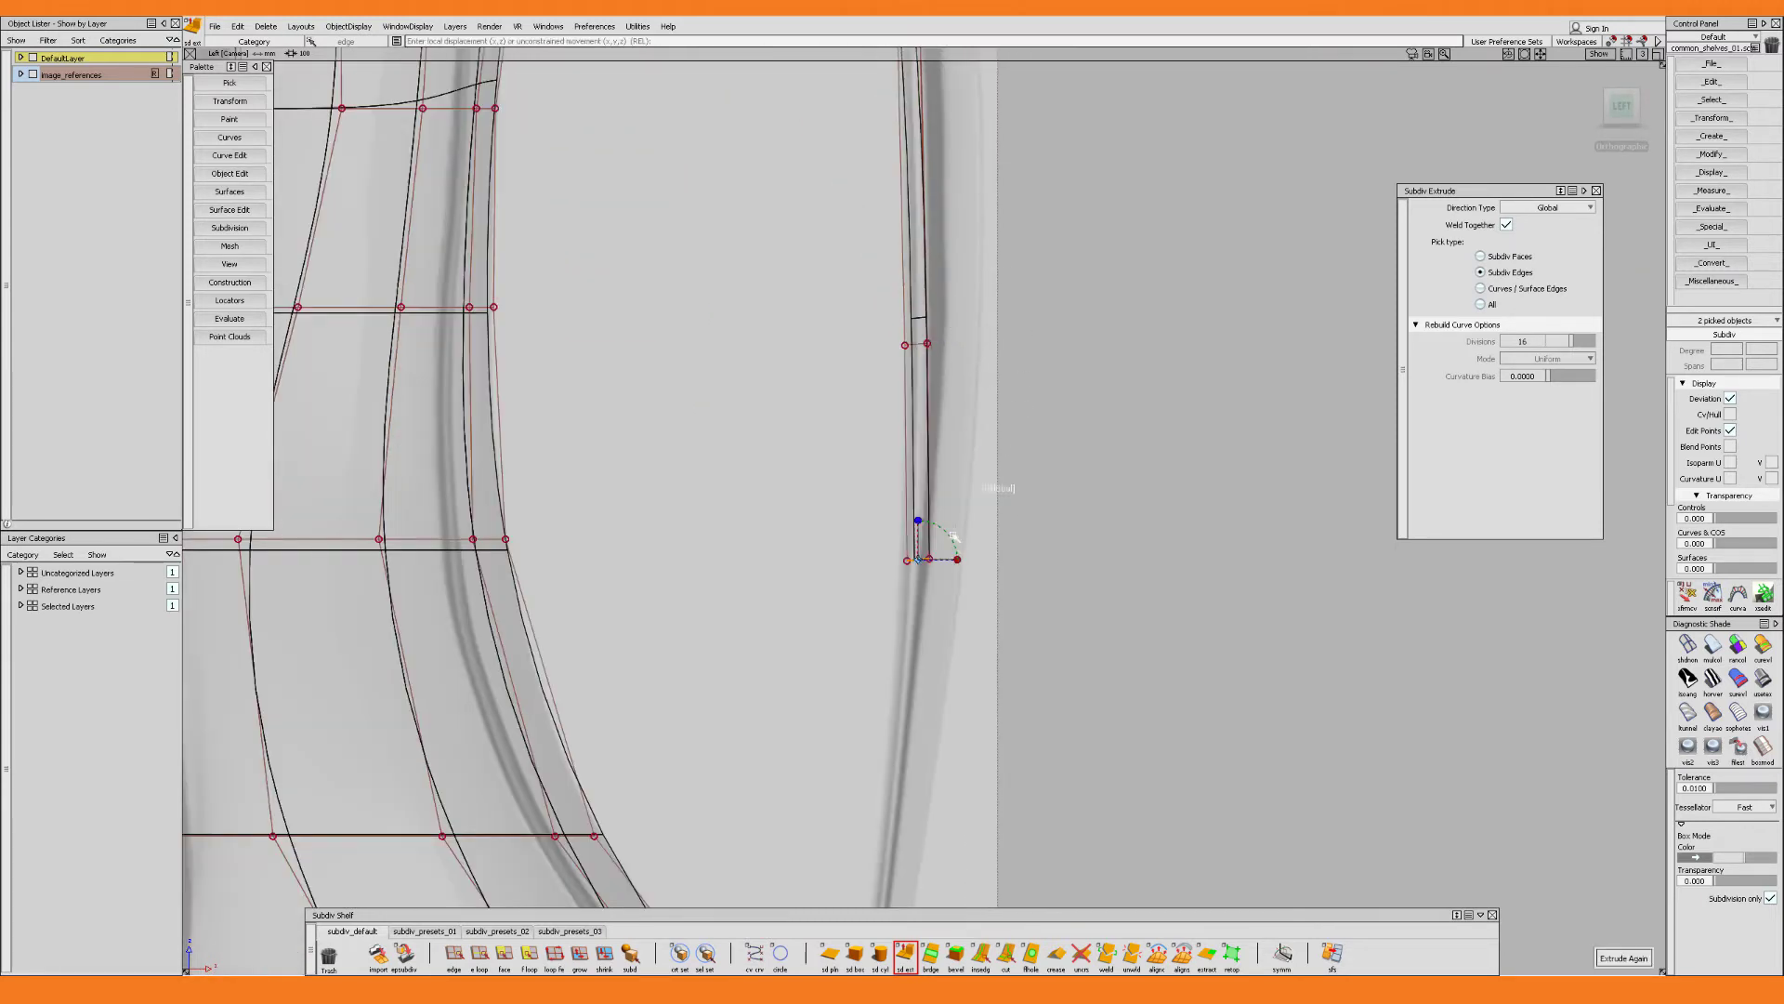
{"action": "middle_click_drag", "start_coordinate": [963, 594], "coordinate": [955, 279], "text": "alt+shift"}
{"action": "left_click_drag", "start_coordinate": [939, 202], "coordinate": [911, 505]}
Extrude the last handle segment down to the body and place its end on the reference handle's lower attachment point
{"action": "middle_click_drag", "start_coordinate": [956, 572], "coordinate": [968, 170], "text": "alt+shift"}
{"action": "key", "text": "space"}
{"action": "left_click_drag", "start_coordinate": [924, 103], "coordinate": [795, 769]}
{"action": "middle_click_drag", "start_coordinate": [818, 818], "coordinate": [955, 564], "text": "alt+shift"}
{"action": "right_click_drag", "start_coordinate": [956, 564], "coordinate": [943, 622], "text": "alt+shift"}
{"action": "left_click_drag", "start_coordinate": [898, 552], "coordinate": [870, 508]}
{"action": "right_click_drag", "start_coordinate": [879, 493], "coordinate": [892, 432], "text": "alt+shift"}
Pick the vertex row above the handle's lower end and shift it sideways to follow the reference
{"action": "middle_click_drag", "start_coordinate": [982, 89], "coordinate": [920, 465], "text": "alt+shift"}
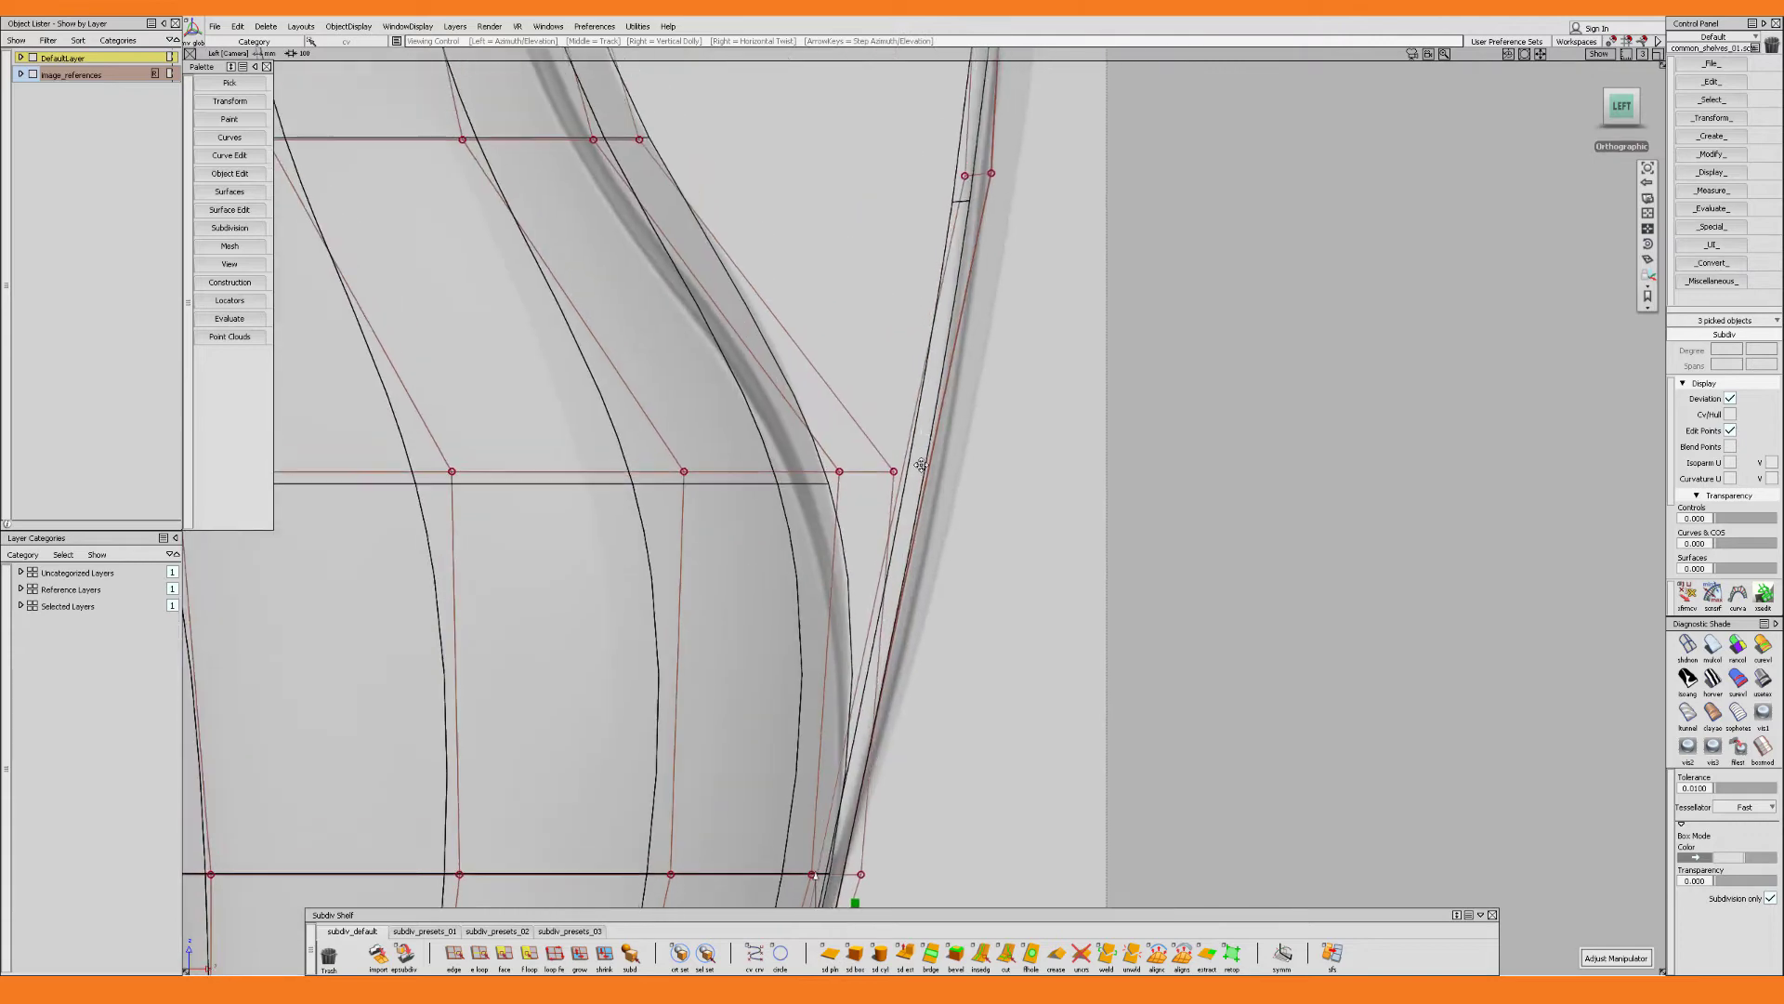
{"action": "right_click_drag", "start_coordinate": [920, 466], "coordinate": [922, 451], "text": "alt+shift"}
{"action": "middle_click_drag", "start_coordinate": [941, 278], "coordinate": [931, 329], "text": "alt+shift"}
{"action": "left_click_drag", "start_coordinate": [943, 182], "coordinate": [1046, 237]}
{"action": "middle_click_drag", "start_coordinate": [1064, 265], "coordinate": [974, 471], "text": "alt+shift"}
{"action": "left_click_drag", "start_coordinate": [1011, 473], "coordinate": [1019, 473]}
{"action": "right_click_drag", "start_coordinate": [988, 447], "coordinate": [959, 556], "text": "alt+shift"}
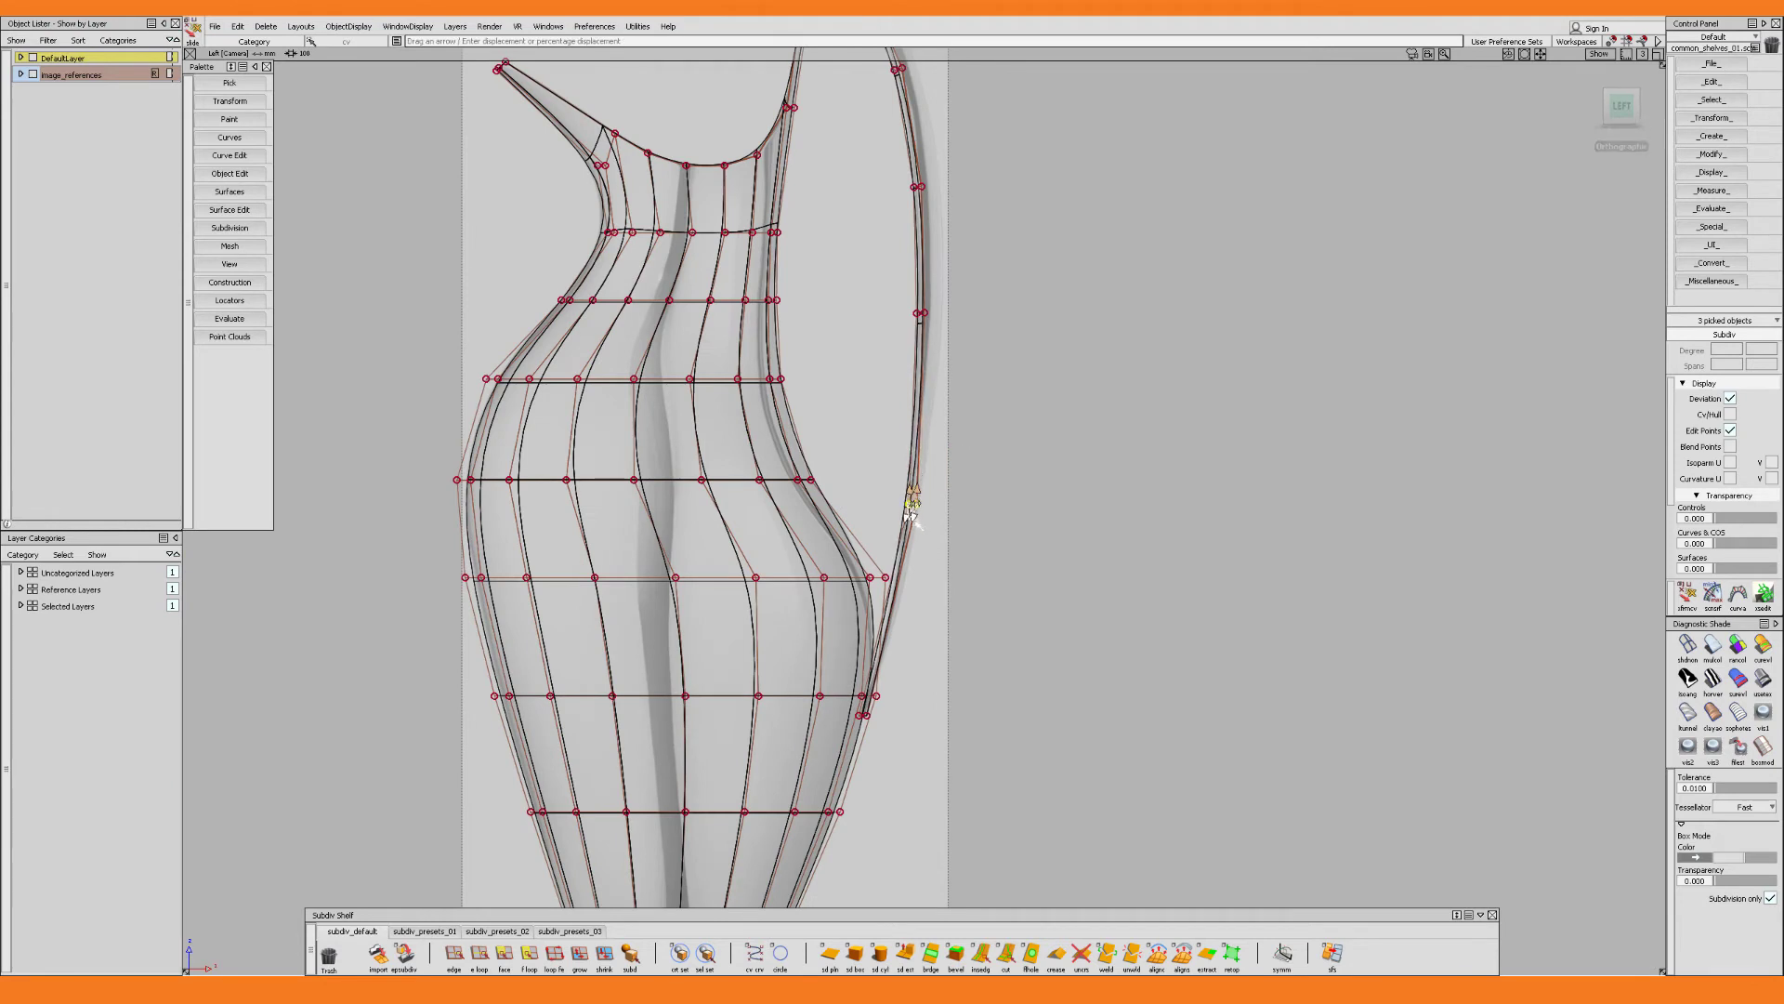
Align the vertex rows along the middle of the handle's outer side with the reference curve
{"action": "left_click_drag", "start_coordinate": [967, 277], "coordinate": [925, 346]}
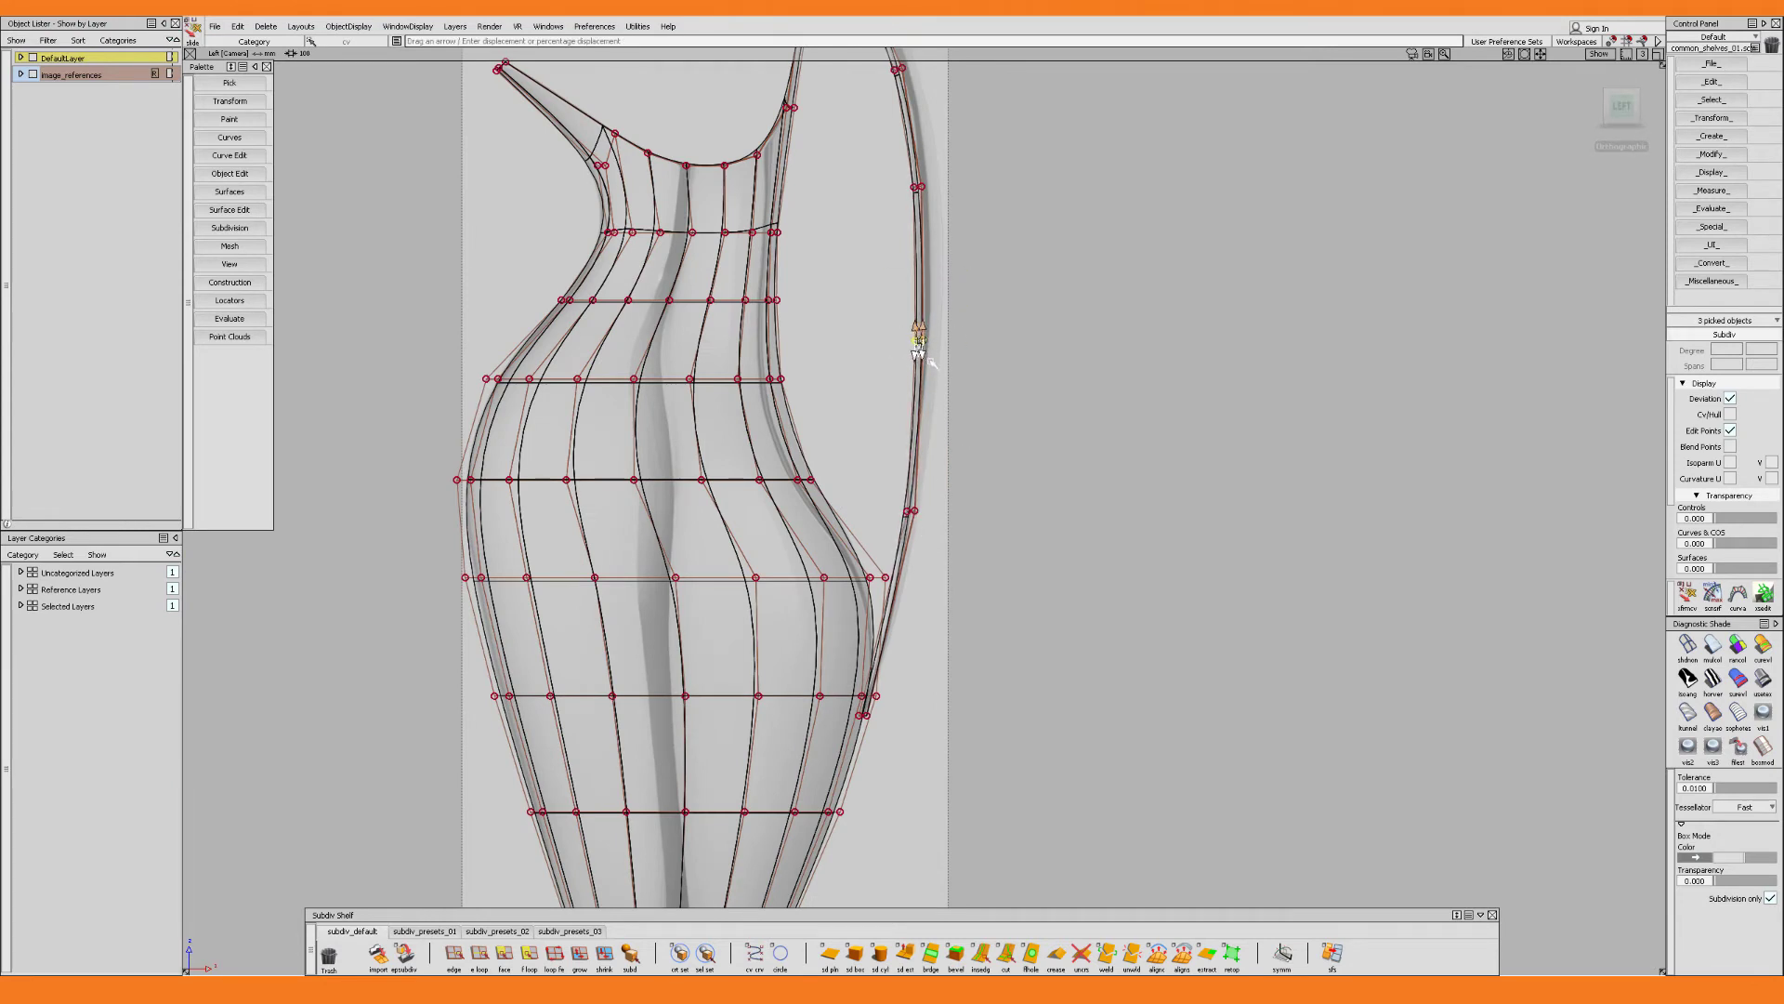
{"action": "middle_click_drag", "start_coordinate": [987, 315], "coordinate": [978, 419], "text": "alt+shift"}
{"action": "left_click_drag", "start_coordinate": [945, 240], "coordinate": [907, 322]}
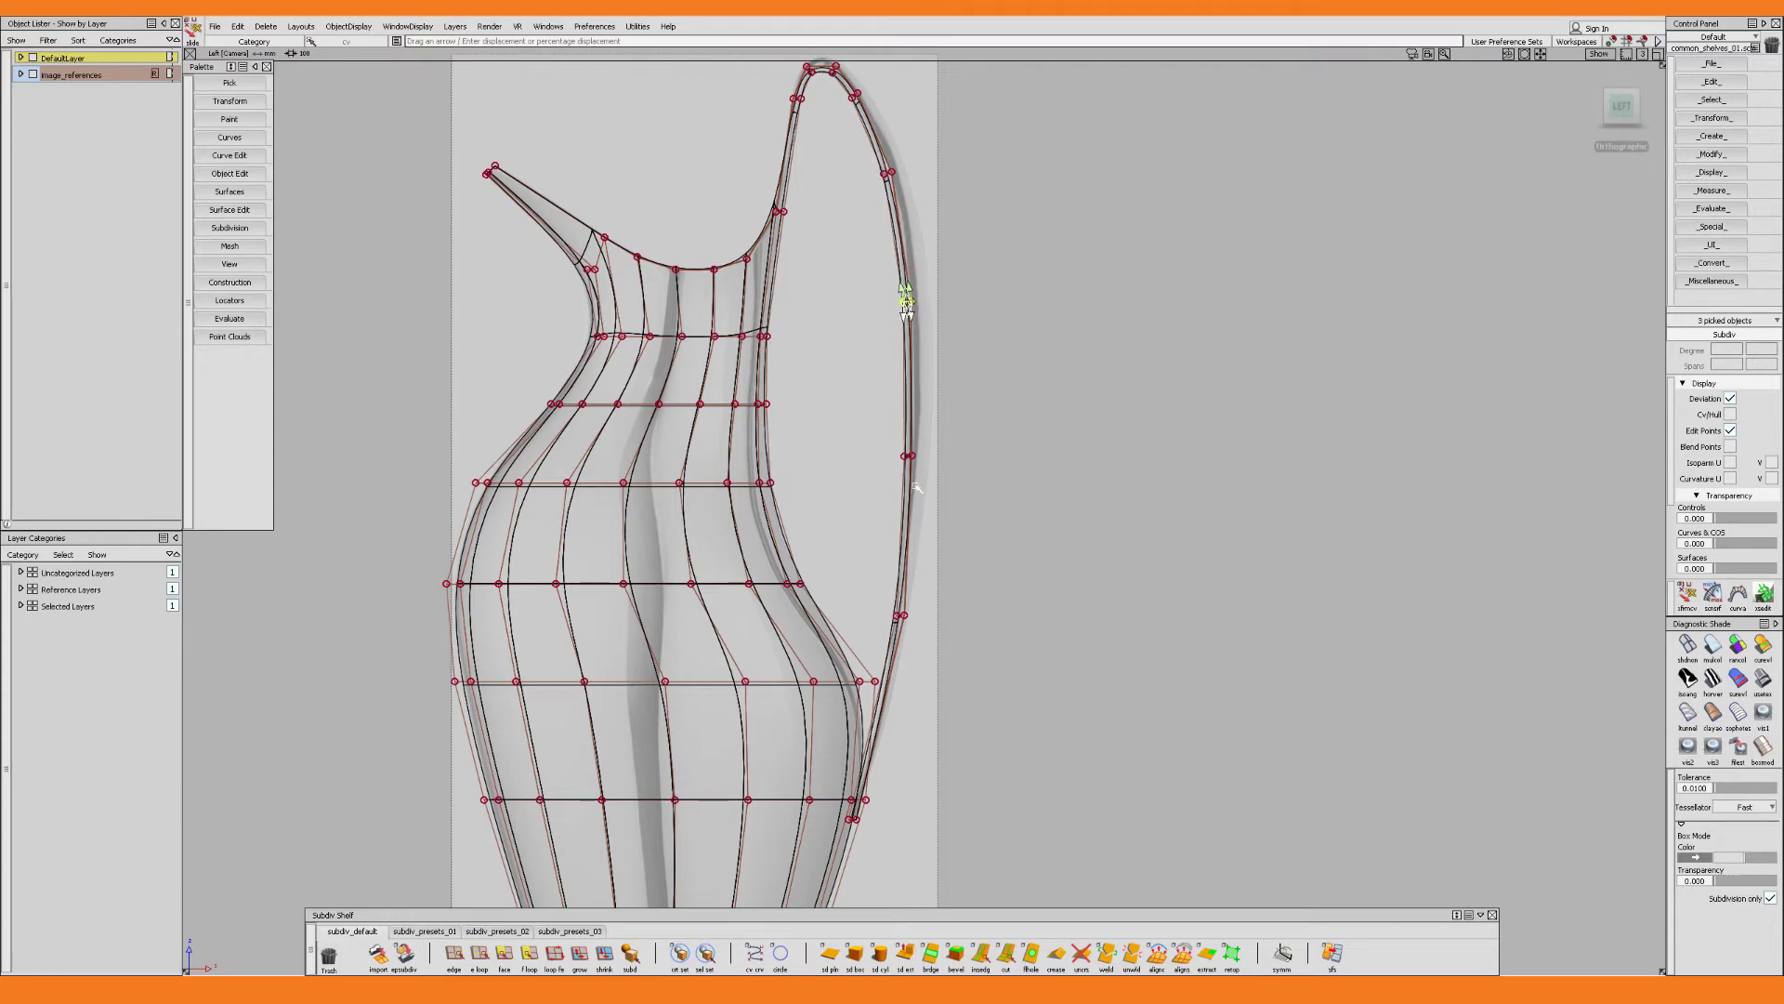
{"action": "right_click_drag", "start_coordinate": [917, 486], "coordinate": [928, 502], "text": "alt+shift"}
{"action": "middle_click_drag", "start_coordinate": [928, 502], "coordinate": [908, 452], "text": "alt+shift"}
{"action": "left_click_drag", "start_coordinate": [918, 451], "coordinate": [1016, 486]}
{"action": "right_click_drag", "start_coordinate": [988, 465], "coordinate": [1014, 441], "text": "alt+shift"}
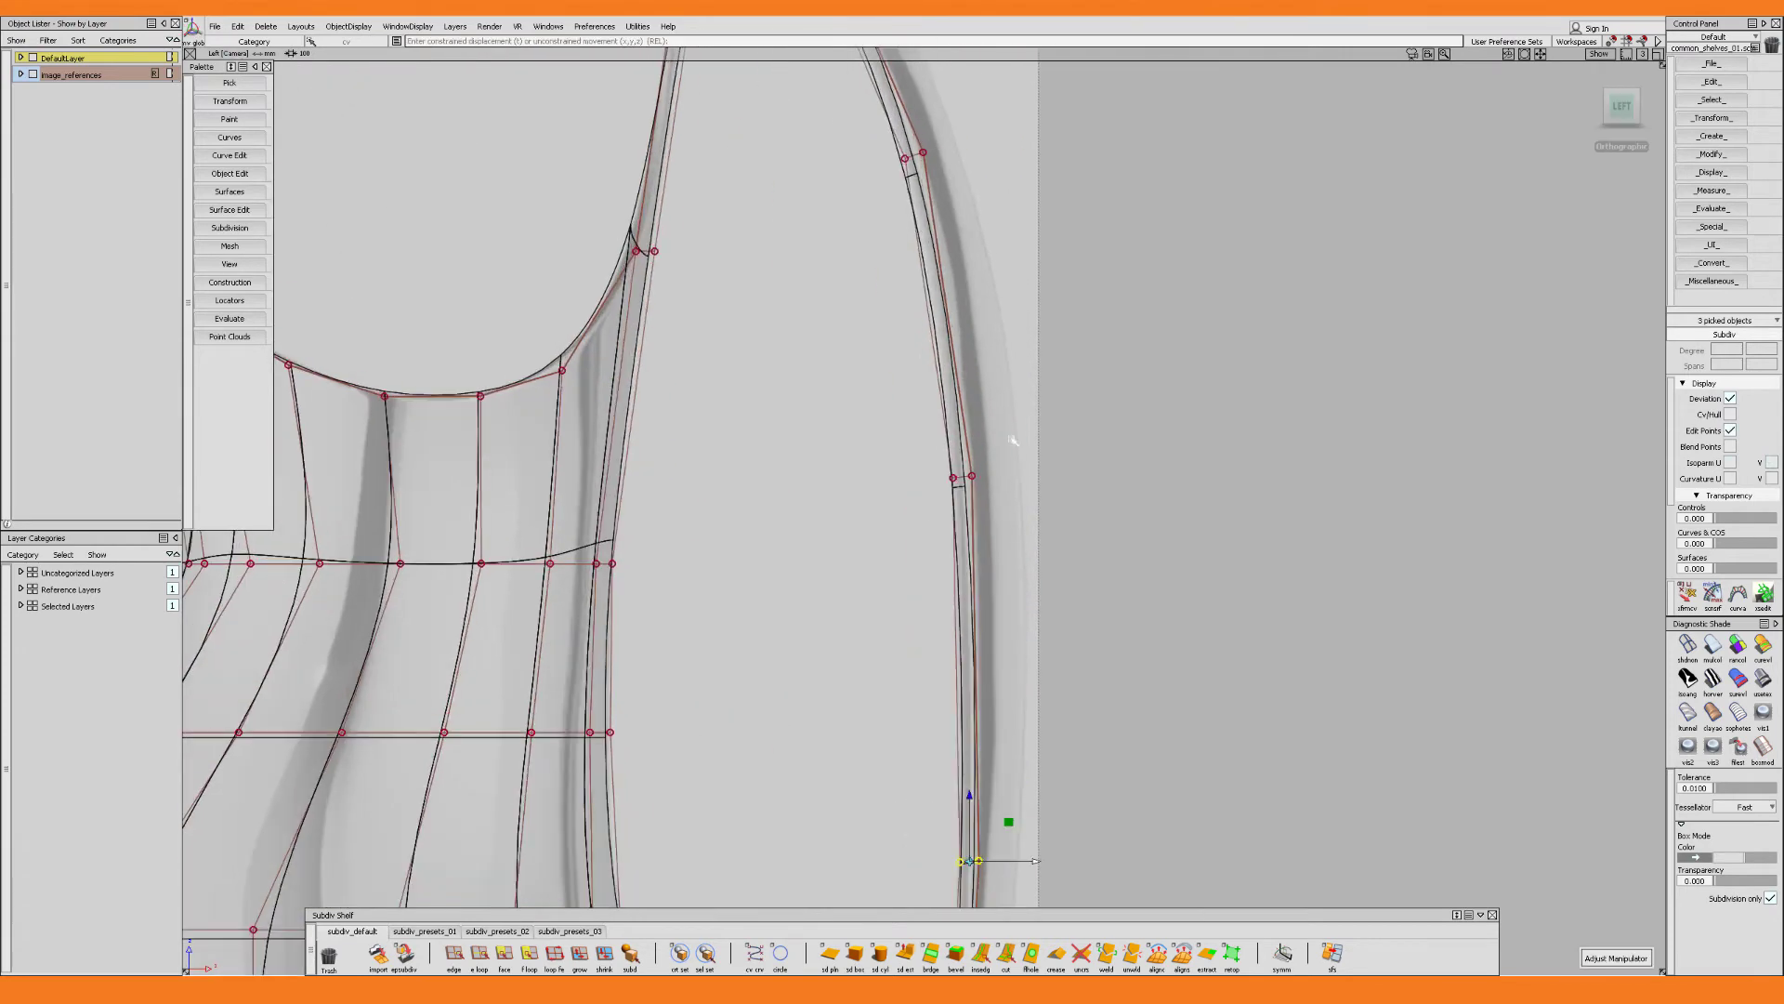
Adjust the vertex rows on the upper outer side and around the arch's top to the reference handle
{"action": "middle_click_drag", "start_coordinate": [995, 279], "coordinate": [1013, 493], "text": "alt+shift"}
{"action": "left_click_drag", "start_coordinate": [987, 339], "coordinate": [911, 409]}
{"action": "middle_click_drag", "start_coordinate": [985, 316], "coordinate": [1008, 544], "text": "alt+shift"}
{"action": "left_click_drag", "start_coordinate": [841, 395], "coordinate": [920, 315]}
{"action": "right_click_drag", "start_coordinate": [916, 321], "coordinate": [943, 343], "text": "alt+shift"}
{"action": "left_click_drag", "start_coordinate": [688, 302], "coordinate": [837, 376]}
{"action": "left_click_drag", "start_coordinate": [756, 276], "coordinate": [839, 326]}
{"action": "left_click_drag", "start_coordinate": [850, 293], "coordinate": [916, 363]}
Adjust the vertex rows on the handle's front rise, down to its base at the rim
{"action": "middle_click_drag", "start_coordinate": [798, 488], "coordinate": [828, 437], "text": "alt+shift"}
{"action": "left_click_drag", "start_coordinate": [828, 437], "coordinate": [720, 400]}
{"action": "left_click_drag", "start_coordinate": [813, 419], "coordinate": [809, 418]}
{"action": "right_click_drag", "start_coordinate": [818, 418], "coordinate": [790, 436], "text": "alt+shift"}
{"action": "middle_click_drag", "start_coordinate": [799, 585], "coordinate": [808, 398], "text": "alt+shift"}
{"action": "left_click_drag", "start_coordinate": [802, 598], "coordinate": [734, 548]}
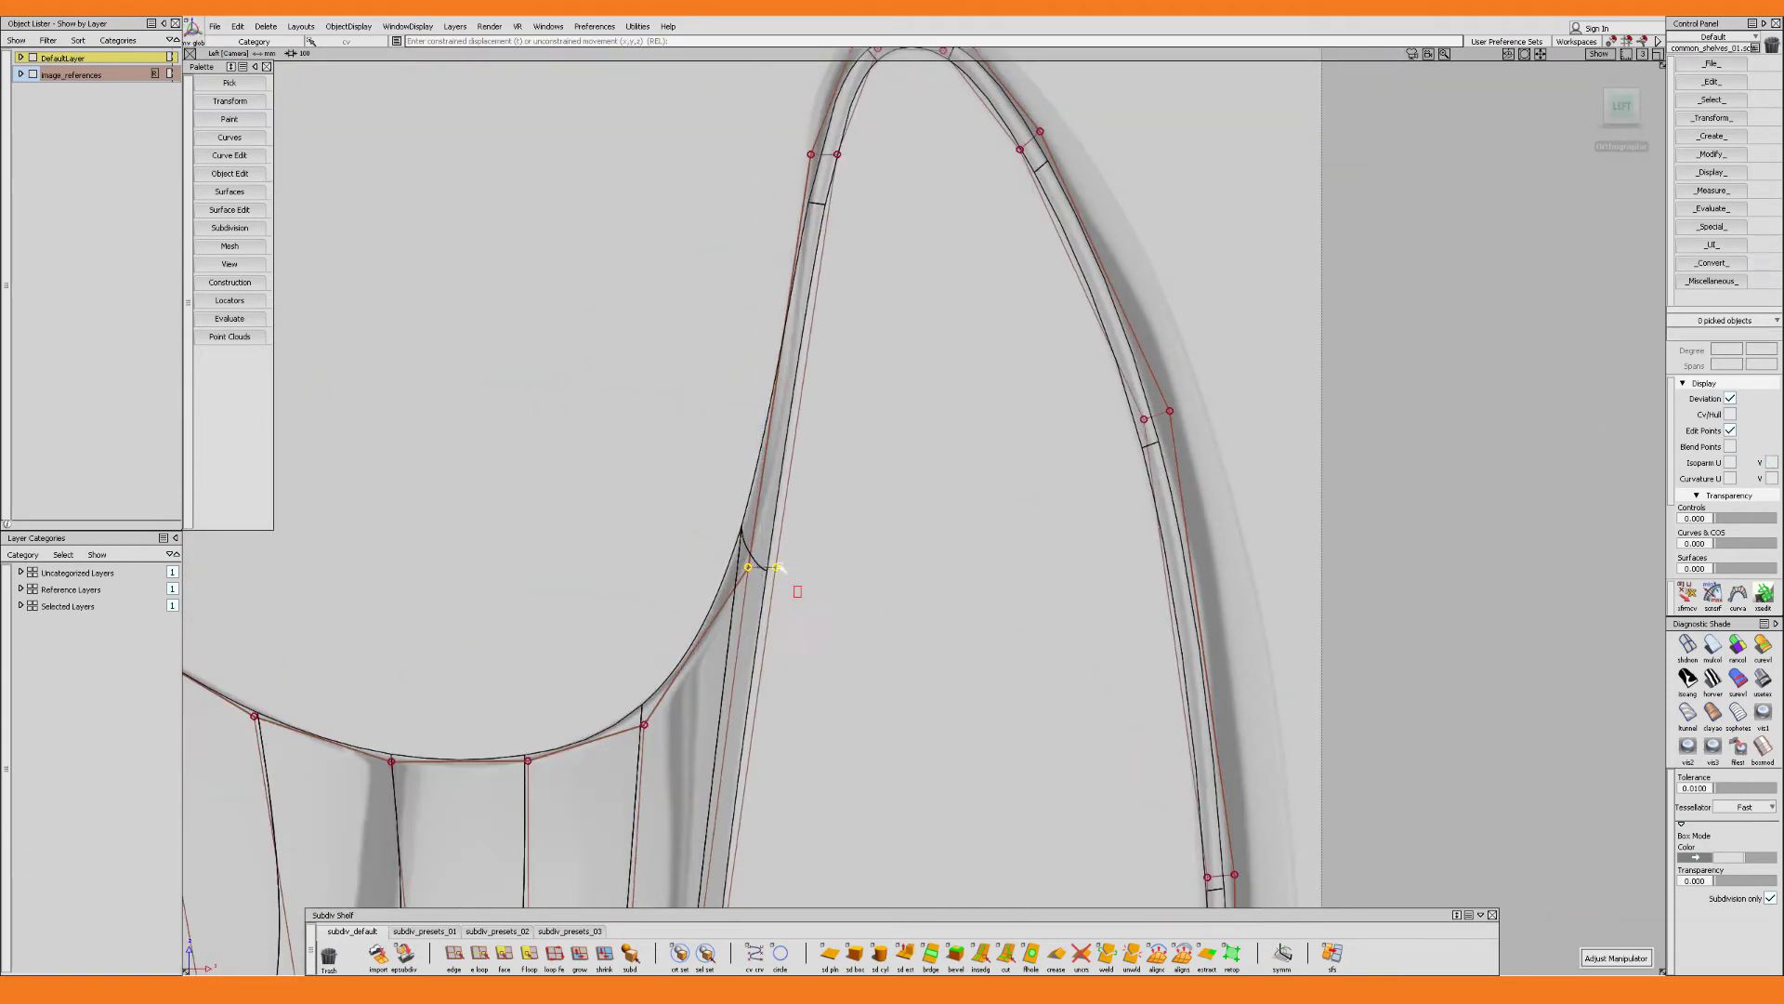
Fine-tune the outer handle's vertex rows from the arch down to its lower end in the side view
{"action": "right_click_drag", "start_coordinate": [786, 568], "coordinate": [767, 581], "text": "alt+shift"}
{"action": "middle_click_drag", "start_coordinate": [986, 465], "coordinate": [800, 492], "text": "alt+shift"}
{"action": "left_click_drag", "start_coordinate": [1000, 406], "coordinate": [915, 474]}
{"action": "middle_click_drag", "start_coordinate": [962, 864], "coordinate": [931, 462], "text": "alt+shift"}
{"action": "left_click_drag", "start_coordinate": [1008, 428], "coordinate": [932, 514]}
{"action": "middle_click_drag", "start_coordinate": [957, 864], "coordinate": [930, 278], "text": "alt+shift"}
{"action": "left_click_drag", "start_coordinate": [1008, 270], "coordinate": [915, 357]}
{"action": "middle_click_drag", "start_coordinate": [807, 893], "coordinate": [892, 425], "text": "alt+shift"}
{"action": "left_click_drag", "start_coordinate": [844, 538], "coordinate": [767, 597]}
{"action": "left_click_drag", "start_coordinate": [867, 567], "coordinate": [870, 566]}
{"action": "right_click_drag", "start_coordinate": [872, 558], "coordinate": [900, 390], "text": "alt+shift"}
{"action": "middle_click_drag", "start_coordinate": [943, 341], "coordinate": [975, 670], "text": "alt+shift"}
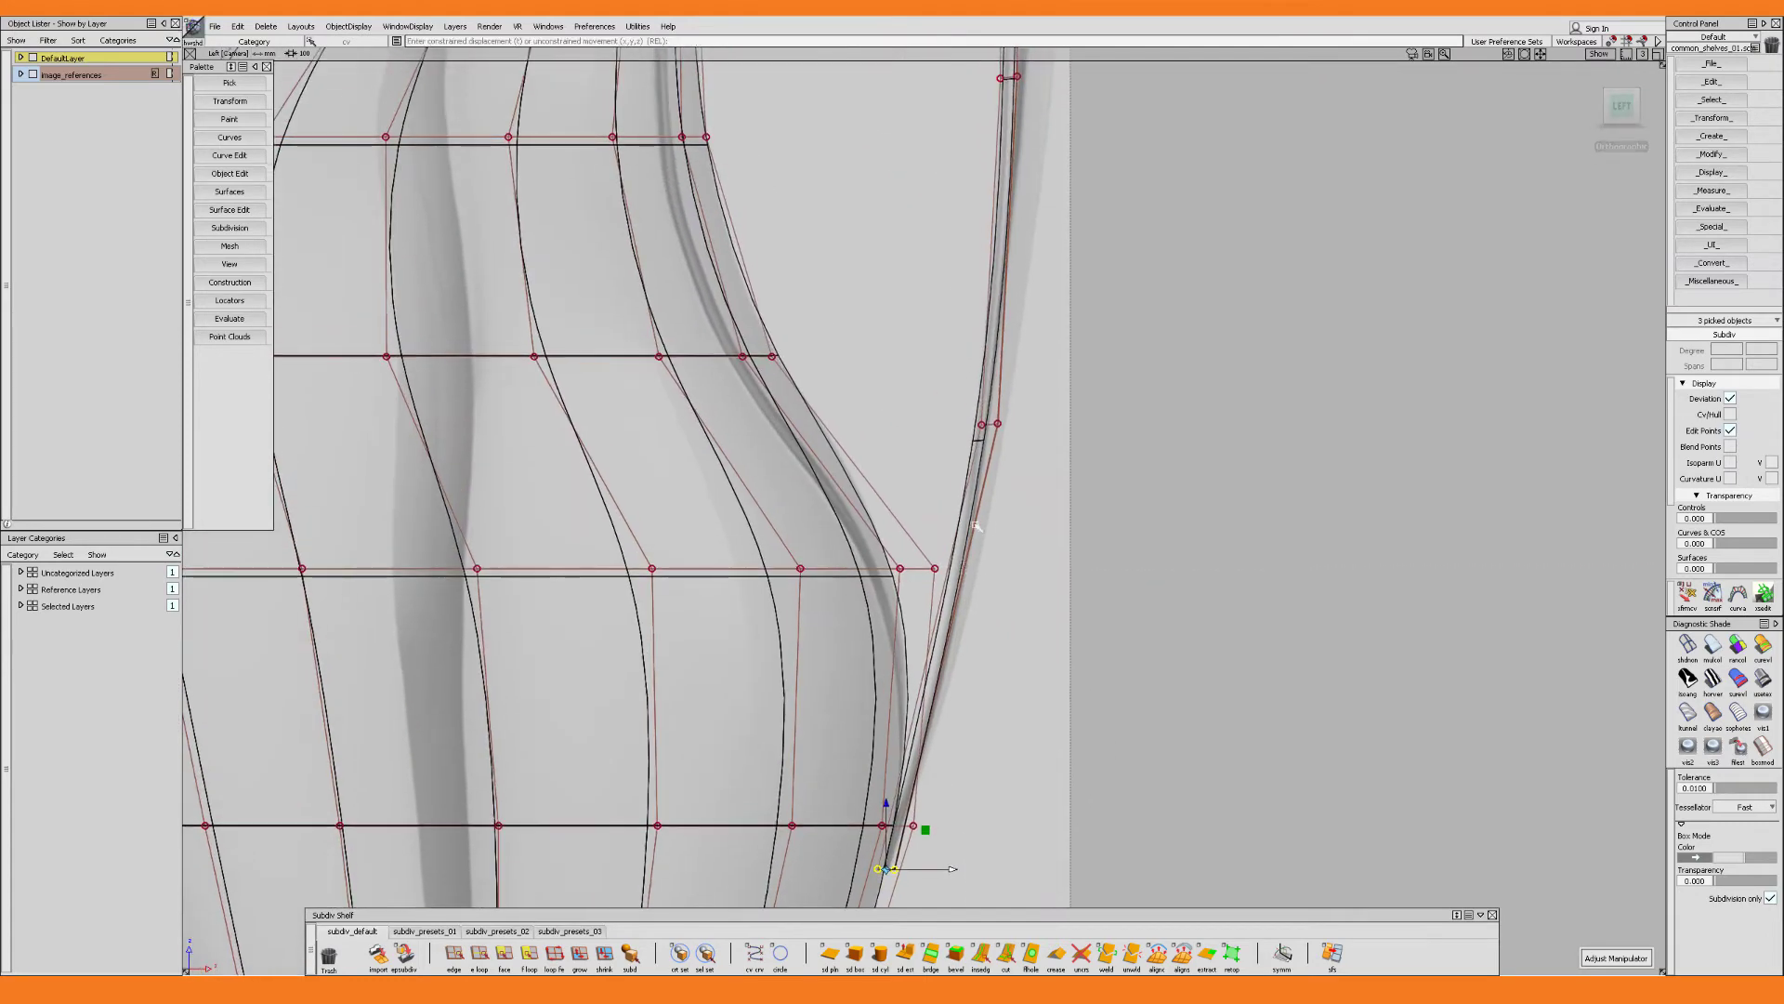
Turn on shaded display, nudge the handle's upper outer vertex row to the reference, and clear the selection
{"action": "key", "text": "alt+h"}
{"action": "right_click_drag", "start_coordinate": [976, 526], "coordinate": [964, 270], "text": "alt+shift"}
{"action": "mouse_move", "coordinate": [962, 139]}
{"action": "middle_mouse_down", "text": "alt+shift"}
{"action": "mouse_move", "coordinate": [985, 452]}
{"action": "mouse_move", "coordinate": [1008, 516]}
{"action": "middle_mouse_up", "text": "alt+shift"}
{"action": "left_click_drag", "start_coordinate": [1044, 242], "coordinate": [1055, 289]}
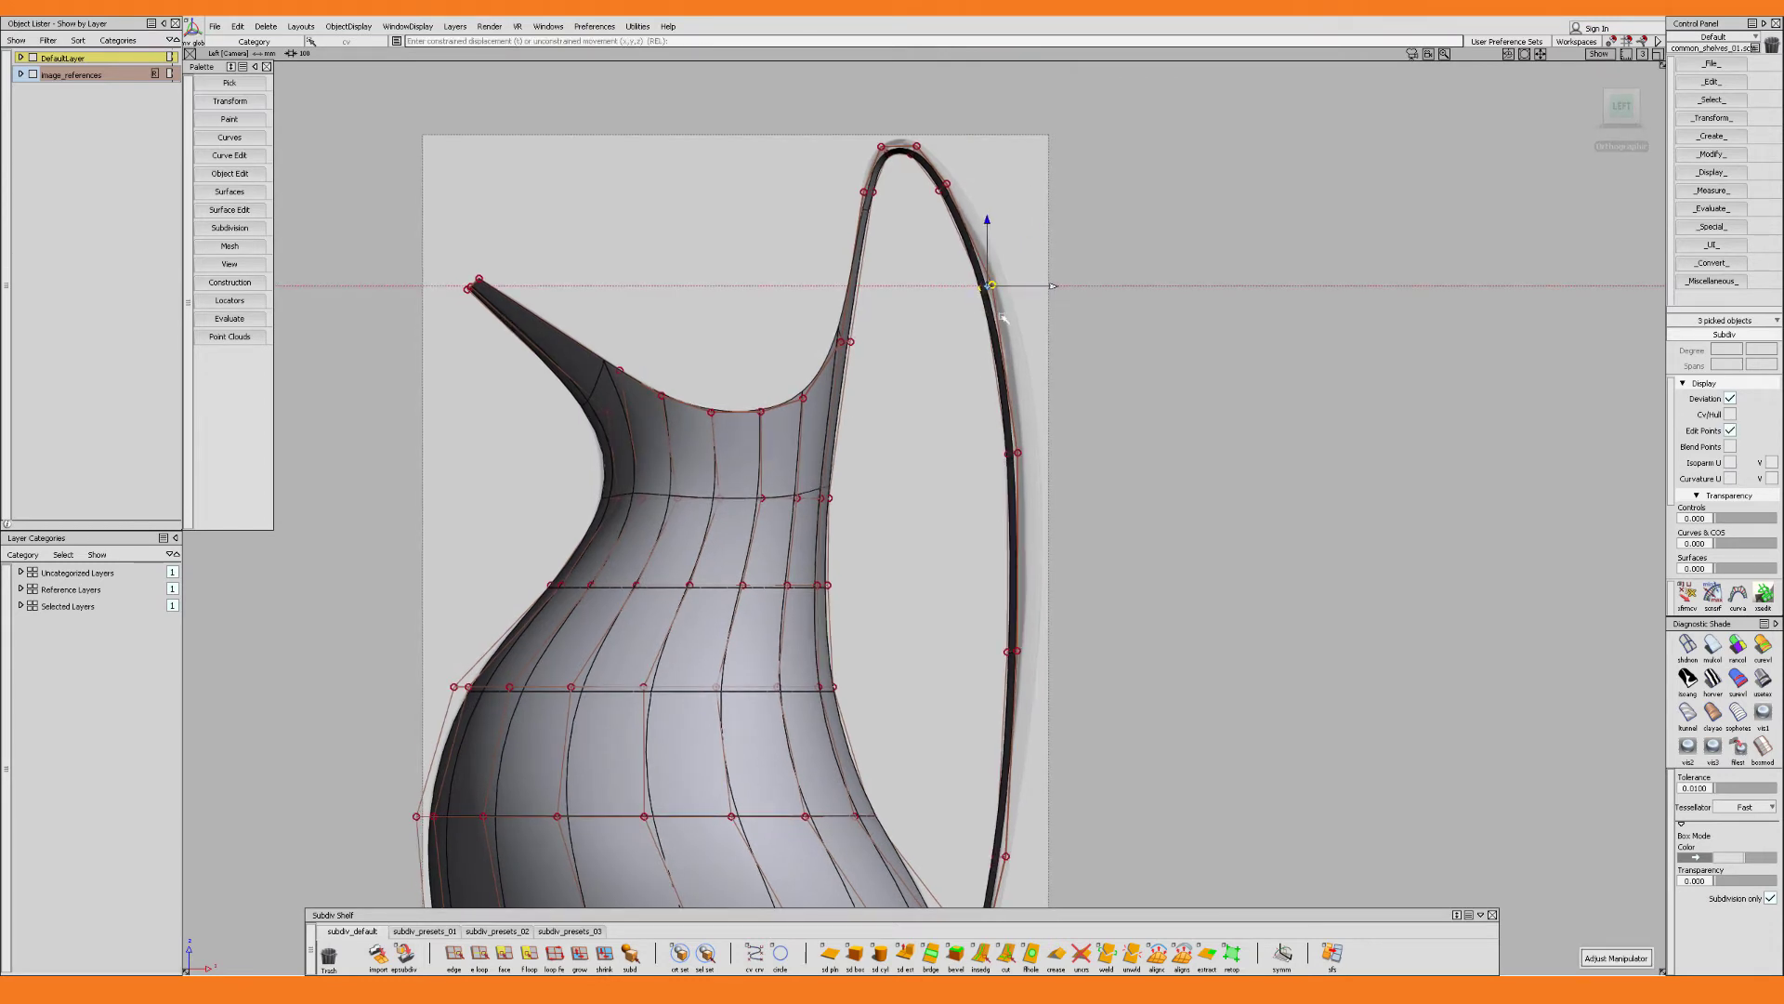
{"action": "right_click_drag", "start_coordinate": [1019, 520], "coordinate": [1028, 427], "text": "alt+shift"}
{"action": "middle_click_drag", "start_coordinate": [1028, 427], "coordinate": [996, 389], "text": "alt+shift"}
{"action": "left_click", "coordinate": [997, 389]}
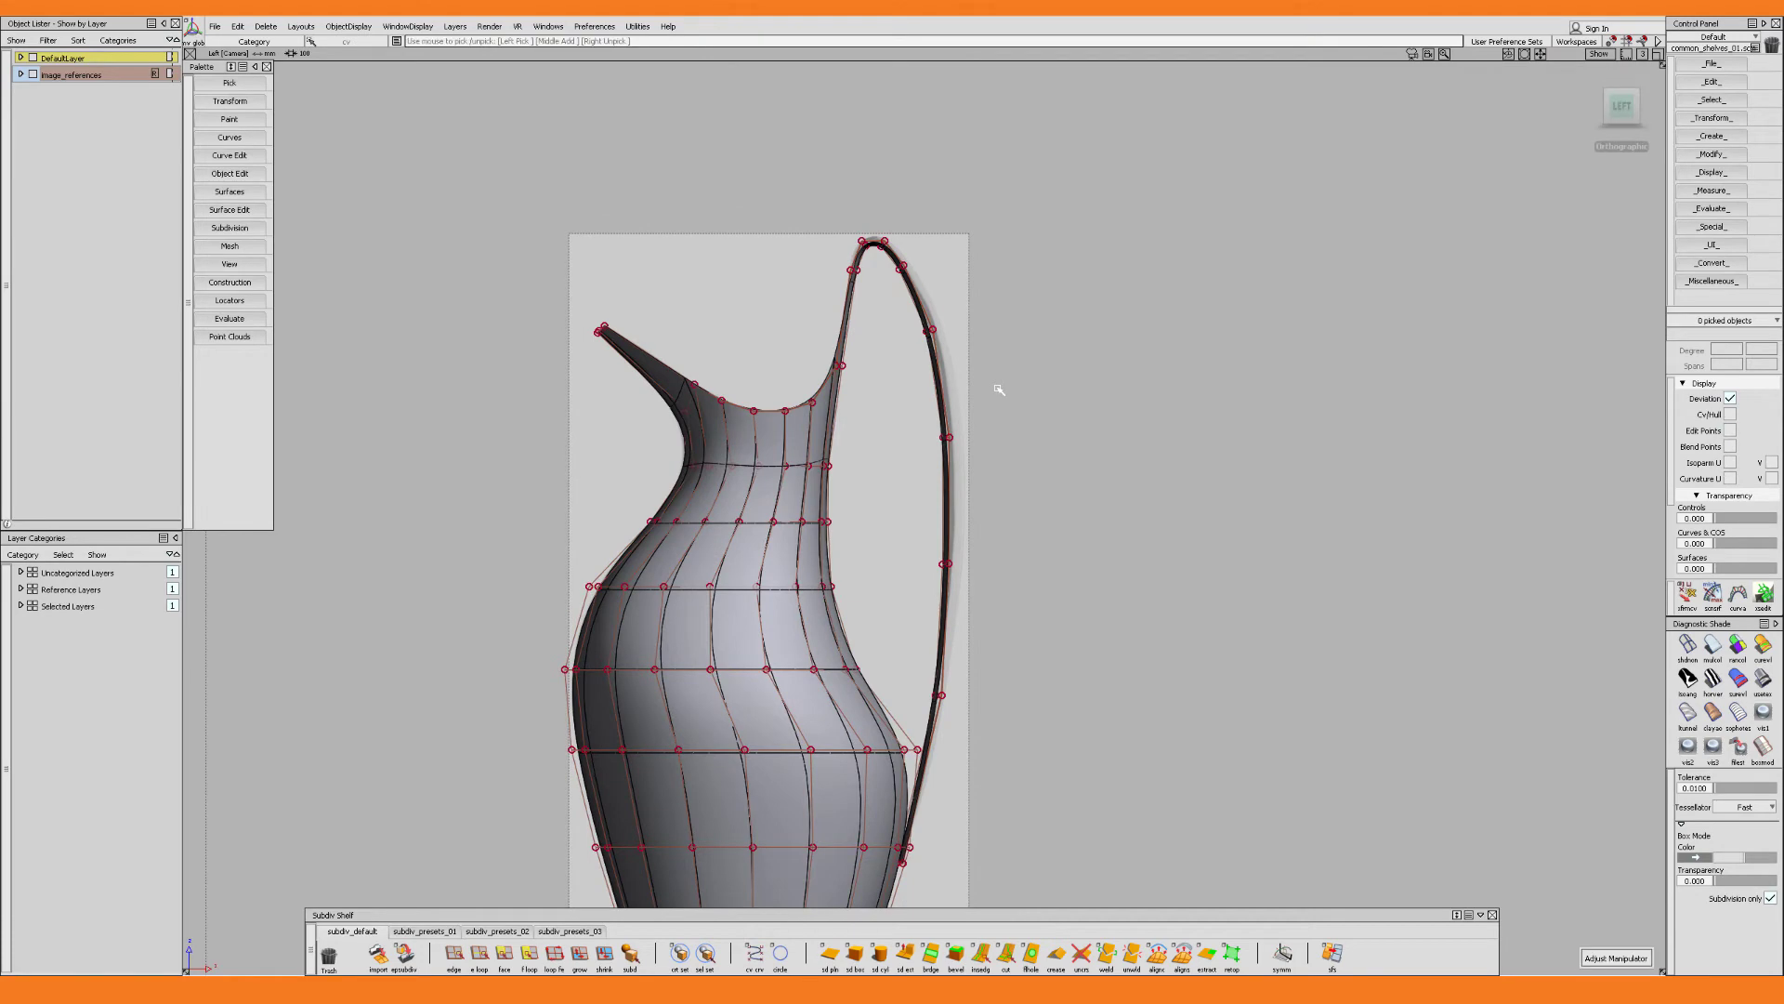
Inspect the handle's width against the rear reference and its shape in the perspective view
{"action": "left_click_drag", "start_coordinate": [1000, 394], "coordinate": [1005, 425], "text": "alt+shift"}
{"action": "key", "text": "F11"}
{"action": "middle_click_drag", "start_coordinate": [965, 556], "coordinate": [967, 404], "text": "alt+shift"}
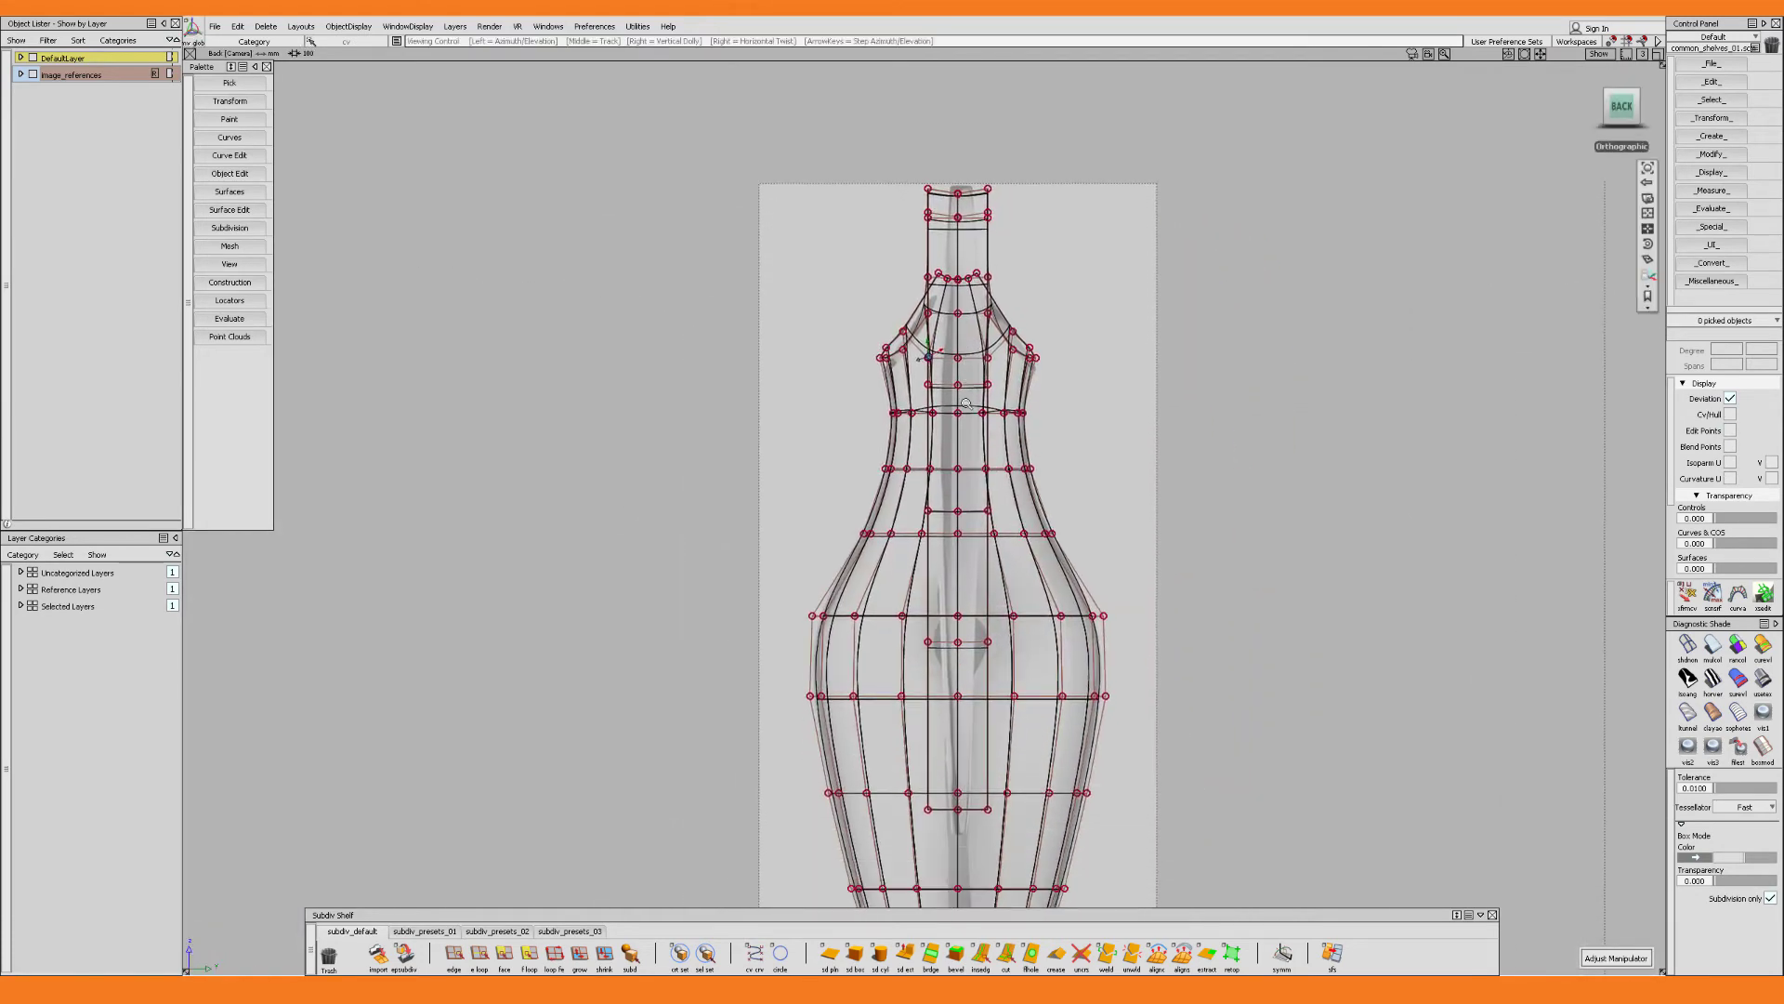
{"action": "right_click_drag", "start_coordinate": [966, 403], "coordinate": [958, 461], "text": "alt+shift"}
{"action": "mouse_move", "coordinate": [932, 375]}
{"action": "left_mouse_down", "text": "alt+shift"}
{"action": "mouse_move", "coordinate": [1013, 437]}
{"action": "mouse_move", "coordinate": [1195, 503]}
{"action": "left_mouse_up", "text": "alt+shift"}
{"action": "key", "text": "F11"}
{"action": "left_click_drag", "start_coordinate": [970, 610], "coordinate": [1033, 609], "text": "alt+shift"}
{"action": "middle_click_drag", "start_coordinate": [1032, 610], "coordinate": [1035, 559], "text": "alt+shift"}
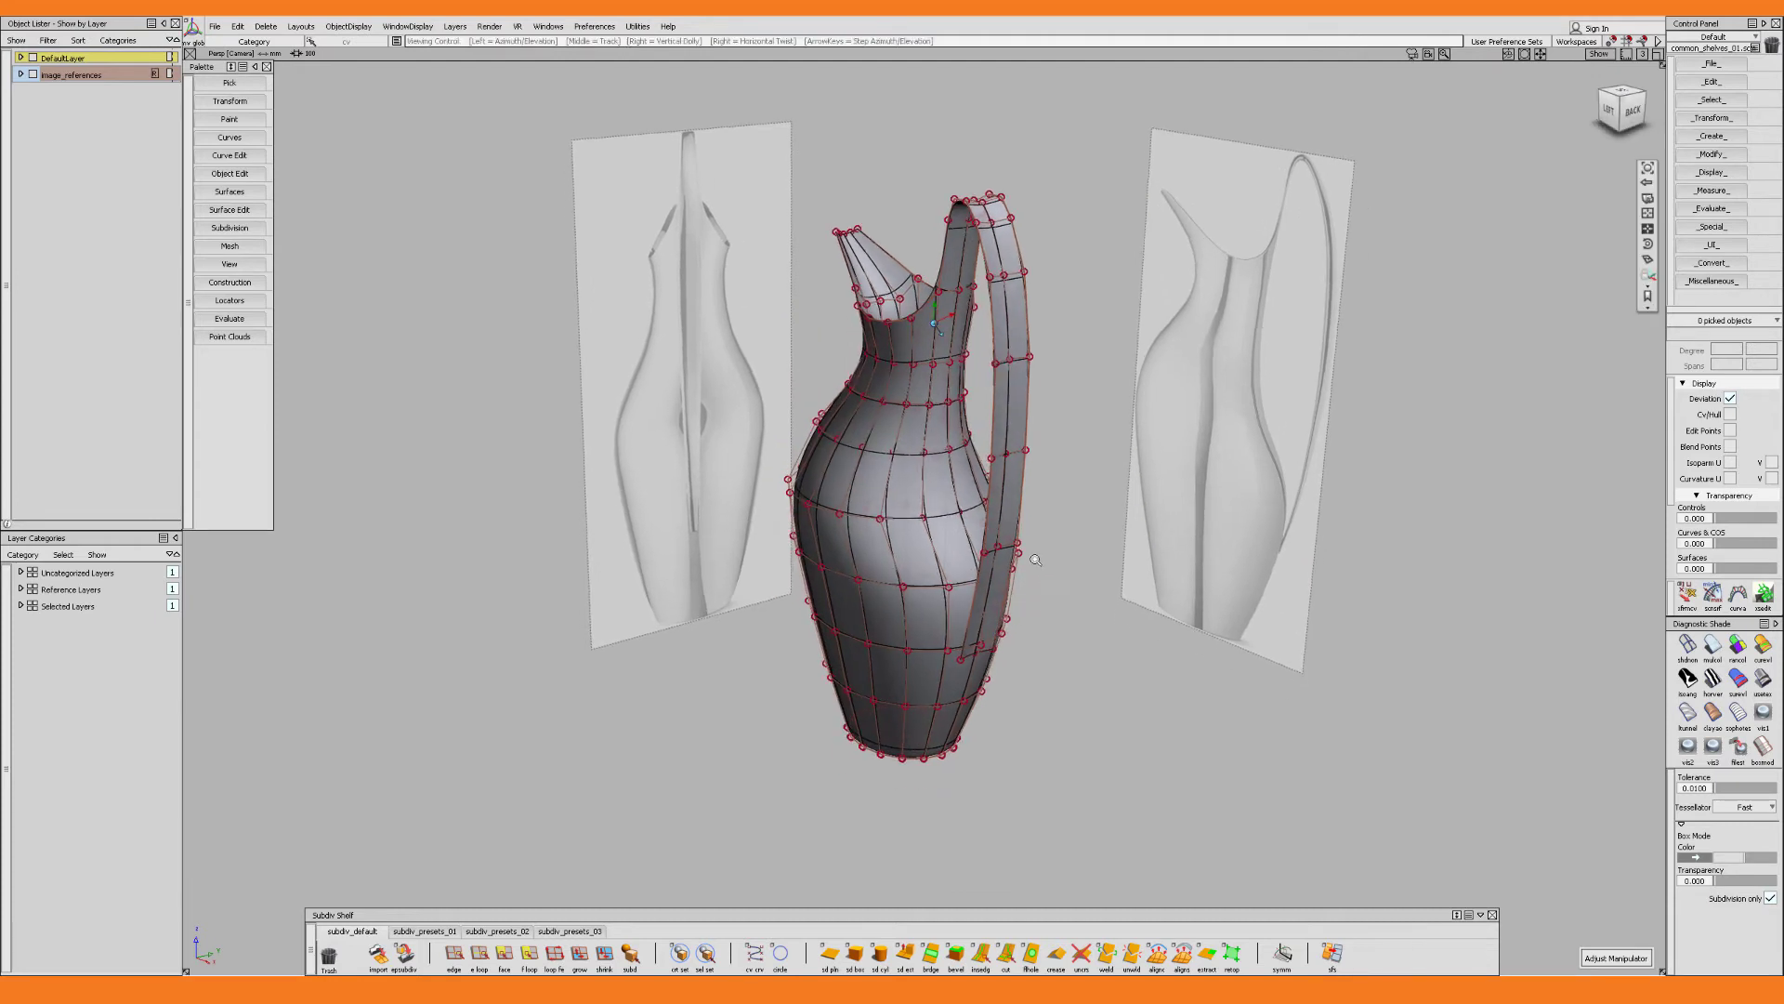
{"action": "mouse_move", "coordinate": [1035, 560]}
{"action": "right_mouse_down", "text": "alt+shift"}
{"action": "mouse_move", "coordinate": [1039, 522]}
{"action": "mouse_move", "coordinate": [1040, 546]}
{"action": "right_mouse_up", "text": "alt+shift"}
Pick the two lowest handle faces and grow the selection to all handle faces, with box mode on
{"action": "left_click_drag", "start_coordinate": [1091, 506], "coordinate": [1119, 492], "text": "ctrl+shift"}
{"action": "left_click", "coordinate": [994, 646]}
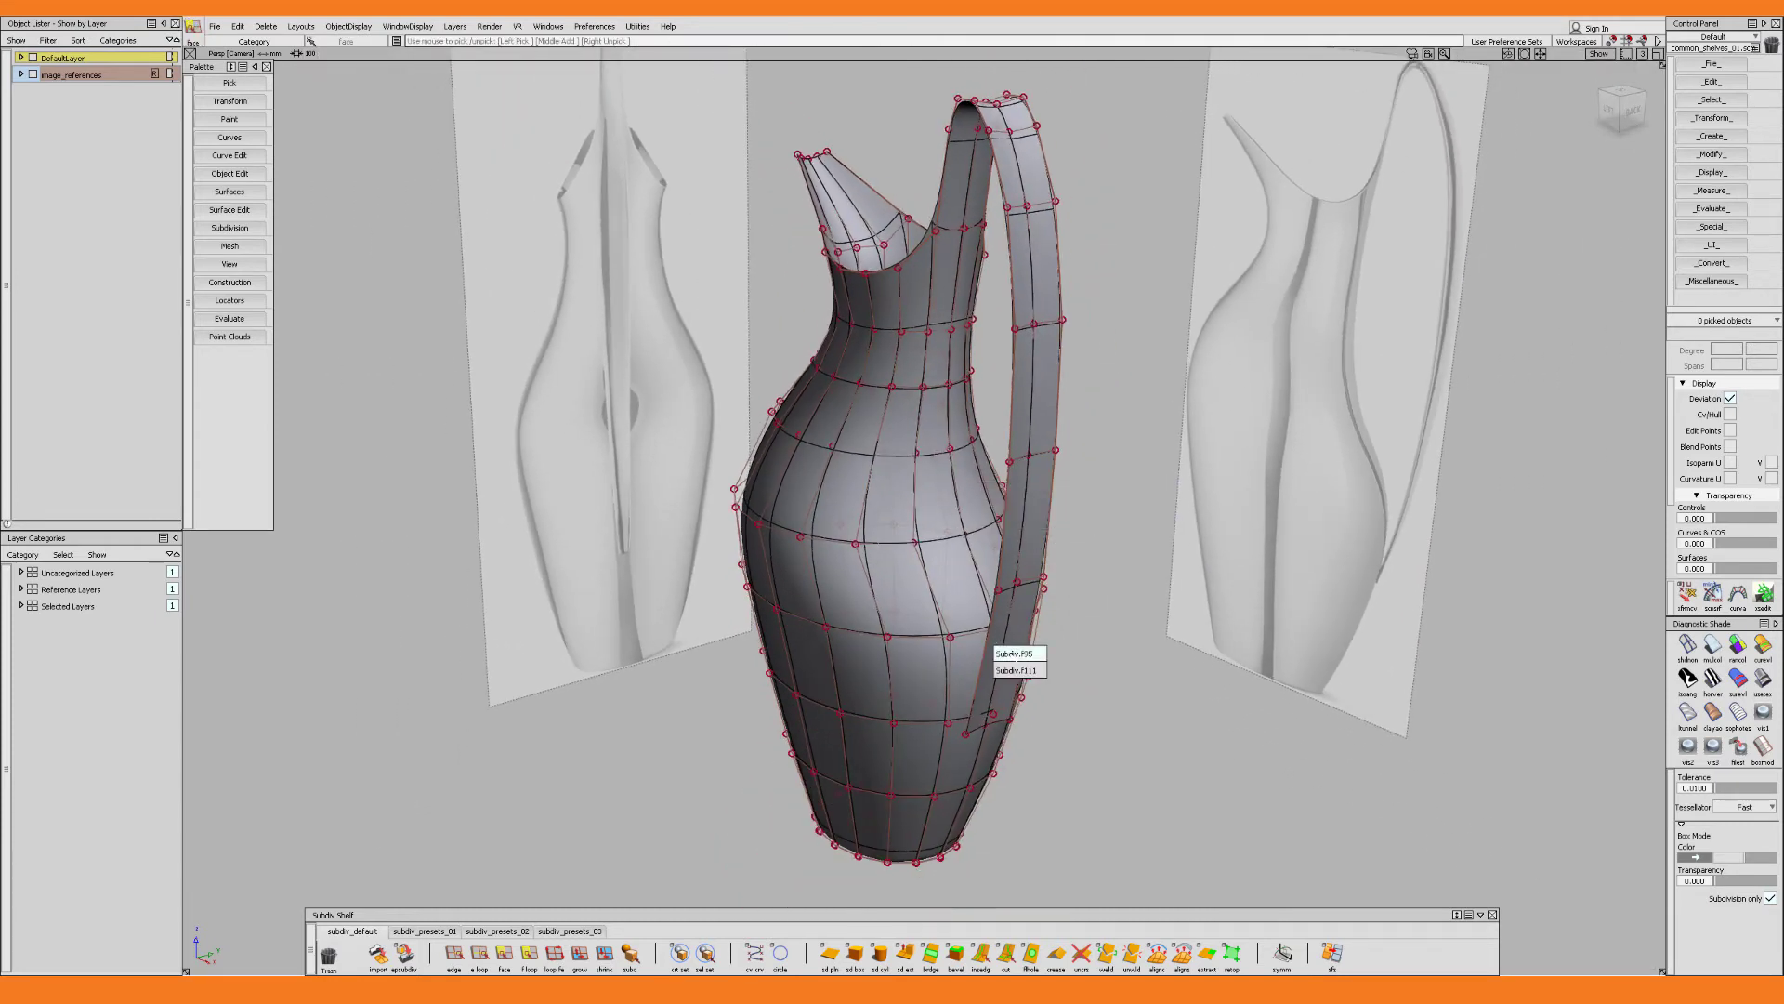
{"action": "left_click", "coordinate": [1015, 653]}
{"action": "left_click_drag", "start_coordinate": [1015, 654], "coordinate": [943, 645], "text": "alt+shift"}
{"action": "left_click", "coordinate": [965, 605]}
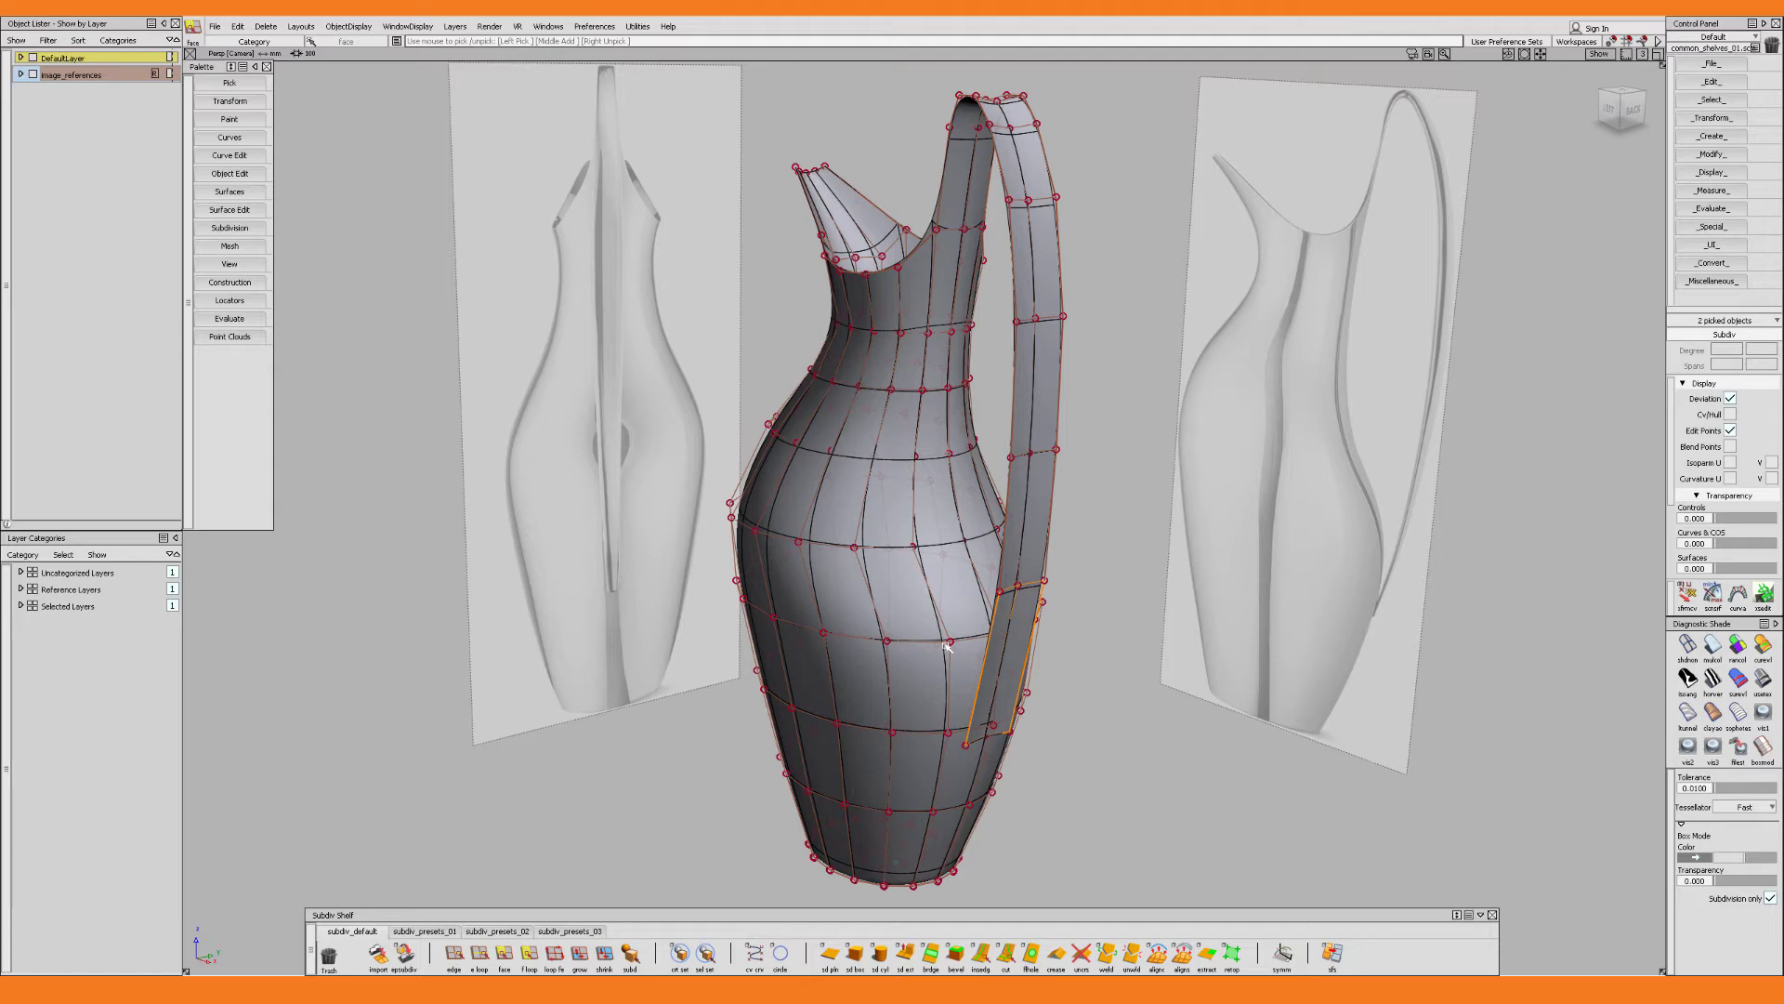
{"action": "left_click", "coordinate": [579, 952]}
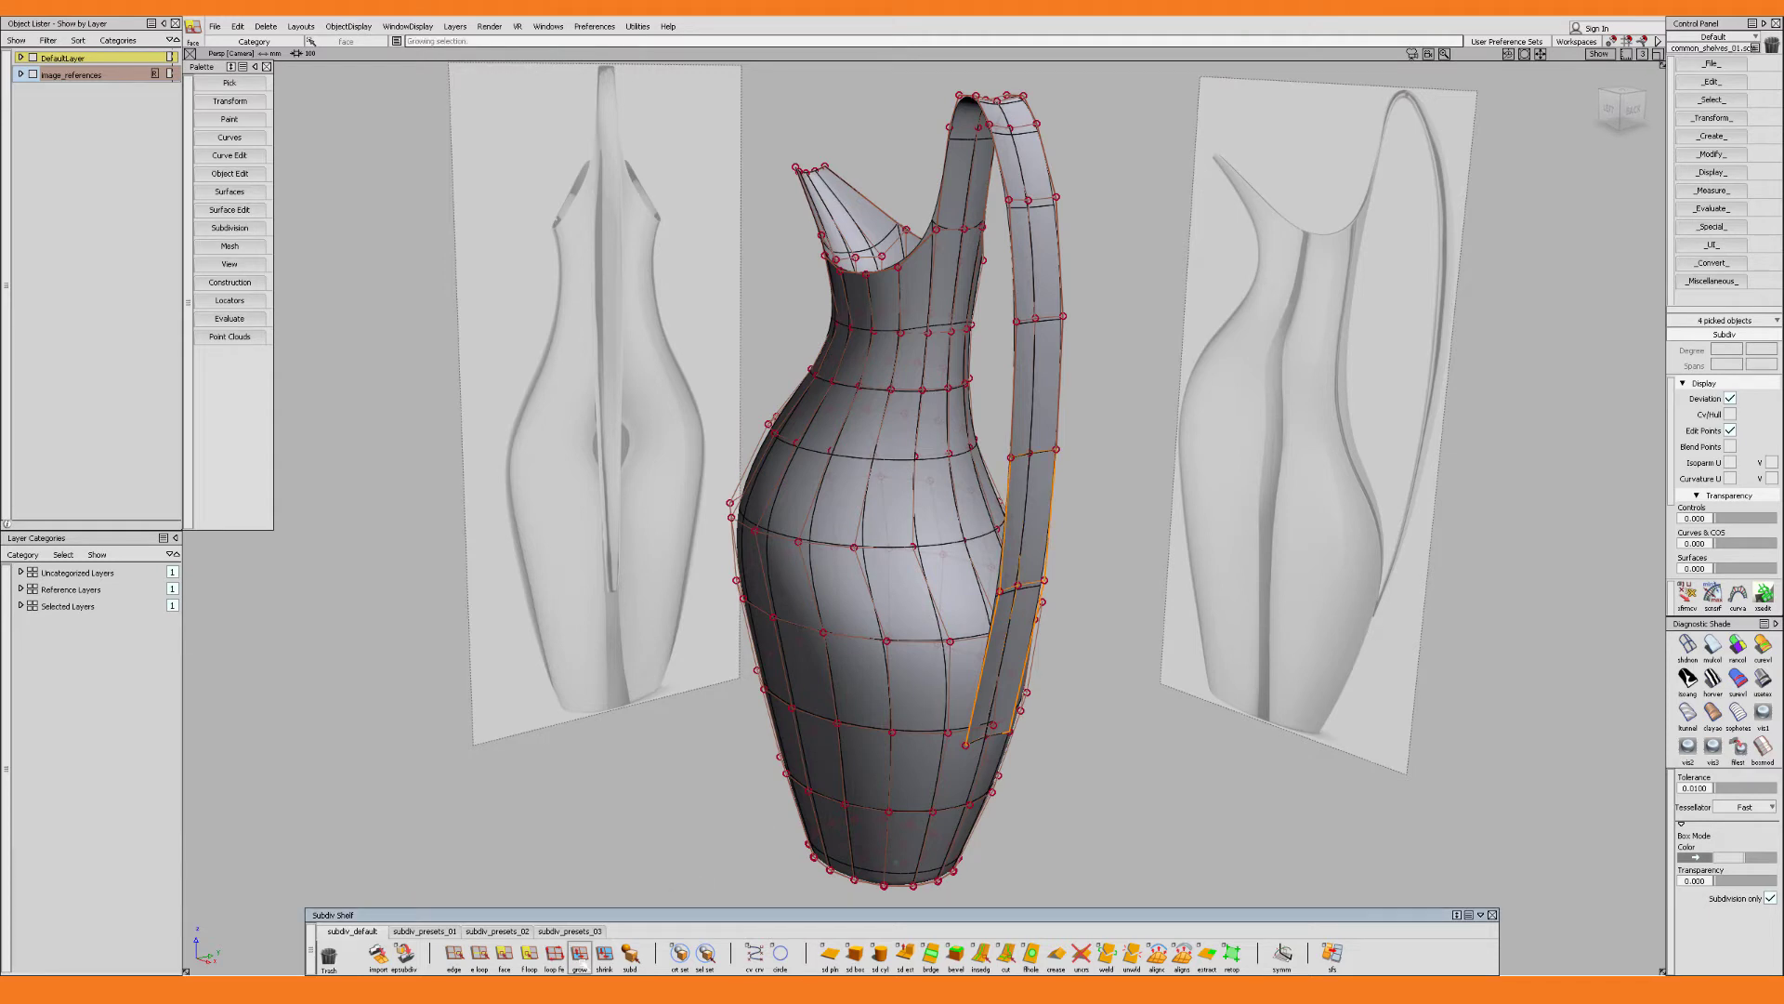
{"action": "key", "text": "alt+shift+b"}
{"action": "left_click", "coordinate": [579, 954]}
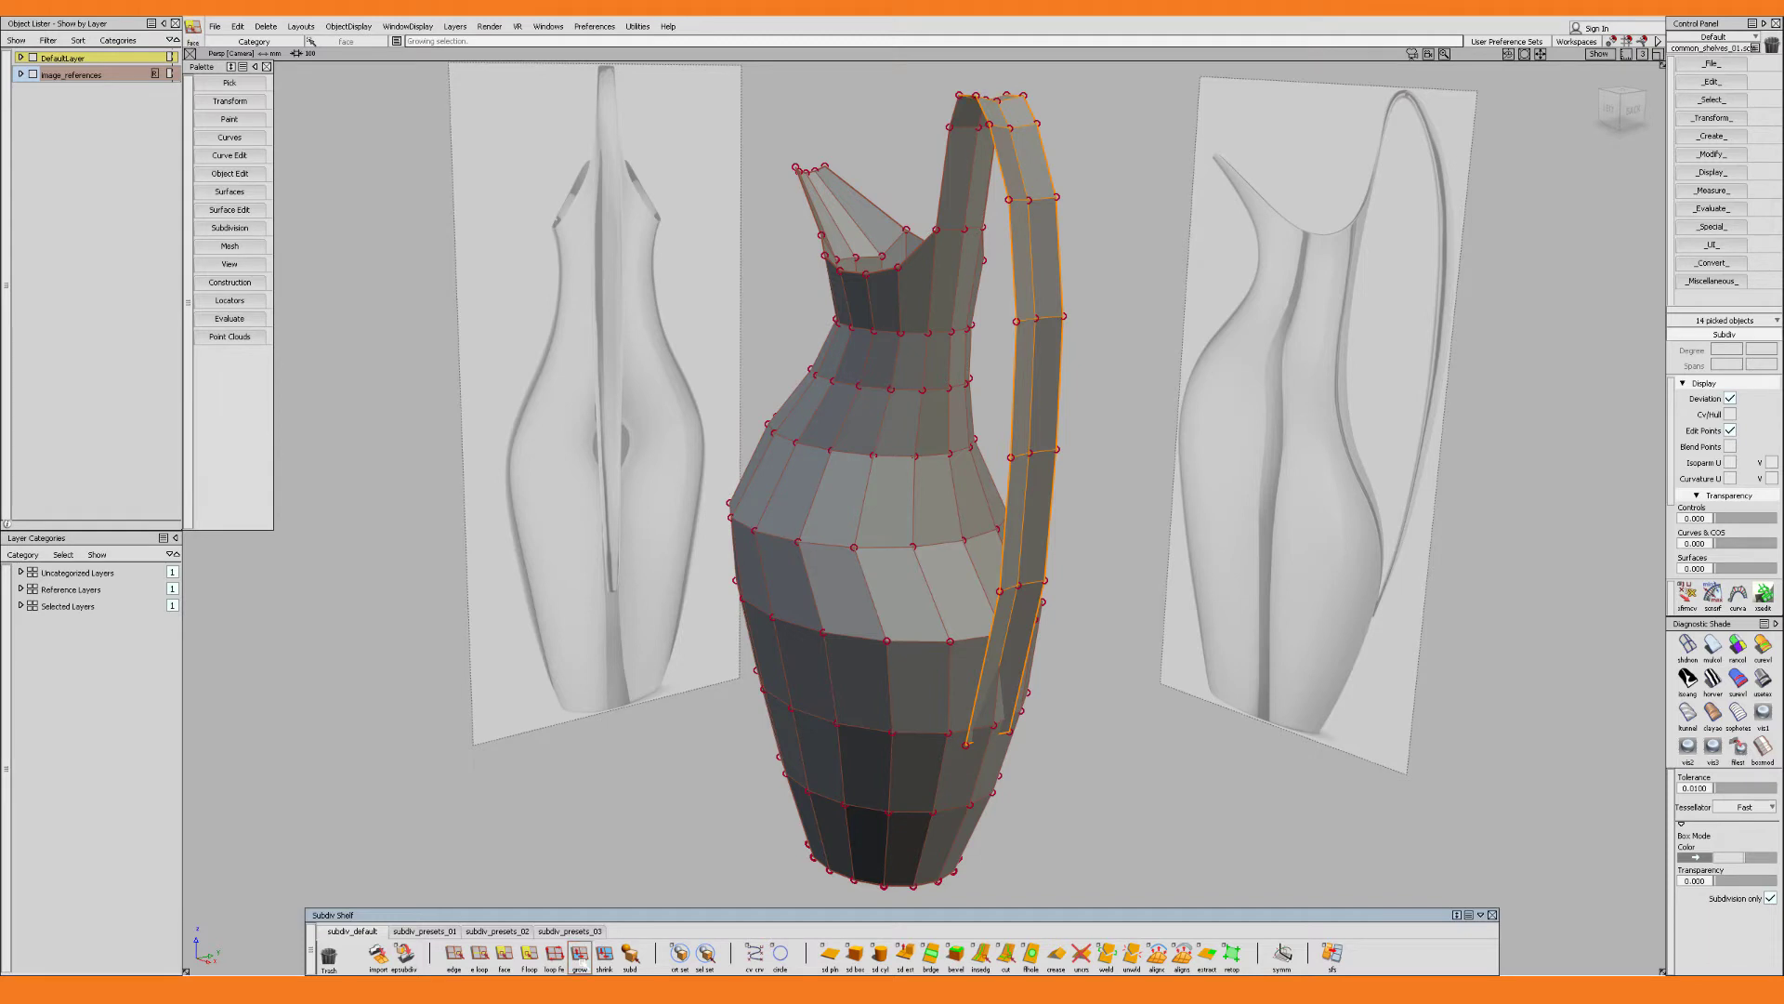
{"action": "left_click", "coordinate": [579, 953]}
{"action": "left_click_drag", "start_coordinate": [1056, 718], "coordinate": [1056, 715], "text": "alt+shift"}
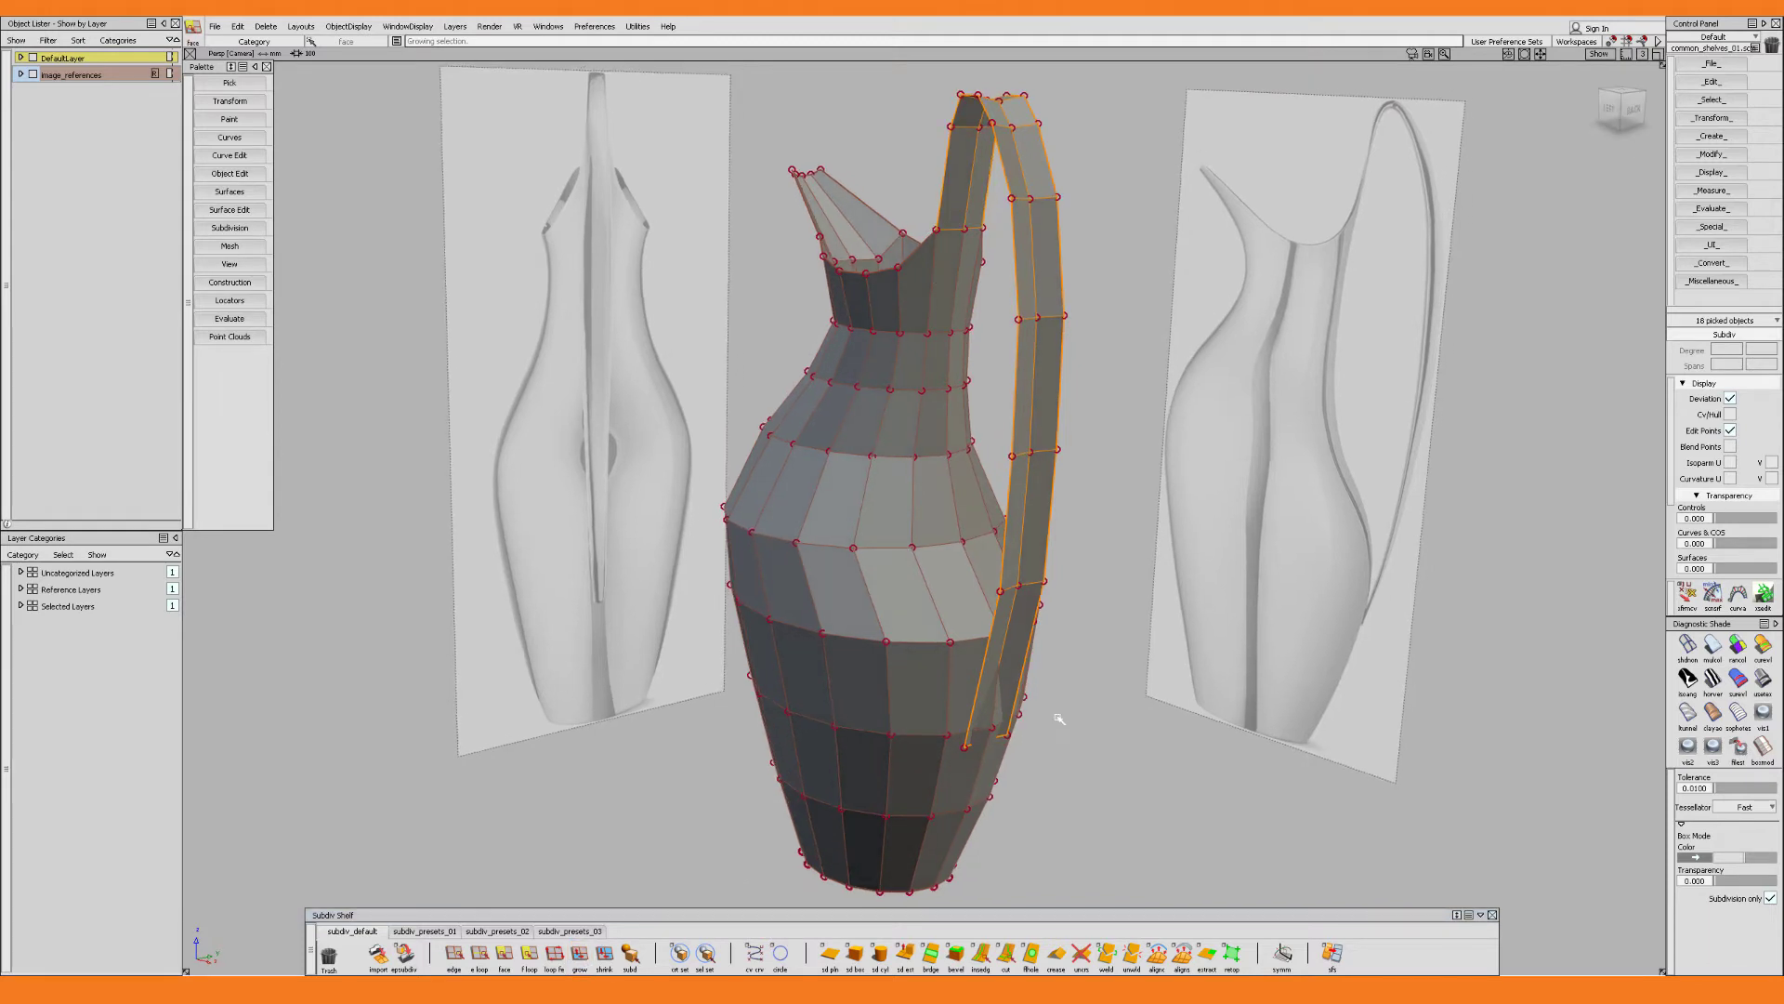
Extract the handle faces as a separate subdiv without keeping the original, and remove the pitcher body from view
{"action": "left_click", "coordinate": [1207, 952]}
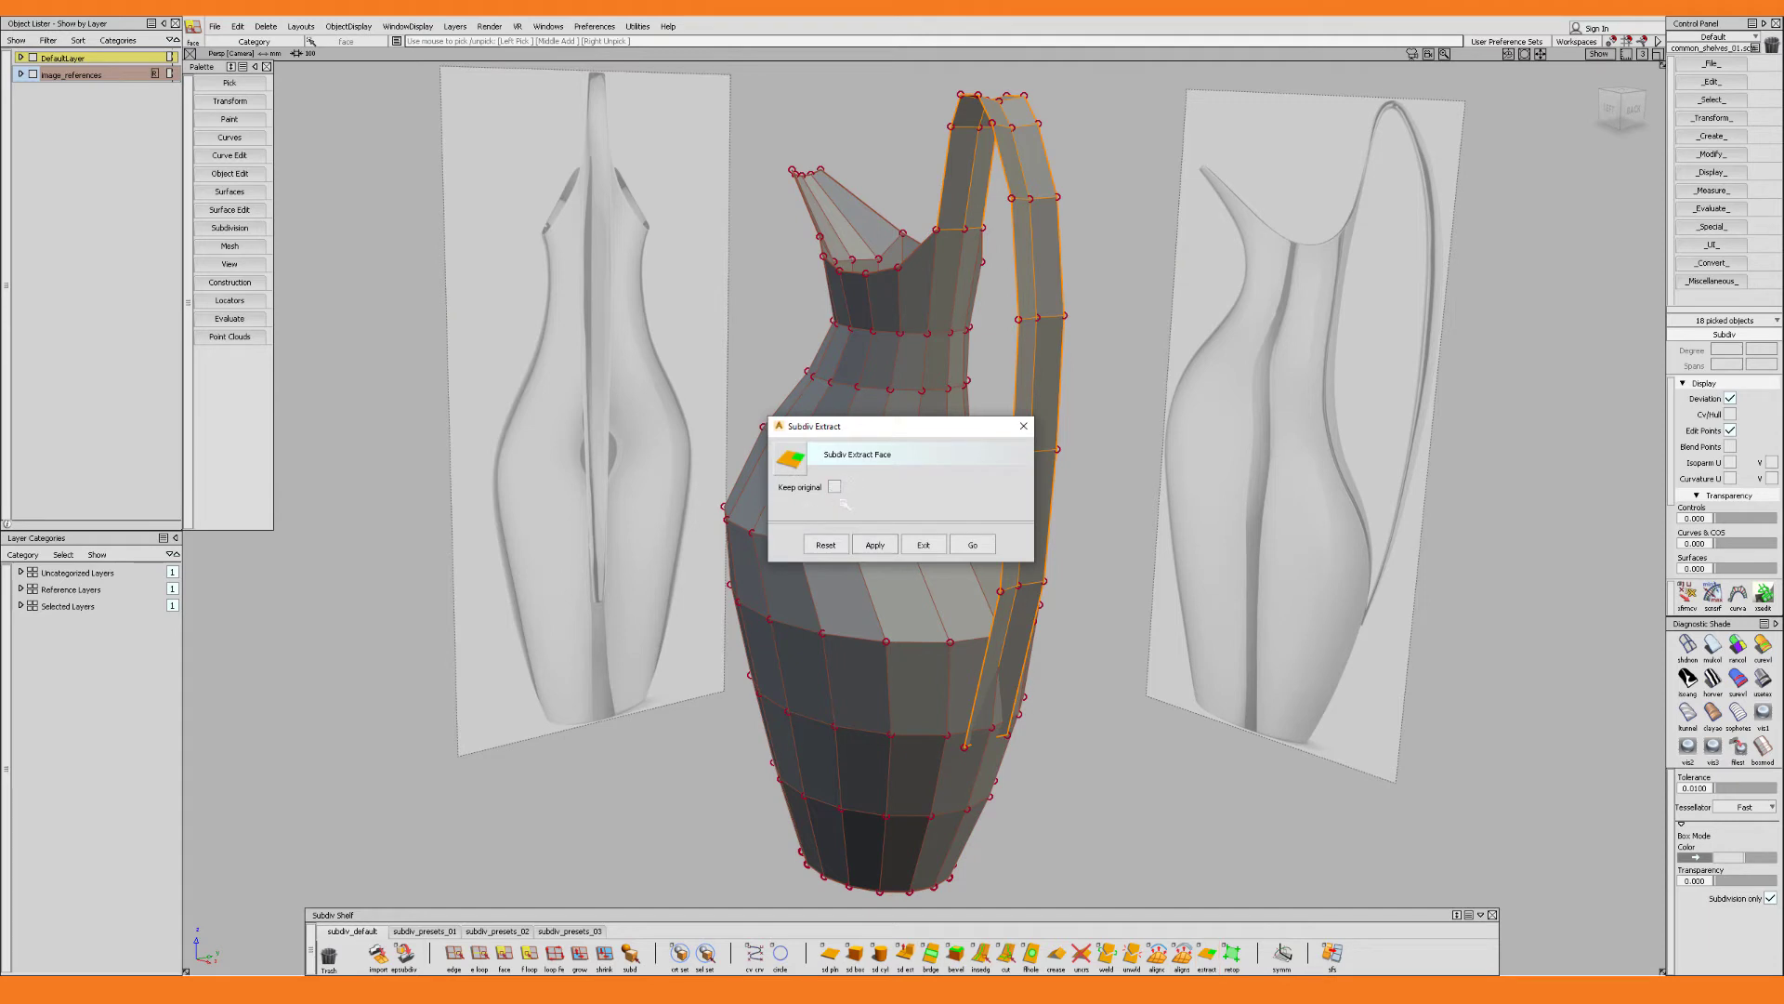
{"action": "left_click", "coordinate": [984, 546]}
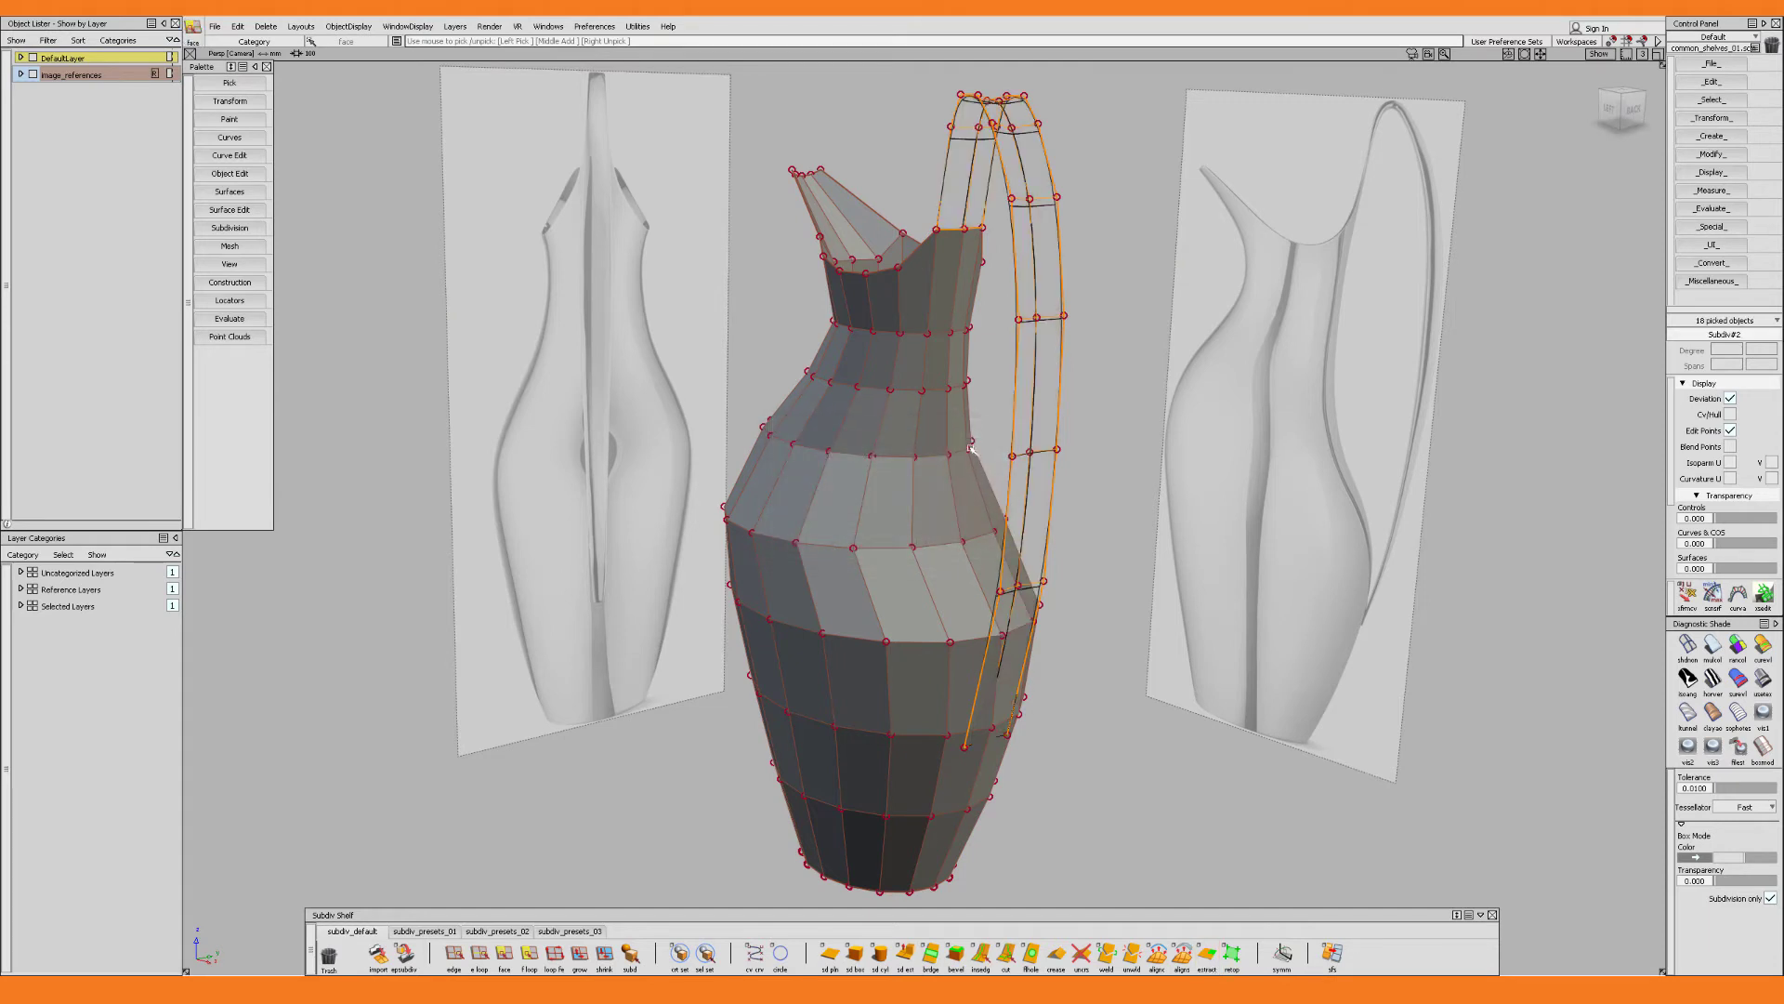
{"action": "left_click_drag", "start_coordinate": [972, 449], "coordinate": [945, 392], "text": "ctrl+shift"}
{"action": "left_click", "coordinate": [945, 392]}
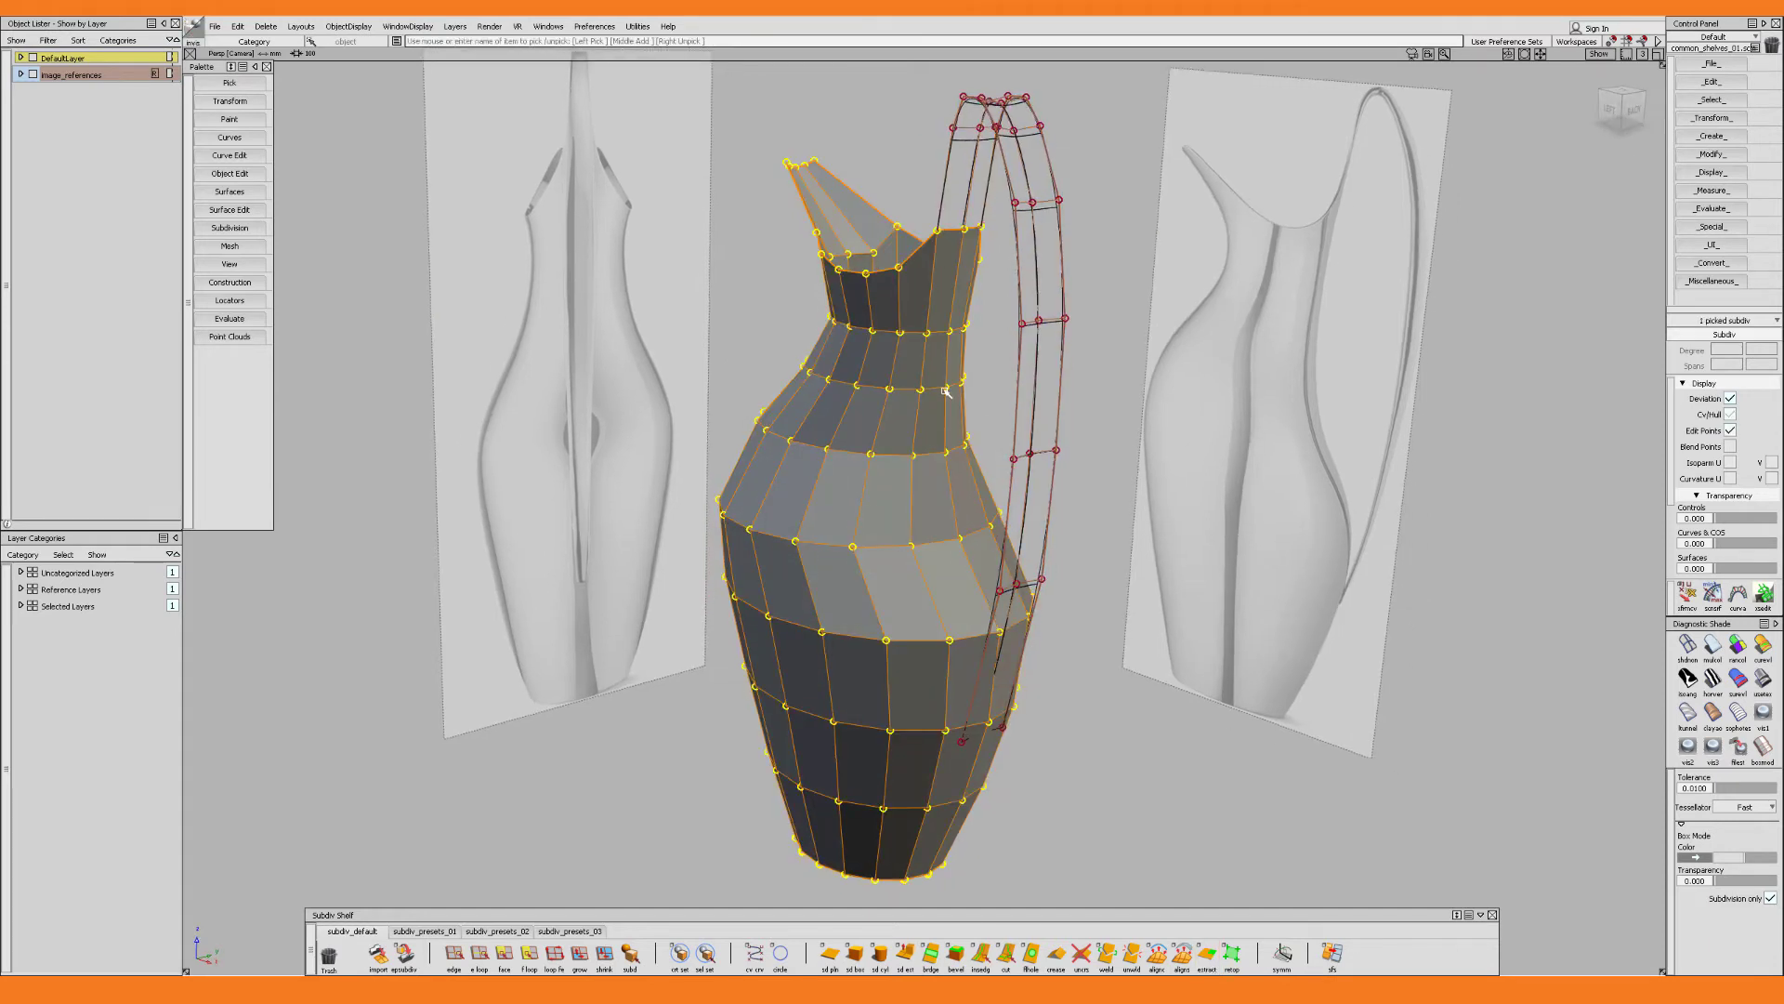
{"action": "key", "text": "Delete"}
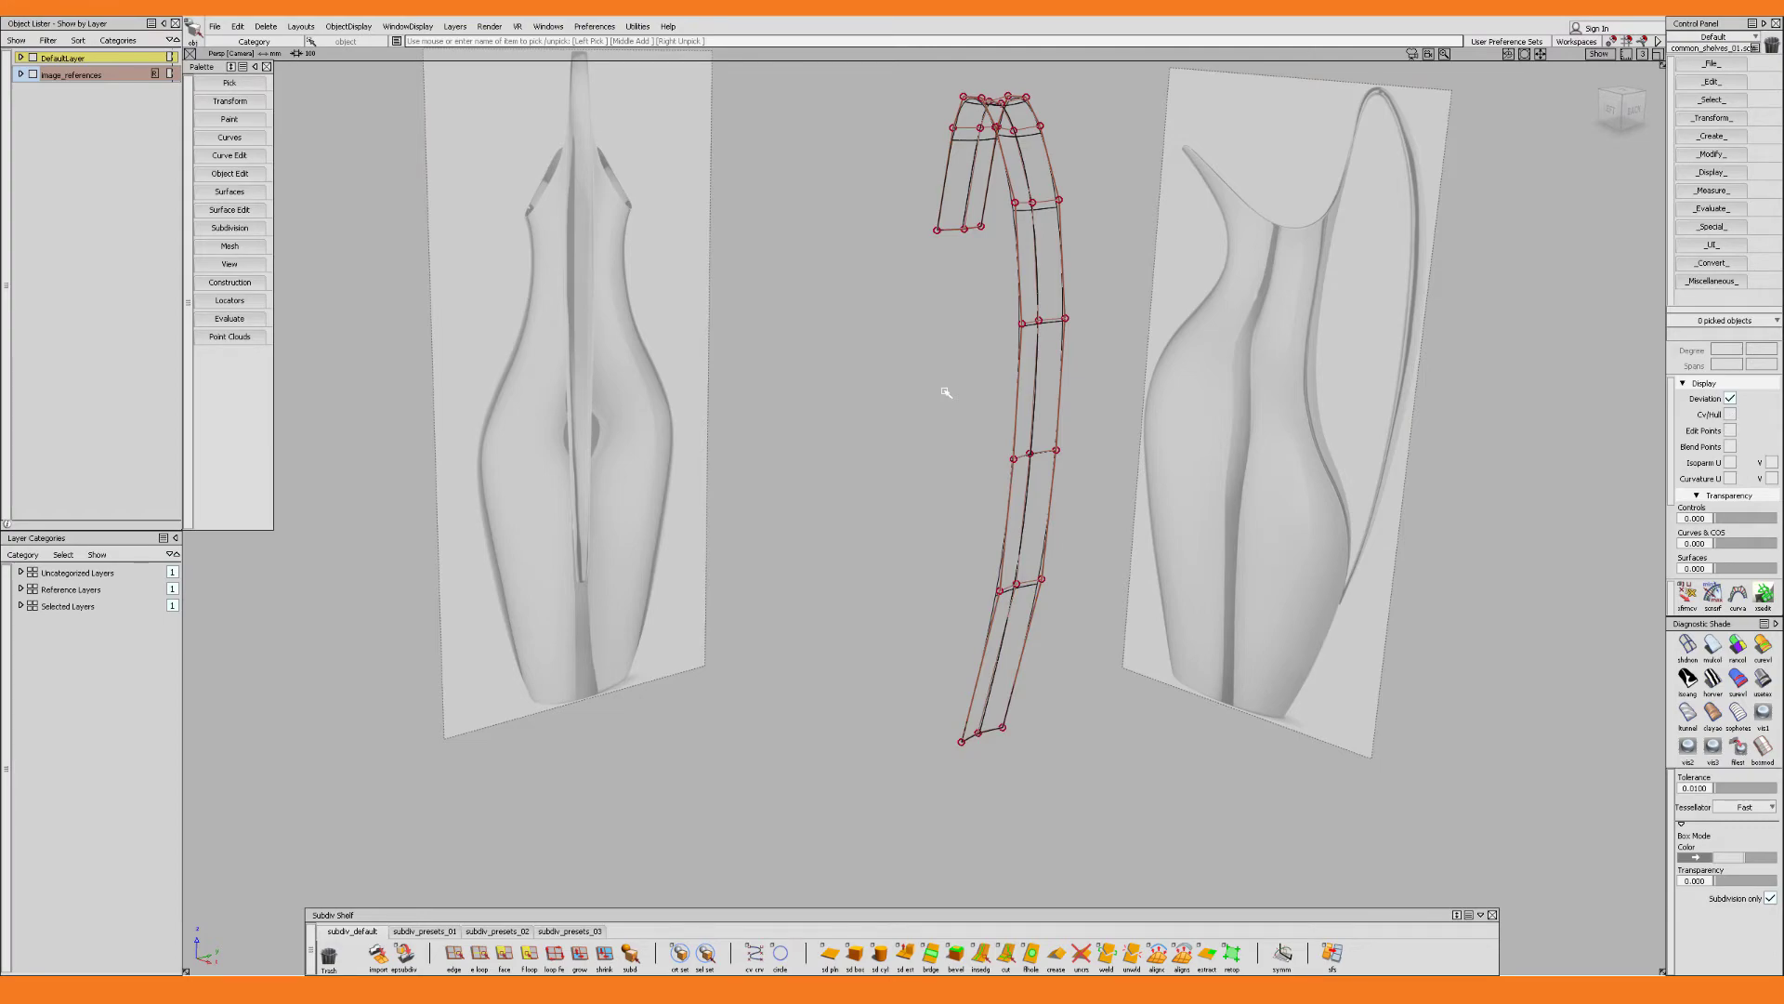
Scale the handle's bottom vertex row narrower in the back view to match the reference tip
{"action": "key", "text": "F7"}
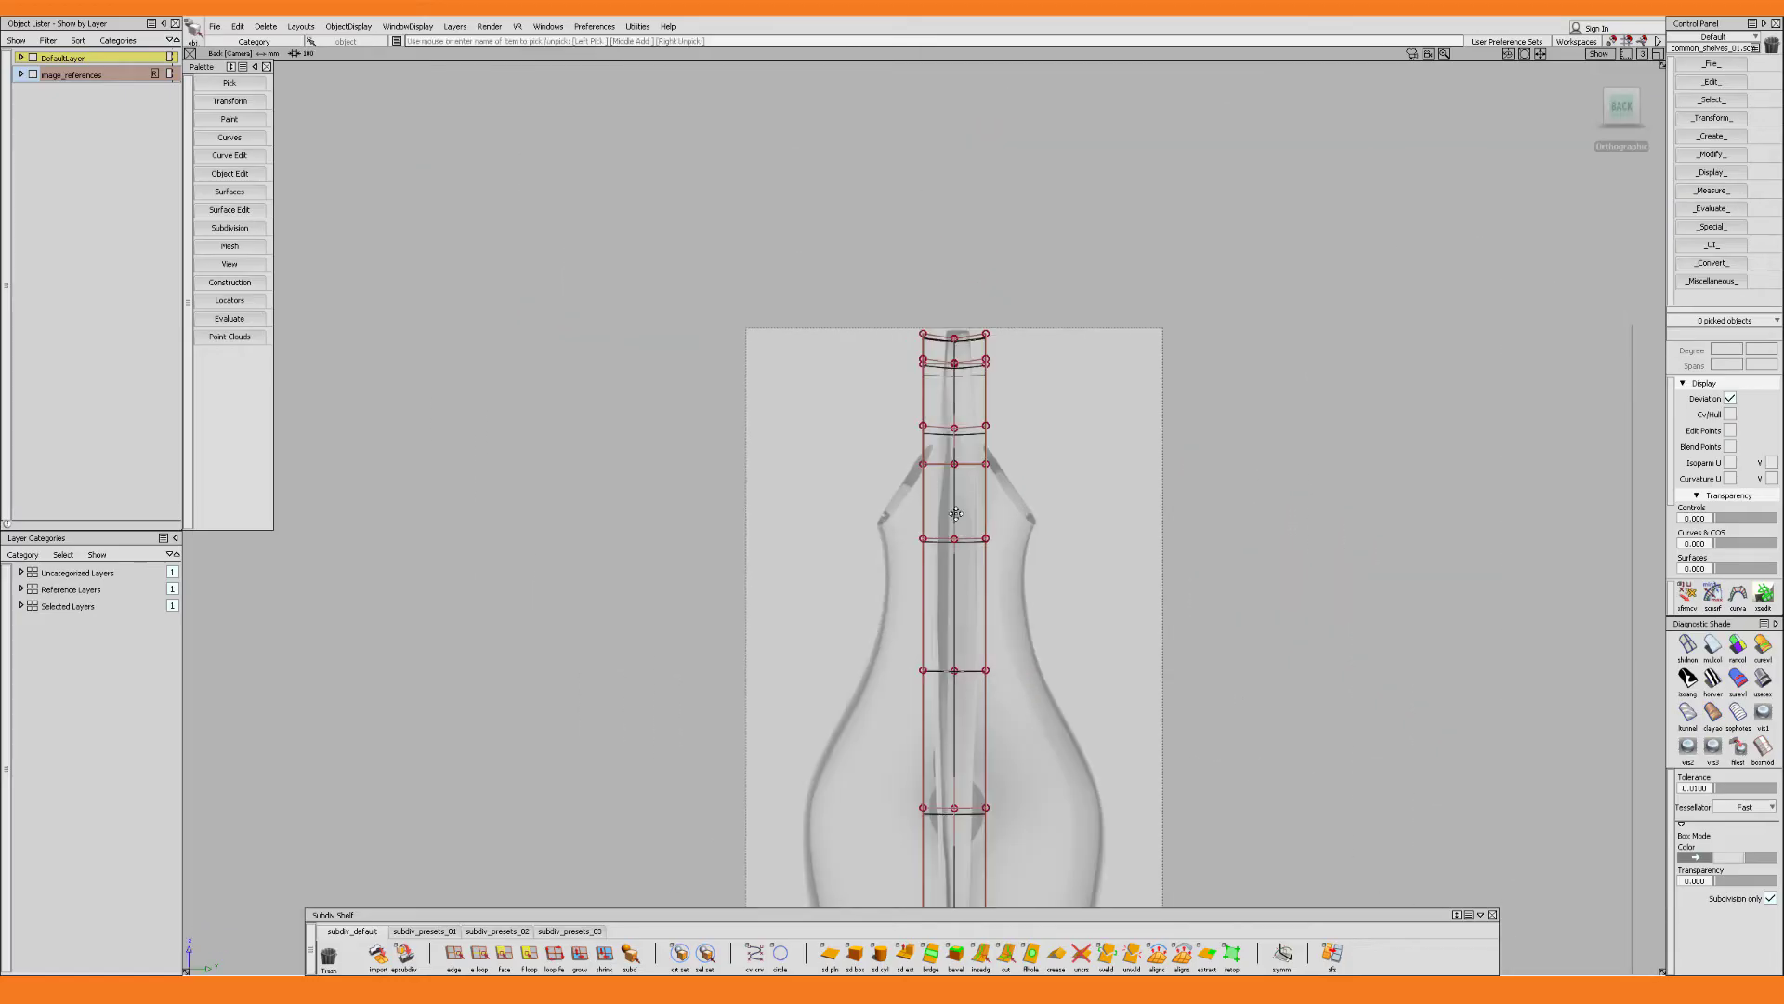
{"action": "middle_click_drag", "start_coordinate": [955, 514], "coordinate": [954, 328], "text": "alt+shift"}
{"action": "right_click_drag", "start_coordinate": [983, 511], "coordinate": [990, 608], "text": "alt+shift"}
{"action": "middle_click_drag", "start_coordinate": [949, 777], "coordinate": [939, 589], "text": "alt+shift"}
{"action": "left_click_drag", "start_coordinate": [939, 590], "coordinate": [904, 618], "text": "ctrl+shift"}
{"action": "left_click_drag", "start_coordinate": [865, 627], "coordinate": [1050, 746]}
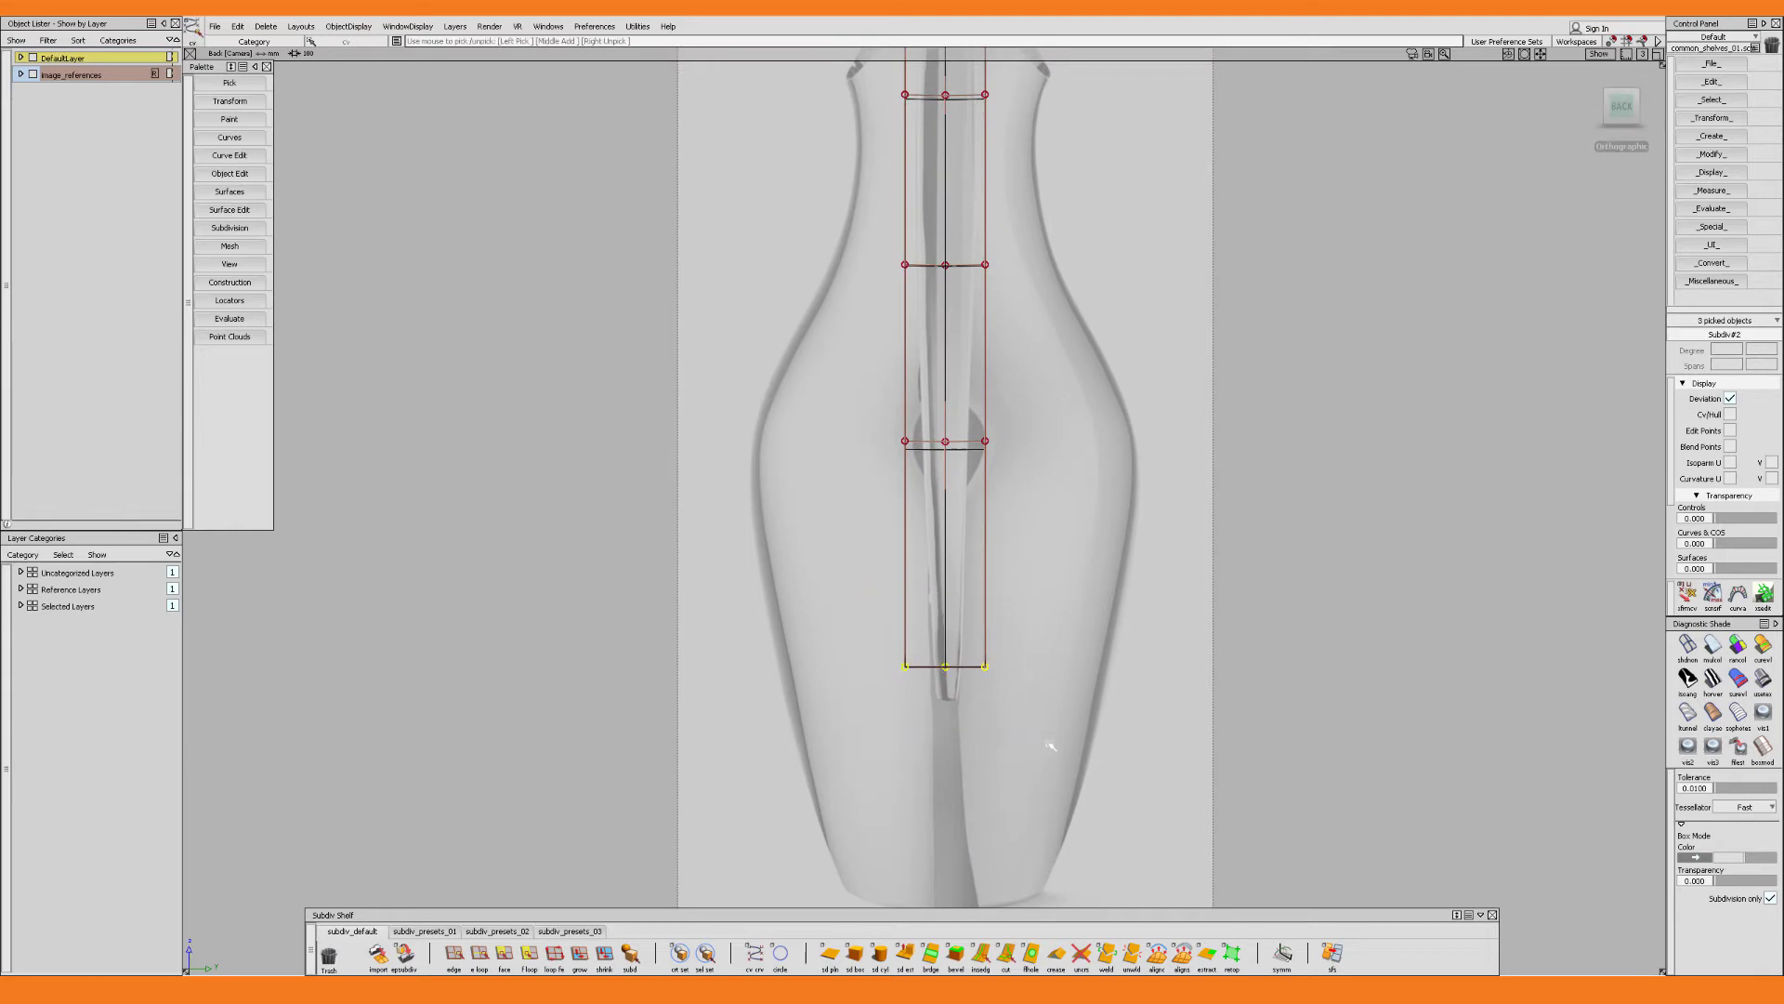
{"action": "right_click_drag", "start_coordinate": [1050, 746], "coordinate": [1019, 530], "text": "alt+shift"}
{"action": "mouse_move", "coordinate": [1020, 530]}
{"action": "middle_mouse_down", "text": "alt+shift"}
{"action": "mouse_move", "coordinate": [1012, 422]}
{"action": "mouse_move", "coordinate": [1011, 502]}
{"action": "middle_mouse_up", "text": "alt+shift"}
{"action": "left_click_drag", "start_coordinate": [1000, 663], "coordinate": [970, 662]}
{"action": "left_click_drag", "start_coordinate": [1085, 641], "coordinate": [1032, 629]}
Narrow the next three vertex rows up the handle's outer side to match the rear reference
{"action": "middle_click_drag", "start_coordinate": [1051, 470], "coordinate": [1043, 705], "text": "alt+shift"}
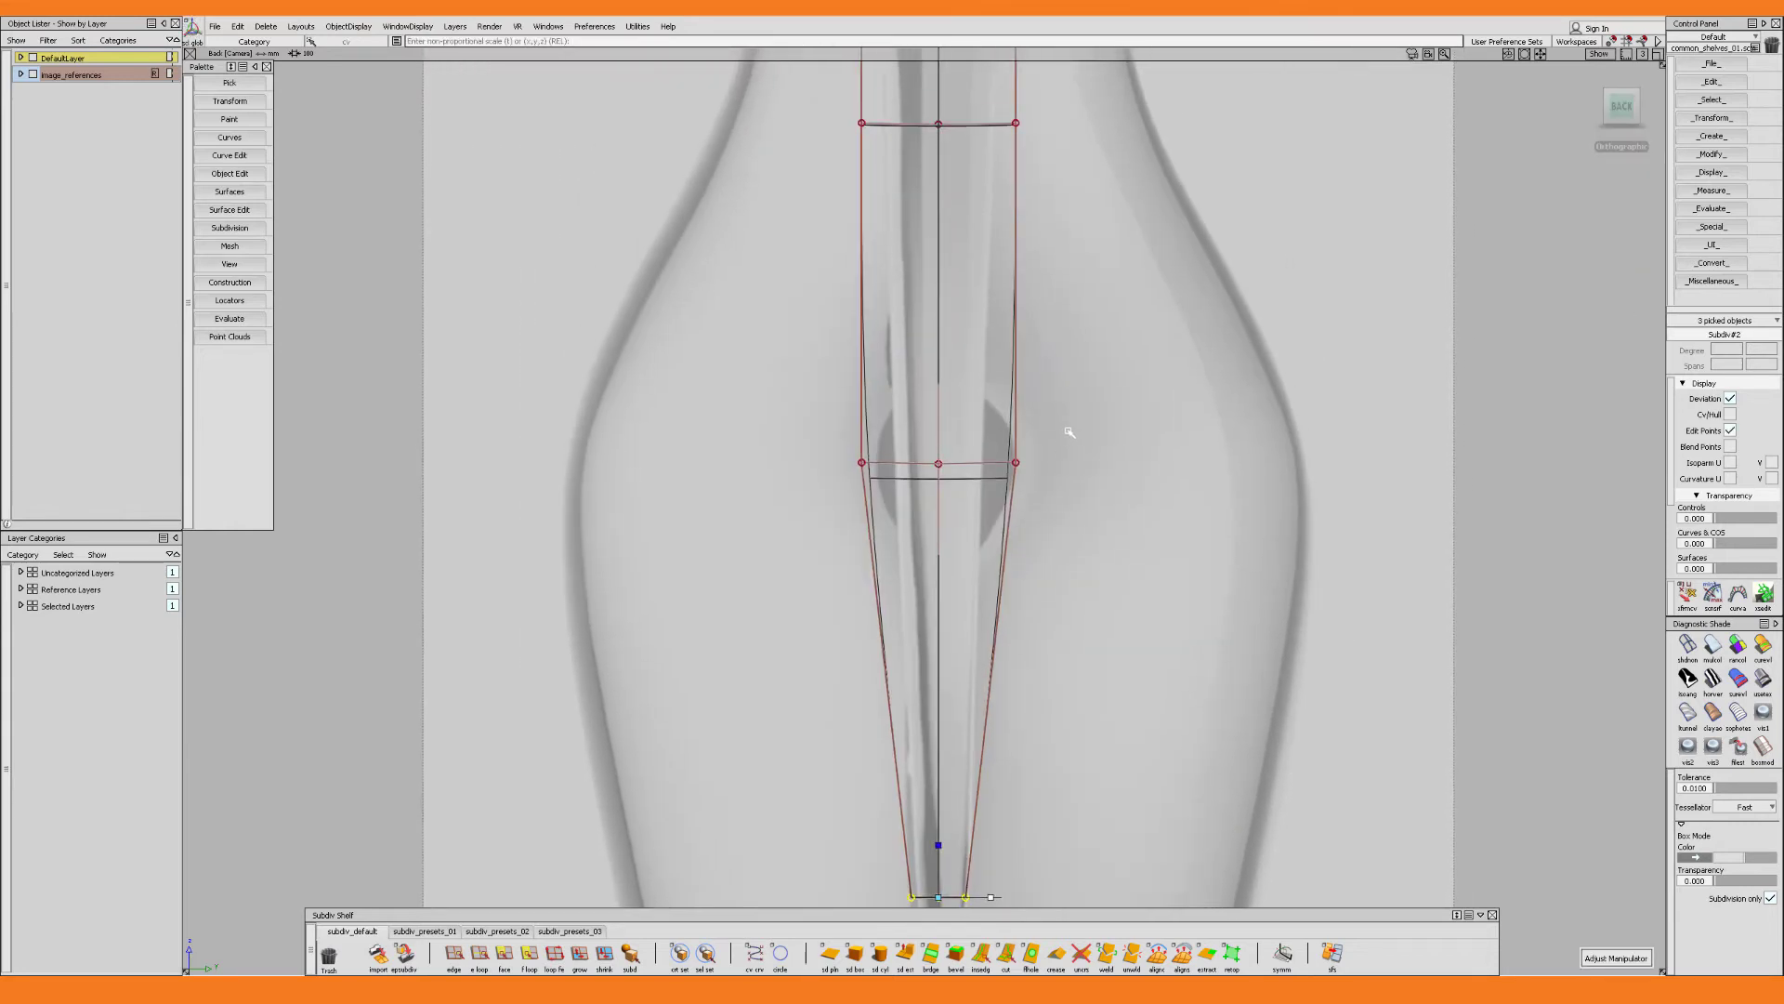
{"action": "left_click", "coordinate": [1005, 479]}
{"action": "left_click_drag", "start_coordinate": [990, 463], "coordinate": [971, 467]}
{"action": "left_click_drag", "start_coordinate": [1083, 480], "coordinate": [1041, 476]}
{"action": "middle_click_drag", "start_coordinate": [1056, 362], "coordinate": [1050, 645], "text": "alt+shift"}
{"action": "left_click_drag", "start_coordinate": [1072, 338], "coordinate": [789, 442]}
{"action": "left_click_drag", "start_coordinate": [985, 406], "coordinate": [971, 406]}
{"action": "middle_click_drag", "start_coordinate": [1056, 288], "coordinate": [1051, 662], "text": "alt+shift"}
{"action": "left_click_drag", "start_coordinate": [1068, 390], "coordinate": [790, 492]}
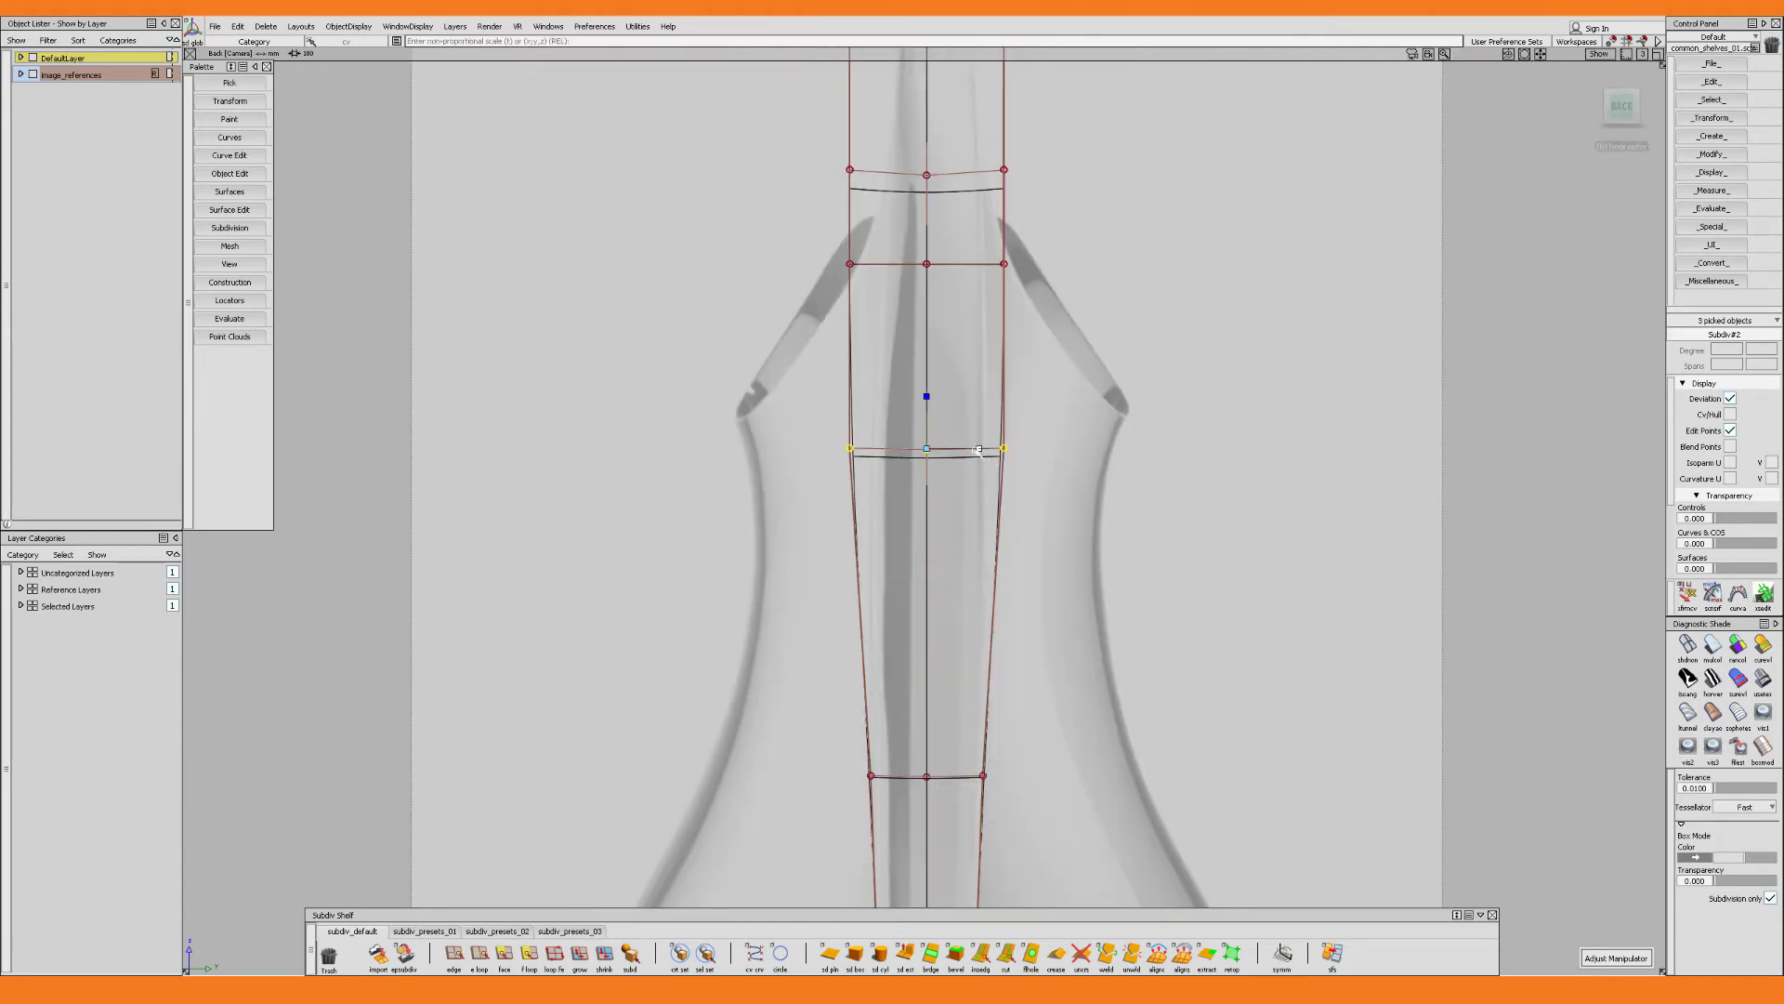
{"action": "left_click_drag", "start_coordinate": [979, 453], "coordinate": [966, 452]}
Scale the remaining upper vertex rows of the handle narrower in the back view, up to the arch
{"action": "middle_click_drag", "start_coordinate": [1050, 372], "coordinate": [1052, 628], "text": "alt+shift"}
{"action": "left_click_drag", "start_coordinate": [1069, 149], "coordinate": [799, 595]}
{"action": "mouse_move", "coordinate": [982, 362]}
{"action": "left_mouse_down"}
{"action": "mouse_move", "coordinate": [963, 363]}
{"action": "mouse_move", "coordinate": [979, 362]}
{"action": "left_mouse_up"}
{"action": "left_click_drag", "start_coordinate": [806, 154], "coordinate": [1022, 334]}
{"action": "left_click_drag", "start_coordinate": [981, 239], "coordinate": [965, 240]}
{"action": "left_click_drag", "start_coordinate": [805, 153], "coordinate": [998, 232]}
{"action": "left_click_drag", "start_coordinate": [982, 210], "coordinate": [972, 210]}
{"action": "left_click_drag", "start_coordinate": [809, 381], "coordinate": [972, 433]}
{"action": "left_click_drag", "start_coordinate": [809, 492], "coordinate": [972, 524]}
{"action": "middle_click_drag", "start_coordinate": [1059, 706], "coordinate": [1045, 428], "text": "alt+shift"}
{"action": "right_click_drag", "start_coordinate": [1097, 428], "coordinate": [1023, 429], "text": "alt+shift"}
Show the body again in perspective, pick body and handle, and switch them from box mode to smooth display
{"action": "key", "text": "F8"}
{"action": "left_click_drag", "start_coordinate": [1041, 446], "coordinate": [807, 527], "text": "alt+shift"}
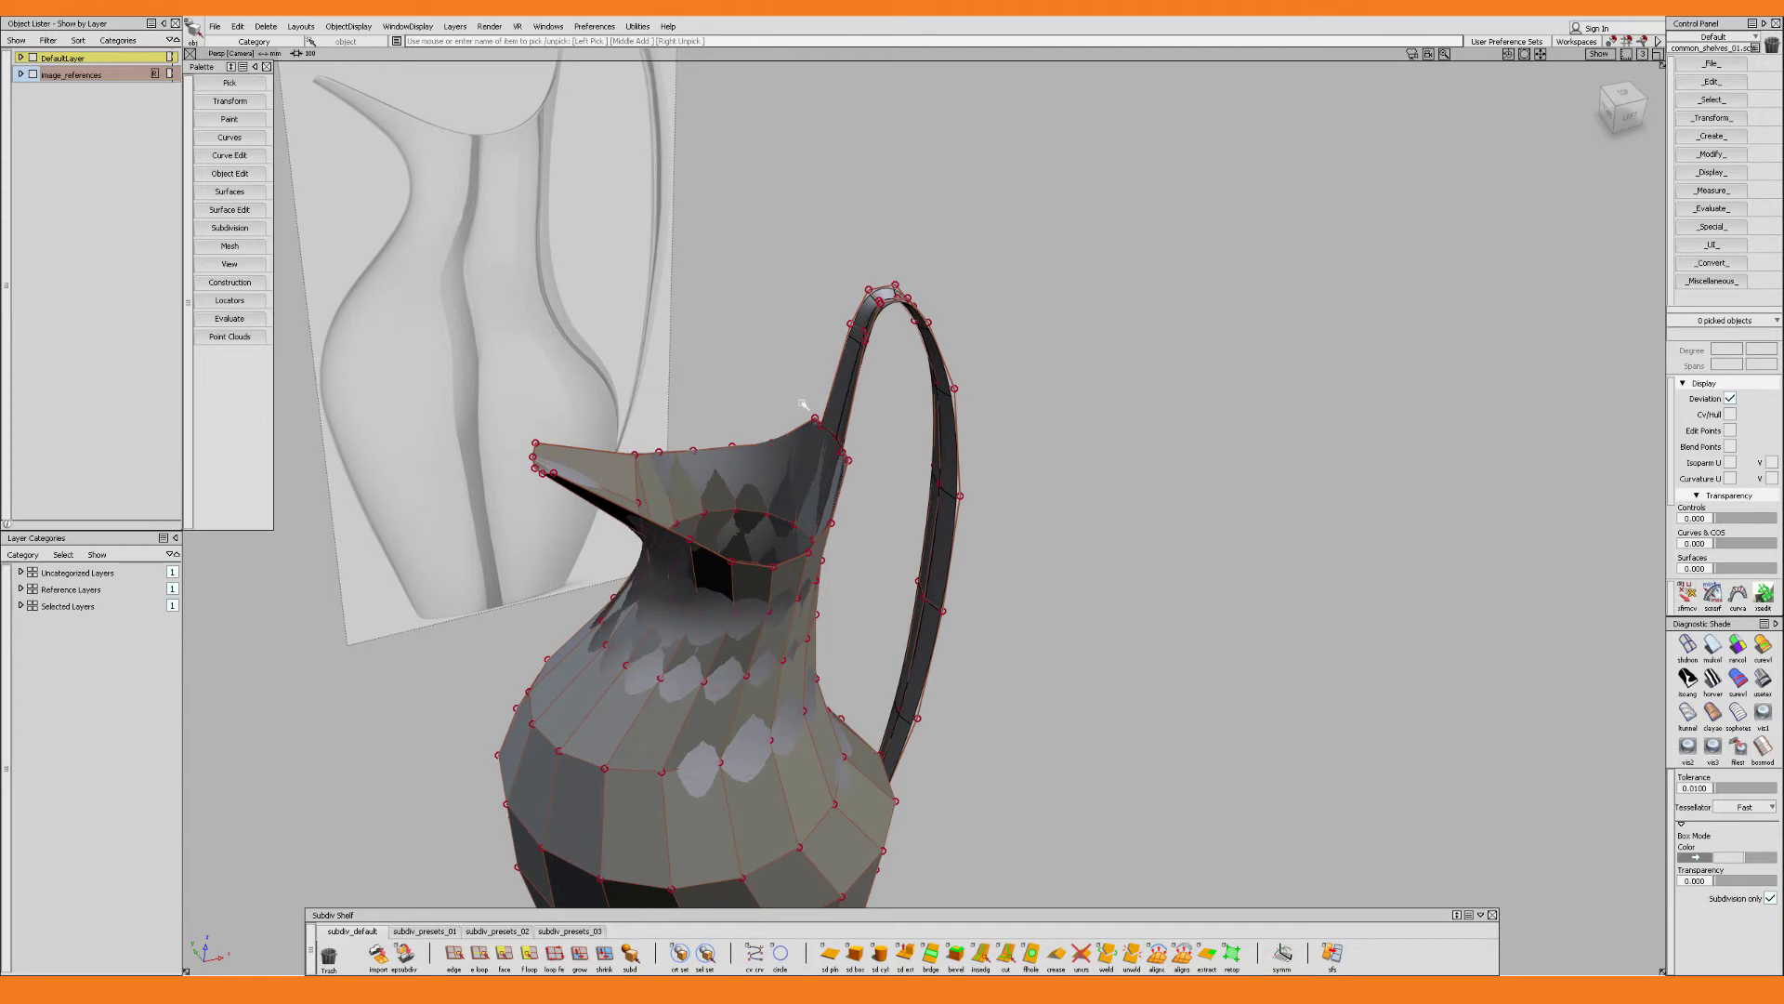
{"action": "left_click_drag", "start_coordinate": [803, 404], "coordinate": [861, 485]}
{"action": "key", "text": "alt+b"}
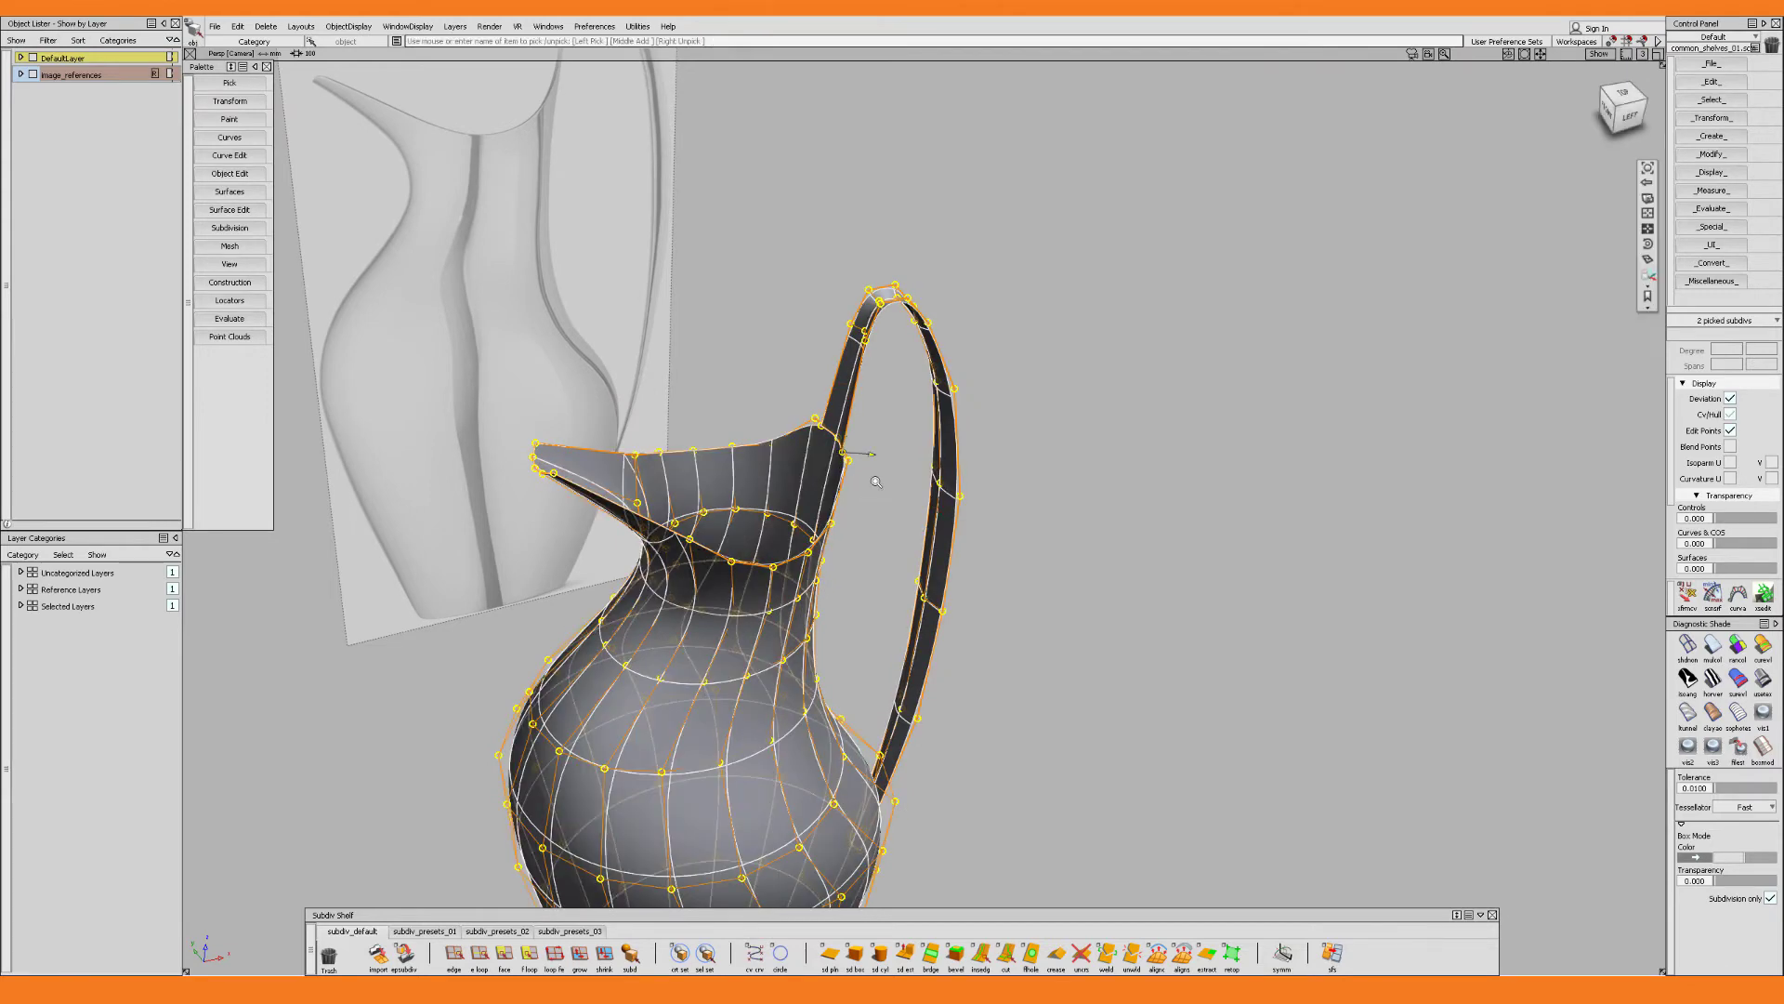
{"action": "right_click_drag", "start_coordinate": [874, 478], "coordinate": [1041, 507], "text": "alt+shift"}
{"action": "mouse_move", "coordinate": [1041, 507]}
{"action": "left_mouse_down", "text": "alt+shift"}
{"action": "mouse_move", "coordinate": [1063, 550]}
{"action": "mouse_move", "coordinate": [916, 458]}
{"action": "left_mouse_up", "text": "alt+shift"}
{"action": "right_click_drag", "start_coordinate": [916, 458], "coordinate": [900, 446], "text": "alt+shift"}
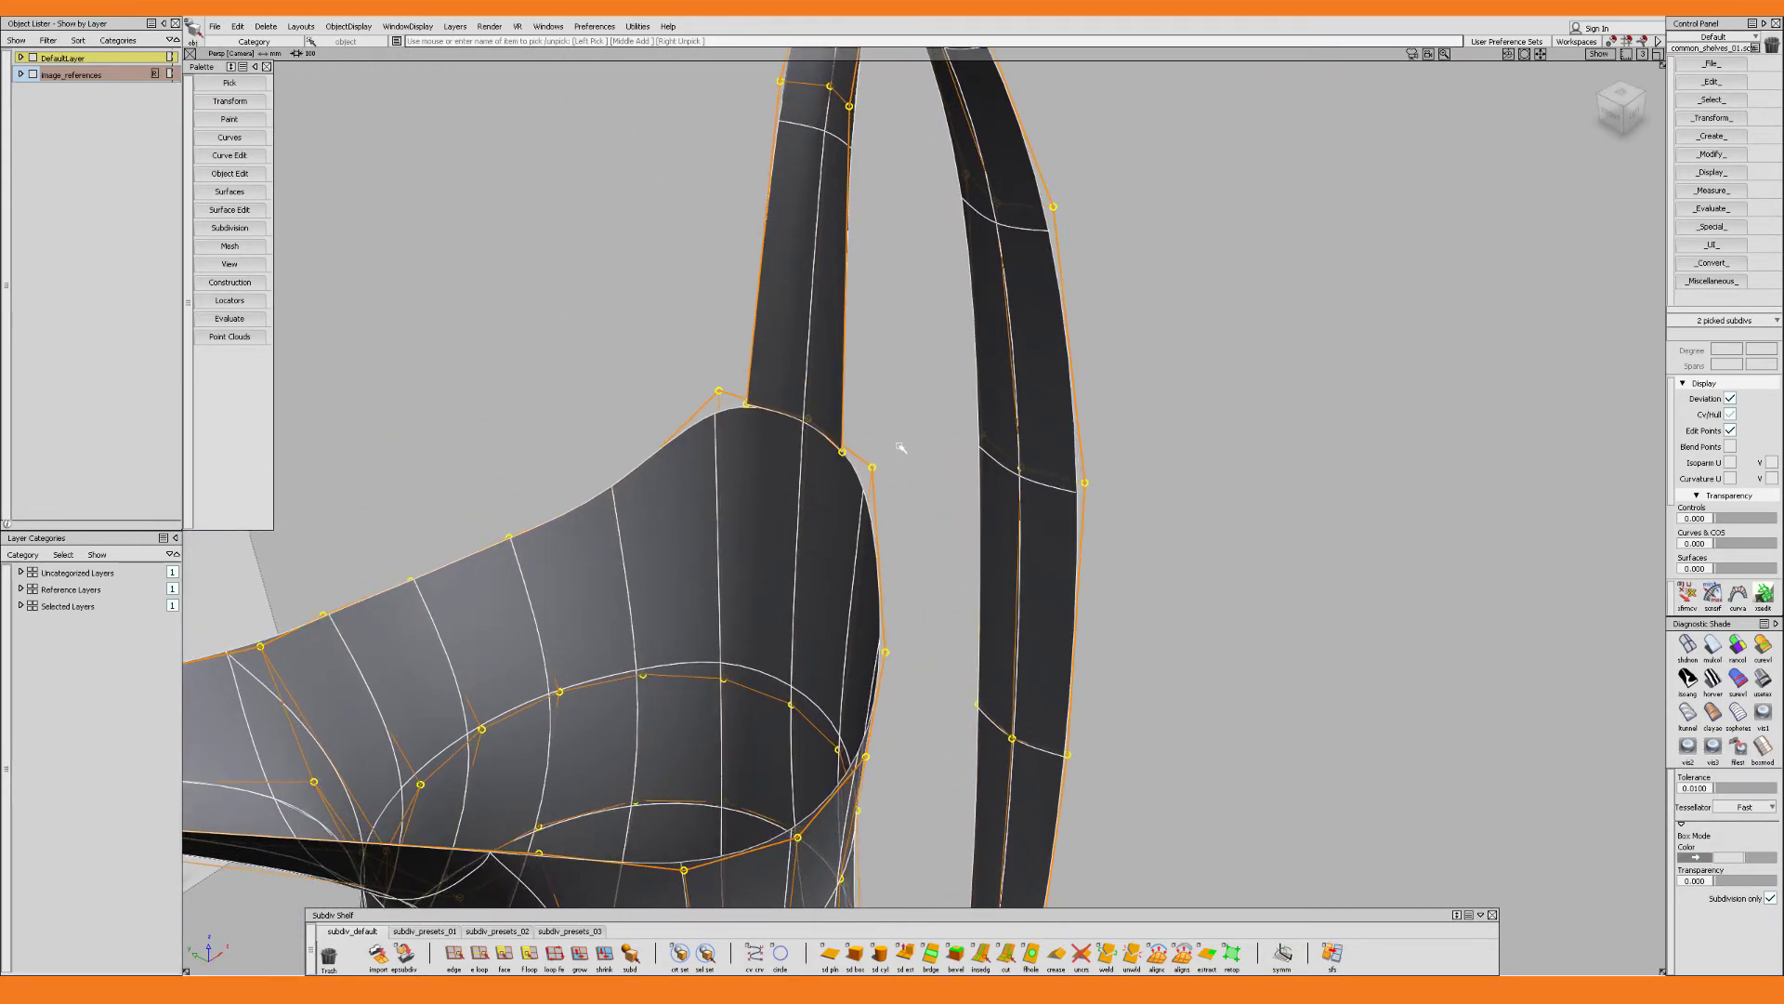
Snap the two rim vertices at the back of the neck onto the matching corner vertices of the handle's base
{"action": "left_click_drag", "start_coordinate": [901, 446], "coordinate": [908, 424], "text": "ctrl+shift"}
{"action": "left_click_drag", "start_coordinate": [909, 424], "coordinate": [873, 488]}
{"action": "middle_click_drag", "start_coordinate": [872, 488], "coordinate": [874, 495], "text": "ctrl+shift"}
{"action": "left_click_drag", "start_coordinate": [873, 470], "coordinate": [855, 470]}
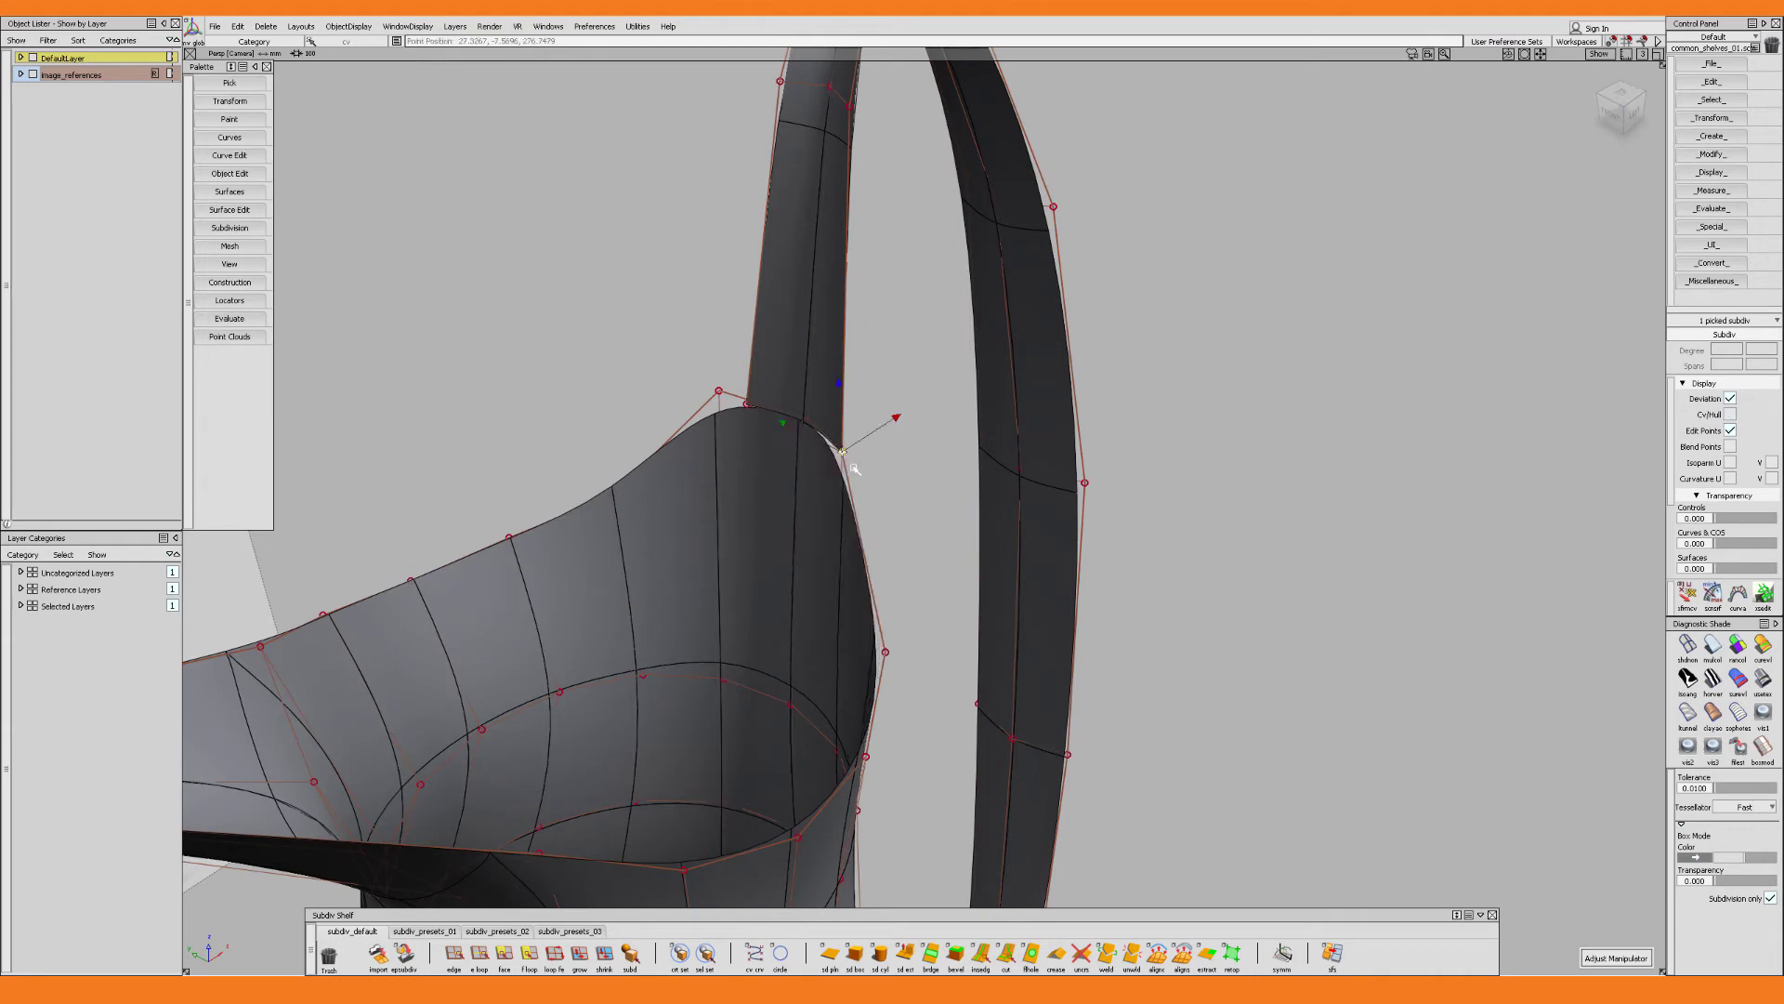
{"action": "left_click_drag", "start_coordinate": [734, 381], "coordinate": [735, 368], "text": "ctrl+shift"}
{"action": "left_click_drag", "start_coordinate": [735, 368], "coordinate": [714, 396]}
{"action": "middle_click_drag", "start_coordinate": [713, 397], "coordinate": [716, 407], "text": "ctrl+shift"}
{"action": "mouse_move", "coordinate": [719, 407]}
{"action": "left_mouse_down"}
{"action": "mouse_move", "coordinate": [742, 407]}
{"action": "mouse_move", "coordinate": [727, 419]}
{"action": "left_mouse_up"}
Weld the handle's base vertices to the body rim with the To Tolerance weld type, and turn box mode on
{"action": "double_click", "coordinate": [1106, 953]}
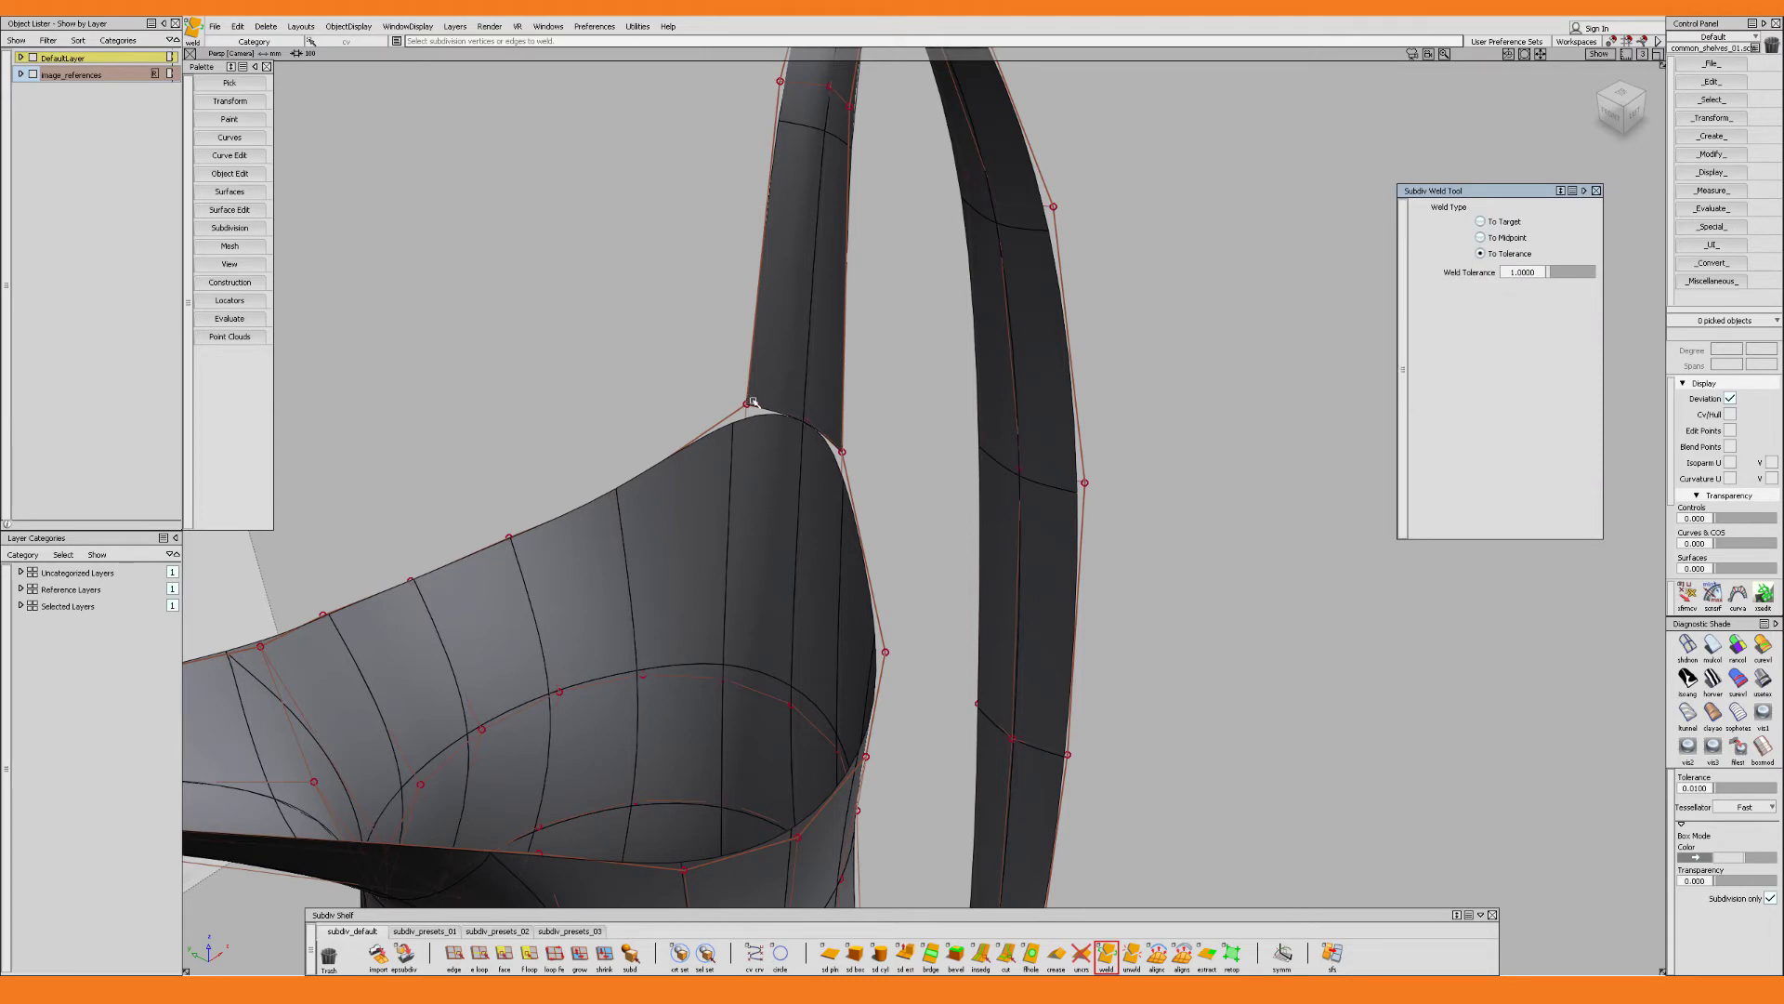
{"action": "left_click_drag", "start_coordinate": [678, 350], "coordinate": [764, 624]}
{"action": "left_click", "coordinate": [878, 519]}
{"action": "key", "text": "alt+shift+b"}
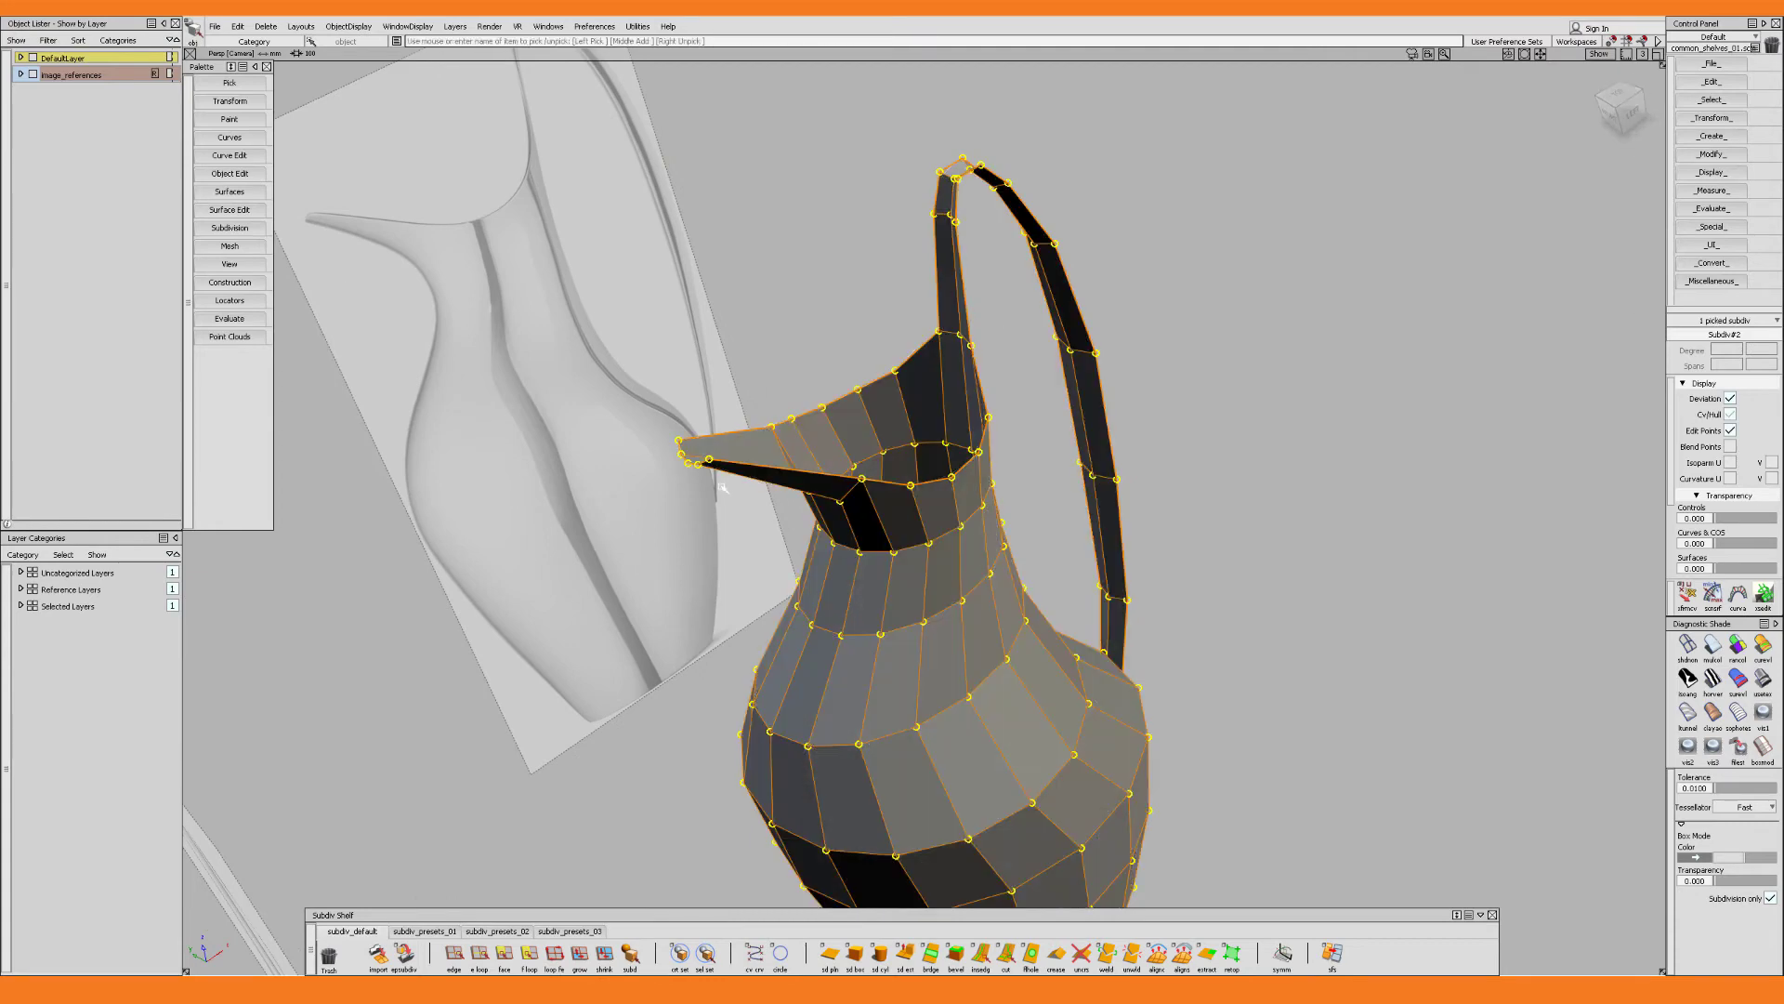
Unpick everything and apply Symmetric Modeling to the pitcher subdivision body
{"action": "left_click_drag", "start_coordinate": [878, 519], "coordinate": [768, 536], "text": "alt+shift"}
{"action": "right_click_drag", "start_coordinate": [777, 488], "coordinate": [767, 452], "text": "alt+shift"}
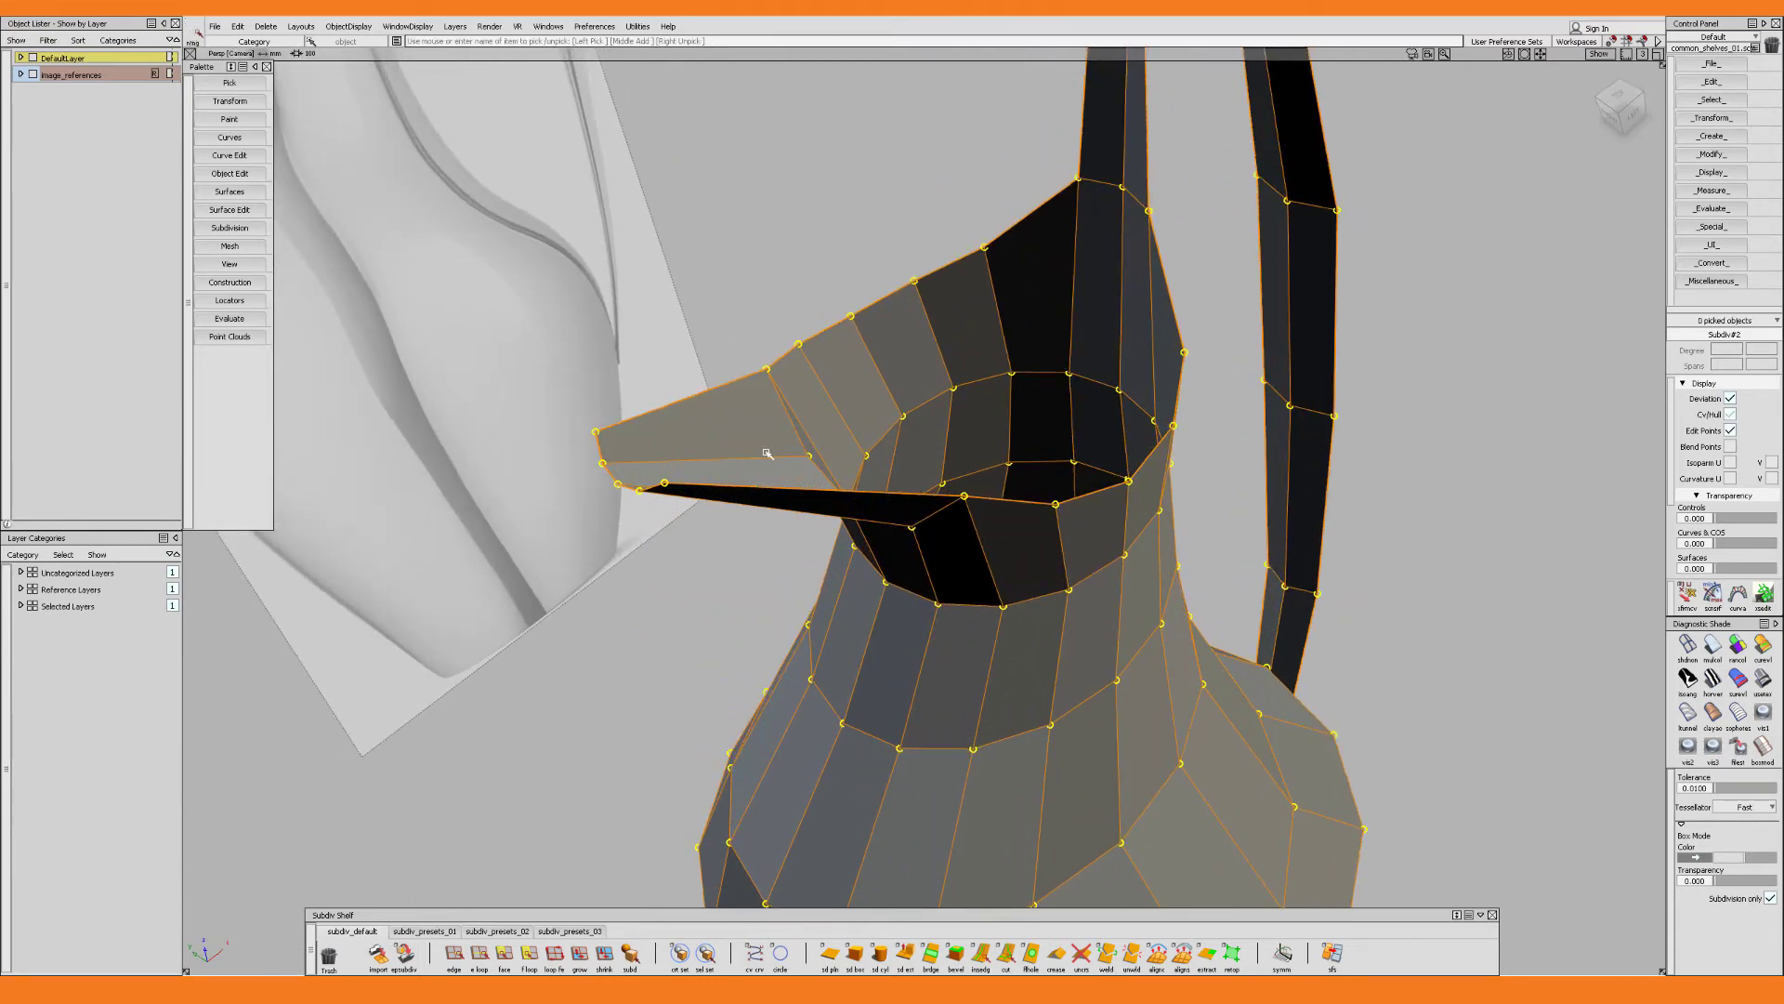
{"action": "left_click", "coordinate": [767, 453]}
{"action": "left_click", "coordinate": [767, 453], "text": "ctrl+shift"}
{"action": "left_click", "coordinate": [767, 453]}
{"action": "left_click", "coordinate": [238, 176]}
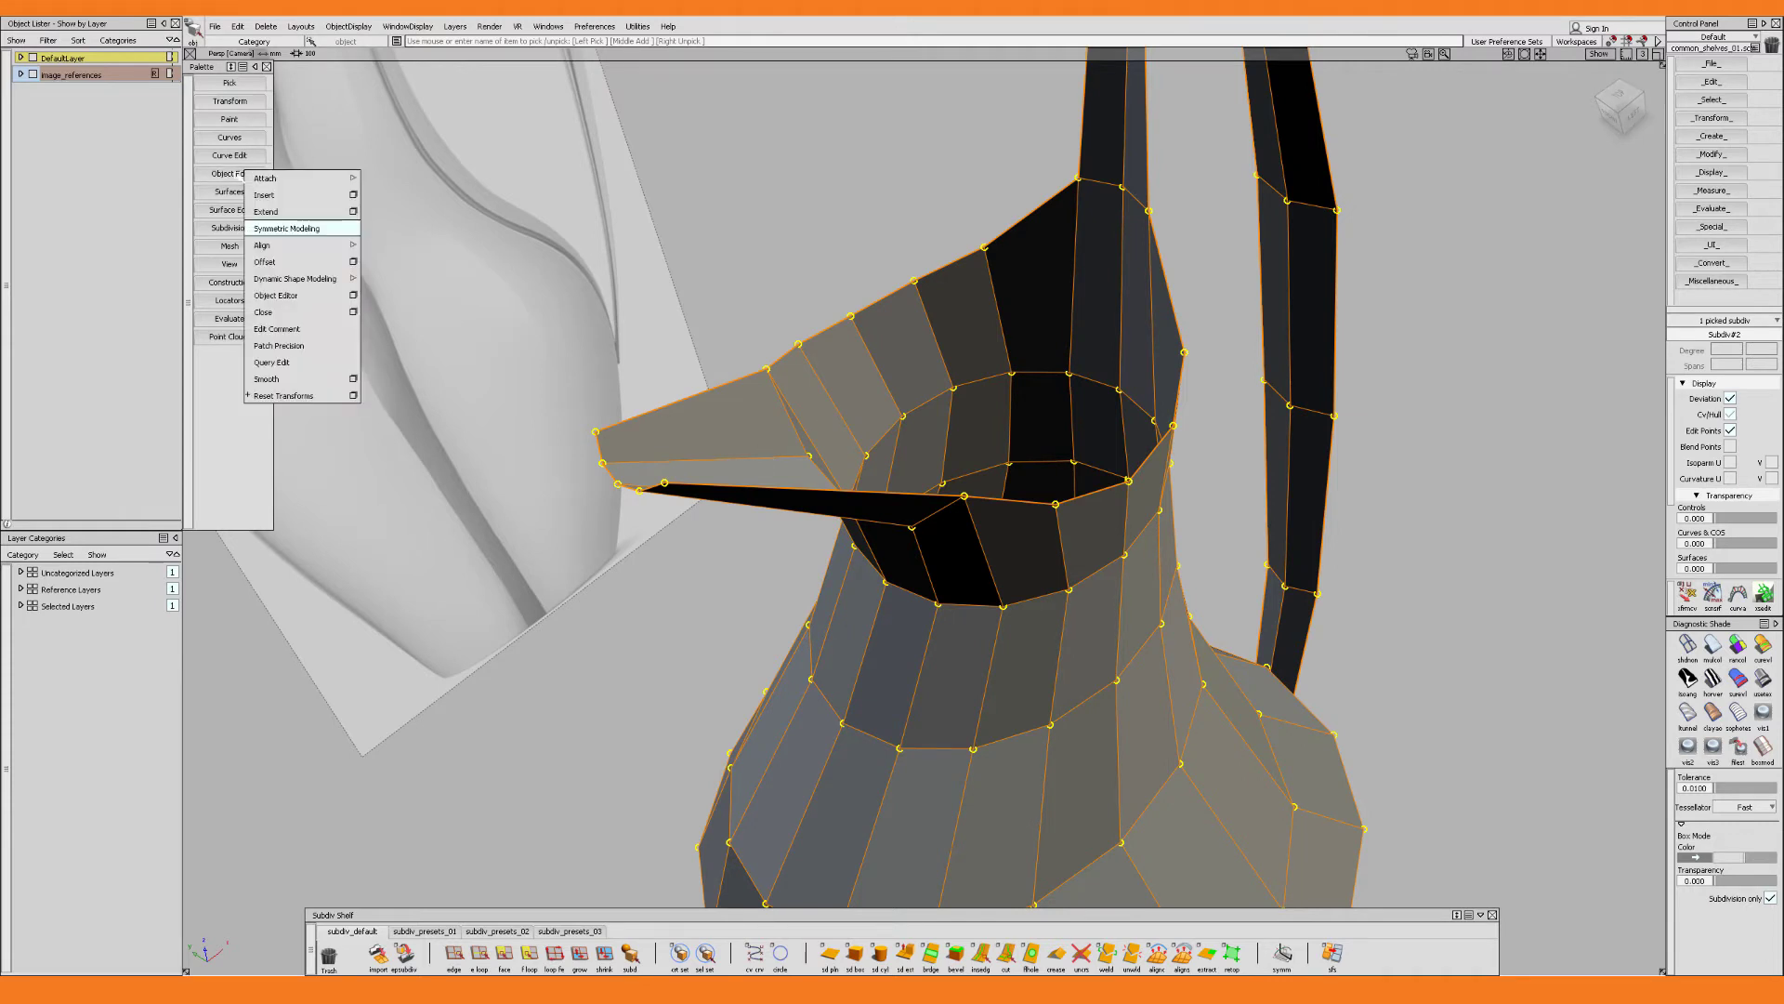
{"action": "left_click", "coordinate": [303, 228]}
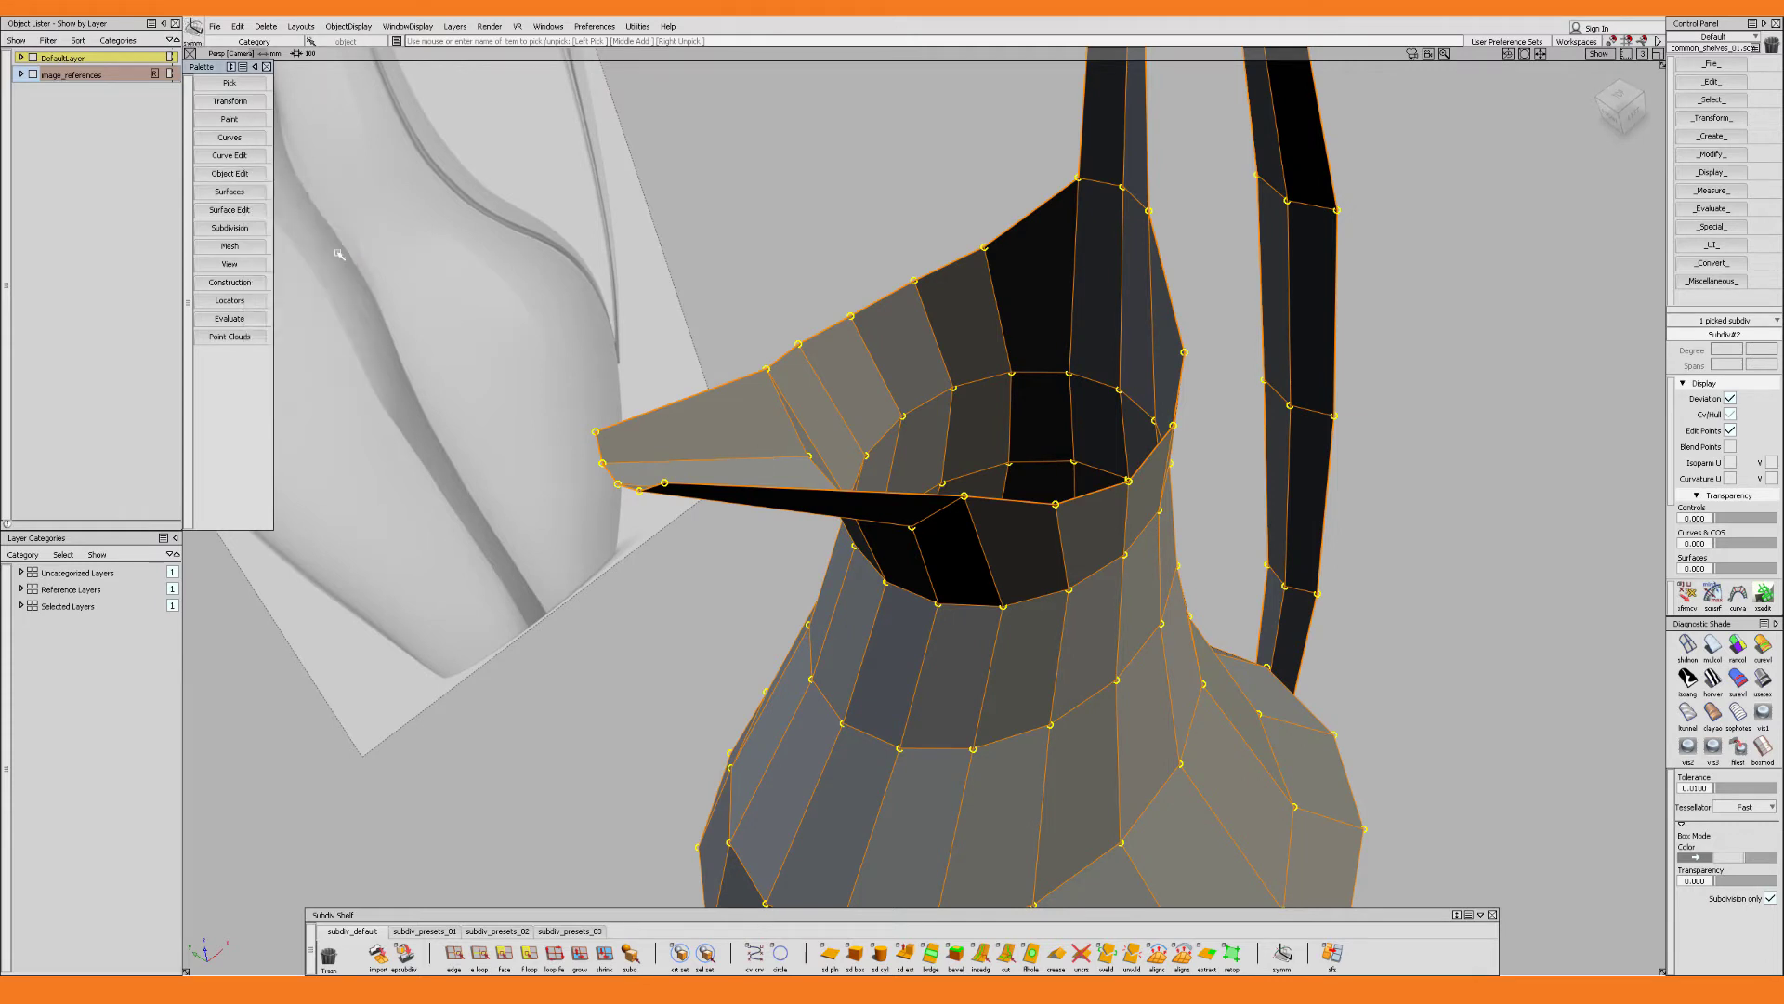
{"action": "left_click", "coordinate": [876, 492]}
Switch the pitcher from box mode to smooth display and inspect the rim and spout
{"action": "left_click_drag", "start_coordinate": [877, 494], "coordinate": [887, 438], "text": "alt+shift"}
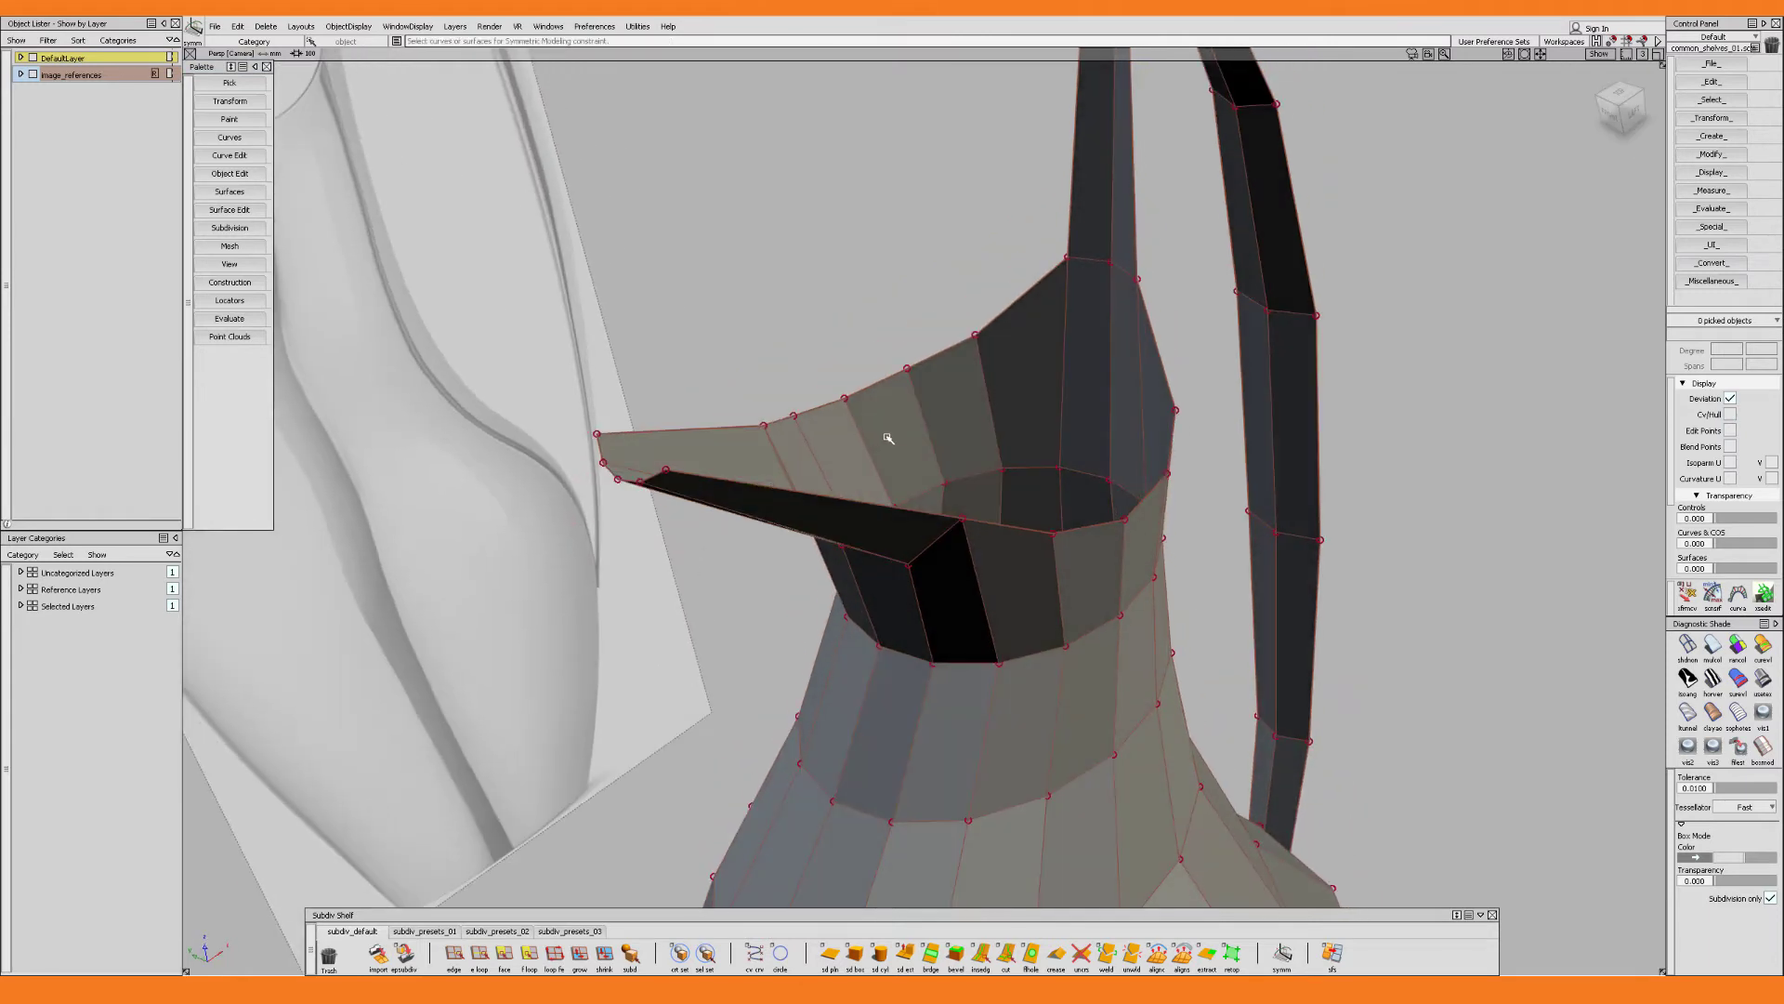
{"action": "key", "text": "alt+b"}
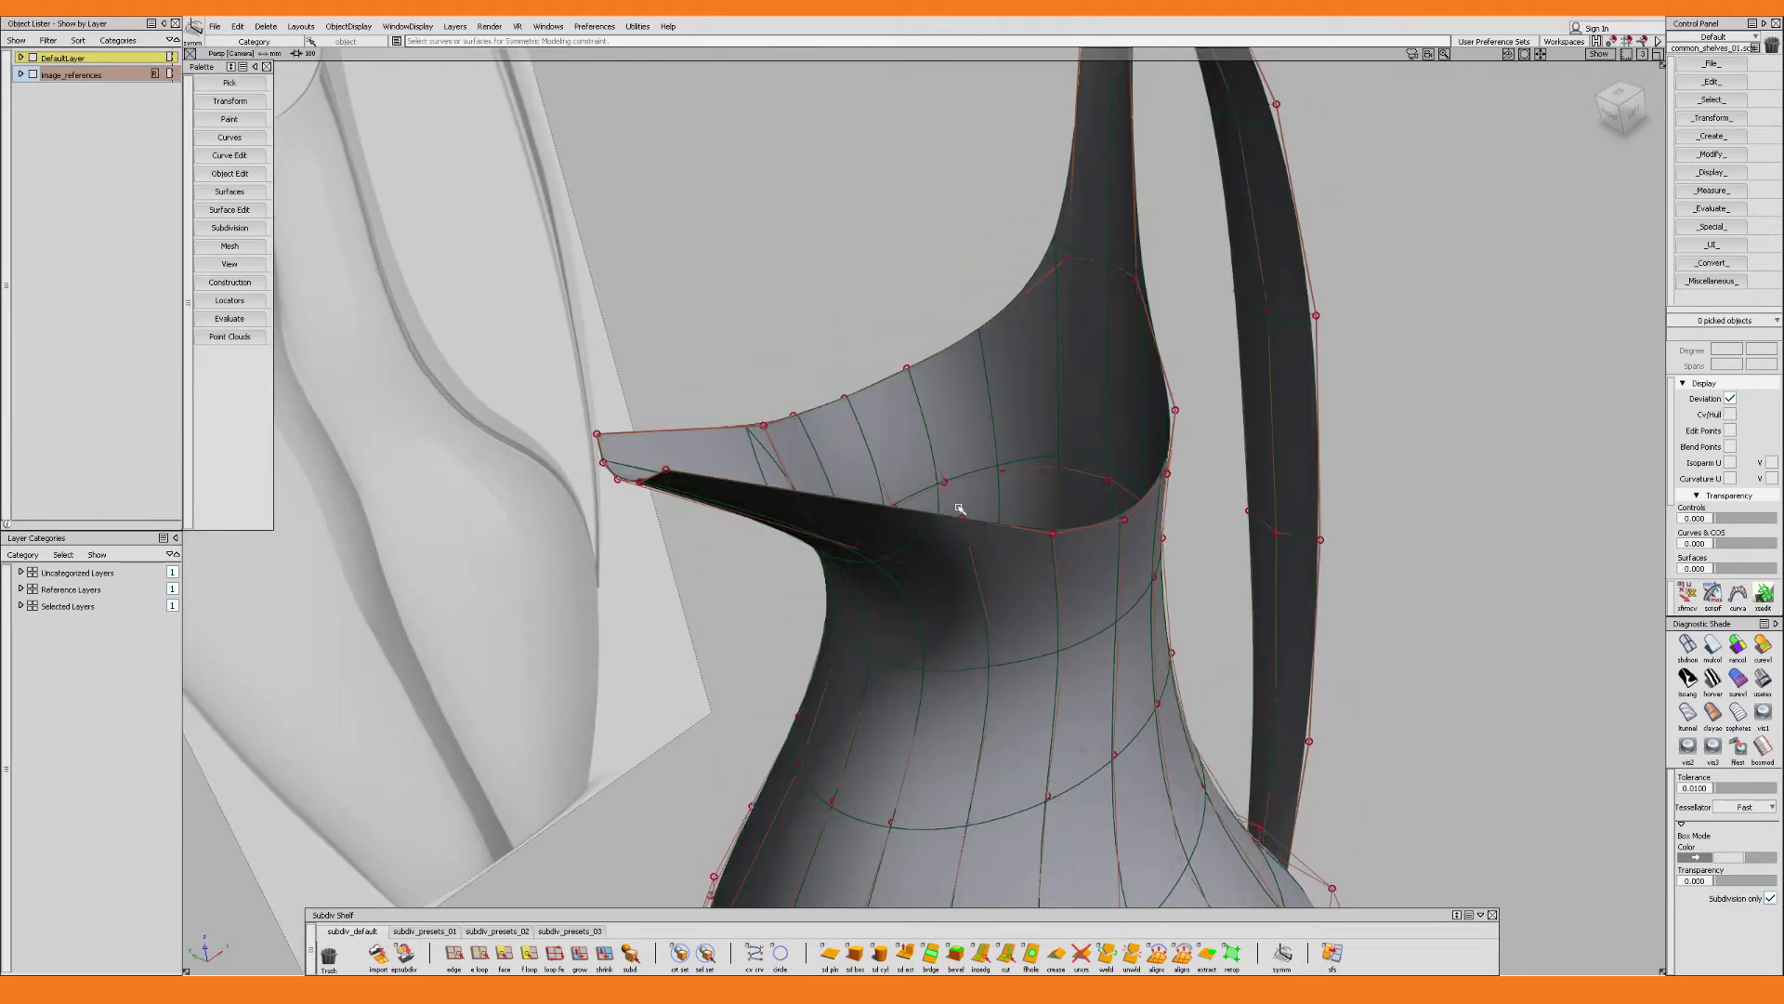
{"action": "left_click_drag", "start_coordinate": [960, 509], "coordinate": [1045, 534], "text": "alt+shift"}
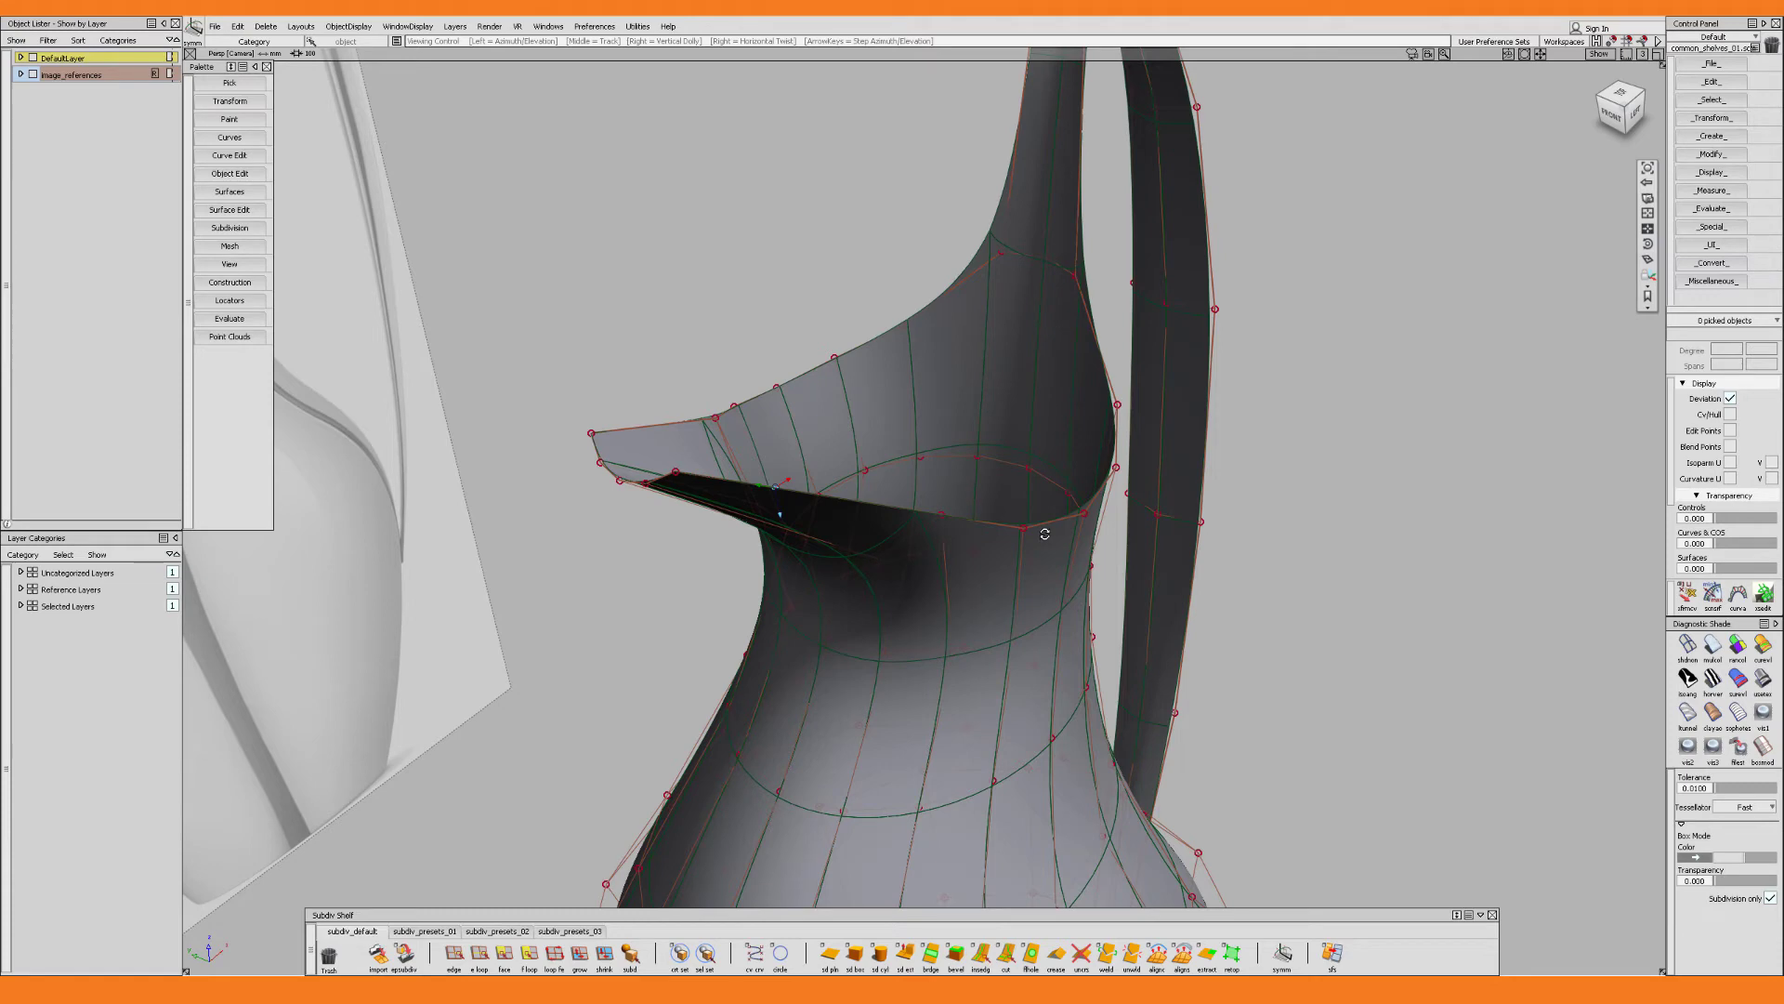
Pick vertices at the spout's tip, try moving them with symmetry active, and undo the move
{"action": "left_click_drag", "start_coordinate": [985, 599], "coordinate": [797, 648], "text": "alt+shift"}
{"action": "left_click_drag", "start_coordinate": [790, 642], "coordinate": [743, 599], "text": "ctrl+shift"}
{"action": "left_click_drag", "start_coordinate": [630, 490], "coordinate": [682, 521]}
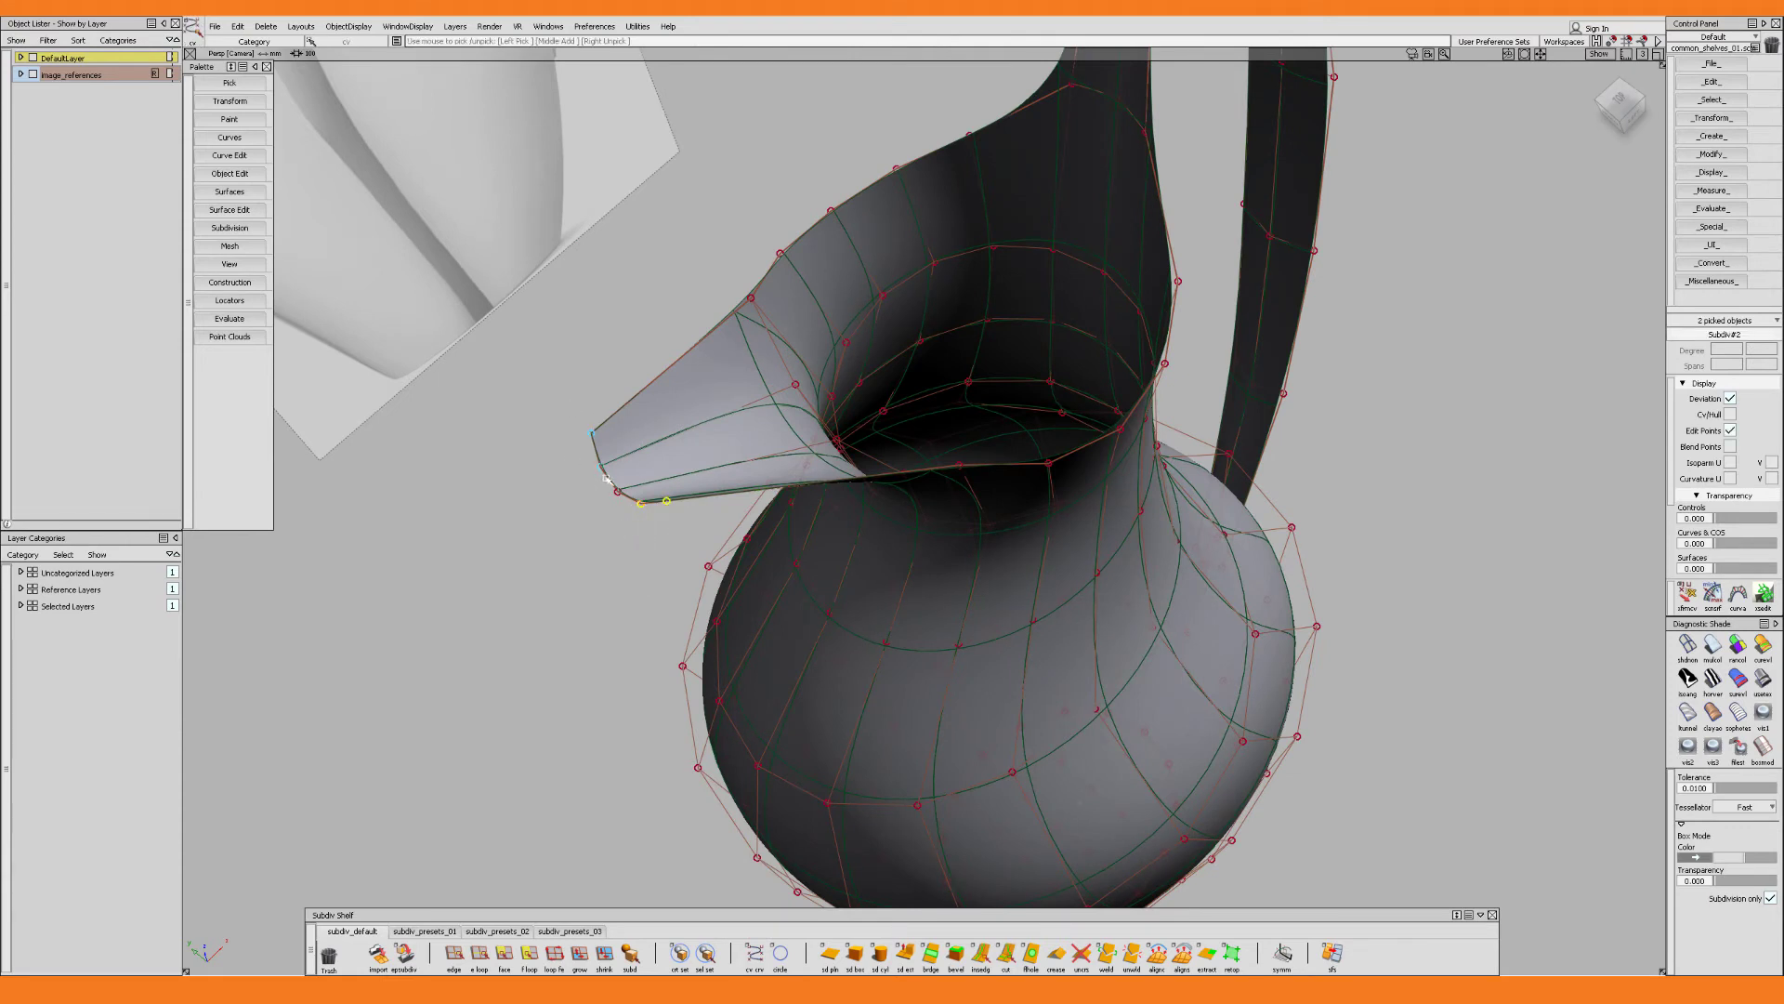
{"action": "middle_click_drag", "start_coordinate": [607, 478], "coordinate": [621, 485], "text": "ctrl+shift"}
{"action": "left_click_drag", "start_coordinate": [602, 458], "coordinate": [612, 466]}
{"action": "key", "text": "ctrl+z"}
{"action": "left_click", "coordinate": [741, 511]}
Pick the body object again and turn box mode back on
{"action": "left_click_drag", "start_coordinate": [892, 483], "coordinate": [897, 358], "text": "alt+shift"}
{"action": "left_click_drag", "start_coordinate": [830, 541], "coordinate": [699, 546], "text": "ctrl+shift"}
{"action": "left_click", "coordinate": [849, 548]}
{"action": "key", "text": "alt+shift+b"}
Pick the open edge chain along one side of the rim and spout, plus the edges continuing along the handle
{"action": "left_click", "coordinate": [754, 527]}
{"action": "left_click_drag", "start_coordinate": [671, 532], "coordinate": [748, 463], "text": "alt+shift"}
{"action": "left_click", "coordinate": [631, 503]}
{"action": "left_click_drag", "start_coordinate": [847, 491], "coordinate": [1053, 487], "text": "alt+shift"}
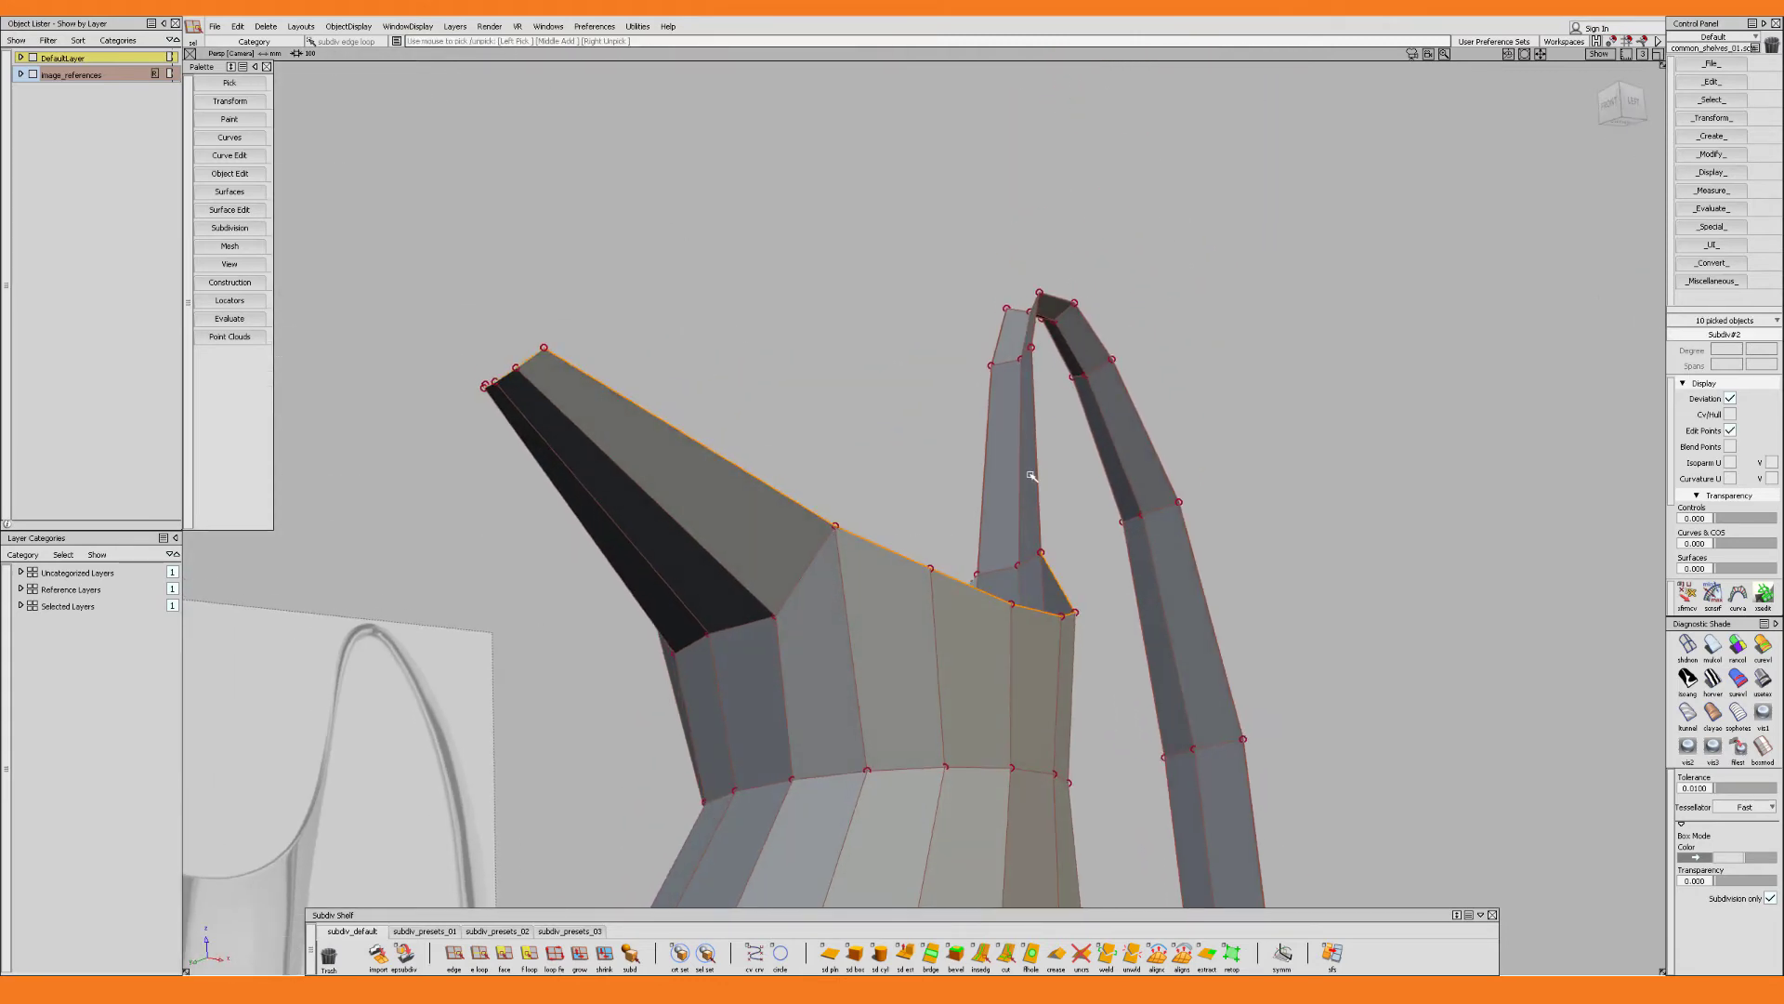
{"action": "left_click", "coordinate": [1039, 476]}
{"action": "middle_click_drag", "start_coordinate": [1095, 551], "coordinate": [894, 269], "text": "alt+shift"}
{"action": "left_click_drag", "start_coordinate": [1031, 446], "coordinate": [900, 520], "text": "alt+shift"}
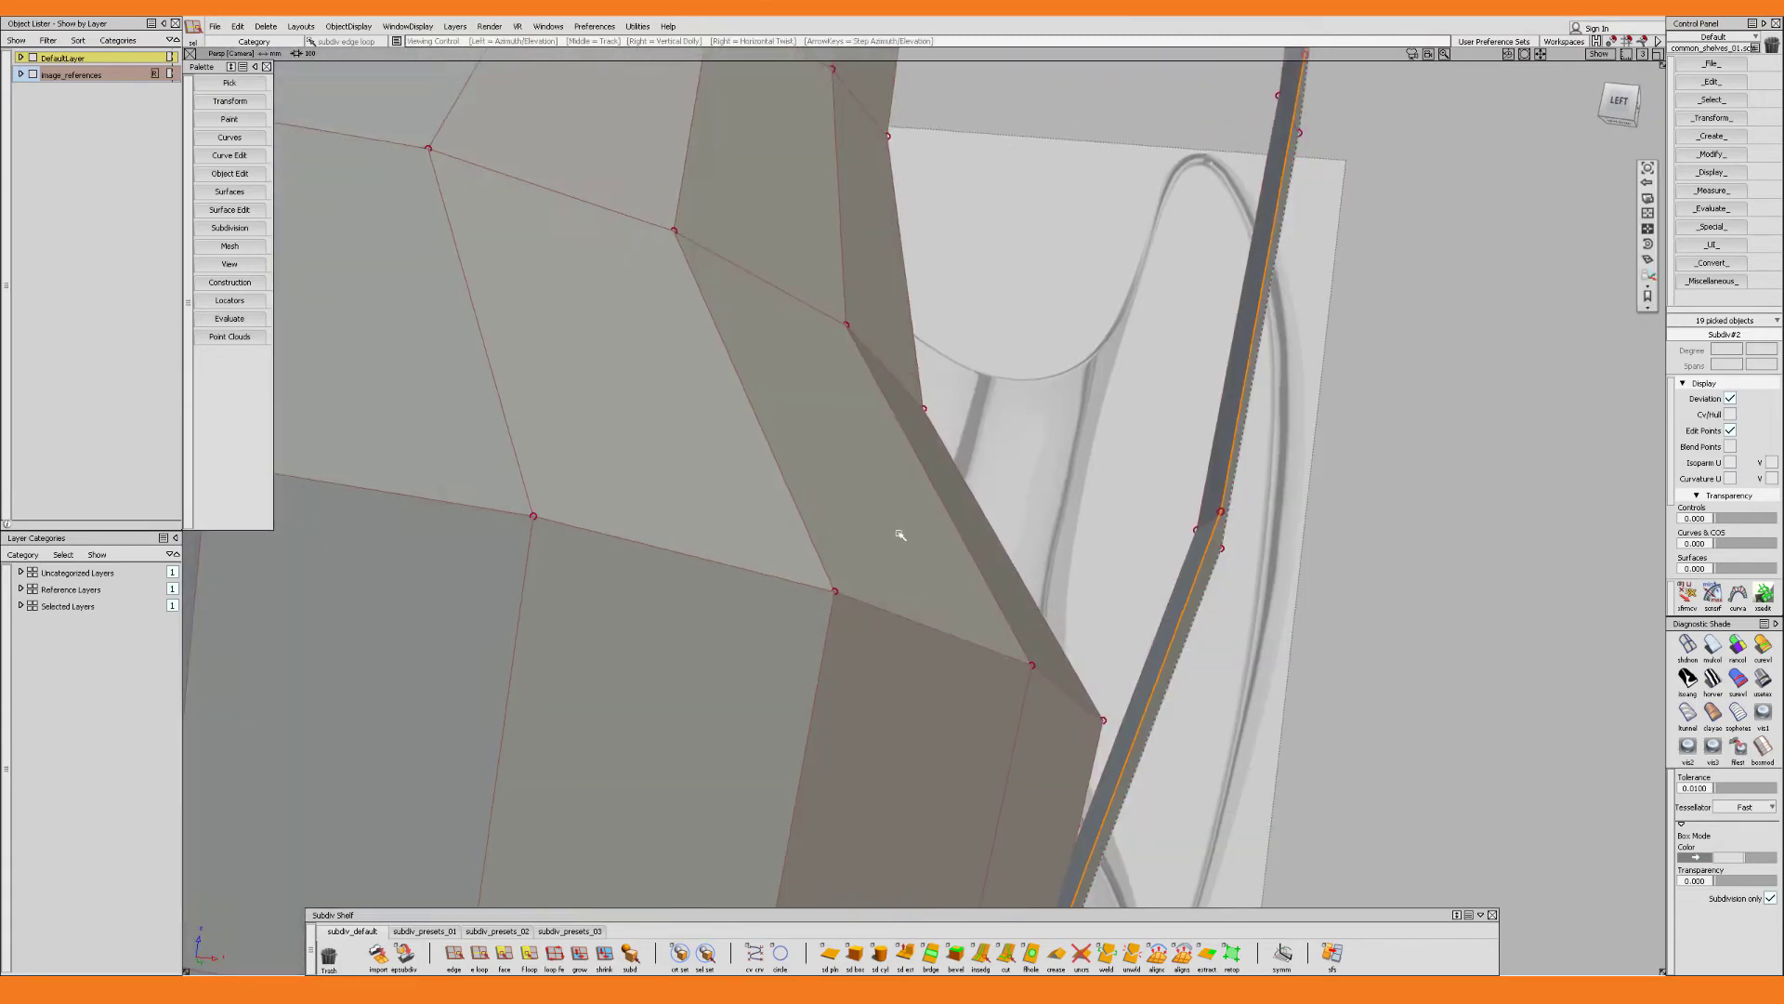
{"action": "middle_click_drag", "start_coordinate": [900, 533], "coordinate": [878, 371], "text": "alt+shift"}
{"action": "left_click_drag", "start_coordinate": [950, 496], "coordinate": [1003, 709], "text": "alt+shift"}
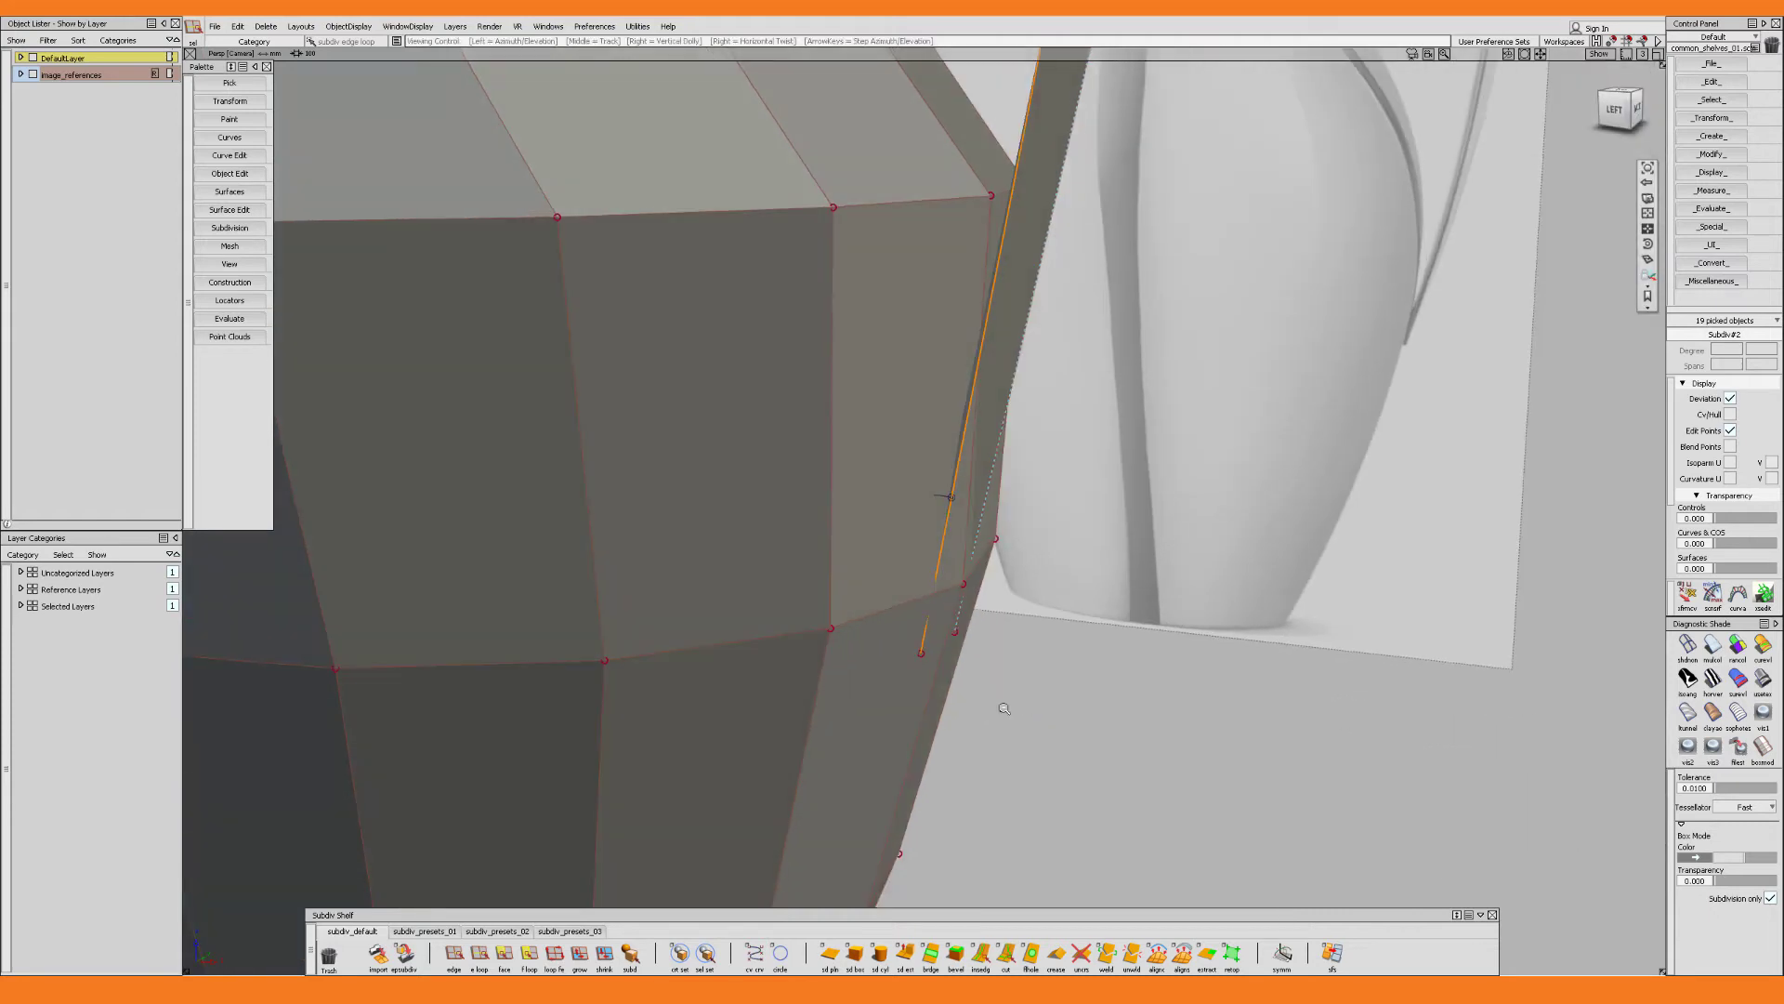
{"action": "right_click_drag", "start_coordinate": [1004, 709], "coordinate": [948, 335], "text": "alt+shift"}
{"action": "middle_click_drag", "start_coordinate": [948, 335], "coordinate": [960, 577], "text": "alt+shift"}
{"action": "right_click_drag", "start_coordinate": [960, 577], "coordinate": [939, 400], "text": "alt+shift"}
{"action": "middle_click_drag", "start_coordinate": [938, 399], "coordinate": [906, 493], "text": "alt+shift"}
Extrude the picked rim and handle edges into a narrow strip with Subdiv Extrude, Direction Type Normal, and unpick them
{"action": "double_click", "coordinate": [904, 953]}
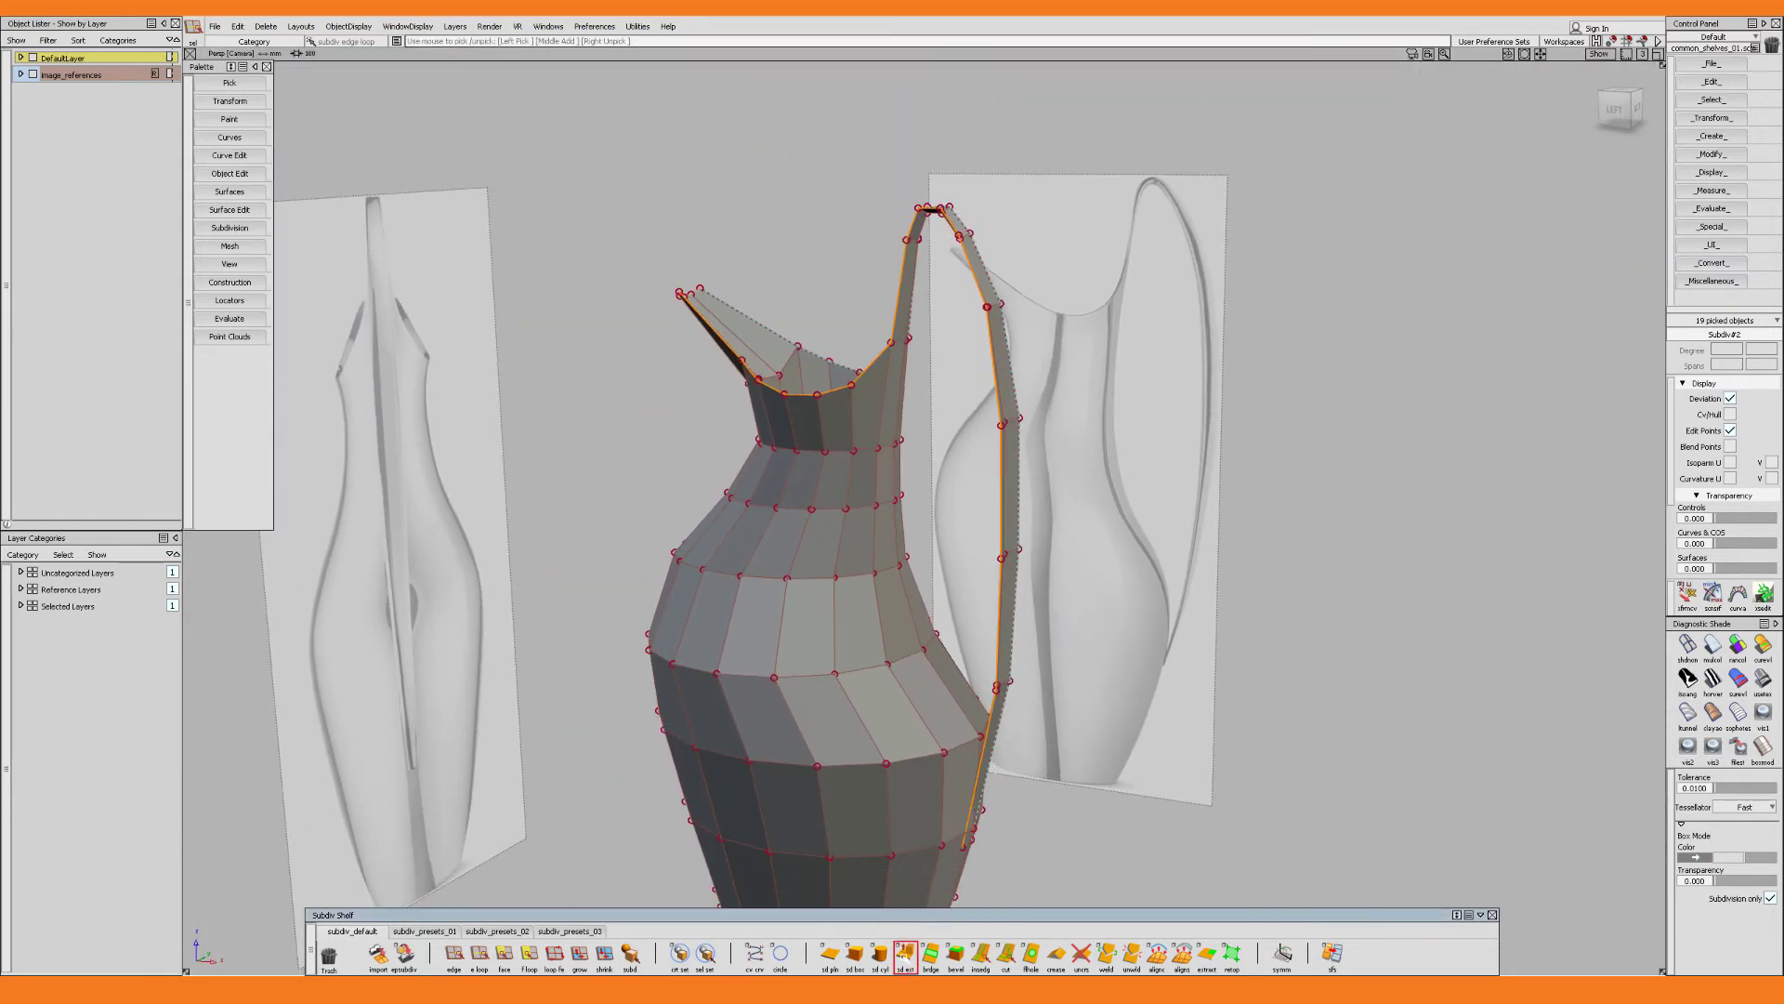
{"action": "left_click", "coordinate": [910, 462]}
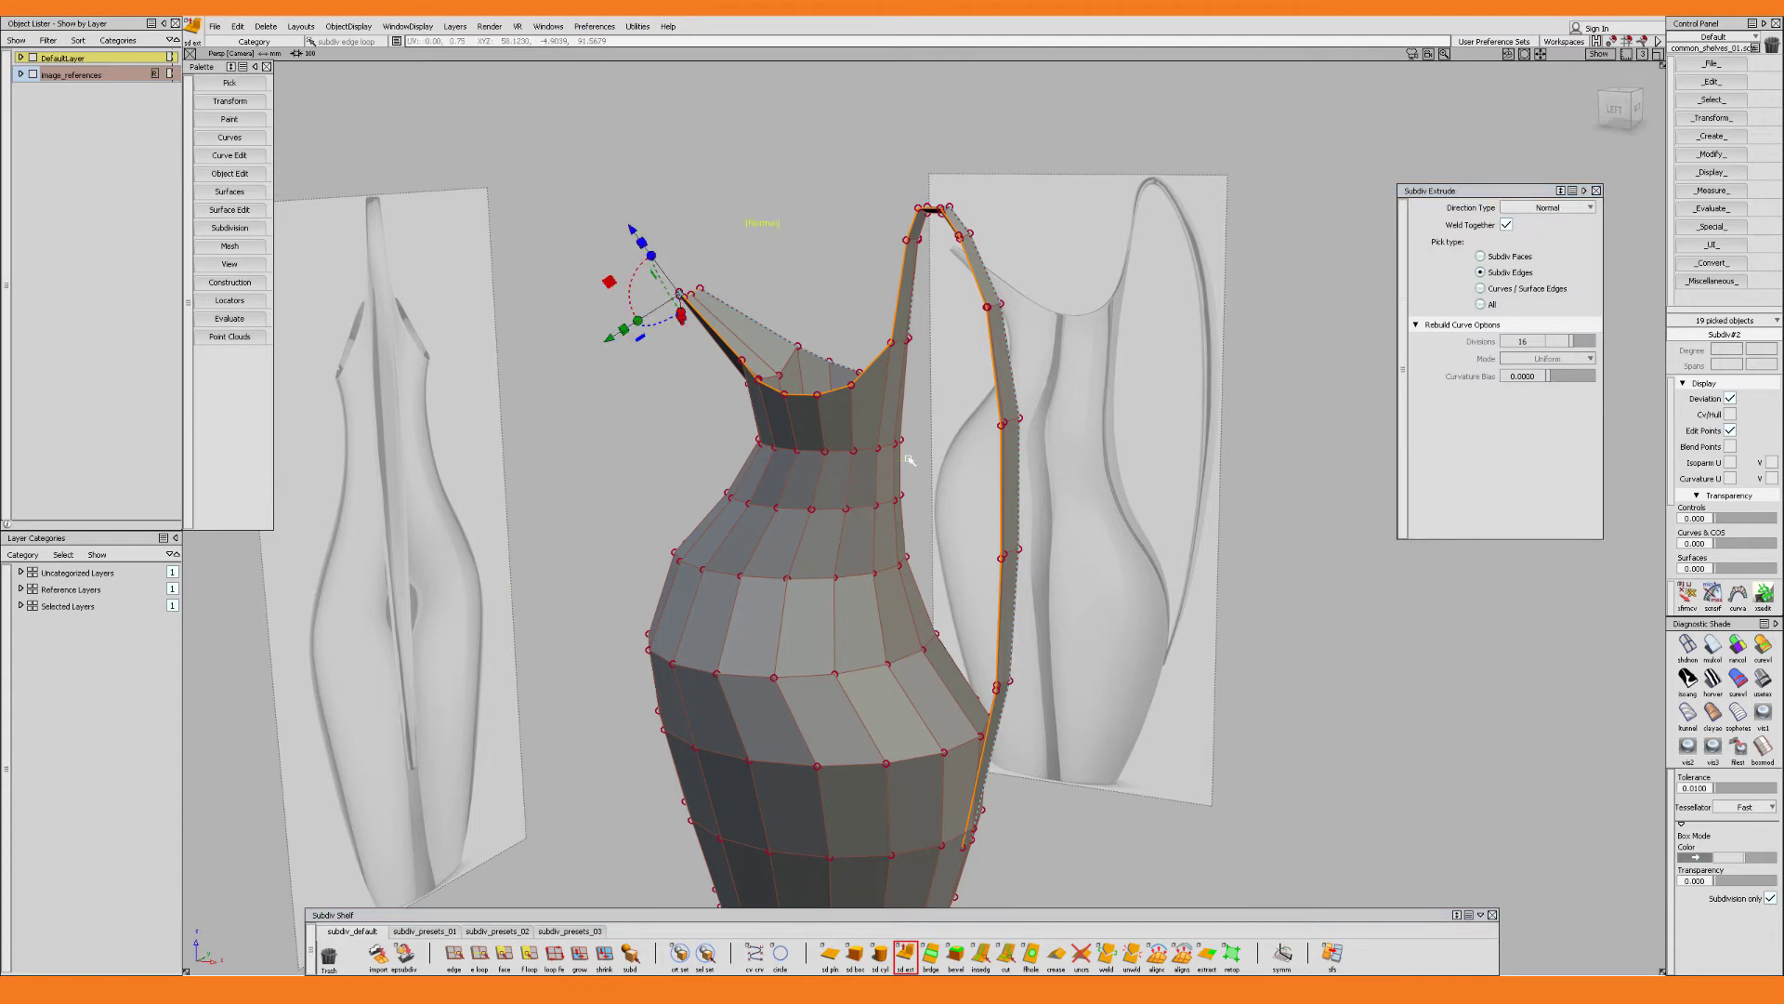
{"action": "middle_click_drag", "start_coordinate": [818, 340], "coordinate": [836, 466], "text": "alt+shift"}
{"action": "right_click_drag", "start_coordinate": [836, 467], "coordinate": [733, 422], "text": "alt+shift"}
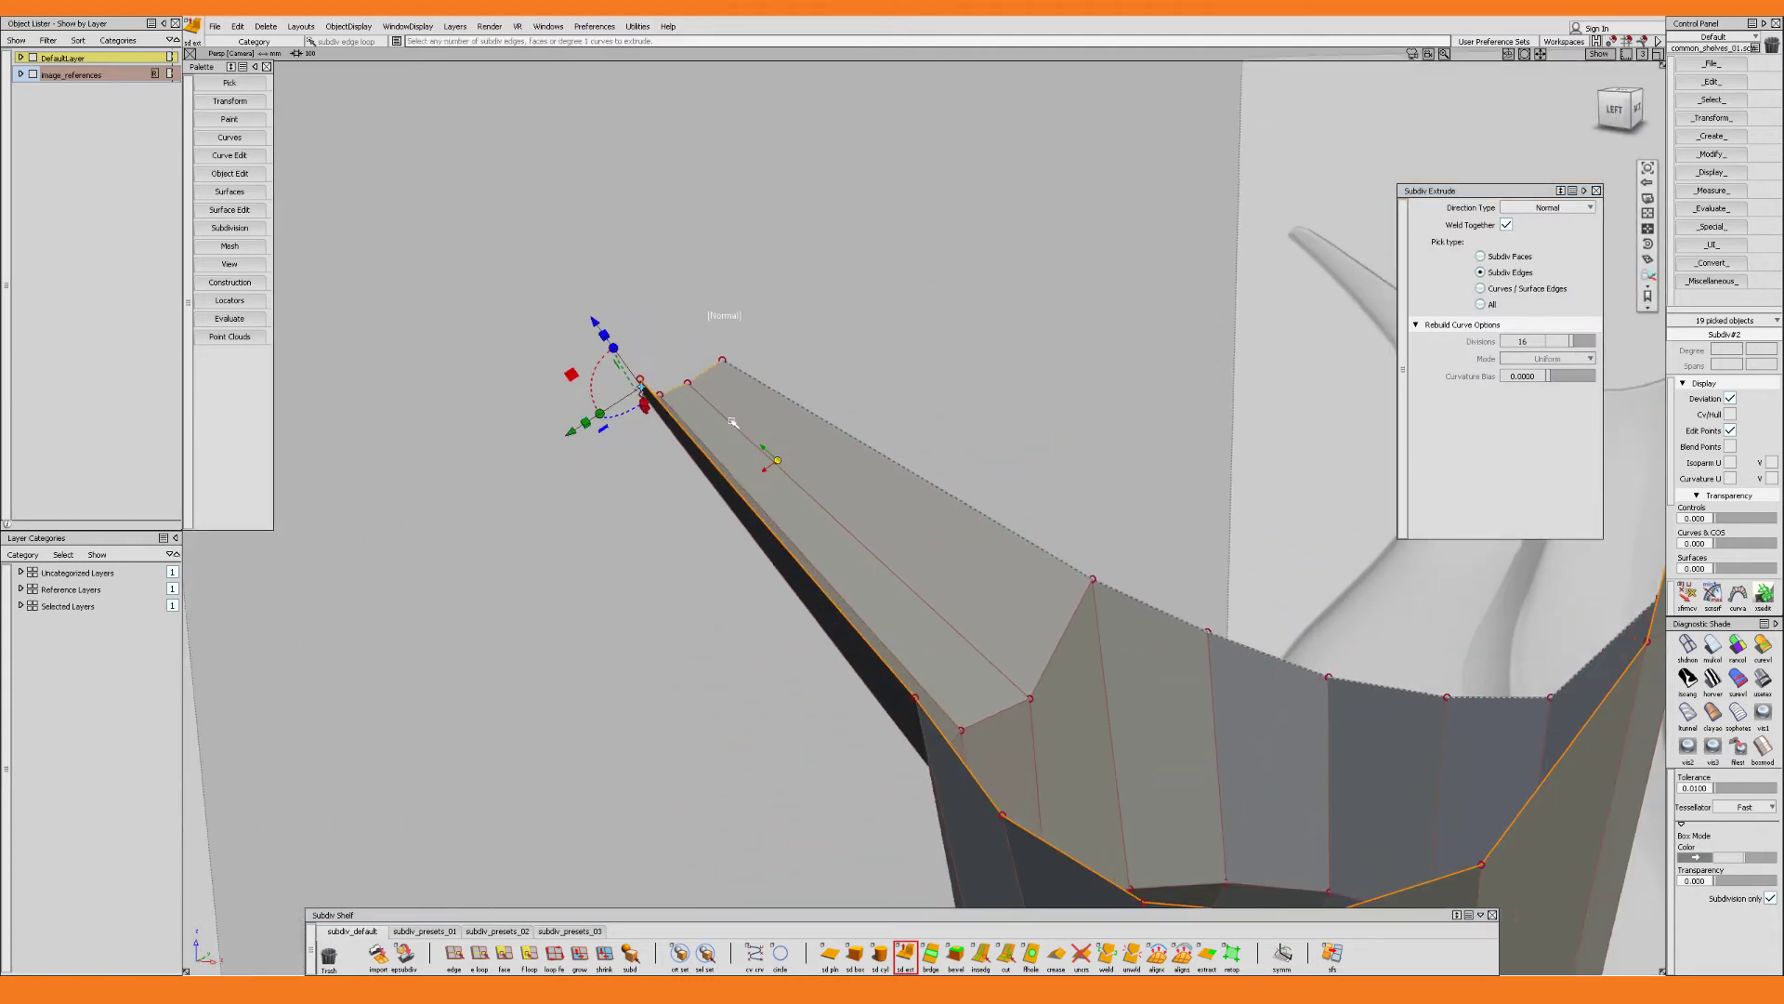
{"action": "left_click_drag", "start_coordinate": [733, 422], "coordinate": [765, 476], "text": "alt+shift"}
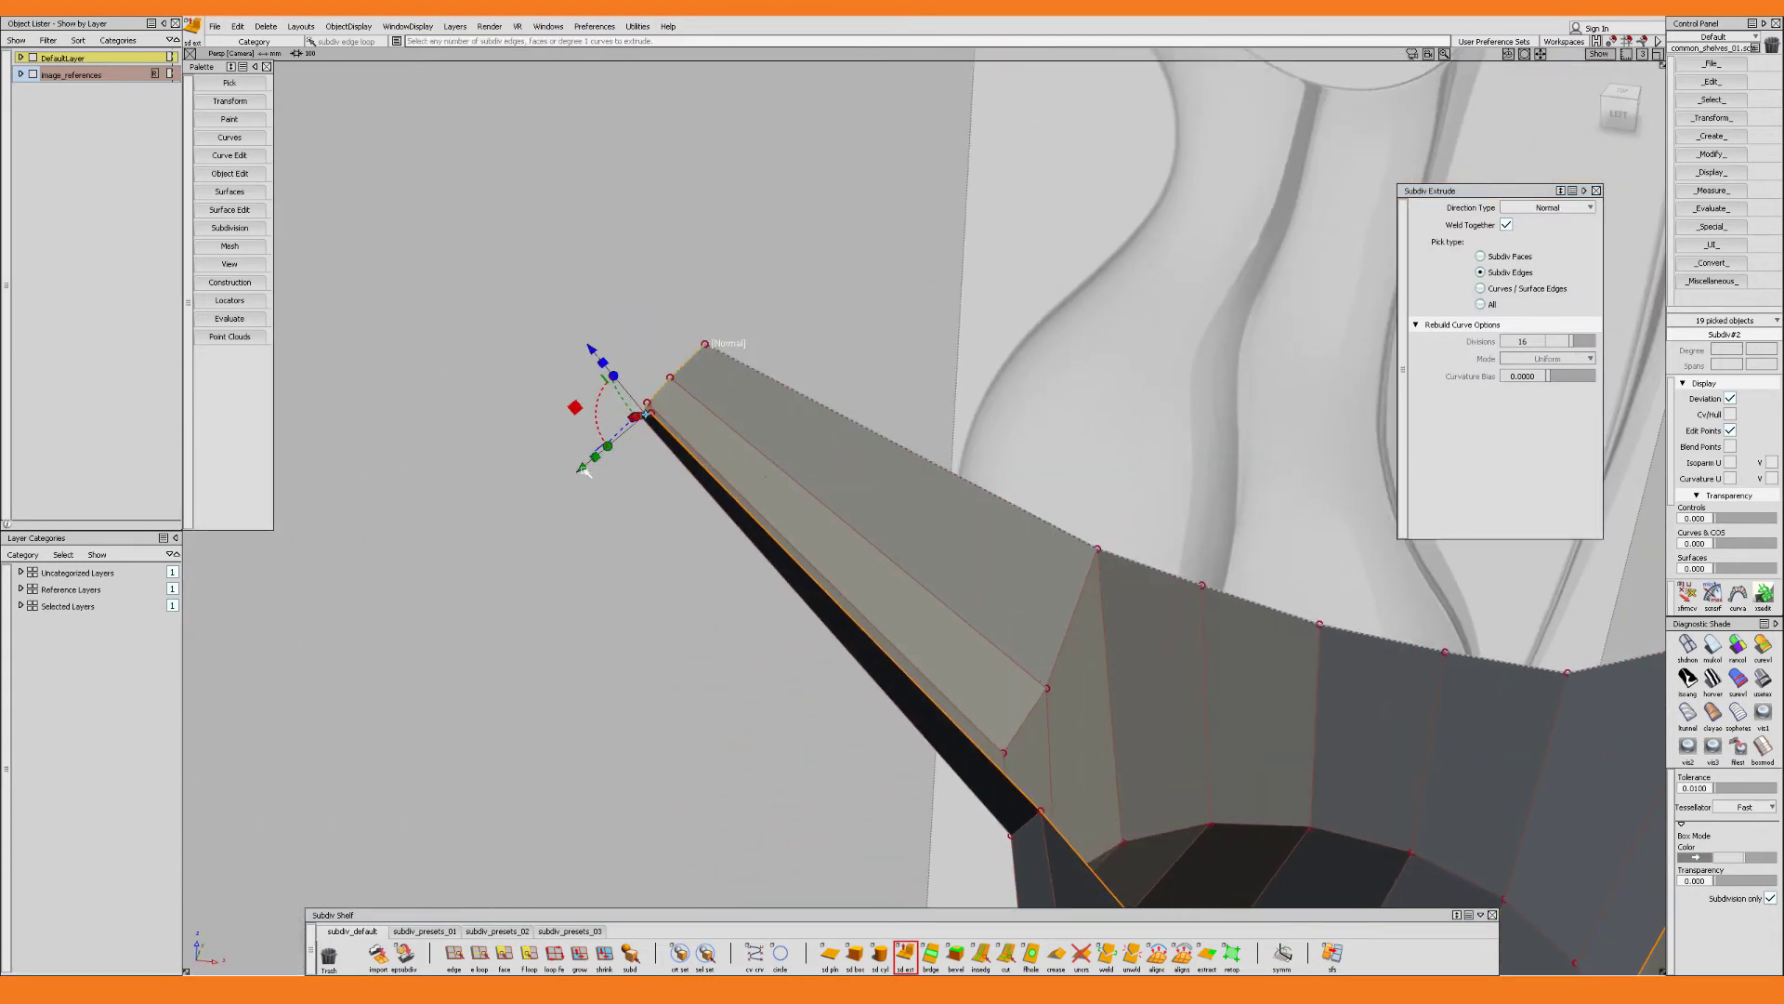
{"action": "left_click_drag", "start_coordinate": [598, 465], "coordinate": [651, 407], "text": "alt+shift"}
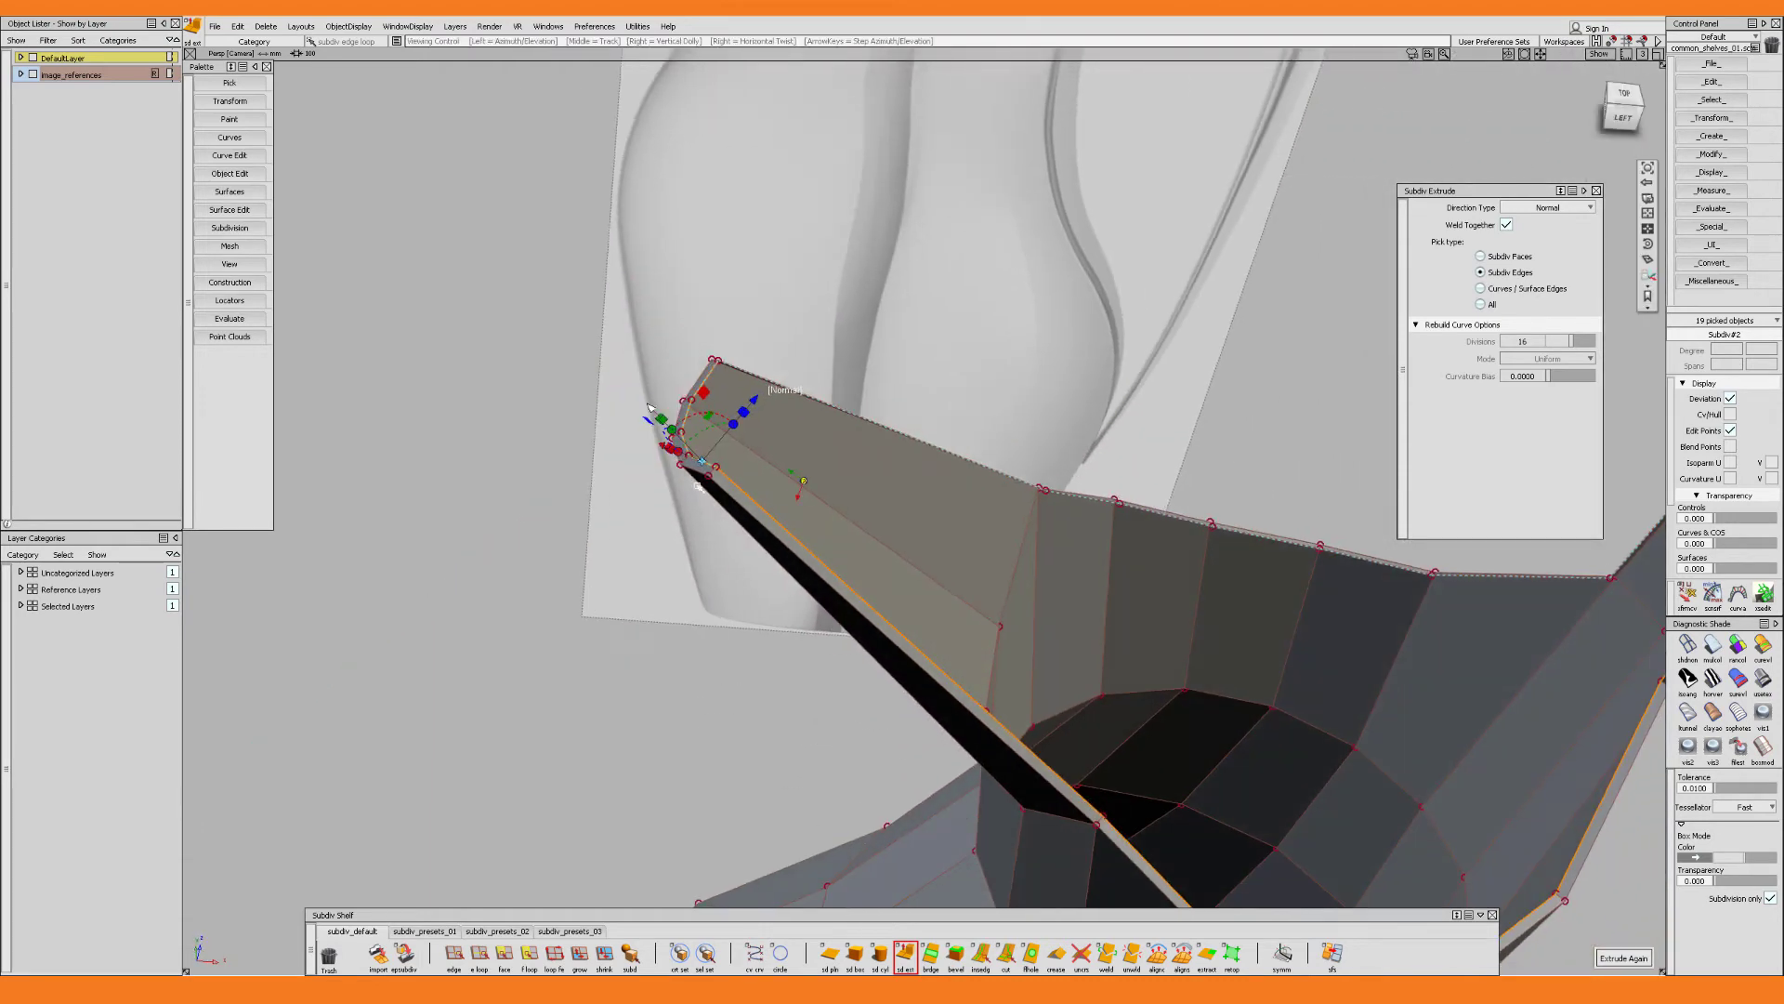
{"action": "right_click_drag", "start_coordinate": [699, 487], "coordinate": [696, 403], "text": "alt+shift"}
{"action": "left_click_drag", "start_coordinate": [694, 388], "coordinate": [701, 386]}
{"action": "right_click_drag", "start_coordinate": [745, 434], "coordinate": [721, 474], "text": "alt+shift"}
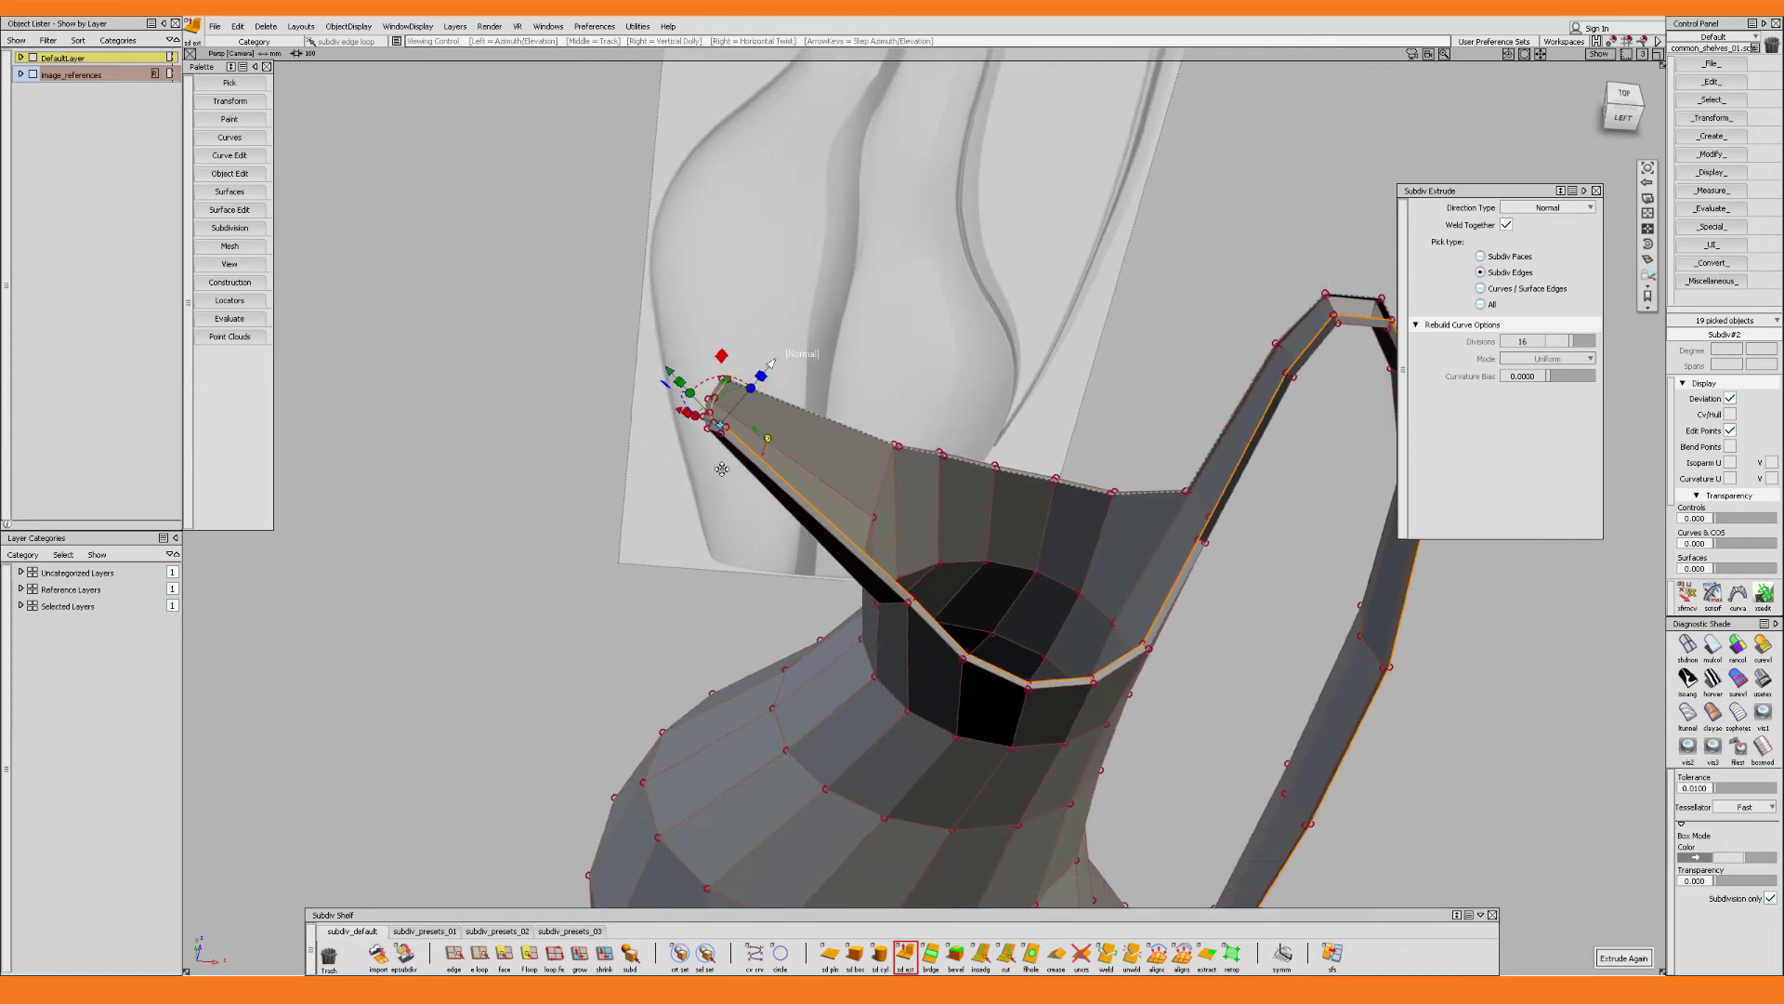
{"action": "left_click_drag", "start_coordinate": [722, 474], "coordinate": [1087, 419], "text": "alt+shift"}
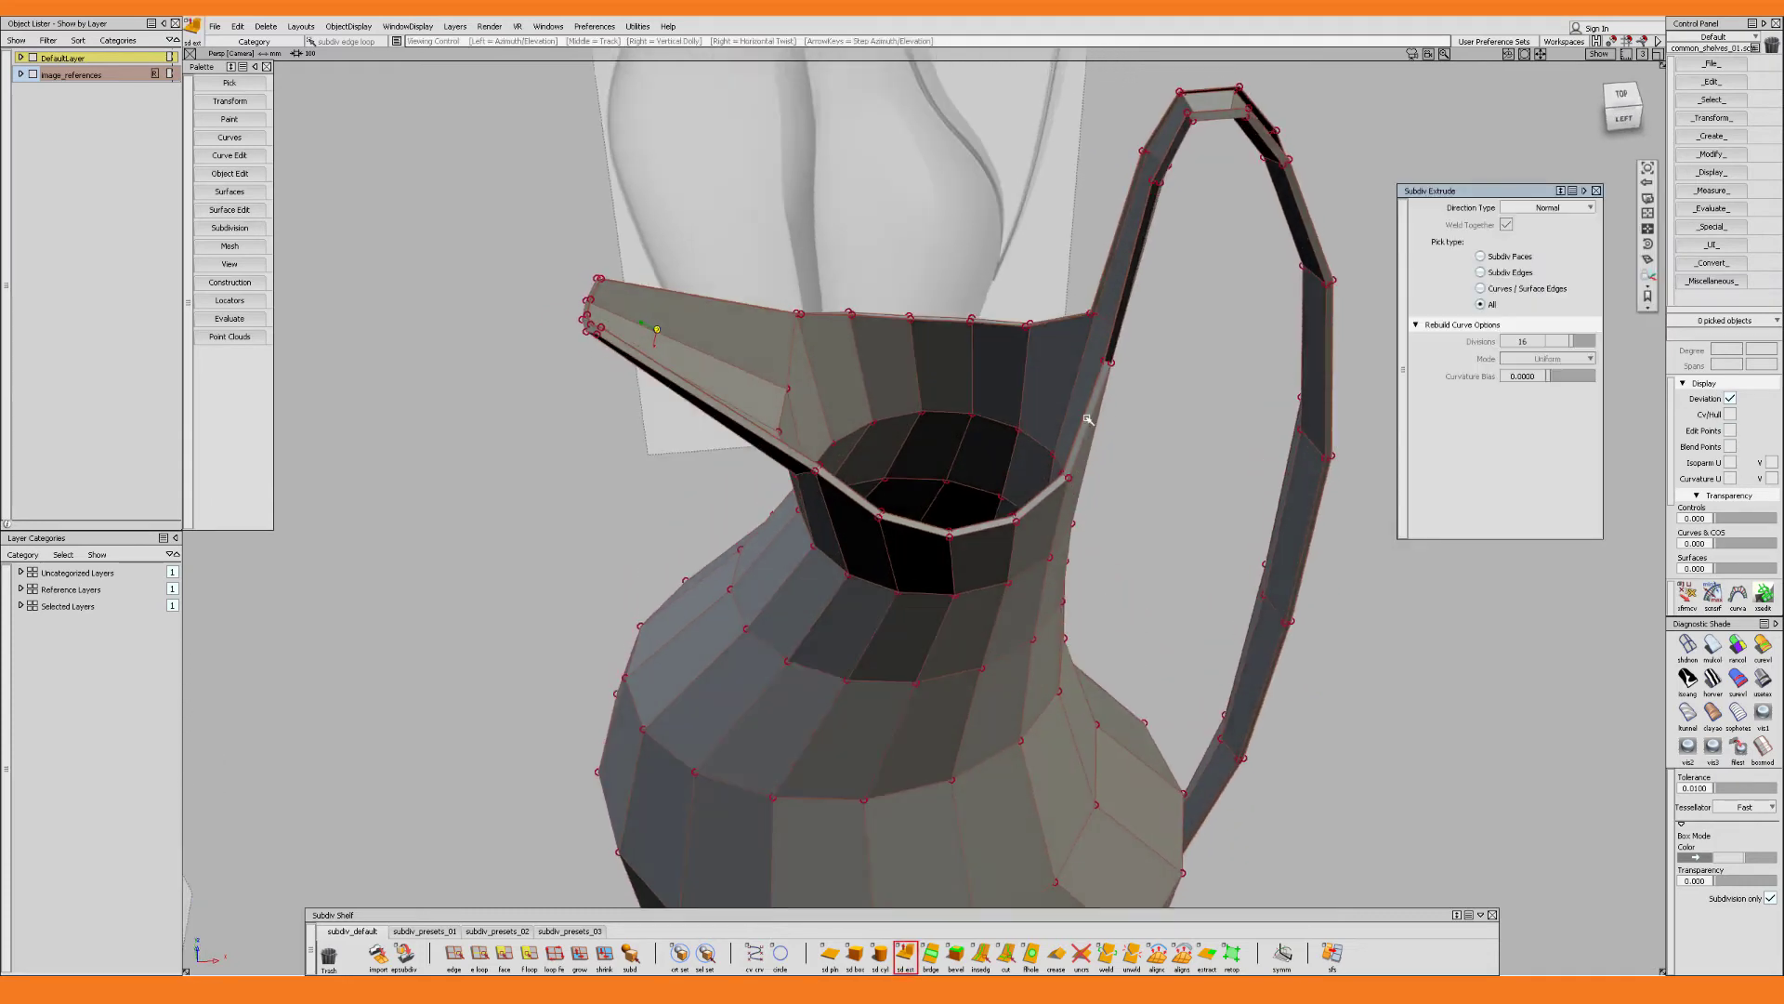
Chain-select the free edges of the new extruded strip along the full length of the handle
{"action": "middle_click_drag", "start_coordinate": [1088, 418], "coordinate": [970, 513], "text": "alt+shift"}
{"action": "right_click_drag", "start_coordinate": [971, 513], "coordinate": [1037, 504], "text": "alt+shift"}
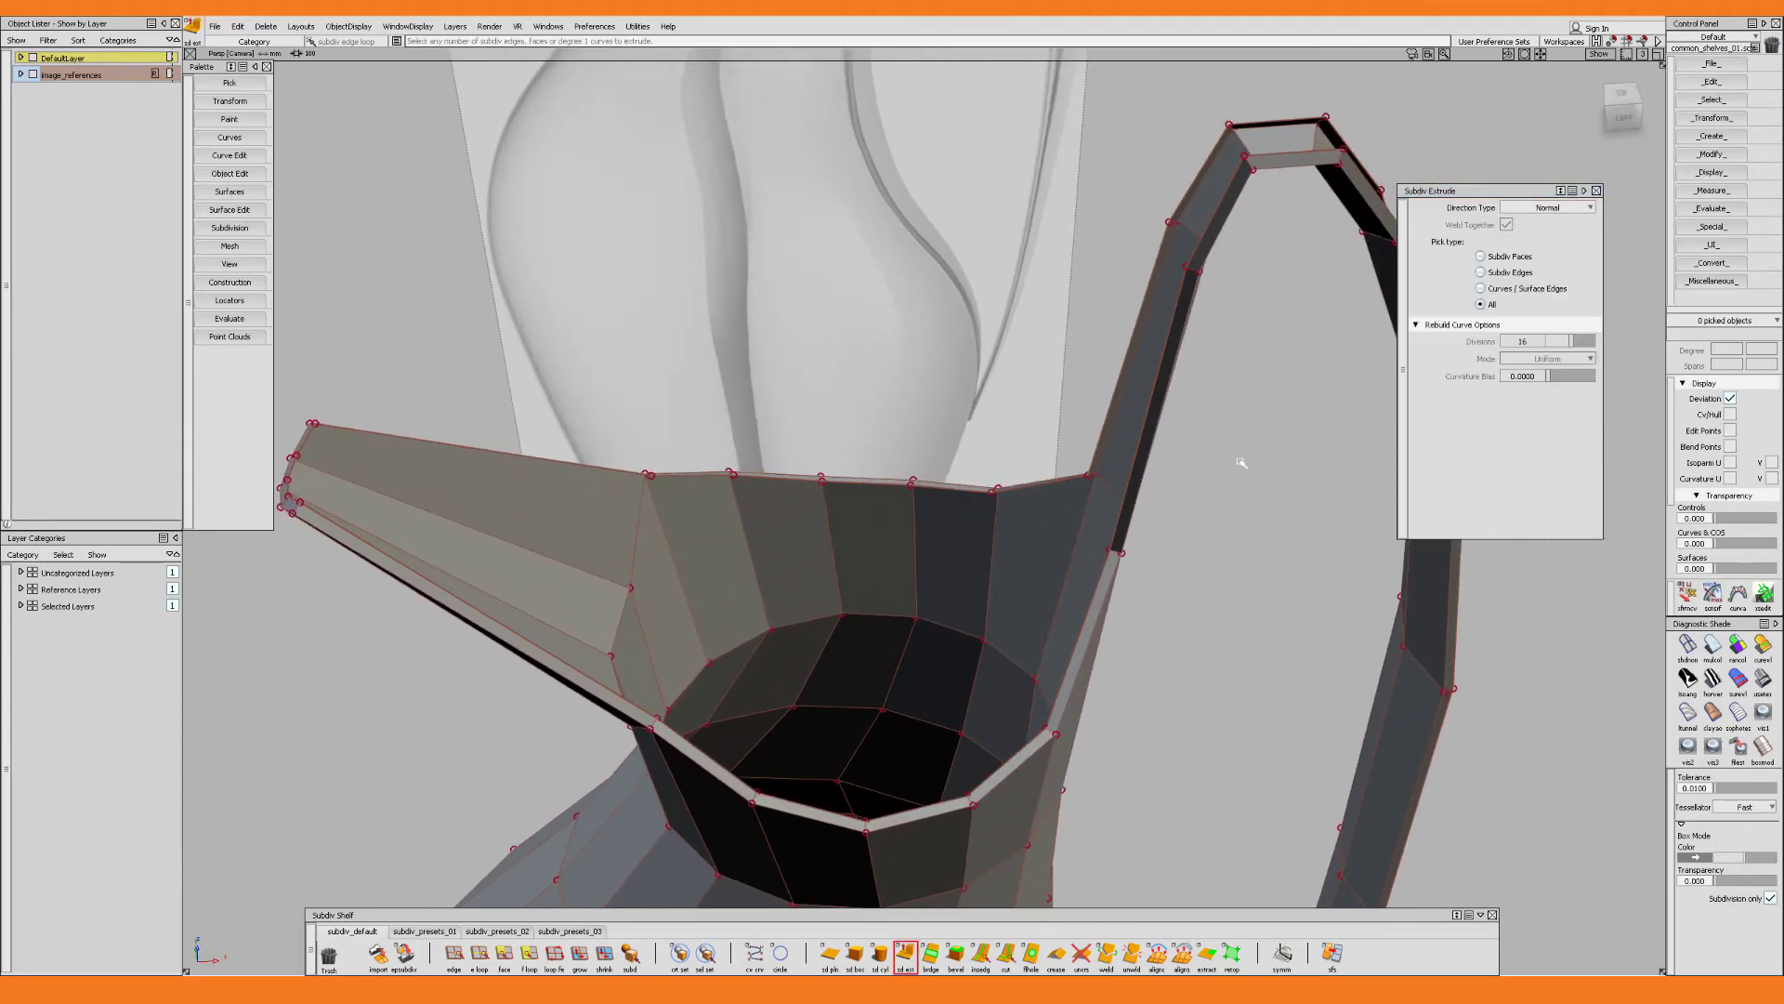
{"action": "left_click_drag", "start_coordinate": [1241, 461], "coordinate": [1163, 442], "text": "ctrl+shift"}
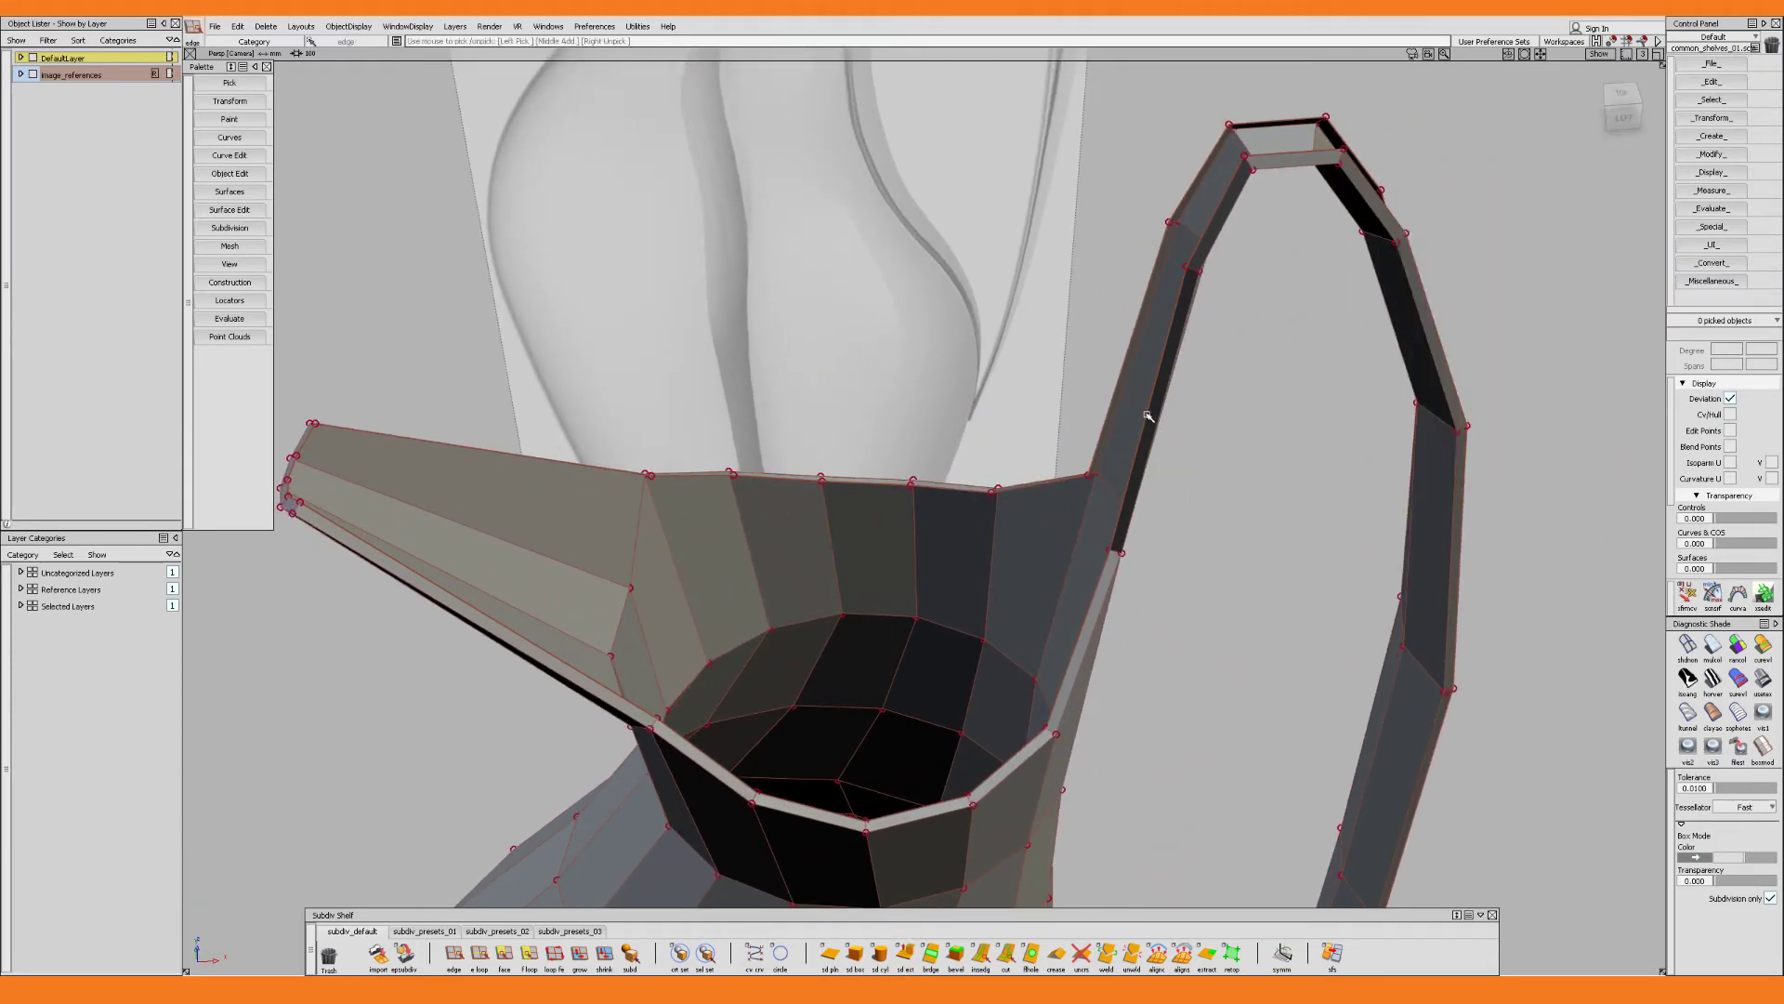
{"action": "left_click", "coordinate": [1148, 415]}
{"action": "right_click_drag", "start_coordinate": [1241, 512], "coordinate": [1195, 518], "text": "alt+shift"}
{"action": "middle_click_drag", "start_coordinate": [1195, 518], "coordinate": [1004, 195], "text": "alt+shift"}
{"action": "mouse_move", "coordinate": [864, 540]}
{"action": "left_mouse_down", "text": "alt+shift"}
{"action": "mouse_move", "coordinate": [920, 463]}
{"action": "mouse_move", "coordinate": [883, 549]}
{"action": "left_mouse_up", "text": "alt+shift"}
{"action": "right_click_drag", "start_coordinate": [884, 549], "coordinate": [1084, 478], "text": "alt+shift"}
{"action": "left_click_drag", "start_coordinate": [1084, 478], "coordinate": [982, 416], "text": "alt+shift"}
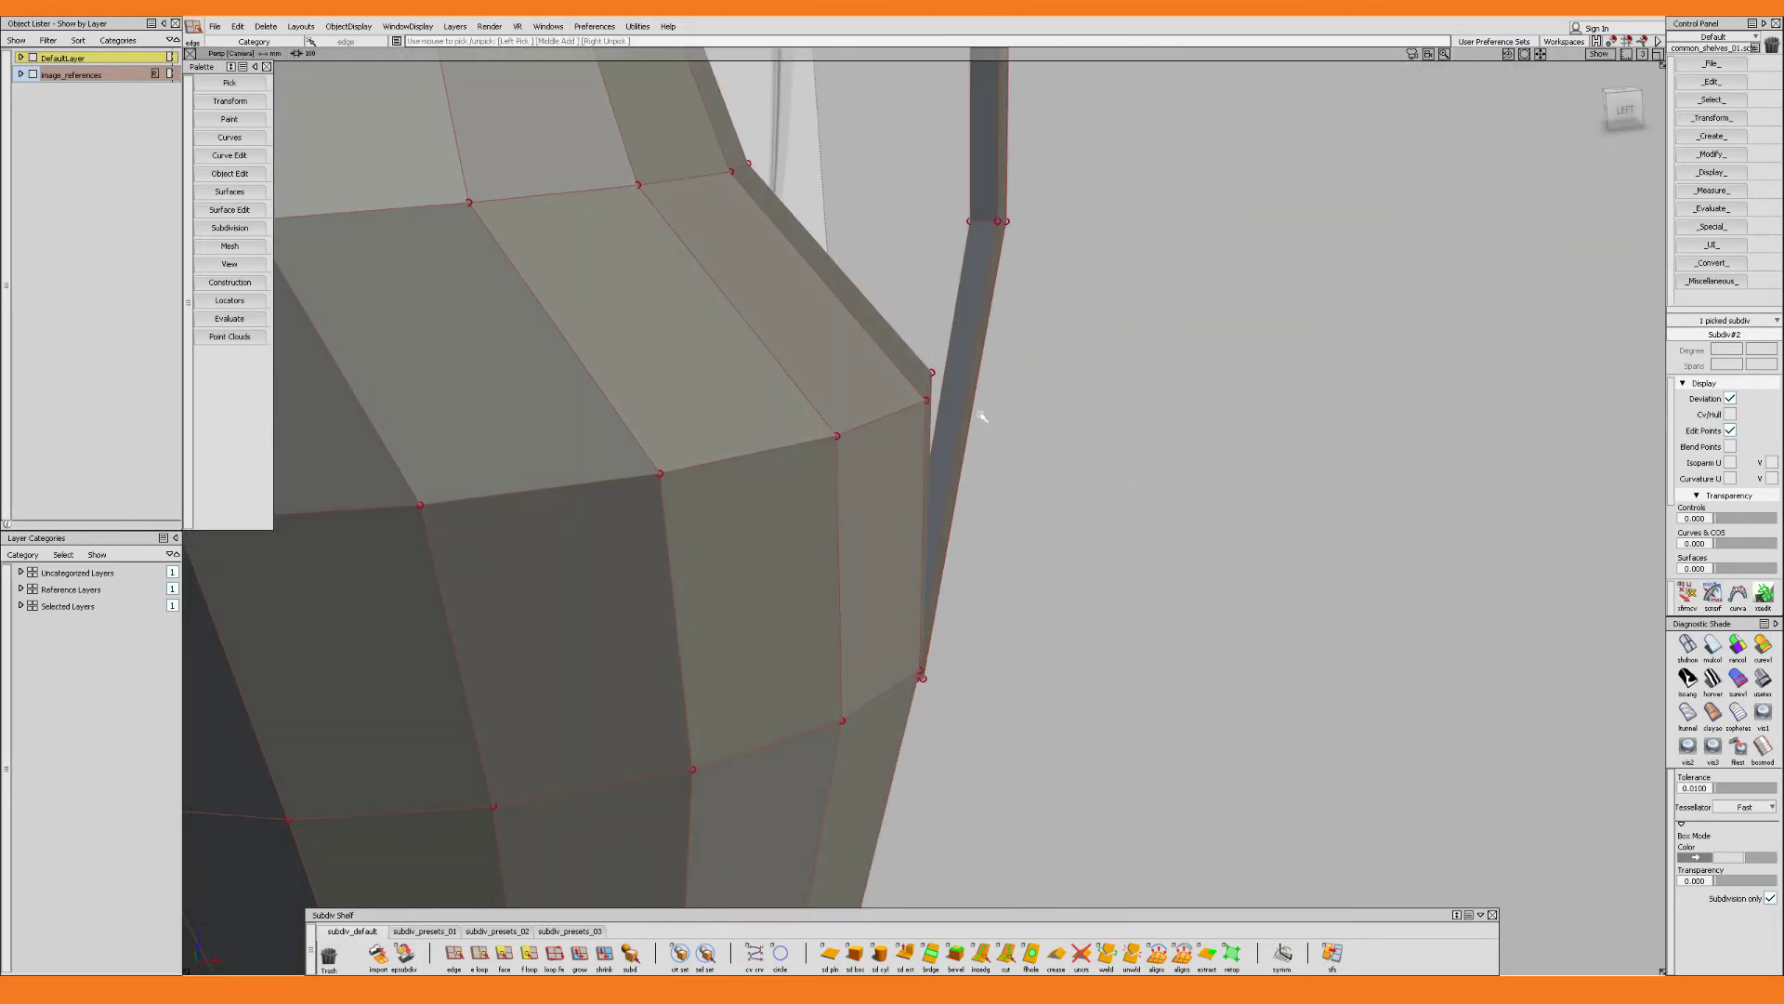
{"action": "right_click_drag", "start_coordinate": [1026, 362], "coordinate": [964, 379], "text": "alt+shift"}
{"action": "middle_click_drag", "start_coordinate": [964, 379], "coordinate": [972, 570], "text": "alt+shift"}
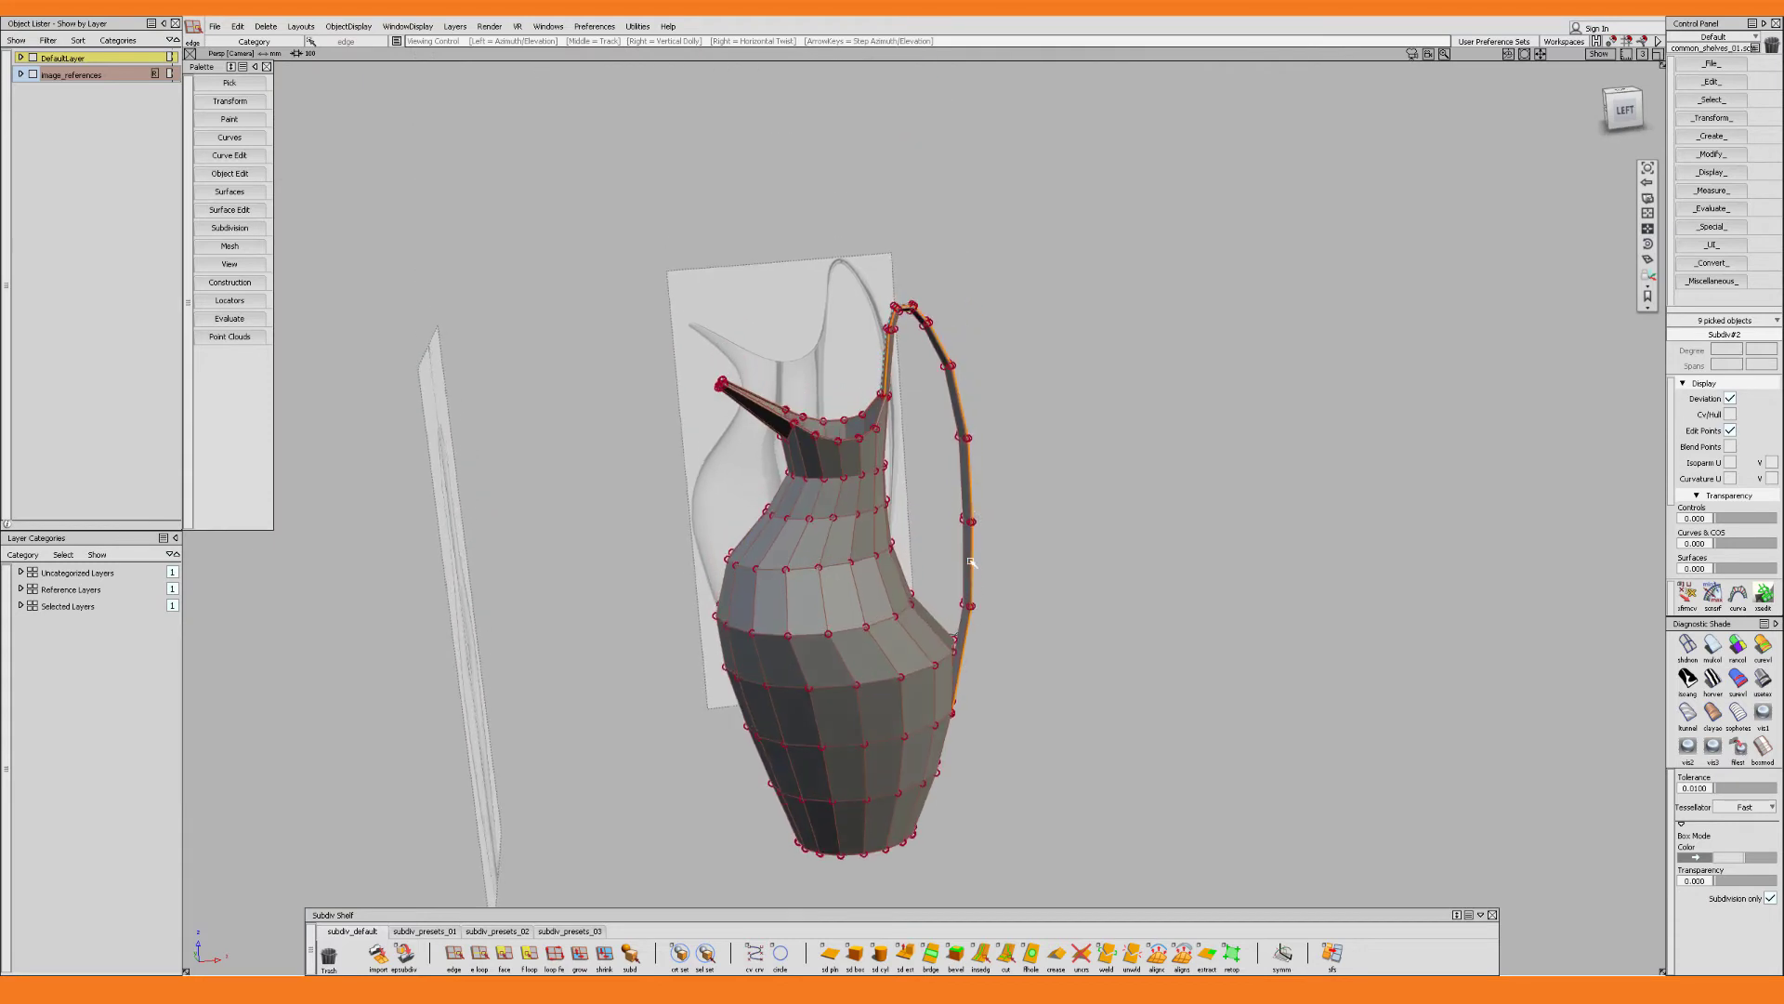
{"action": "left_click_drag", "start_coordinate": [972, 570], "coordinate": [1006, 768], "text": "alt+shift"}
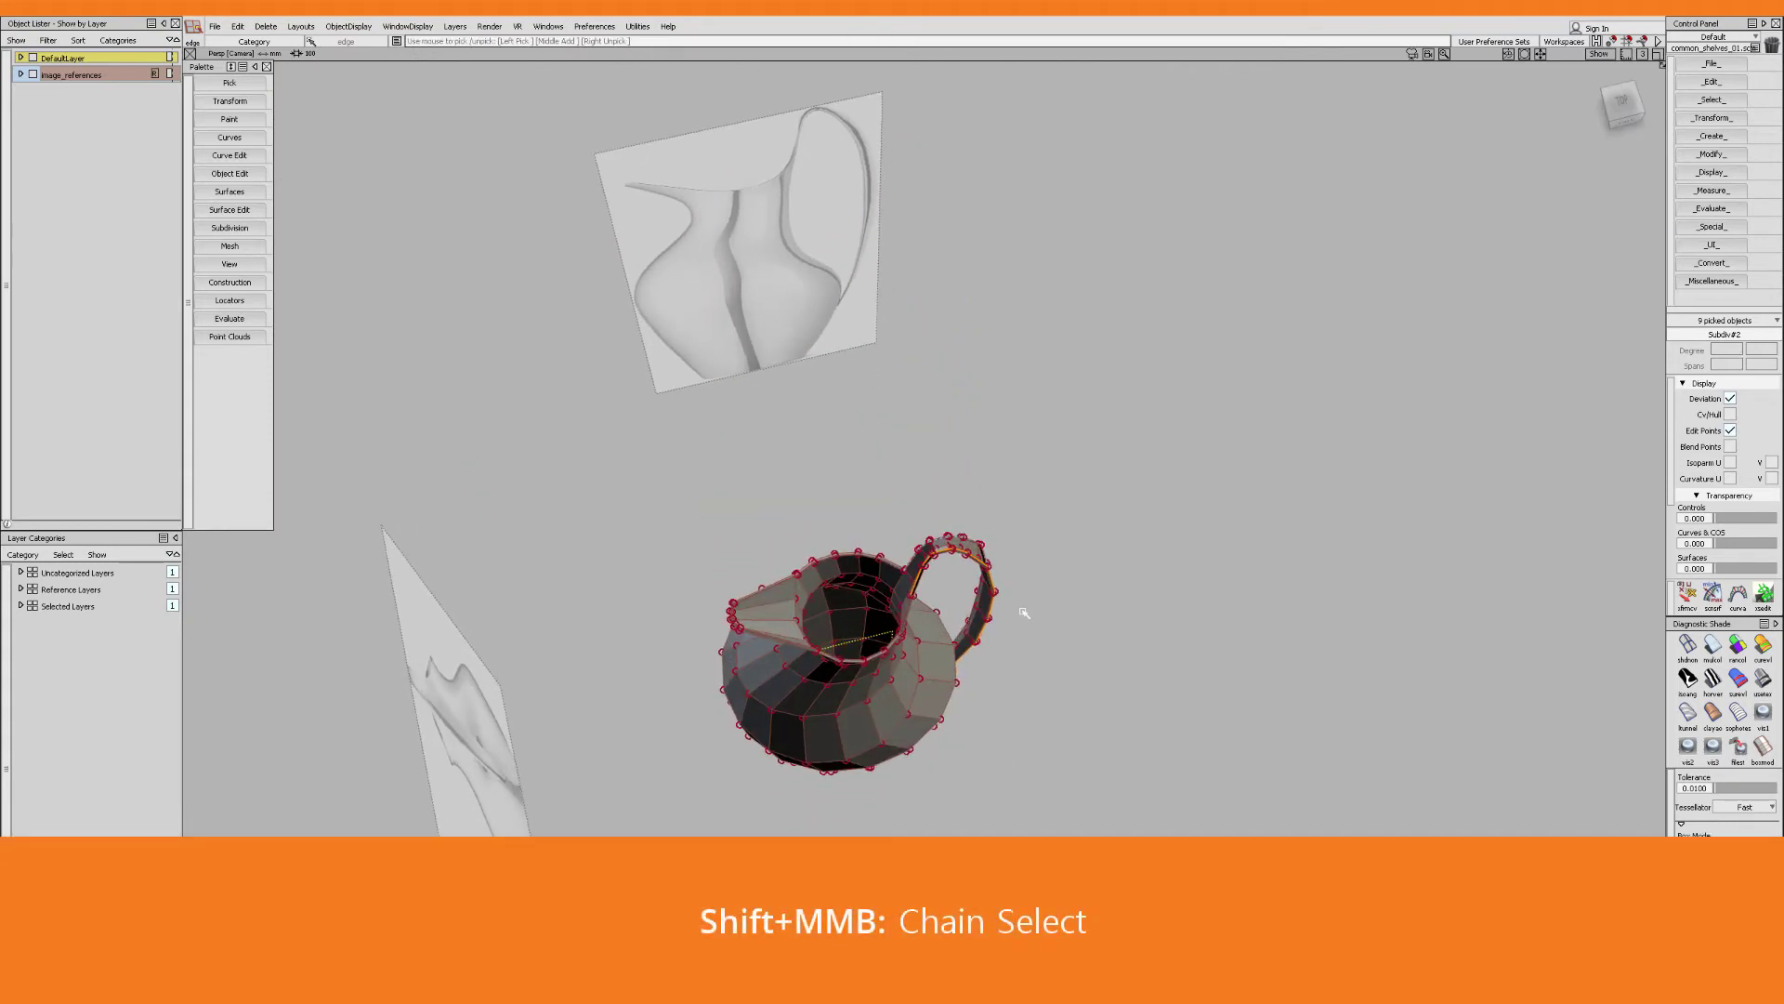
Extrude the picked handle edges sideways with Direction Type Global and flatten them using non-proportional scale
{"action": "middle_click", "coordinate": [985, 639], "text": "shift"}
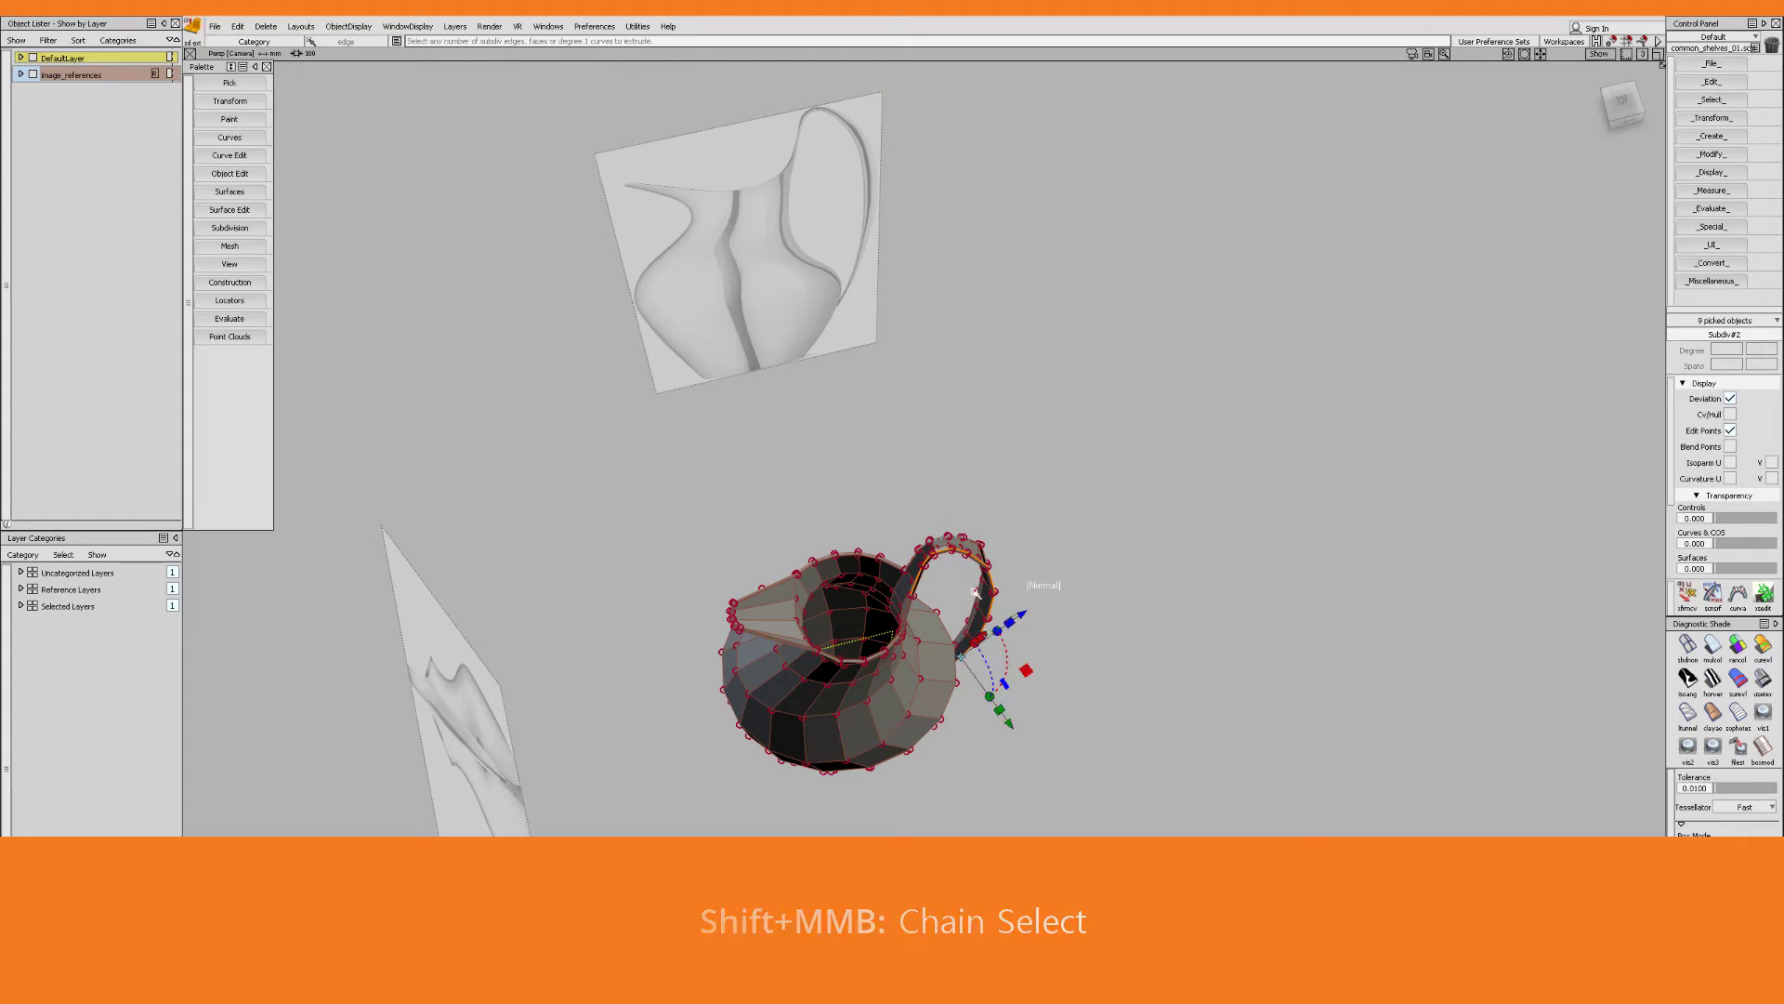
{"action": "left_click_drag", "start_coordinate": [991, 641], "coordinate": [1004, 659], "text": "alt+shift"}
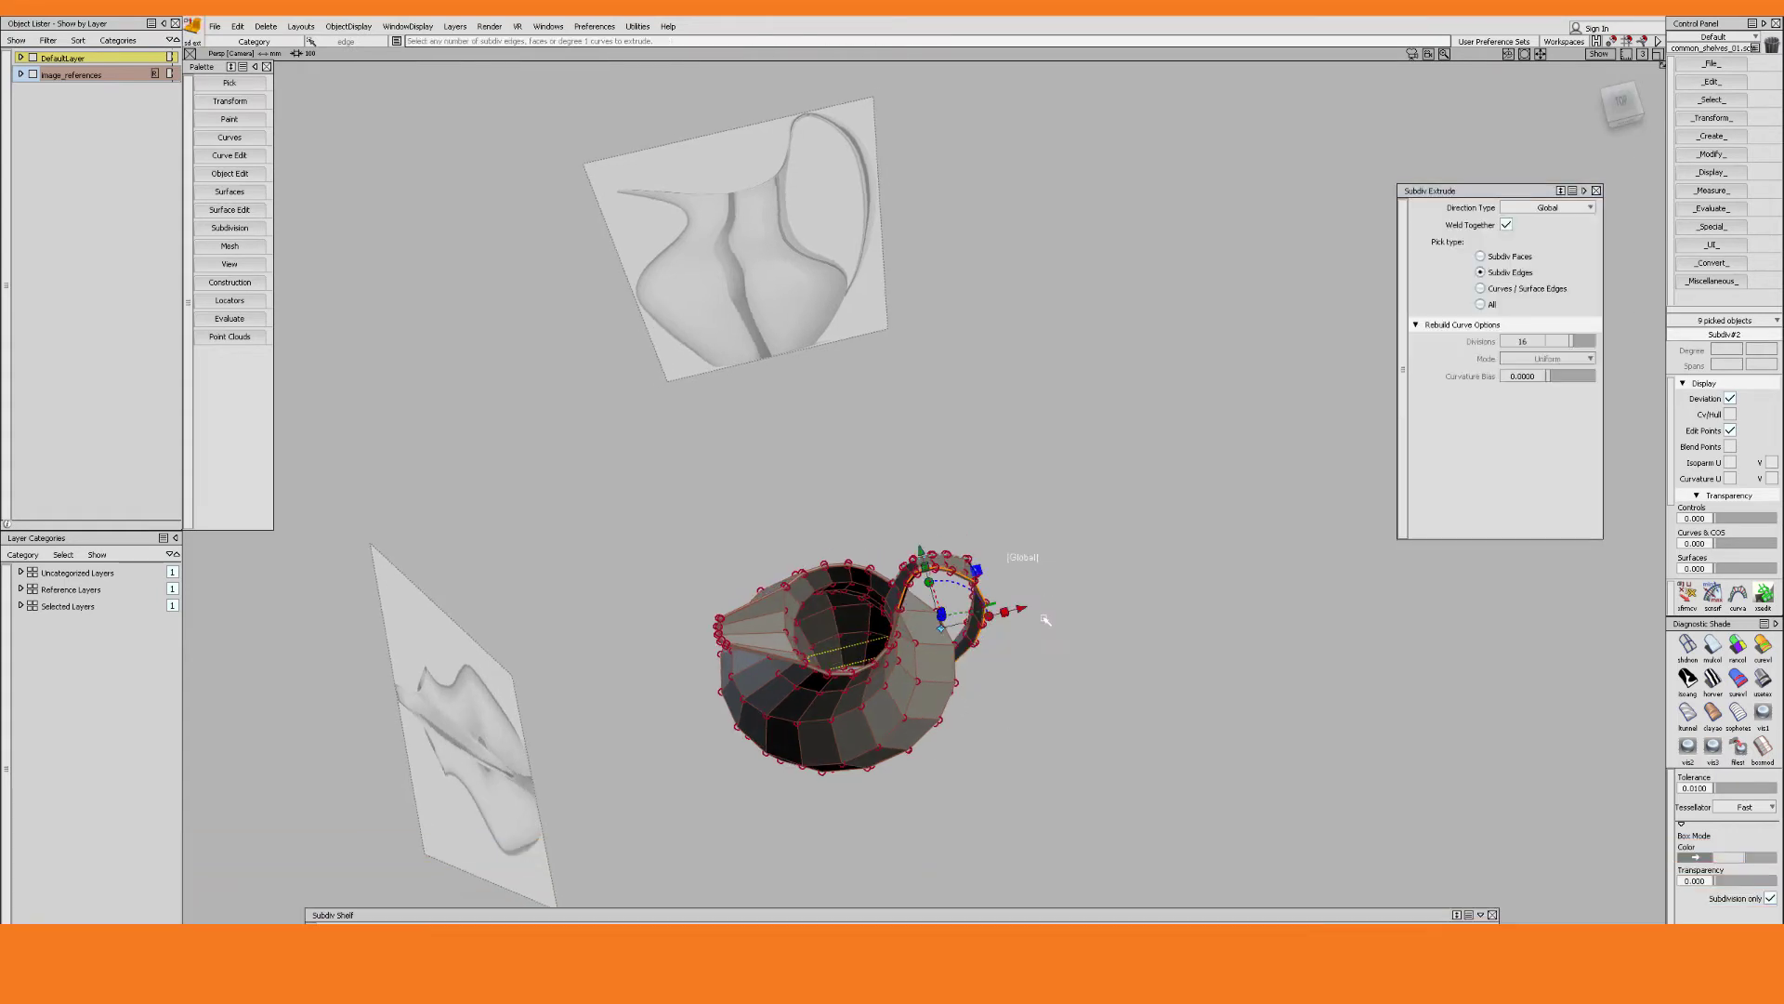
{"action": "right_click_drag", "start_coordinate": [987, 613], "coordinate": [1053, 603], "text": "alt+shift"}
{"action": "left_click_drag", "start_coordinate": [1053, 603], "coordinate": [906, 511], "text": "alt+shift"}
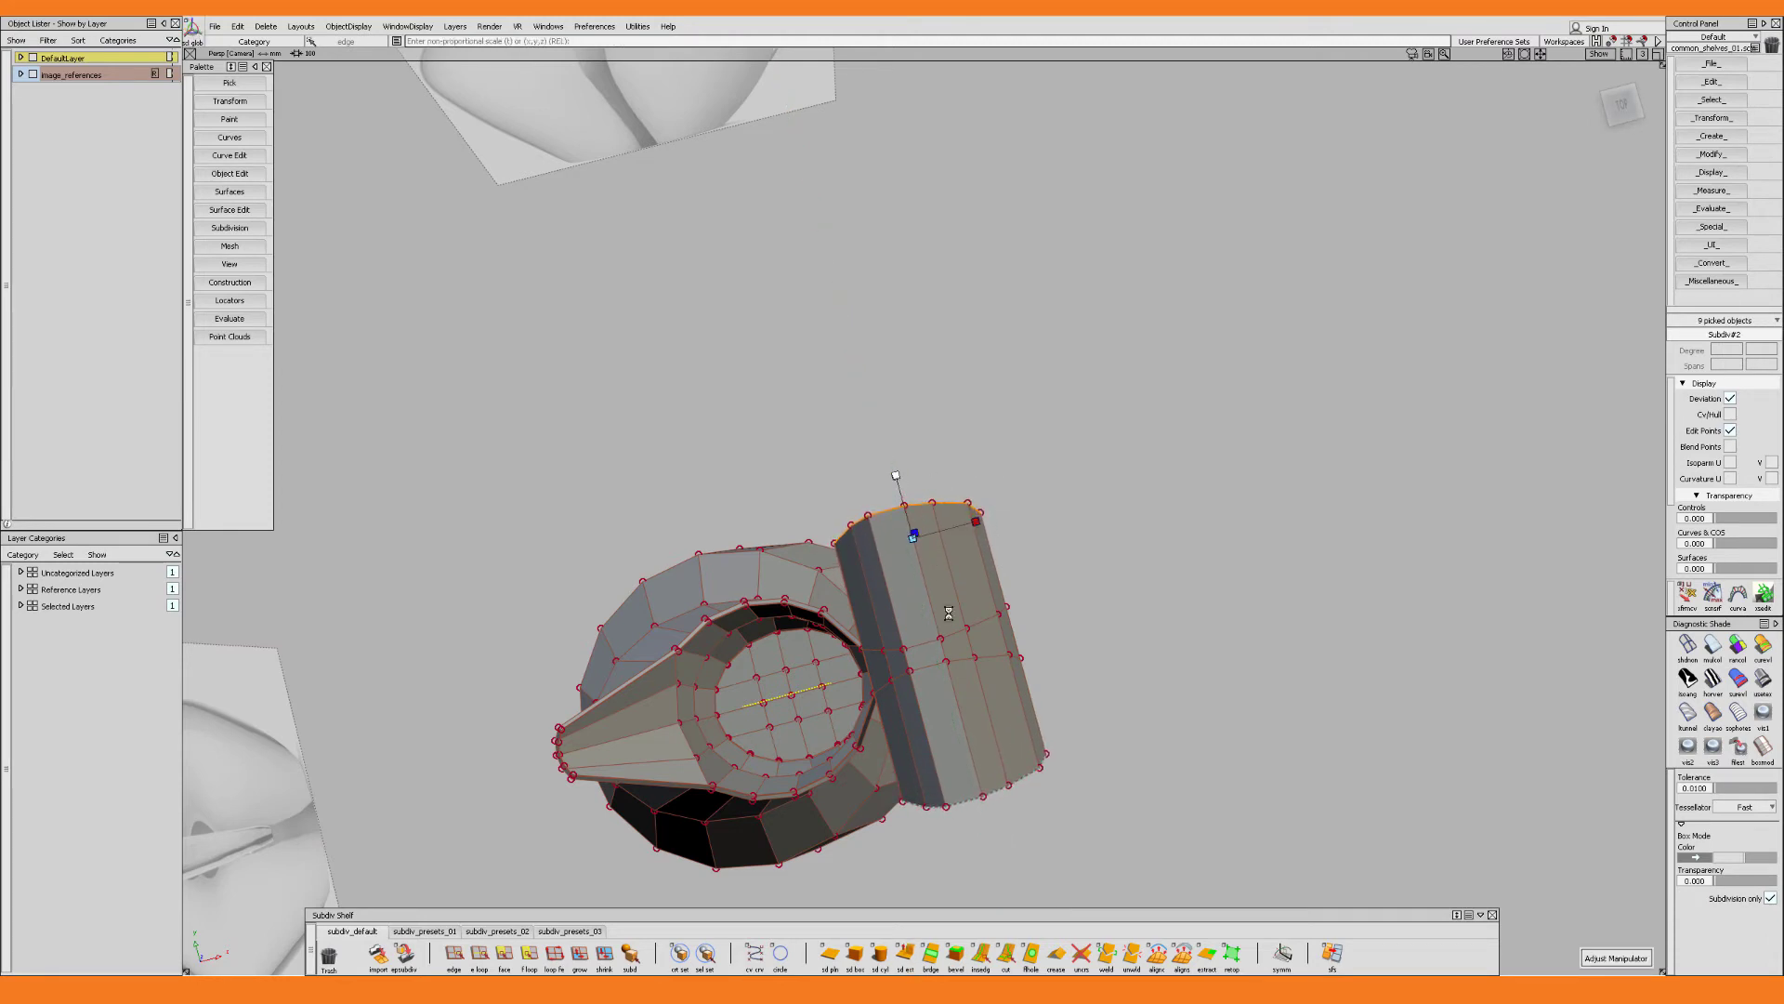
In the top view, move the flattened handle edges onto the pitcher's centre line
{"action": "left_click_drag", "start_coordinate": [1075, 604], "coordinate": [735, 485], "text": "alt+shift"}
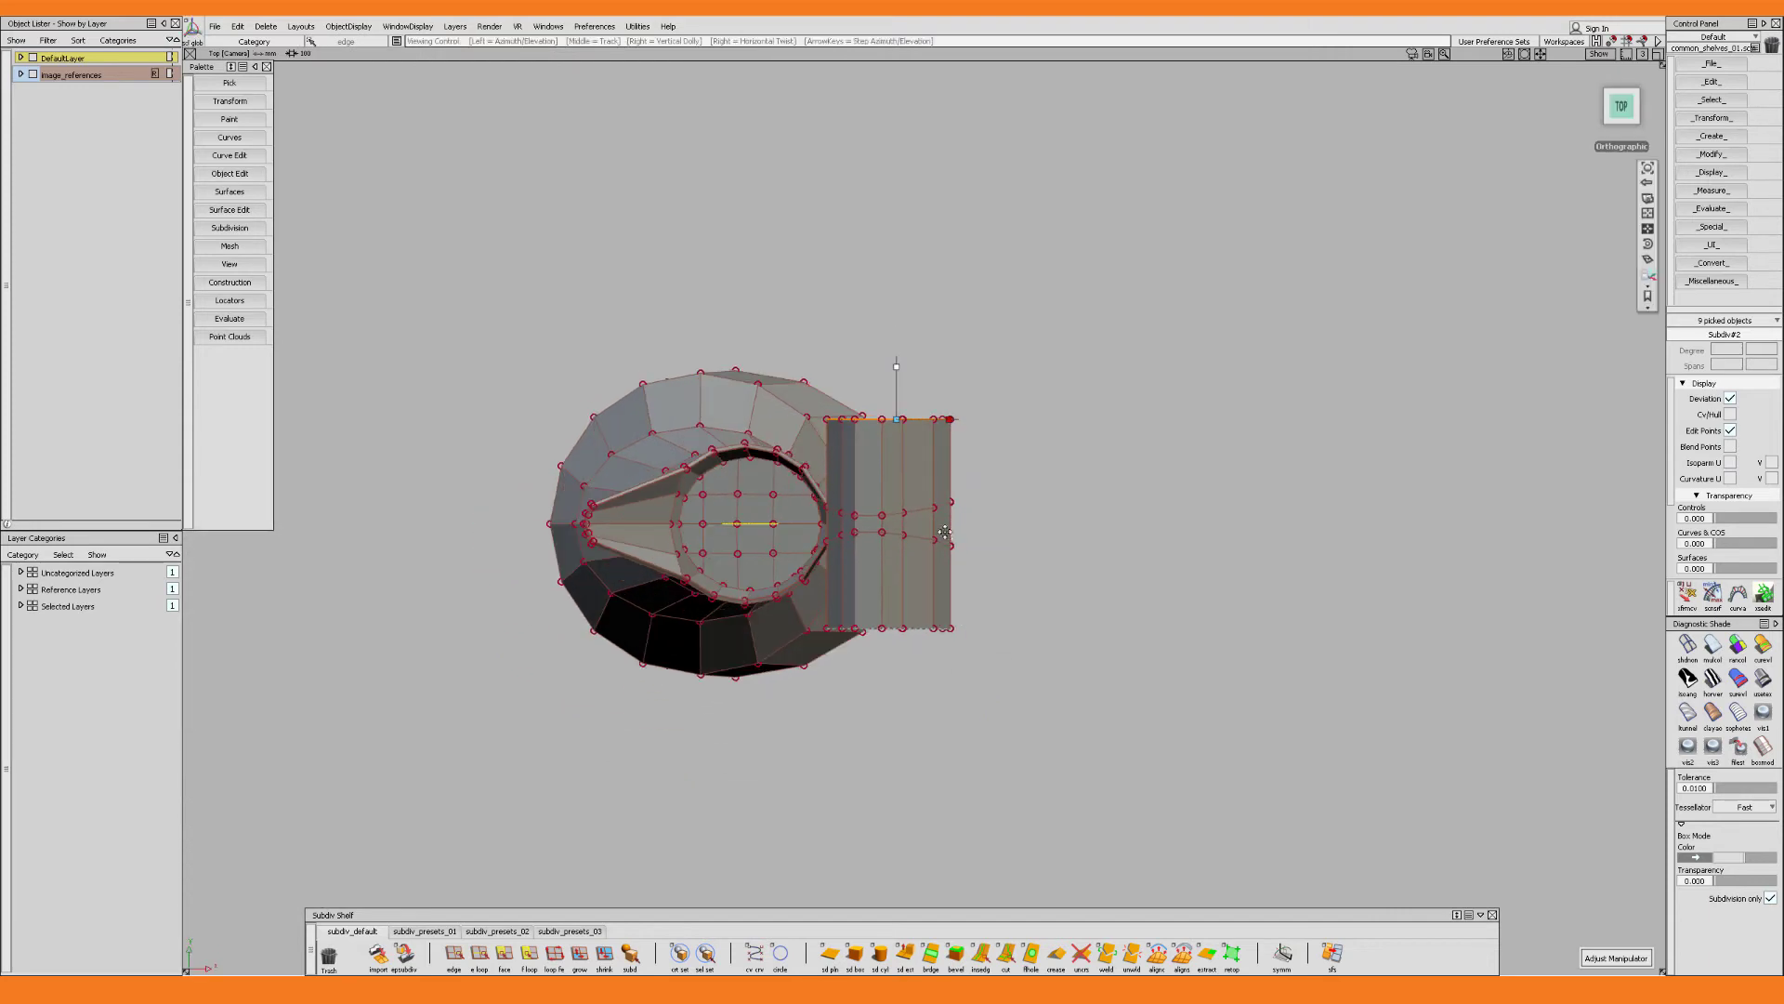
{"action": "right_click_drag", "start_coordinate": [734, 485], "coordinate": [1004, 409], "text": "alt+shift"}
{"action": "key", "text": "w"}
{"action": "left_click_drag", "start_coordinate": [872, 278], "coordinate": [868, 434]}
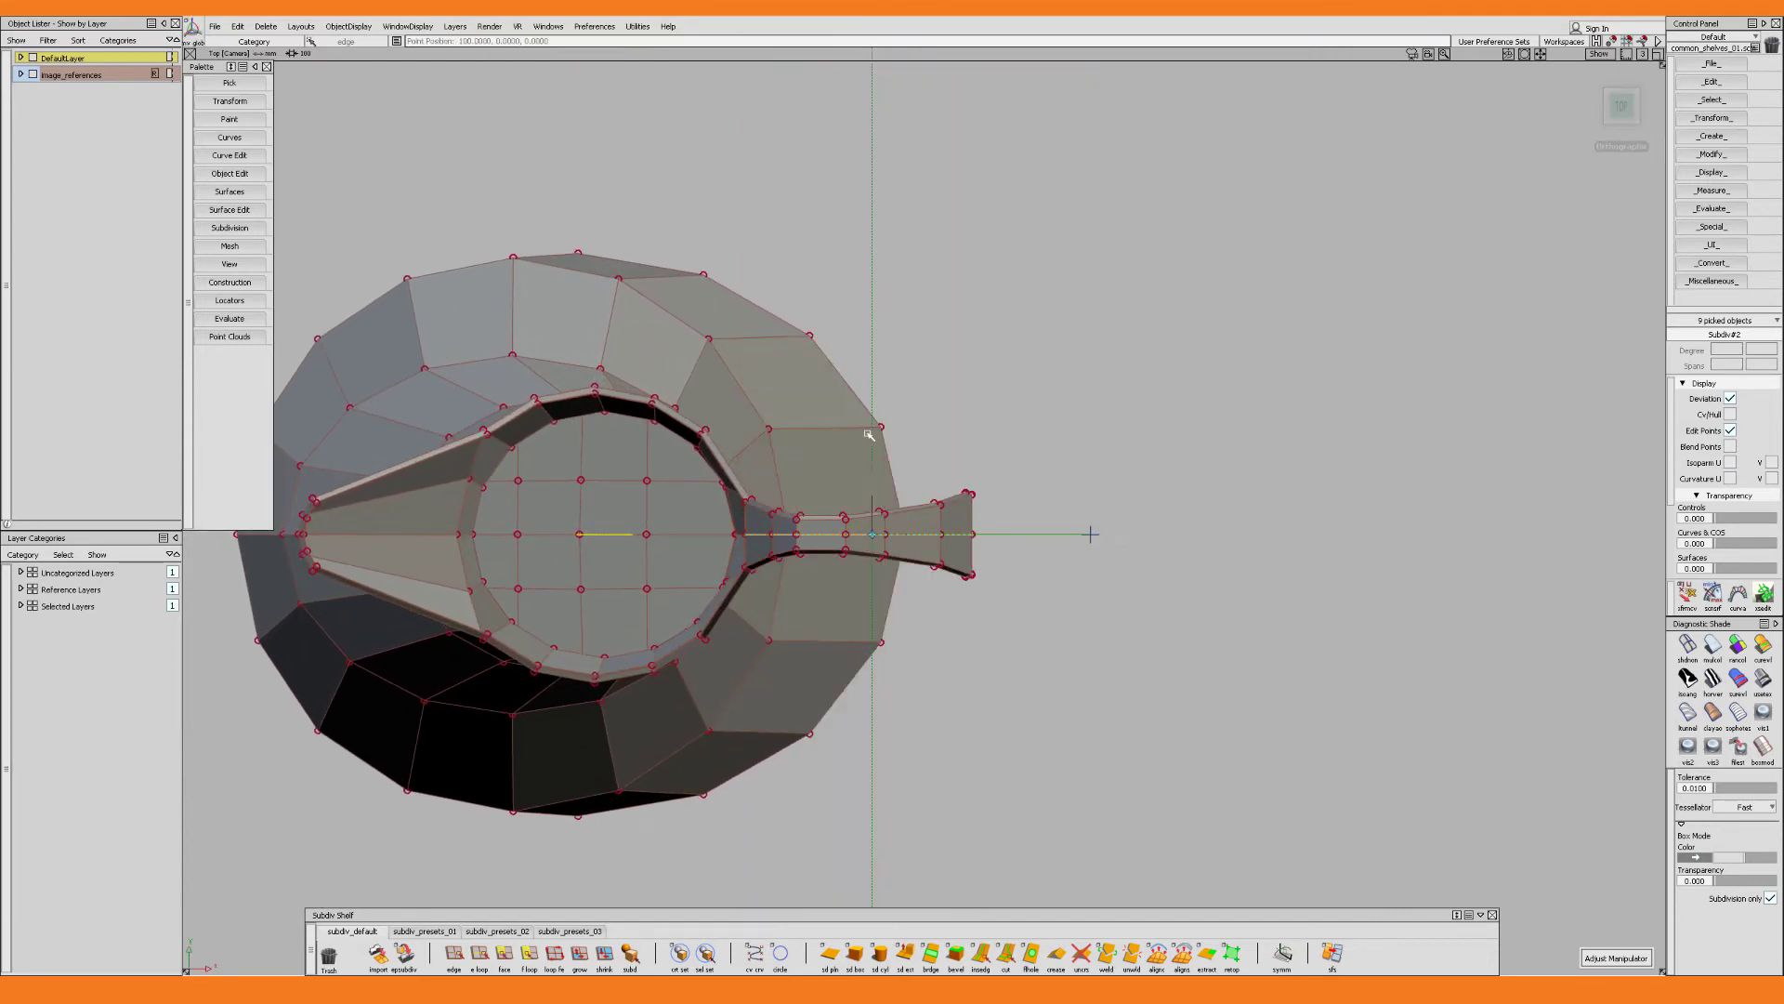
{"action": "middle_click_drag", "start_coordinate": [862, 537], "coordinate": [1052, 489], "text": "alt+shift"}
Unpick the handle edges, pick the body and switch it to smooth display
{"action": "left_click_drag", "start_coordinate": [866, 474], "coordinate": [868, 498], "text": "ctrl+shift"}
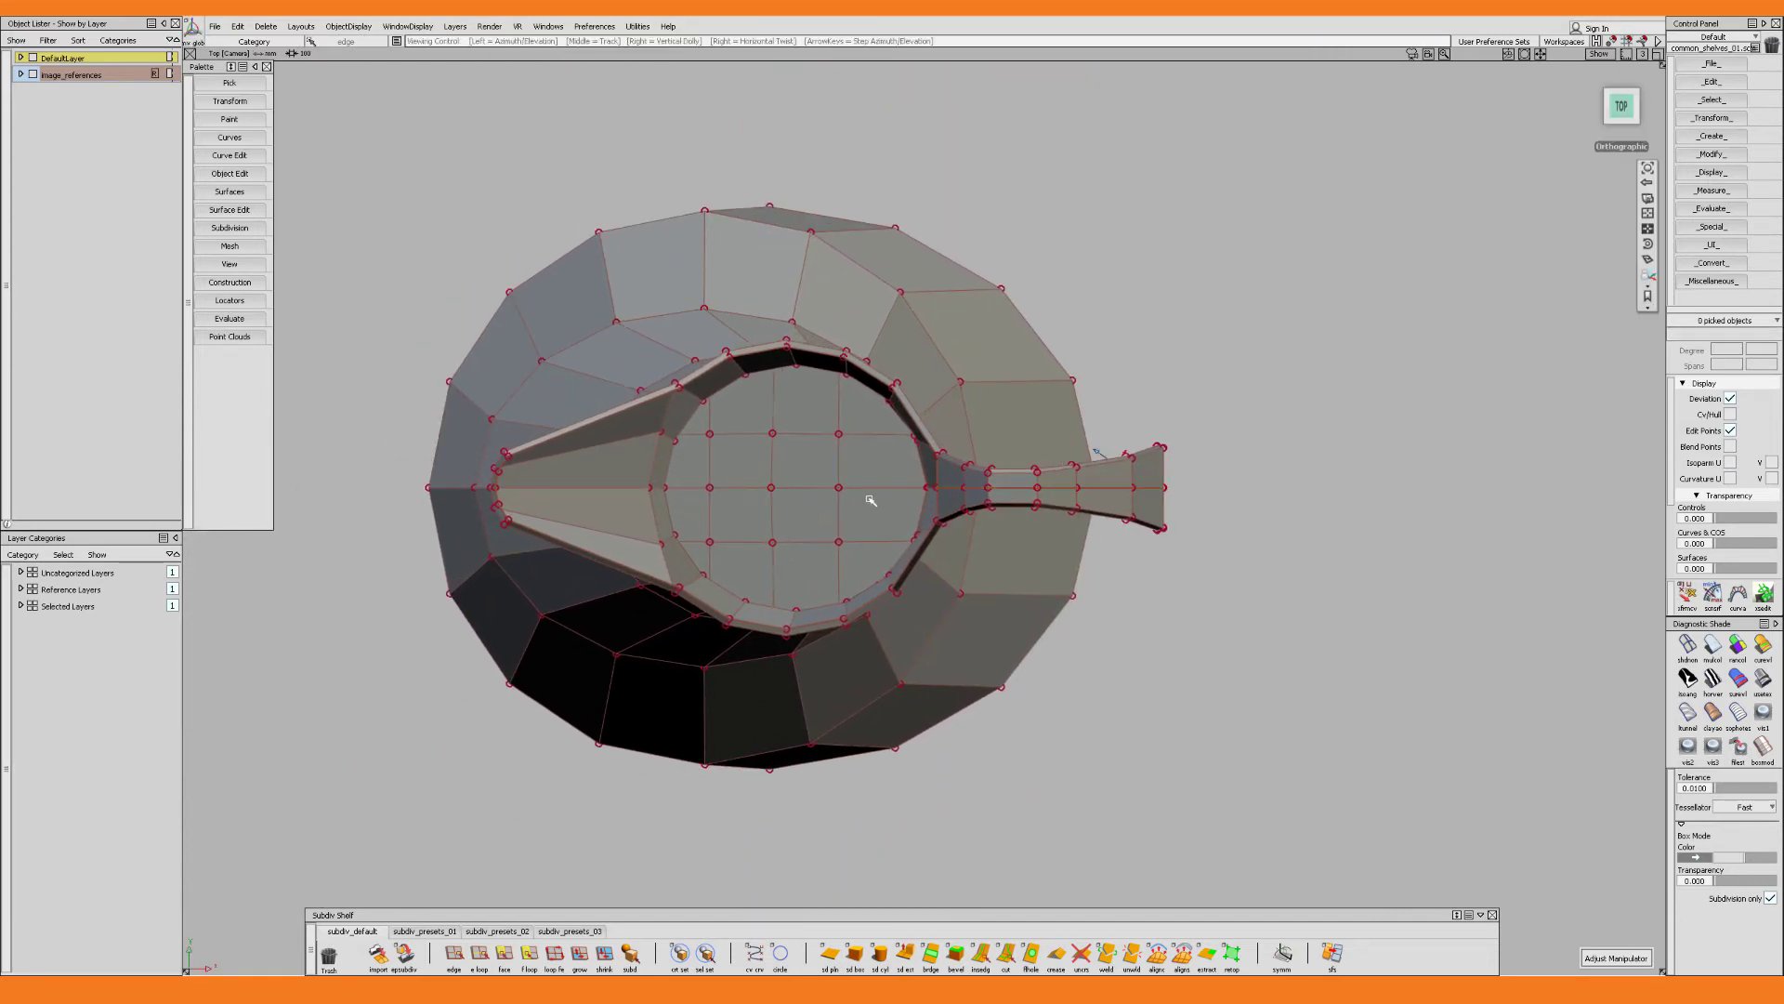
{"action": "right_click_drag", "start_coordinate": [869, 499], "coordinate": [864, 518], "text": "alt+shift"}
{"action": "middle_click_drag", "start_coordinate": [887, 536], "coordinate": [866, 536], "text": "alt+shift"}
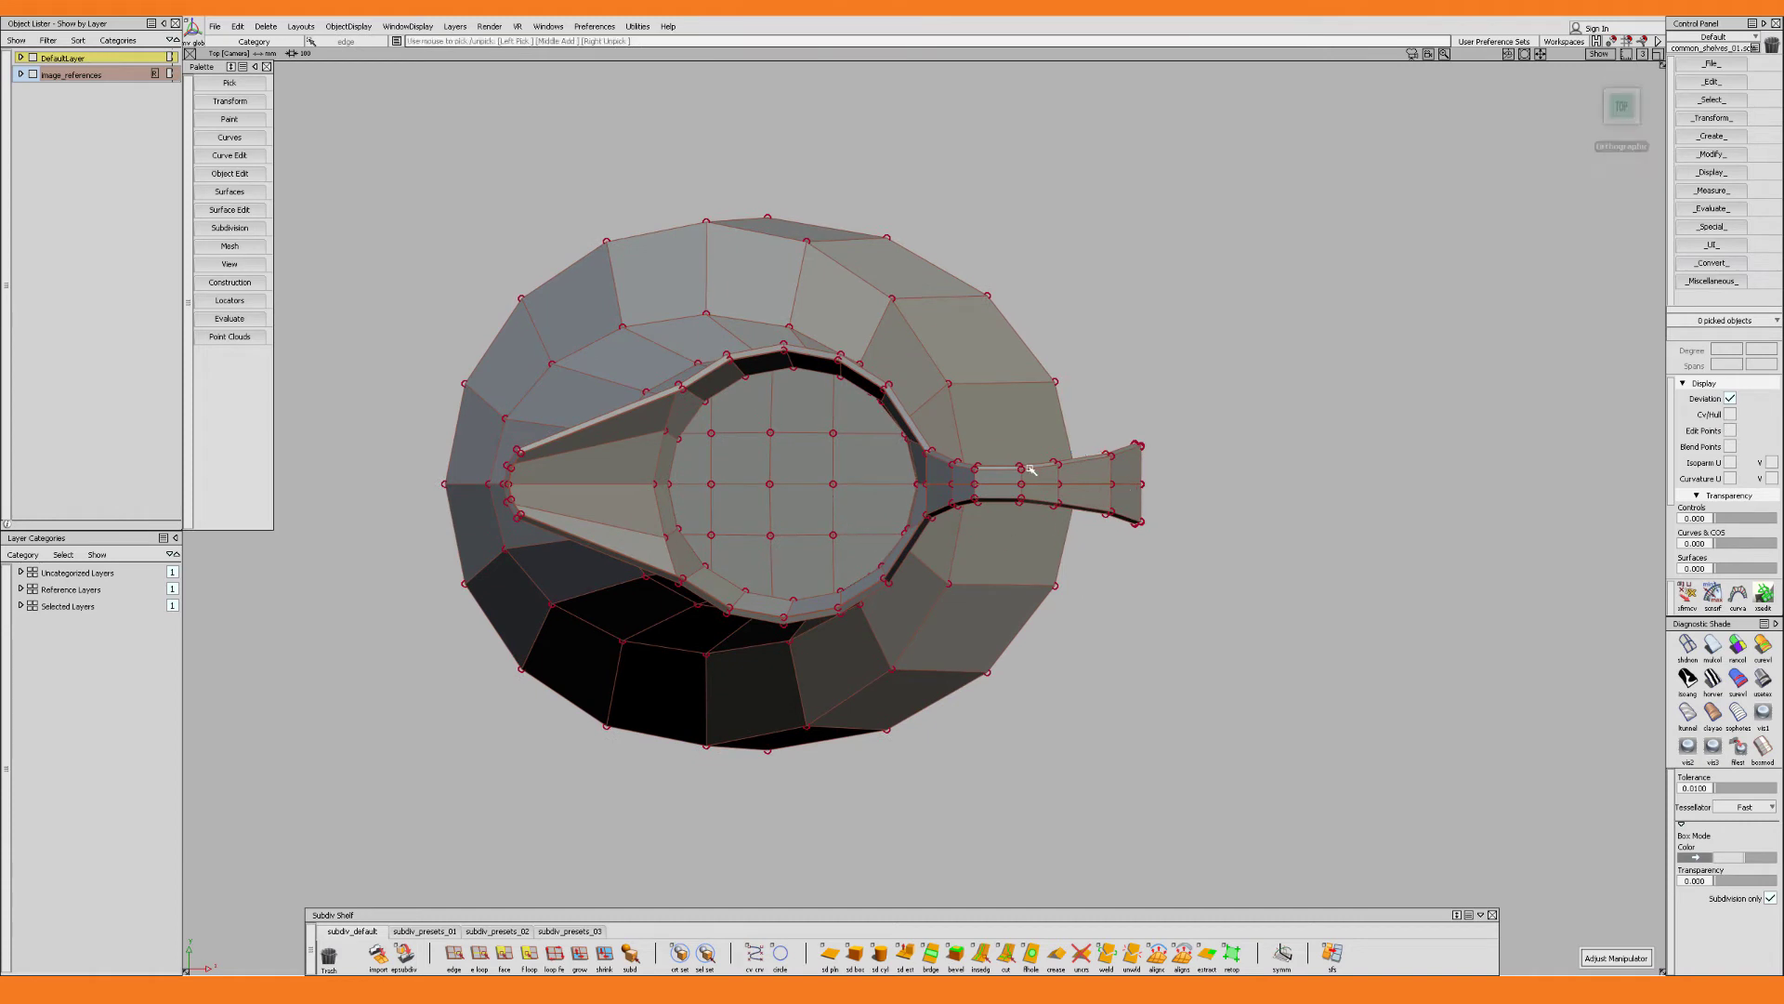
{"action": "left_click", "coordinate": [903, 616]}
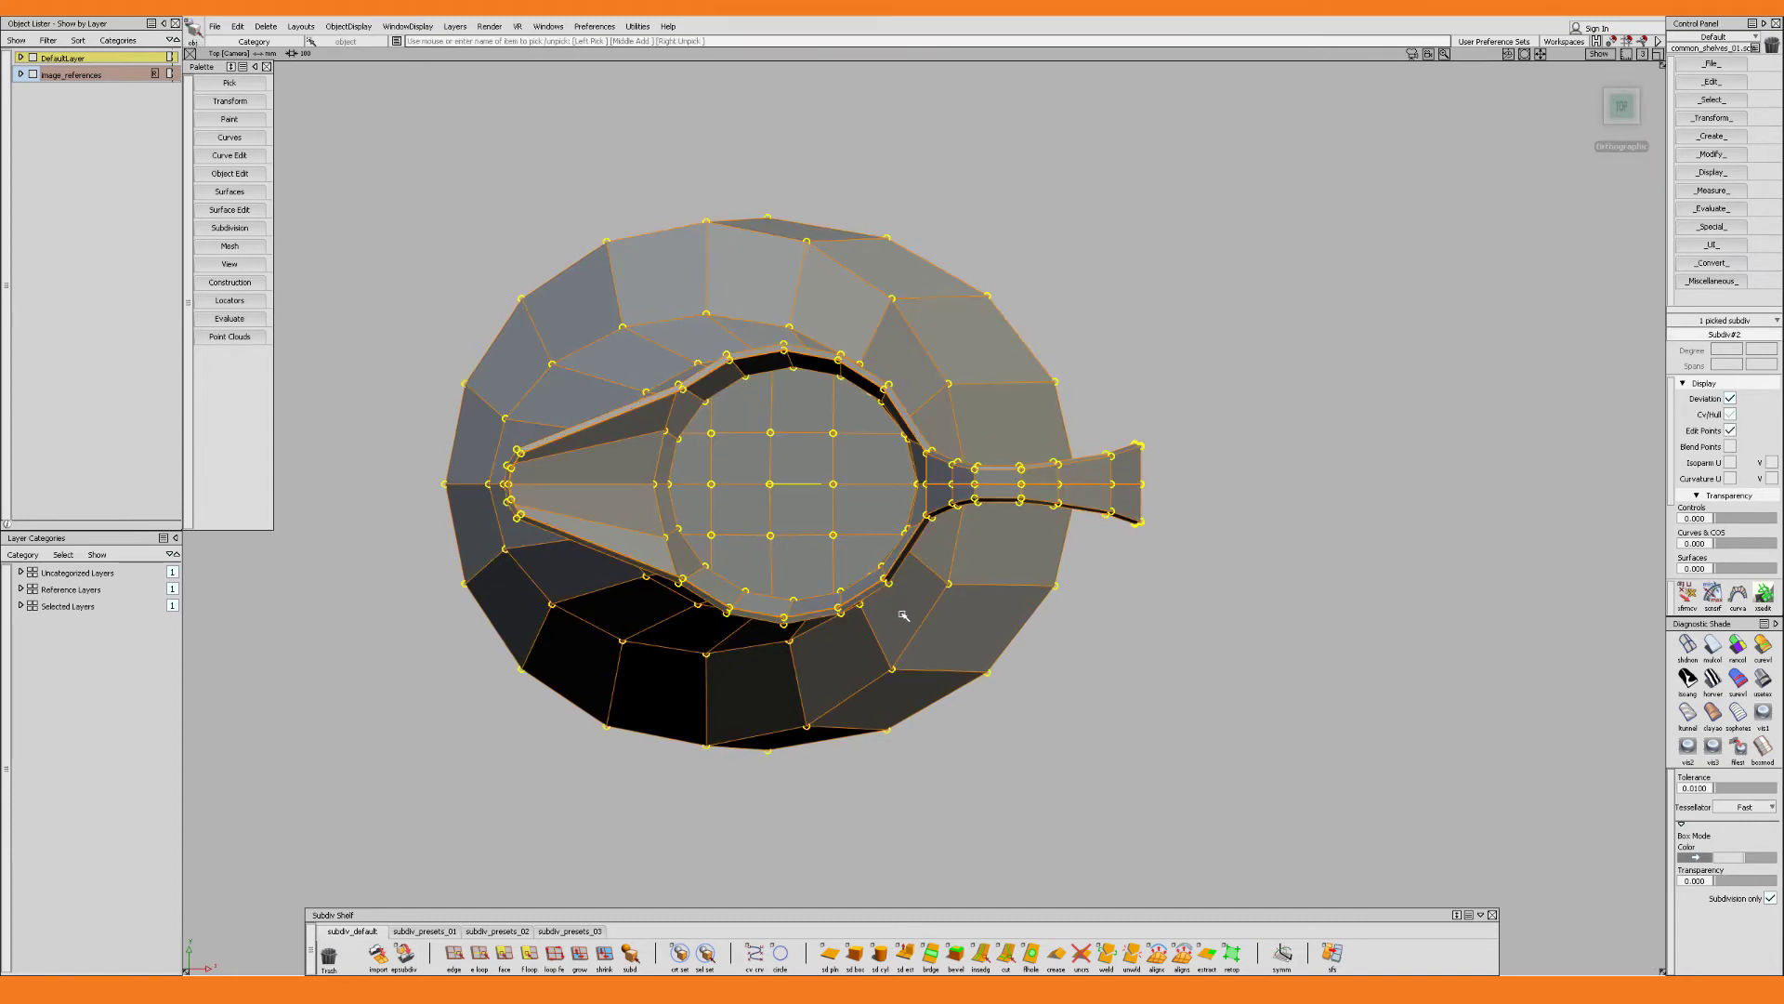
{"action": "key", "text": "ctrl+b"}
{"action": "right_click", "coordinate": [903, 616]}
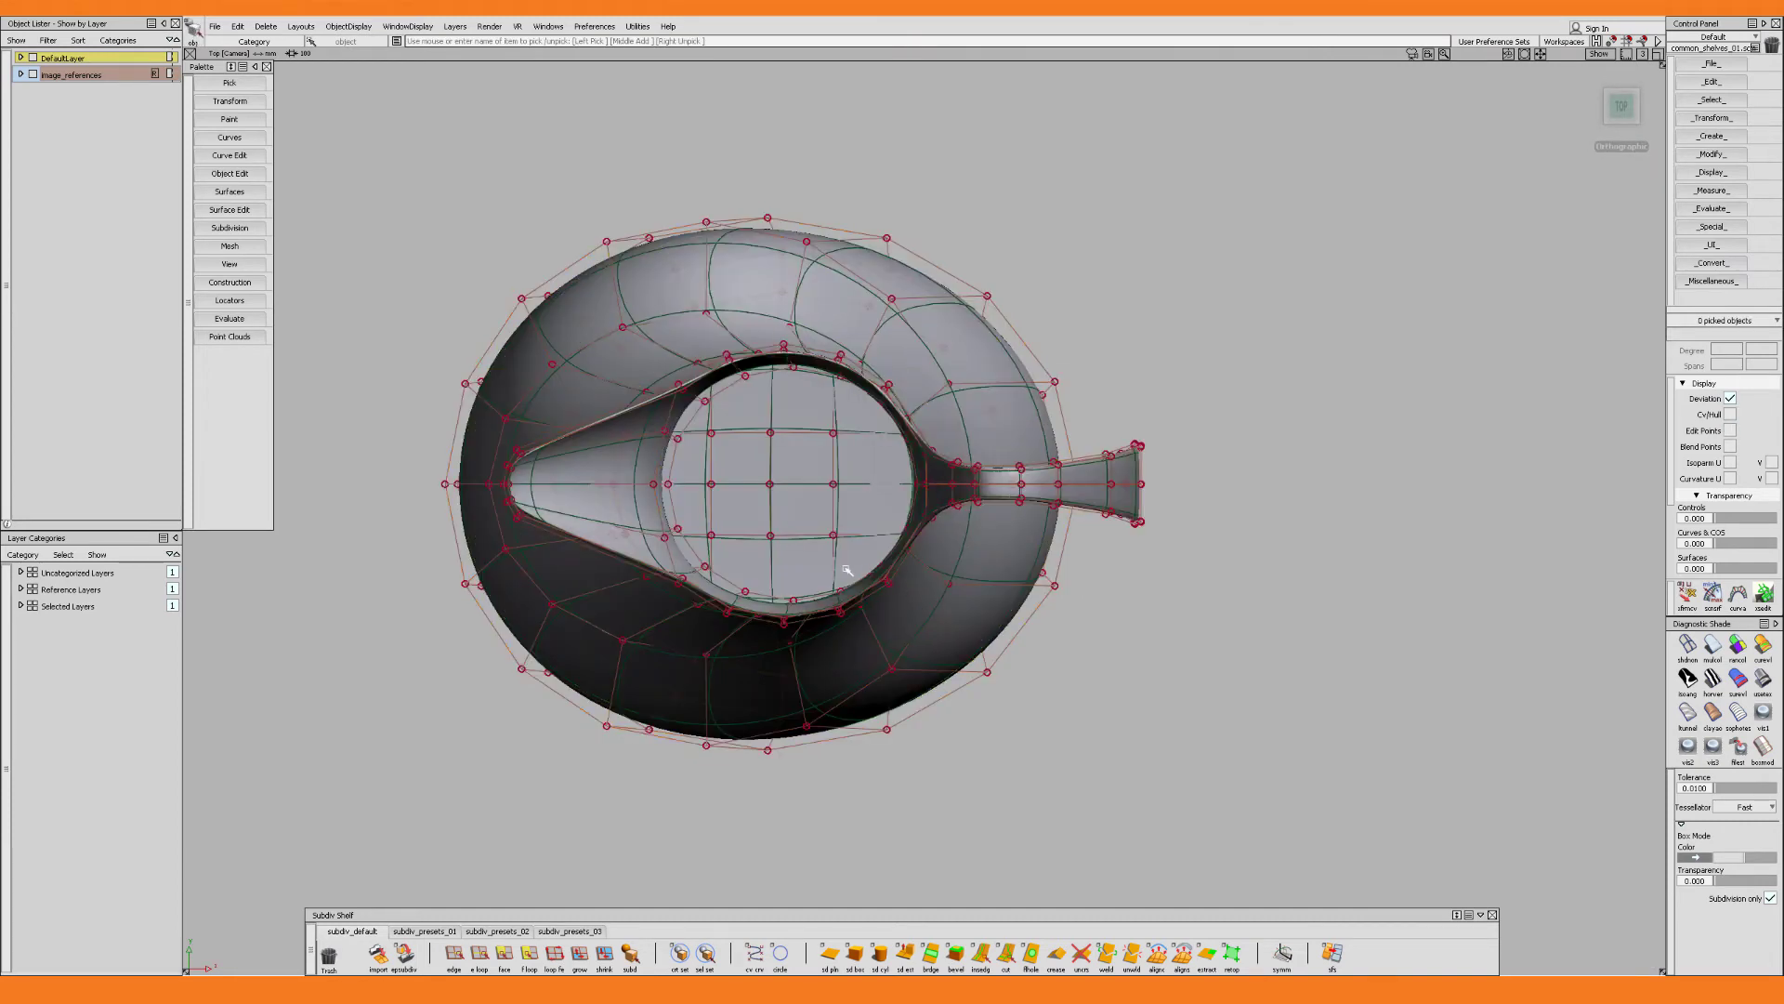
Try to weld the handle's centre-line vertices using the To Tolerance weld type with a tolerance of 1.0
{"action": "double_click", "coordinate": [1106, 953]}
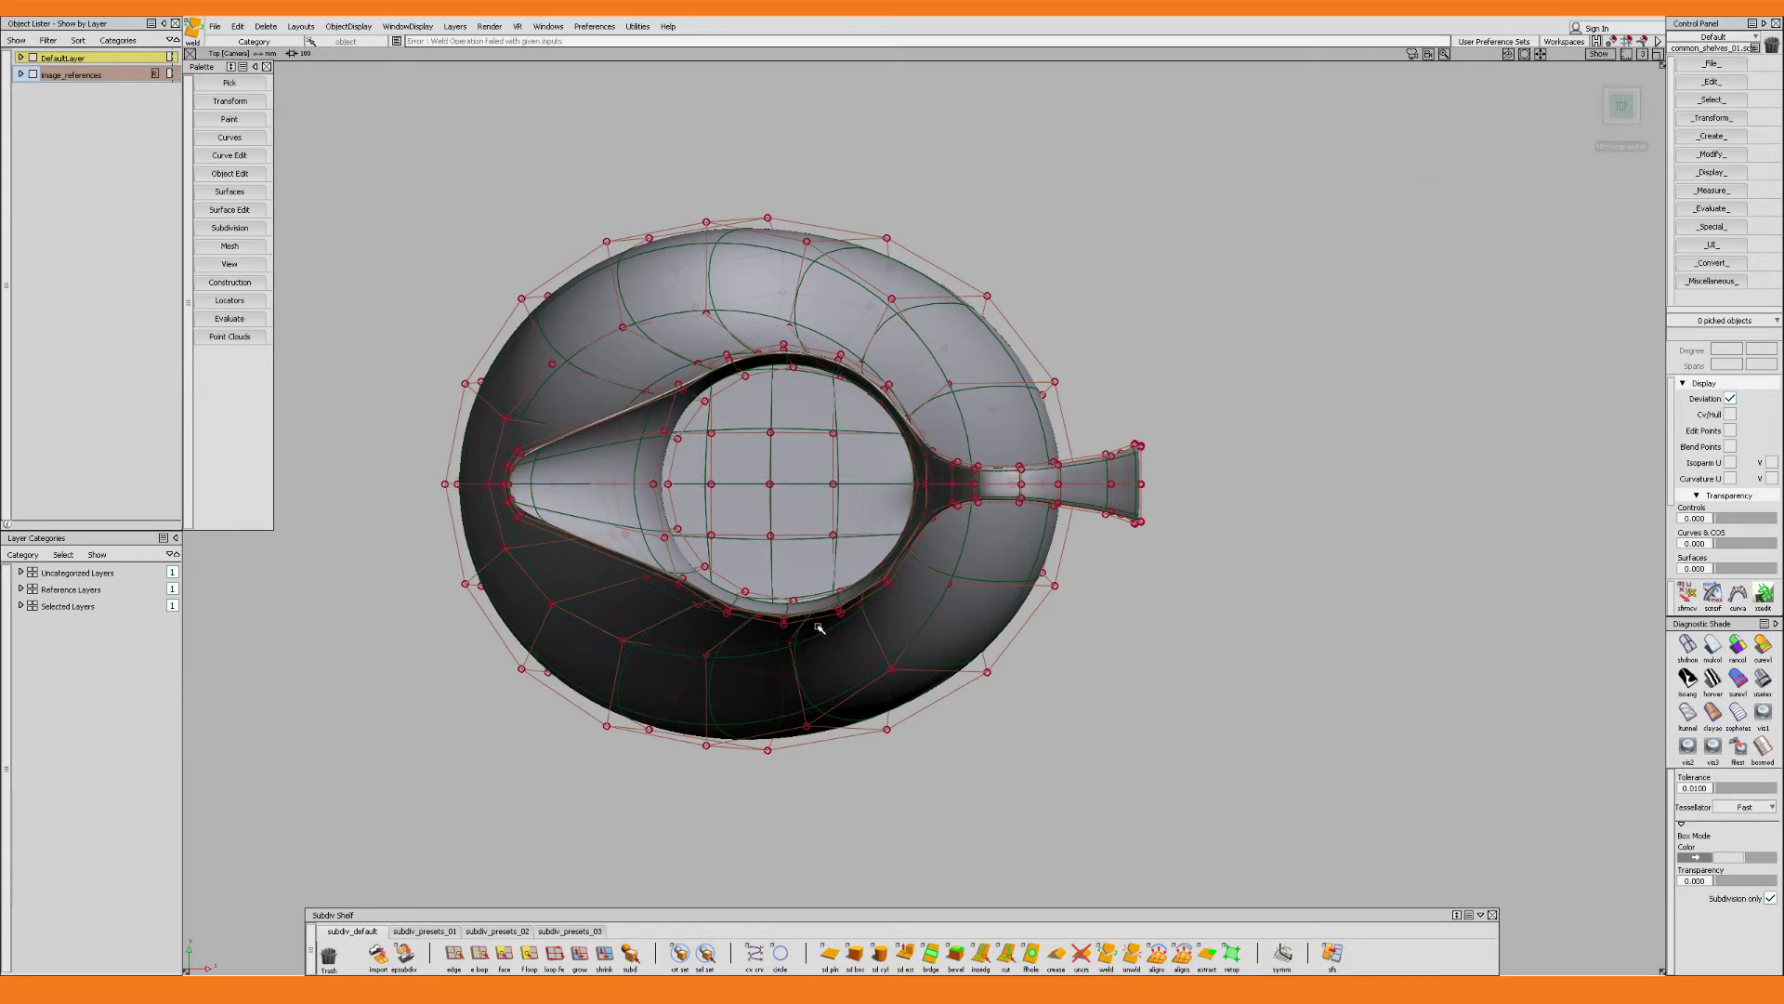
{"action": "left_click_drag", "start_coordinate": [818, 620], "coordinate": [837, 474], "text": "alt+shift"}
{"action": "middle_click_drag", "start_coordinate": [820, 376], "coordinate": [833, 437], "text": "alt+shift"}
{"action": "right_click_drag", "start_coordinate": [833, 438], "coordinate": [840, 502], "text": "alt+shift"}
{"action": "middle_click_drag", "start_coordinate": [840, 502], "coordinate": [848, 564], "text": "alt+shift"}
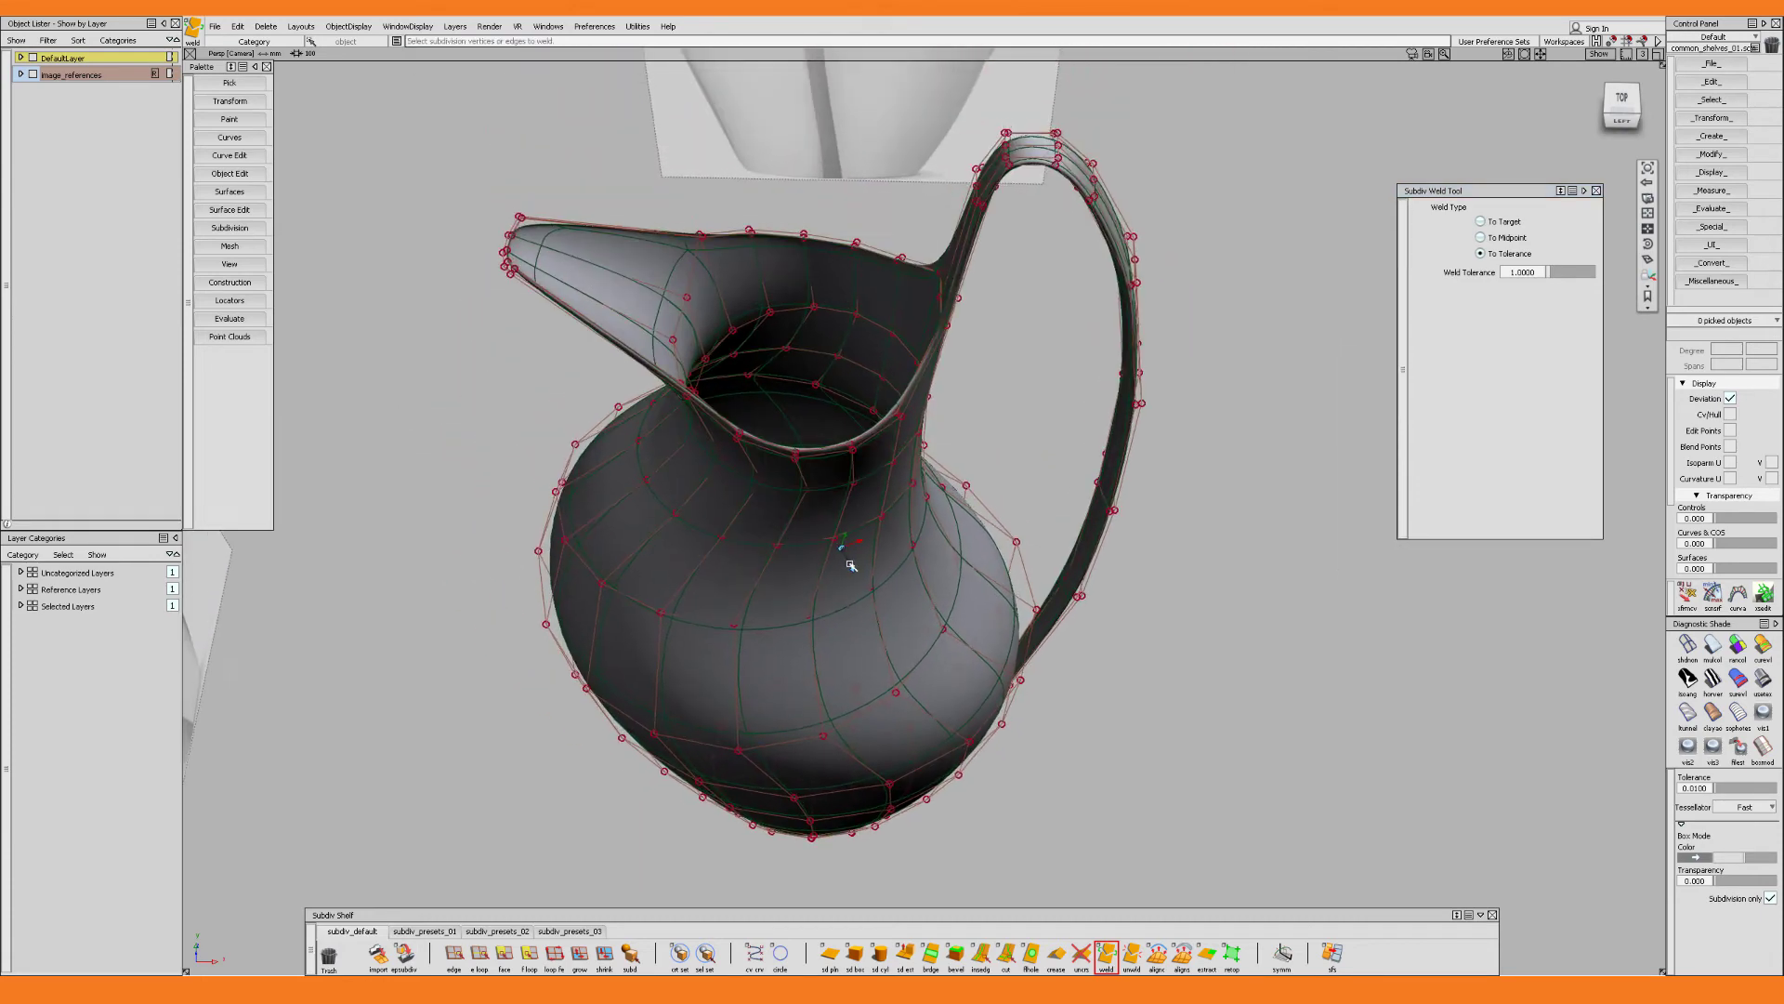
Toggle the model lines and hulls off and examine the lower end of the handle where it meets the body
{"action": "mouse_move", "coordinate": [848, 564]}
{"action": "left_mouse_down", "text": "alt+shift"}
{"action": "mouse_move", "coordinate": [843, 456]}
{"action": "mouse_move", "coordinate": [795, 506]}
{"action": "mouse_move", "coordinate": [786, 553]}
{"action": "mouse_move", "coordinate": [758, 418]}
{"action": "mouse_move", "coordinate": [824, 466]}
{"action": "mouse_move", "coordinate": [980, 431]}
{"action": "mouse_move", "coordinate": [929, 398]}
{"action": "mouse_move", "coordinate": [860, 410]}
{"action": "mouse_move", "coordinate": [817, 450]}
{"action": "mouse_move", "coordinate": [686, 416]}
{"action": "mouse_move", "coordinate": [717, 350]}
{"action": "mouse_move", "coordinate": [740, 502]}
{"action": "mouse_move", "coordinate": [931, 622]}
{"action": "mouse_move", "coordinate": [1079, 463]}
{"action": "mouse_move", "coordinate": [1010, 485]}
{"action": "left_mouse_up", "text": "alt+shift"}
{"action": "key", "text": "alt+m"}
{"action": "scroll", "coordinate": [971, 642], "scroll_direction": "up", "scroll_amount": 5}
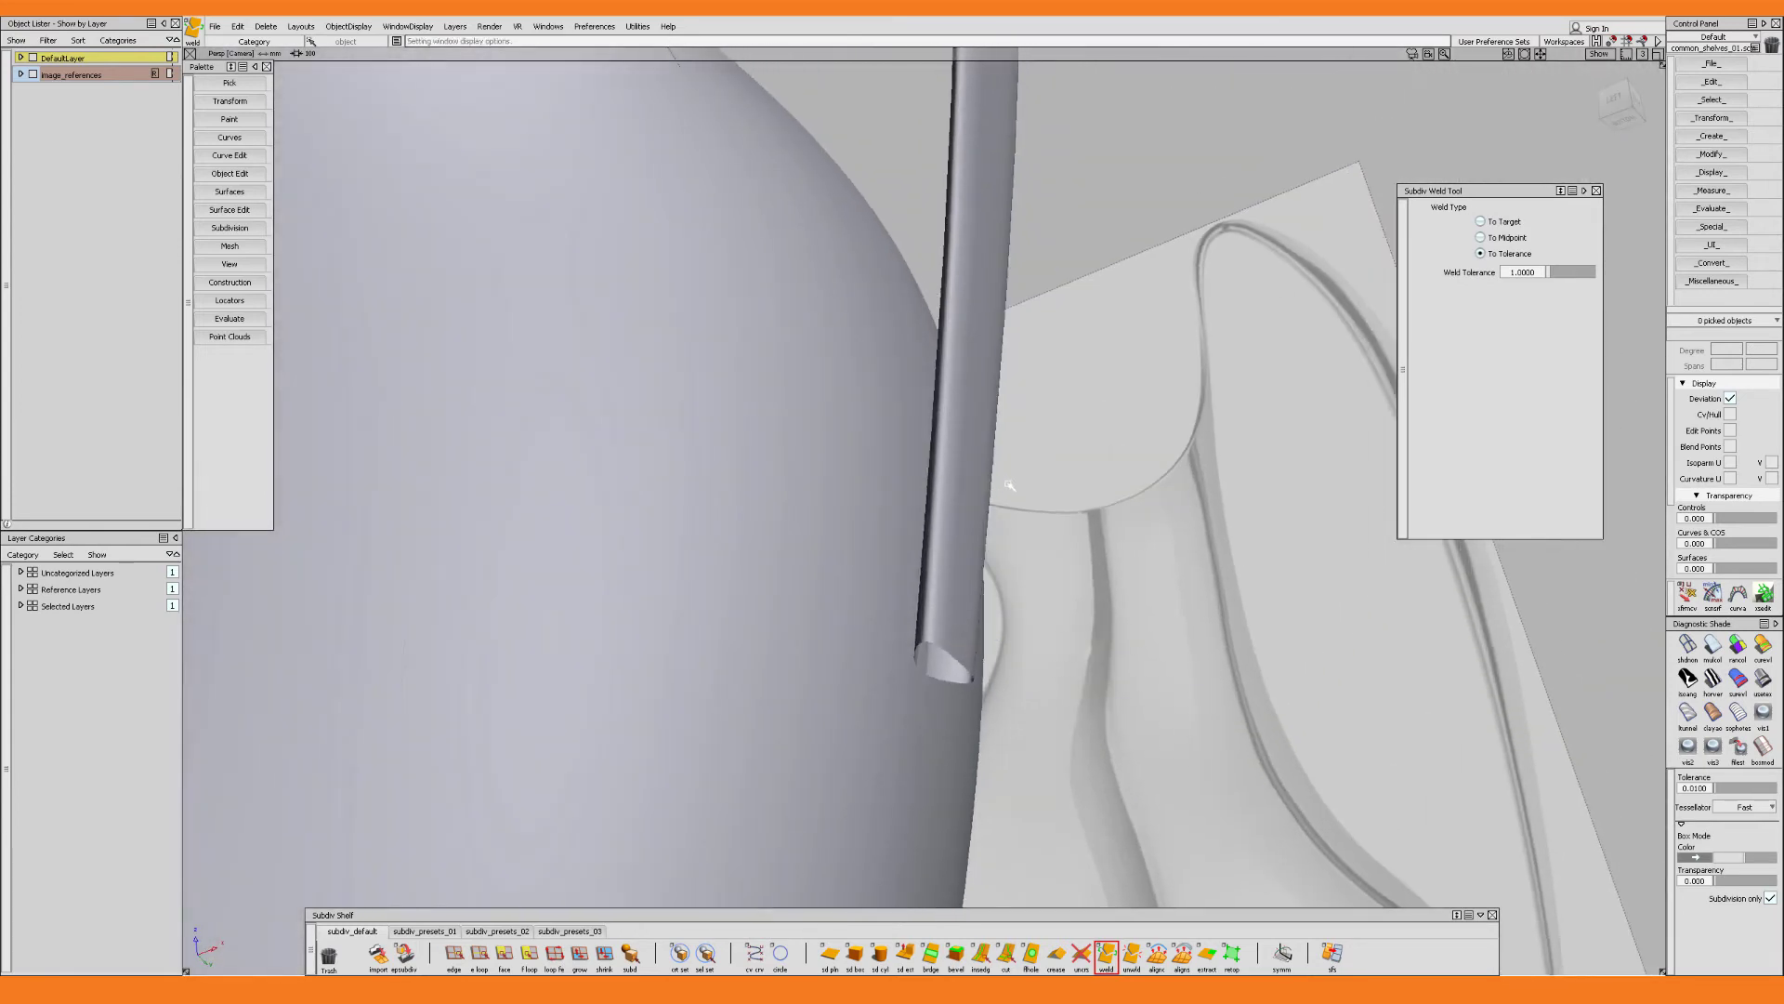
{"action": "scroll", "coordinate": [960, 637], "scroll_direction": "up", "scroll_amount": 5, "text": "alt+shift"}
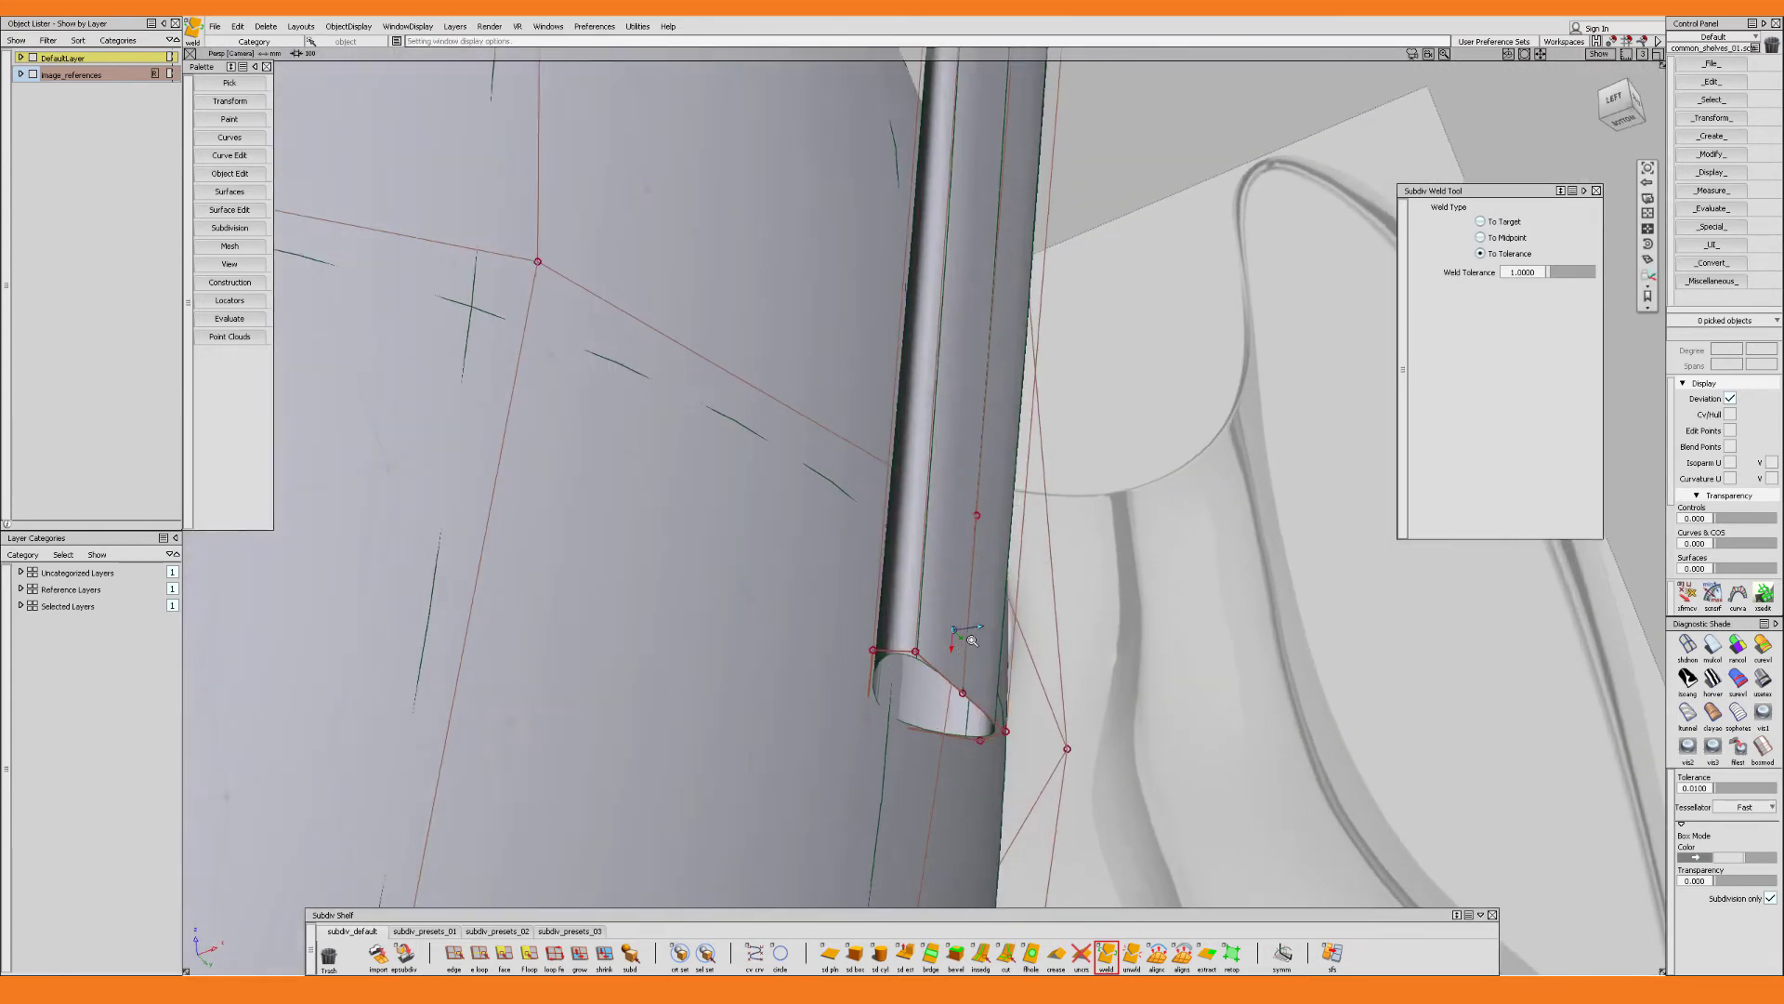
Pick the open edge loop at the handle's lower end and fill the hole with a single face
{"action": "middle_click_drag", "start_coordinate": [960, 641], "coordinate": [957, 591], "text": "alt+shift"}
{"action": "left_click_drag", "start_coordinate": [958, 590], "coordinate": [906, 562], "text": "ctrl+shift"}
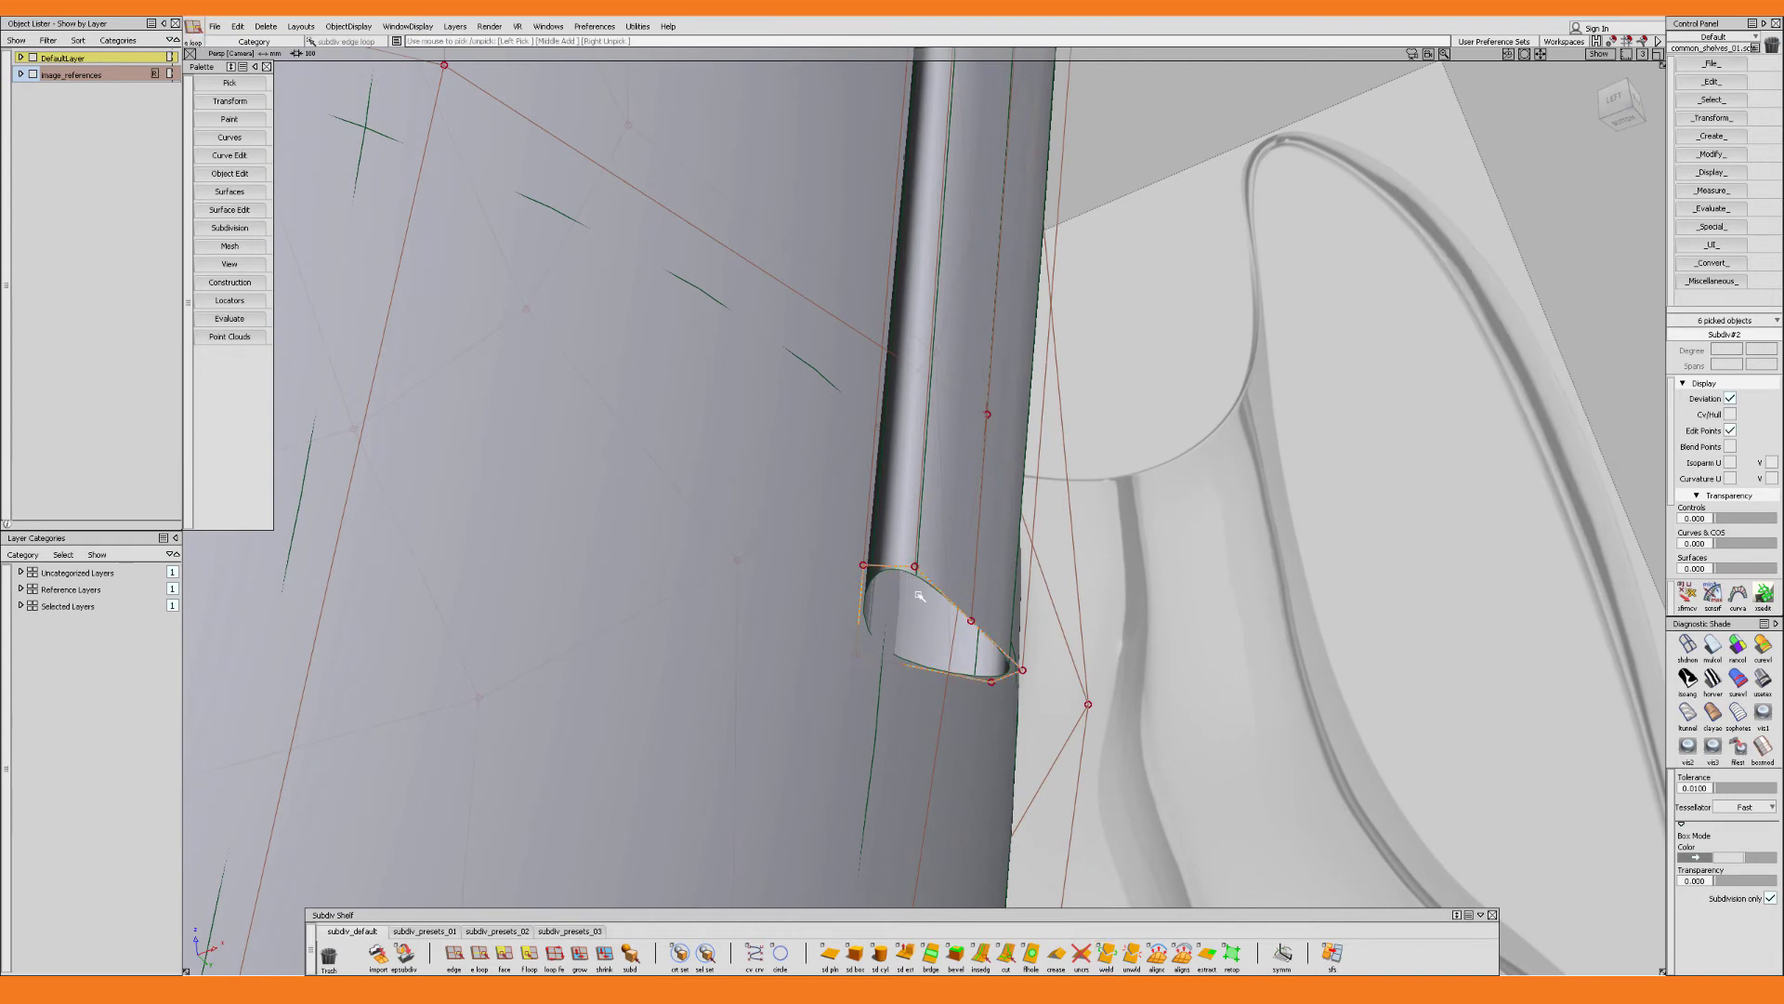
{"action": "left_click", "coordinate": [1032, 952]}
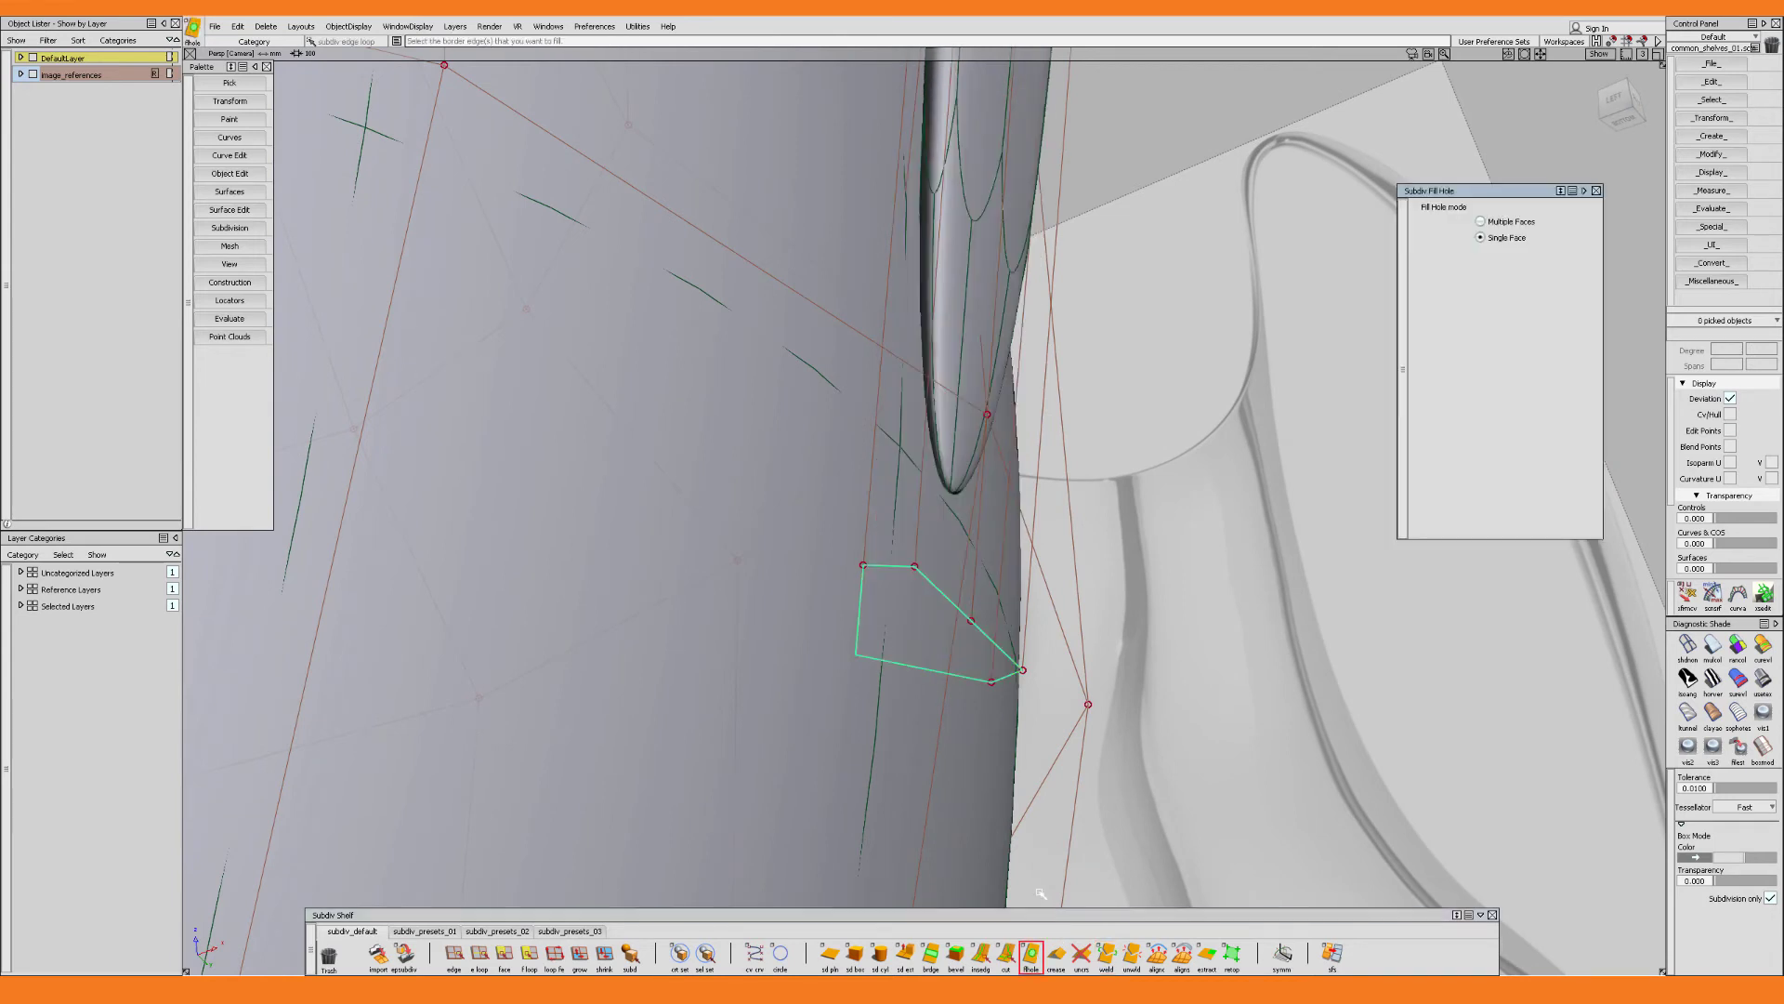
{"action": "left_click_drag", "start_coordinate": [972, 459], "coordinate": [749, 474], "text": "alt+shift"}
{"action": "mouse_move", "coordinate": [886, 553]}
{"action": "left_mouse_down", "text": "alt+shift"}
{"action": "mouse_move", "coordinate": [866, 591]}
{"action": "mouse_move", "coordinate": [891, 568]}
{"action": "left_mouse_up", "text": "alt+shift"}
Insert an edge loop around the handle just above its capped lower end to tighten the rounding
{"action": "left_click", "coordinate": [866, 589]}
{"action": "key", "text": "ctrl+z"}
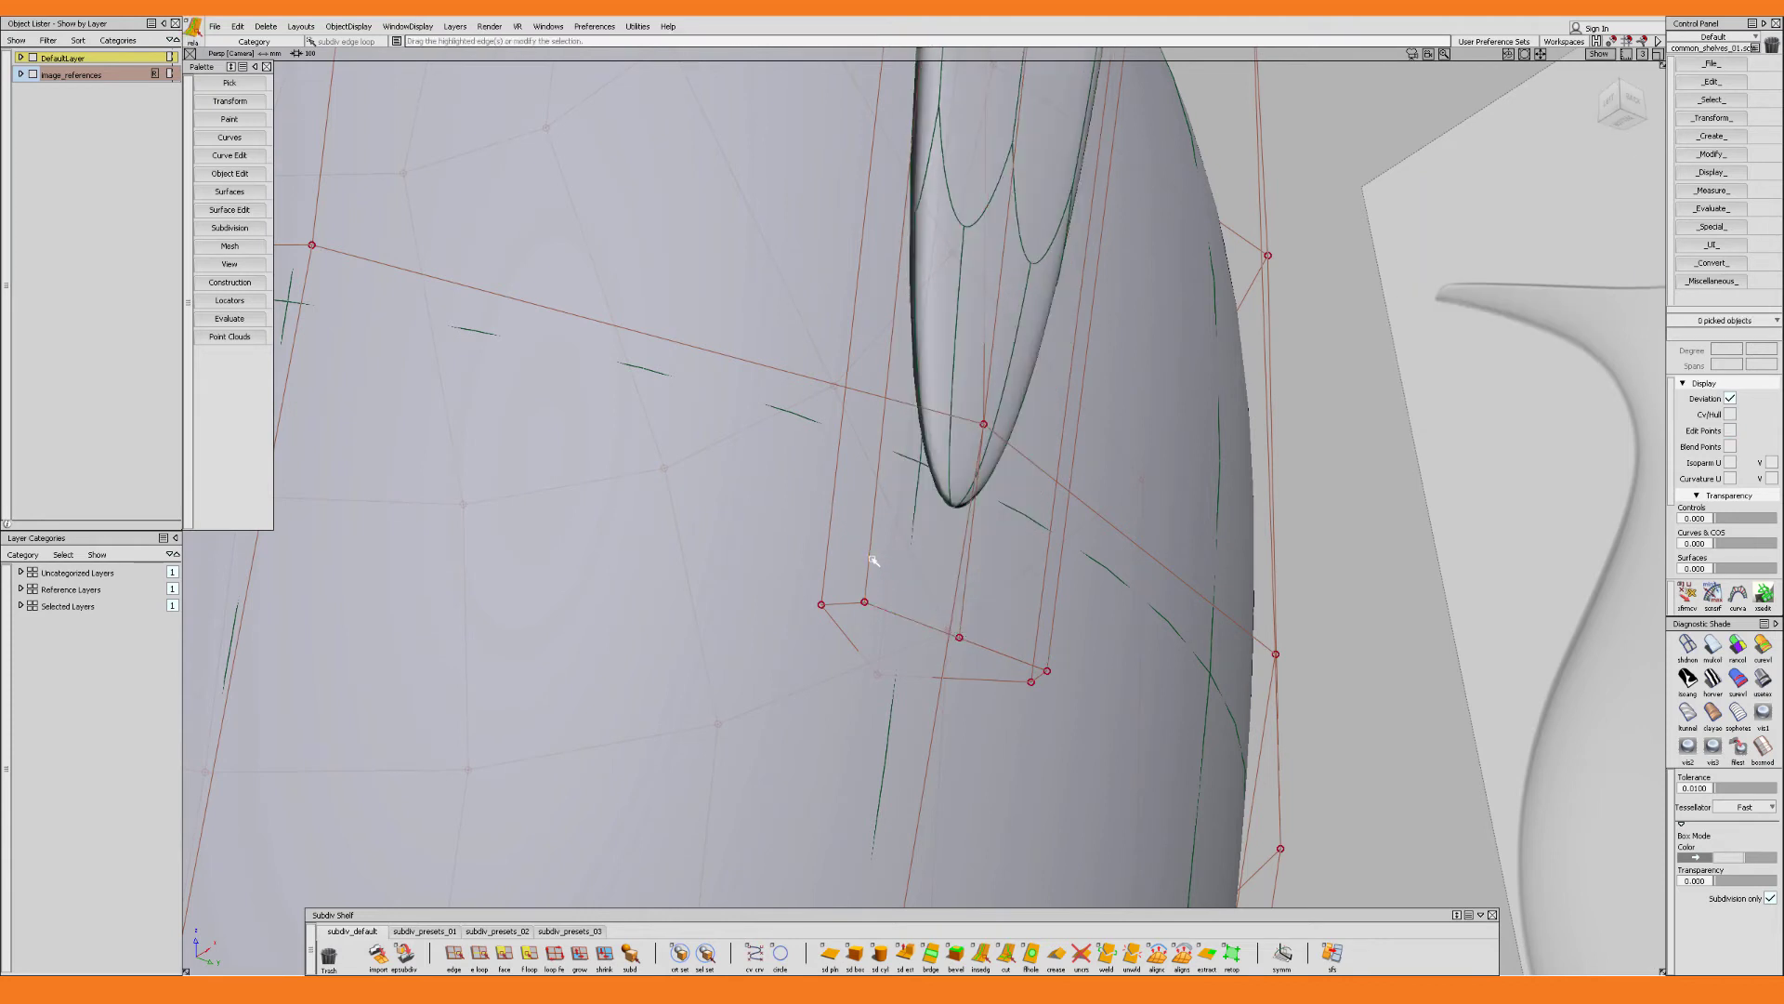
{"action": "left_click", "coordinate": [872, 559]}
{"action": "left_click_drag", "start_coordinate": [886, 567], "coordinate": [916, 517], "text": "alt+shift"}
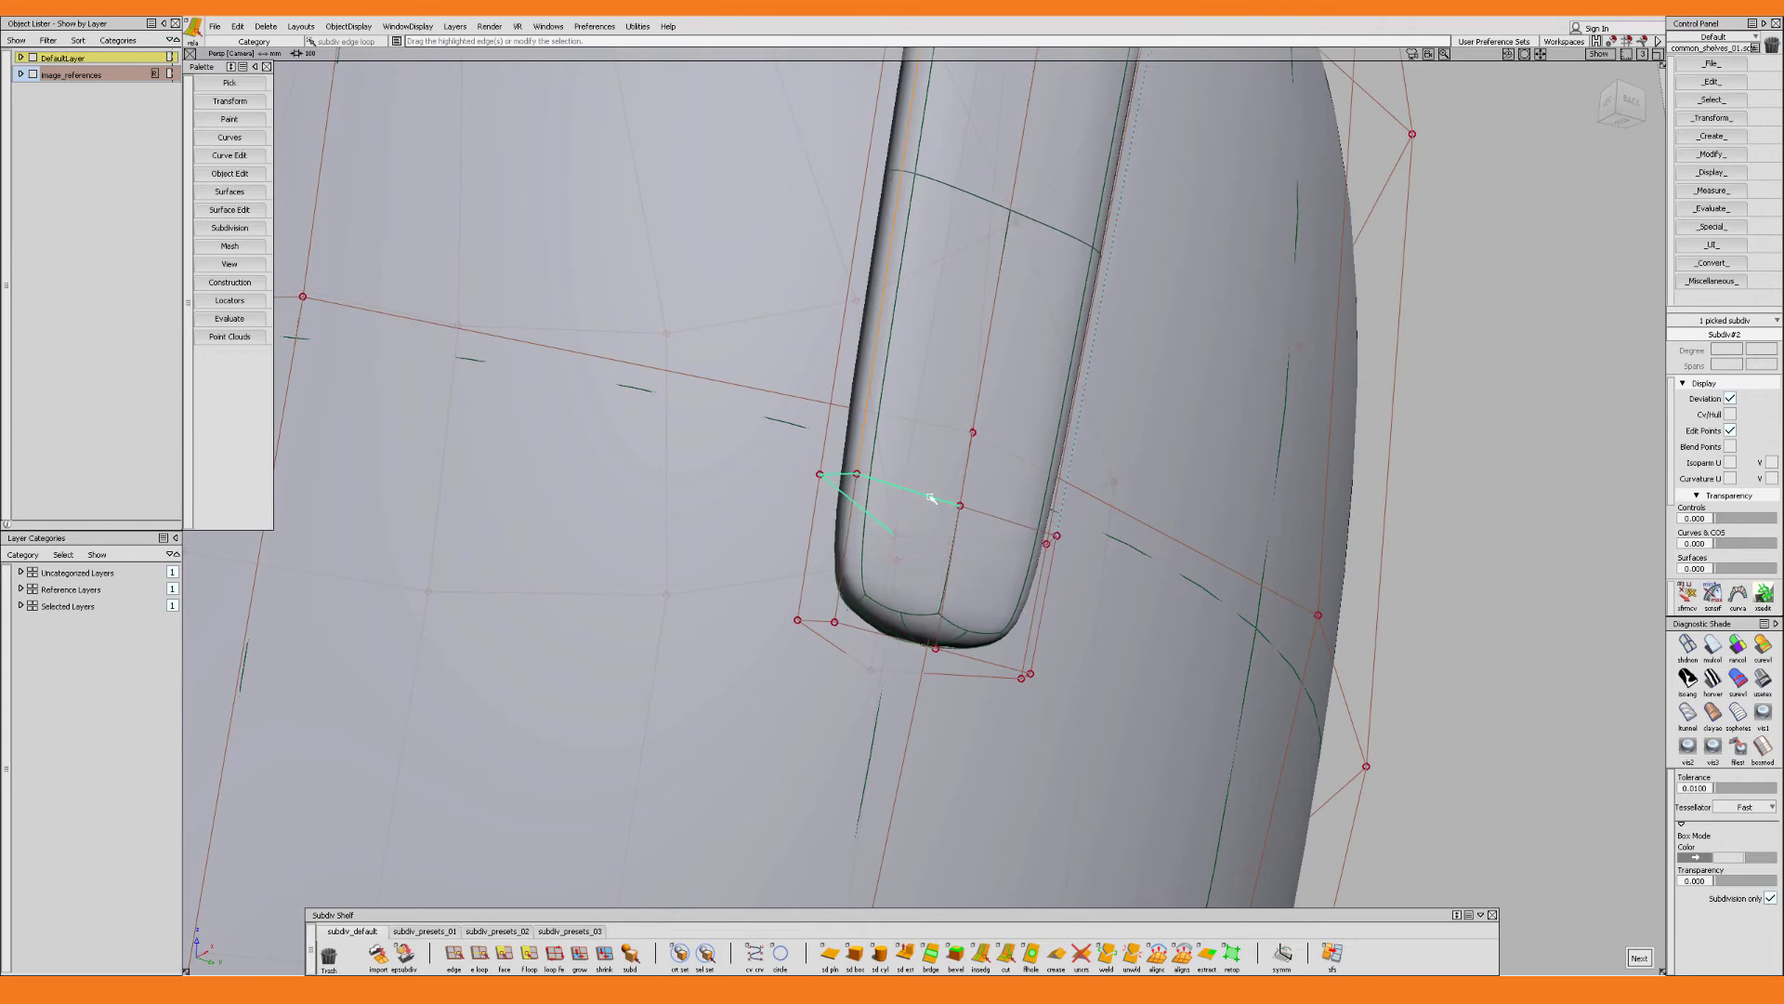
{"action": "left_click_drag", "start_coordinate": [892, 614], "coordinate": [953, 613], "text": "alt+shift"}
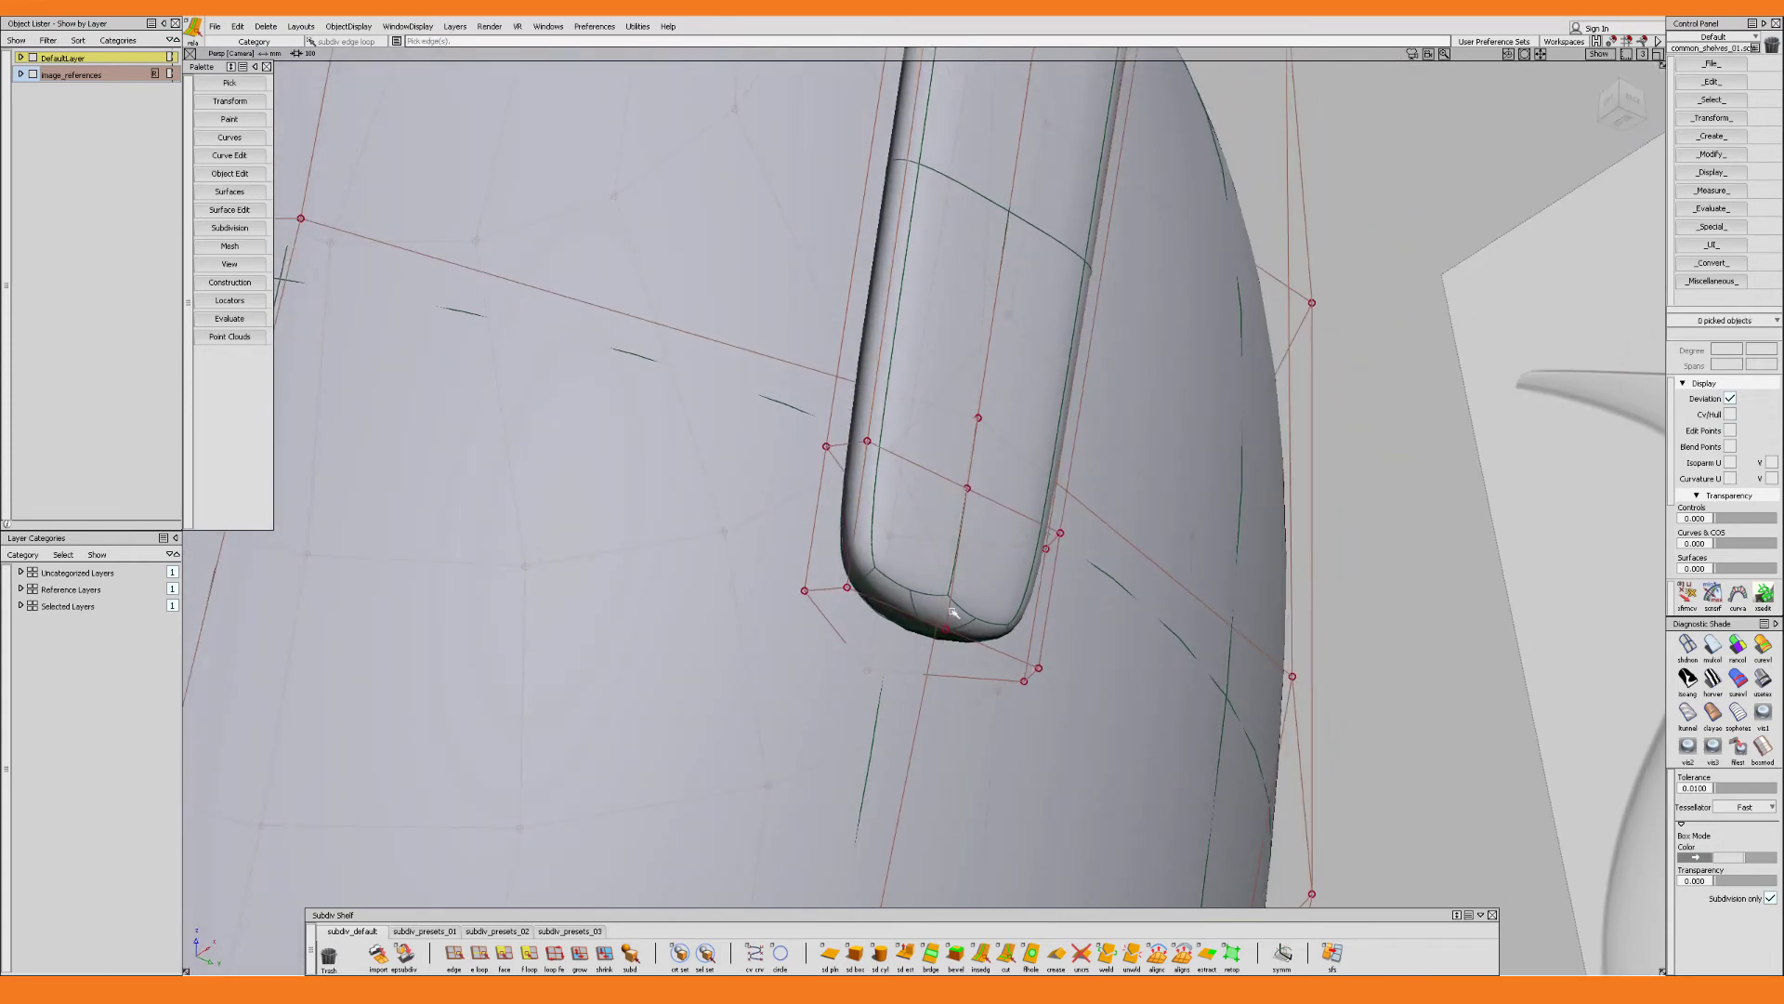
Split the handle's end face along its centre line with the Multicut tool, using the Both pick type
{"action": "left_click", "coordinate": [1006, 950]}
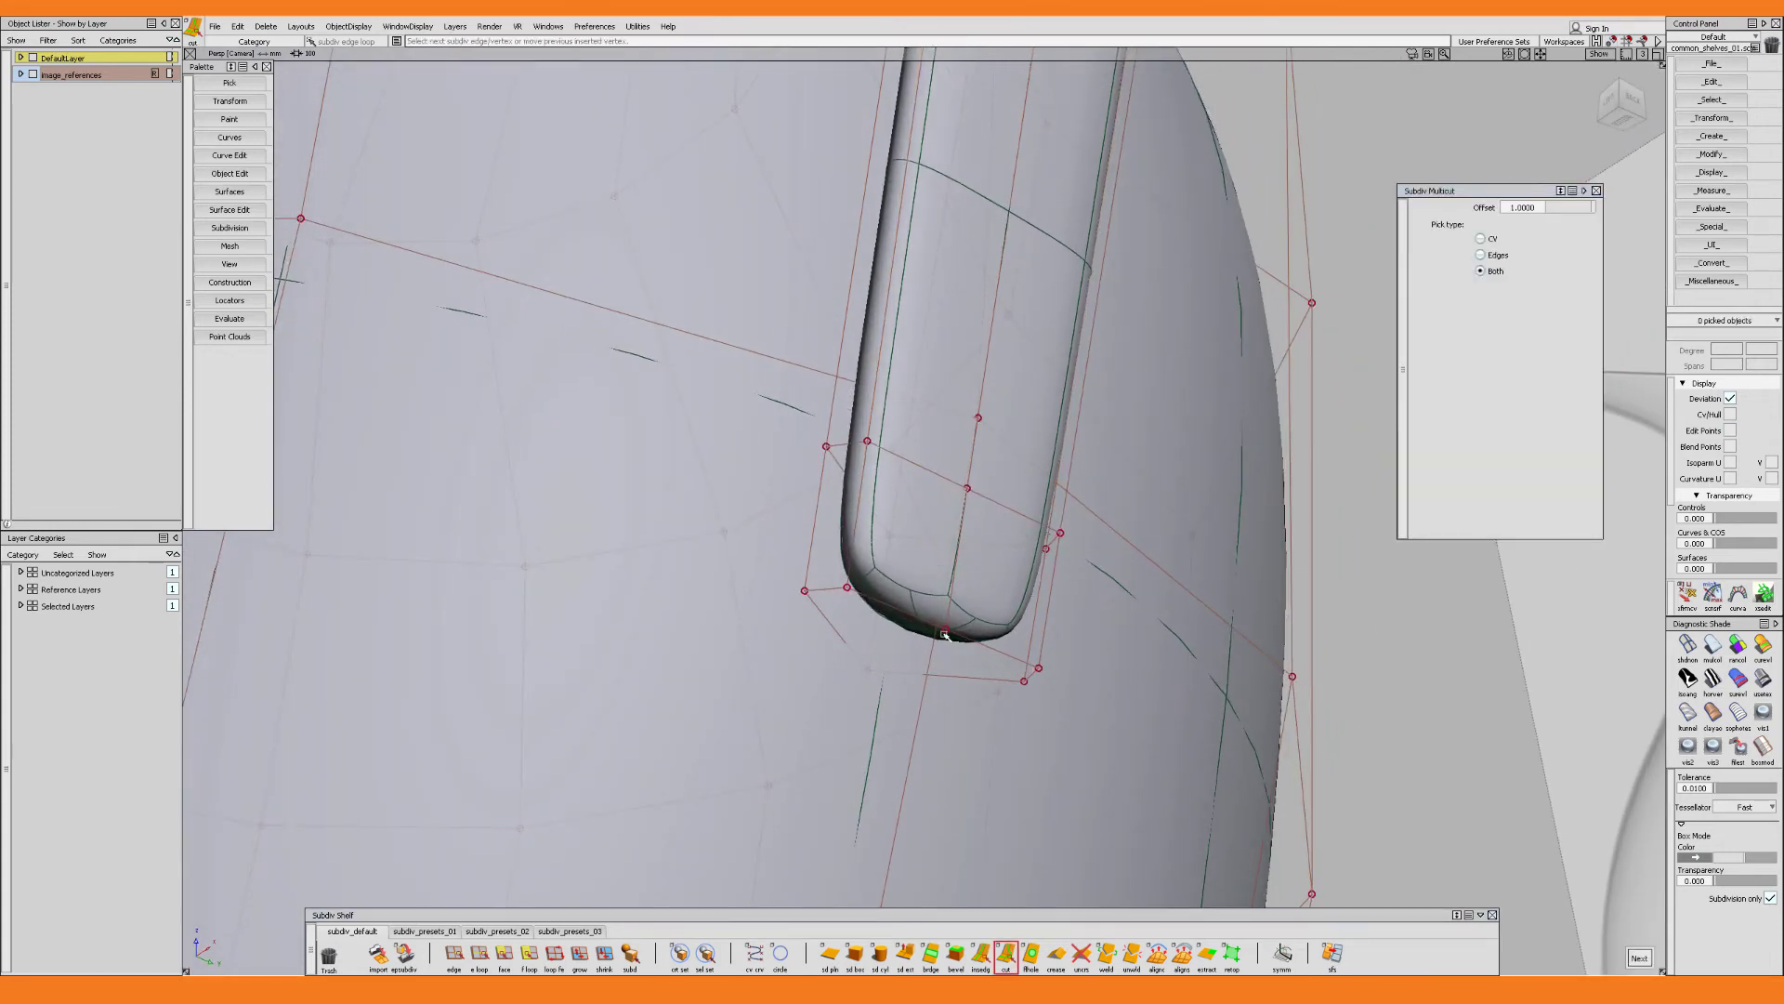
{"action": "left_click_drag", "start_coordinate": [962, 656], "coordinate": [868, 624], "text": "ctrl+shift"}
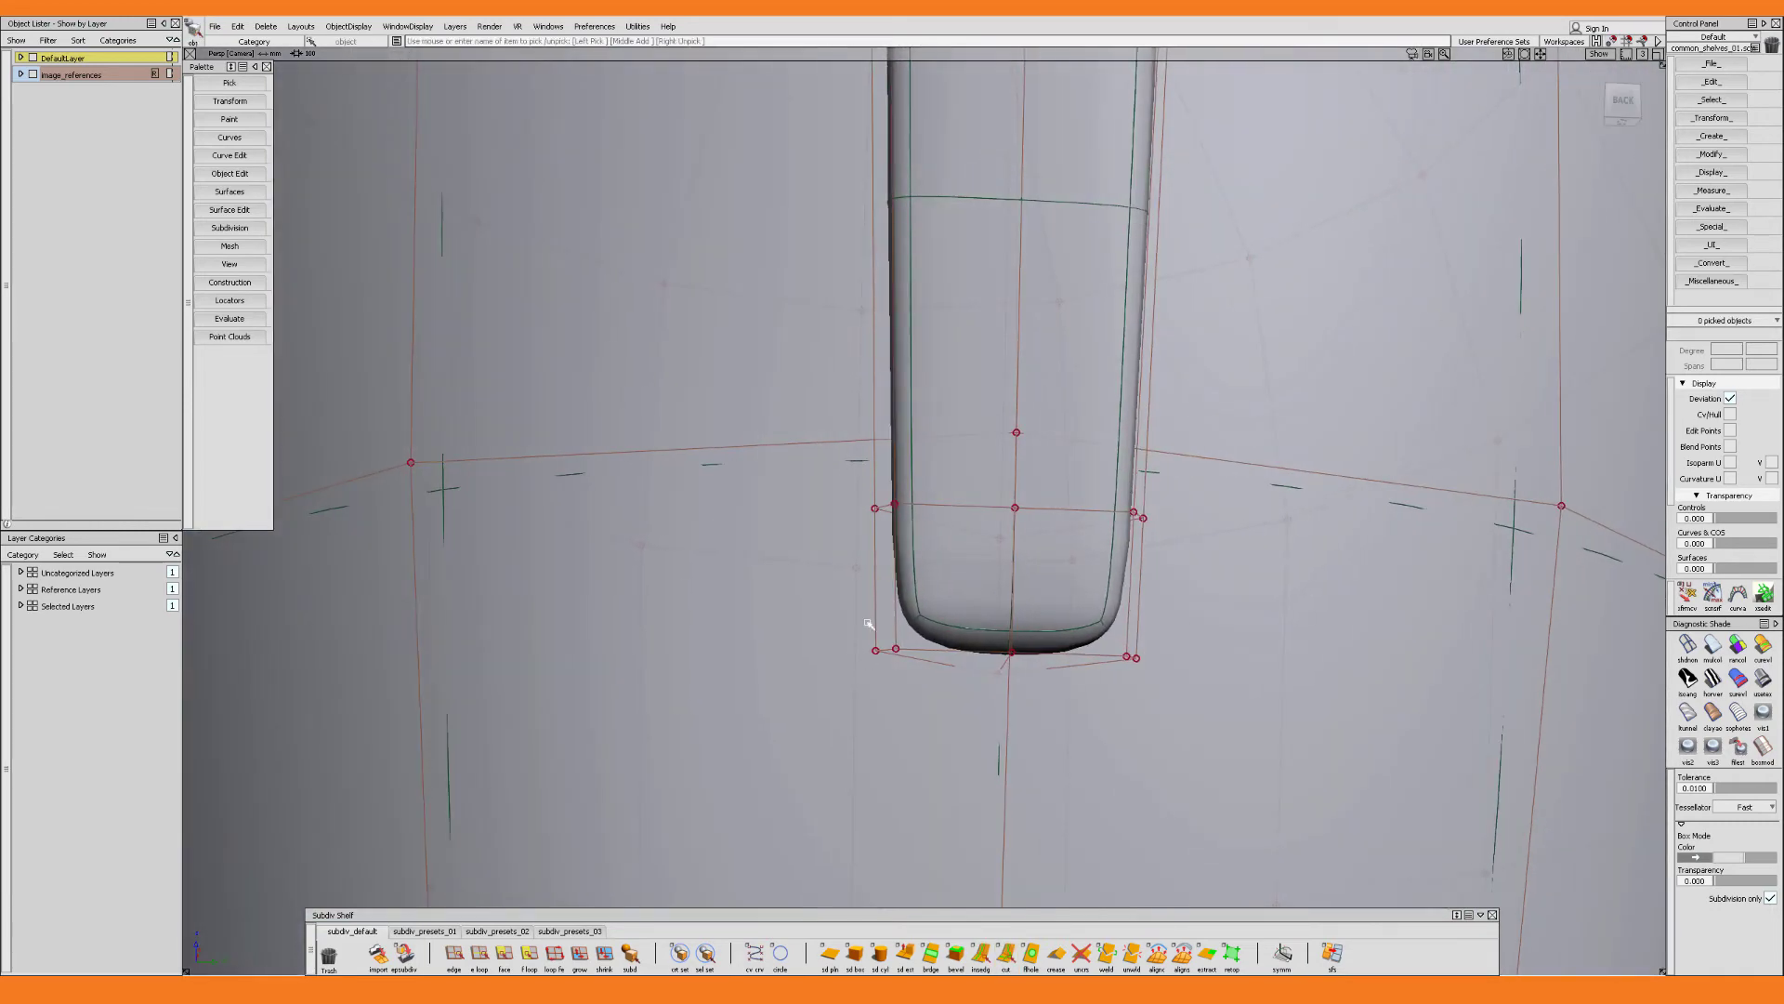
{"action": "left_click_drag", "start_coordinate": [954, 667], "coordinate": [1089, 546], "text": "alt+shift"}
{"action": "right_click_drag", "start_coordinate": [1090, 546], "coordinate": [921, 411], "text": "alt+shift"}
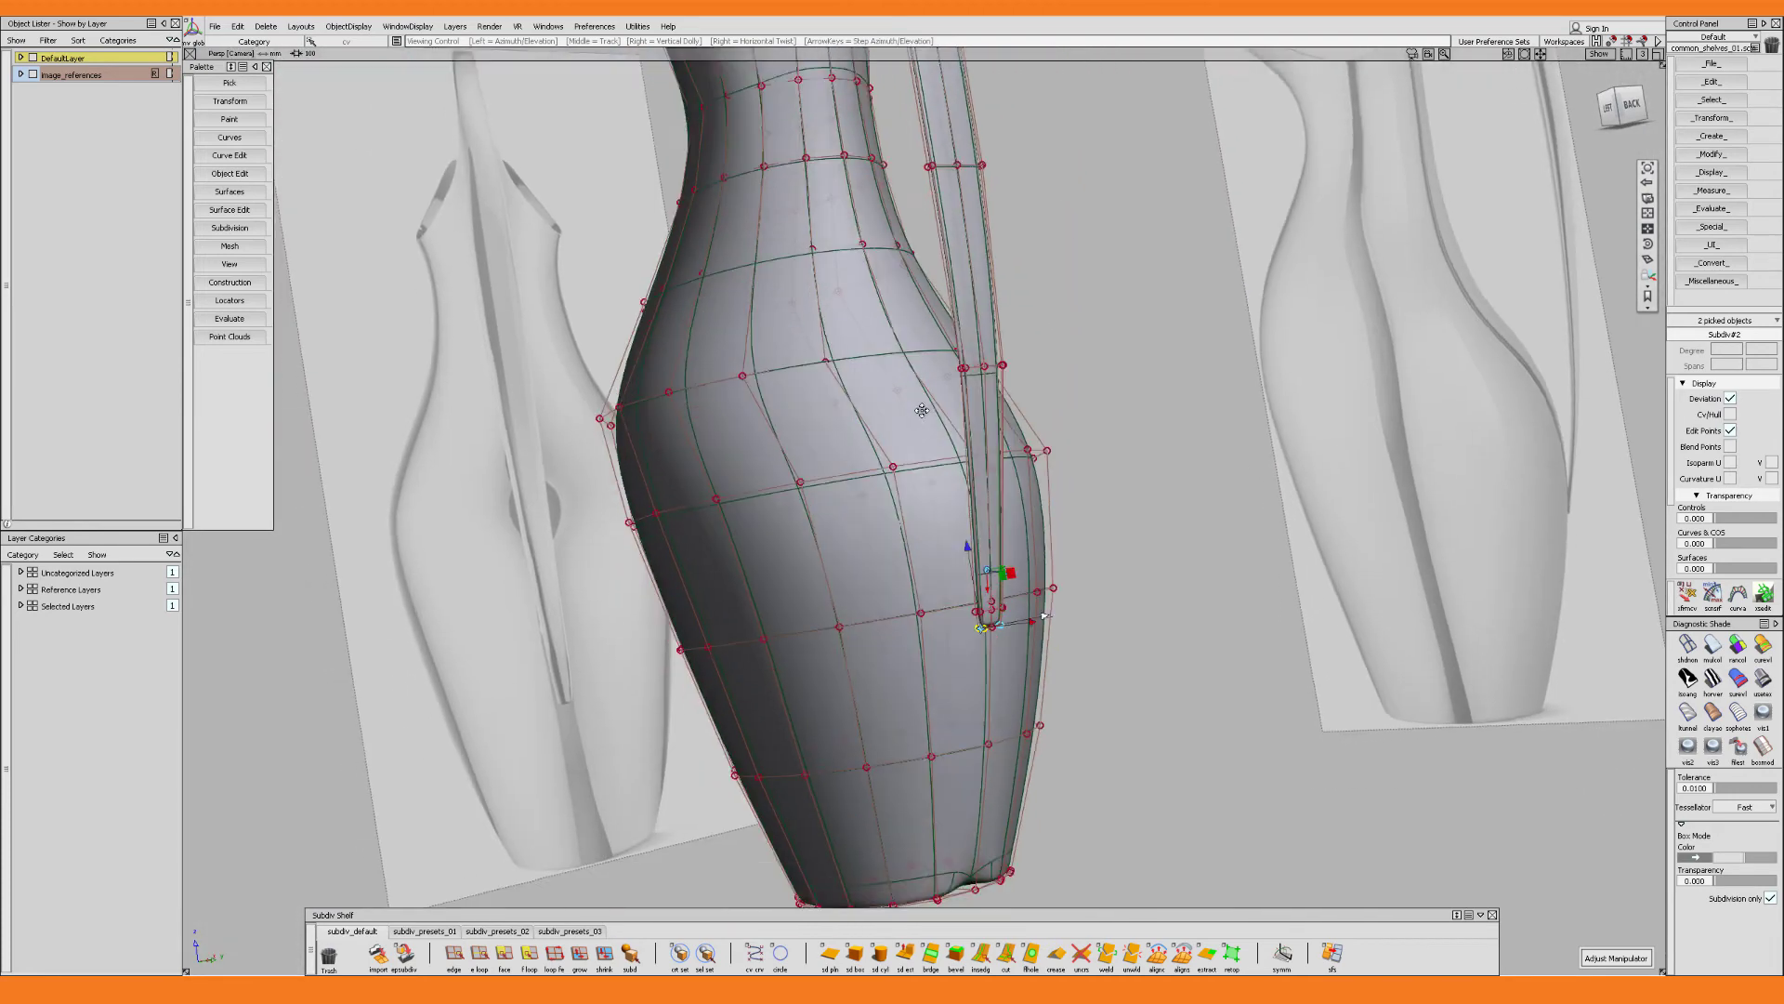
Hide the model lines and examine the pitcher's body, handle and spout from several angles
{"action": "middle_click_drag", "start_coordinate": [922, 411], "coordinate": [900, 327], "text": "alt+shift"}
{"action": "left_click_drag", "start_coordinate": [900, 327], "coordinate": [923, 414], "text": "alt+shift"}
{"action": "right_click_drag", "start_coordinate": [1064, 548], "coordinate": [996, 505], "text": "alt+shift"}
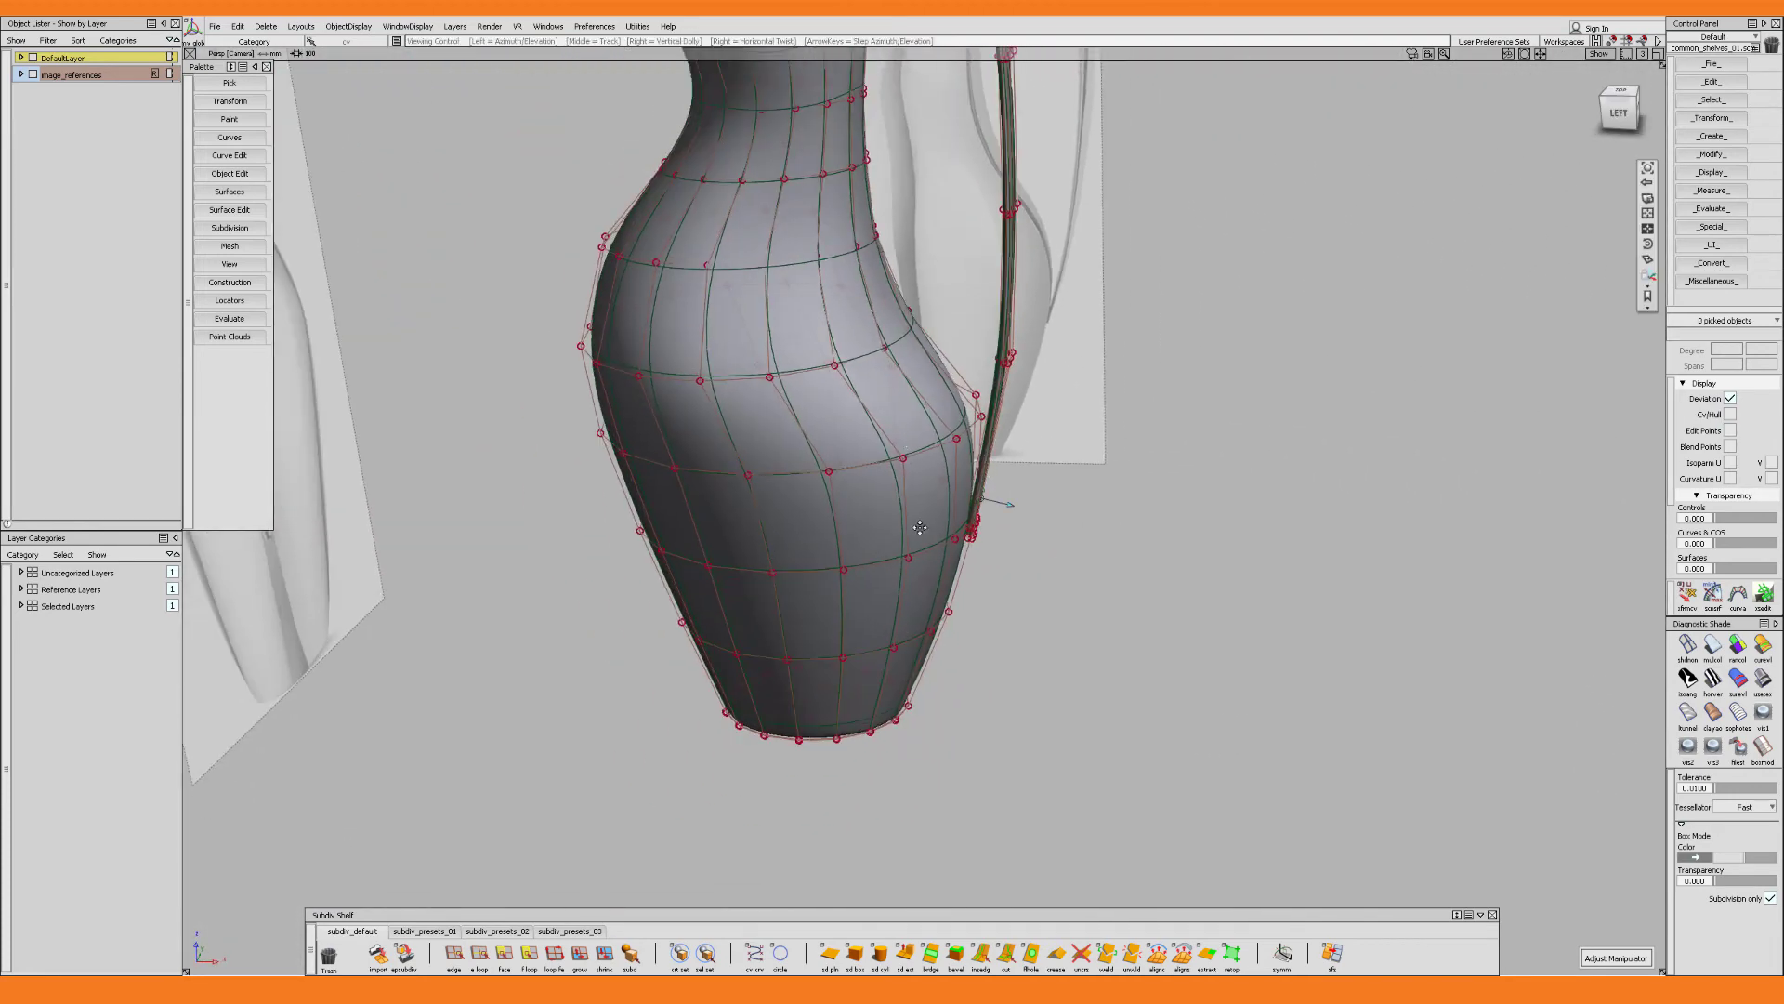
{"action": "middle_click_drag", "start_coordinate": [996, 506], "coordinate": [1044, 728], "text": "alt+shift"}
{"action": "left_click_drag", "start_coordinate": [1043, 728], "coordinate": [1032, 751], "text": "alt+shift"}
{"action": "right_click_drag", "start_coordinate": [898, 566], "coordinate": [793, 379], "text": "ctrl+shift"}
{"action": "middle_click_drag", "start_coordinate": [794, 379], "coordinate": [871, 515], "text": "alt+shift"}
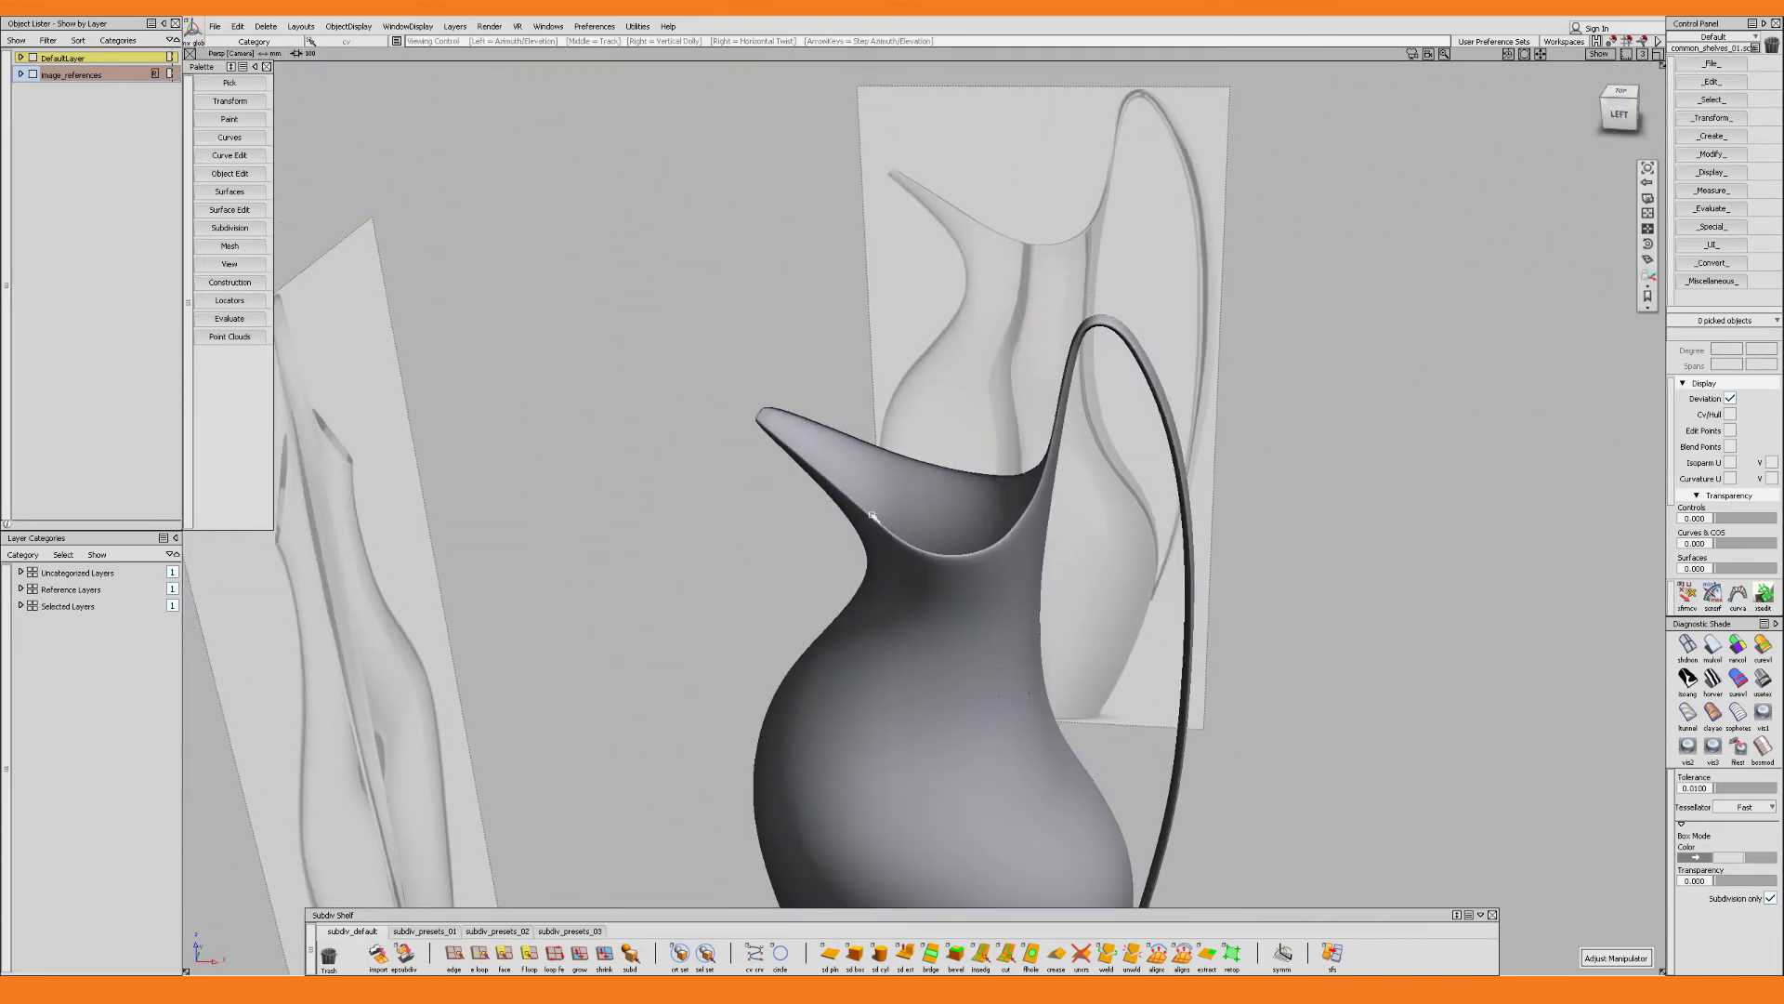
{"action": "right_click_drag", "start_coordinate": [823, 483], "coordinate": [936, 494], "text": "alt+shift"}
{"action": "left_click_drag", "start_coordinate": [936, 493], "coordinate": [908, 462], "text": "alt+shift"}
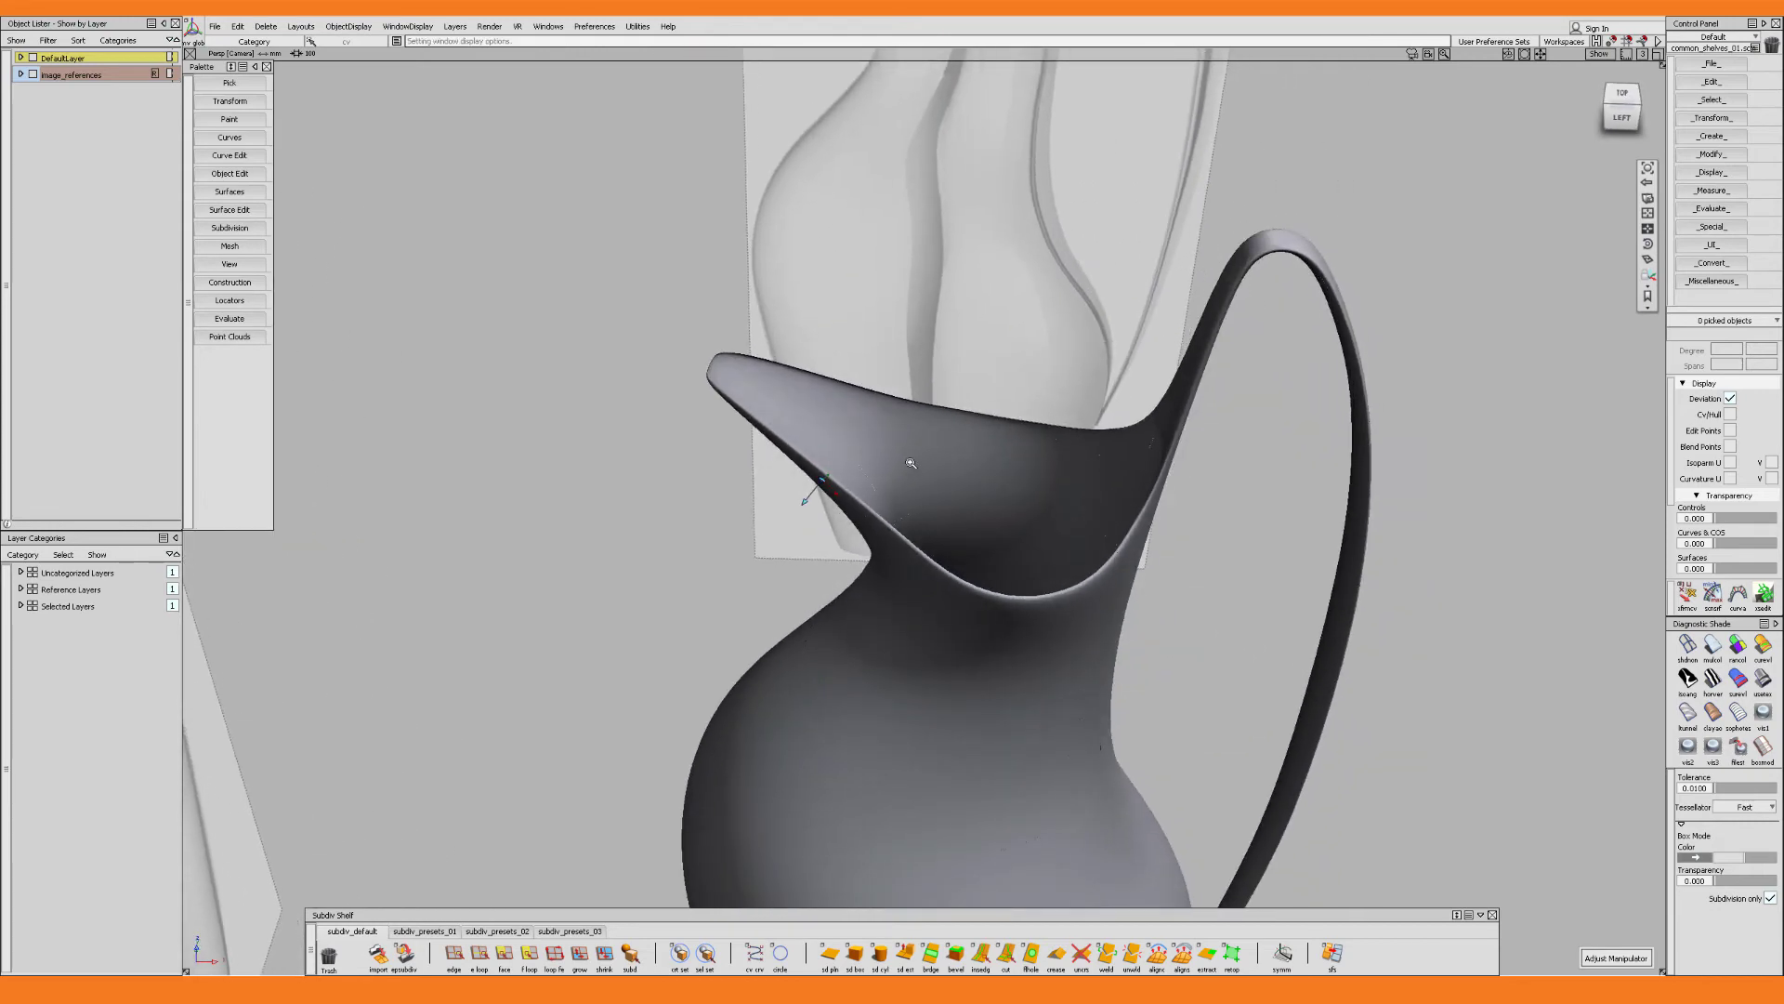
{"action": "right_click_drag", "start_coordinate": [908, 462], "coordinate": [941, 472], "text": "alt+shift"}
{"action": "left_click_drag", "start_coordinate": [940, 473], "coordinate": [827, 492], "text": "alt+shift"}
Show the model lines again and compare the spout tip with the side reference image in the left view
{"action": "right_click_drag", "start_coordinate": [825, 492], "coordinate": [764, 398], "text": "ctrl+shift"}
{"action": "left_click_drag", "start_coordinate": [768, 428], "coordinate": [809, 450], "text": "alt+shift"}
{"action": "right_click_drag", "start_coordinate": [809, 450], "coordinate": [789, 402], "text": "alt+shift"}
{"action": "left_click_drag", "start_coordinate": [789, 402], "coordinate": [696, 528], "text": "alt+shift"}
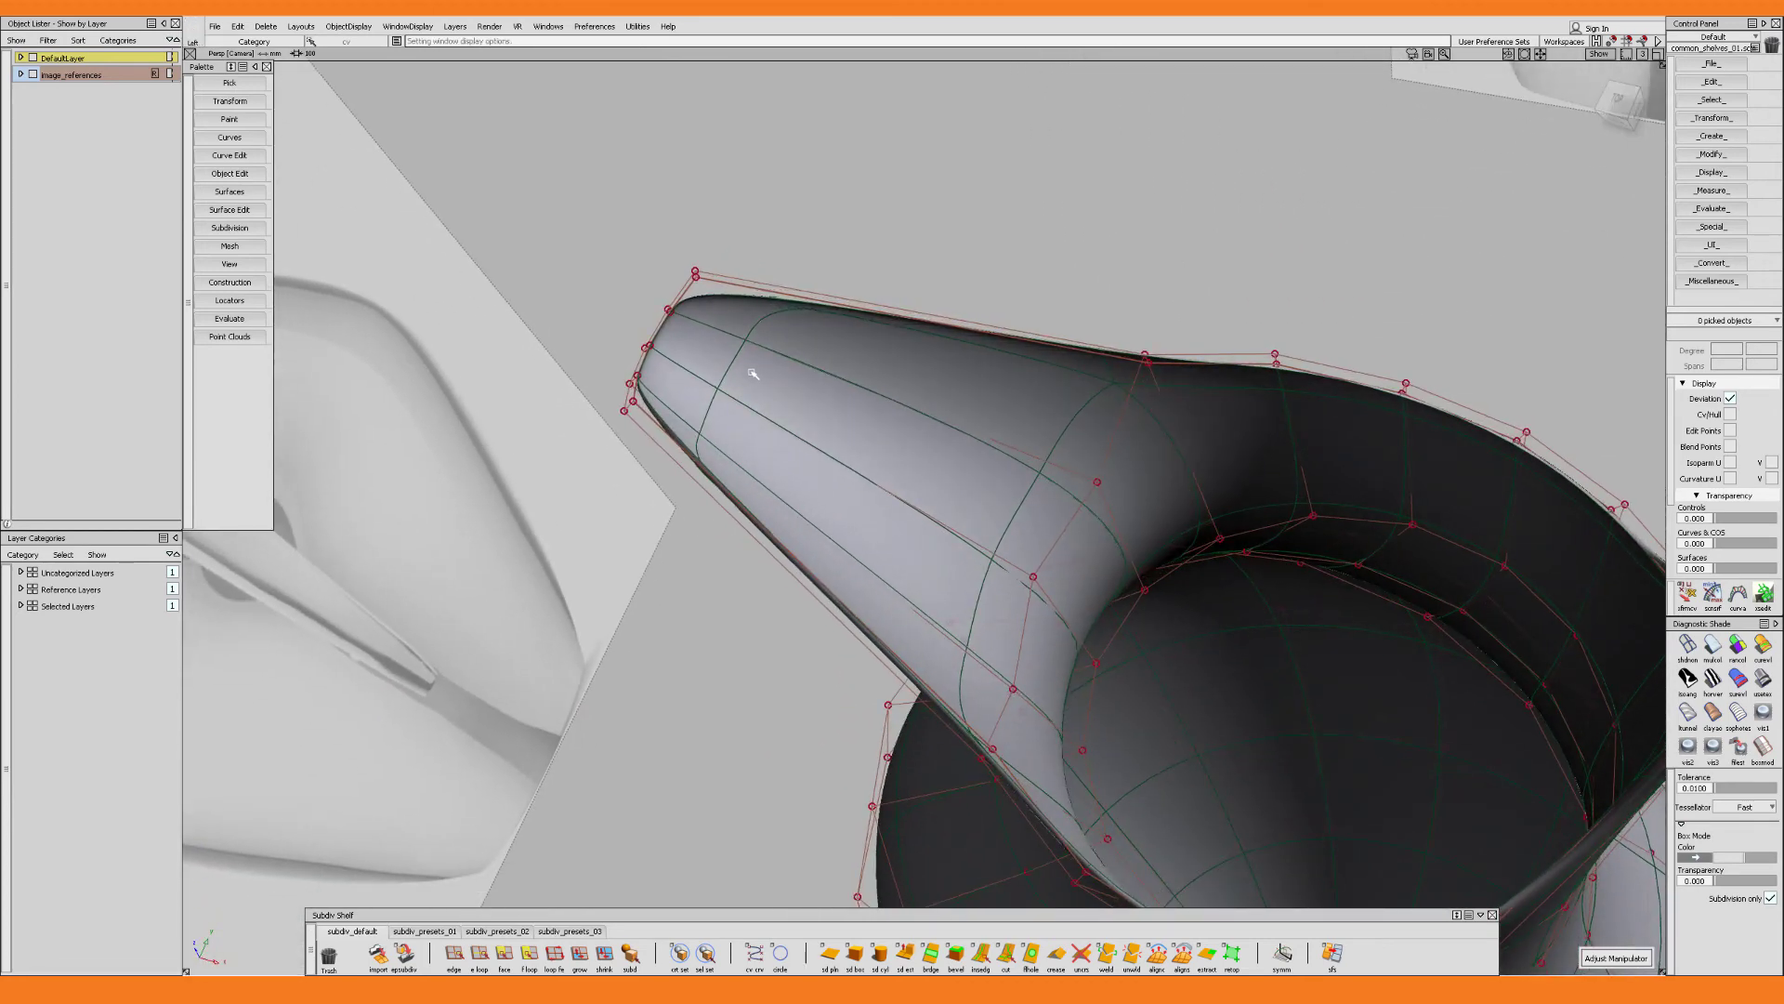
{"action": "key", "text": "F6"}
{"action": "middle_click_drag", "start_coordinate": [880, 303], "coordinate": [861, 354], "text": "alt+shift"}
{"action": "key", "text": "5"}
{"action": "middle_click_drag", "start_coordinate": [896, 526], "coordinate": [855, 506], "text": "alt+shift"}
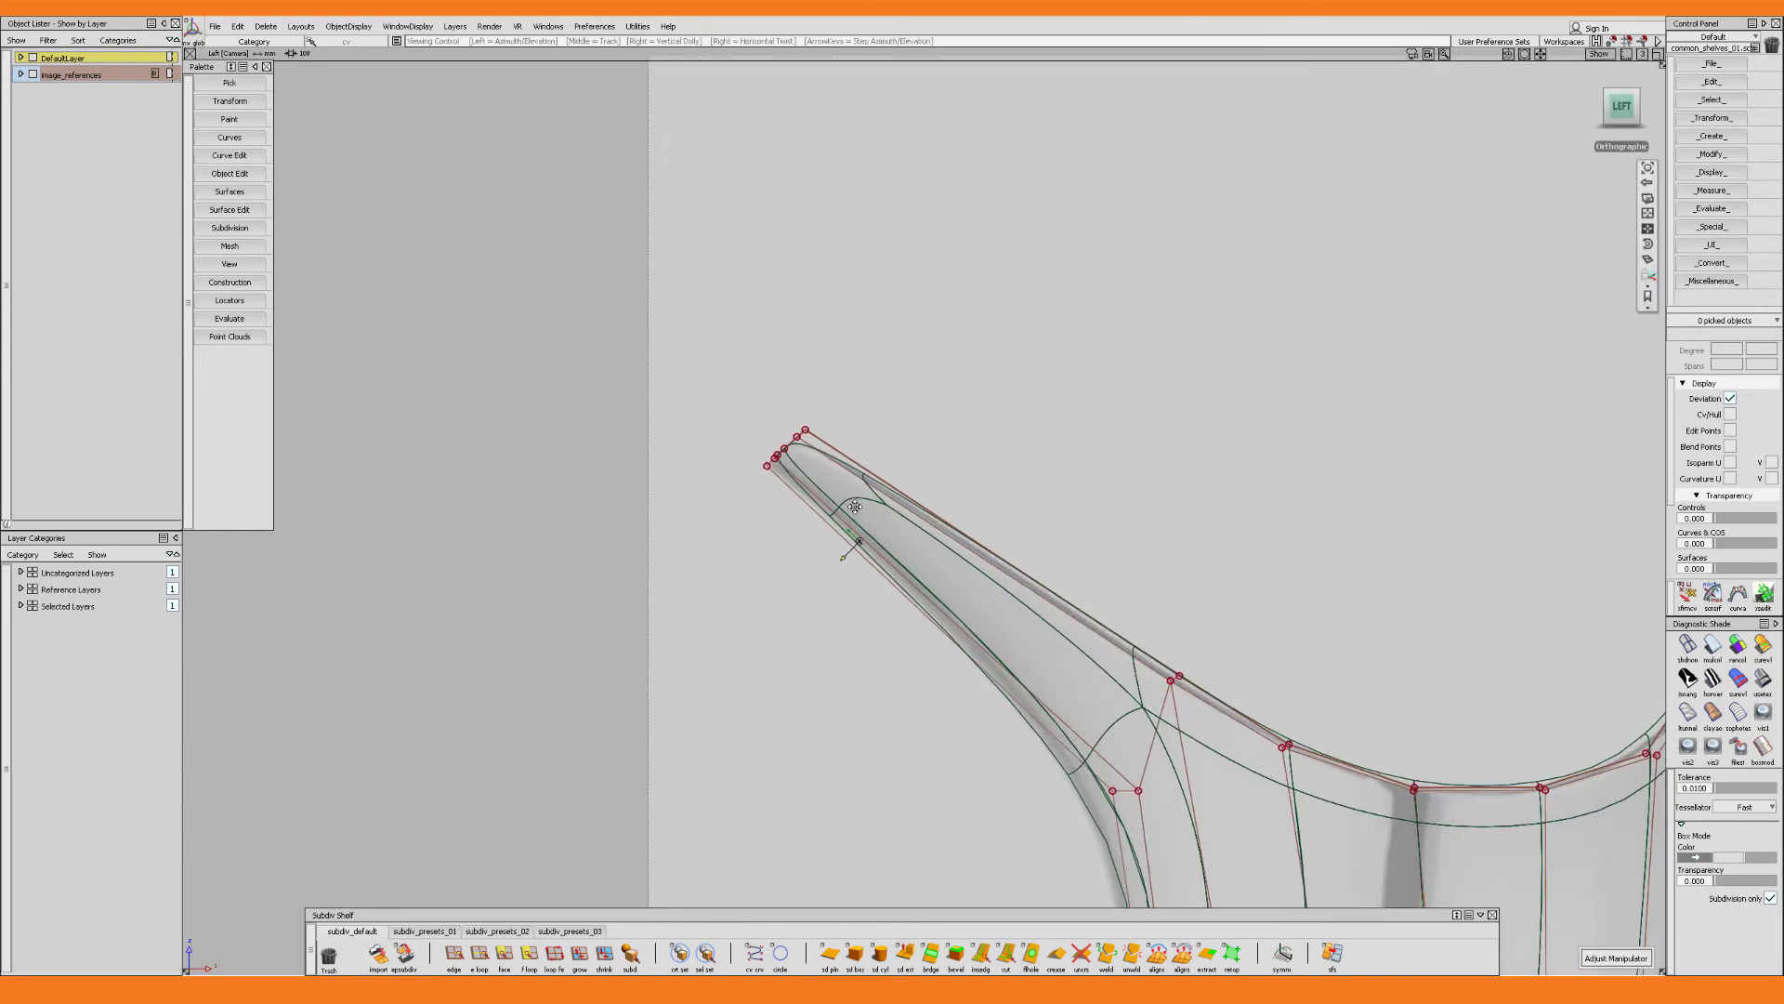
{"action": "key", "text": "q"}
{"action": "left_click_drag", "start_coordinate": [785, 565], "coordinate": [898, 414]}
{"action": "left_click", "coordinate": [899, 414]}
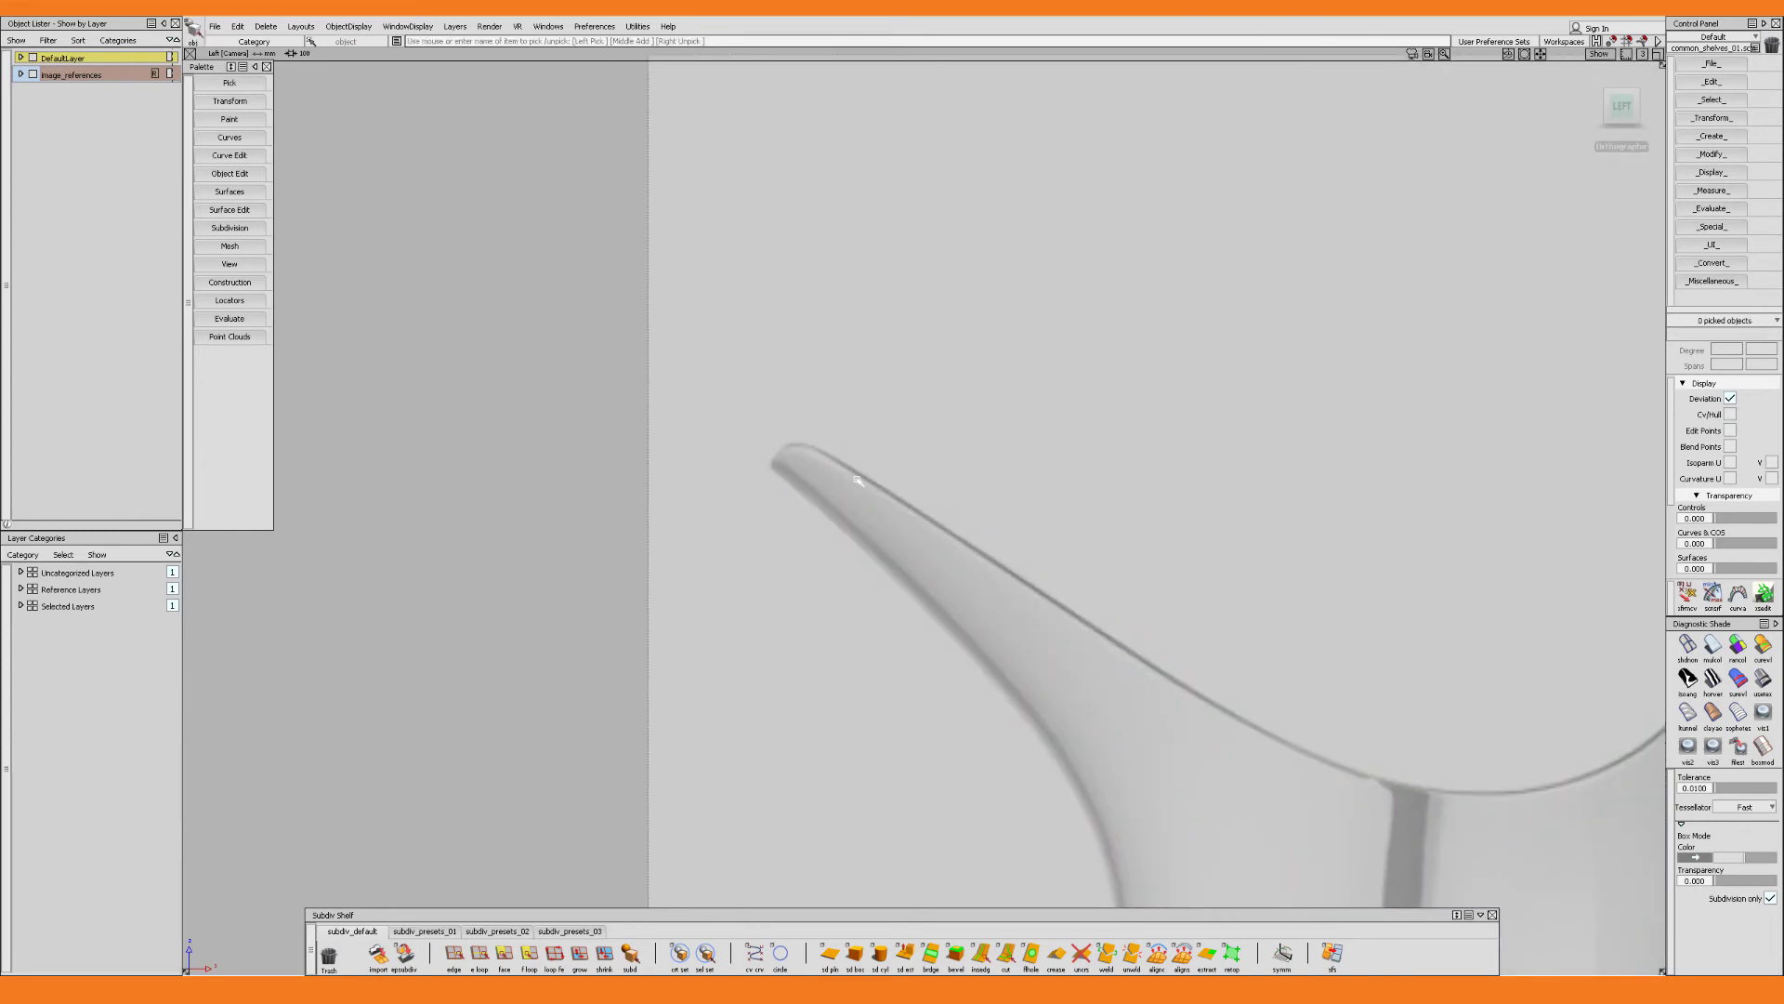
{"action": "key", "text": "alt+v"}
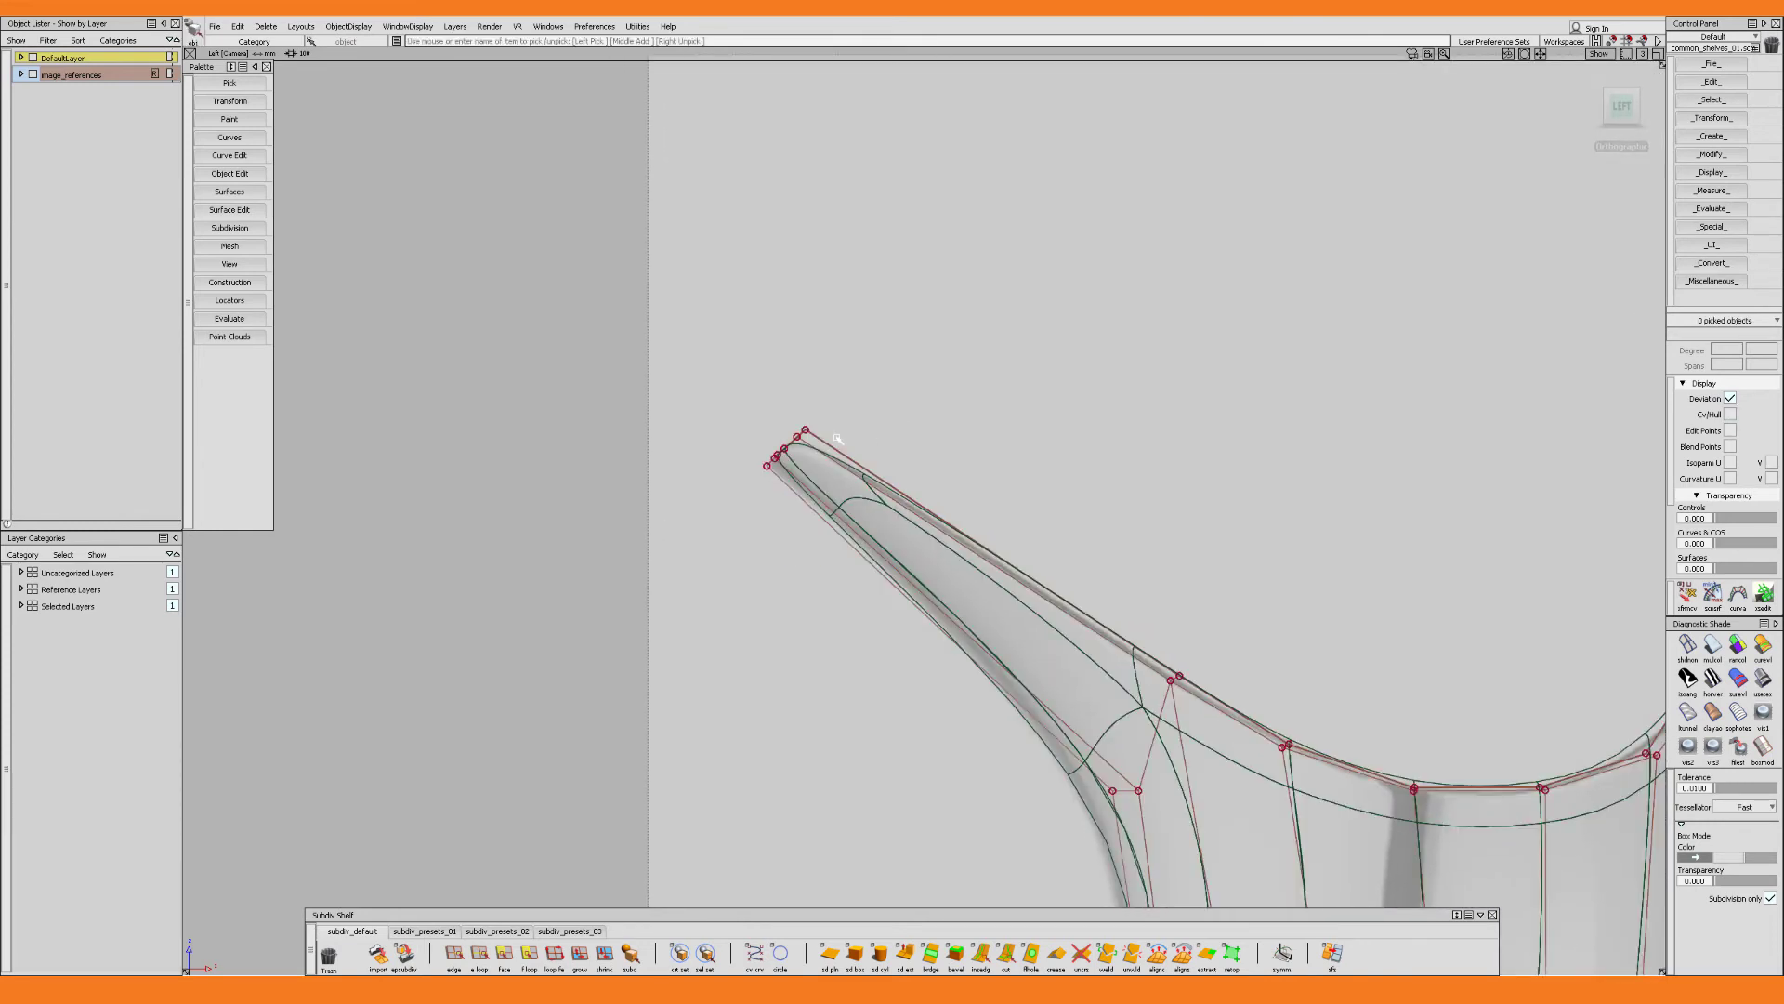
{"action": "mouse_move", "coordinate": [849, 544]}
{"action": "left_mouse_down", "text": "alt+shift"}
{"action": "mouse_move", "coordinate": [570, 622]}
{"action": "mouse_move", "coordinate": [683, 585]}
{"action": "left_mouse_up", "text": "alt+shift"}
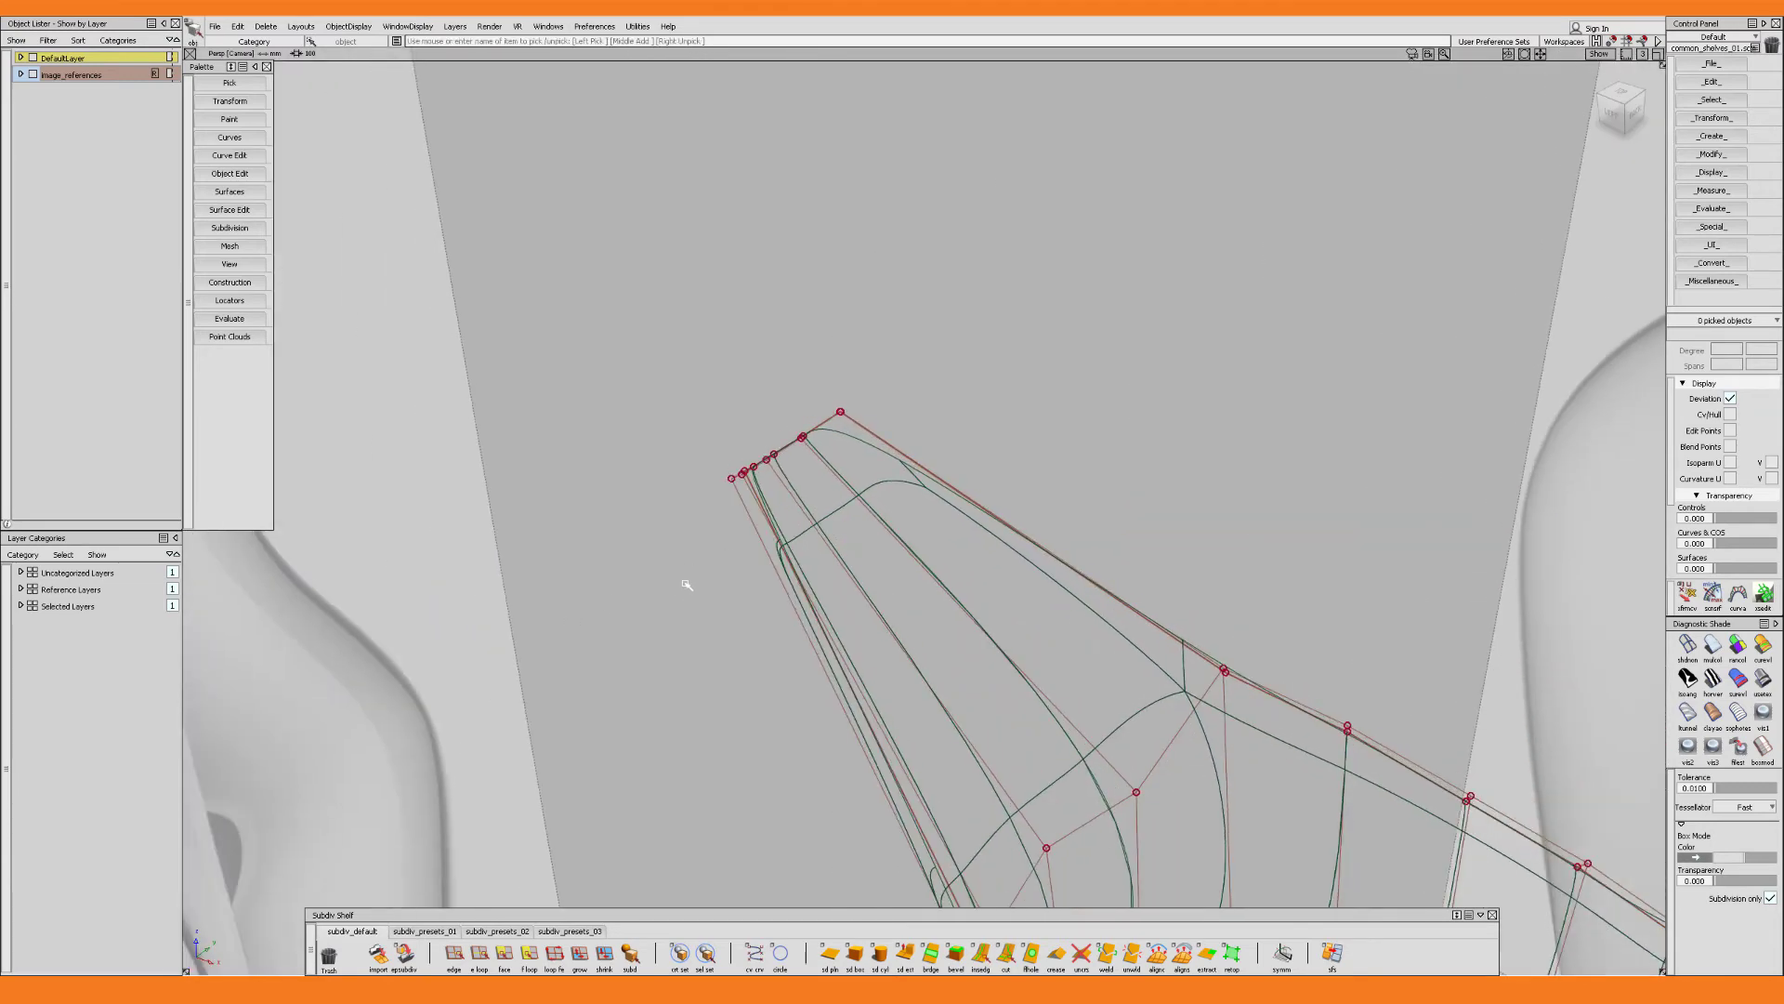
Slide the corner vertices of the spout tip along their edges to round the tip
{"action": "key", "text": "1"}
{"action": "left_click_drag", "start_coordinate": [825, 501], "coordinate": [751, 556], "text": "alt+shift"}
{"action": "key", "text": "i"}
{"action": "left_click", "coordinate": [722, 515]}
{"action": "key", "text": "c"}
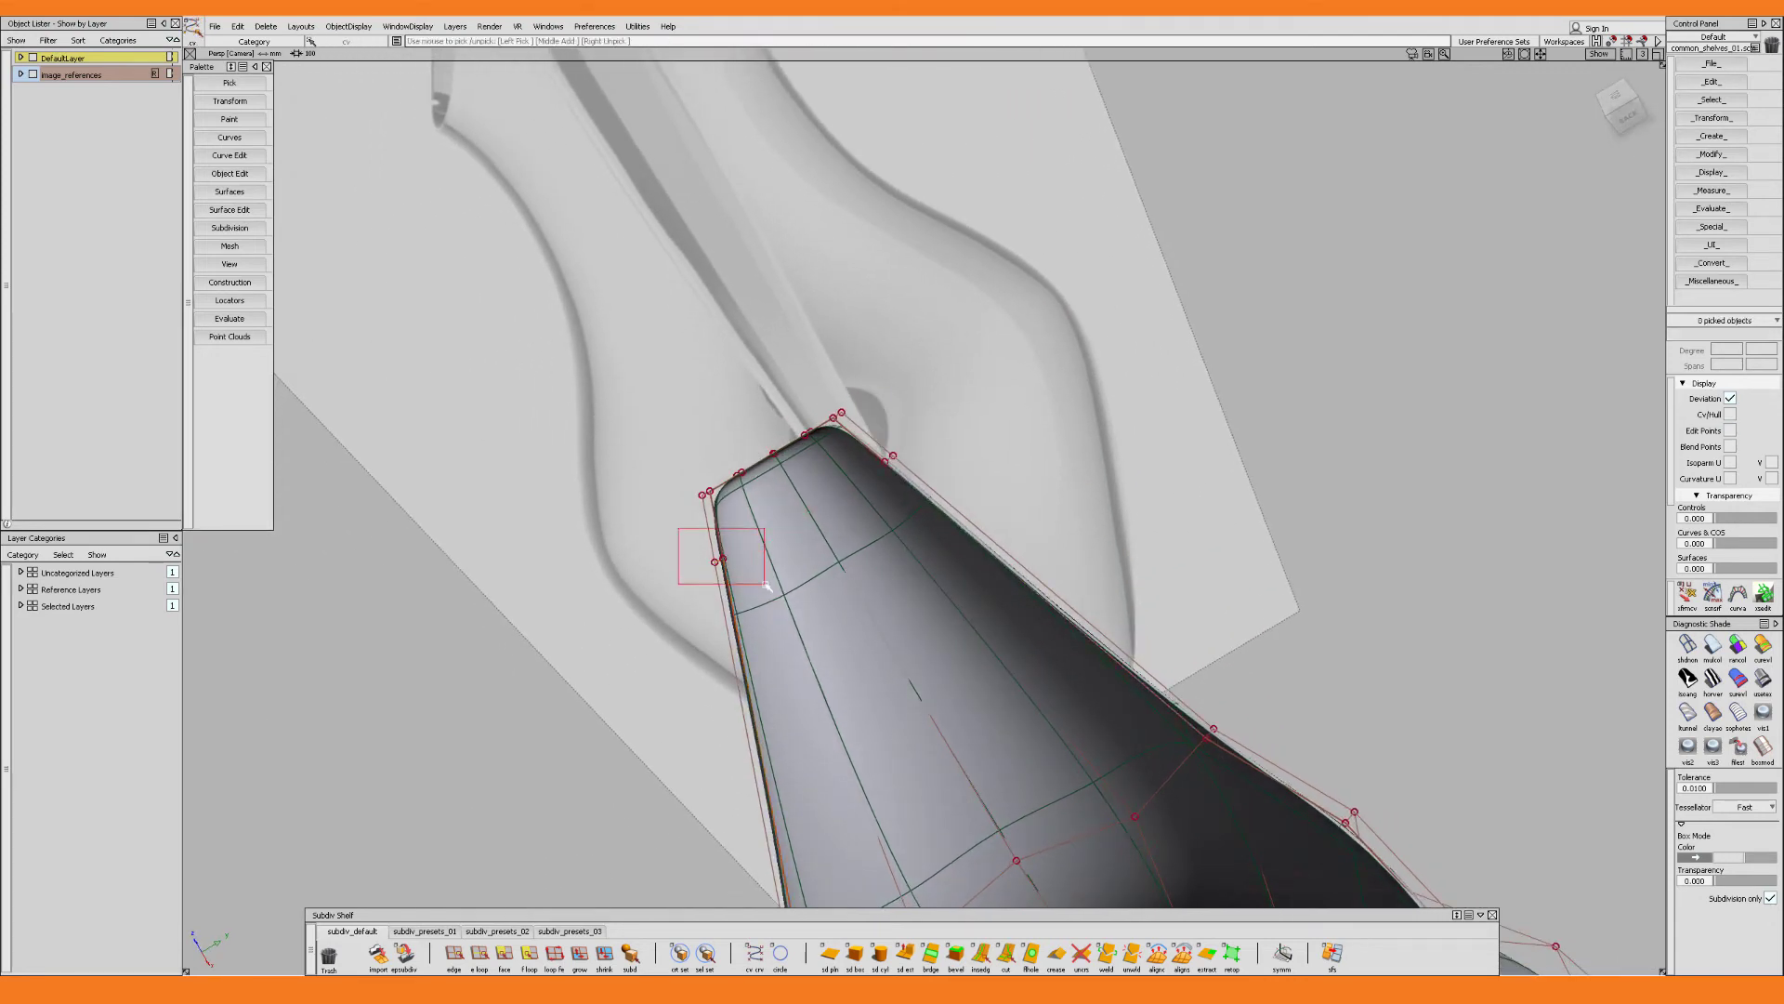
{"action": "mouse_move", "coordinate": [807, 512]}
{"action": "left_mouse_down"}
{"action": "mouse_move", "coordinate": [795, 559]}
{"action": "mouse_move", "coordinate": [790, 537]}
{"action": "left_mouse_up"}
{"action": "key", "text": "c"}
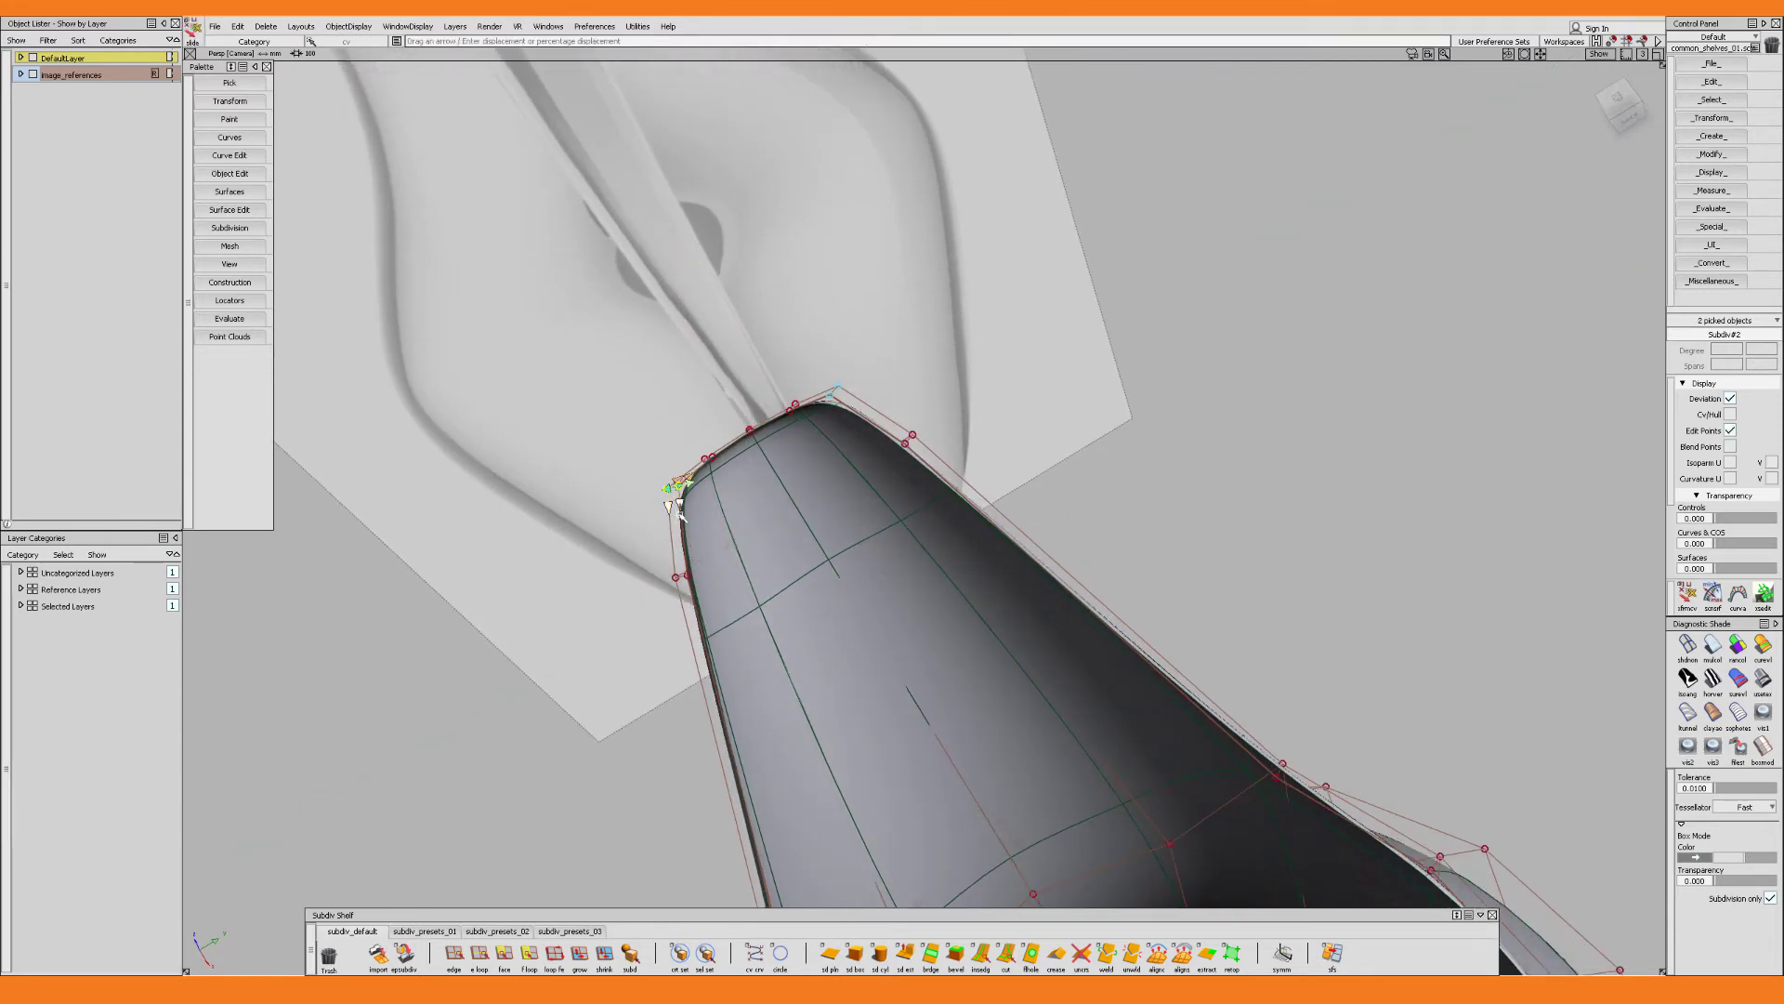
{"action": "left_click_drag", "start_coordinate": [681, 514], "coordinate": [753, 488], "text": "alt+shift"}
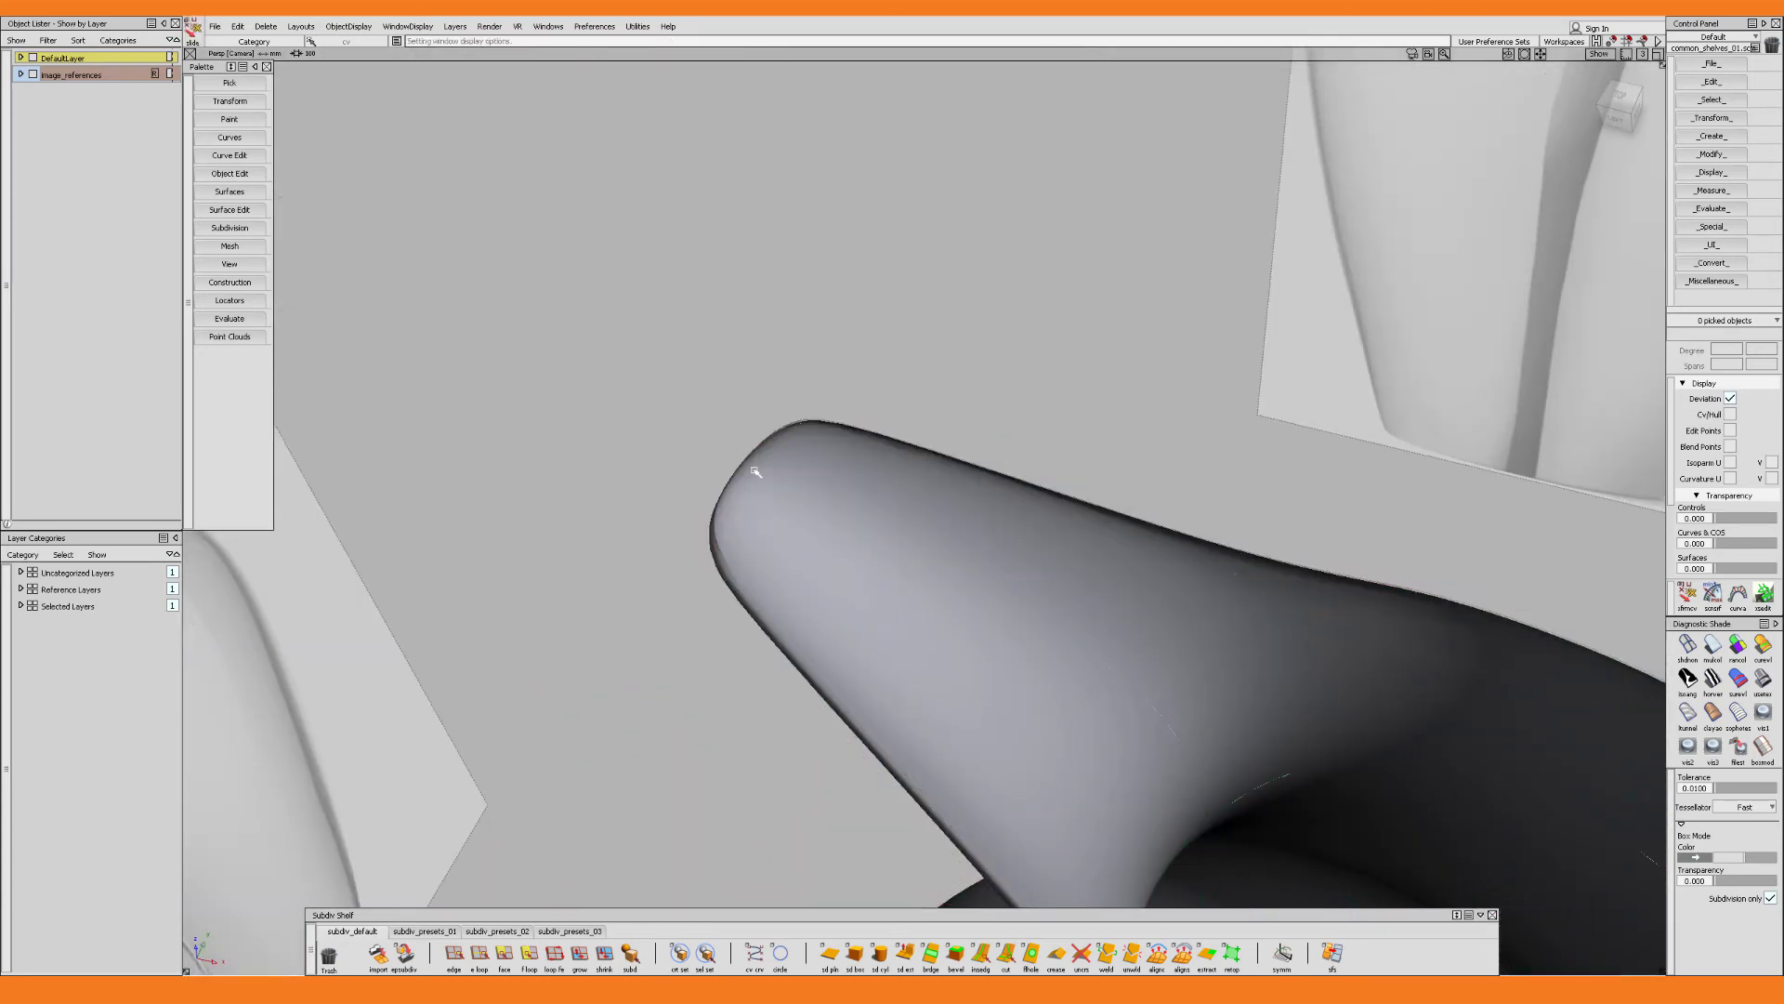
Pick the uneven edge loop just above the pitcher's base rim and delete it
{"action": "key", "text": "alt+m"}
{"action": "right_click_drag", "start_coordinate": [808, 585], "coordinate": [888, 666], "text": "alt+shift"}
{"action": "middle_click_drag", "start_coordinate": [889, 666], "coordinate": [797, 307], "text": "alt+shift"}
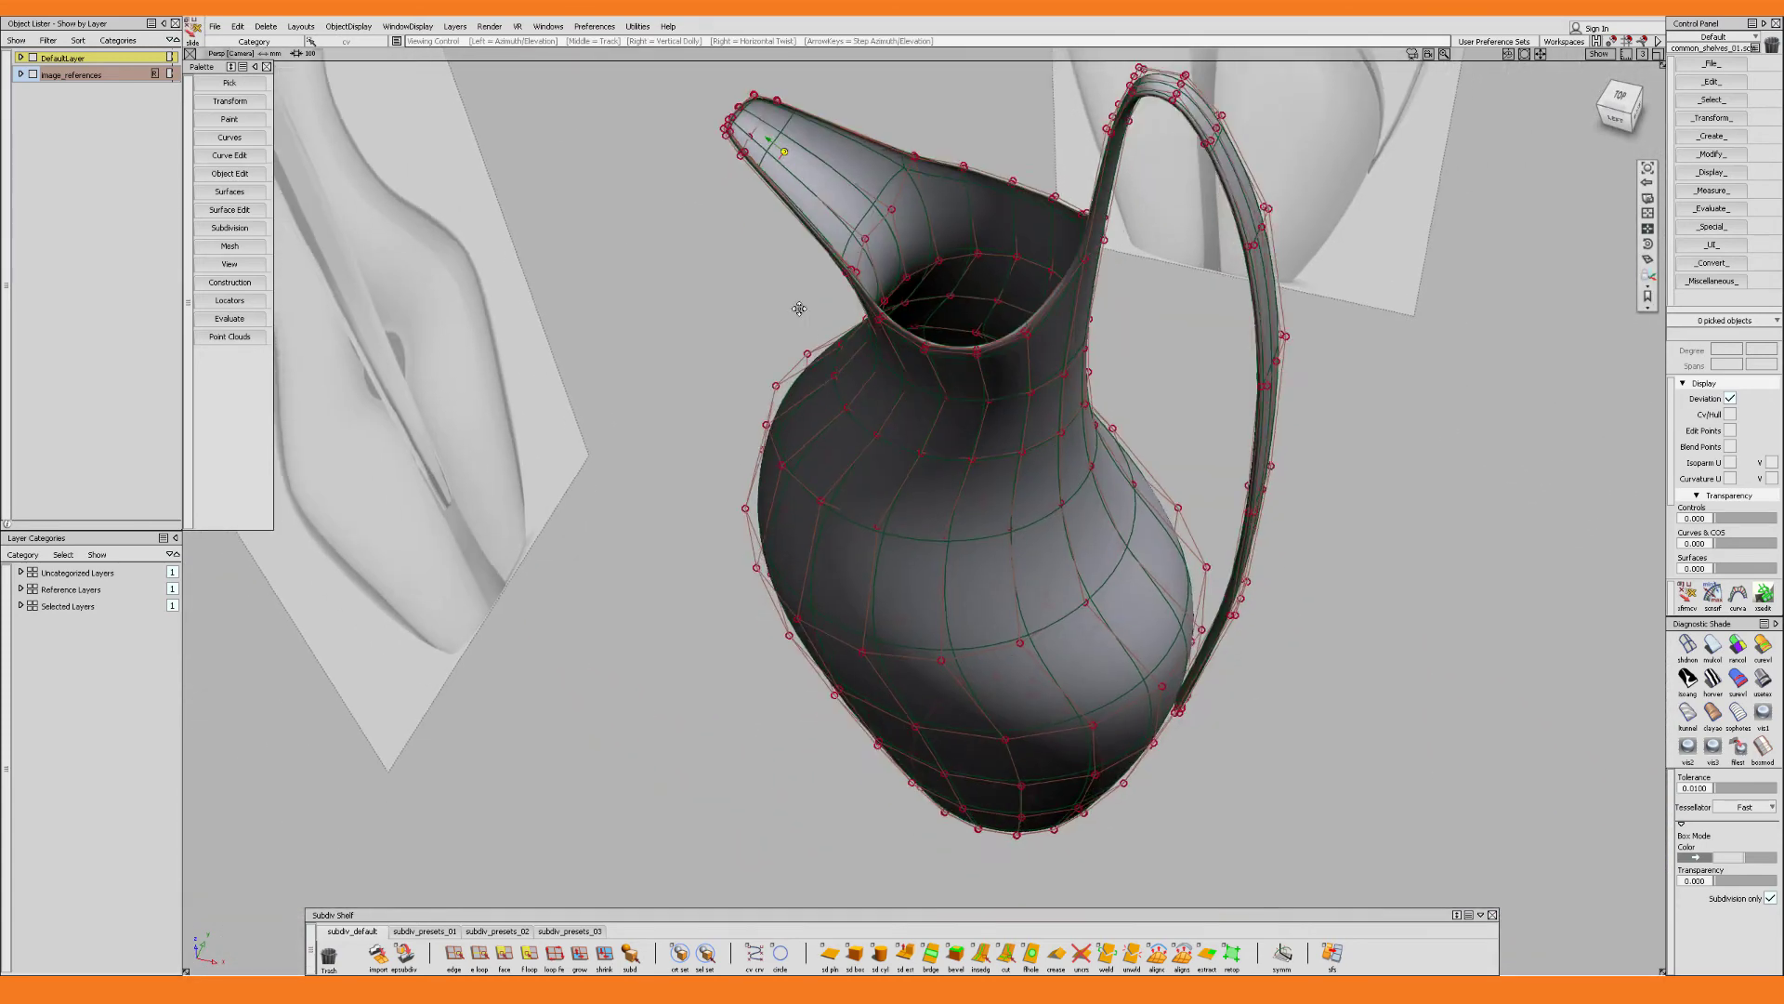
{"action": "left_click_drag", "start_coordinate": [797, 307], "coordinate": [976, 550], "text": "alt+shift"}
{"action": "middle_click_drag", "start_coordinate": [1060, 855], "coordinate": [1011, 601], "text": "alt+shift"}
{"action": "left_click_drag", "start_coordinate": [1011, 601], "coordinate": [818, 446], "text": "alt+shift"}
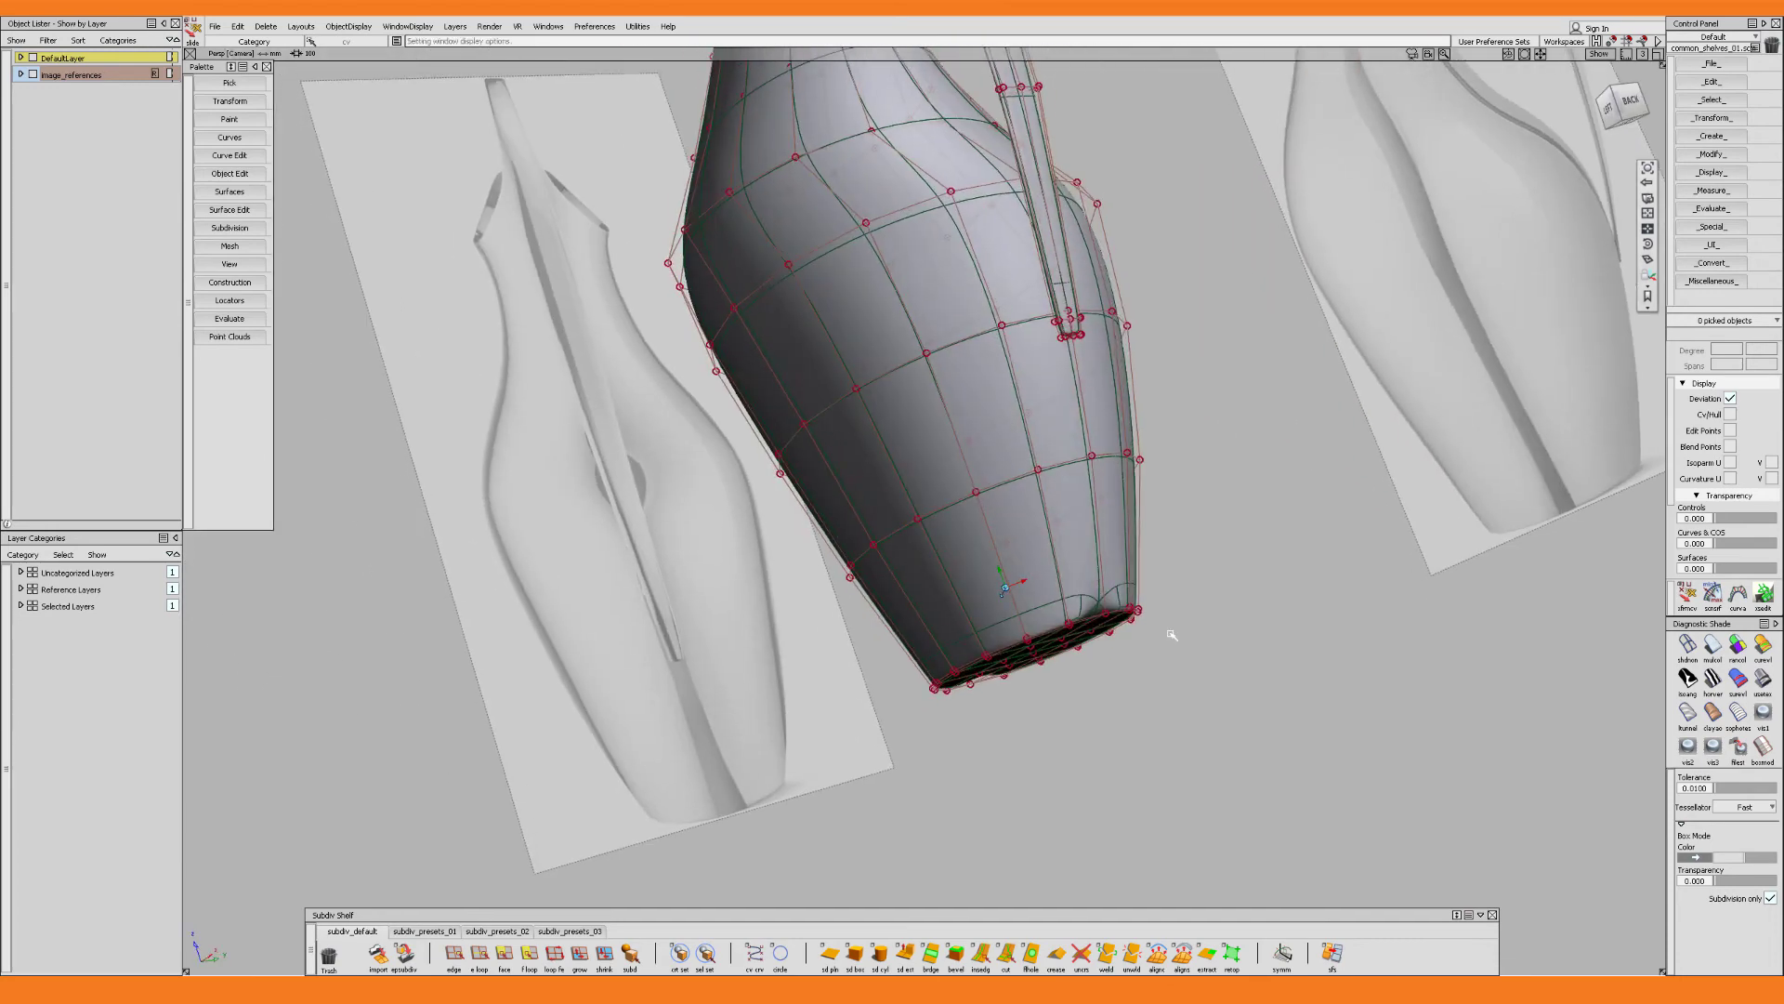
{"action": "middle_click_drag", "start_coordinate": [1171, 636], "coordinate": [1060, 571], "text": "alt+shift"}
{"action": "right_click_drag", "start_coordinate": [1069, 623], "coordinate": [1150, 545], "text": "alt+shift"}
{"action": "left_click_drag", "start_coordinate": [1150, 545], "coordinate": [1111, 478], "text": "alt+shift"}
{"action": "left_click_drag", "start_coordinate": [1074, 676], "coordinate": [1048, 583], "text": "alt+shift"}
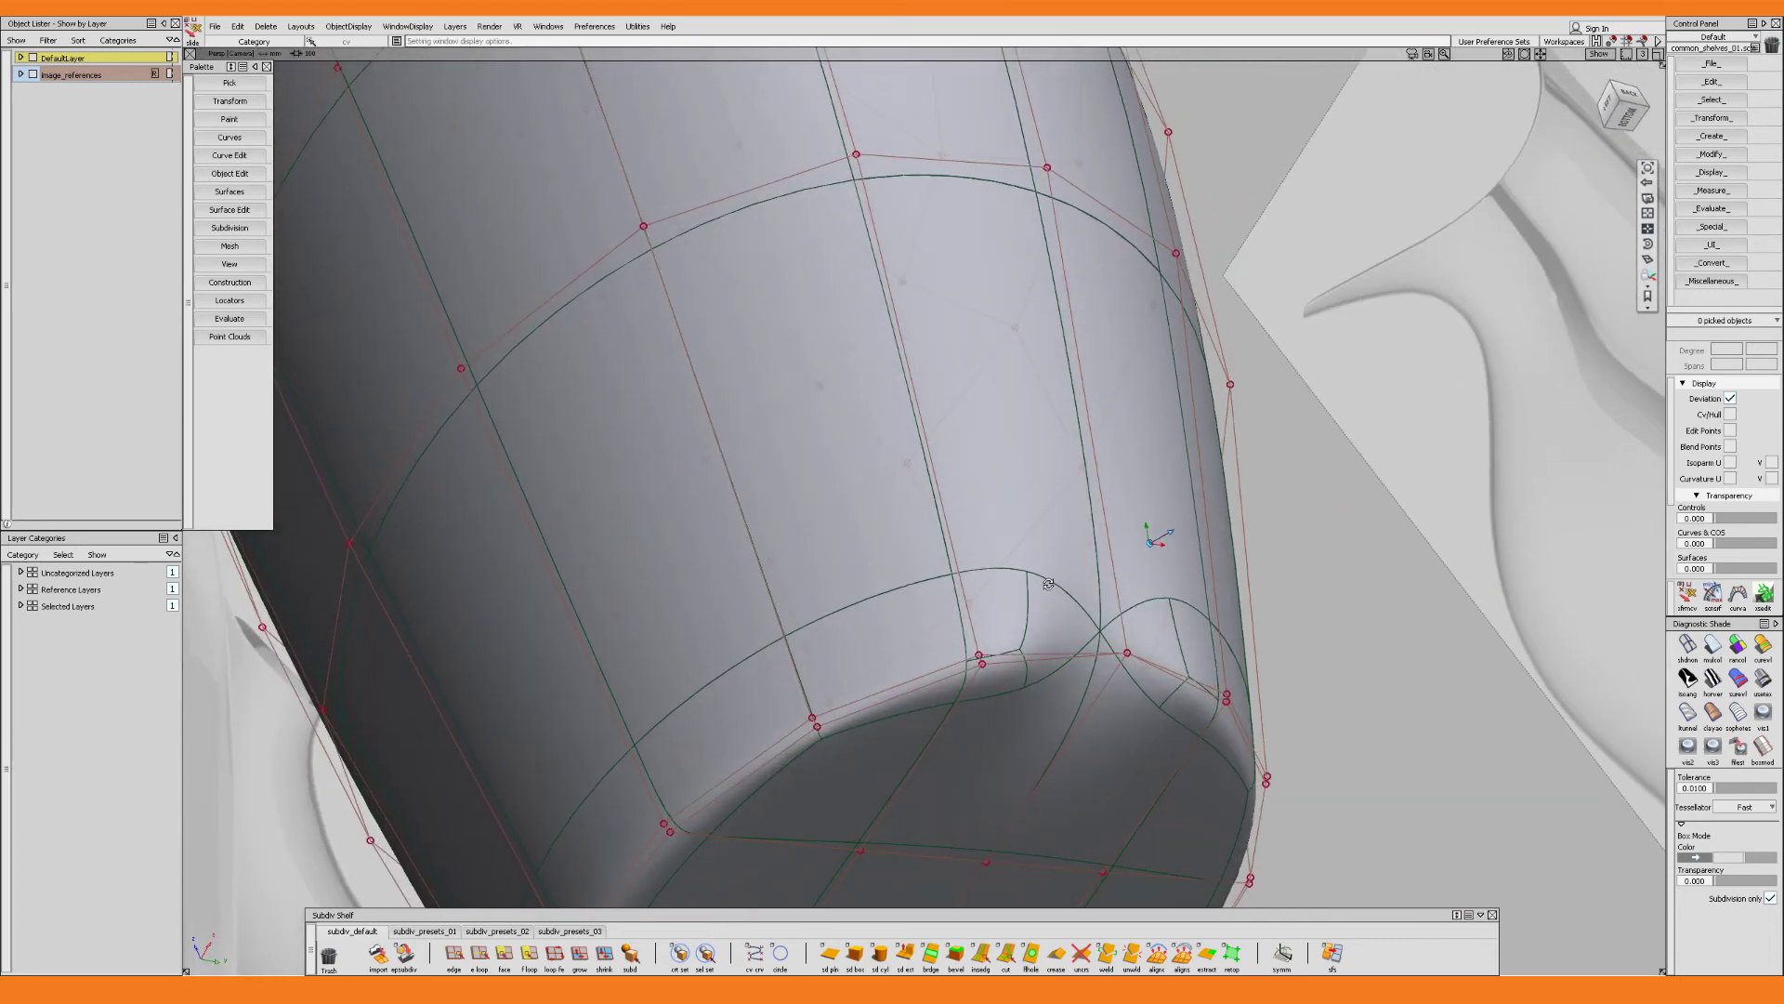
{"action": "right_click_drag", "start_coordinate": [1027, 691], "coordinate": [1051, 665], "text": "alt+shift"}
{"action": "left_click_drag", "start_coordinate": [1051, 665], "coordinate": [994, 691], "text": "alt+shift"}
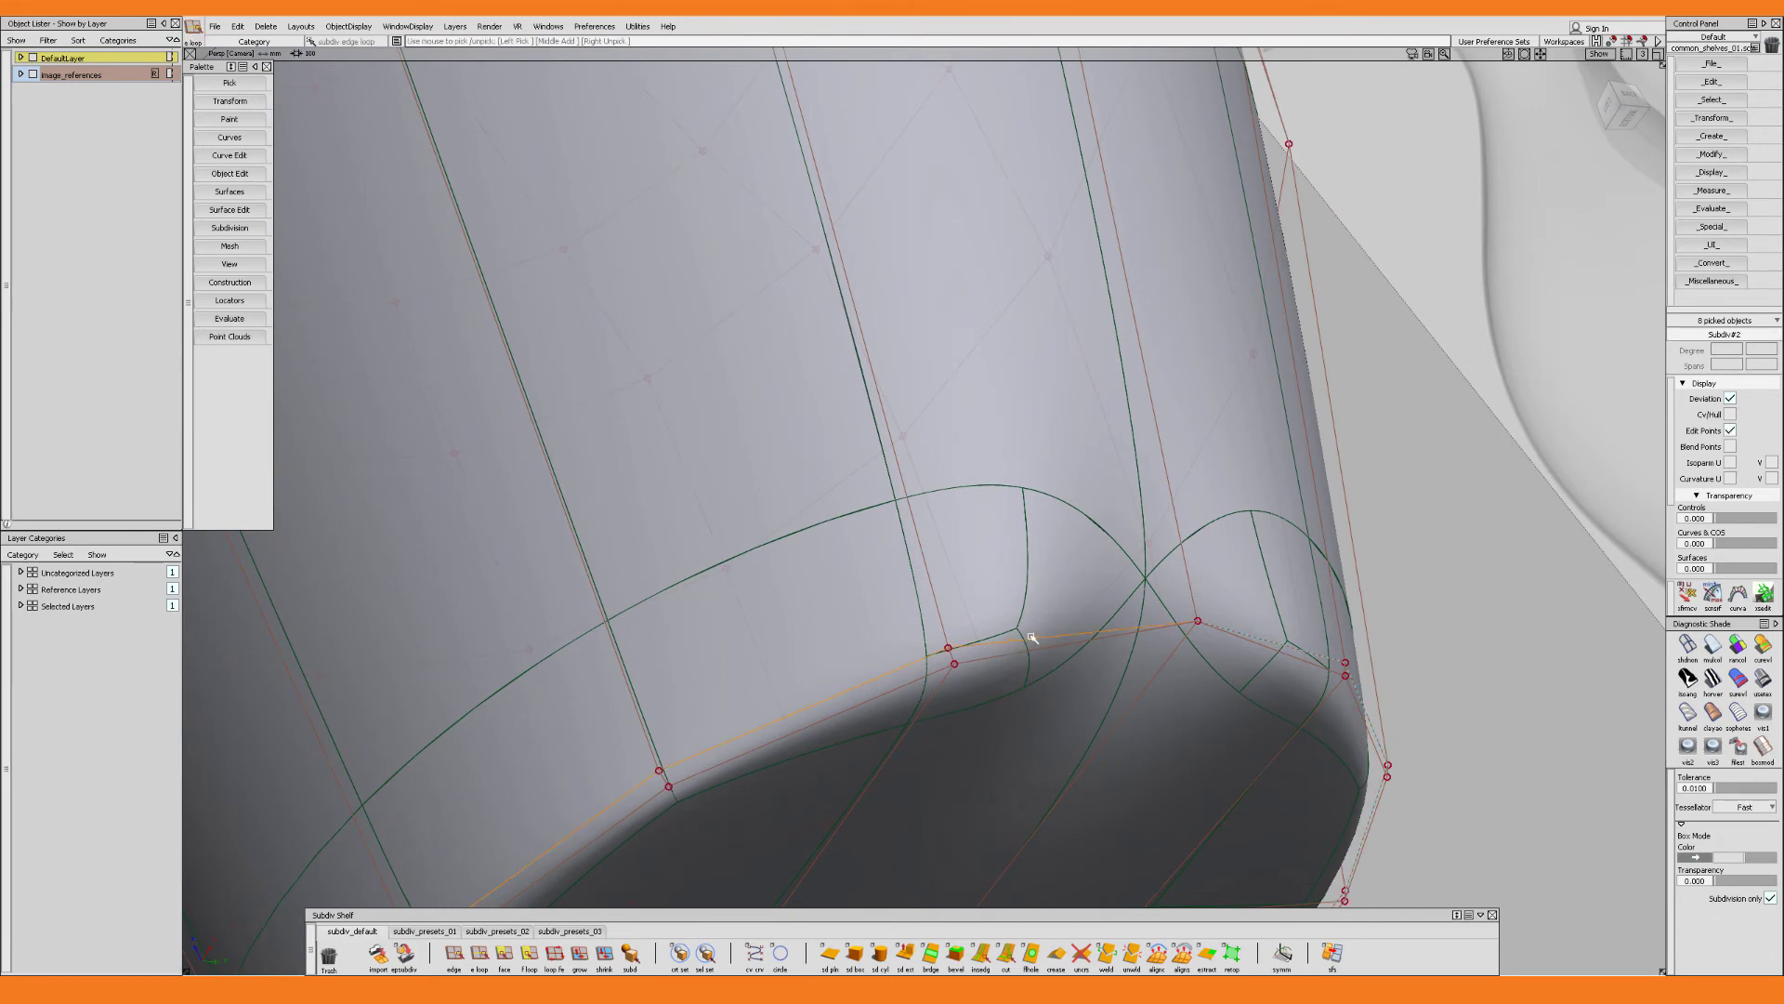
{"action": "key", "text": "Delete"}
{"action": "right_click_drag", "start_coordinate": [1047, 582], "coordinate": [1020, 634], "text": "alt+shift"}
{"action": "left_click_drag", "start_coordinate": [1019, 634], "coordinate": [833, 656], "text": "alt+shift"}
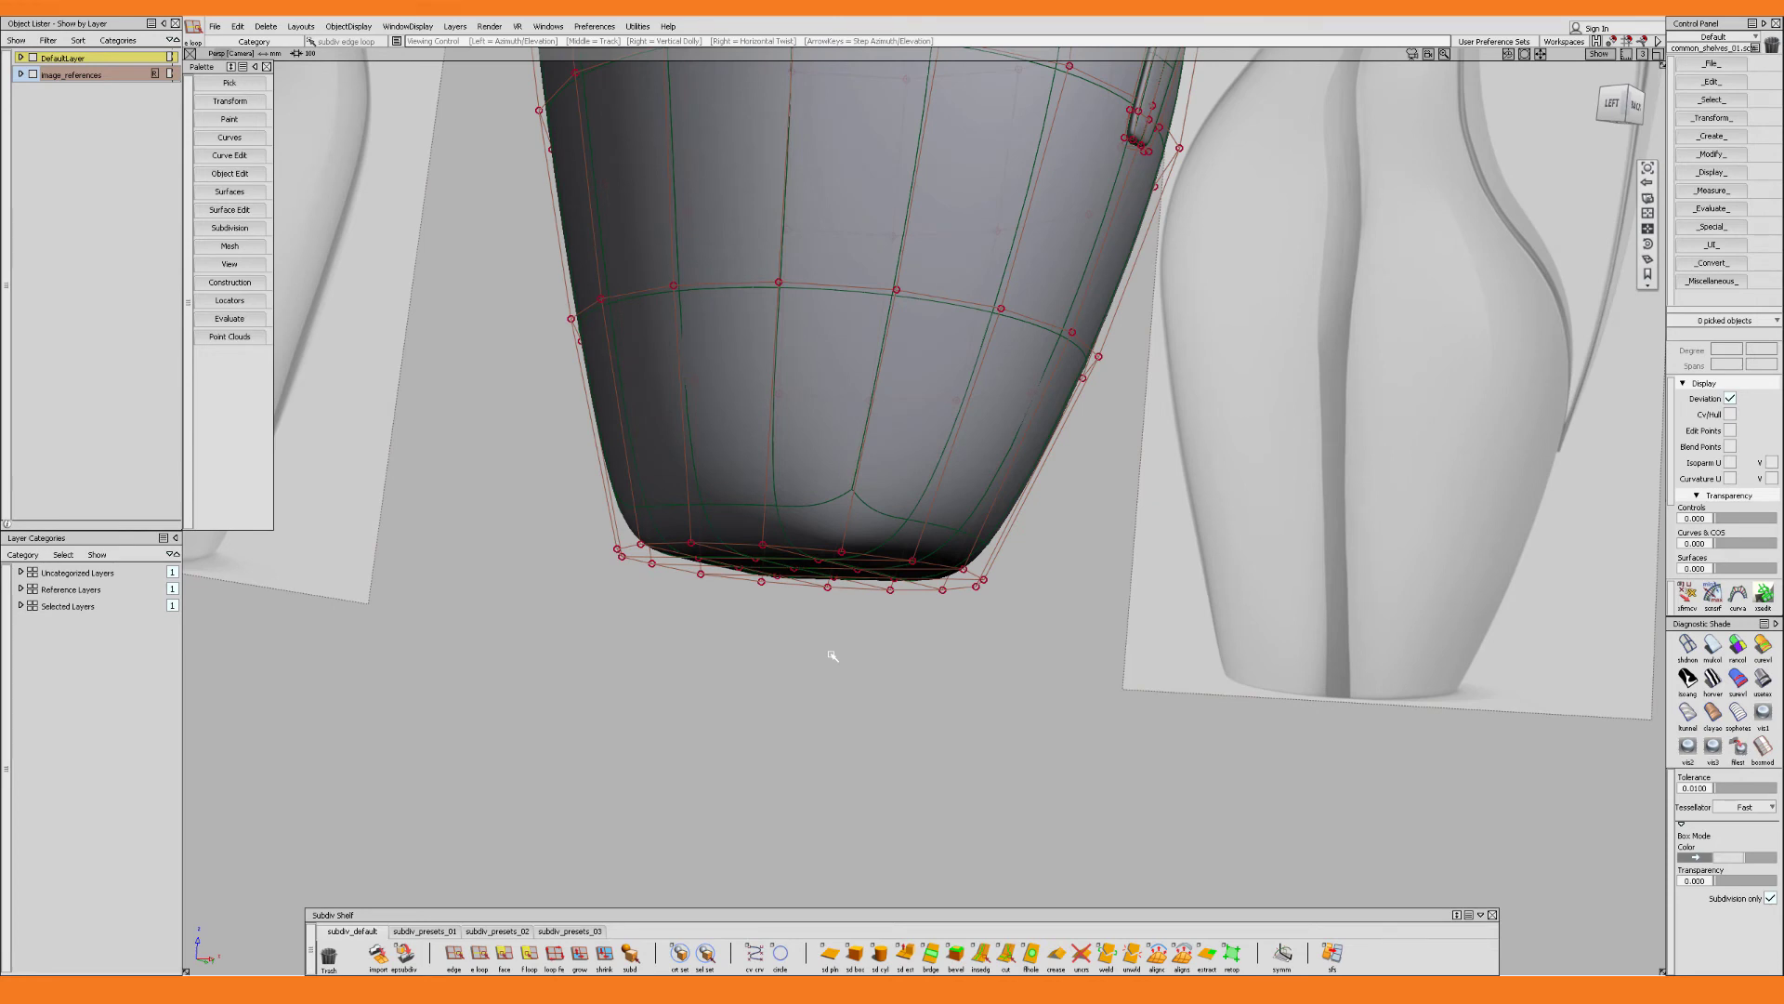
Pick all vertices of the pitcher's base and flatten them with a vertical non-proportional scale
{"action": "left_click_drag", "start_coordinate": [833, 656], "coordinate": [810, 643], "text": "alt+shift"}
{"action": "left_click_drag", "start_coordinate": [799, 636], "coordinate": [724, 595], "text": "ctrl+shift"}
{"action": "left_click_drag", "start_coordinate": [562, 492], "coordinate": [1080, 662]}
{"action": "left_click_drag", "start_coordinate": [1080, 662], "coordinate": [1004, 646], "text": "alt+shift"}
{"action": "middle_click_drag", "start_coordinate": [901, 567], "coordinate": [812, 514], "text": "ctrl+shift"}
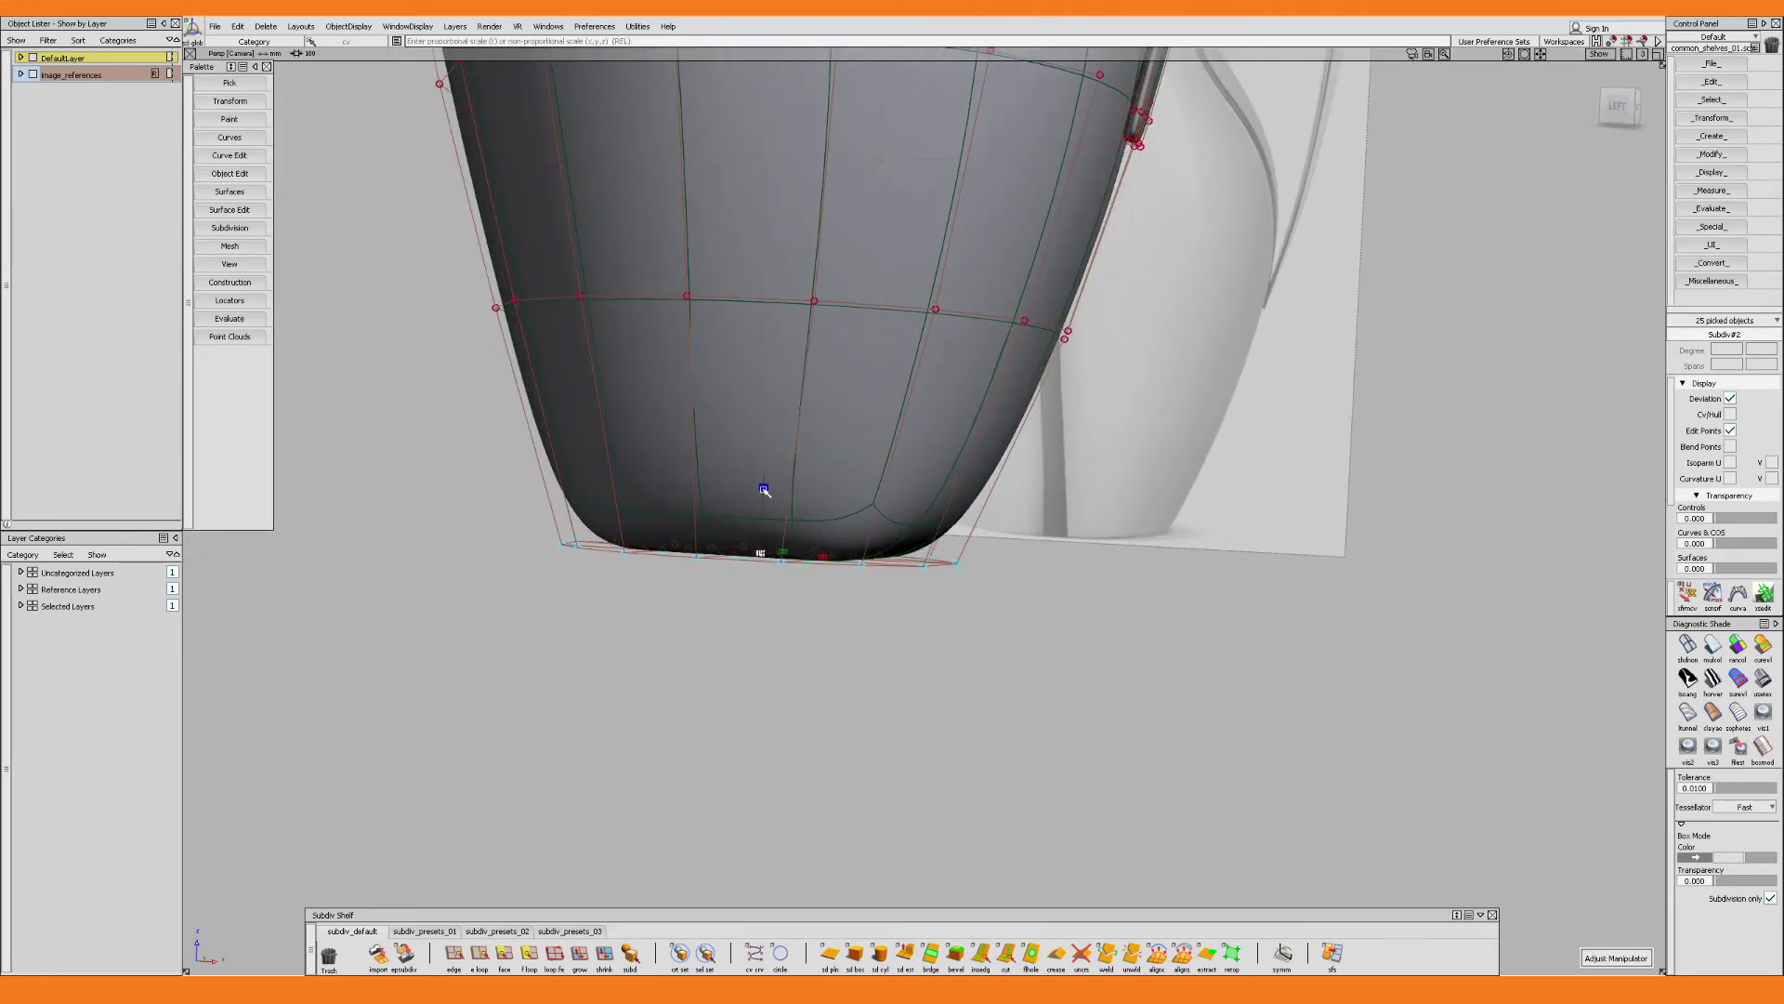
Insert a perpendicular edge loop close above the base rim with a relative parameter of 0.0235
{"action": "left_click_drag", "start_coordinate": [1051, 558], "coordinate": [811, 625], "text": "alt+shift"}
{"action": "right_click_drag", "start_coordinate": [1020, 597], "coordinate": [1069, 578], "text": "alt+shift"}
{"action": "left_click_drag", "start_coordinate": [972, 558], "coordinate": [847, 508], "text": "alt+shift"}
{"action": "right_click_drag", "start_coordinate": [846, 509], "coordinate": [761, 538], "text": "alt+shift"}
{"action": "left_click", "coordinate": [755, 534]}
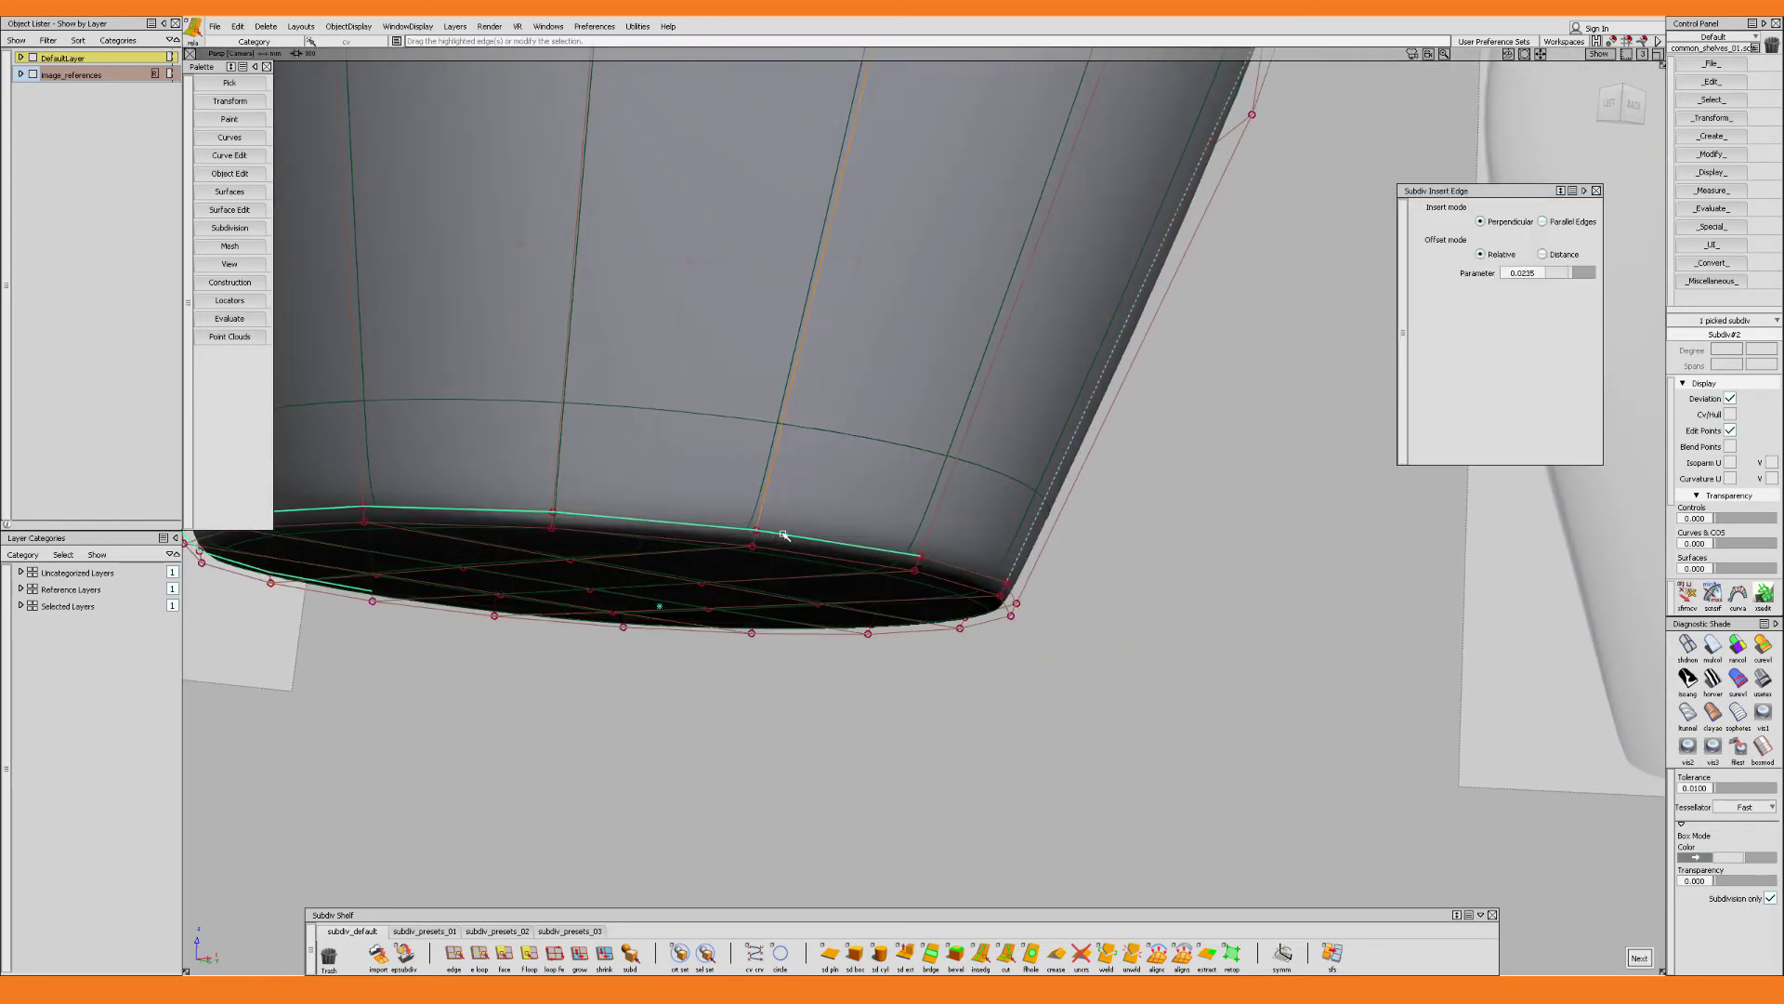
{"action": "mouse_move", "coordinate": [787, 534]}
{"action": "left_mouse_down", "text": "alt+shift"}
{"action": "mouse_move", "coordinate": [769, 511]}
{"action": "mouse_move", "coordinate": [821, 526]}
{"action": "left_mouse_up", "text": "alt+shift"}
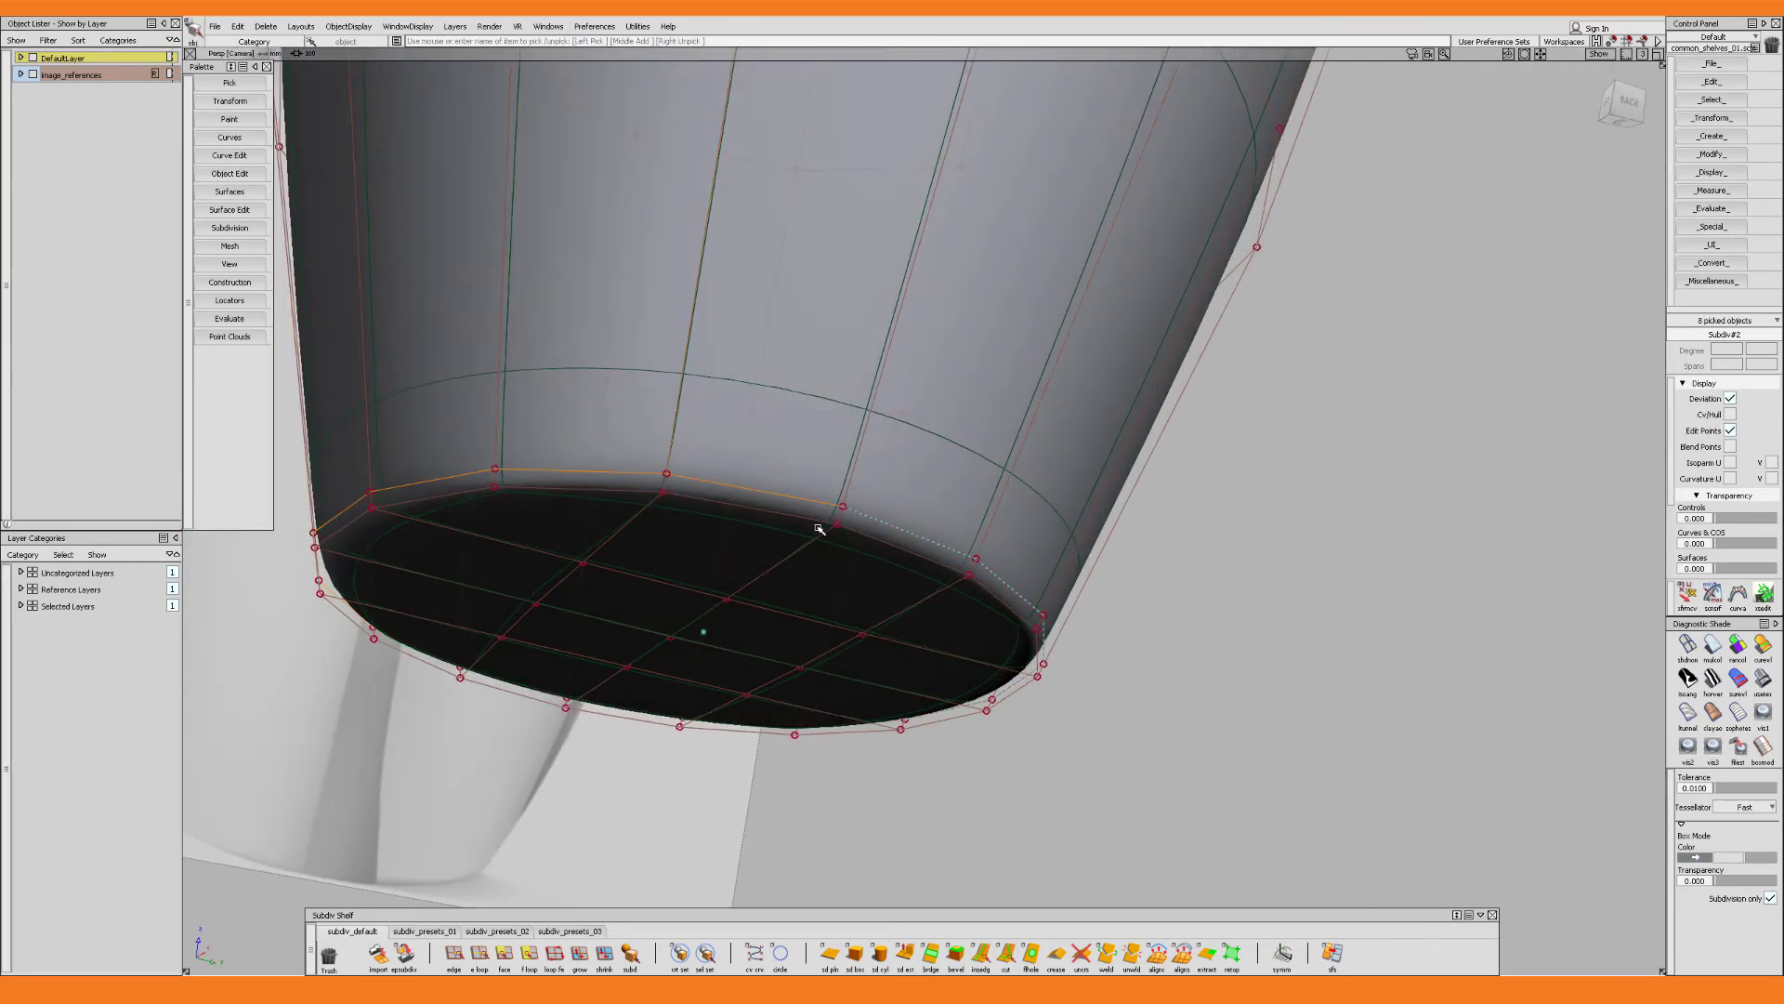
{"action": "right_click_drag", "start_coordinate": [821, 526], "coordinate": [851, 554], "text": "alt+shift"}
Hide the model lines and examine the sharpened base and the pitcher's overall shape
{"action": "middle_click_drag", "start_coordinate": [851, 555], "coordinate": [824, 450], "text": "ctrl+shift"}
{"action": "left_click_drag", "start_coordinate": [825, 450], "coordinate": [897, 456], "text": "alt+shift"}
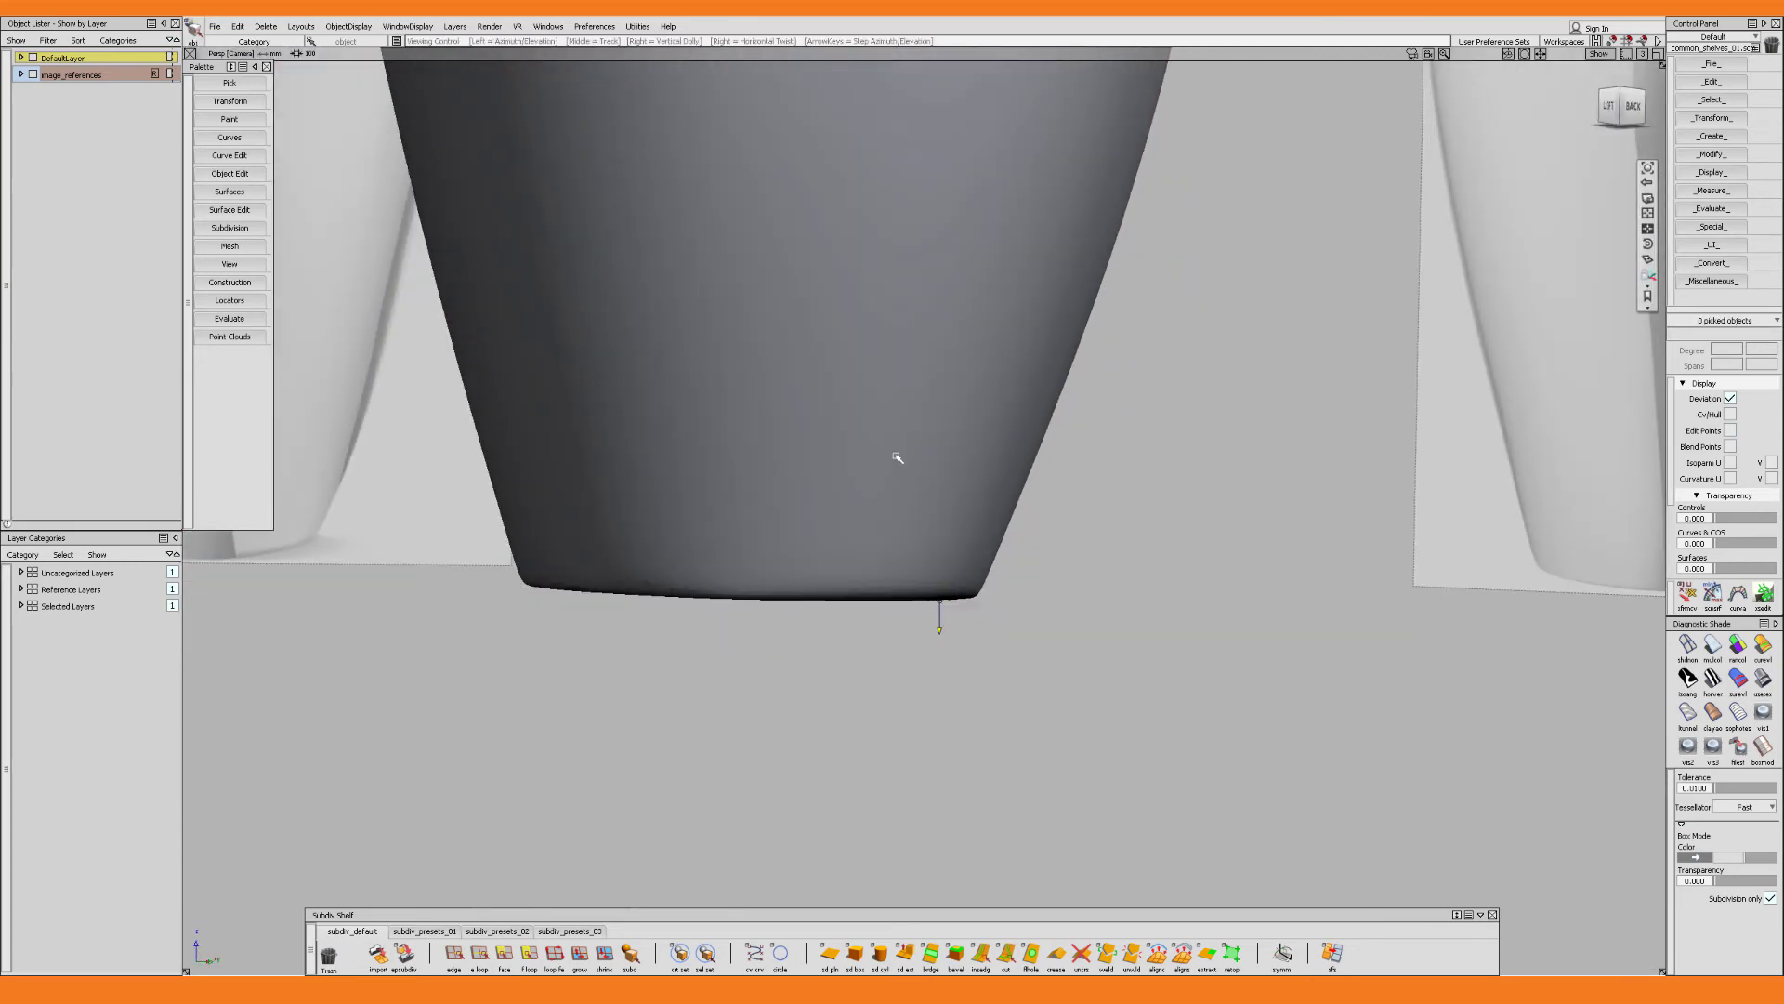
{"action": "right_click_drag", "start_coordinate": [897, 456], "coordinate": [905, 530], "text": "alt+shift"}
{"action": "middle_click_drag", "start_coordinate": [934, 480], "coordinate": [904, 566], "text": "alt+shift"}
{"action": "left_click_drag", "start_coordinate": [905, 566], "coordinate": [1123, 572], "text": "alt+shift"}
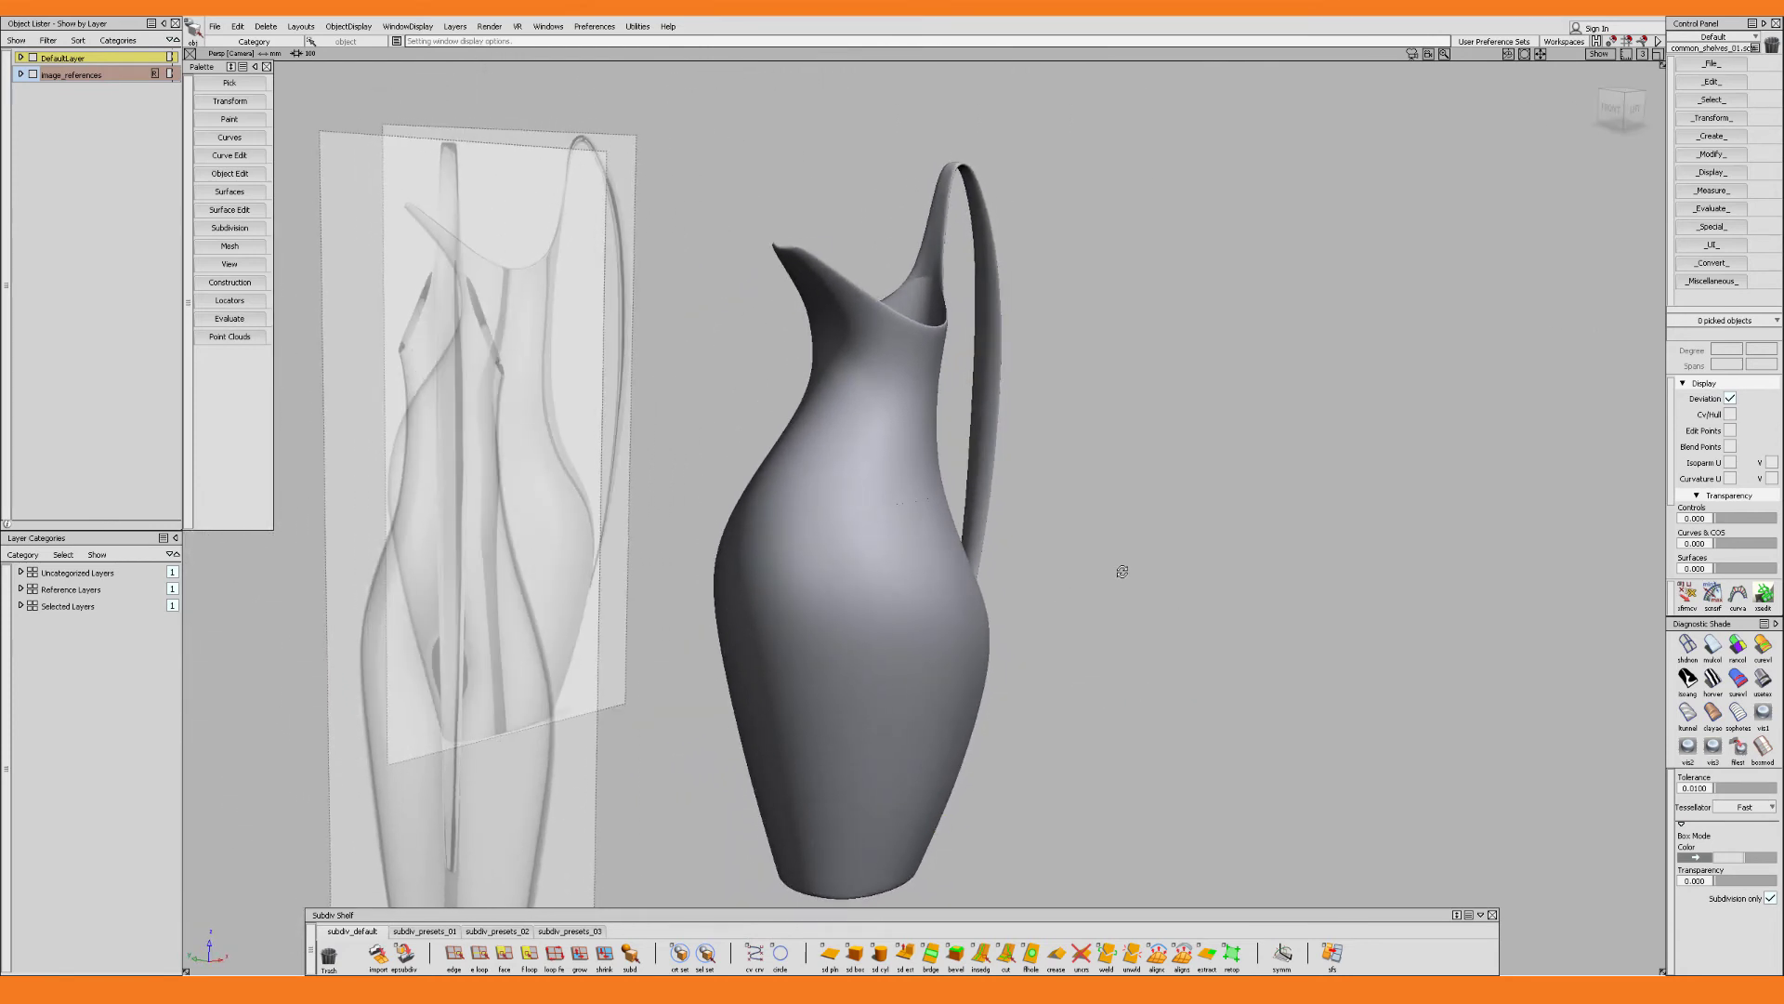
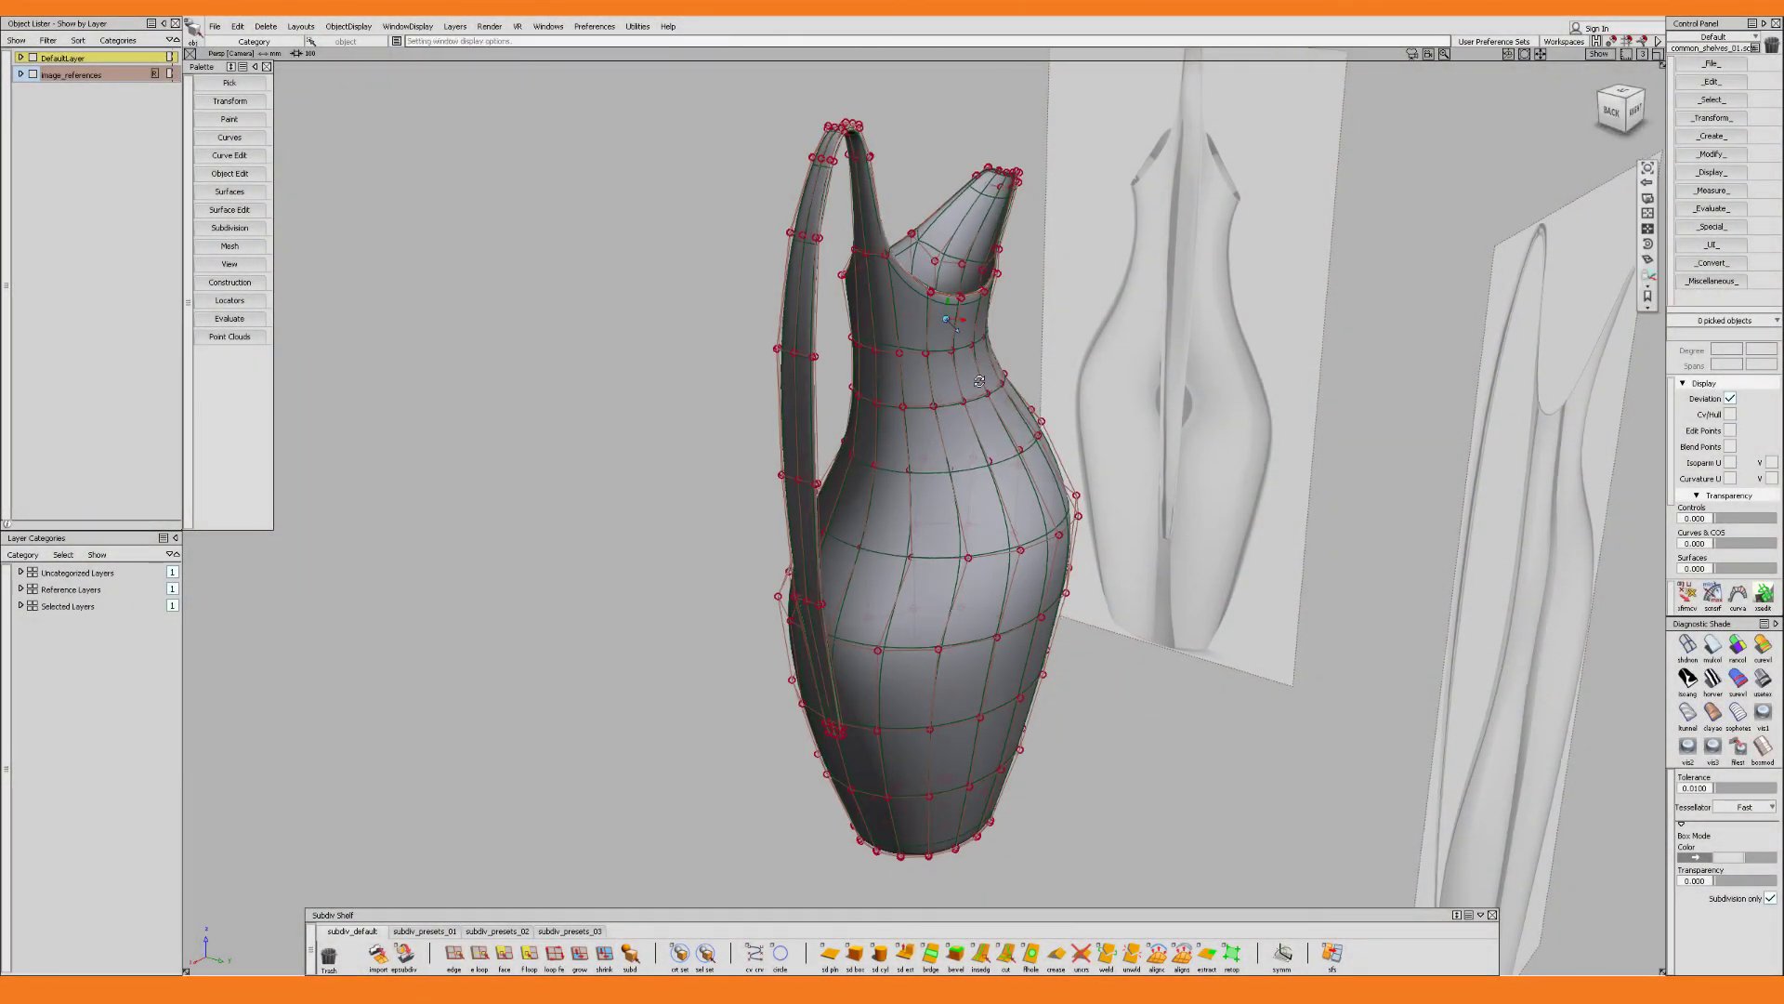
Pick the whole pitcher body and delete its construction history
{"action": "left_click_drag", "start_coordinate": [980, 381], "coordinate": [964, 387], "text": "alt+shift"}
{"action": "right_click_drag", "start_coordinate": [965, 387], "coordinate": [991, 331], "text": "alt+shift"}
{"action": "middle_click_drag", "start_coordinate": [992, 331], "coordinate": [974, 503], "text": "alt+shift"}
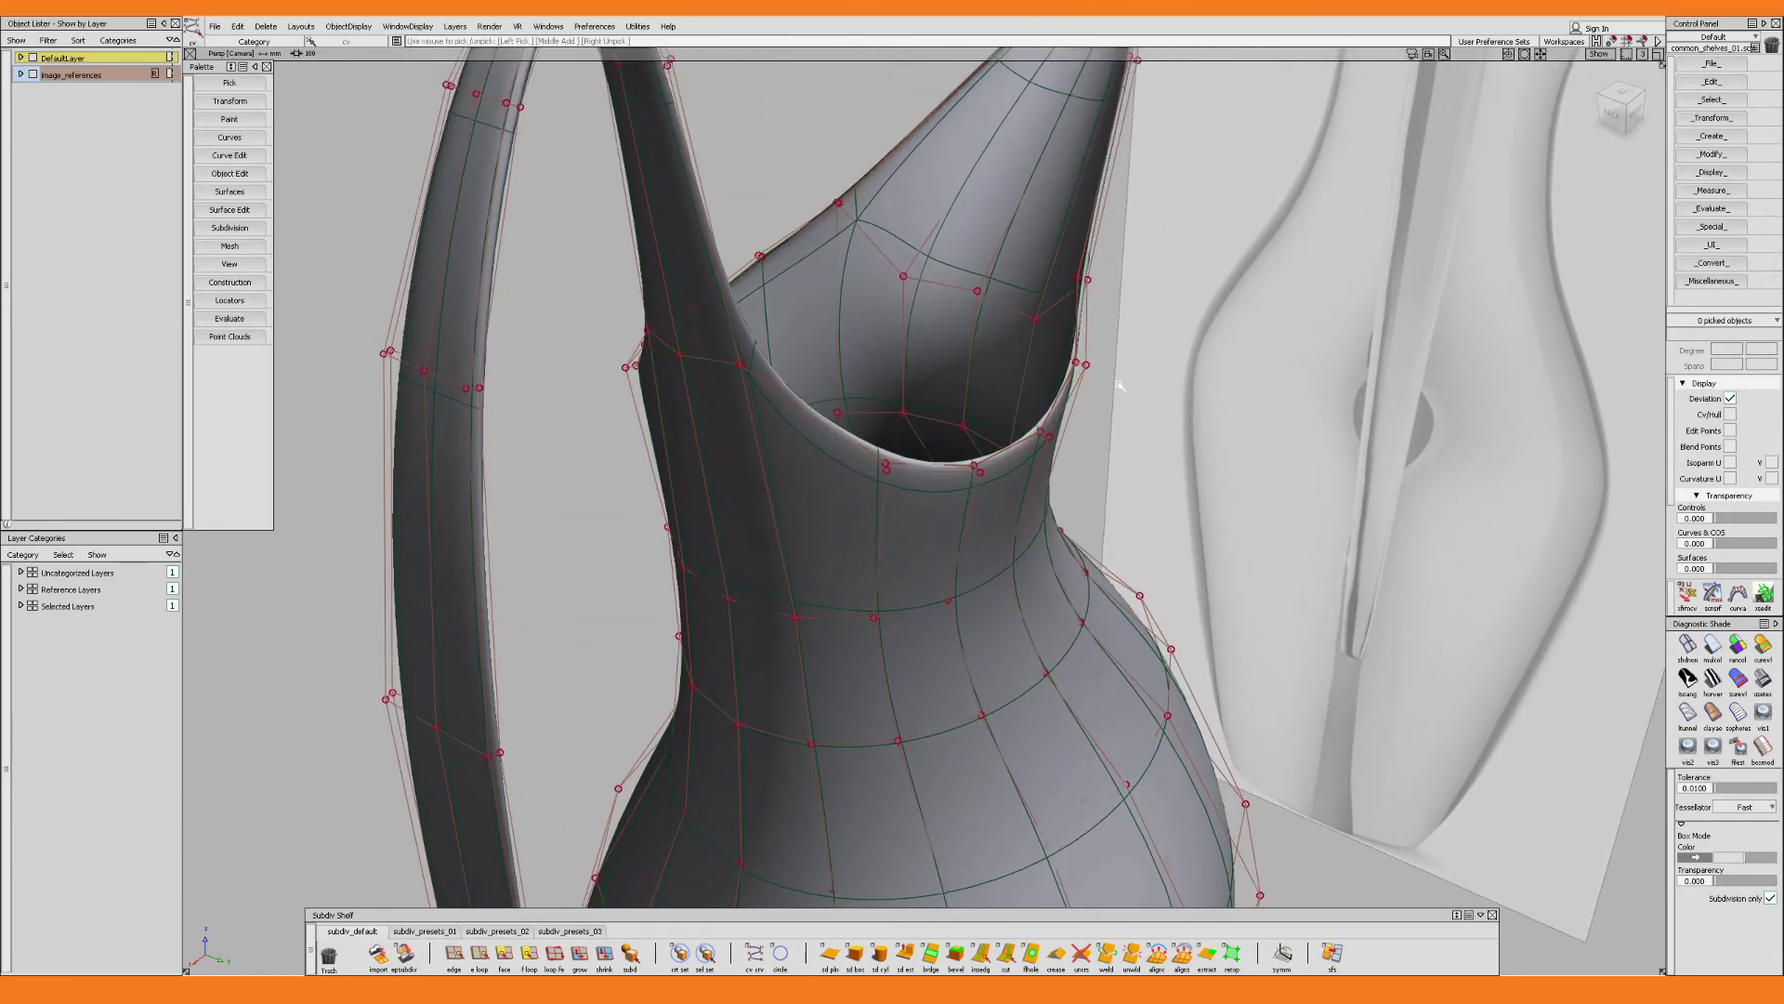
{"action": "left_click_drag", "start_coordinate": [1119, 385], "coordinate": [1065, 348]}
{"action": "left_click_drag", "start_coordinate": [1115, 370], "coordinate": [1167, 386], "text": "alt+shift"}
{"action": "key", "text": "w"}
{"action": "key", "text": "q"}
{"action": "left_click", "coordinate": [1000, 513]}
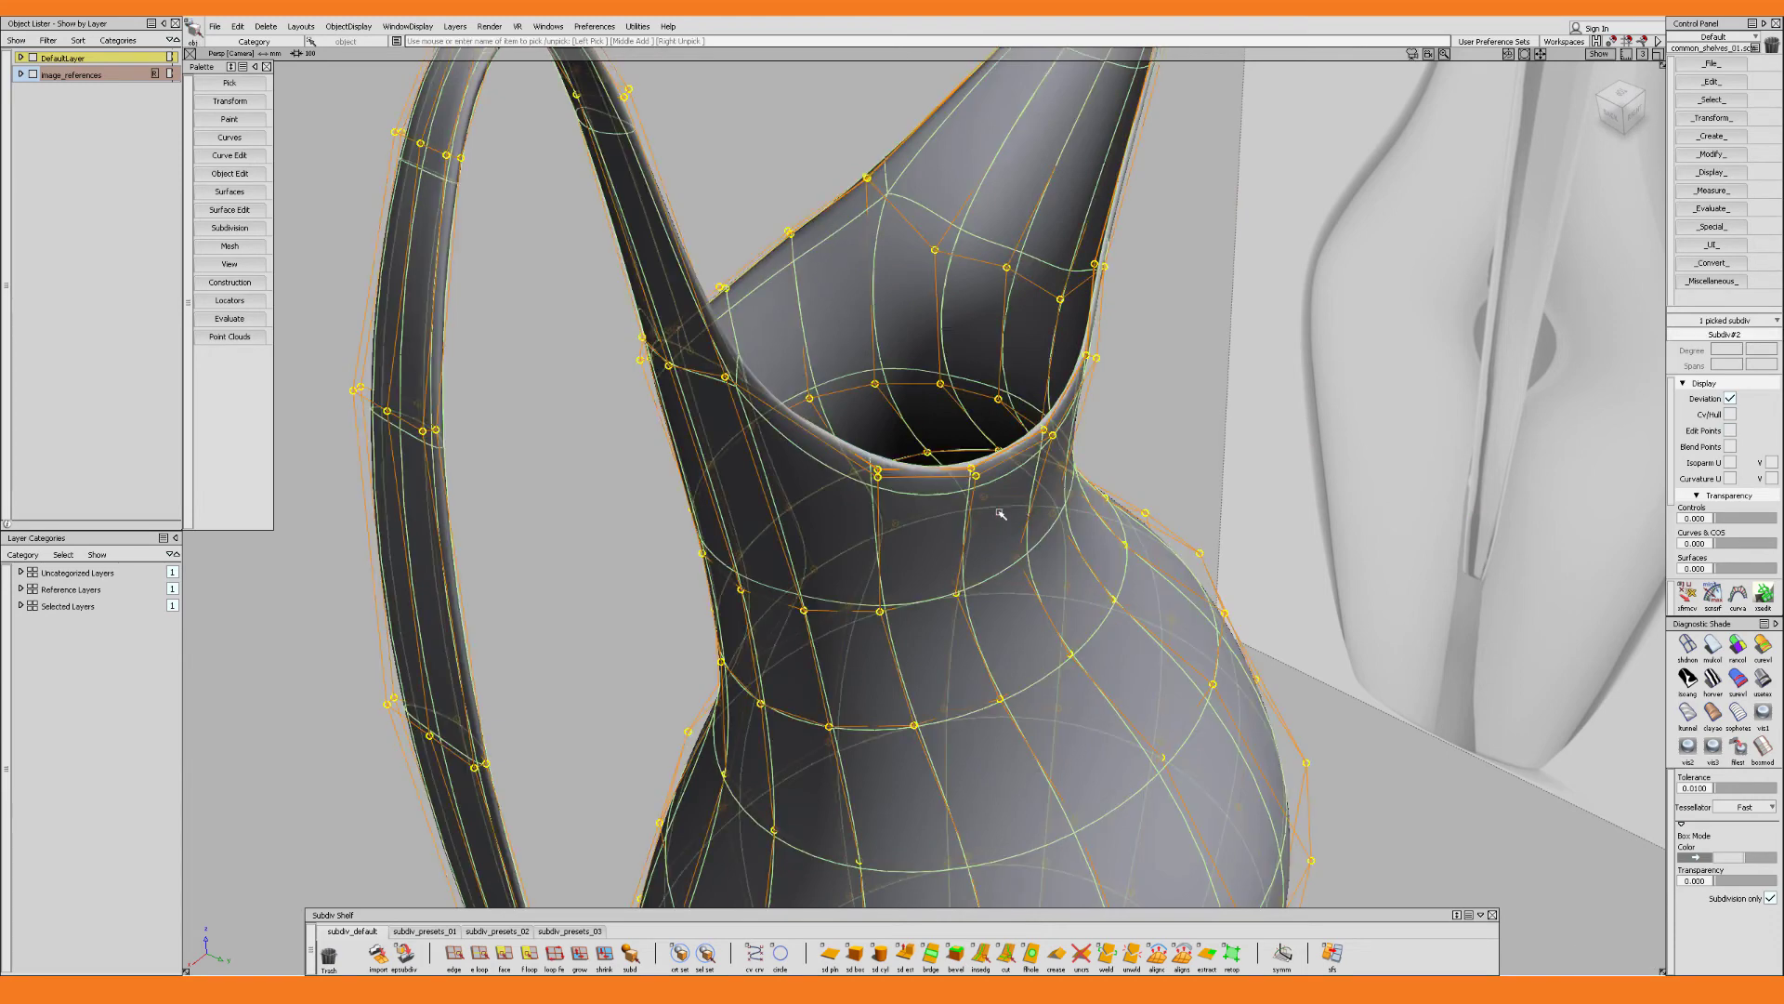
{"action": "key", "text": "alt+shift+d"}
{"action": "key", "text": "Return"}
Pick the pair of vertices on the side of the pitcher's rim and move them sideways
{"action": "key", "text": "q"}
{"action": "left_click_drag", "start_coordinate": [1144, 452], "coordinate": [1117, 395], "text": "alt+shift"}
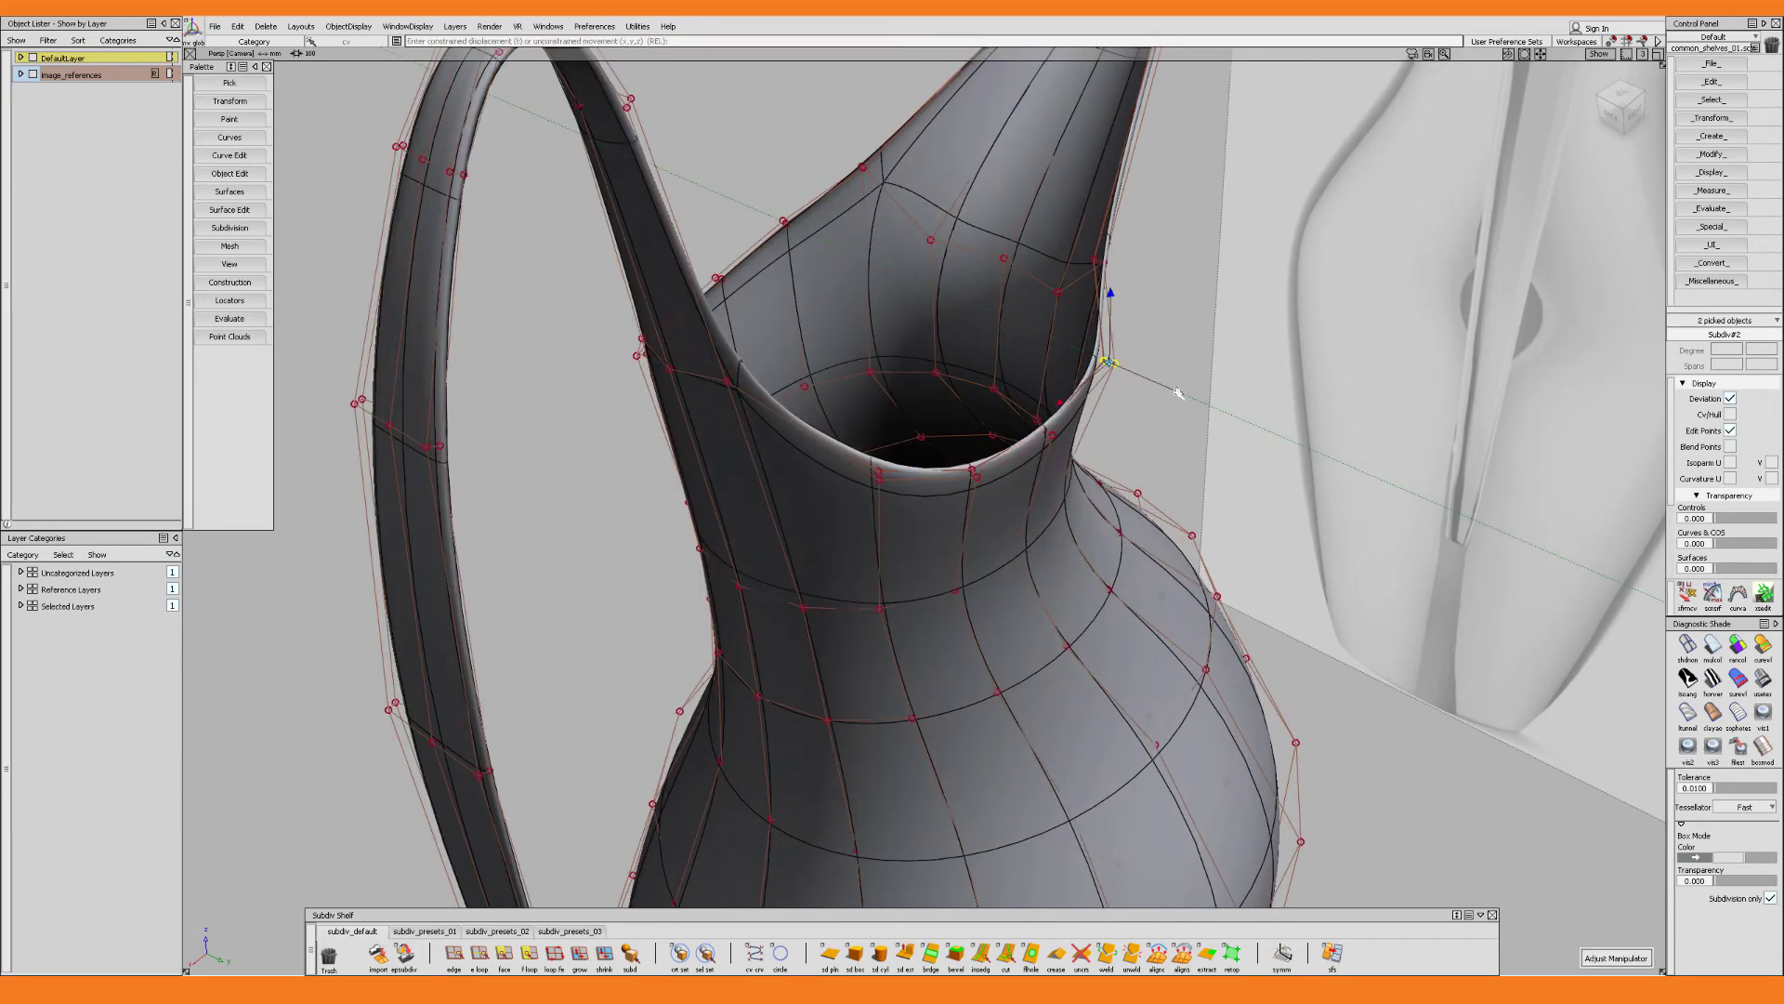
{"action": "key", "text": "q"}
Examine the pitcher's full silhouette from the rim down to the base
{"action": "left_click_drag", "start_coordinate": [1124, 439], "coordinate": [1037, 474], "text": "alt+shift"}
{"action": "right_click_drag", "start_coordinate": [1037, 474], "coordinate": [952, 837], "text": "alt+shift"}
{"action": "middle_click_drag", "start_coordinate": [952, 837], "coordinate": [958, 581], "text": "alt+shift"}
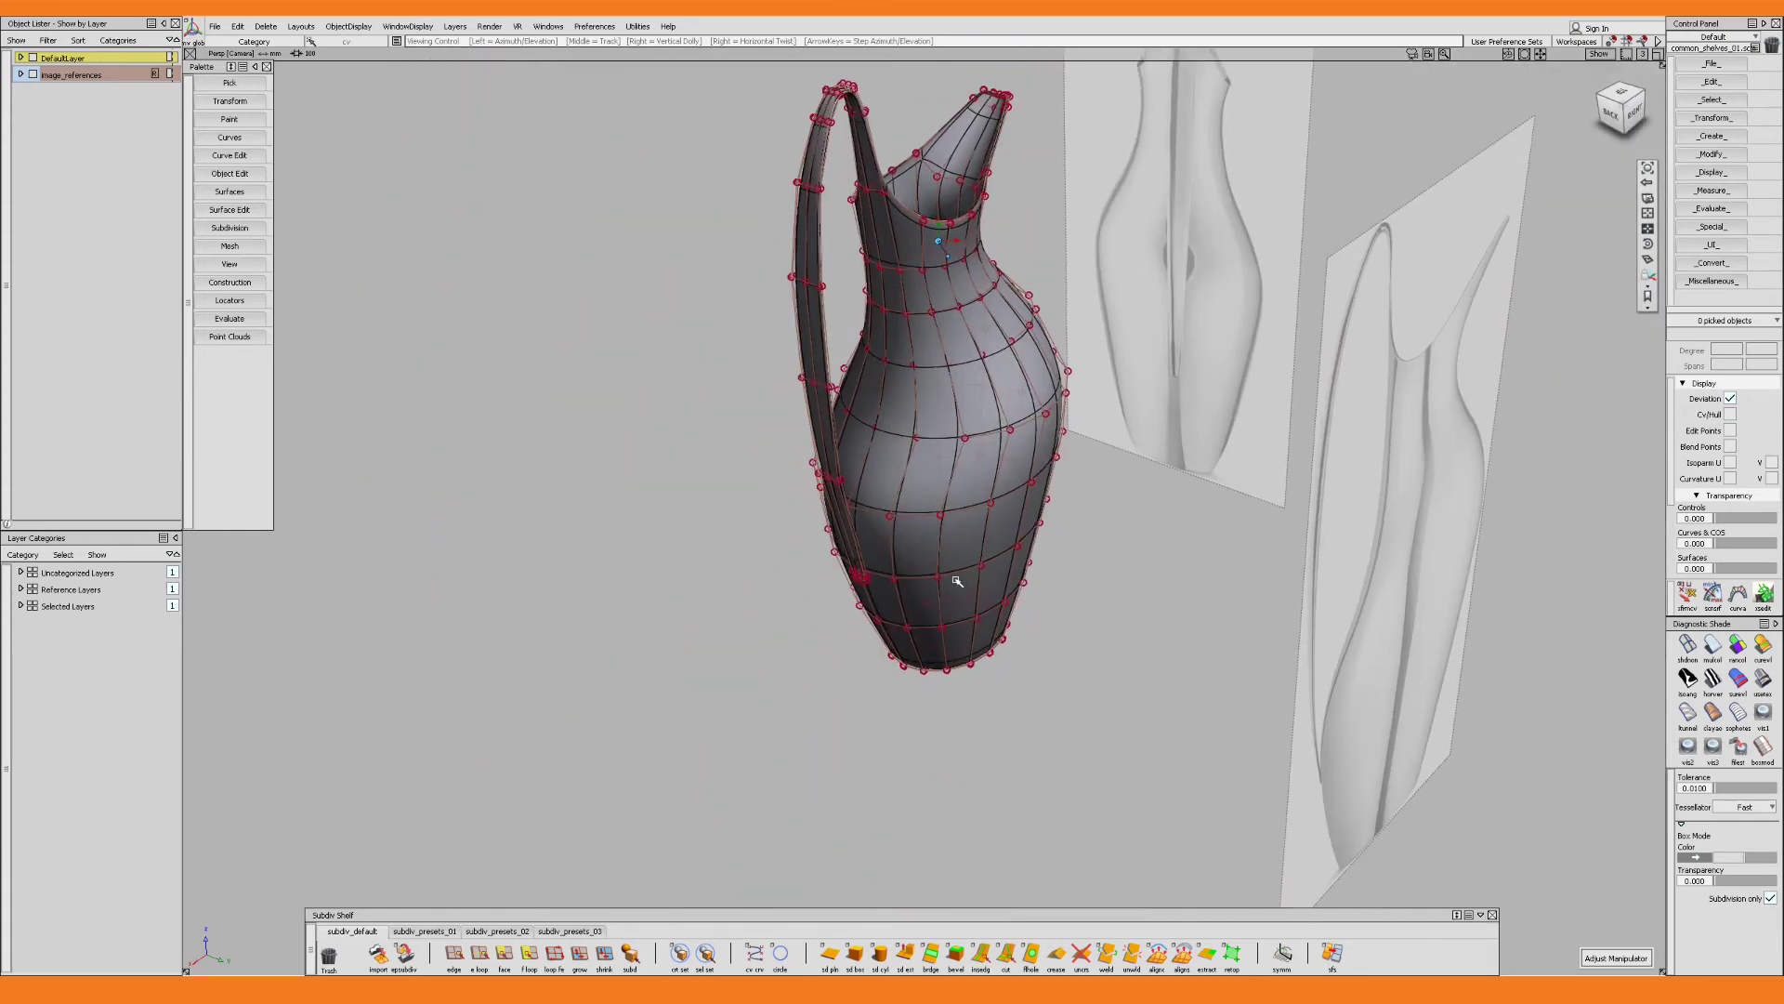
{"action": "left_click_drag", "start_coordinate": [960, 666], "coordinate": [959, 490], "text": "alt+shift"}
{"action": "left_click_drag", "start_coordinate": [831, 630], "coordinate": [912, 689], "text": "alt+shift"}
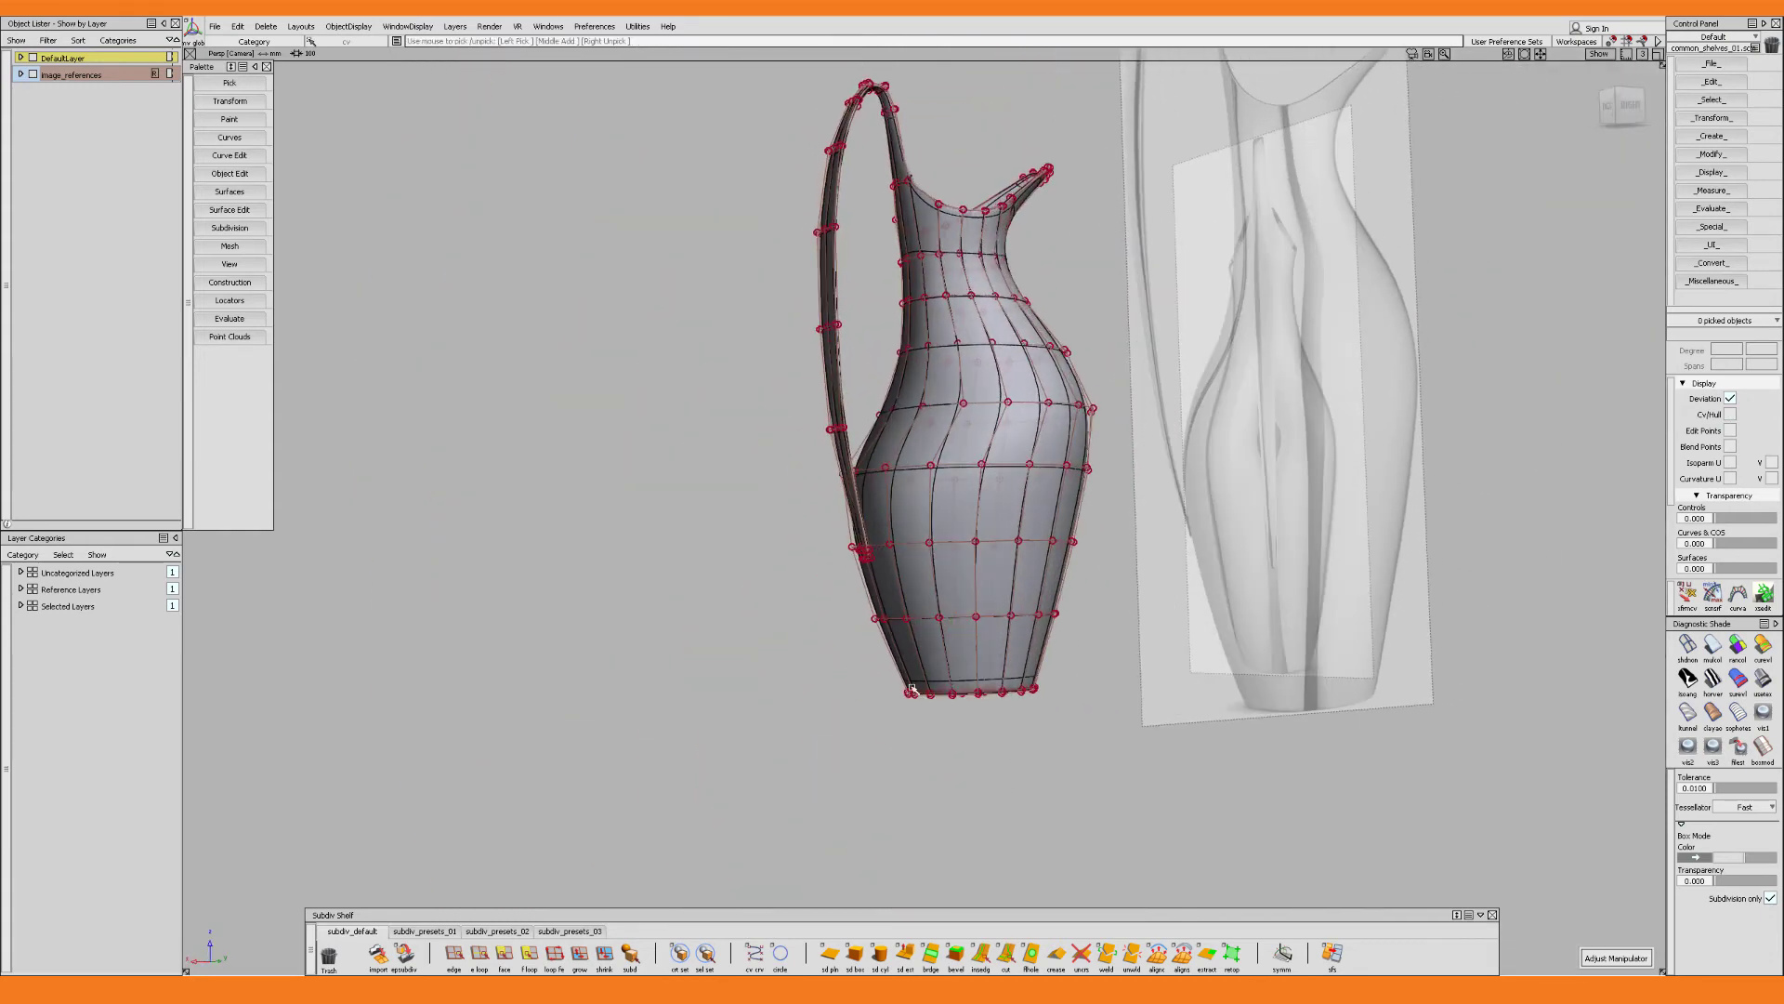
Grow the face selection from the base up to the pitcher's neck and extract those faces as a copy, keeping the original
{"action": "left_click_drag", "start_coordinate": [1060, 731], "coordinate": [1004, 773]}
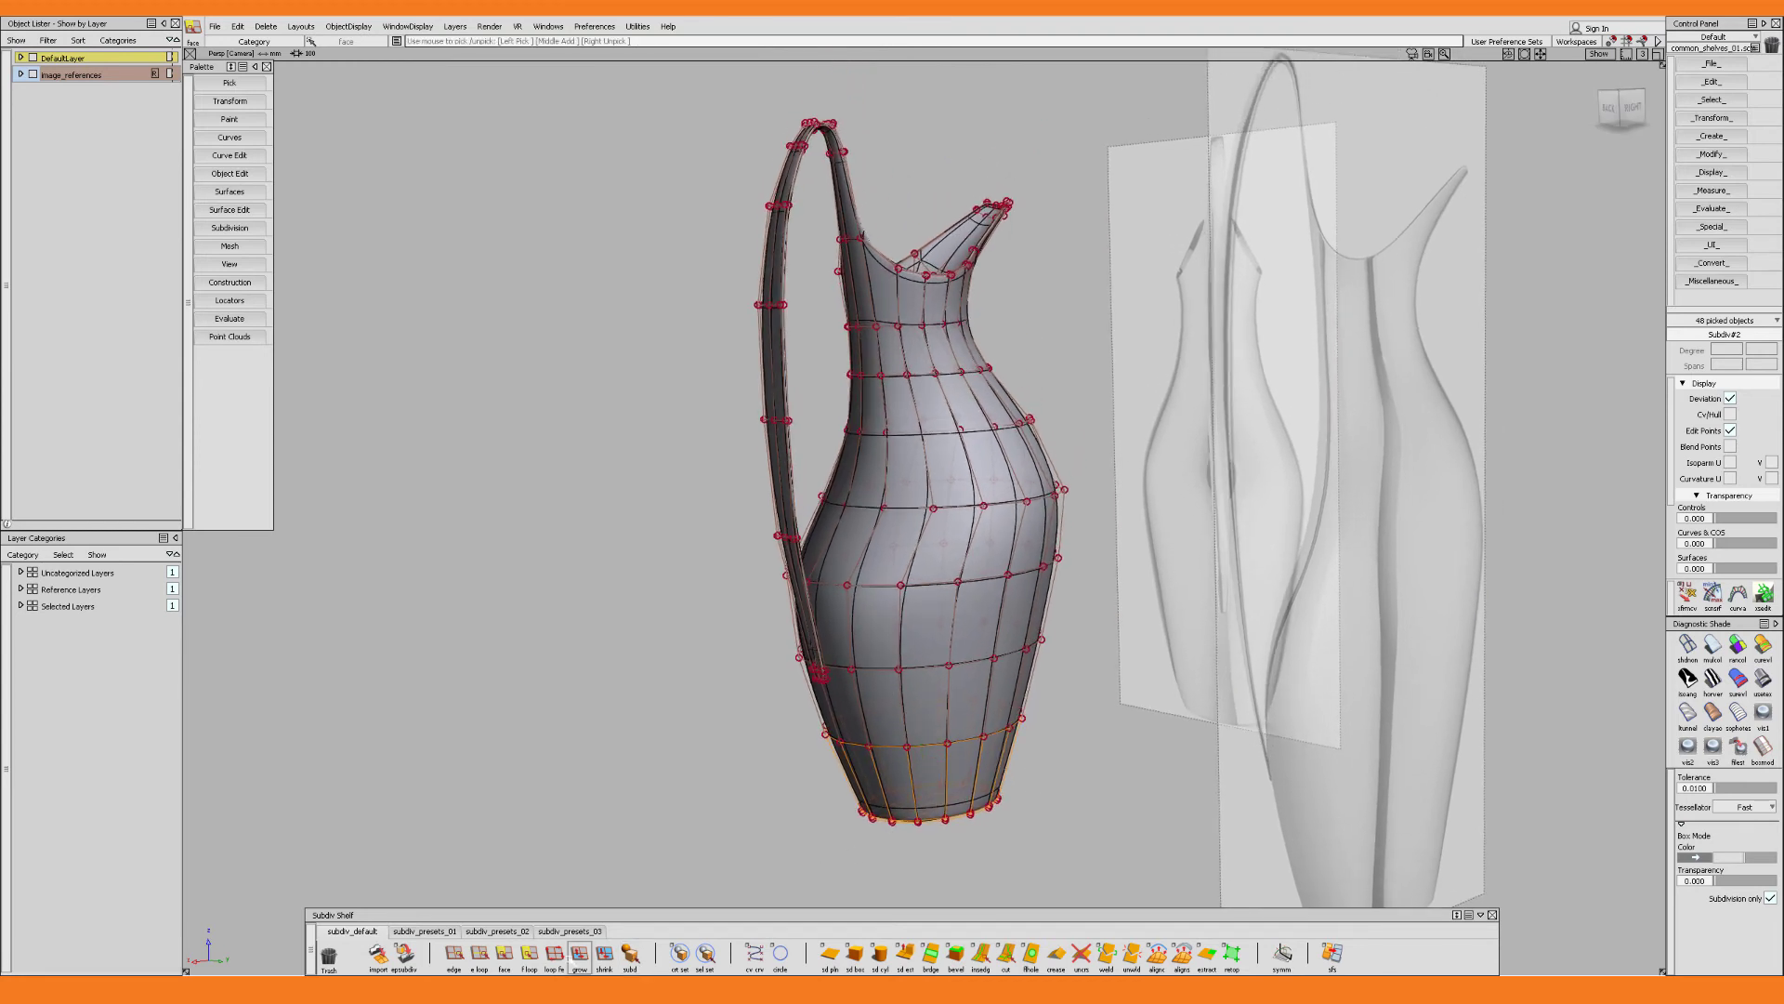
{"action": "left_click", "coordinate": [579, 955]}
{"action": "left_click", "coordinate": [579, 955]}
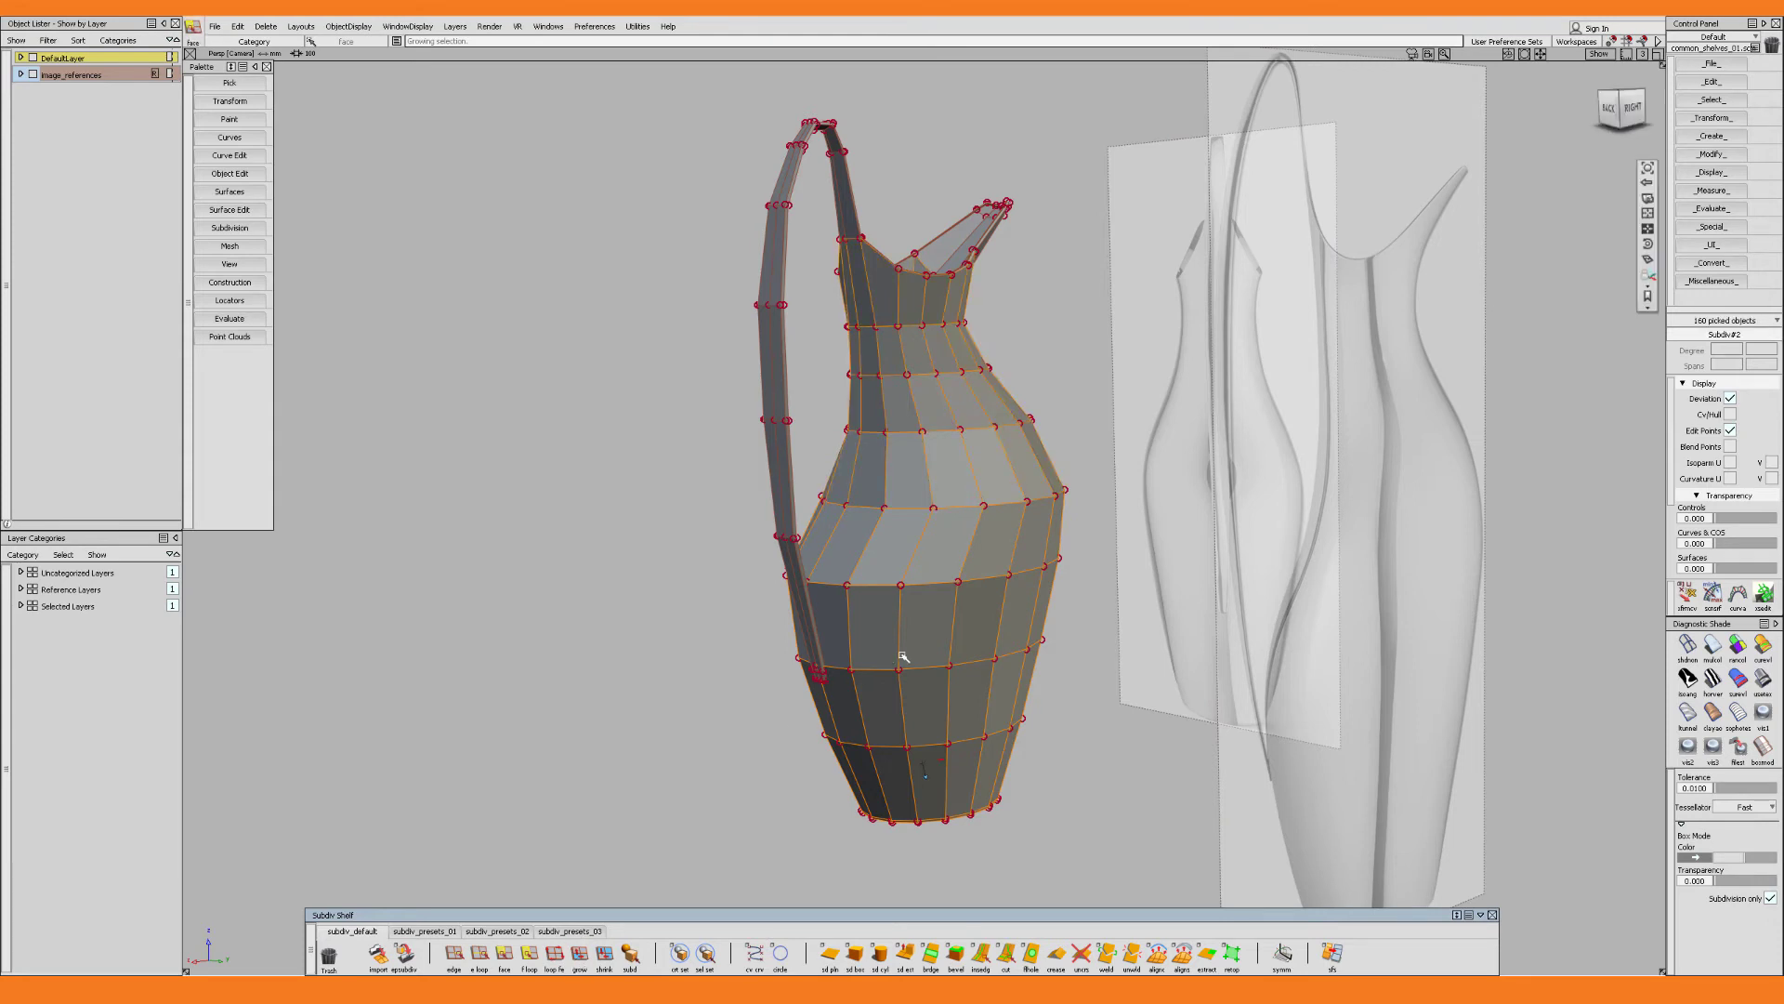
{"action": "left_click_drag", "start_coordinate": [904, 657], "coordinate": [942, 655], "text": "alt+shift"}
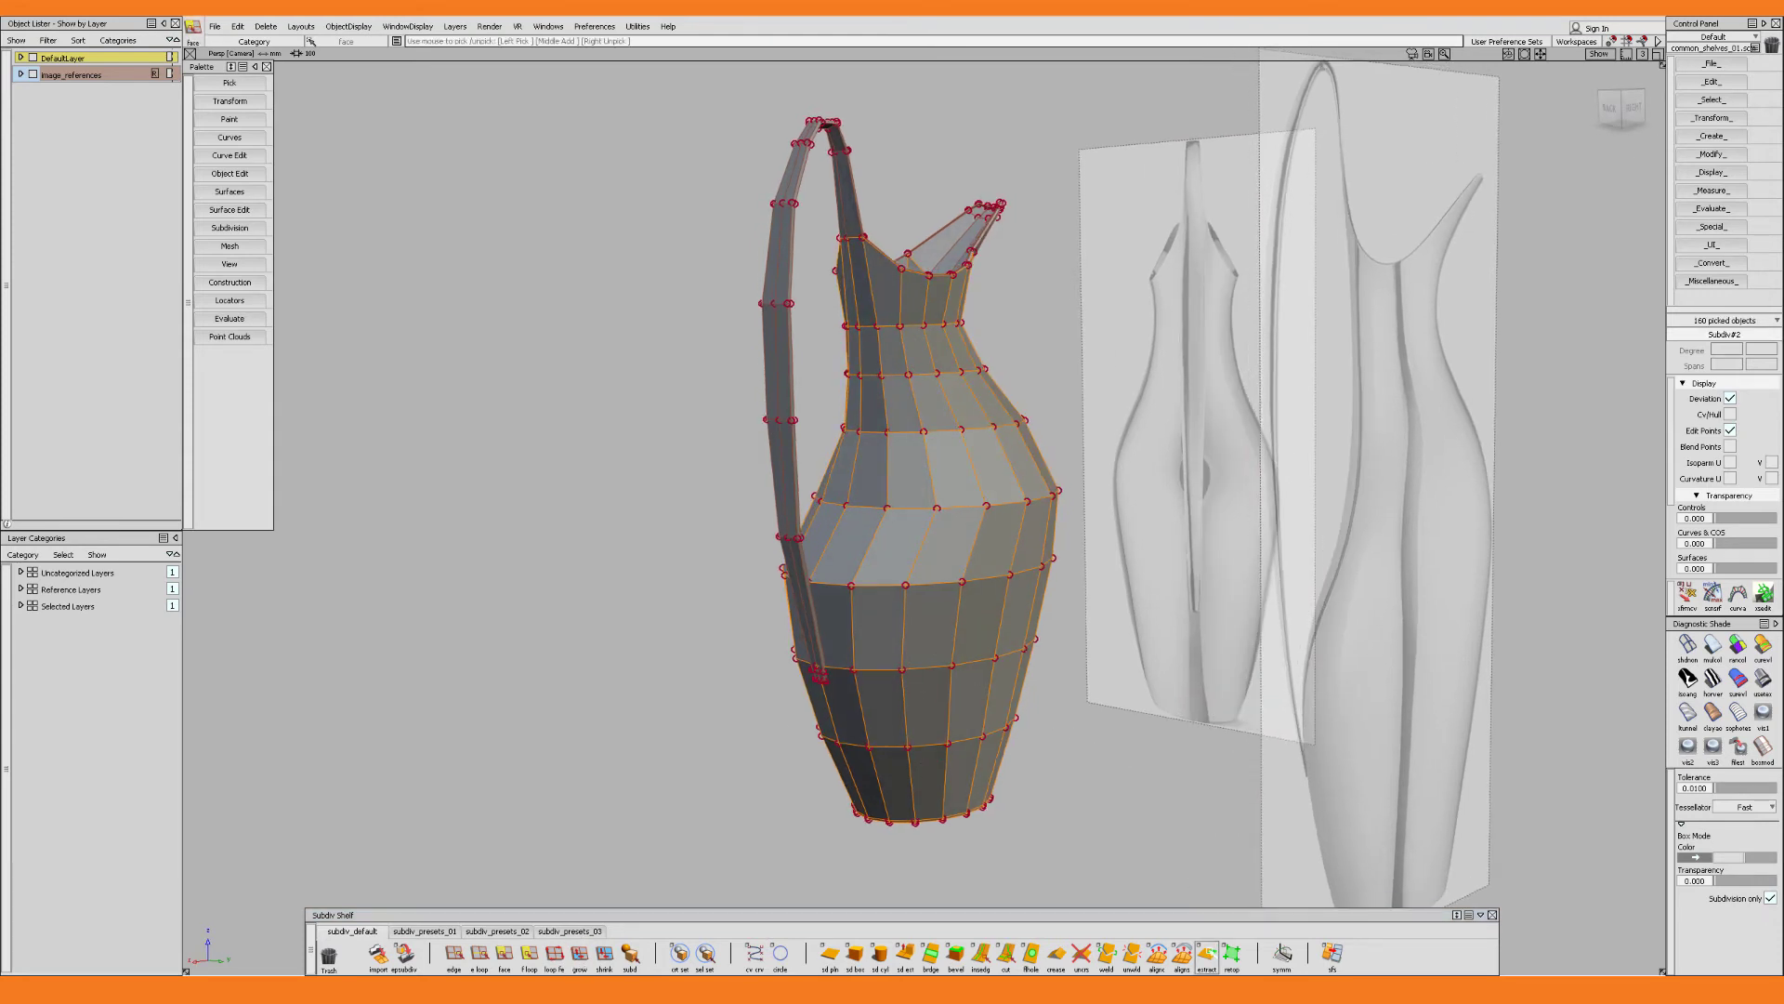
{"action": "left_click", "coordinate": [1206, 953]}
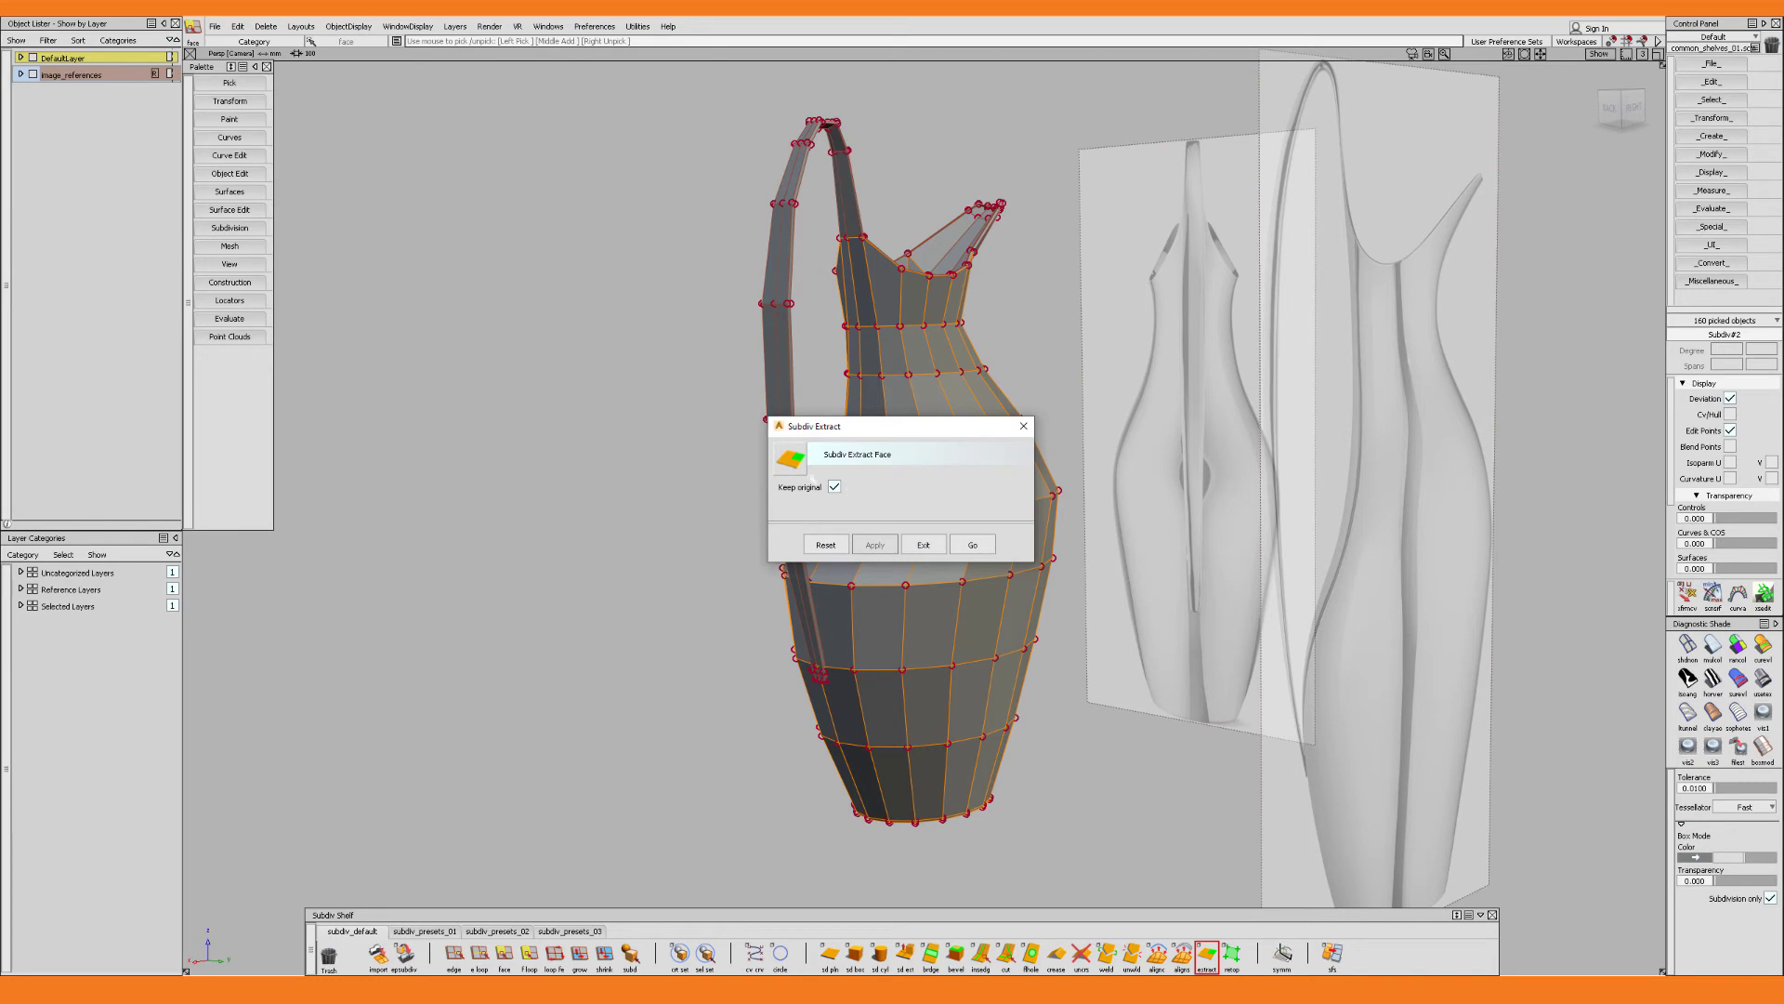
{"action": "left_click", "coordinate": [975, 546]}
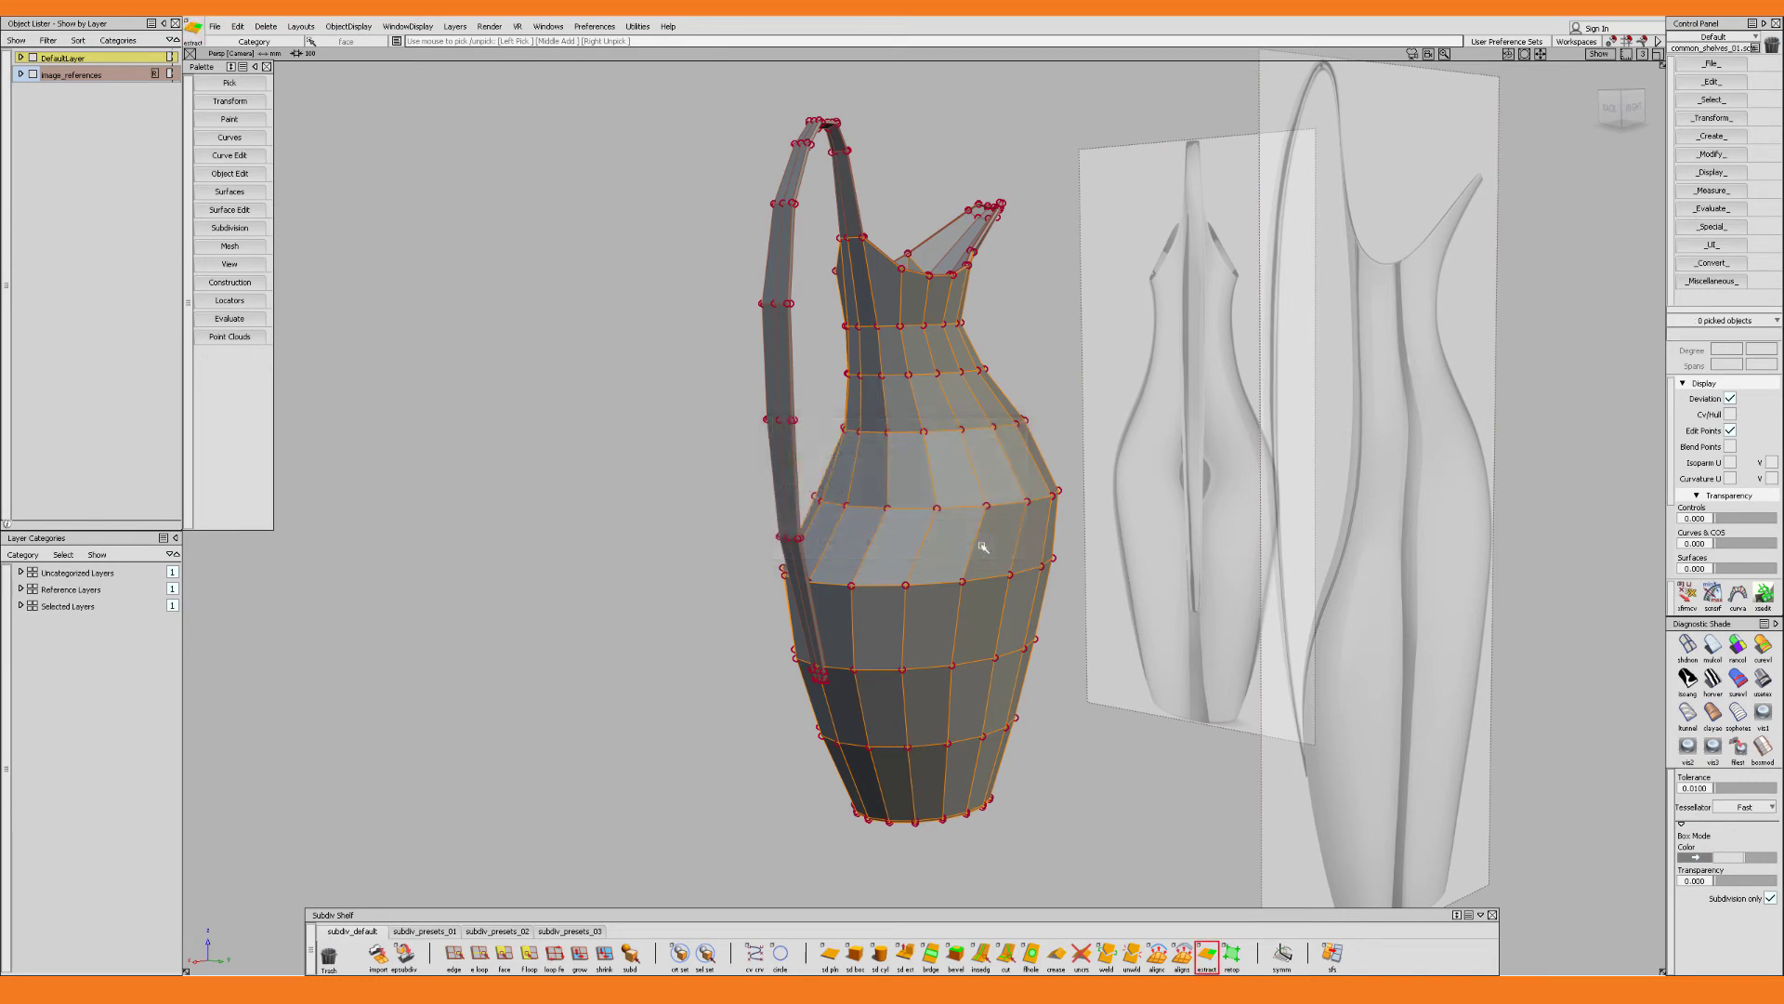
Hide the original pitcher with its handle and spout, and delete the extracted body's construction history
{"action": "left_click_drag", "start_coordinate": [945, 402], "coordinate": [966, 423], "text": "alt+shift"}
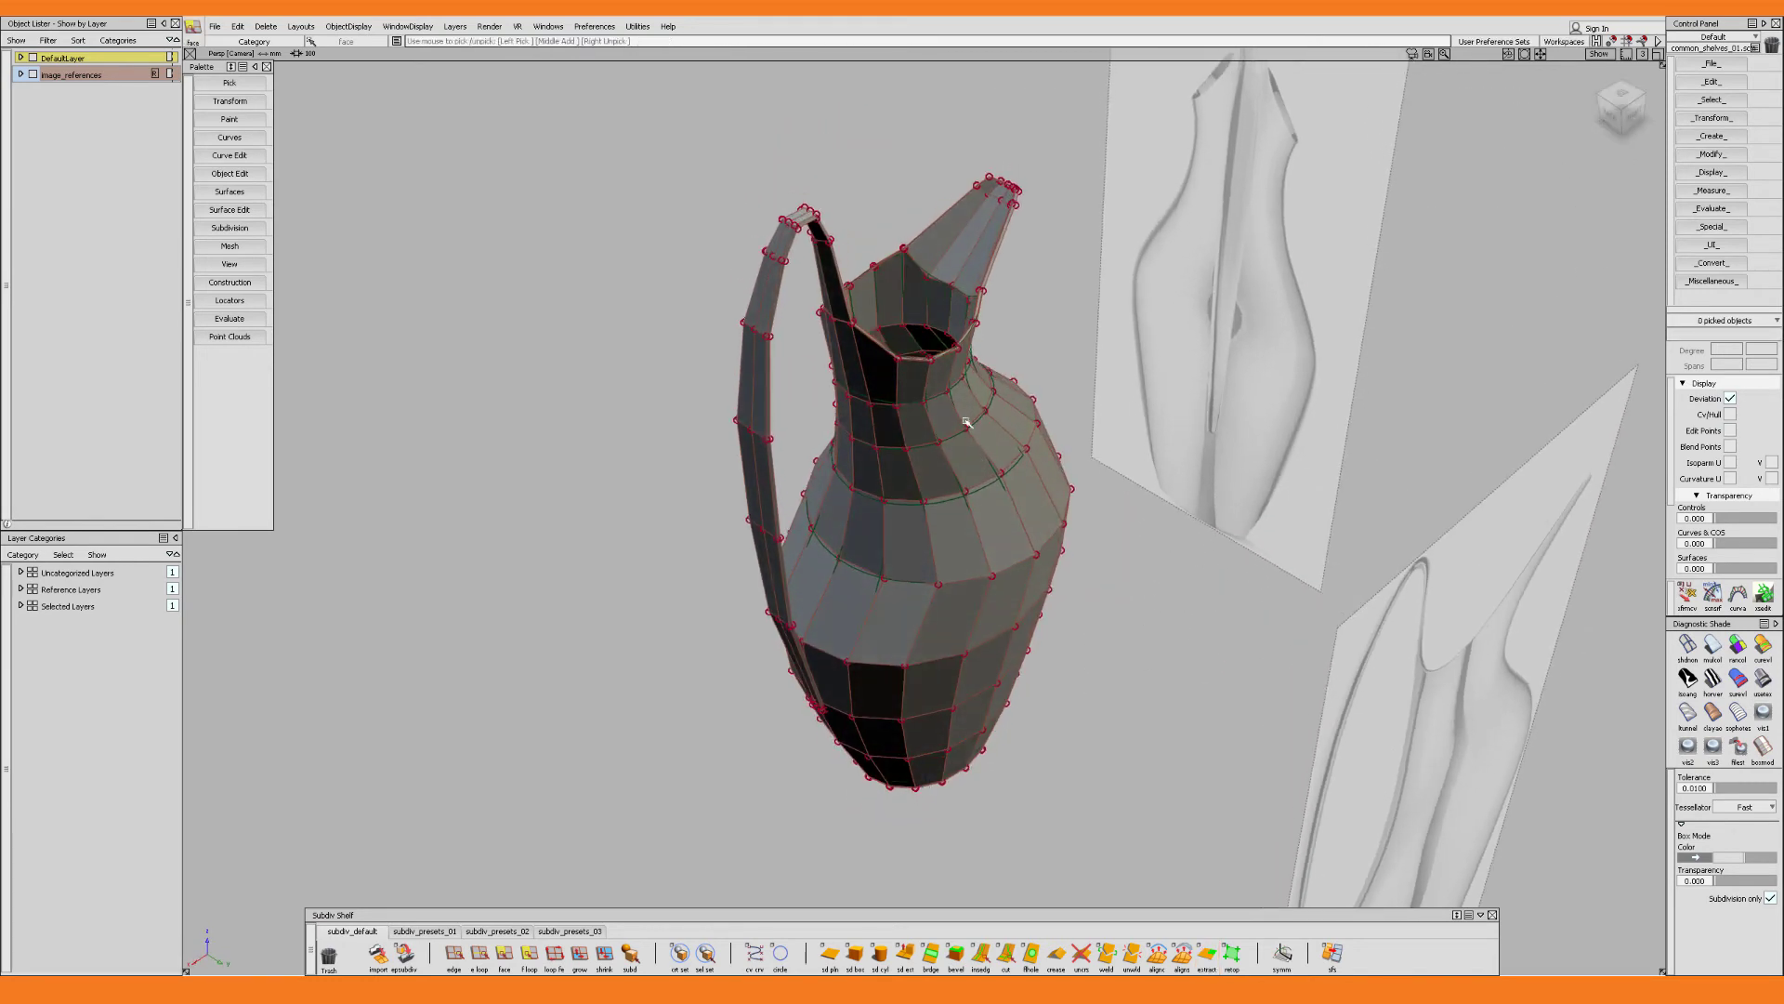
{"action": "left_click", "coordinate": [951, 265]}
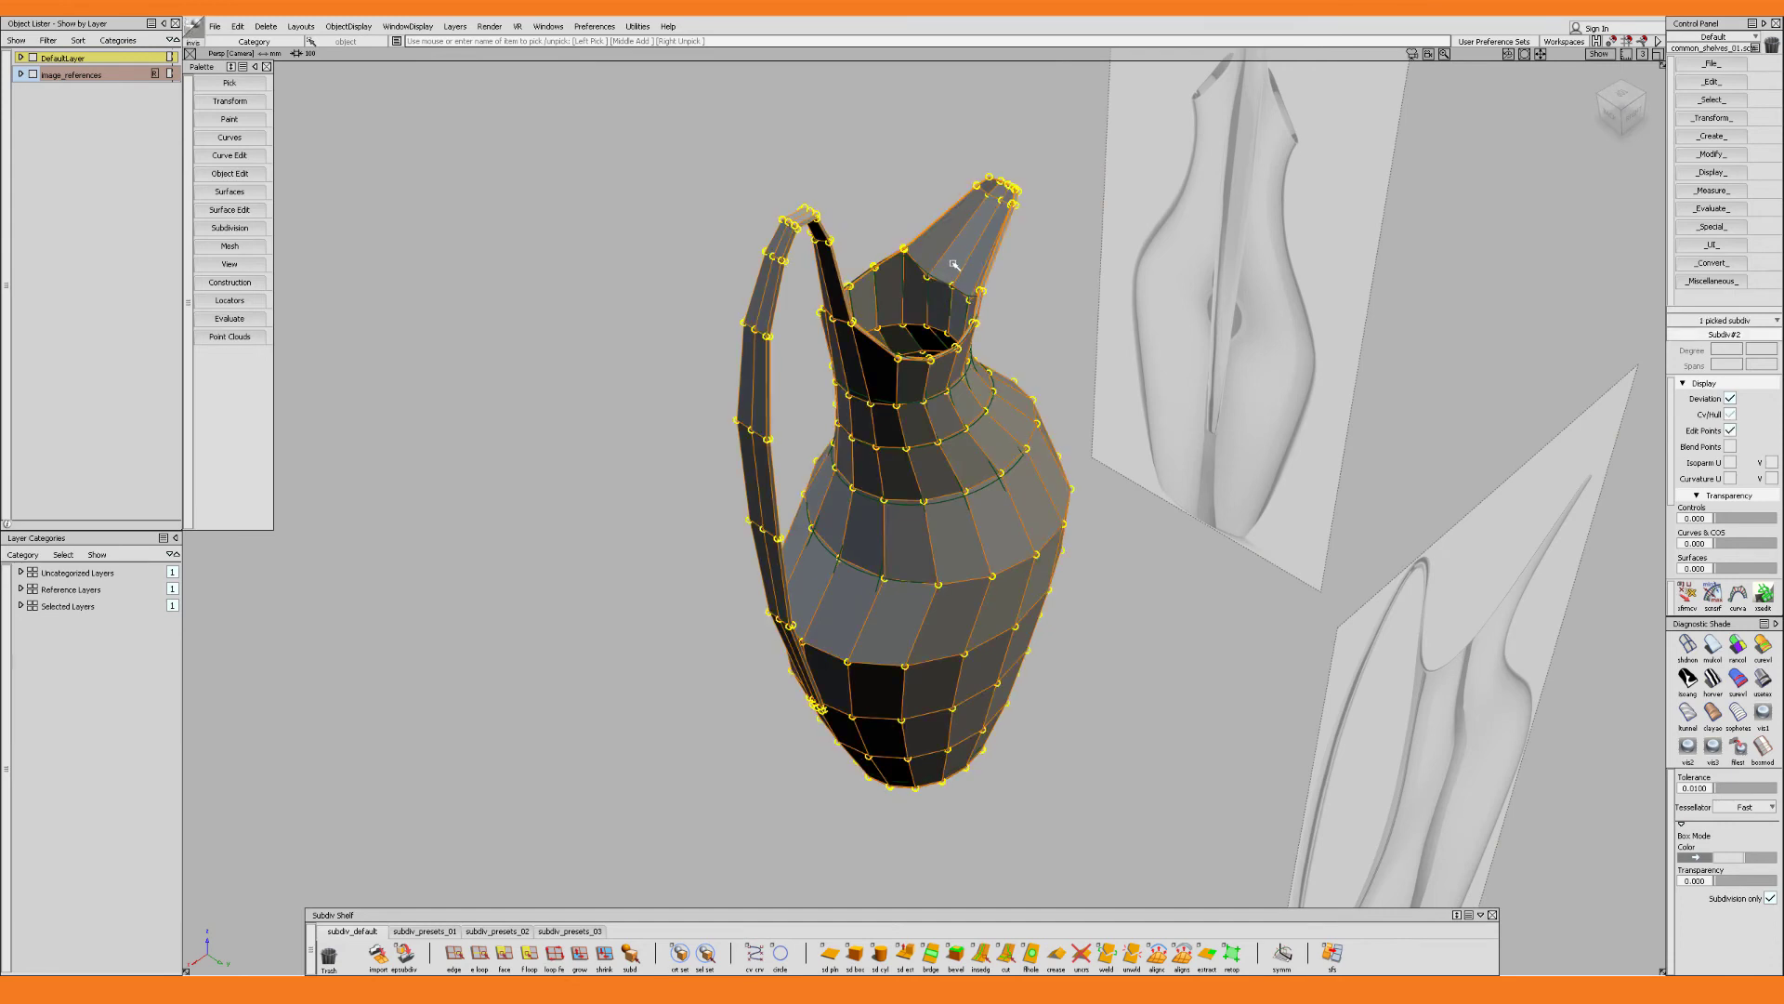
{"action": "key", "text": "Delete"}
{"action": "key", "text": "5"}
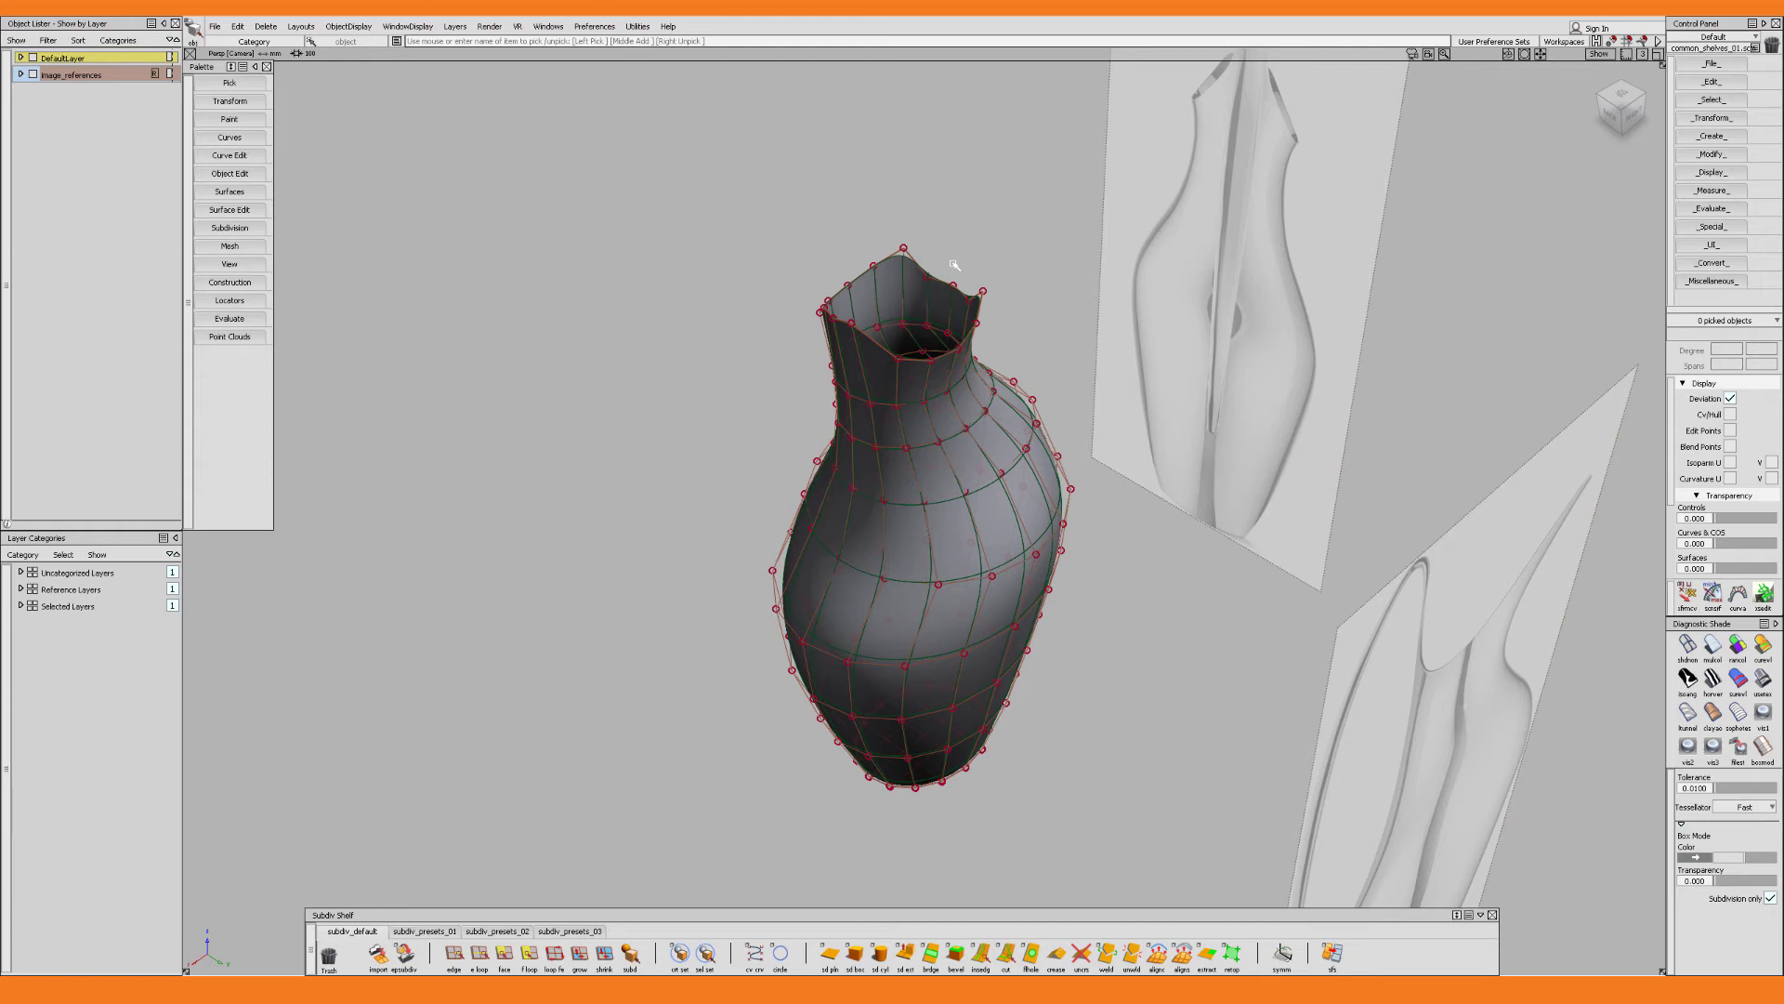
{"action": "left_click", "coordinate": [909, 293]}
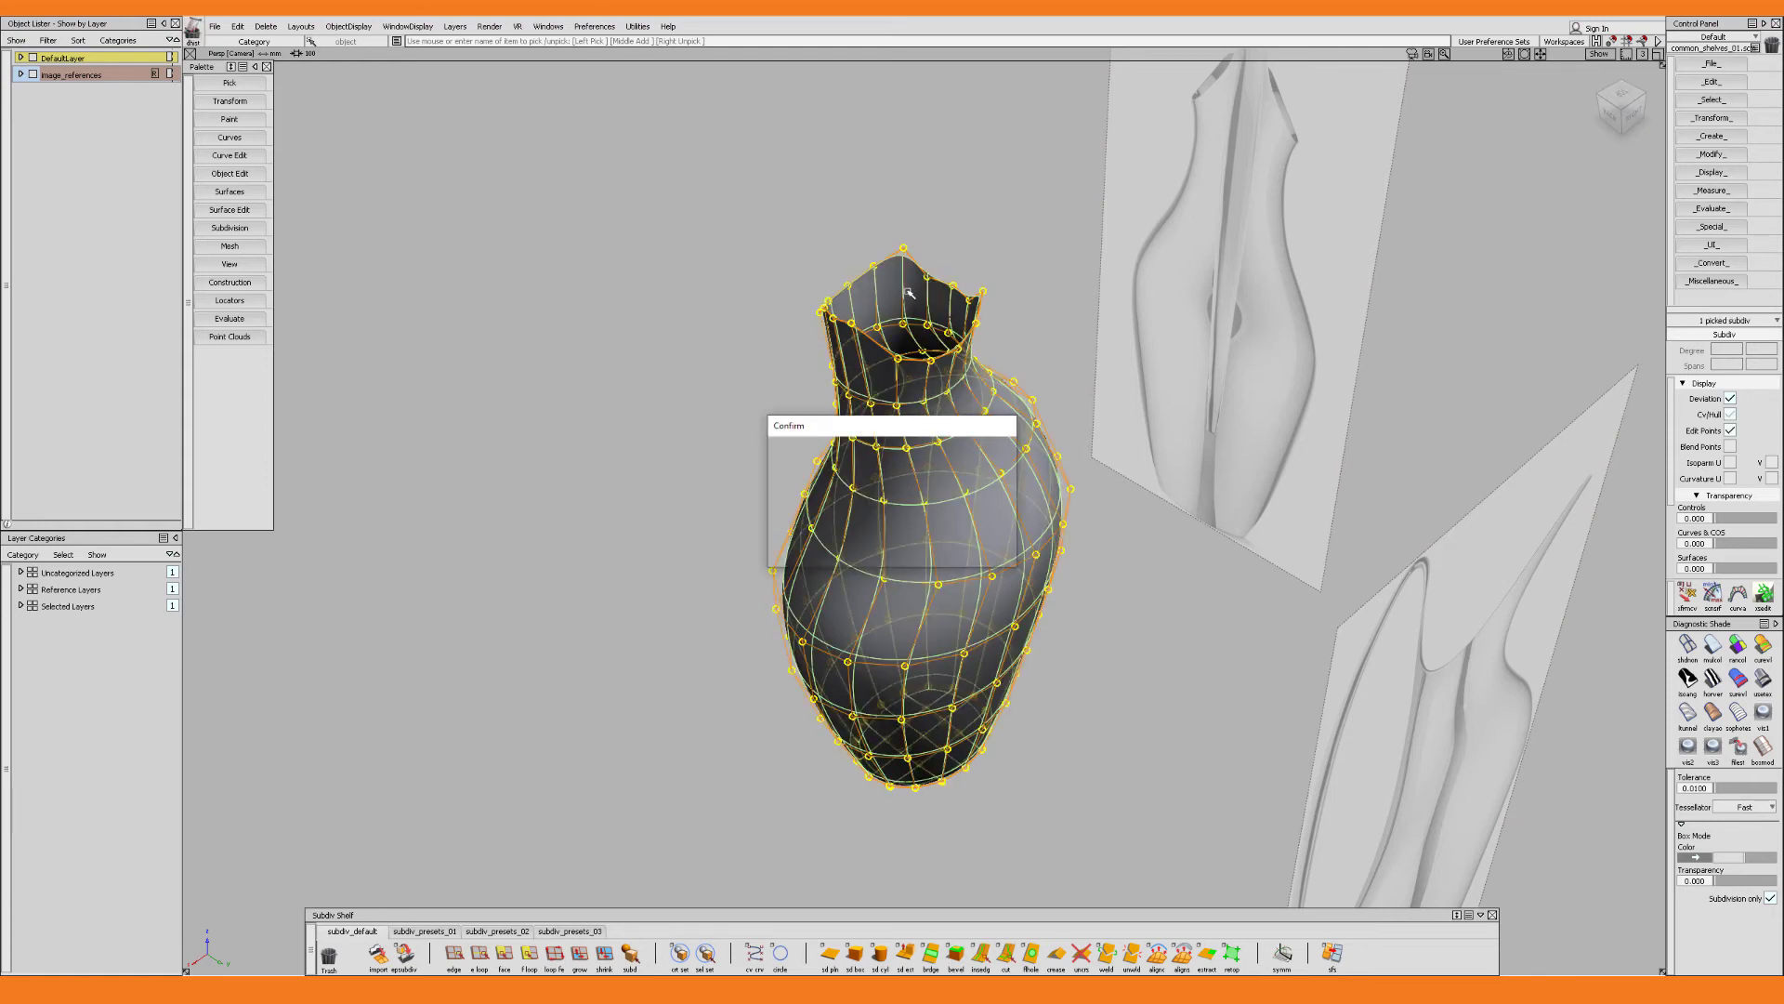
{"action": "key", "text": "Return"}
Pick only the faces closing the underside of the extracted body and delete them
{"action": "left_click_drag", "start_coordinate": [940, 603], "coordinate": [941, 232], "text": "alt+shift"}
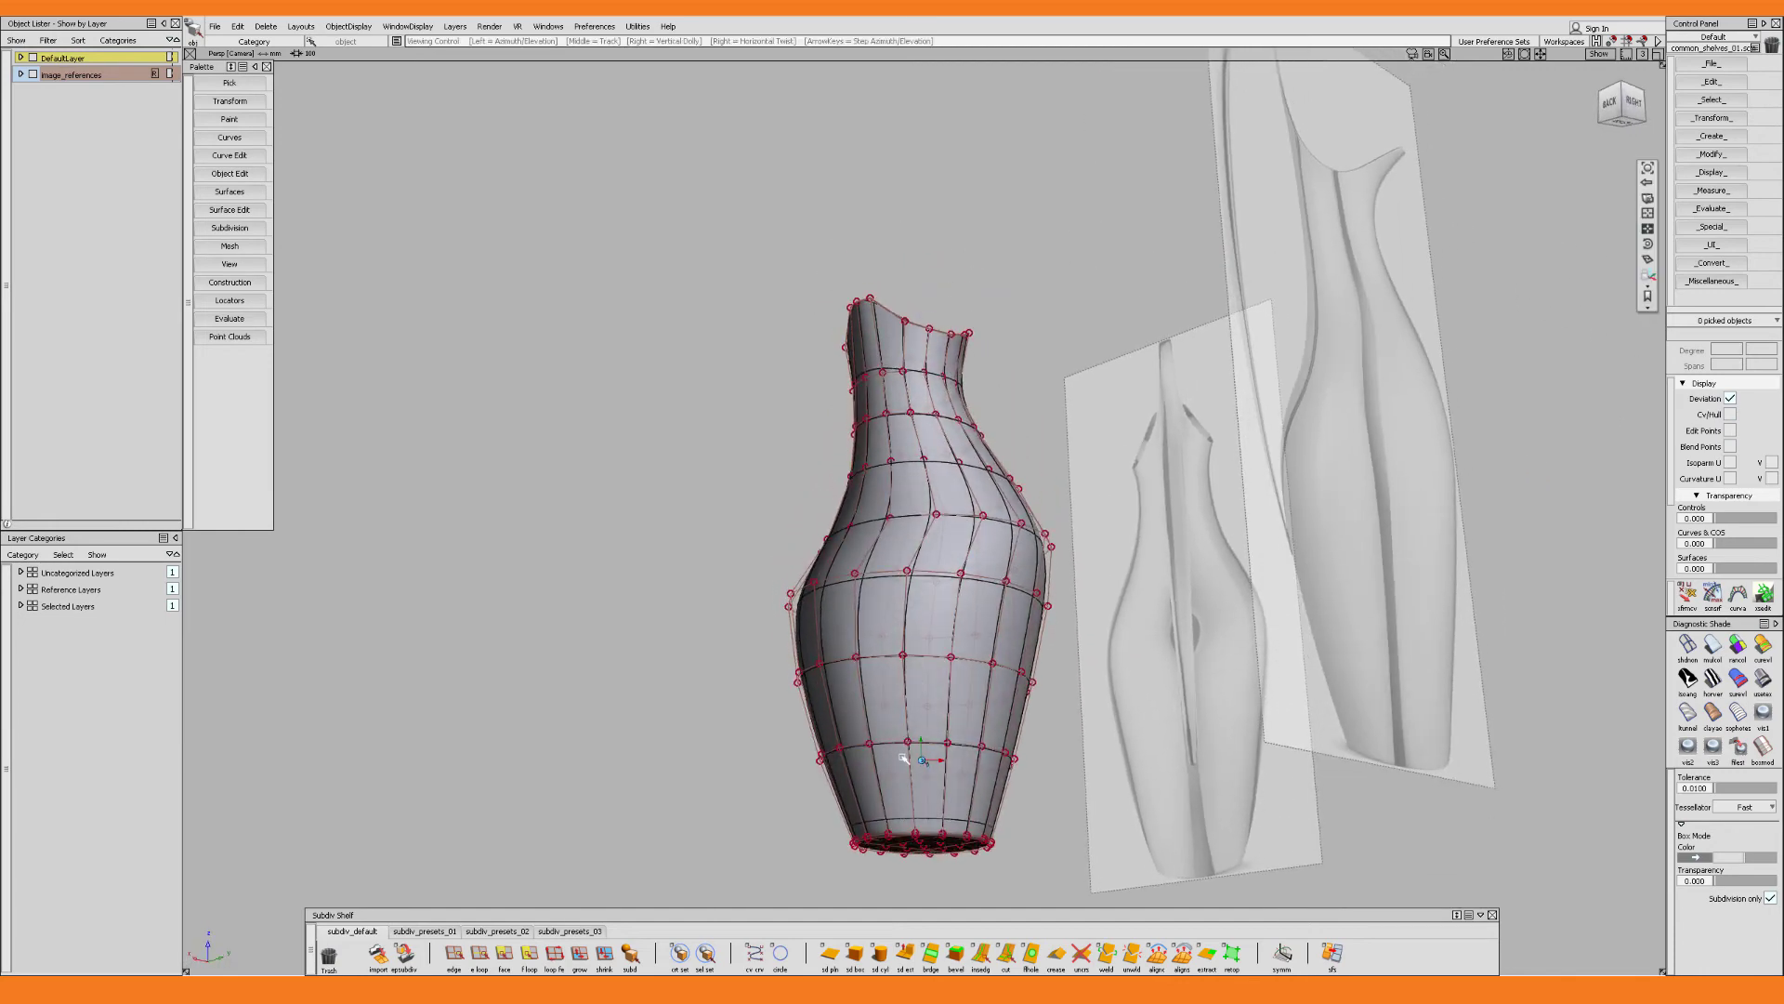
{"action": "right_click_drag", "start_coordinate": [915, 539], "coordinate": [924, 780], "text": "alt+shift"}
{"action": "middle_click_drag", "start_coordinate": [924, 781], "coordinate": [904, 553], "text": "alt+shift"}
{"action": "left_click_drag", "start_coordinate": [874, 557], "coordinate": [826, 685], "text": "alt+shift"}
{"action": "left_click_drag", "start_coordinate": [741, 632], "coordinate": [1142, 781]}
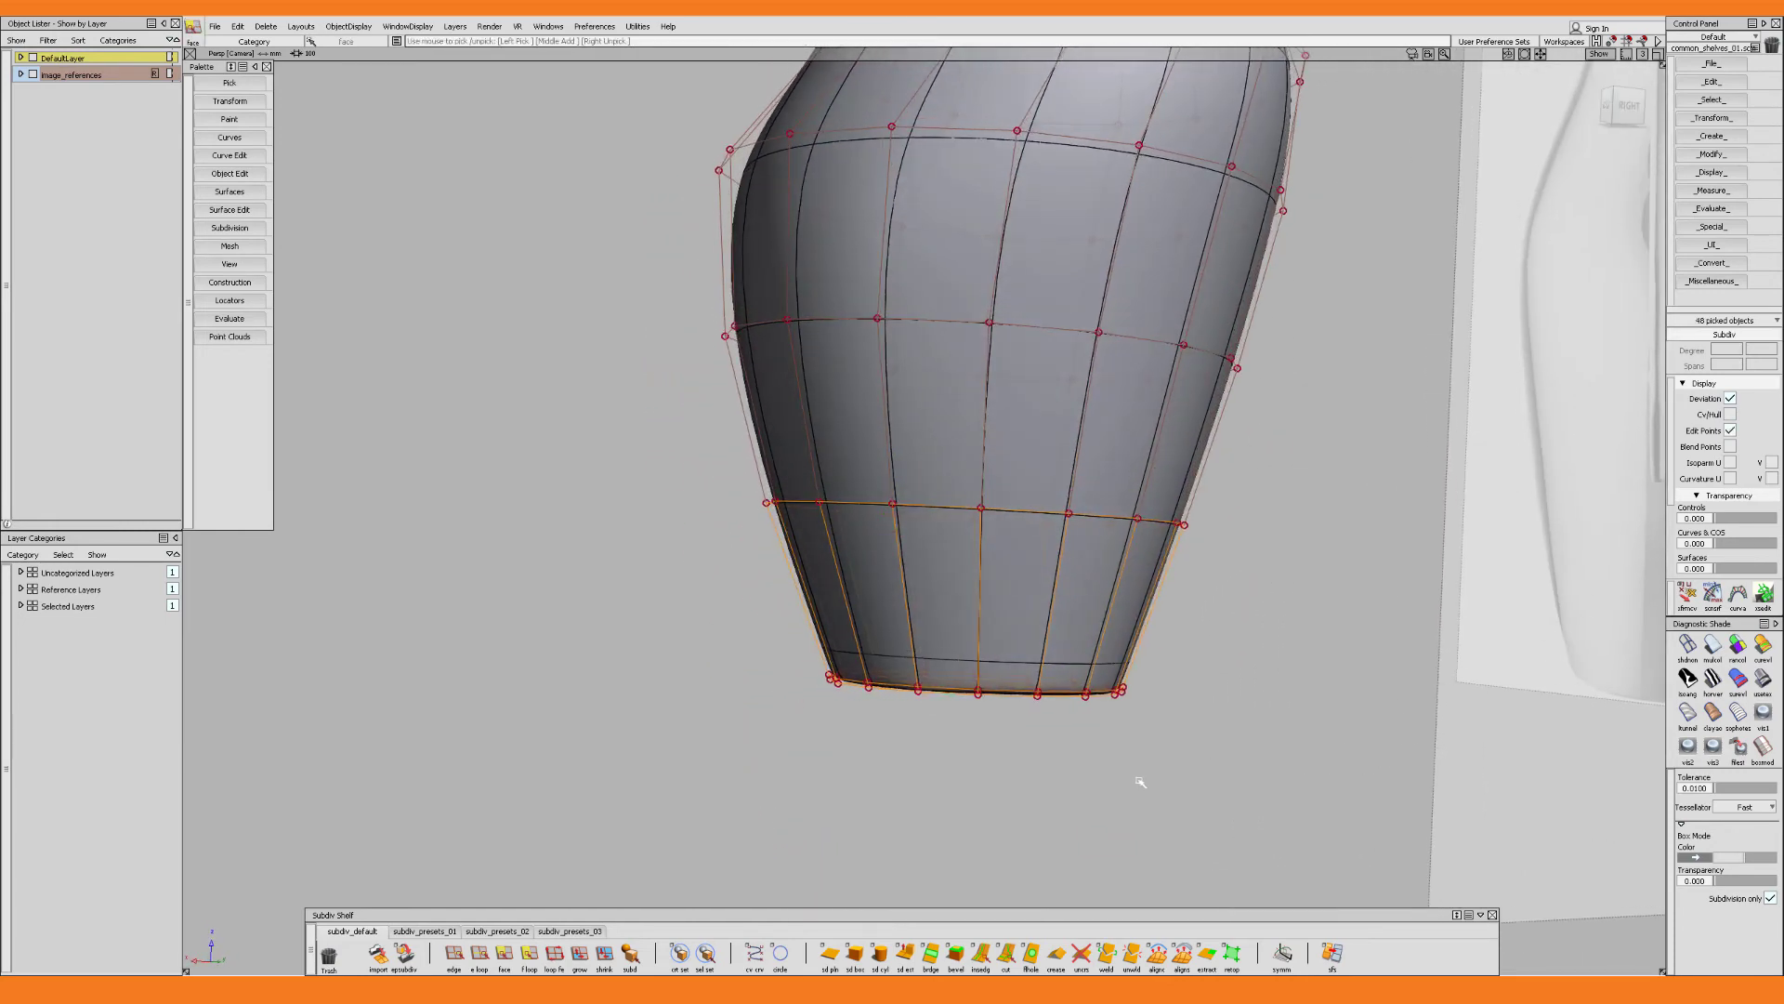
{"action": "key", "text": "alt+b"}
{"action": "left_click_drag", "start_coordinate": [801, 616], "coordinate": [764, 607], "text": "alt+shift"}
{"action": "right_click_drag", "start_coordinate": [1257, 621], "coordinate": [1257, 621]}
{"action": "left_click_drag", "start_coordinate": [1257, 620], "coordinate": [1232, 505]}
{"action": "key", "text": "Delete"}
{"action": "key", "text": "Return"}
{"action": "key", "text": "shift+alt"}
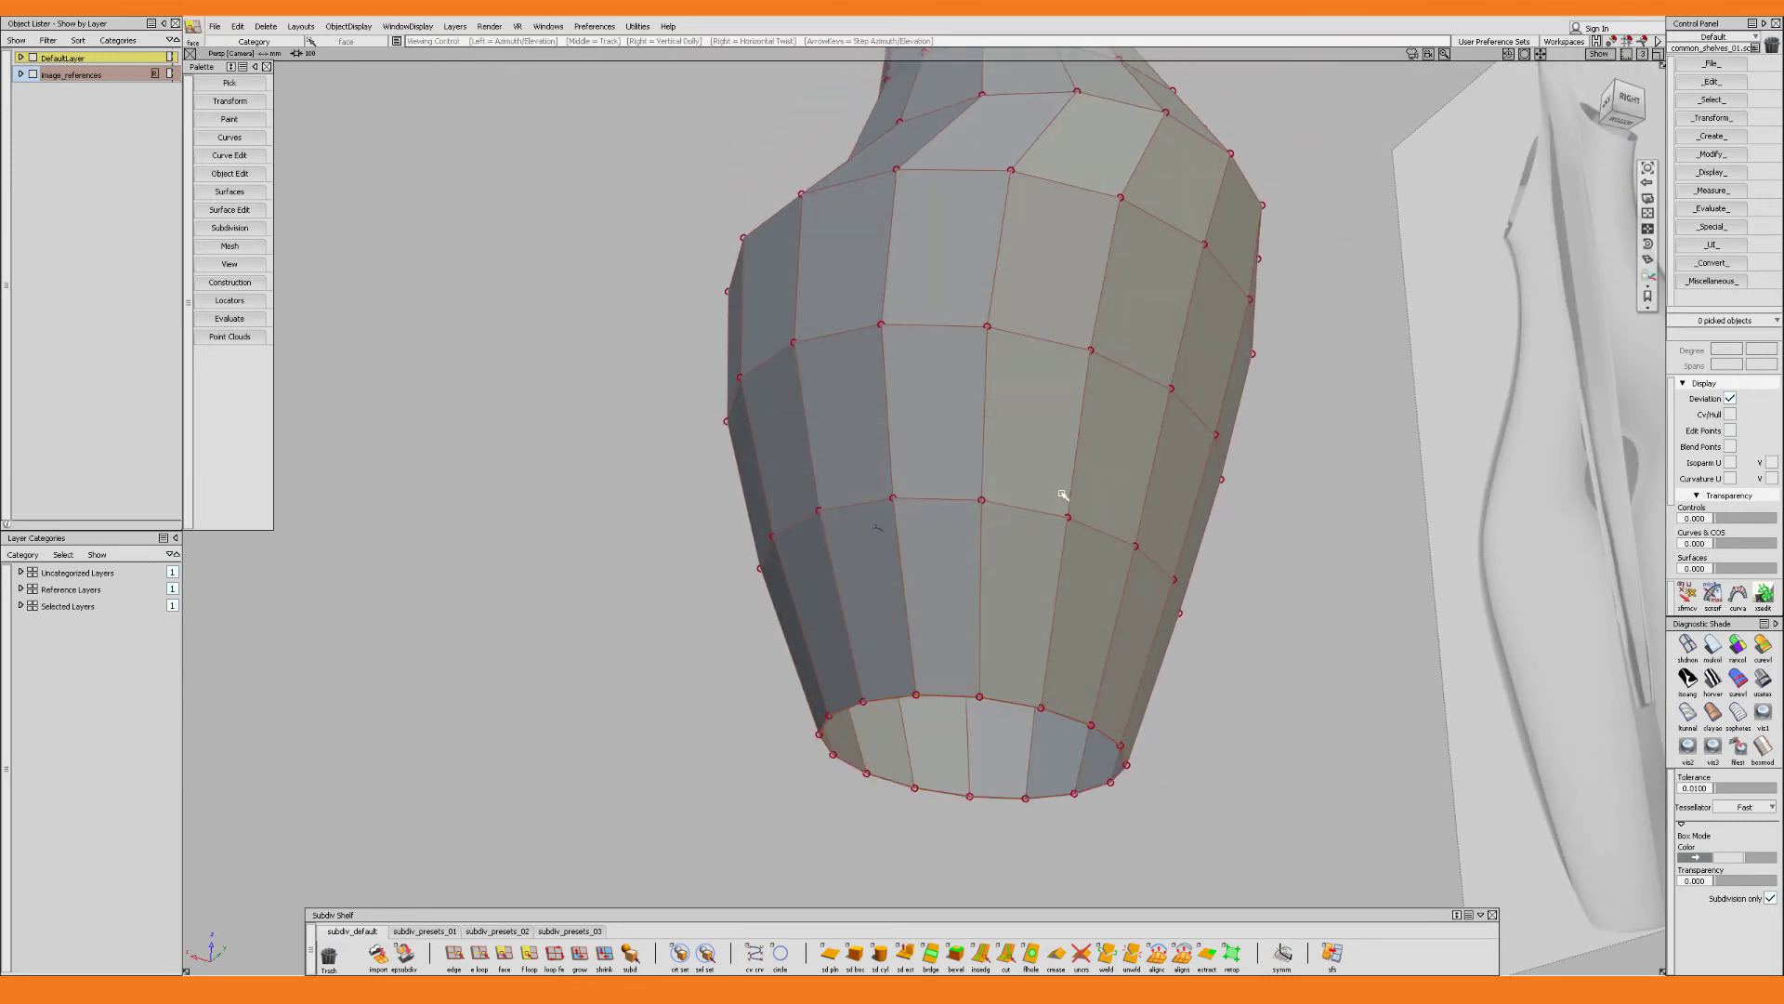
Pick all faces of the extracted body and extrude them slightly inward with the Normal direction and Weld Together on
{"action": "left_click_drag", "start_coordinate": [1091, 469], "coordinate": [1108, 554], "text": "alt+shift"}
{"action": "right_click_drag", "start_coordinate": [1108, 554], "coordinate": [1044, 538], "text": "alt+shift"}
{"action": "middle_click_drag", "start_coordinate": [1044, 538], "coordinate": [1000, 650], "text": "alt+shift"}
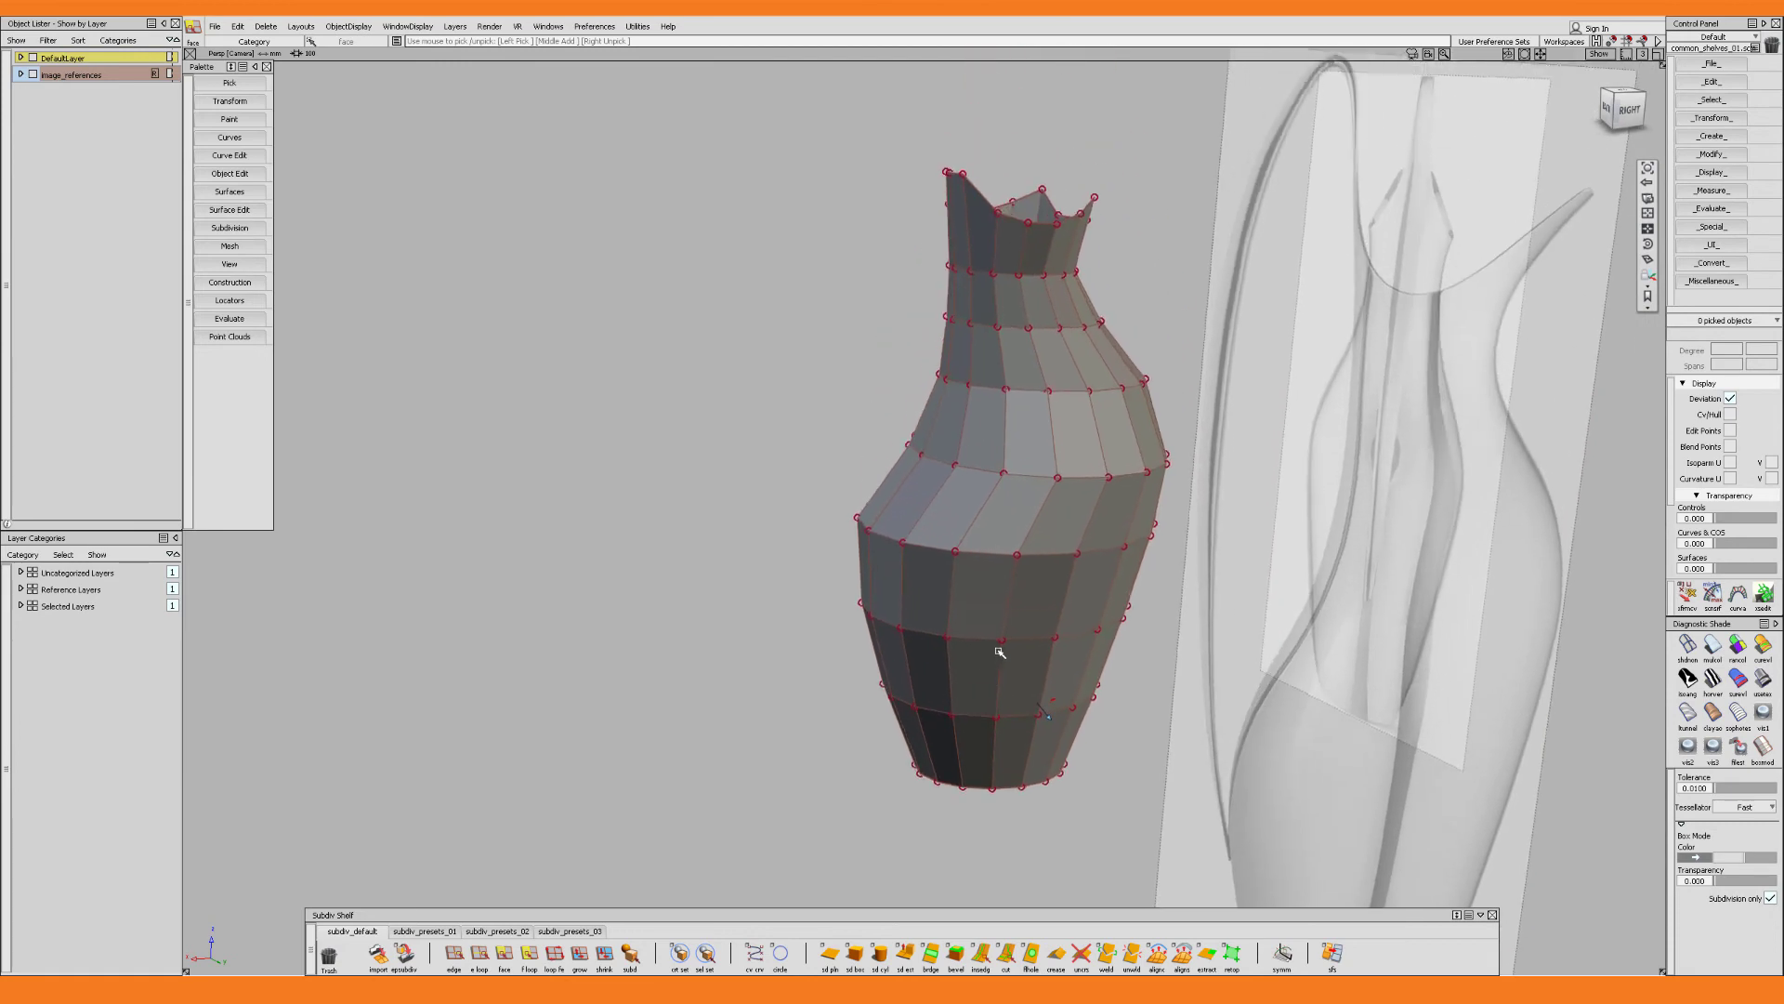
{"action": "left_click_drag", "start_coordinate": [1000, 649], "coordinate": [1041, 693], "text": "alt+shift"}
{"action": "left_click_drag", "start_coordinate": [753, 130], "coordinate": [1251, 805]}
{"action": "left_click", "coordinate": [912, 954]}
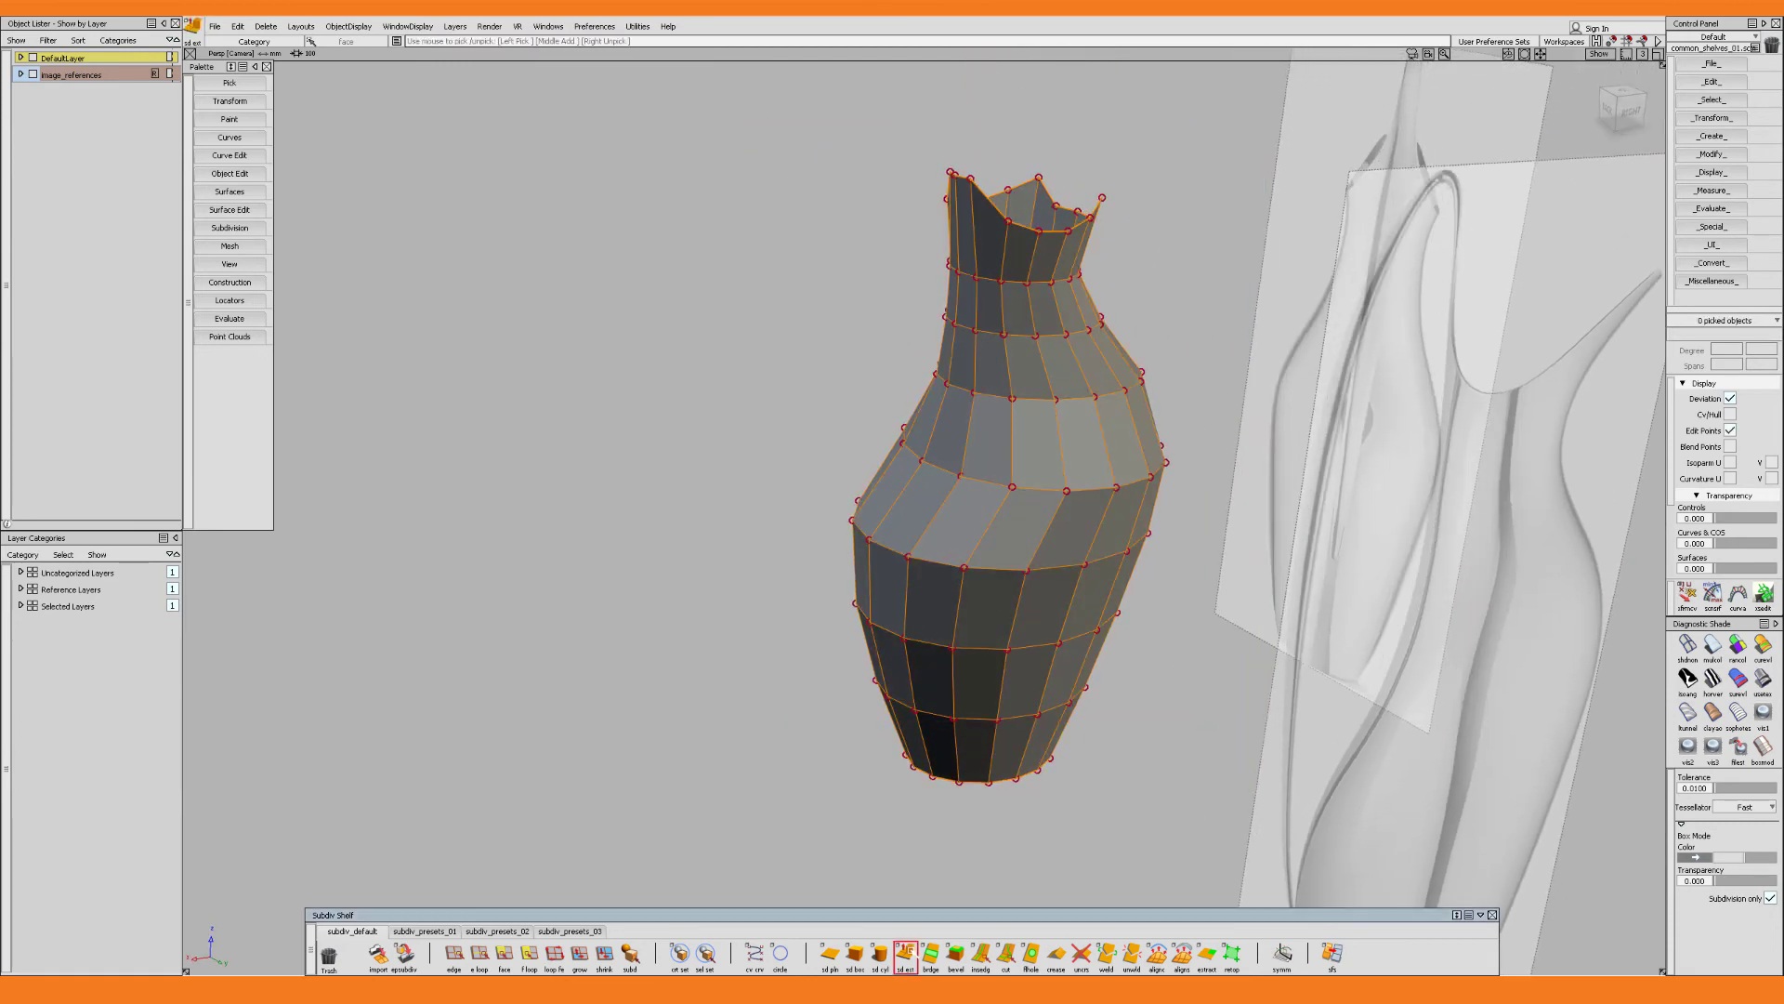
{"action": "left_click_drag", "start_coordinate": [961, 644], "coordinate": [960, 665], "text": "alt+shift"}
{"action": "middle_click_drag", "start_coordinate": [984, 753], "coordinate": [992, 674], "text": "alt+shift"}
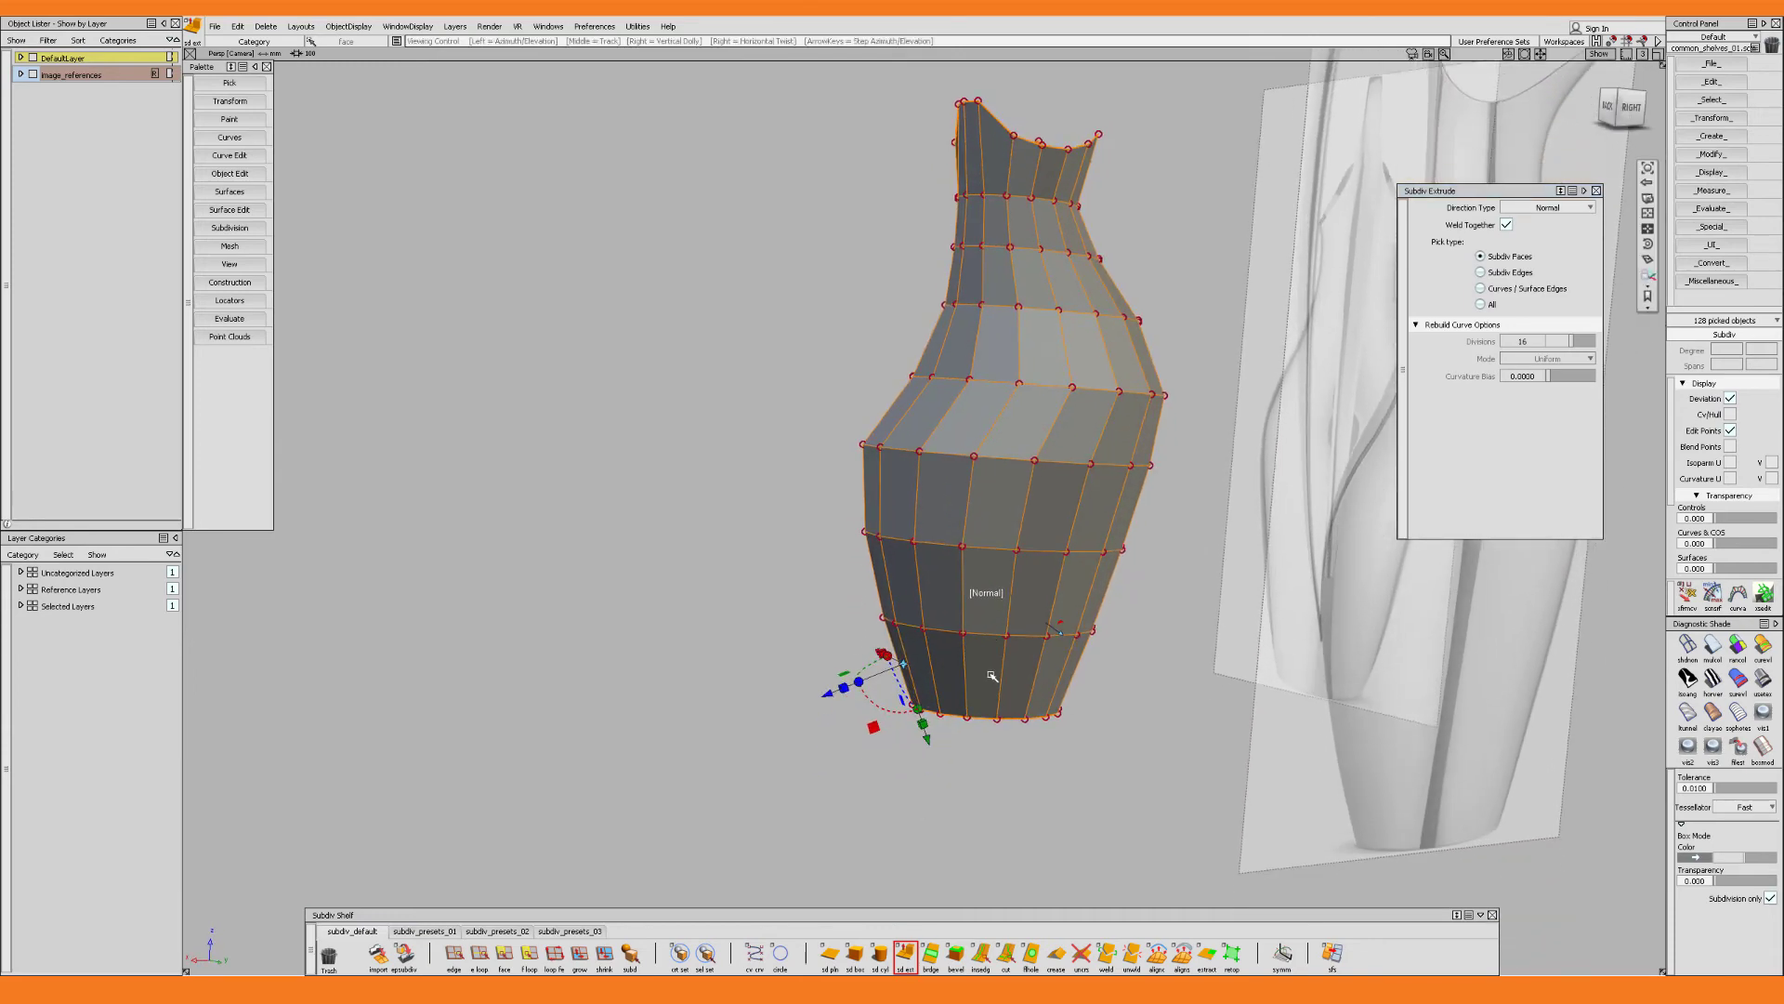
{"action": "right_click_drag", "start_coordinate": [992, 674], "coordinate": [916, 693], "text": "alt+shift"}
{"action": "left_click_drag", "start_coordinate": [916, 694], "coordinate": [741, 681], "text": "alt+shift"}
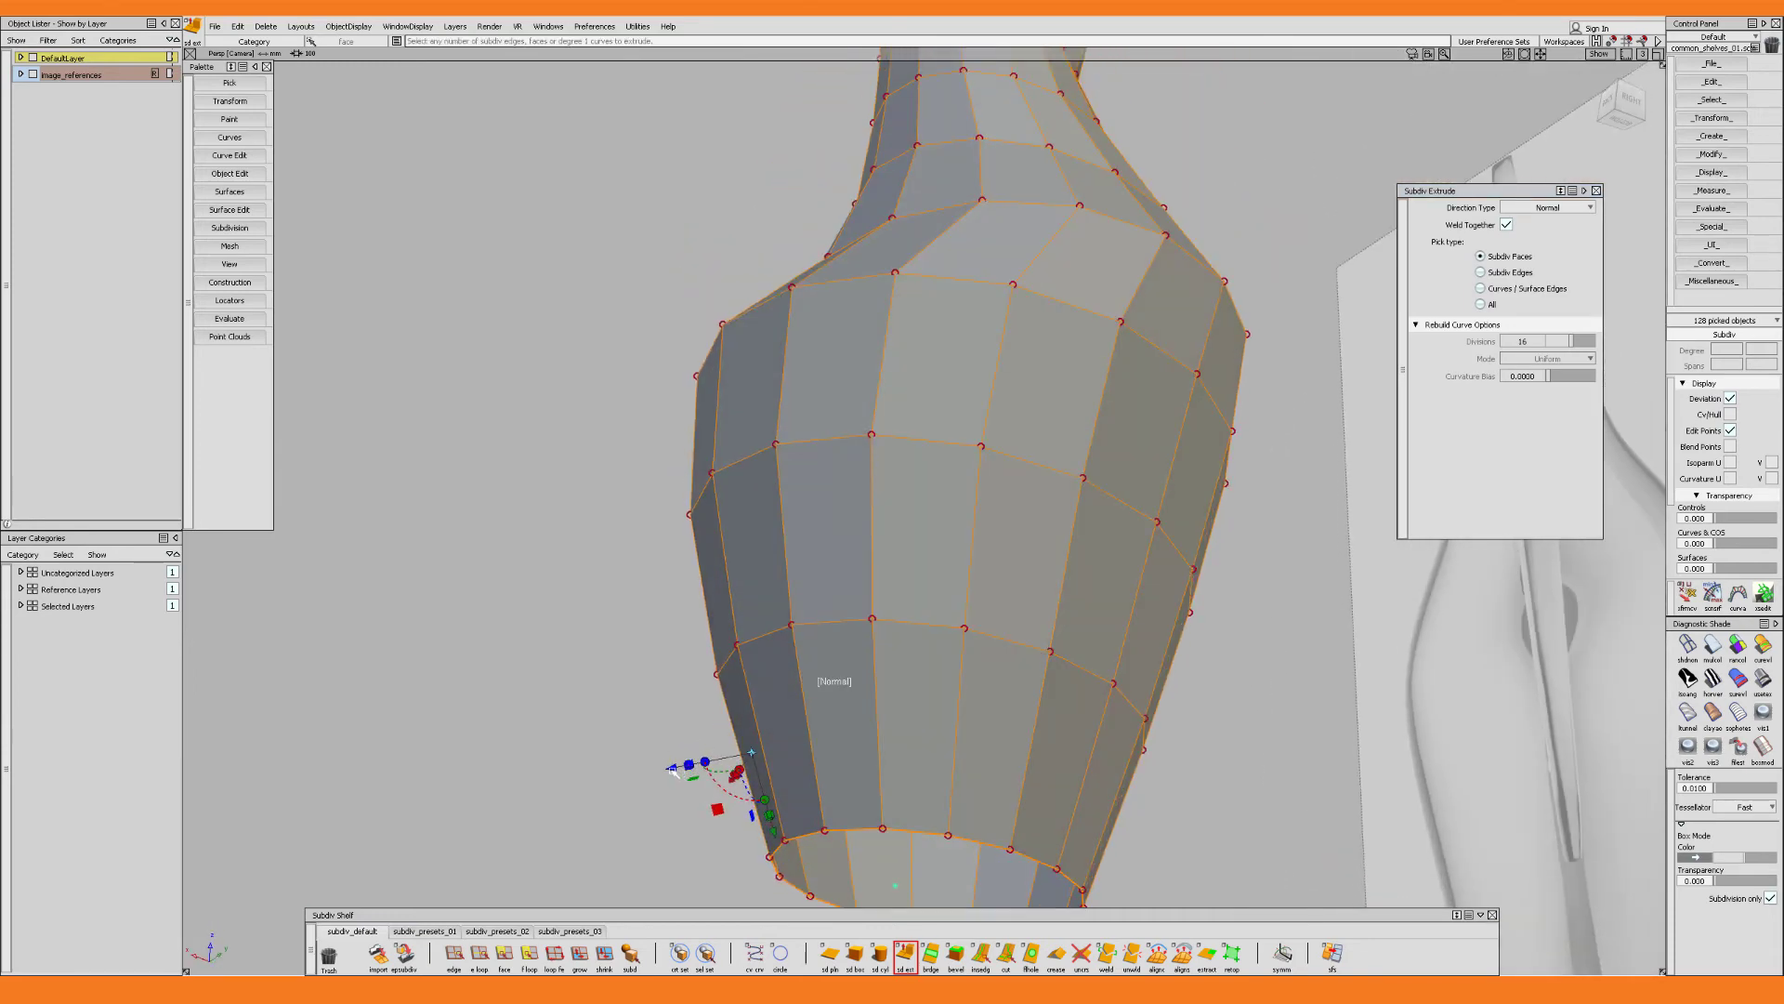
{"action": "left_click_drag", "start_coordinate": [675, 768], "coordinate": [744, 542], "text": "alt+shift"}
{"action": "left_click_drag", "start_coordinate": [709, 615], "coordinate": [724, 617]}
{"action": "key", "text": "Escape"}
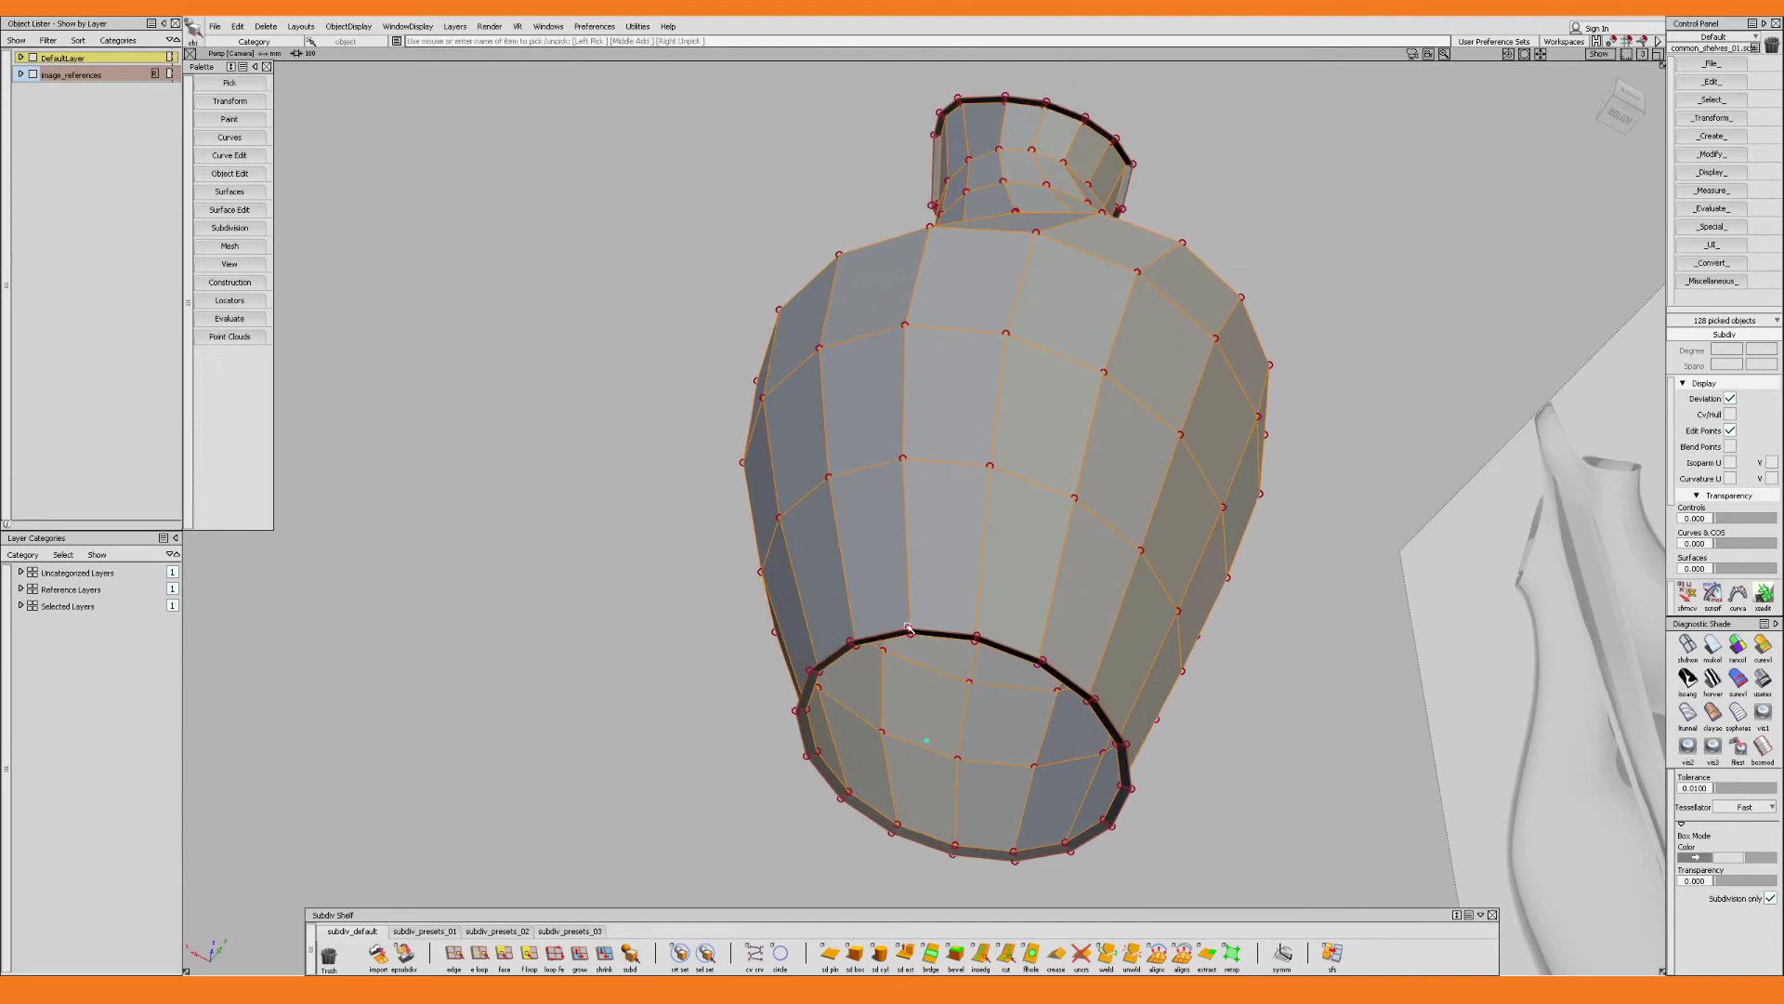
Pick the narrow loop of faces around the body's open base and delete it
{"action": "middle_click_drag", "start_coordinate": [995, 692], "coordinate": [1002, 660], "text": "alt+shift"}
{"action": "mouse_move", "coordinate": [1002, 660]}
{"action": "left_mouse_down", "text": "alt+shift"}
{"action": "mouse_move", "coordinate": [1007, 729]}
{"action": "mouse_move", "coordinate": [970, 656]}
{"action": "left_mouse_up", "text": "alt+shift"}
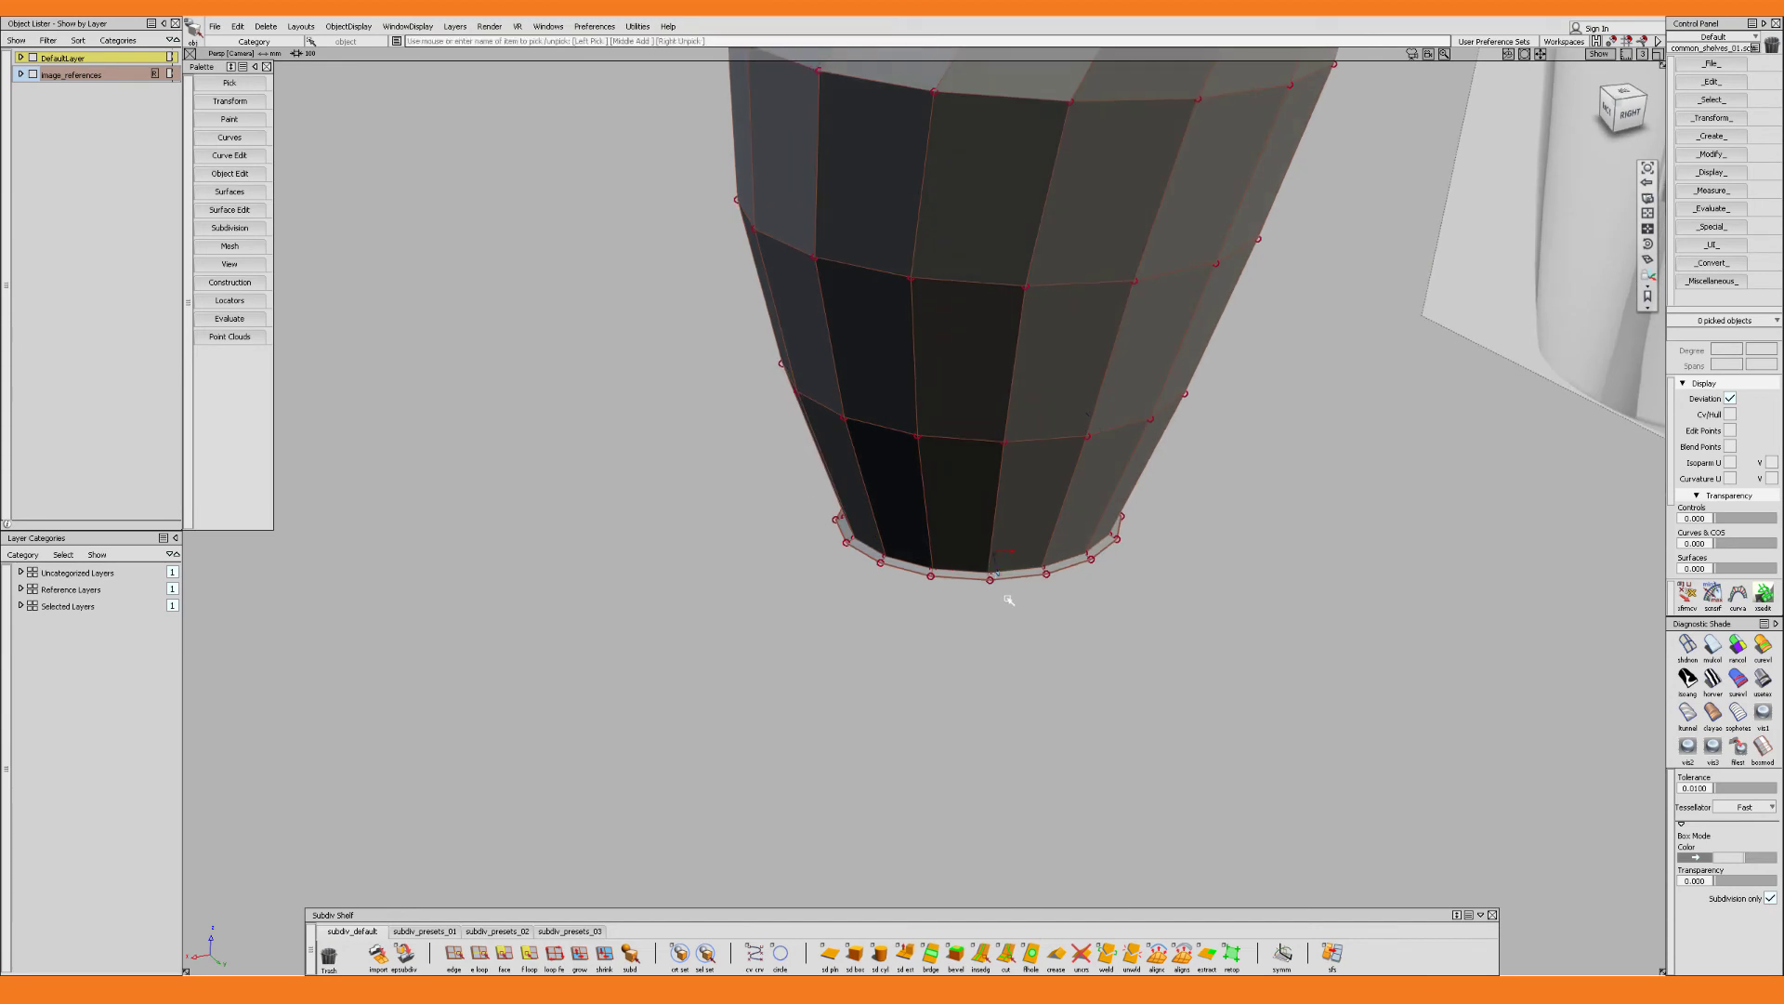
{"action": "scroll", "coordinate": [1006, 554], "scroll_direction": "up", "scroll_amount": 4}
{"action": "scroll", "coordinate": [1007, 555], "scroll_direction": "up", "scroll_amount": 1}
{"action": "left_click_drag", "start_coordinate": [1008, 555], "coordinate": [1002, 632], "text": "alt+shift"}
{"action": "scroll", "coordinate": [1015, 655], "scroll_direction": "up", "scroll_amount": 3}
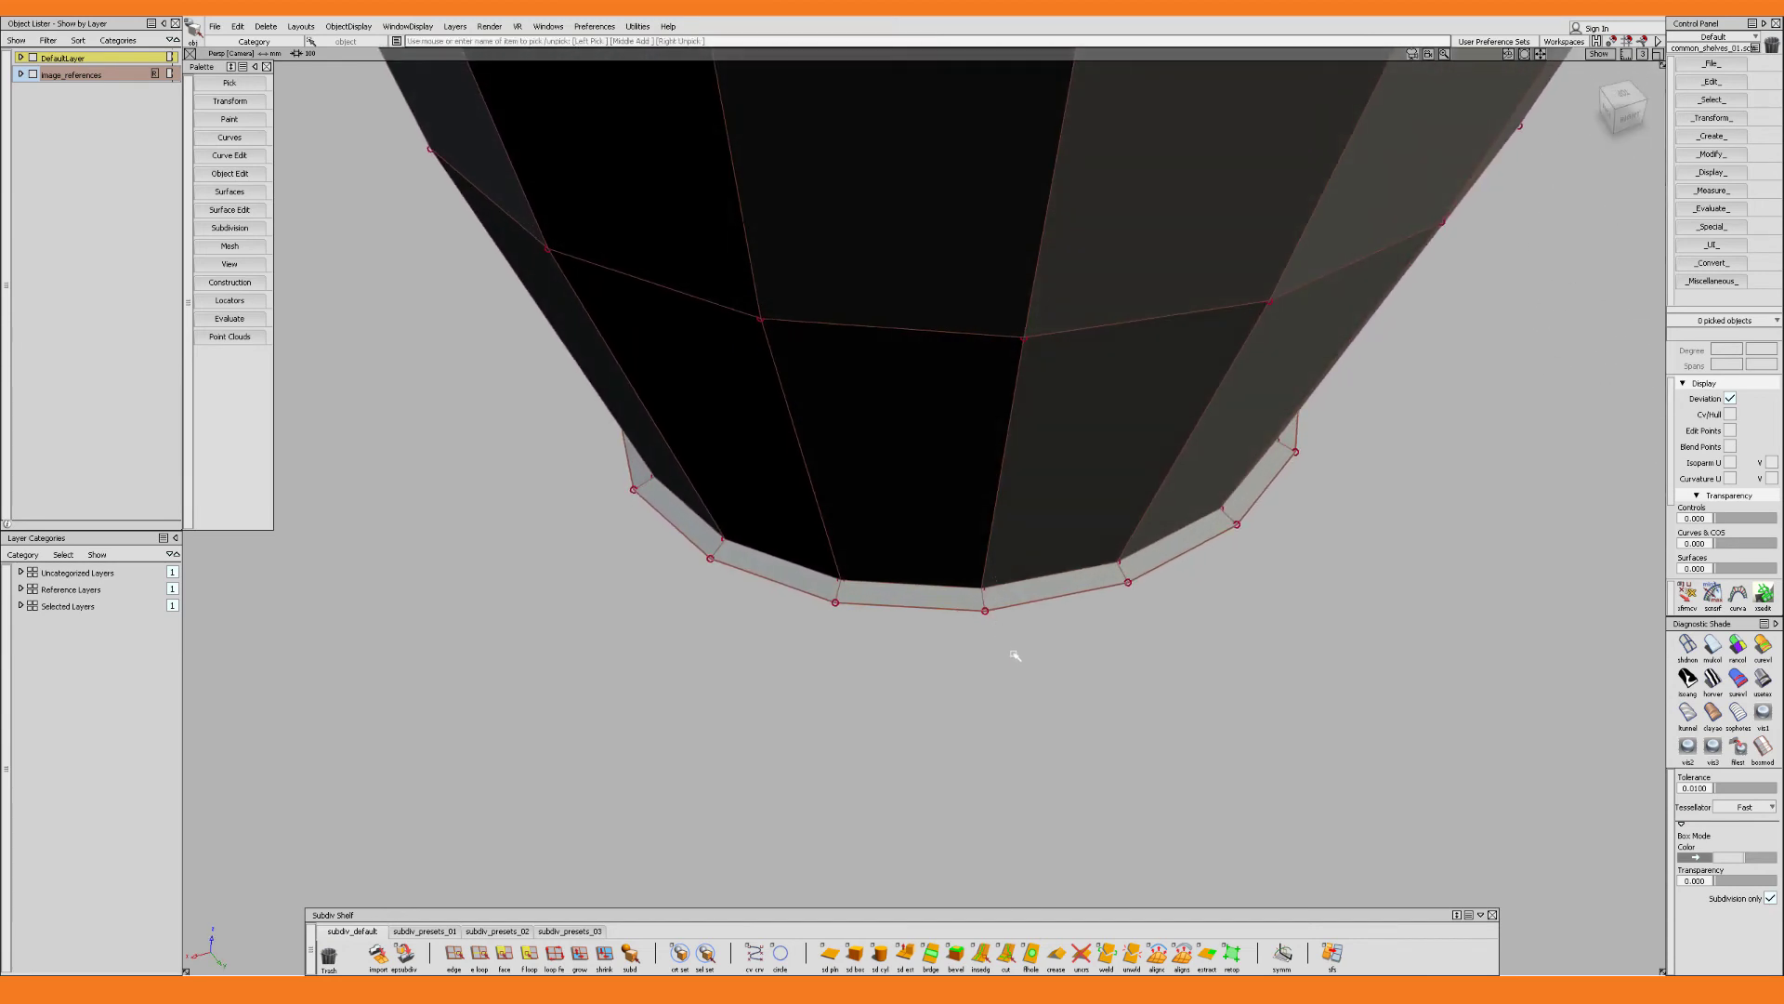
{"action": "left_click", "coordinate": [1015, 655], "text": "ctrl+shift"}
{"action": "left_click", "coordinate": [1051, 666]}
{"action": "left_click", "coordinate": [987, 607]}
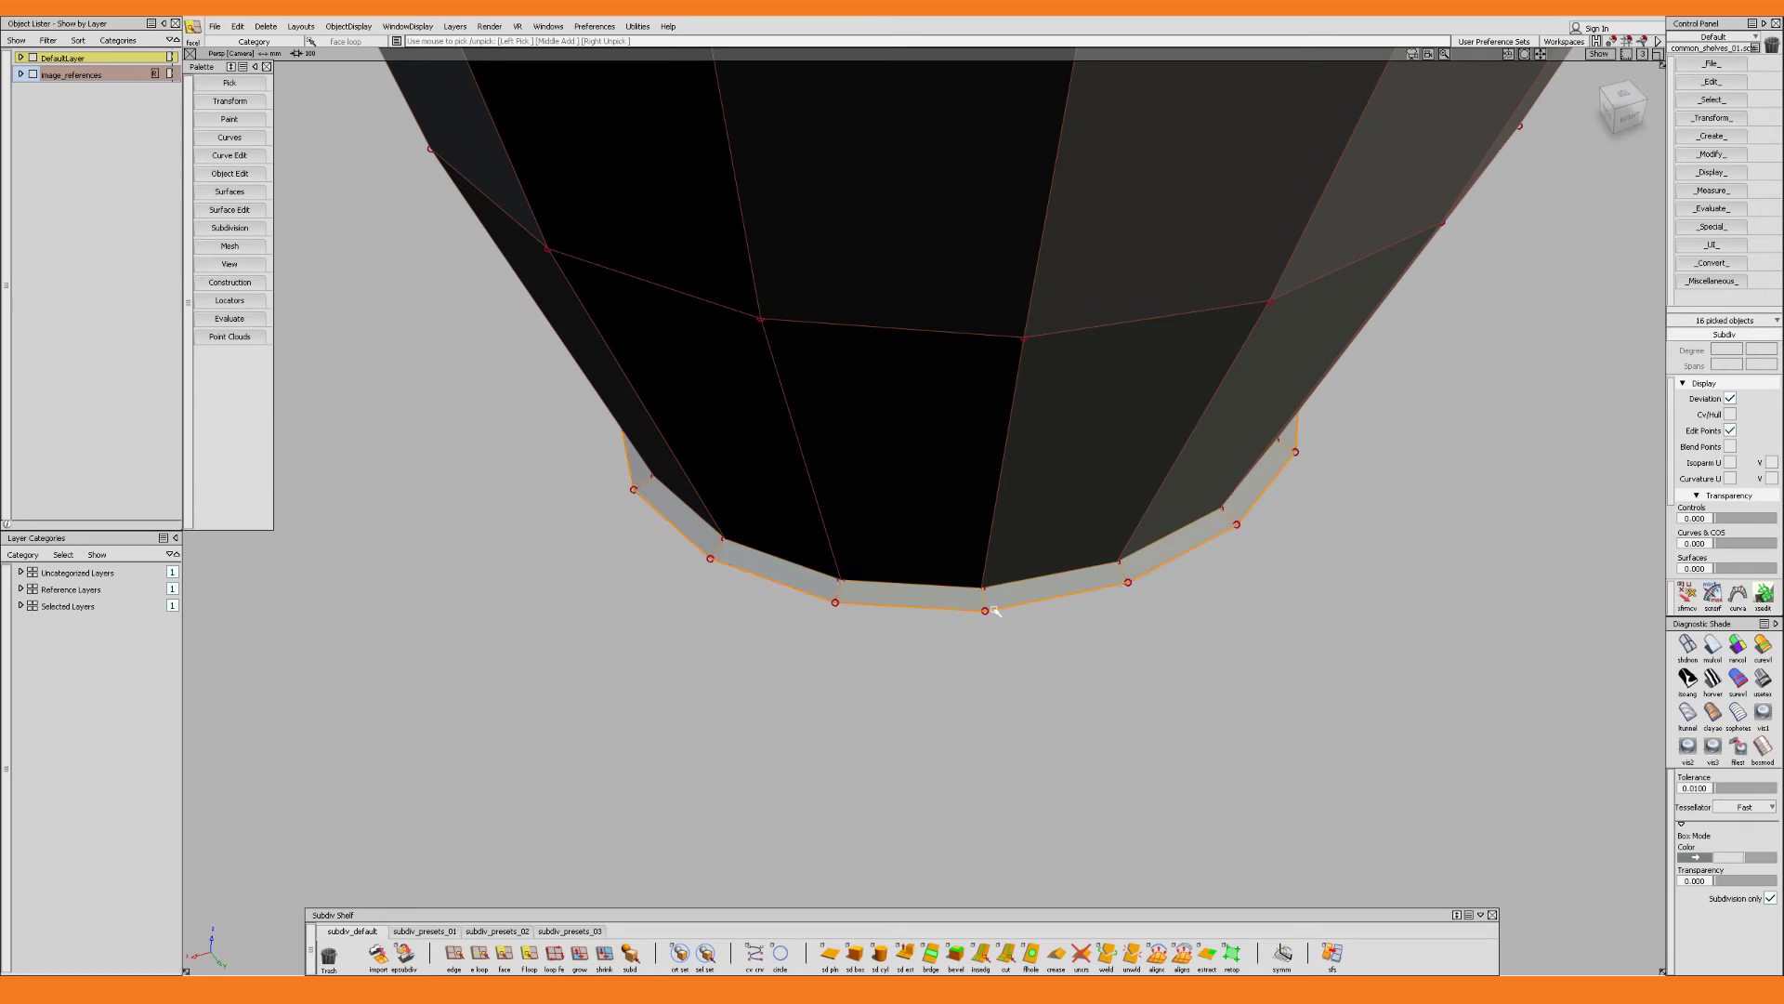
{"action": "key", "text": "Delete"}
Delete the narrow loop of faces around the body's top rim
{"action": "right_click_drag", "start_coordinate": [987, 608], "coordinate": [951, 478], "text": "alt+shift"}
{"action": "middle_click_drag", "start_coordinate": [951, 478], "coordinate": [938, 664], "text": "alt+shift"}
{"action": "left_click_drag", "start_coordinate": [939, 665], "coordinate": [976, 409], "text": "alt+shift"}
{"action": "right_click_drag", "start_coordinate": [1038, 271], "coordinate": [1083, 254], "text": "alt+shift"}
{"action": "middle_click_drag", "start_coordinate": [1083, 254], "coordinate": [1082, 396], "text": "alt+shift"}
{"action": "left_click_drag", "start_coordinate": [1082, 396], "coordinate": [1063, 193], "text": "alt+shift"}
{"action": "left_click", "coordinate": [1099, 321]}
{"action": "key", "text": "Delete"}
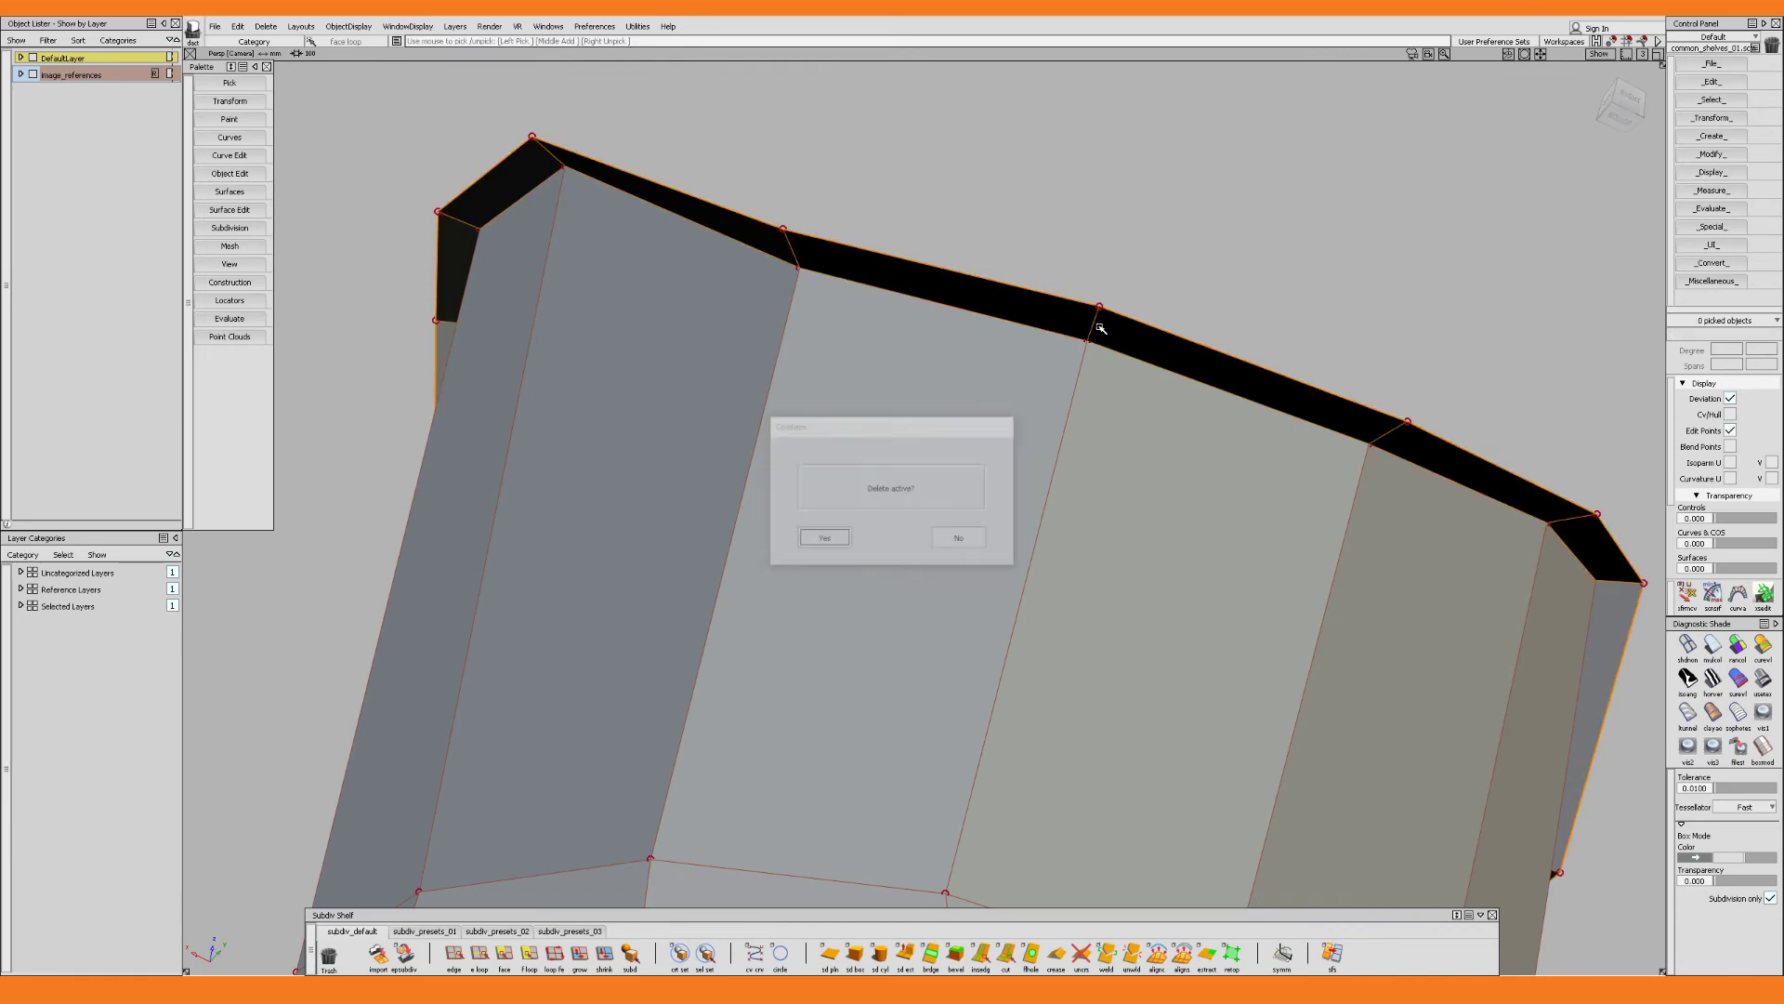
Bring the original pitcher back into view and examine it together with the offset inner shell
{"action": "left_click_drag", "start_coordinate": [1099, 321], "coordinate": [1026, 558], "text": "alt+shift"}
{"action": "right_click_drag", "start_coordinate": [1027, 558], "coordinate": [1008, 629], "text": "alt+shift"}
{"action": "left_click_drag", "start_coordinate": [1007, 629], "coordinate": [980, 706], "text": "alt+shift"}
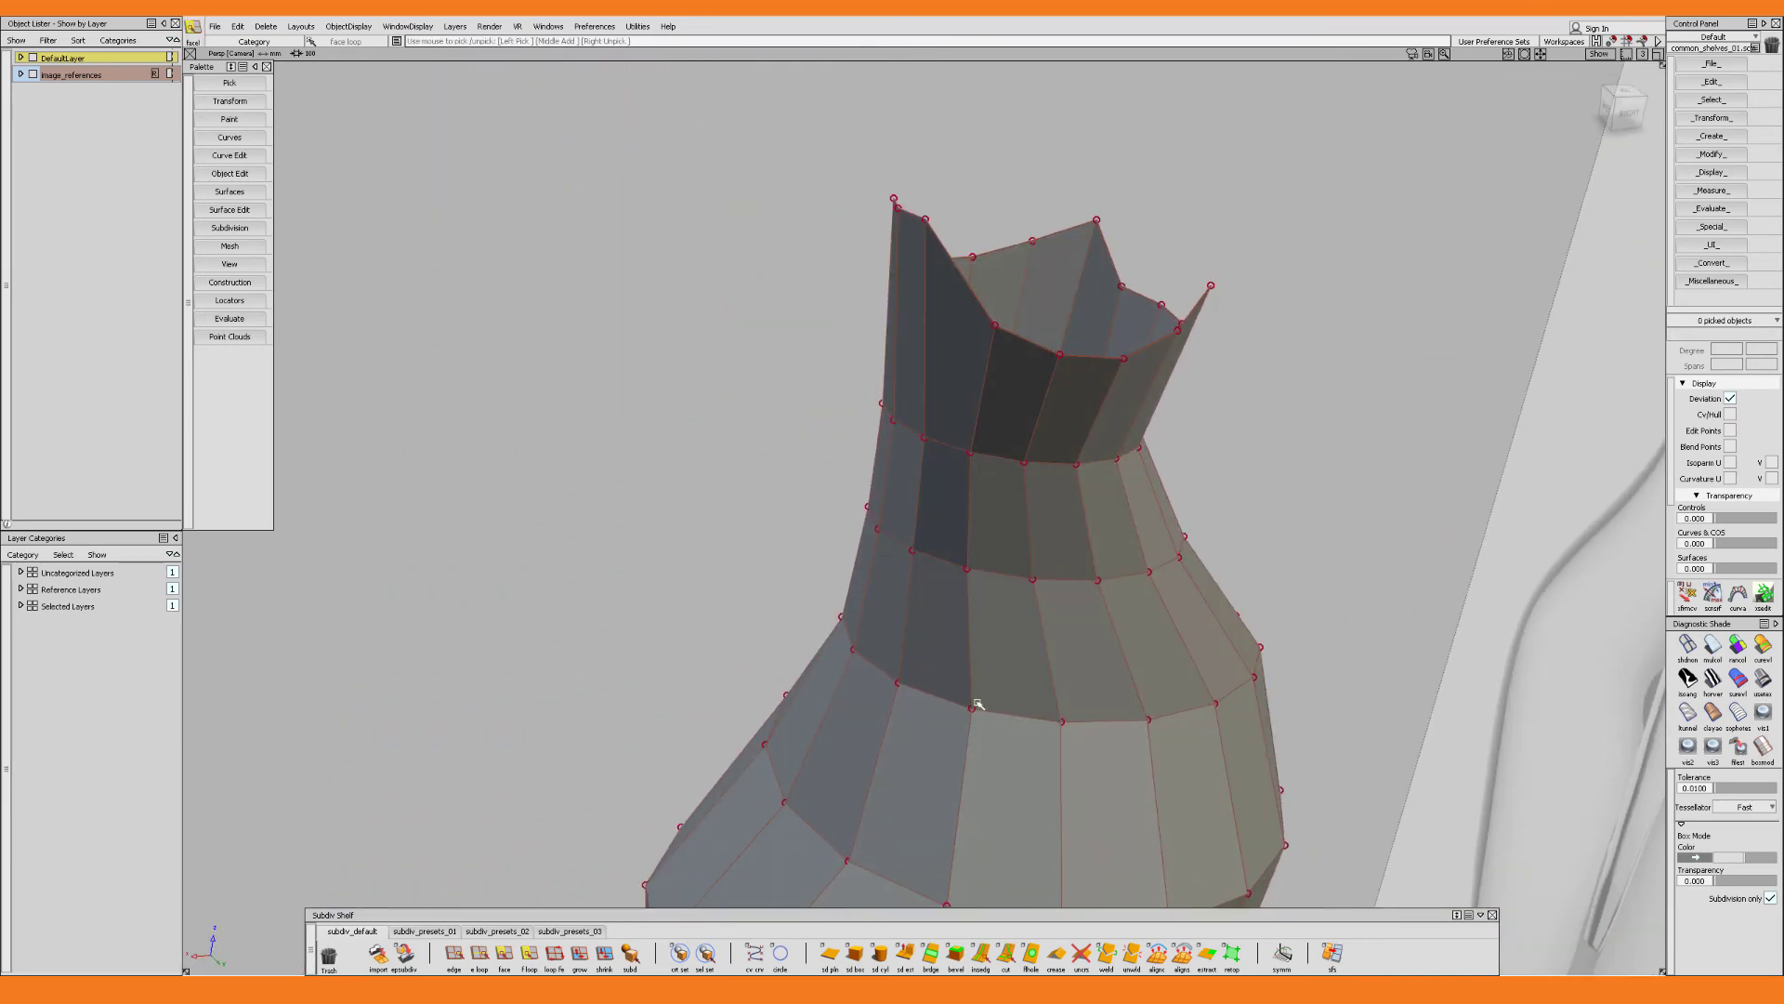
{"action": "key", "text": "ctrl+b"}
{"action": "right_click_drag", "start_coordinate": [1036, 517], "coordinate": [1024, 574], "text": "alt+shift"}
{"action": "left_click_drag", "start_coordinate": [1024, 574], "coordinate": [980, 617], "text": "alt+shift"}
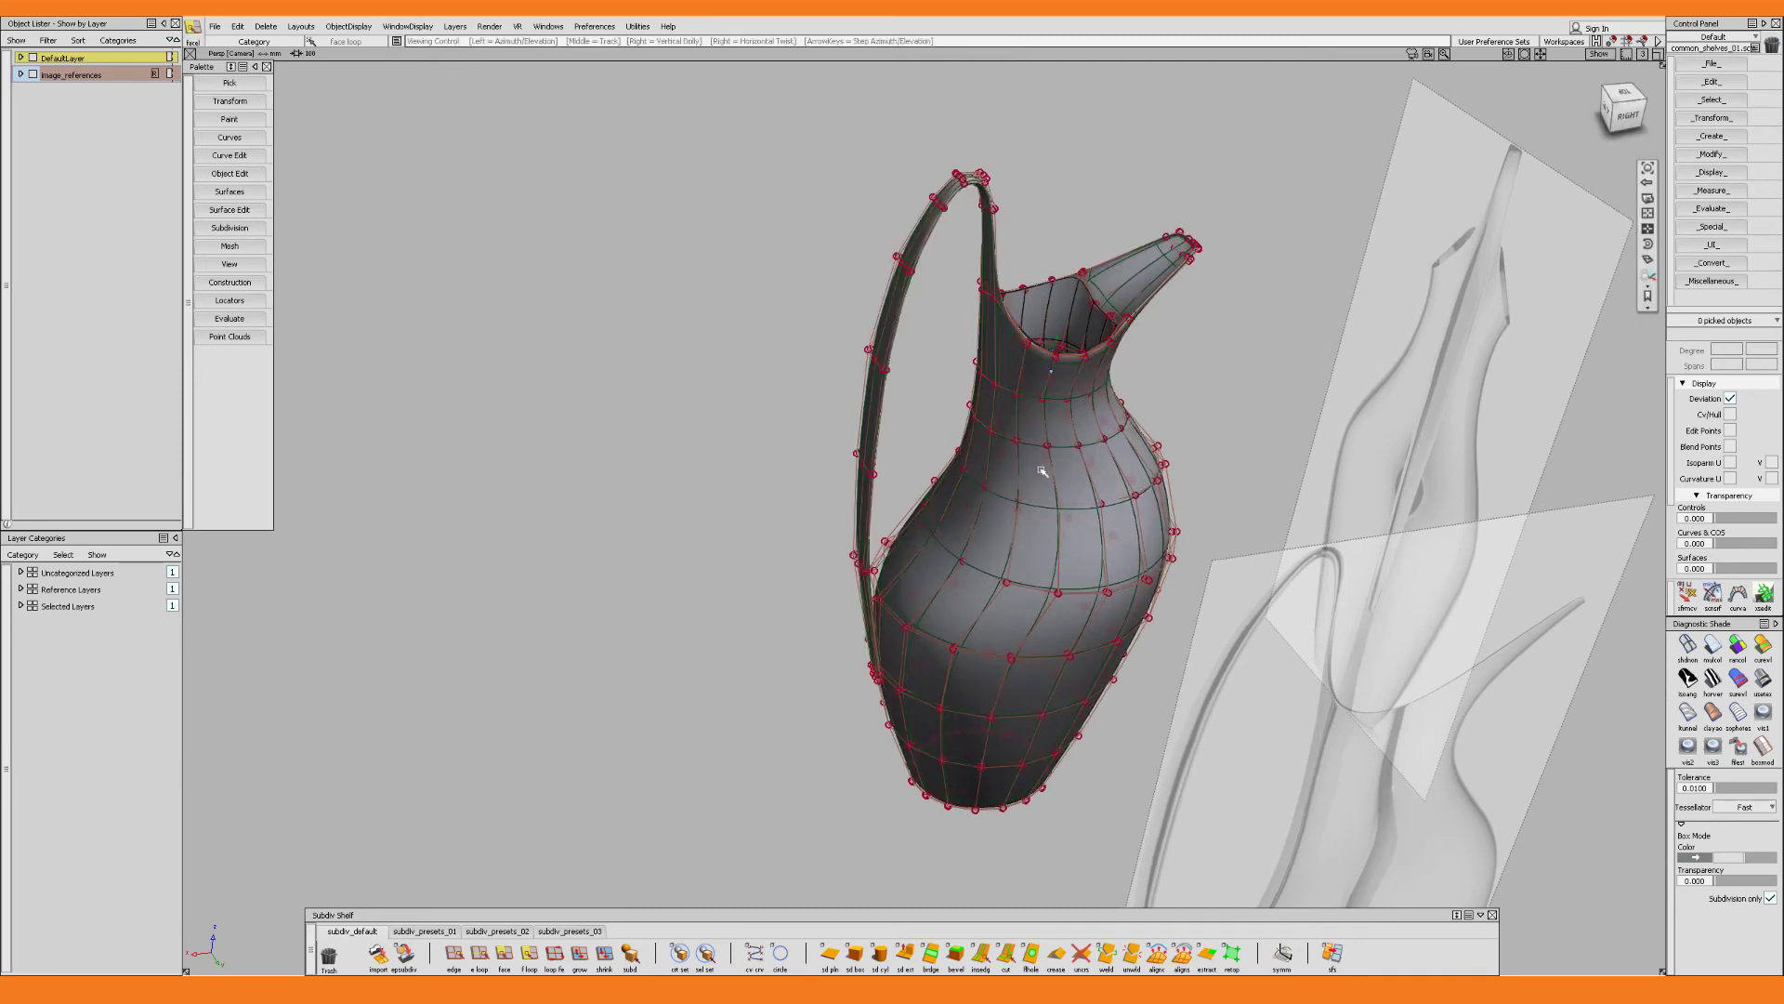
{"action": "left_click_drag", "start_coordinate": [1042, 472], "coordinate": [1105, 410], "text": "alt+shift"}
{"action": "key", "text": "ctrl+b"}
{"action": "key", "text": "ctrl+b"}
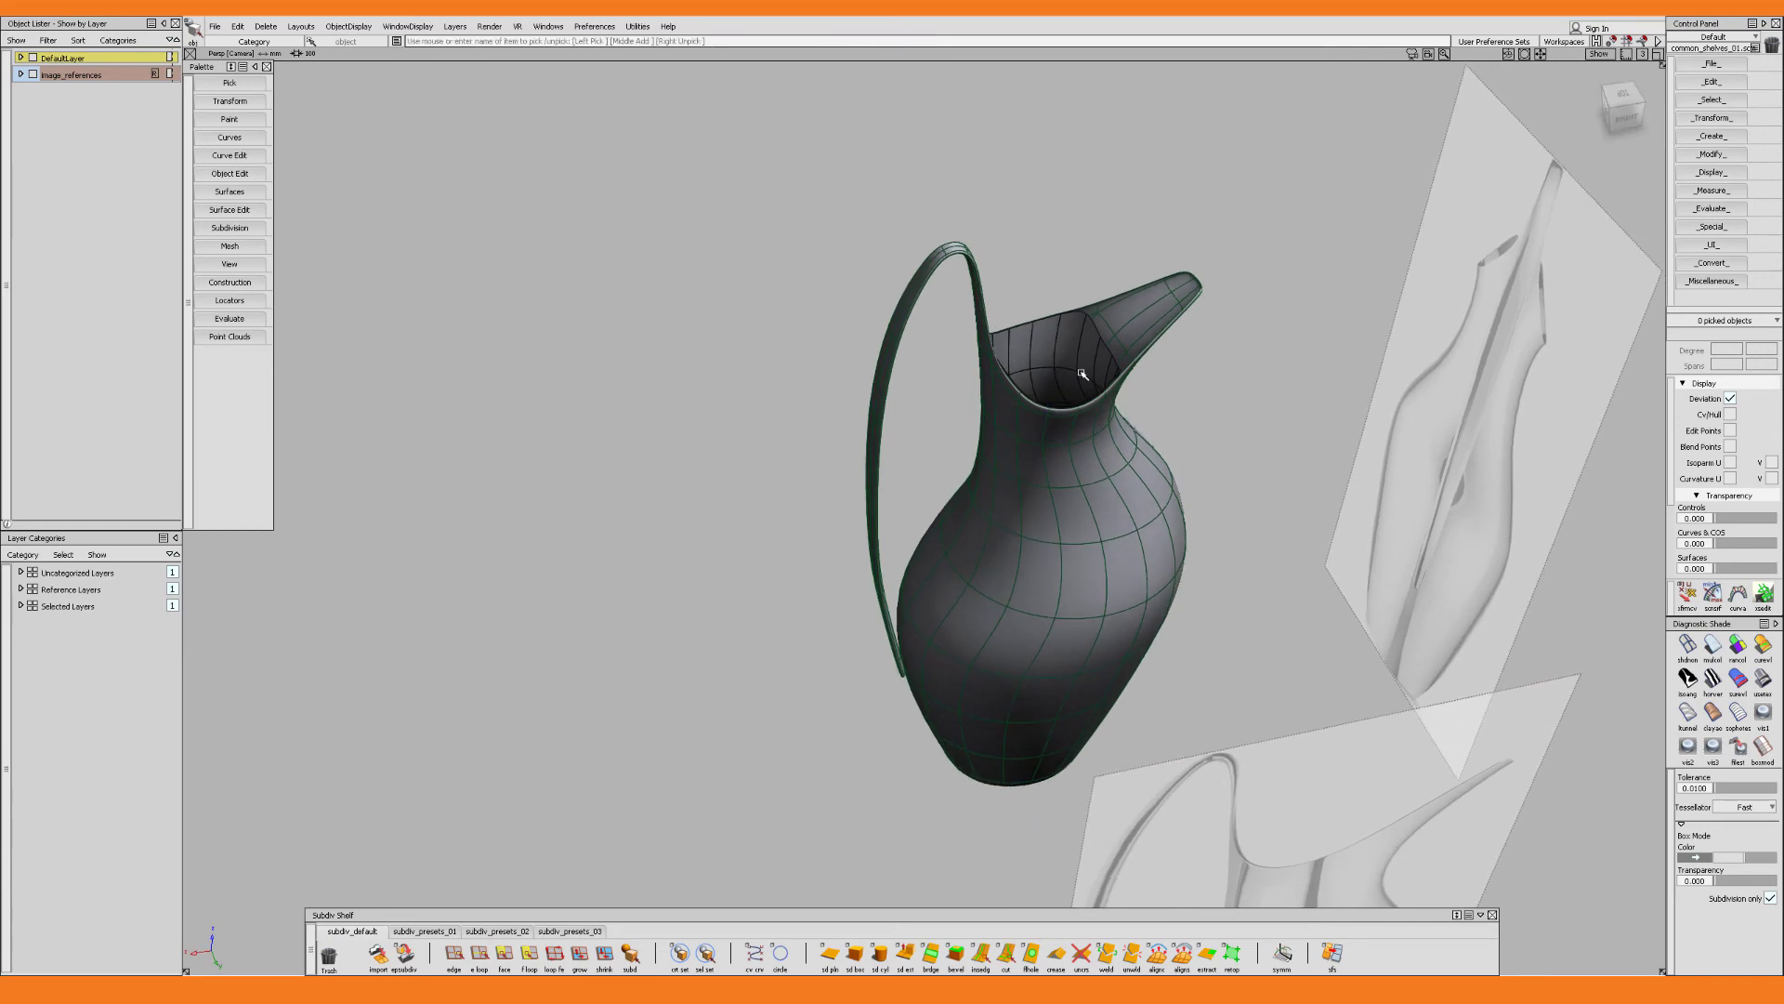
Hide the original pitcher again and display the inner shell's control vertices
{"action": "left_click", "coordinate": [1109, 347]}
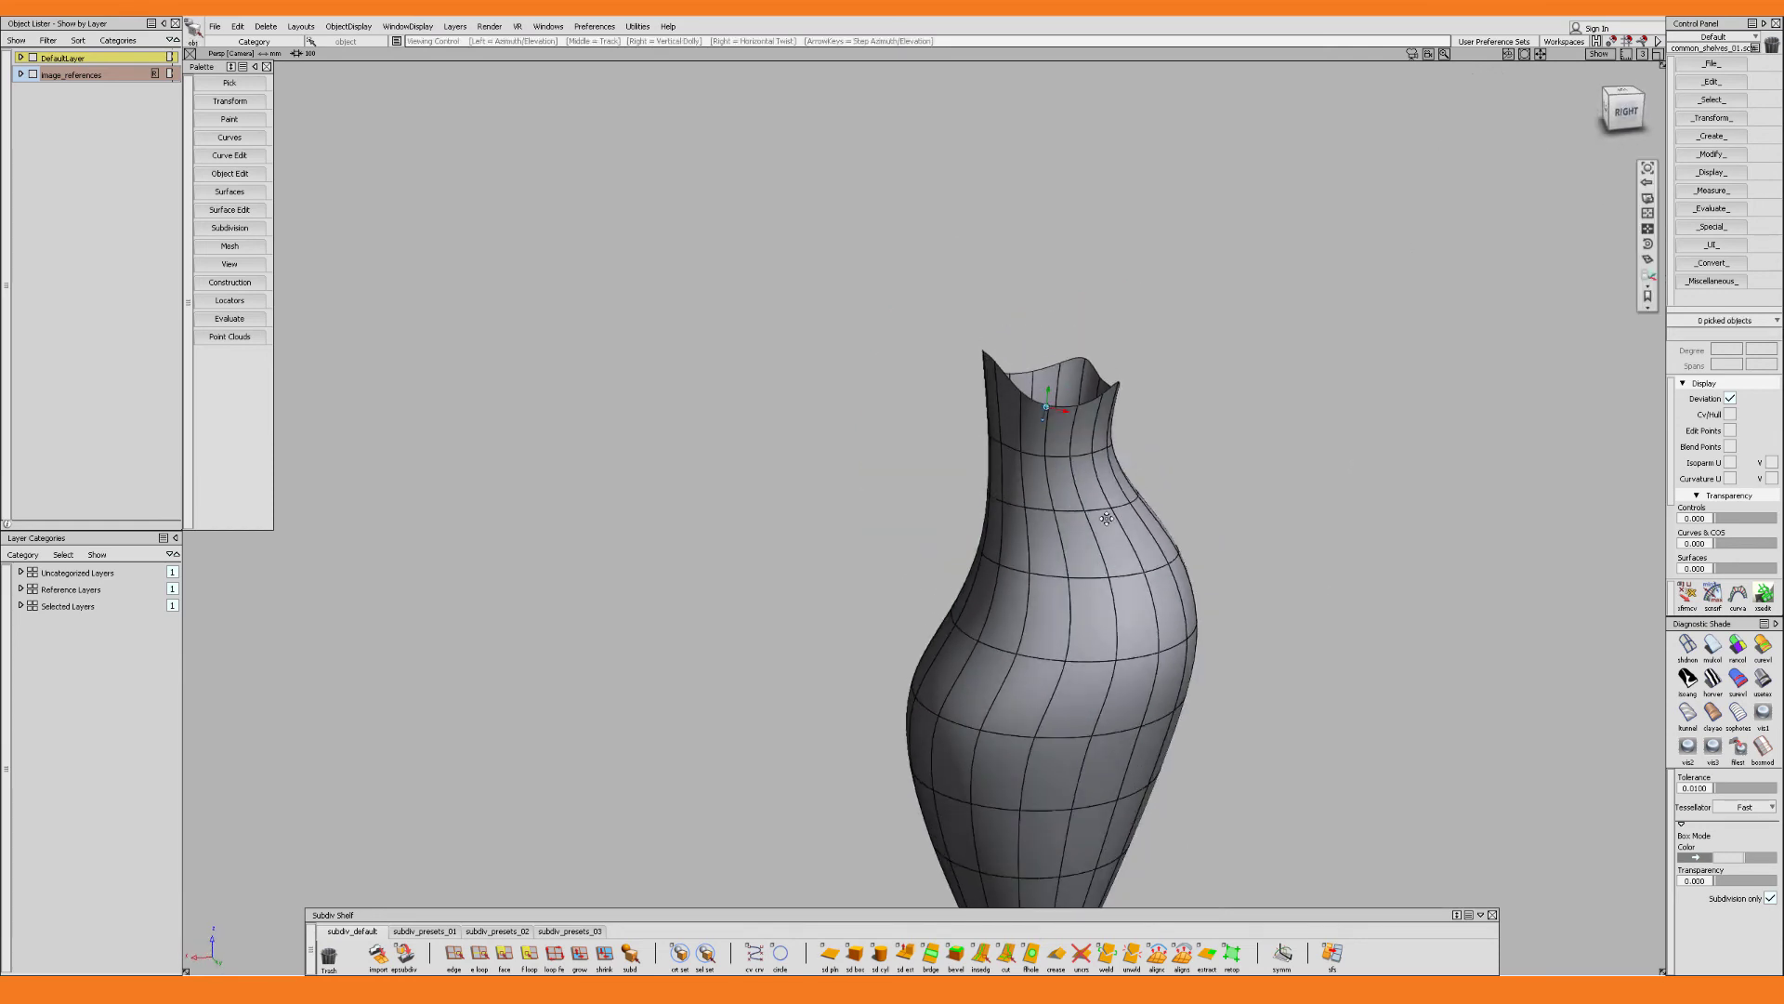
{"action": "mouse_move", "coordinate": [1022, 558]}
{"action": "left_mouse_down", "text": "alt+shift"}
{"action": "mouse_move", "coordinate": [933, 756]}
{"action": "mouse_move", "coordinate": [1069, 522]}
{"action": "mouse_move", "coordinate": [1043, 669]}
{"action": "left_mouse_up", "text": "alt+shift"}
{"action": "left_click", "coordinate": [1065, 583]}
{"action": "key", "text": "F2"}
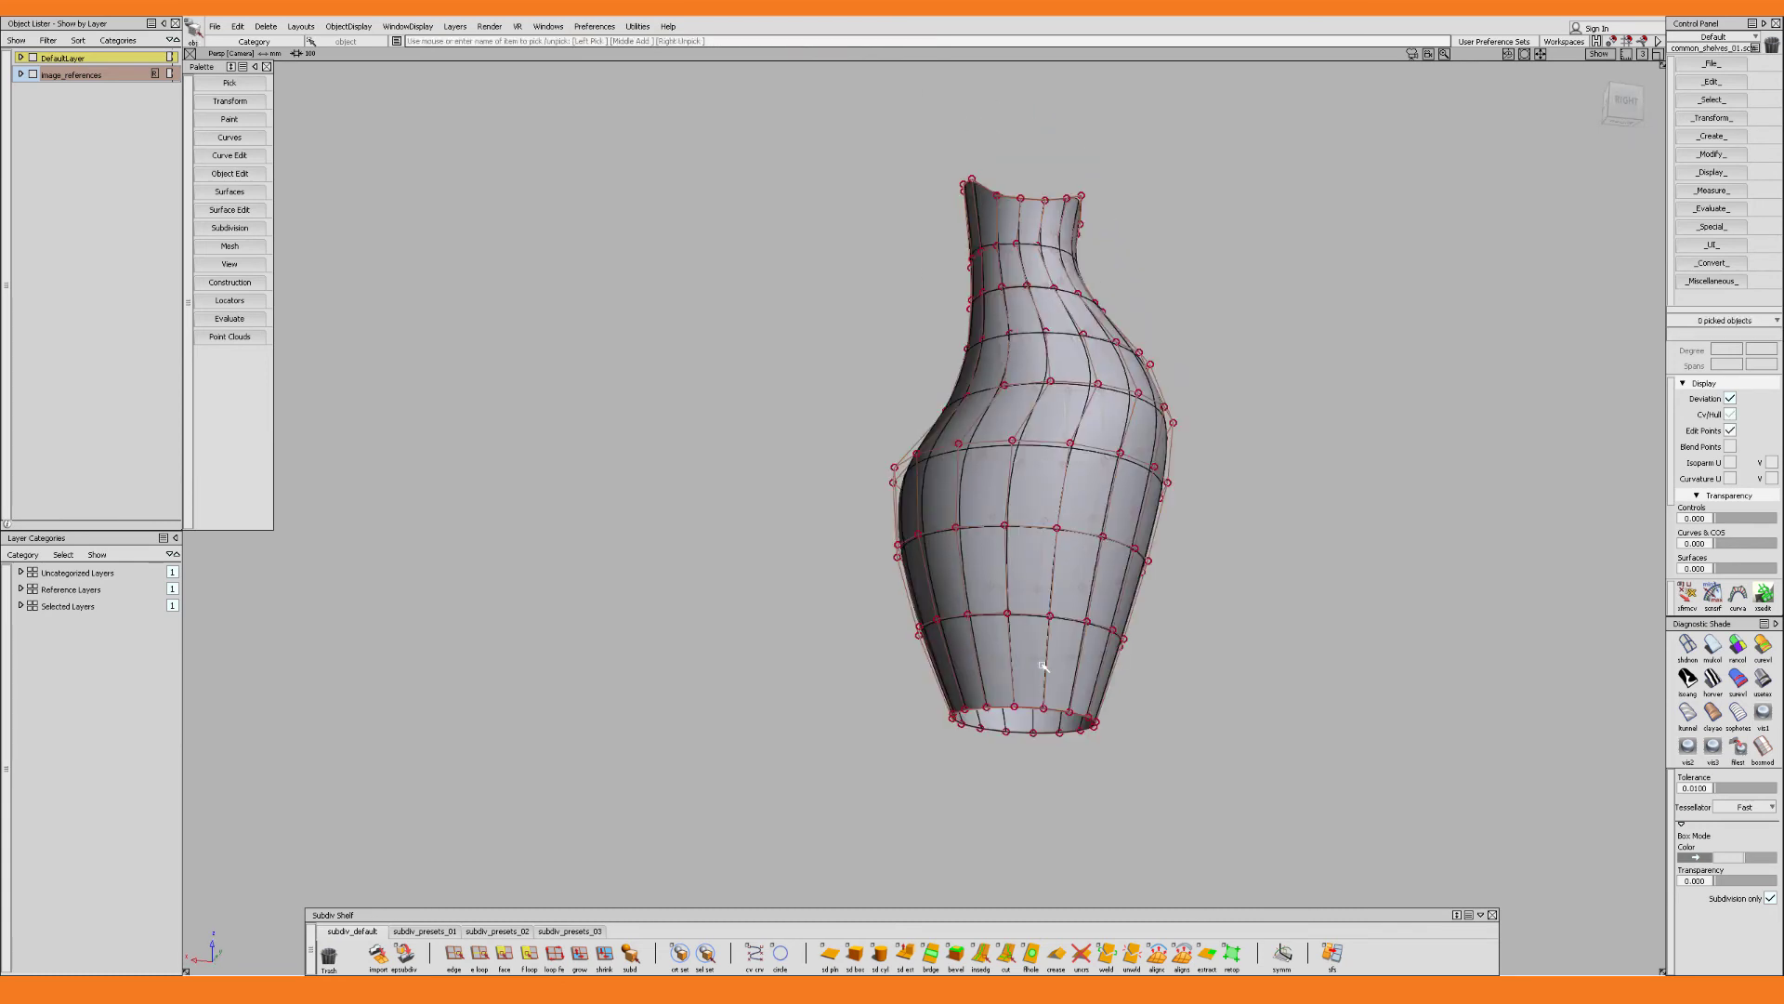
Pick the border edge loop at the inner shell's base and fill the hole in Single Face mode
{"action": "right_click_drag", "start_coordinate": [1043, 667], "coordinate": [1060, 663], "text": "alt+shift"}
{"action": "middle_click_drag", "start_coordinate": [1058, 662], "coordinate": [1051, 537], "text": "alt+shift"}
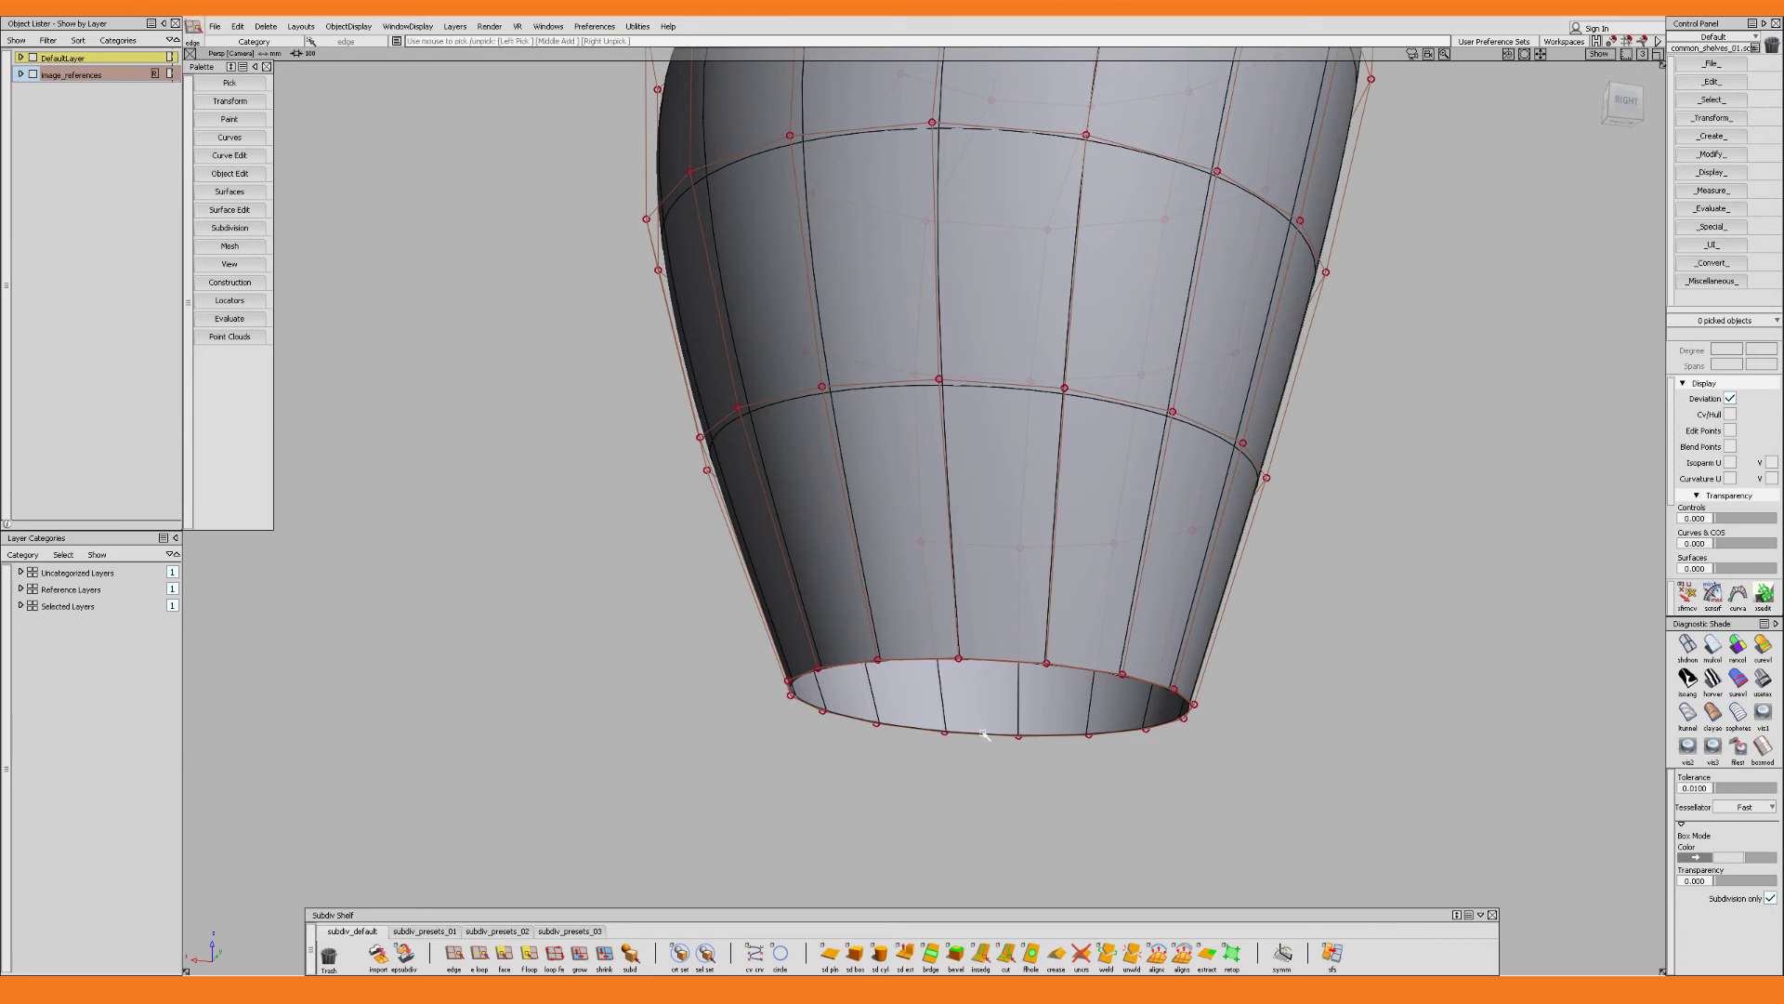
{"action": "left_click", "coordinate": [990, 773]}
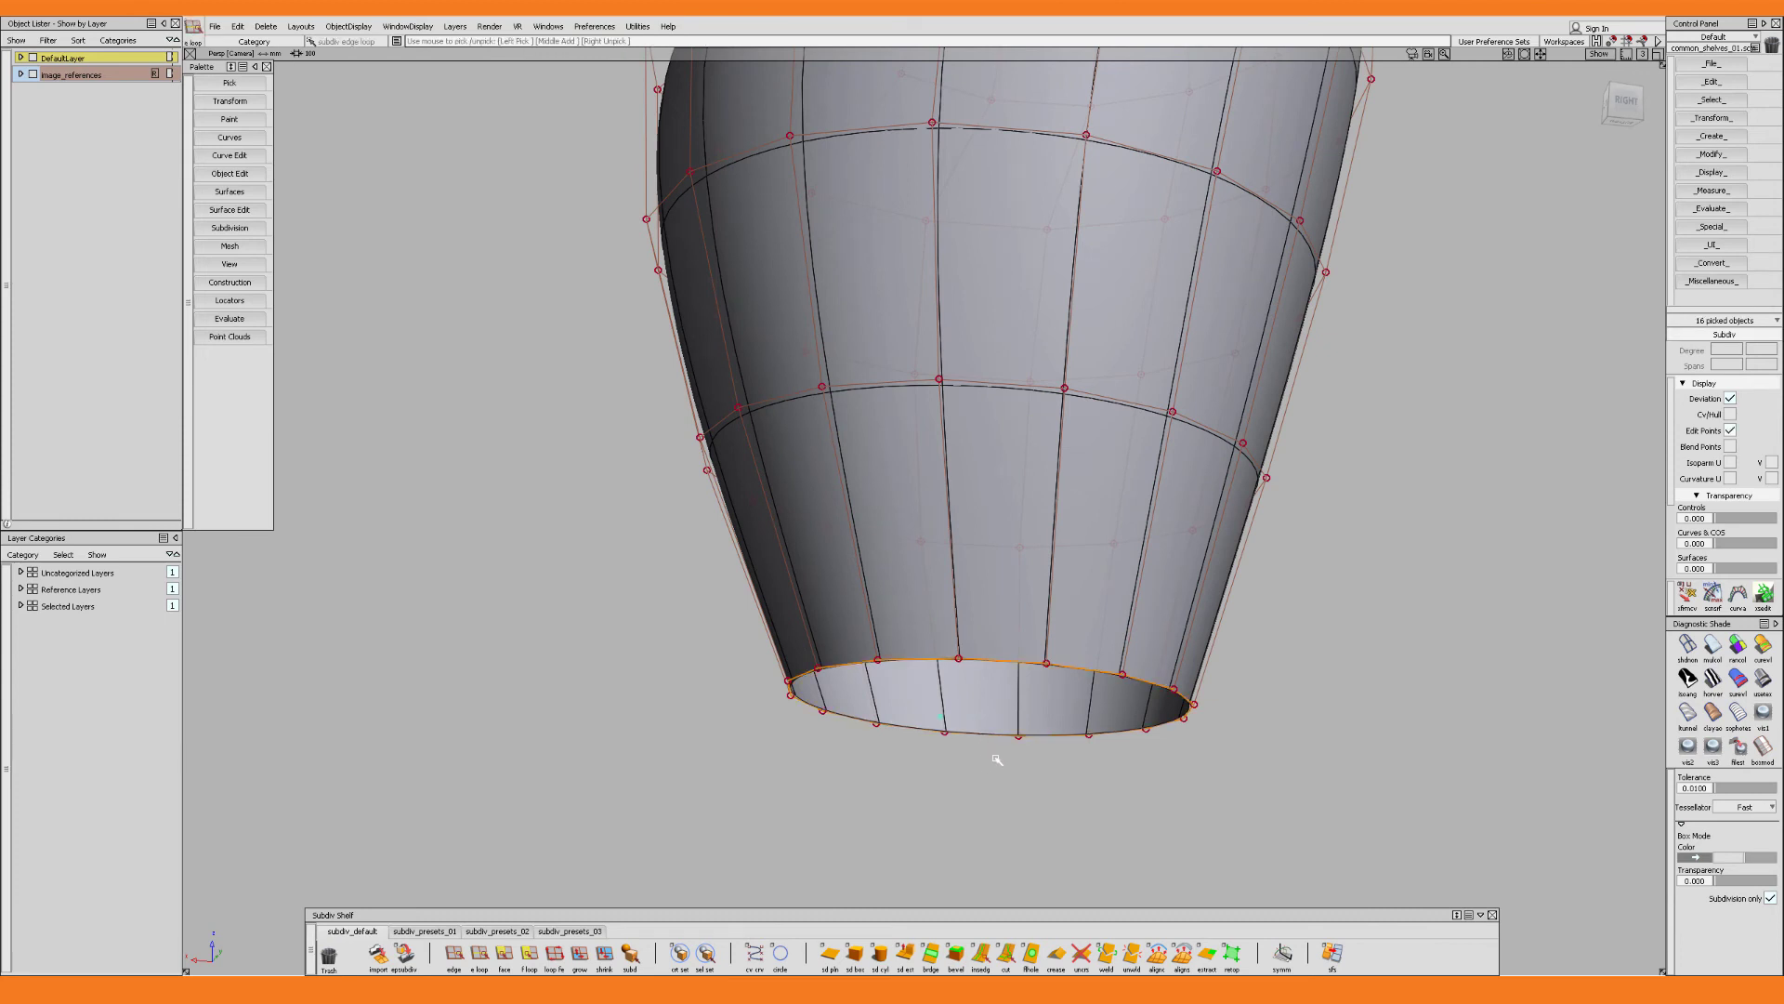
{"action": "double_click", "coordinate": [1031, 952]}
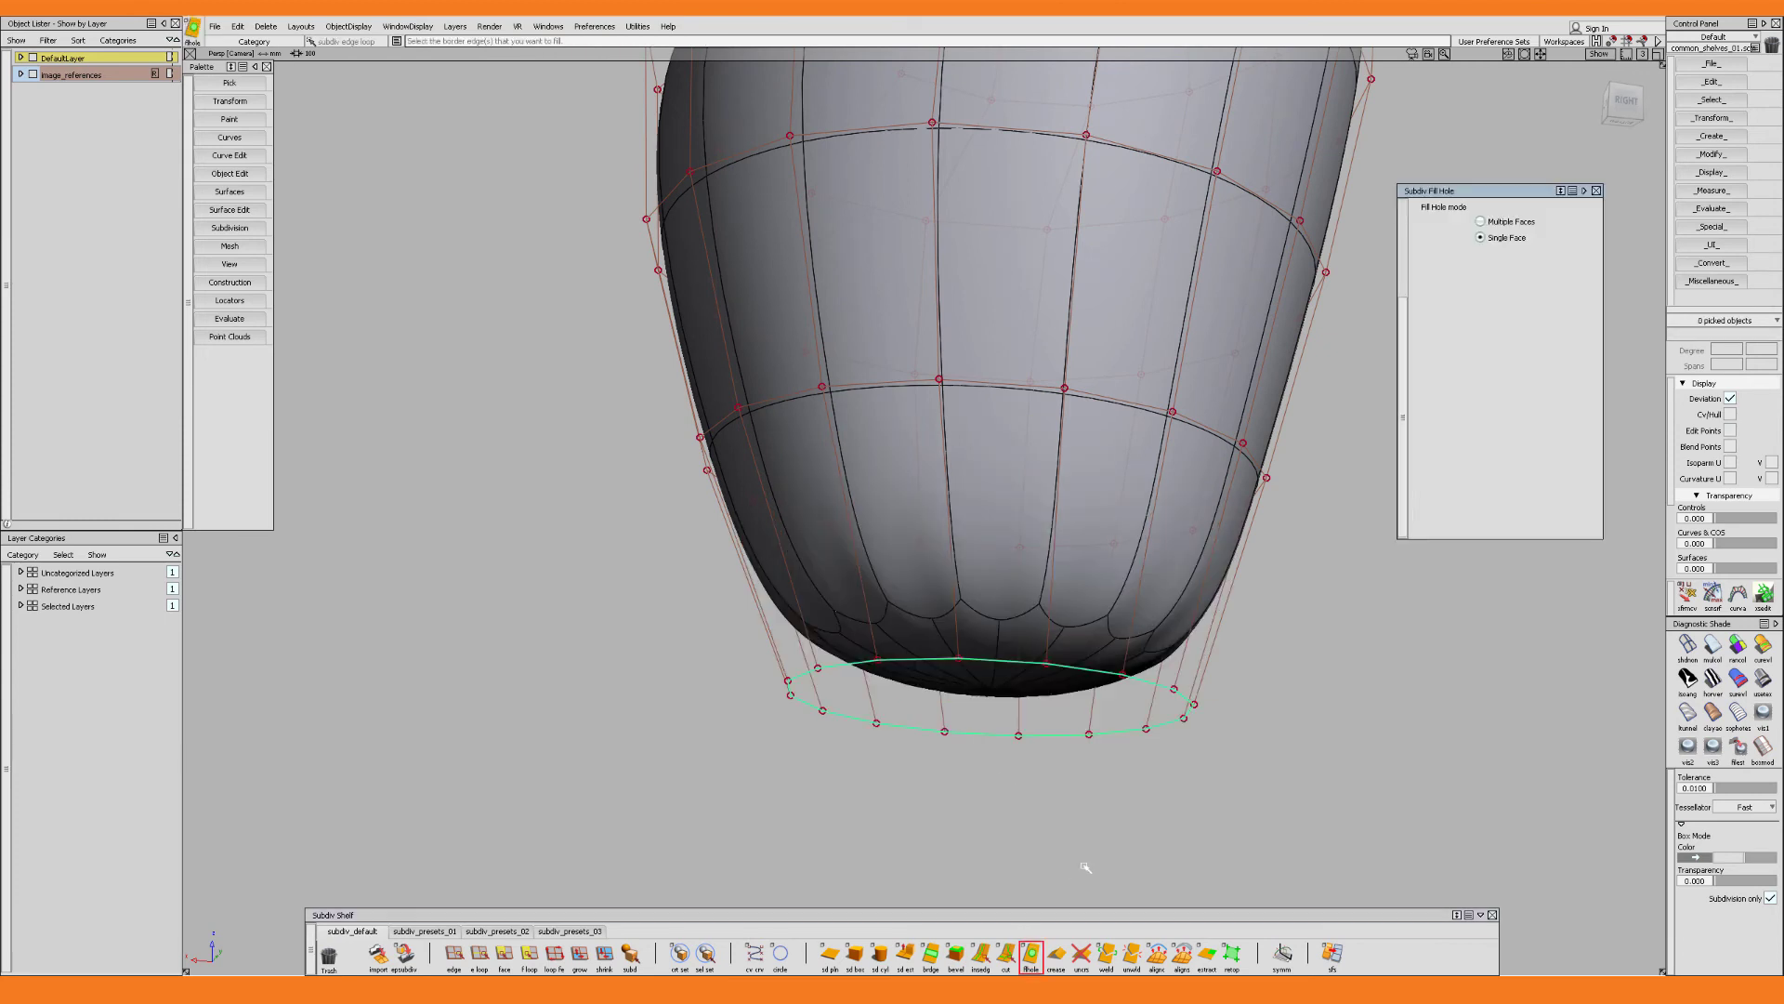
Cut the base face into a grid with three cuts in each direction between opposite rim vertices, and check it in box mode
{"action": "left_click_drag", "start_coordinate": [1077, 749], "coordinate": [1051, 438], "text": "alt+shift"}
{"action": "left_click", "coordinate": [1006, 953]}
{"action": "left_click", "coordinate": [780, 608]}
{"action": "left_click", "coordinate": [1205, 760]}
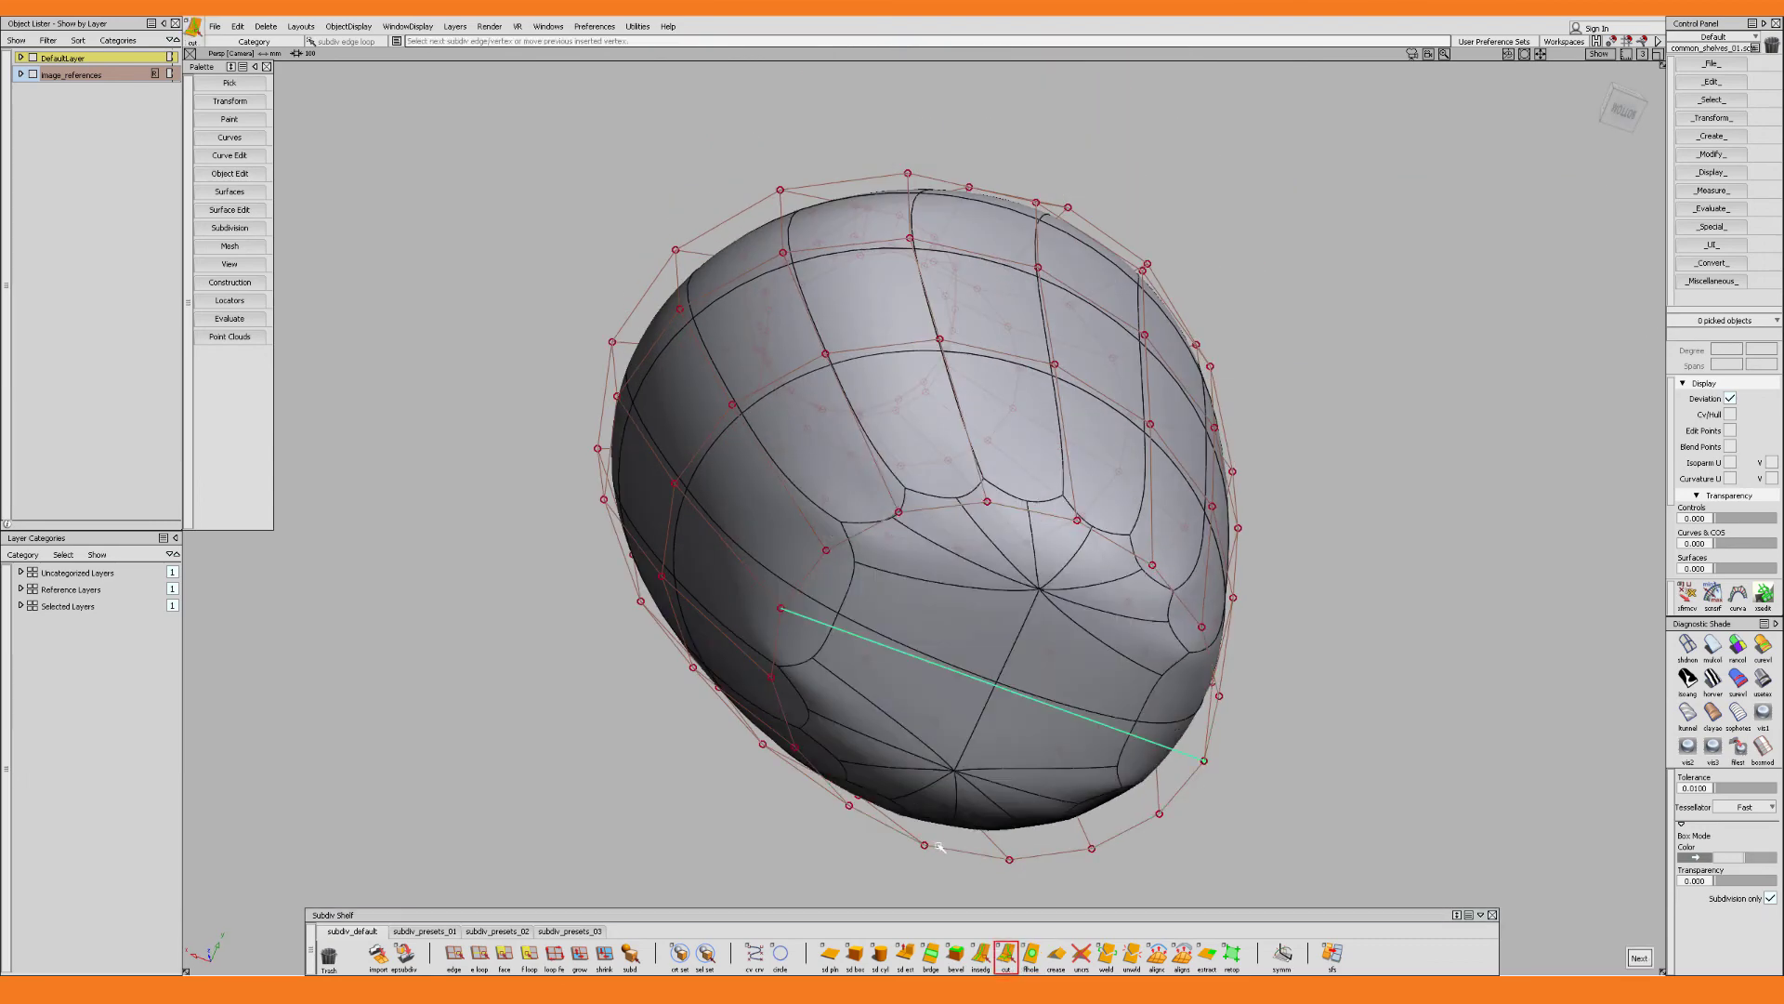
{"action": "left_click", "coordinate": [1077, 520]}
{"action": "left_click", "coordinate": [924, 845]}
{"action": "left_click", "coordinate": [849, 805]}
{"action": "left_click", "coordinate": [987, 502]}
{"action": "left_click", "coordinate": [1153, 565]}
{"action": "left_click", "coordinate": [1009, 860]}
{"action": "left_click", "coordinate": [1159, 813]}
{"action": "left_click", "coordinate": [771, 677]}
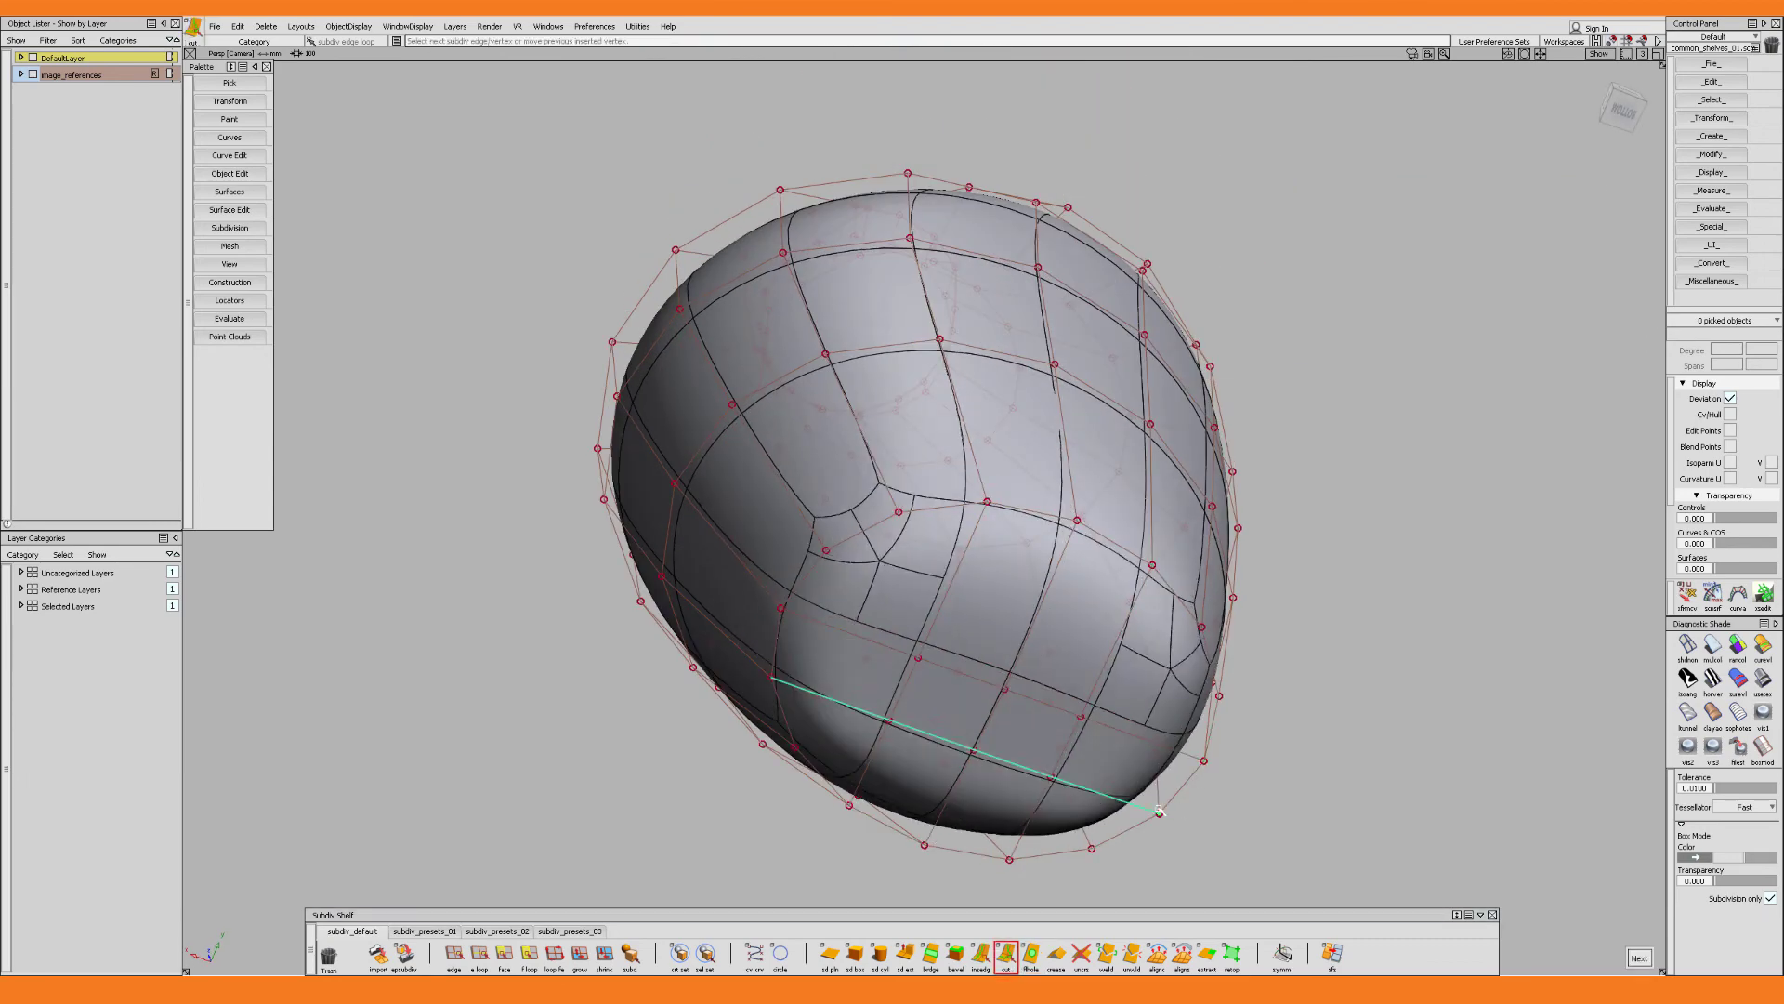
{"action": "left_click", "coordinate": [826, 550]}
{"action": "left_click", "coordinate": [1219, 696]}
{"action": "key", "text": "Escape"}
{"action": "key", "text": "ctrl+b"}
{"action": "left_click_drag", "start_coordinate": [958, 561], "coordinate": [974, 654], "text": "alt+shift"}
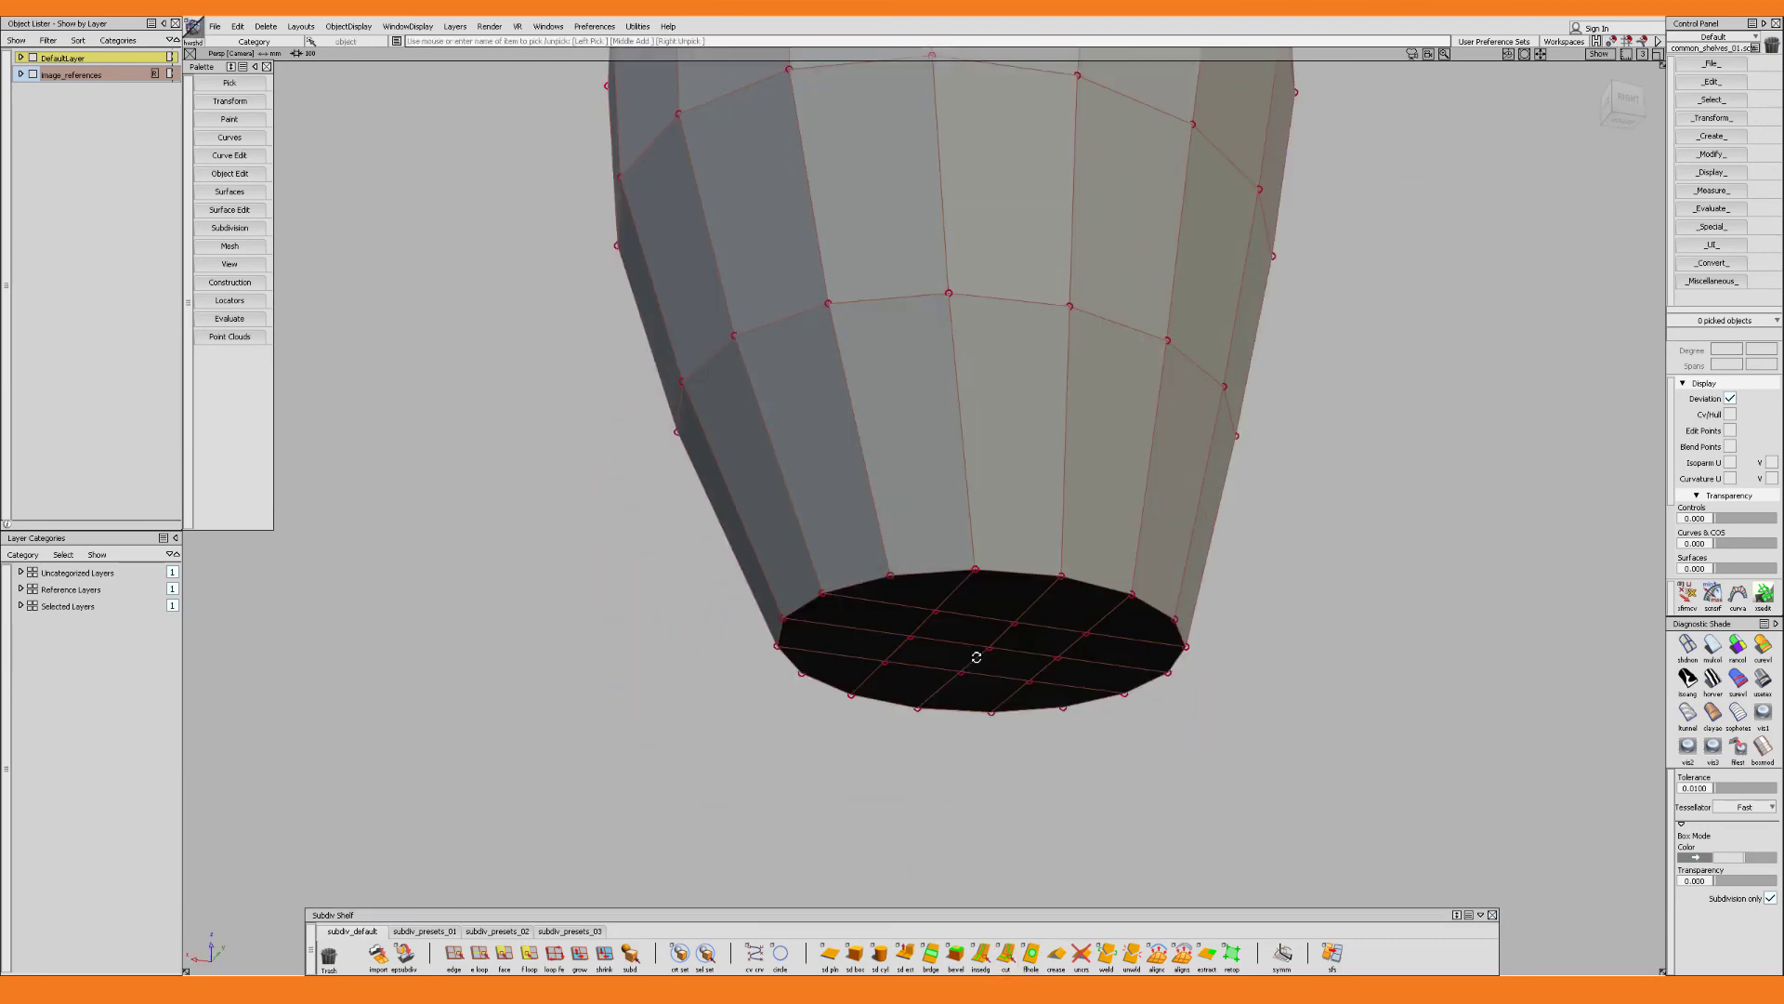
{"action": "key", "text": "ctrl+b"}
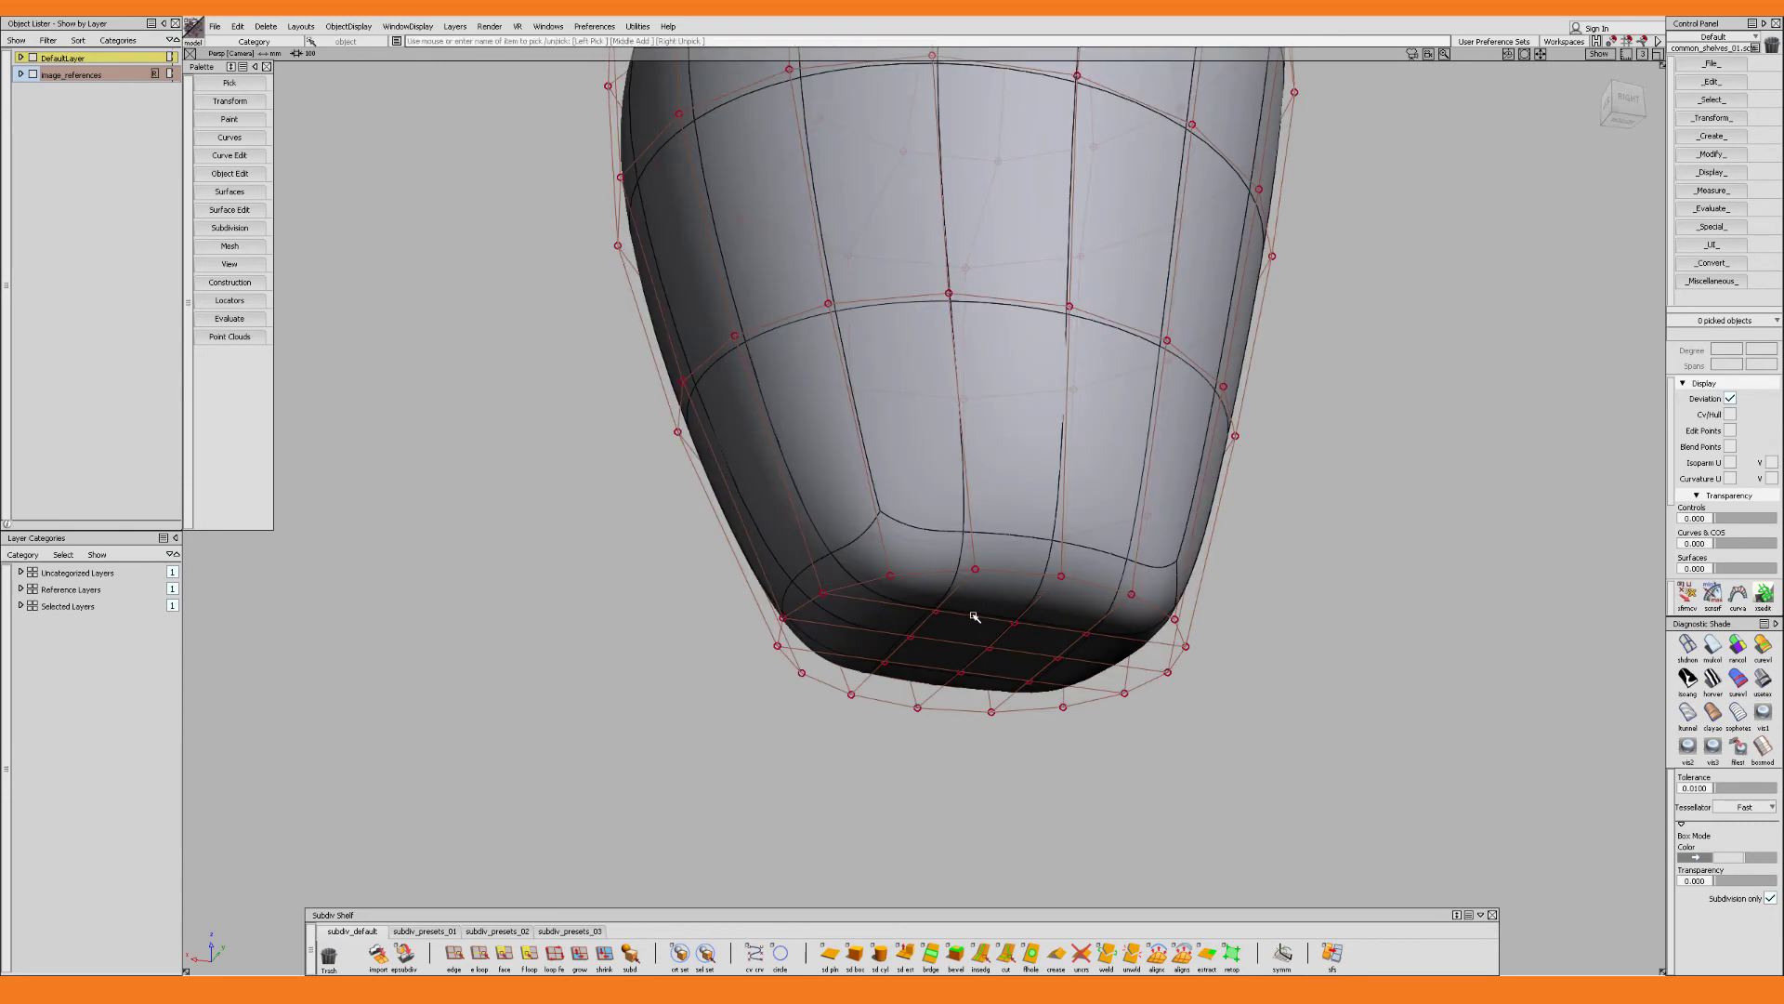
Insert a perpendicular edge loop just above the inner shell's base rim, at a relative parameter of about 0.017
{"action": "key", "text": "ctrl+m"}
{"action": "key", "text": "ctrl+m"}
{"action": "right_click_drag", "start_coordinate": [979, 566], "coordinate": [1017, 559], "text": "alt+shift"}
{"action": "key", "text": "ctrl+i"}
{"action": "left_click", "coordinate": [969, 556]}
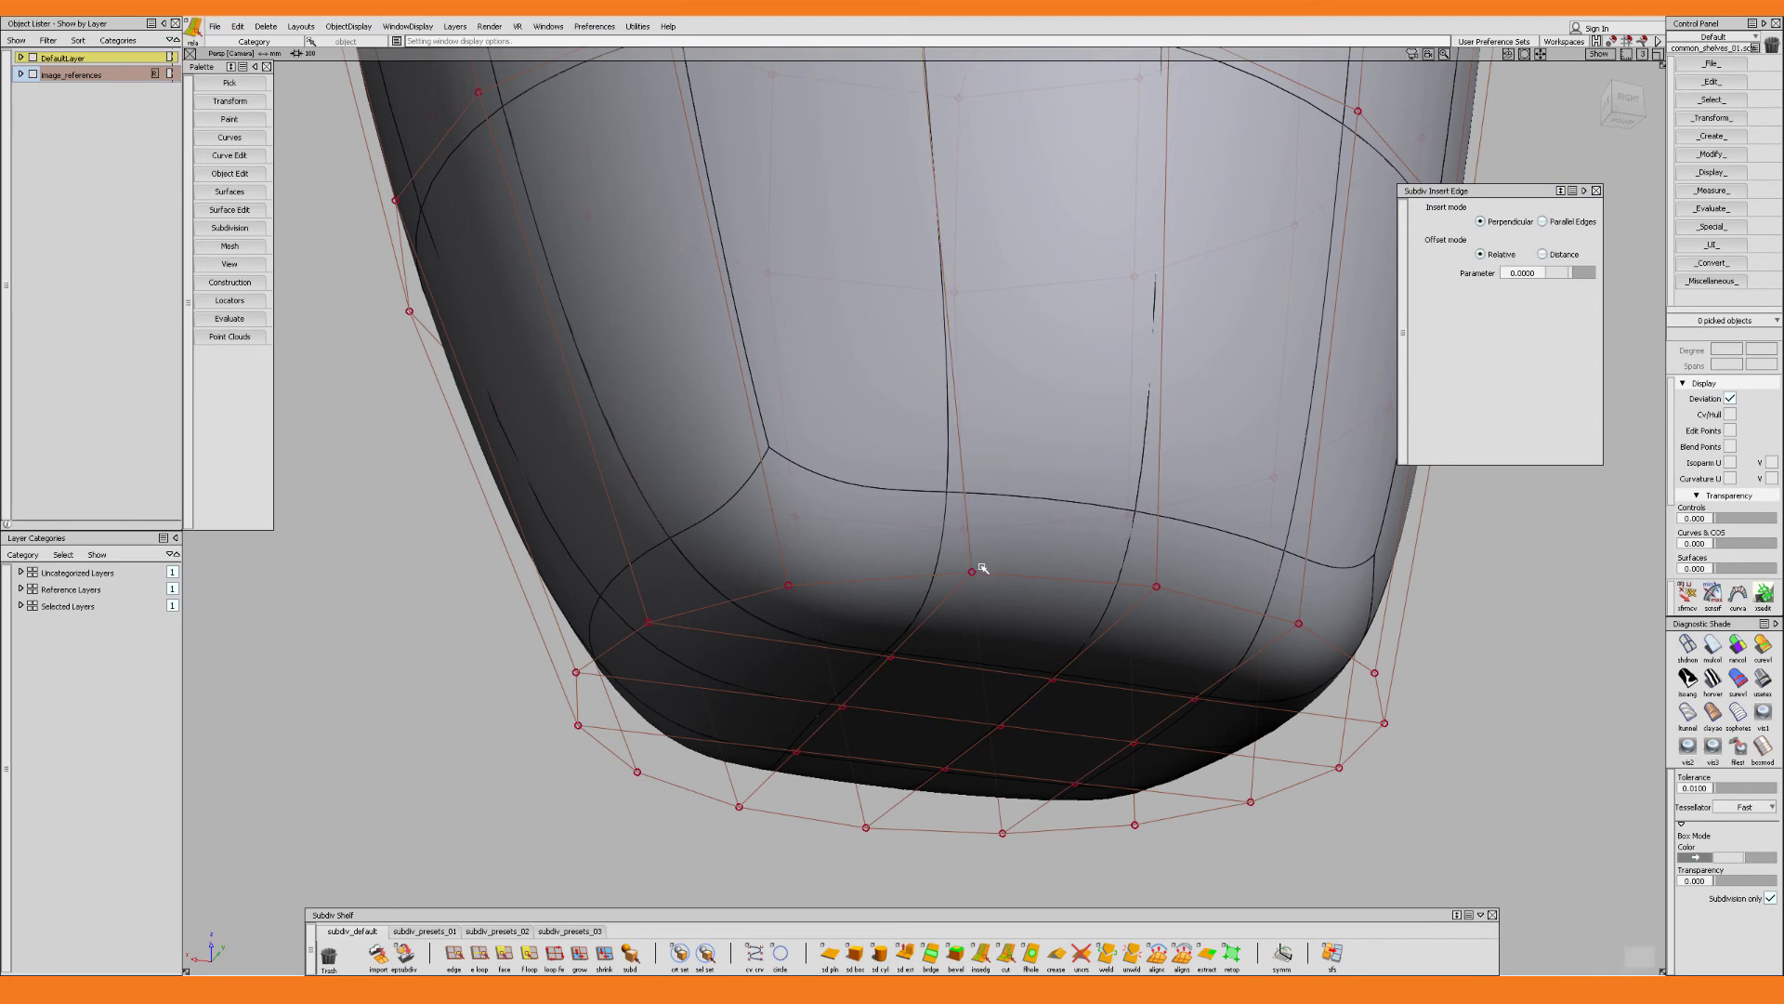
{"action": "left_click", "coordinate": [983, 567]}
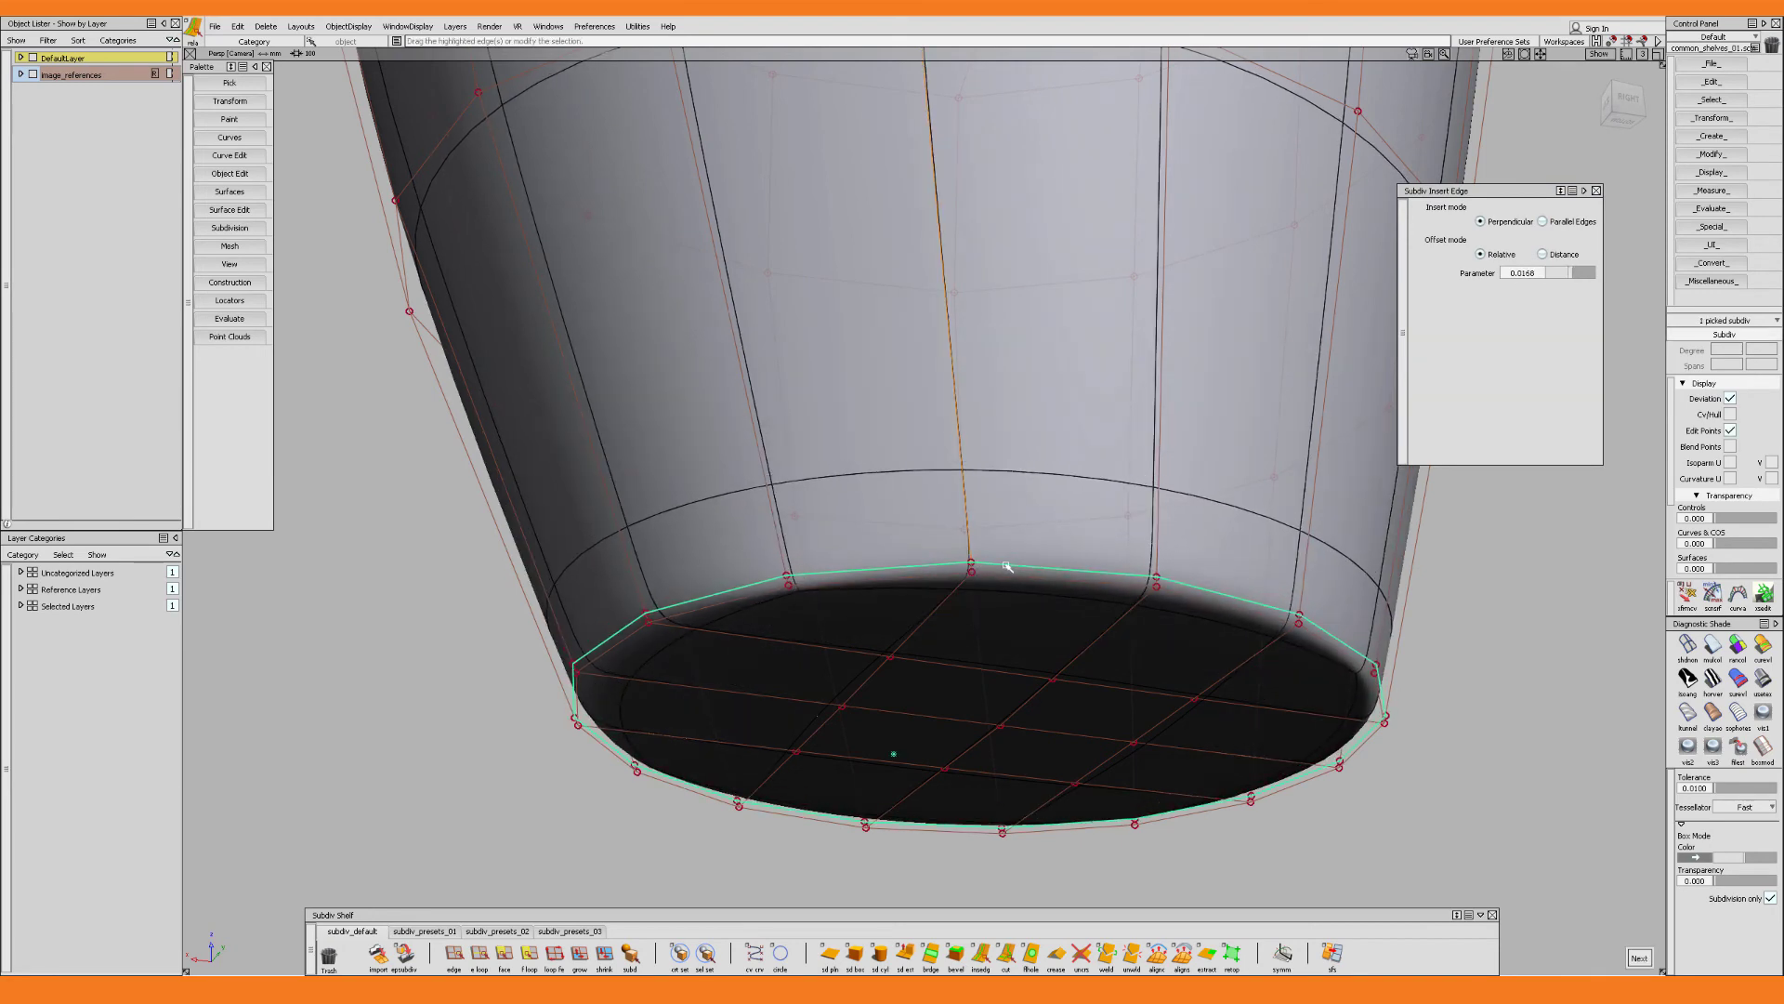
{"action": "left_click_drag", "start_coordinate": [1006, 566], "coordinate": [1023, 529], "text": "ctrl+shift"}
Bring the hidden original pitcher back into view together with the inner shell
{"action": "right_click_drag", "start_coordinate": [1008, 615], "coordinate": [958, 632], "text": "alt+shift"}
{"action": "left_click_drag", "start_coordinate": [958, 632], "coordinate": [990, 743], "text": "alt+shift"}
{"action": "middle_click_drag", "start_coordinate": [967, 483], "coordinate": [964, 649], "text": "alt+shift"}
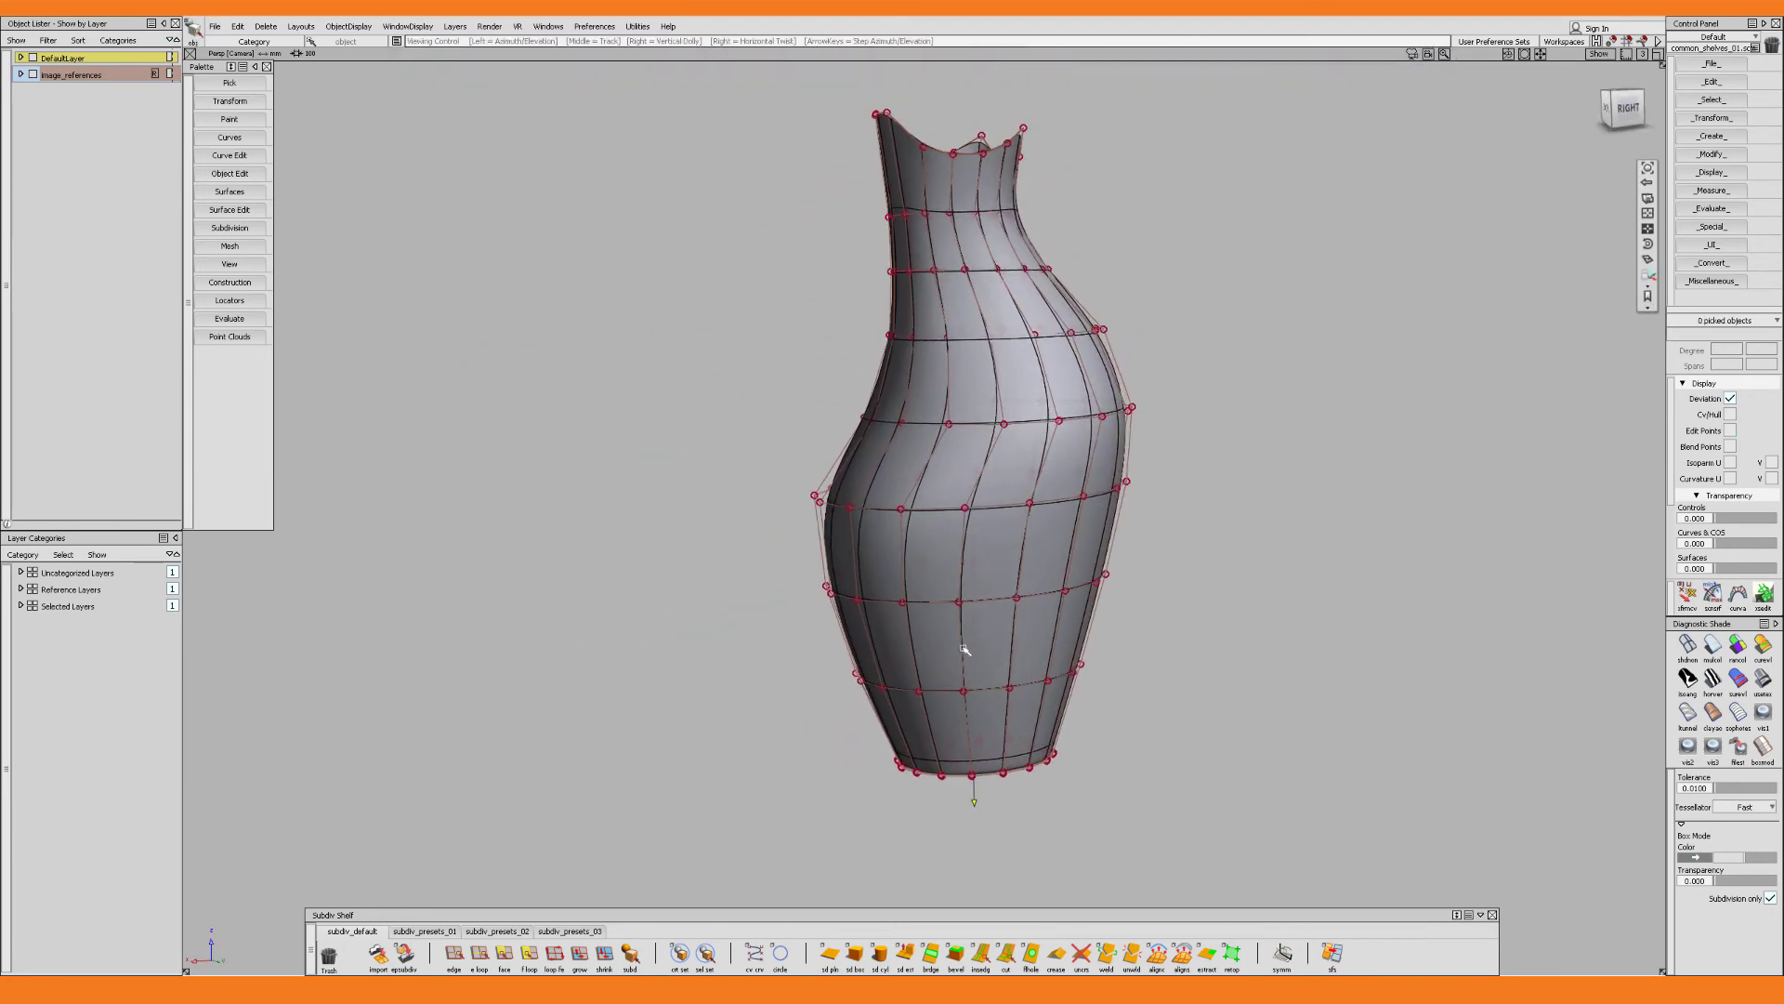
{"action": "left_click_drag", "start_coordinate": [964, 649], "coordinate": [976, 589], "text": "alt+shift"}
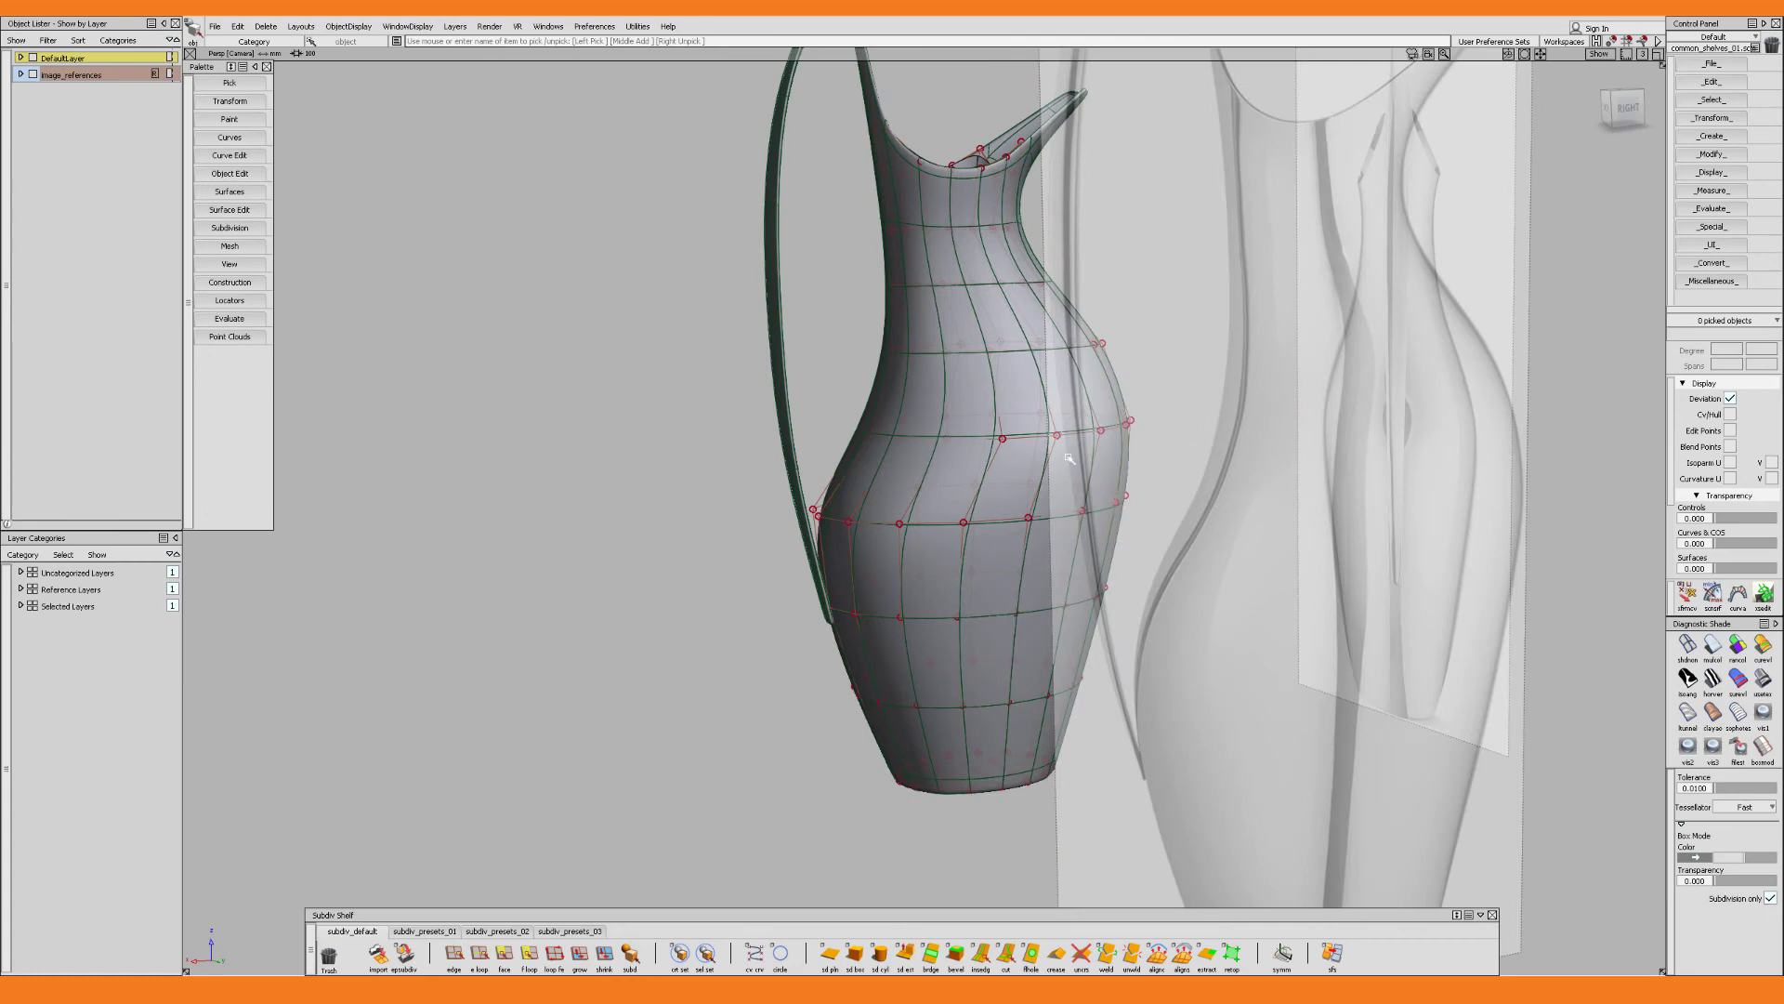
{"action": "left_click_drag", "start_coordinate": [1078, 595], "coordinate": [1051, 725], "text": "alt+shift"}
{"action": "left_click_drag", "start_coordinate": [1040, 590], "coordinate": [1089, 600]}
{"action": "key", "text": "ctrl+h"}
{"action": "key", "text": "Return"}
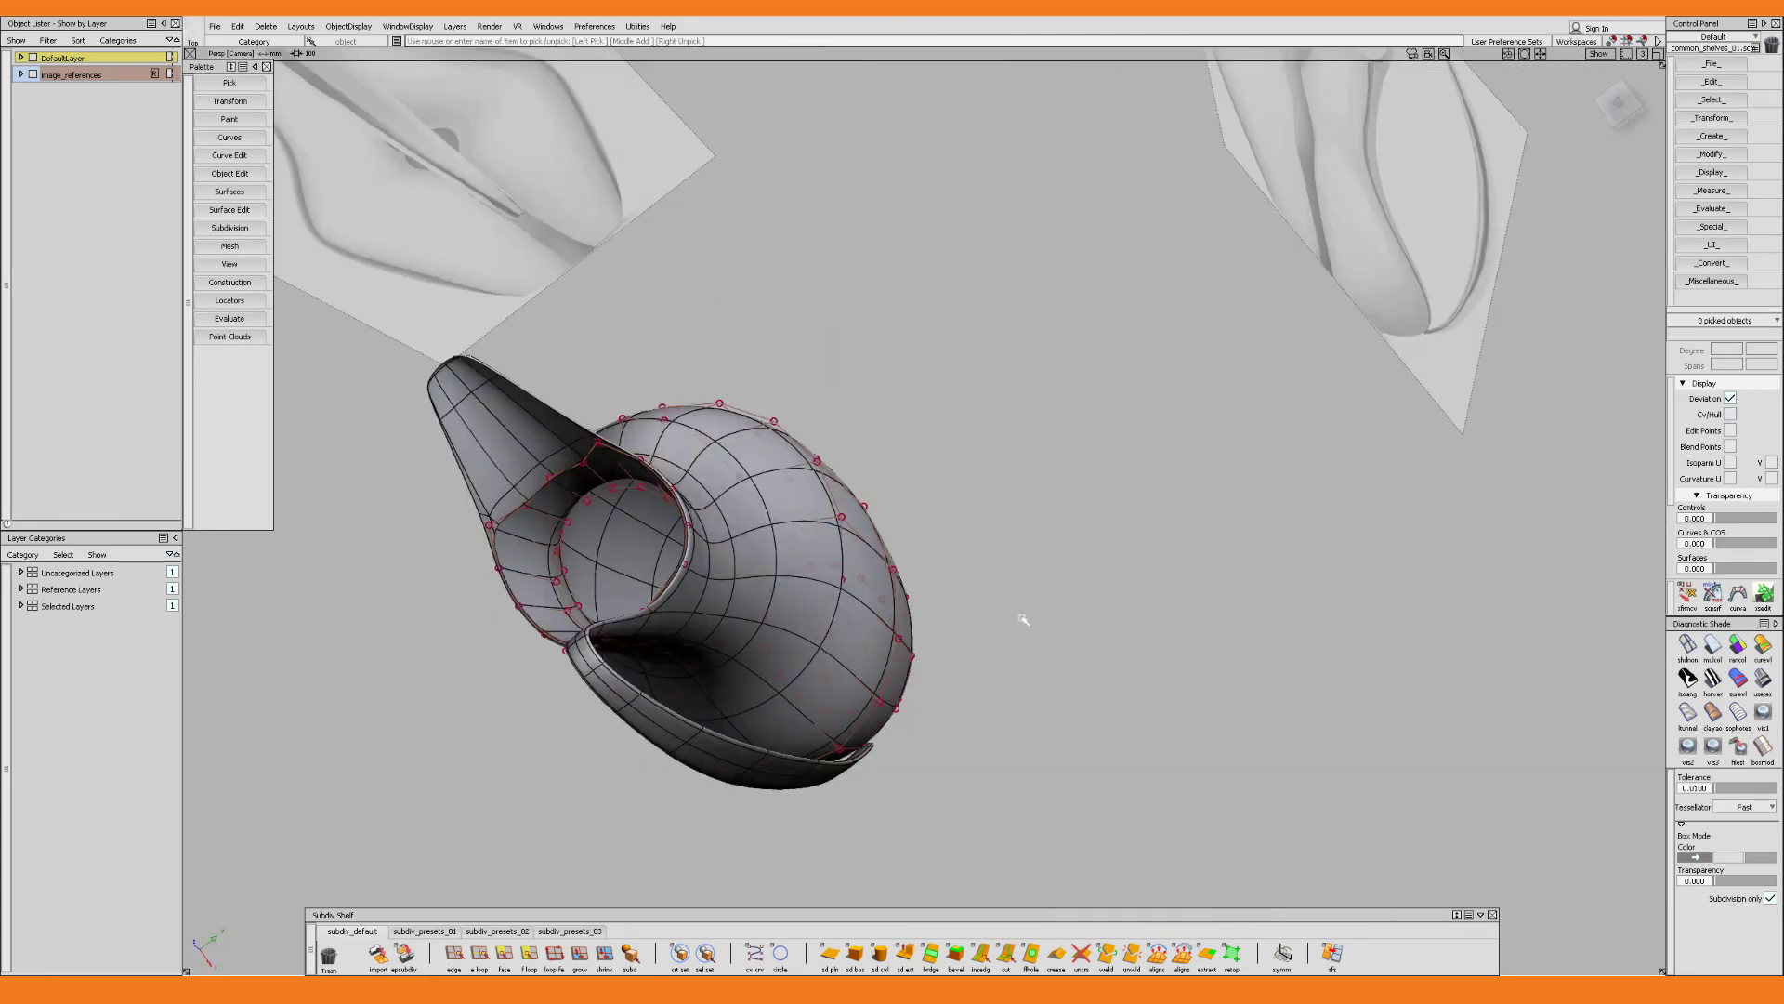
Pick the faces on one side of the centre line of both bodies in the top view and delete them
{"action": "middle_click_drag", "start_coordinate": [1000, 621], "coordinate": [1013, 643], "text": "alt+shift"}
{"action": "right_click_drag", "start_coordinate": [1013, 643], "coordinate": [750, 529], "text": "alt+shift"}
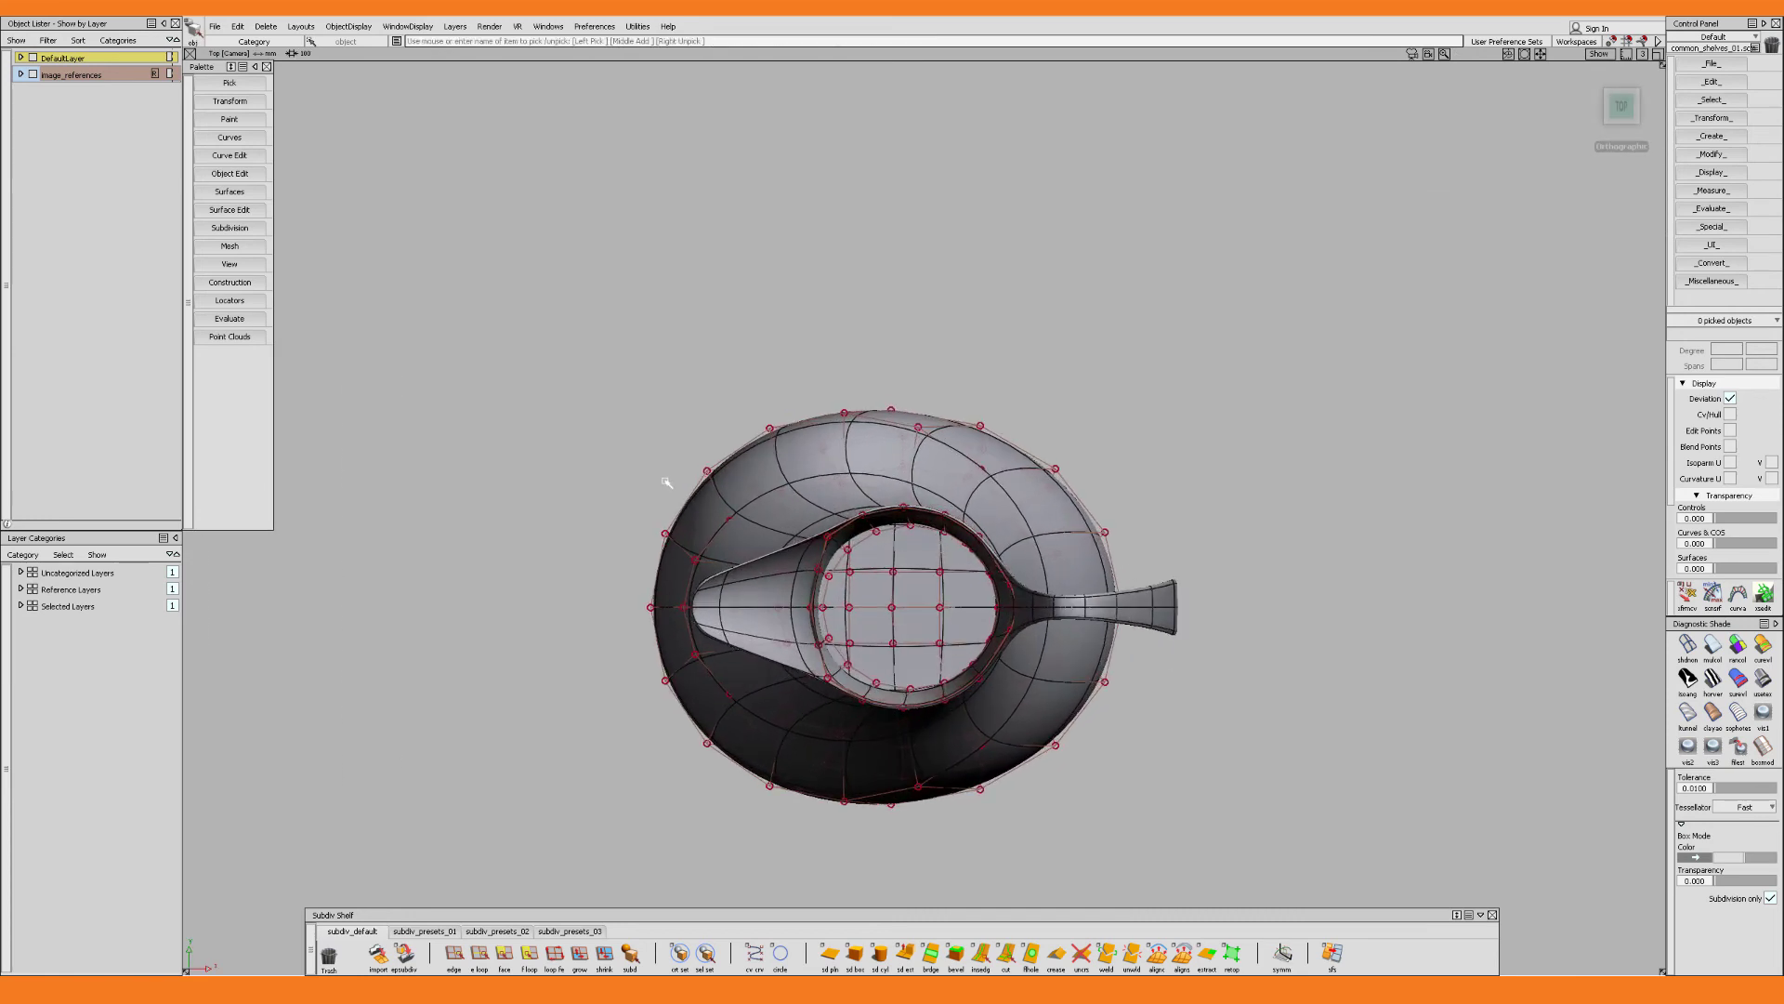
{"action": "left_click_drag", "start_coordinate": [647, 440], "coordinate": [1042, 744]}
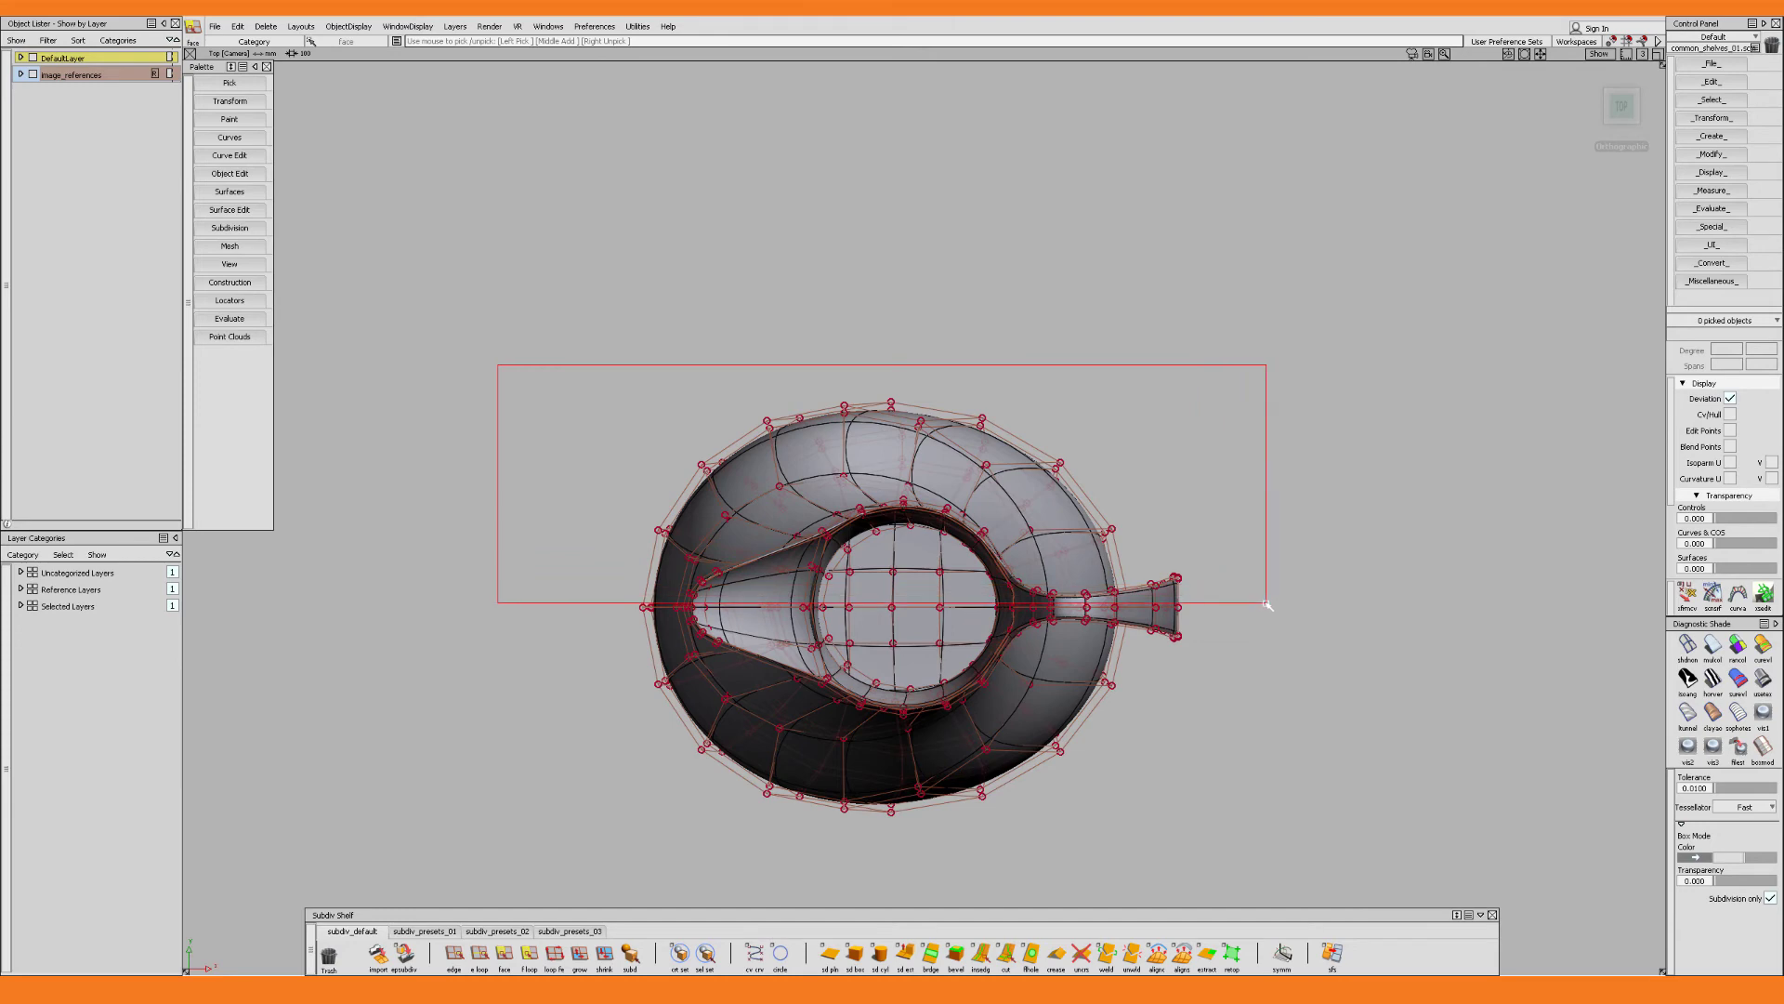
{"action": "left_click_drag", "start_coordinate": [1269, 606], "coordinate": [1268, 605]}
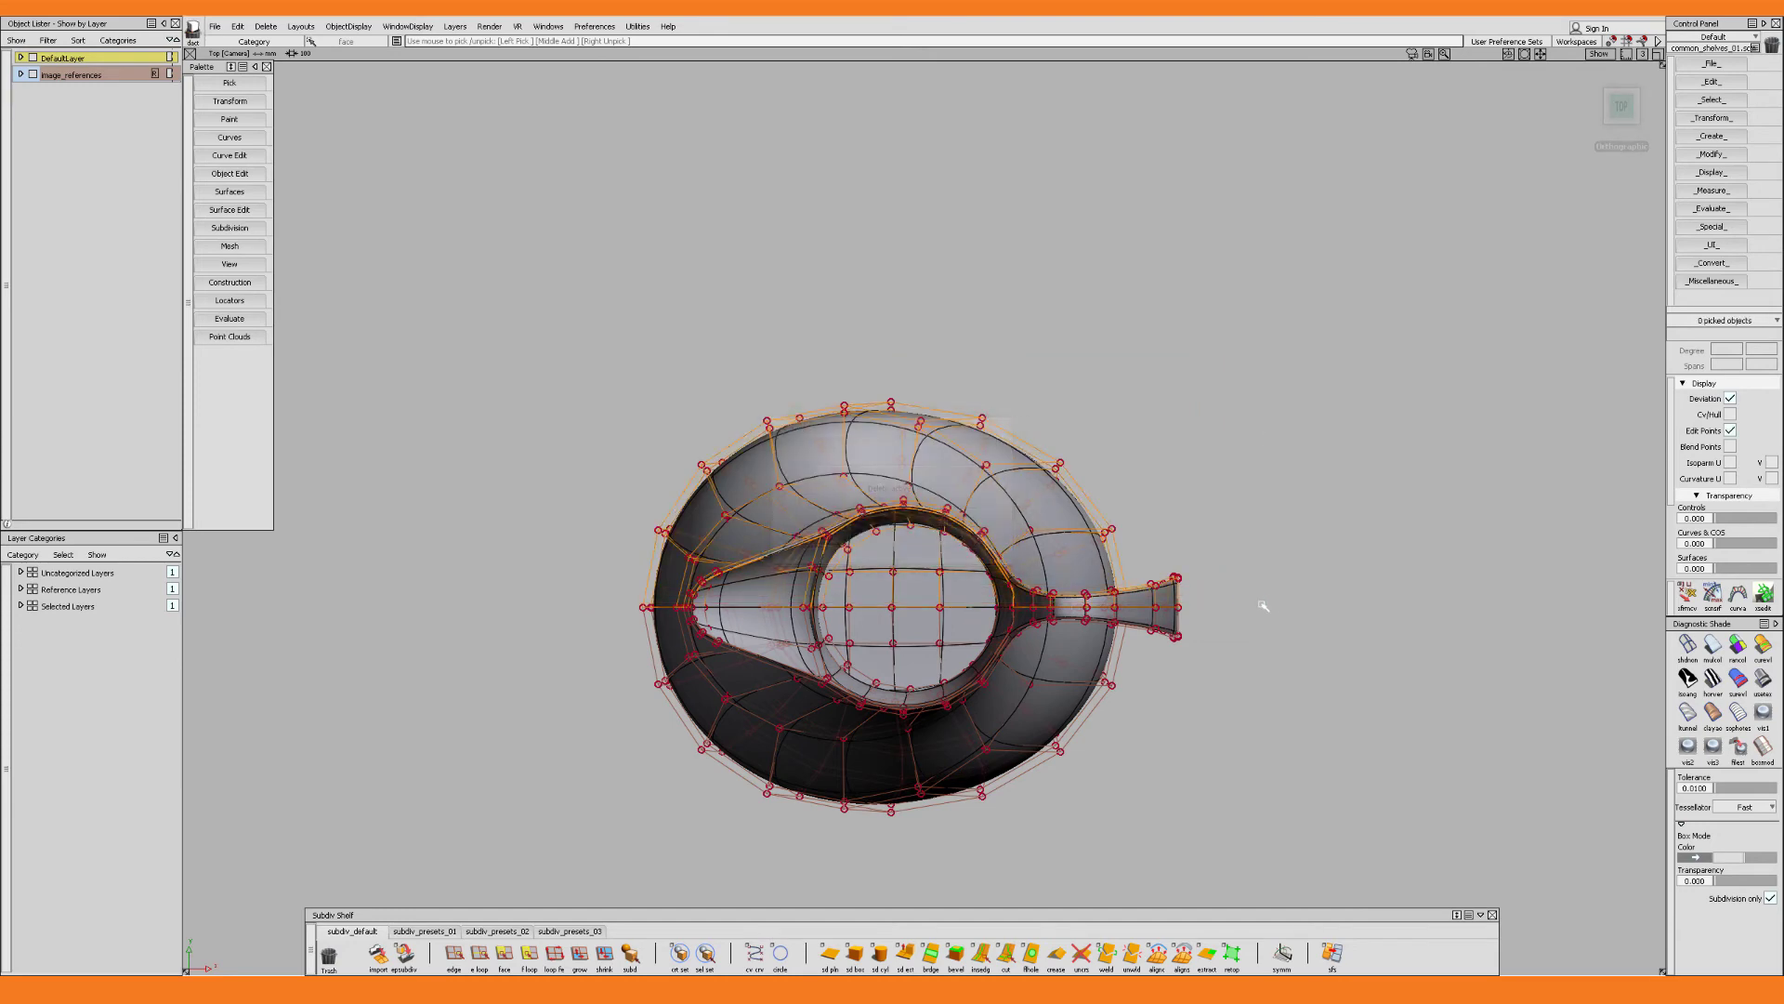
{"action": "key", "text": "Delete"}
{"action": "key", "text": "F8"}
Snap the inner shell's rim vertex at the handle junction onto the pitcher's adjacent vertex
{"action": "left_click_drag", "start_coordinate": [1097, 686], "coordinate": [928, 638], "text": "alt+shift"}
{"action": "right_click_drag", "start_coordinate": [928, 638], "coordinate": [867, 621], "text": "alt+shift"}
{"action": "left_click_drag", "start_coordinate": [866, 621], "coordinate": [897, 564], "text": "alt+shift"}
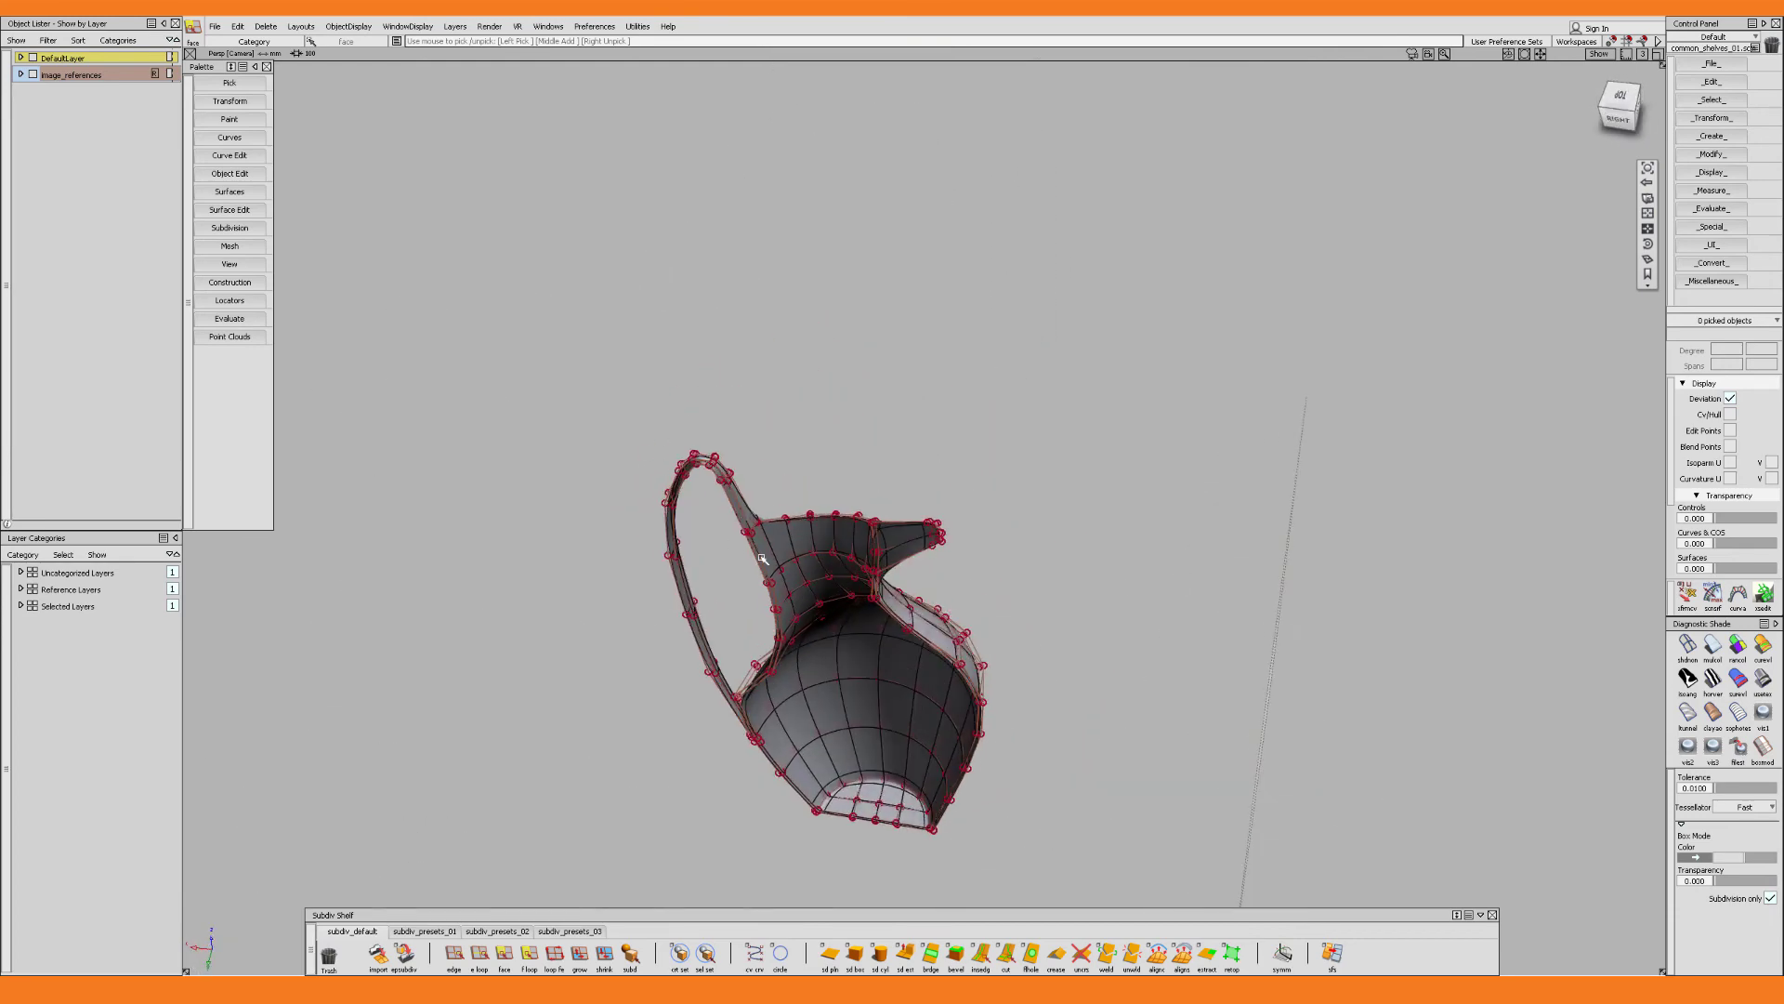
{"action": "right_click_drag", "start_coordinate": [817, 551], "coordinate": [829, 480], "text": "alt+shift"}
{"action": "left_click_drag", "start_coordinate": [803, 510], "coordinate": [770, 477], "text": "alt+shift"}
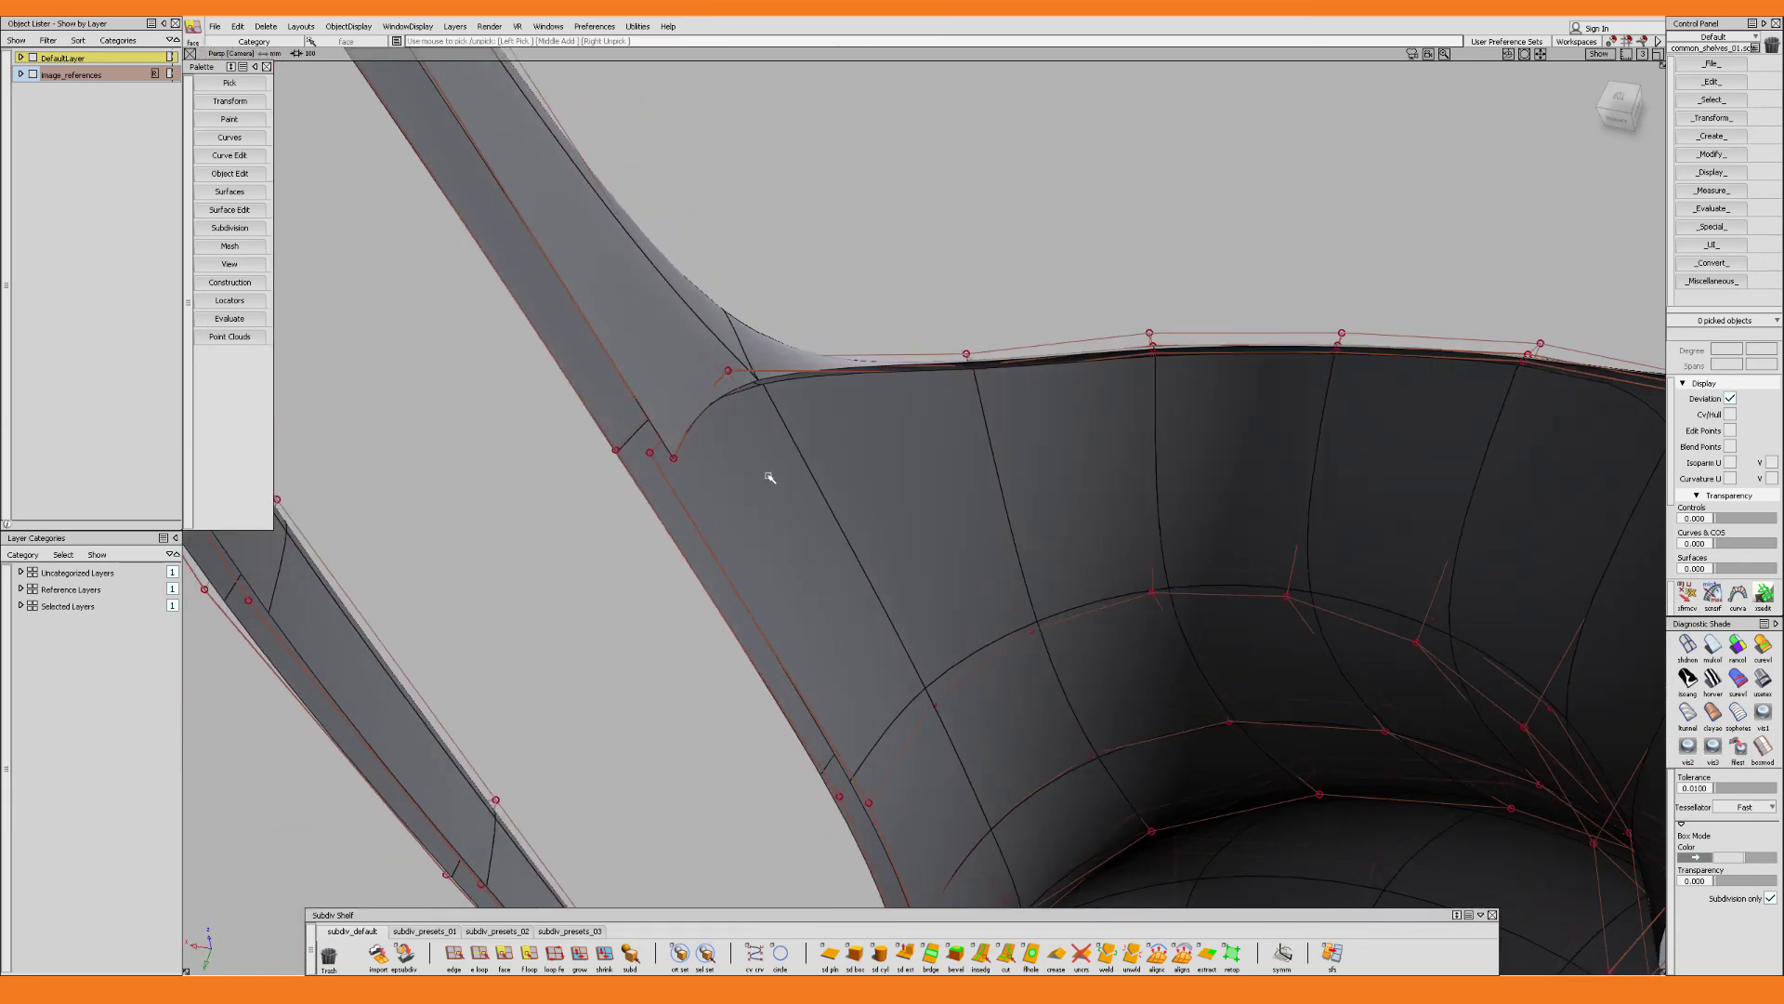
{"action": "left_click", "coordinate": [711, 463]}
{"action": "key", "text": "c"}
{"action": "left_click", "coordinate": [651, 453]}
{"action": "key", "text": "w"}
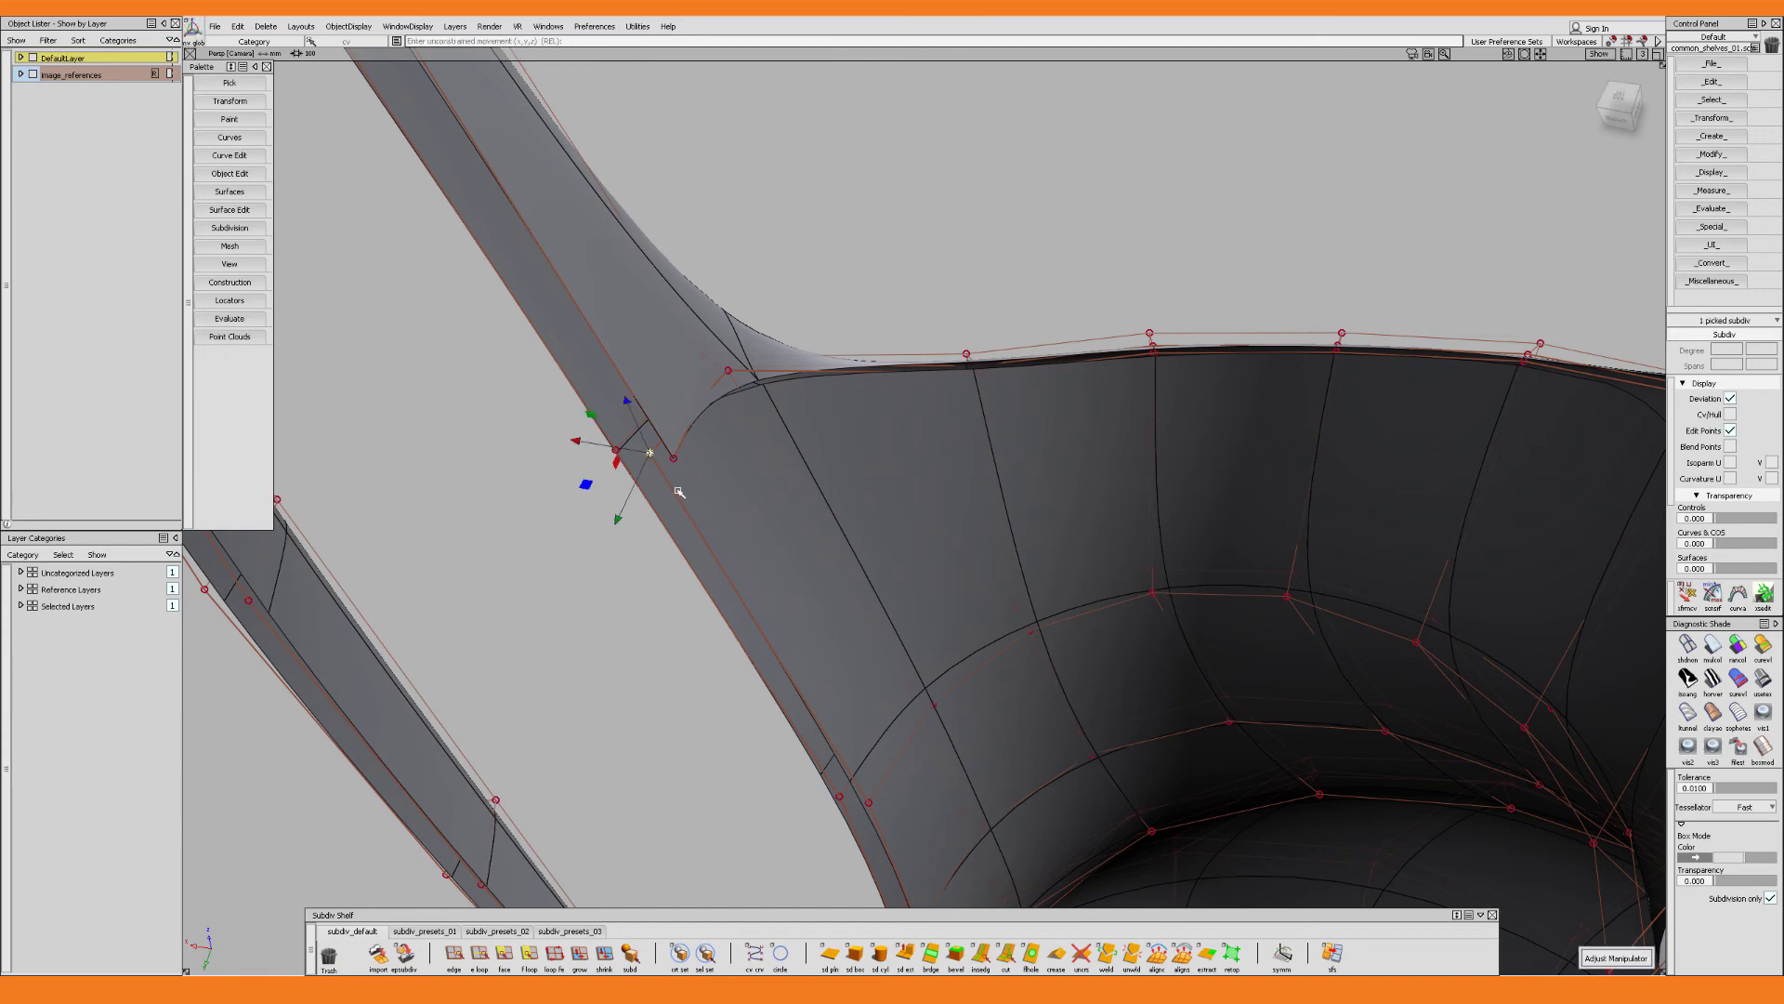
{"action": "left_click_drag", "start_coordinate": [652, 453], "coordinate": [728, 332]}
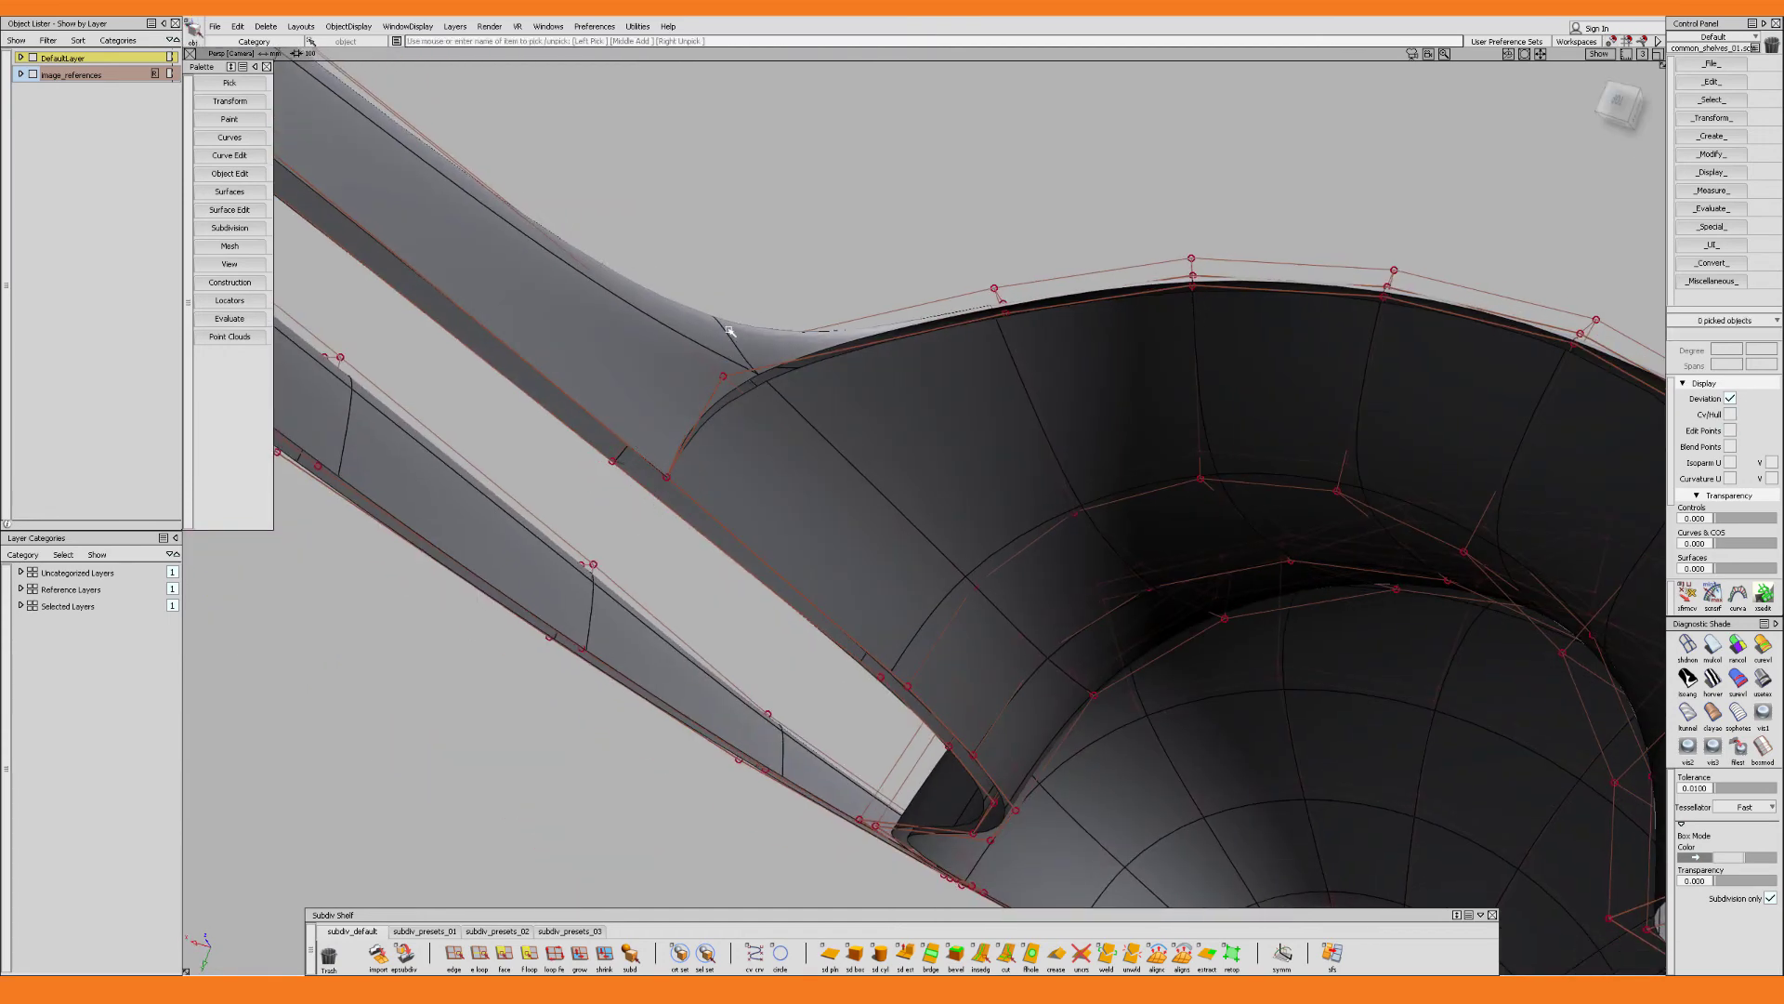
In box mode, snap the inner shell's other rim vertices onto the pitcher's inner rim vertices from the handle towards the spout
{"action": "left_click", "coordinate": [728, 331]}
{"action": "key", "text": "c"}
{"action": "left_click_drag", "start_coordinate": [766, 427], "coordinate": [979, 406], "text": "alt+shift"}
{"action": "left_click", "coordinate": [974, 402]}
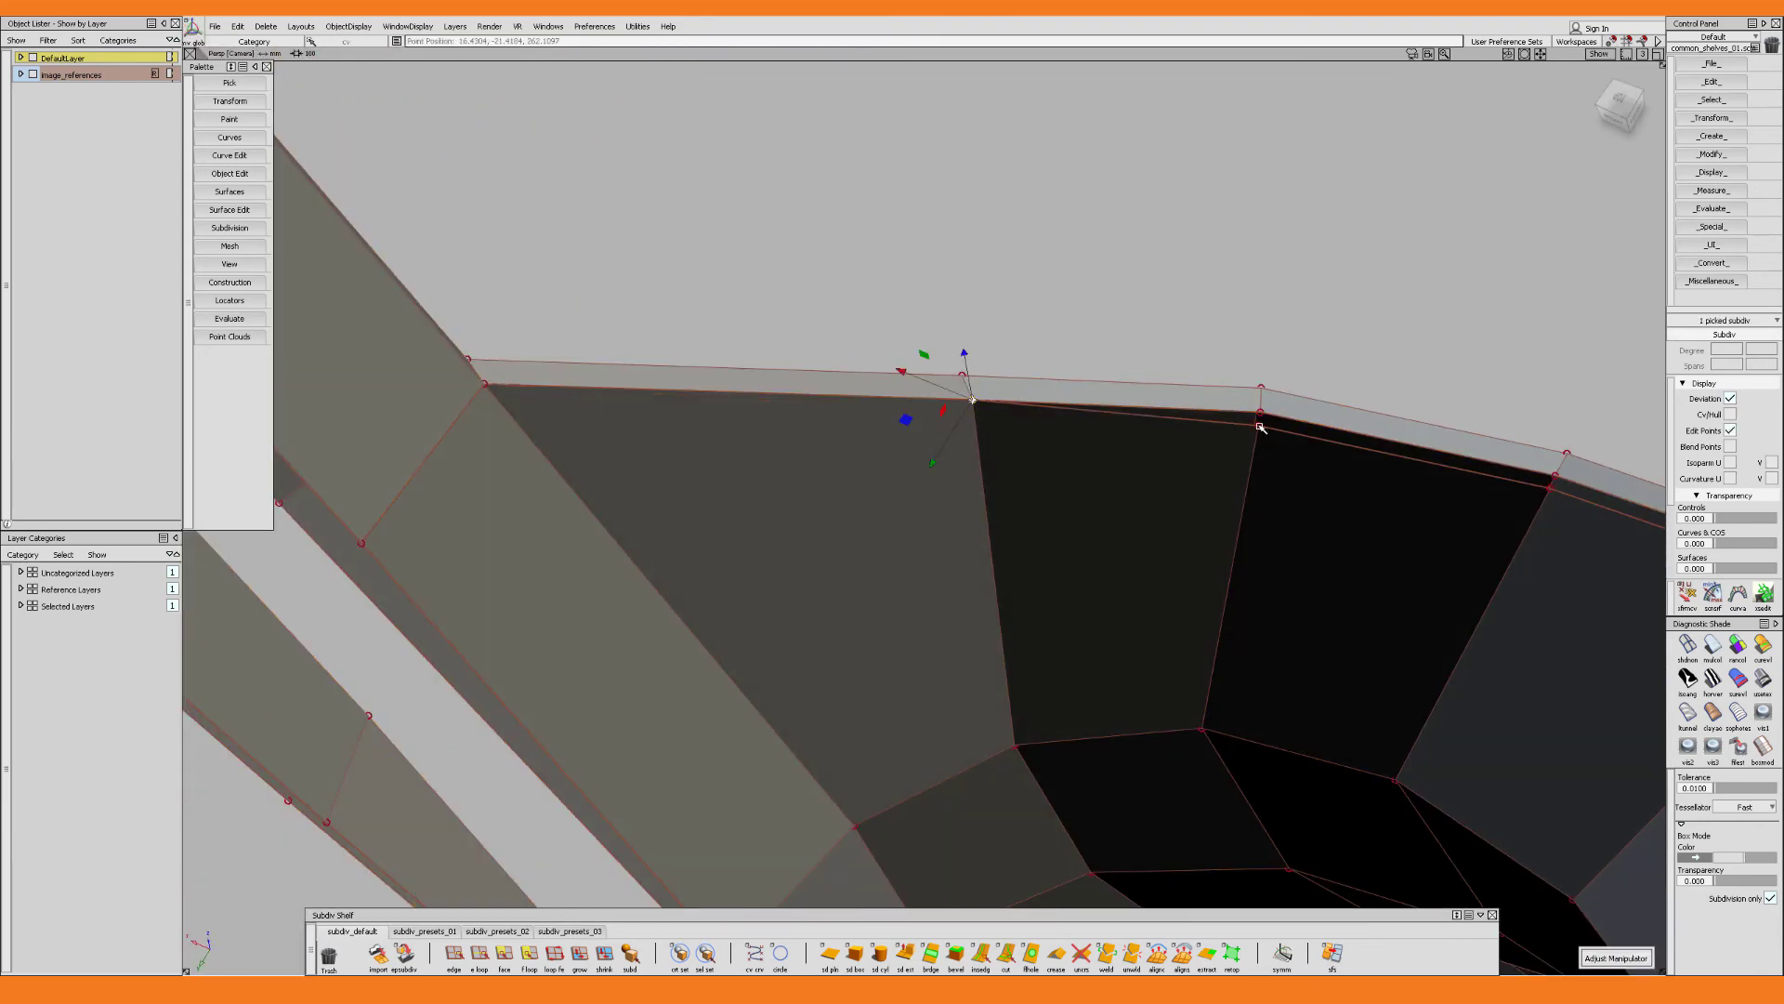
{"action": "left_click_drag", "start_coordinate": [1260, 426], "coordinate": [971, 528], "text": "alt+shift"}
{"action": "left_click_drag", "start_coordinate": [784, 545], "coordinate": [960, 367], "text": "alt+shift"}
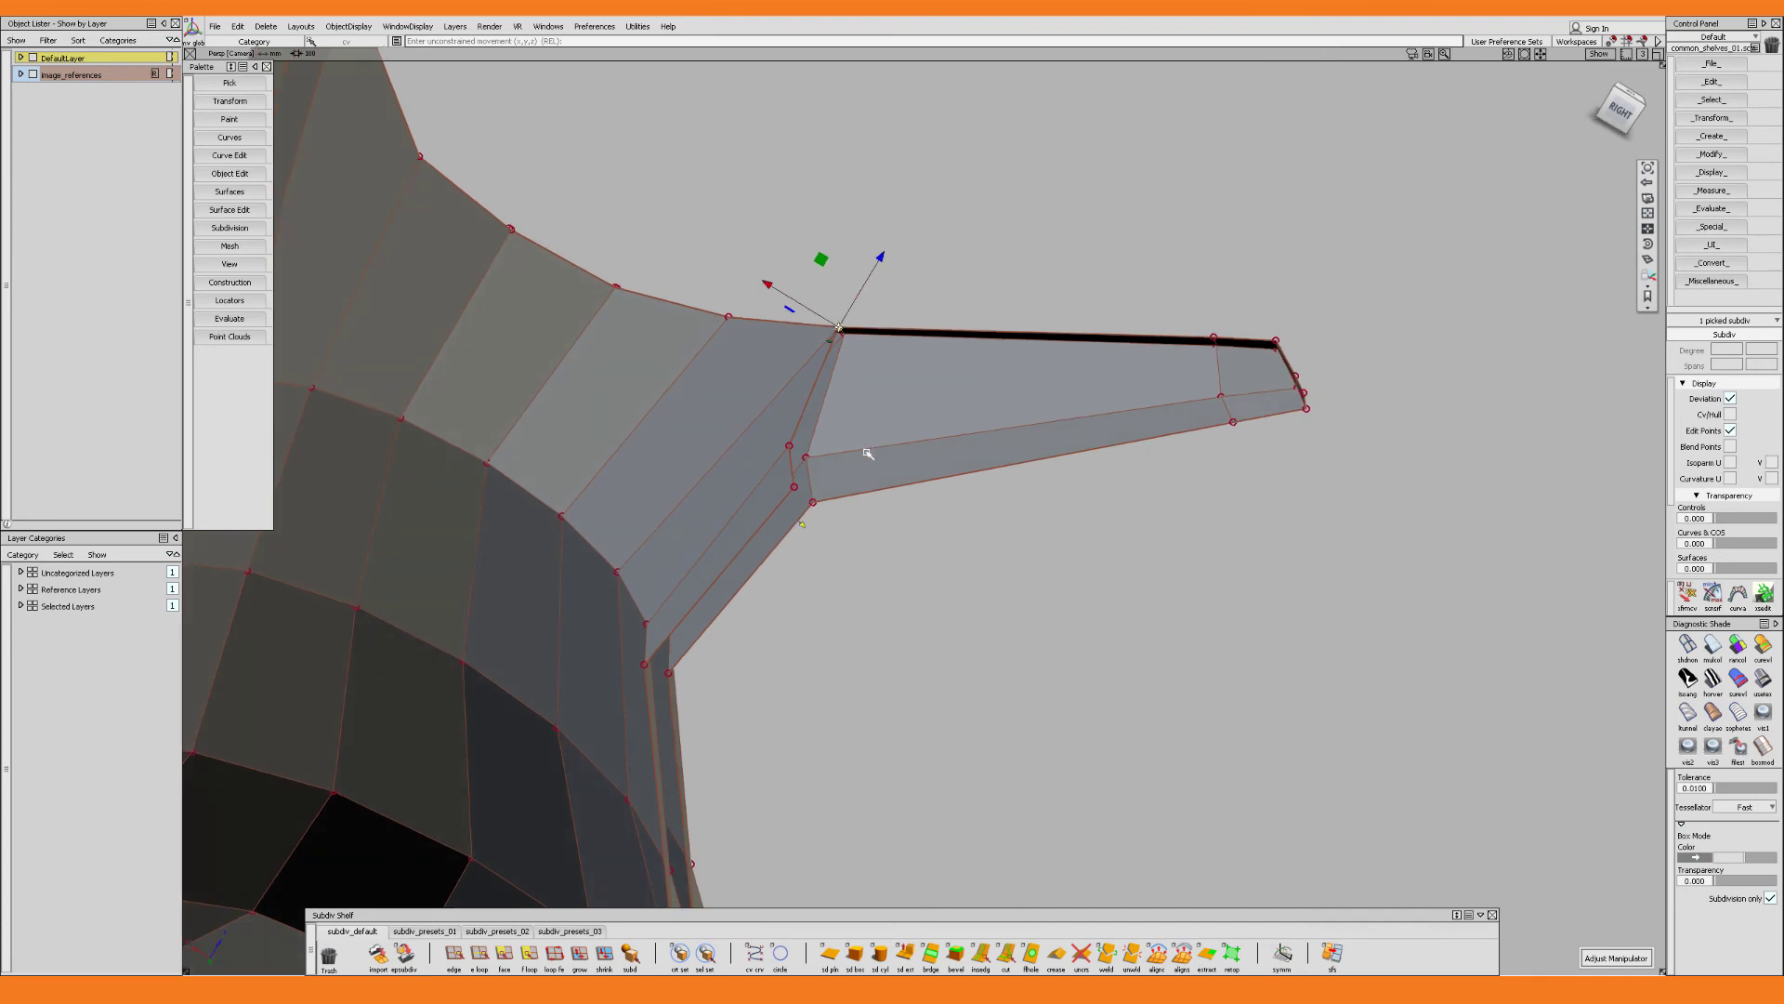
Pick the two inner shell vertices at the spout's base and realign them by projecting them onto a line
{"action": "left_click_drag", "start_coordinate": [786, 443], "coordinate": [782, 437], "text": "ctrl+shift"}
{"action": "left_click_drag", "start_coordinate": [781, 437], "coordinate": [853, 504]}
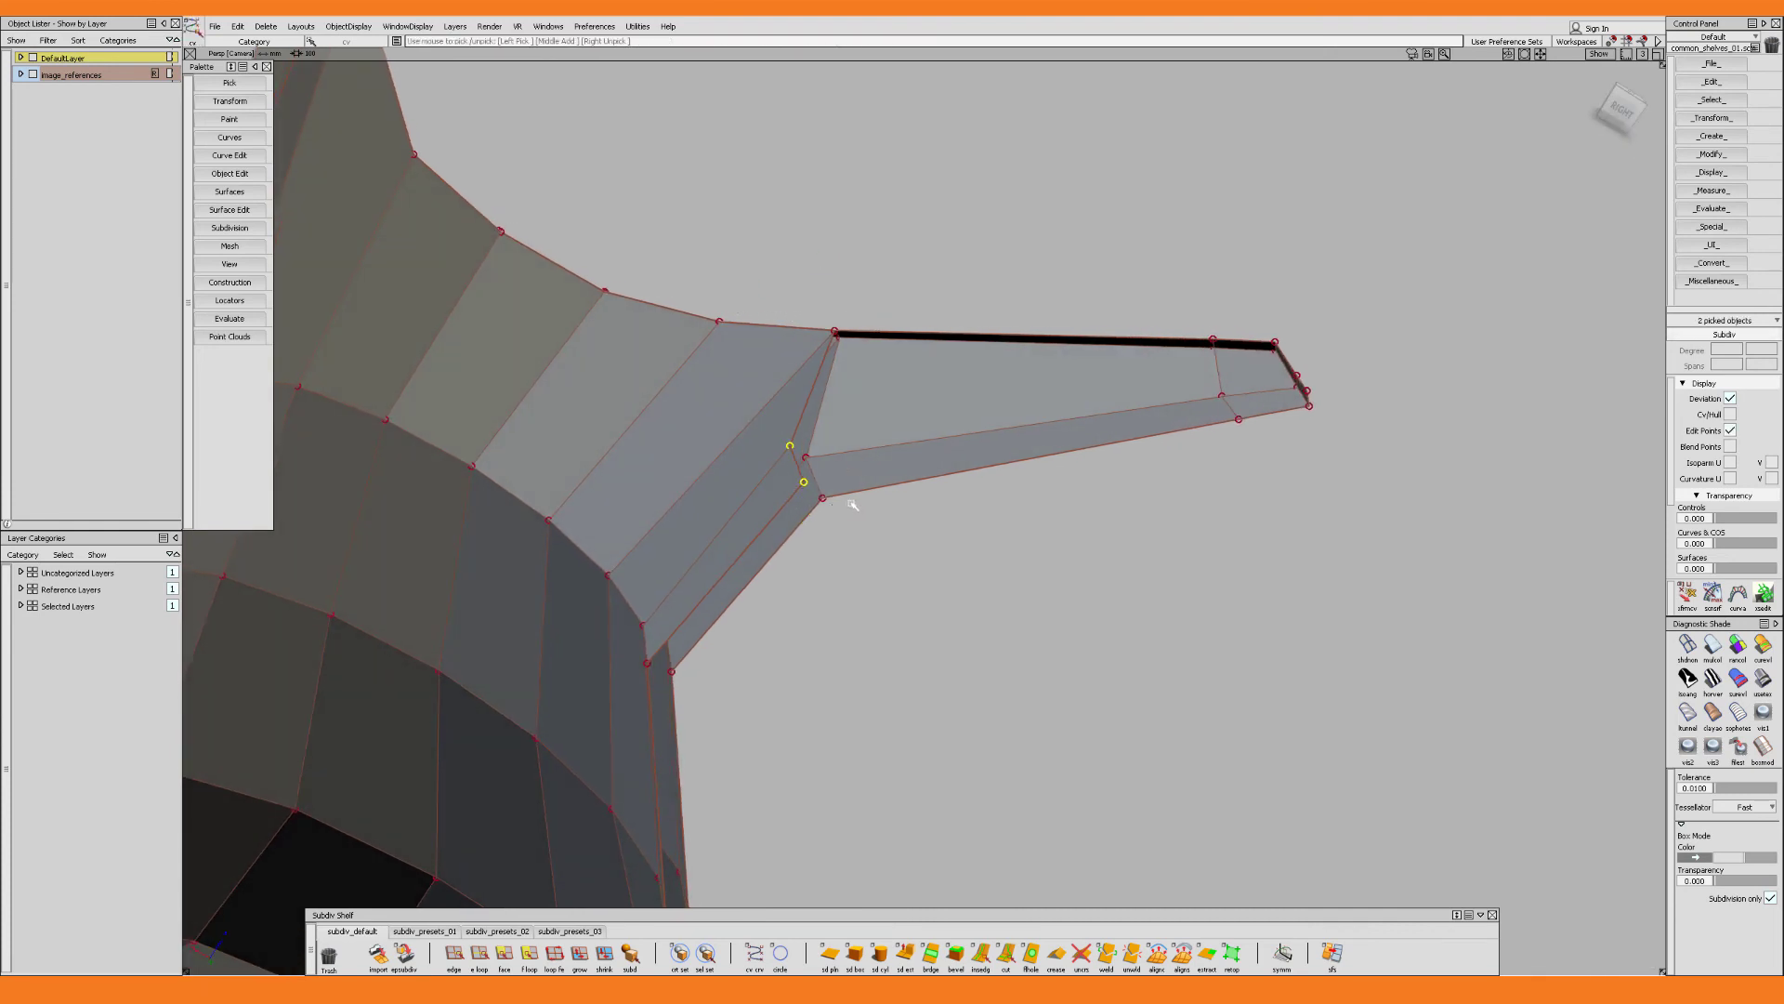
{"action": "middle_click", "coordinate": [853, 502], "text": "ctrl+shift"}
{"action": "middle_click_drag", "start_coordinate": [853, 502], "coordinate": [758, 539], "text": "ctrl+shift"}
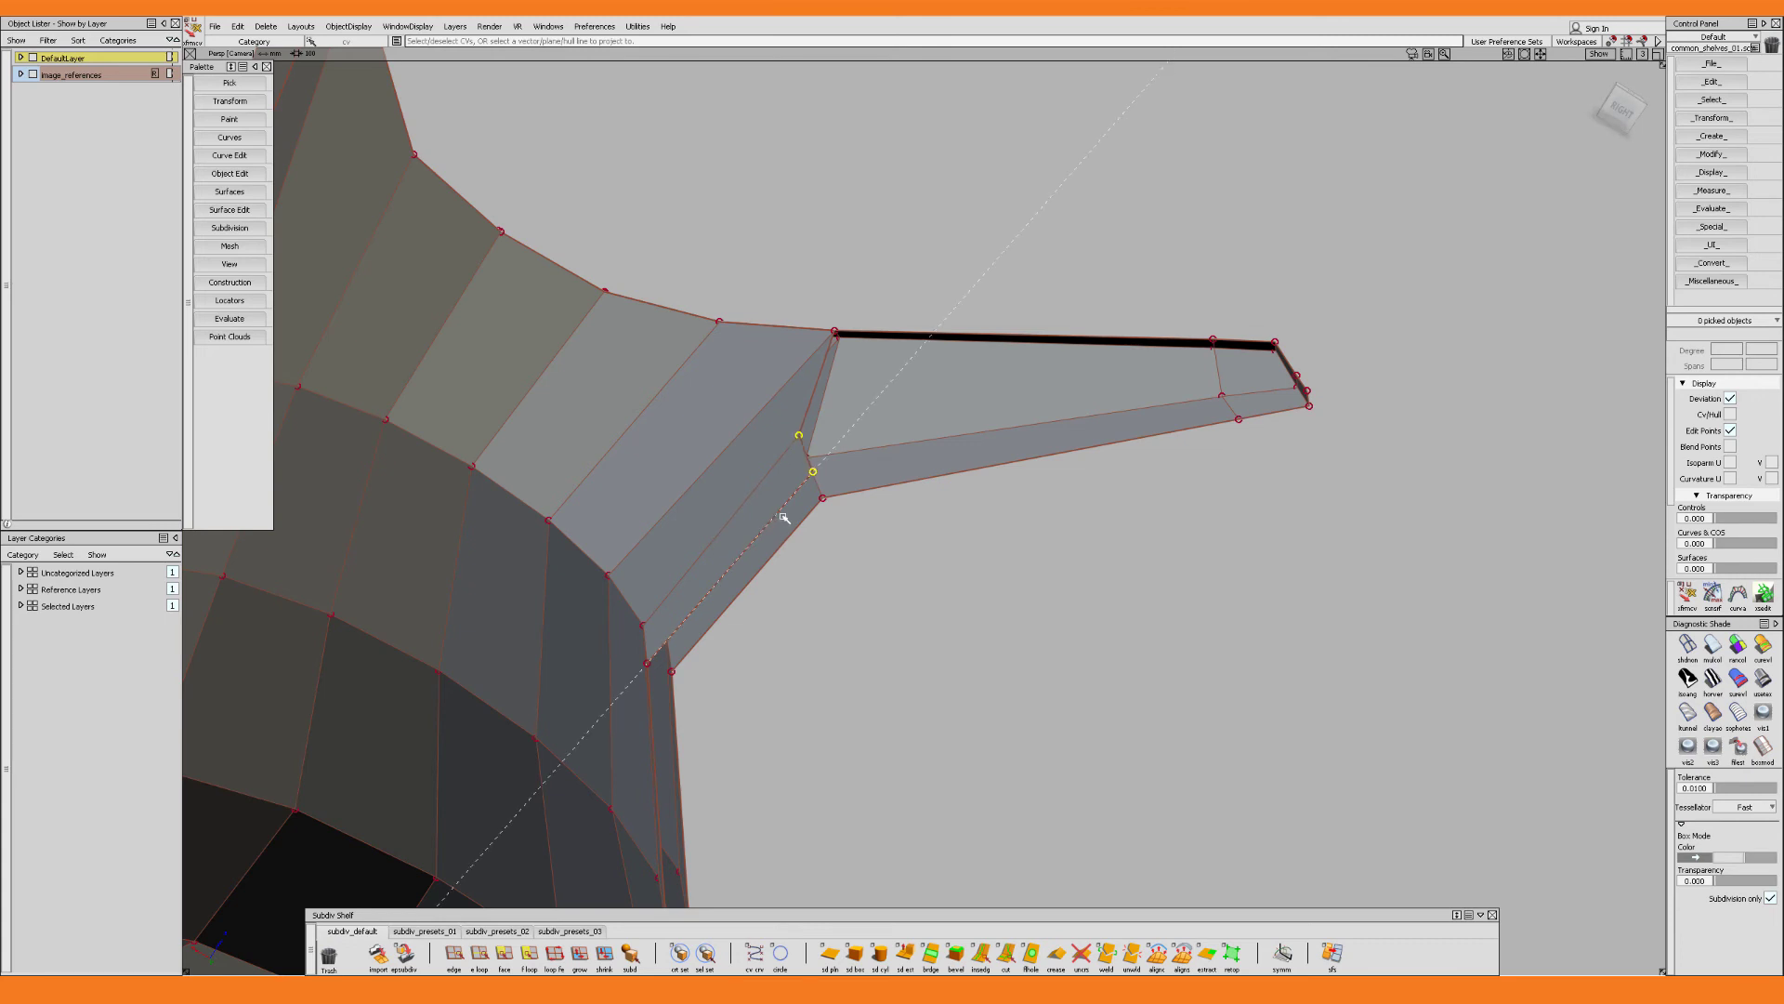
{"action": "left_click_drag", "start_coordinate": [838, 478], "coordinate": [844, 557], "text": "alt+shift"}
Bridge the inner shell's two edges at the spout's base to the two inner edges at its tip with 1 division
{"action": "left_click", "coordinate": [886, 478]}
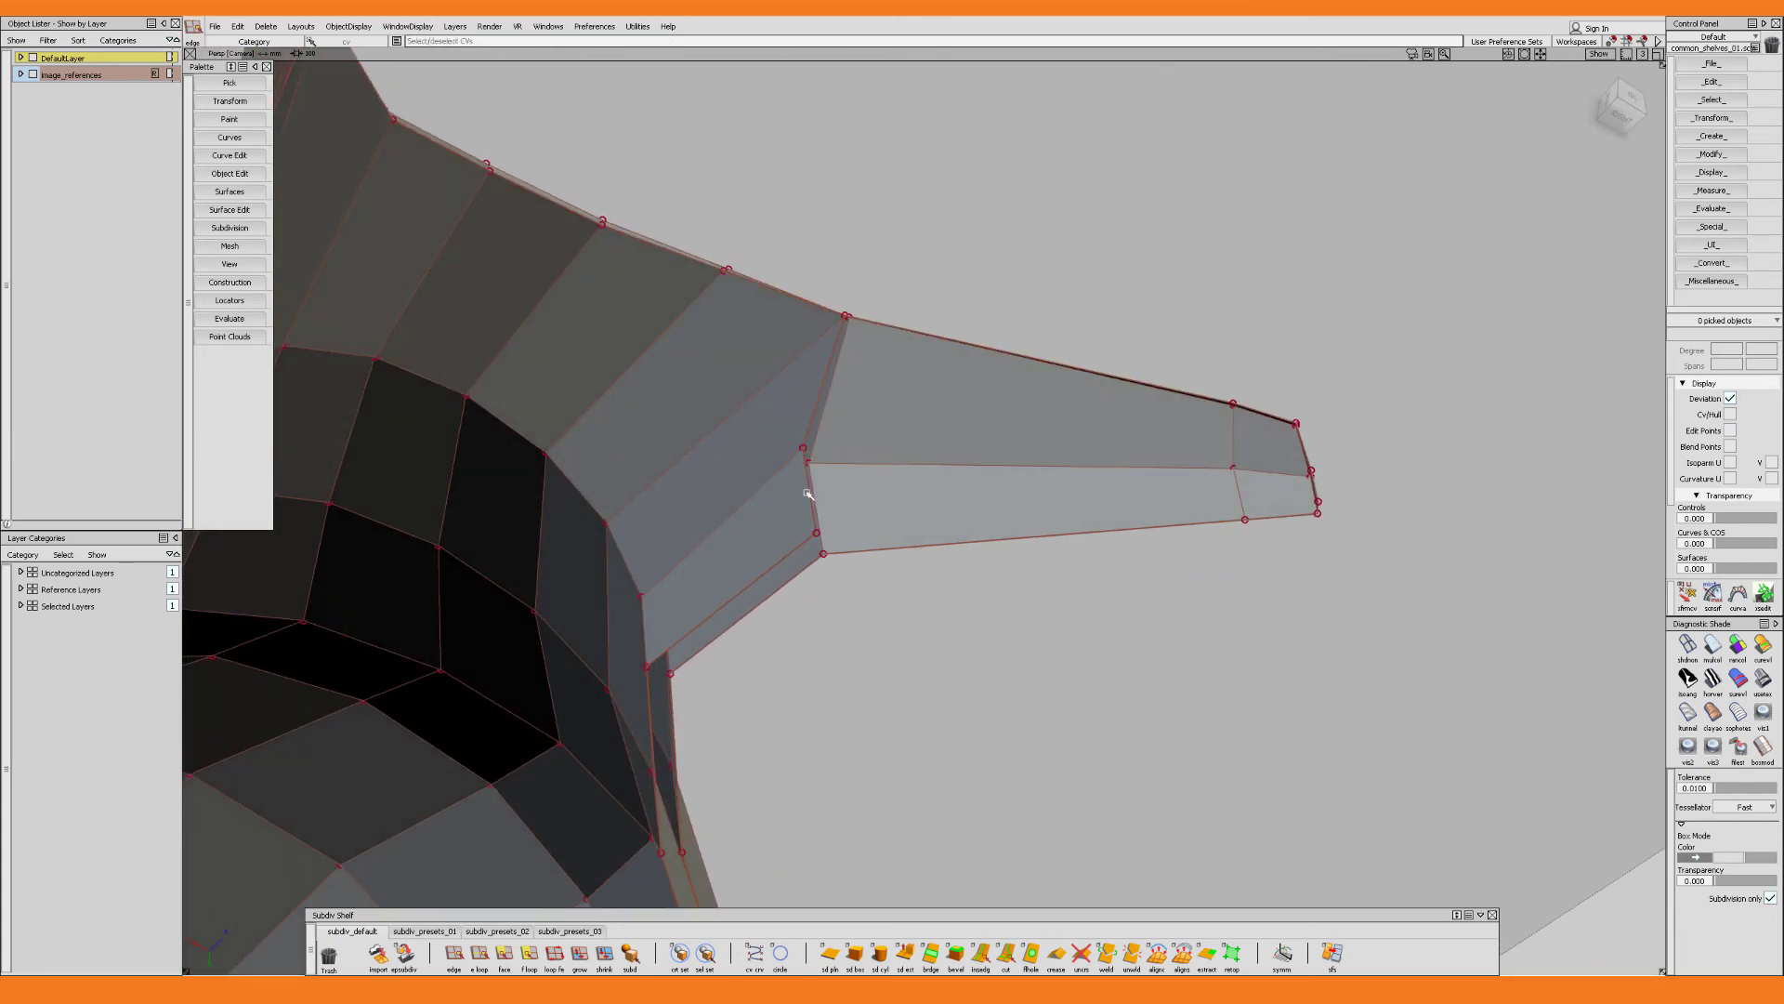
{"action": "left_click_drag", "start_coordinate": [1139, 465], "coordinate": [1062, 493], "text": "alt+shift"}
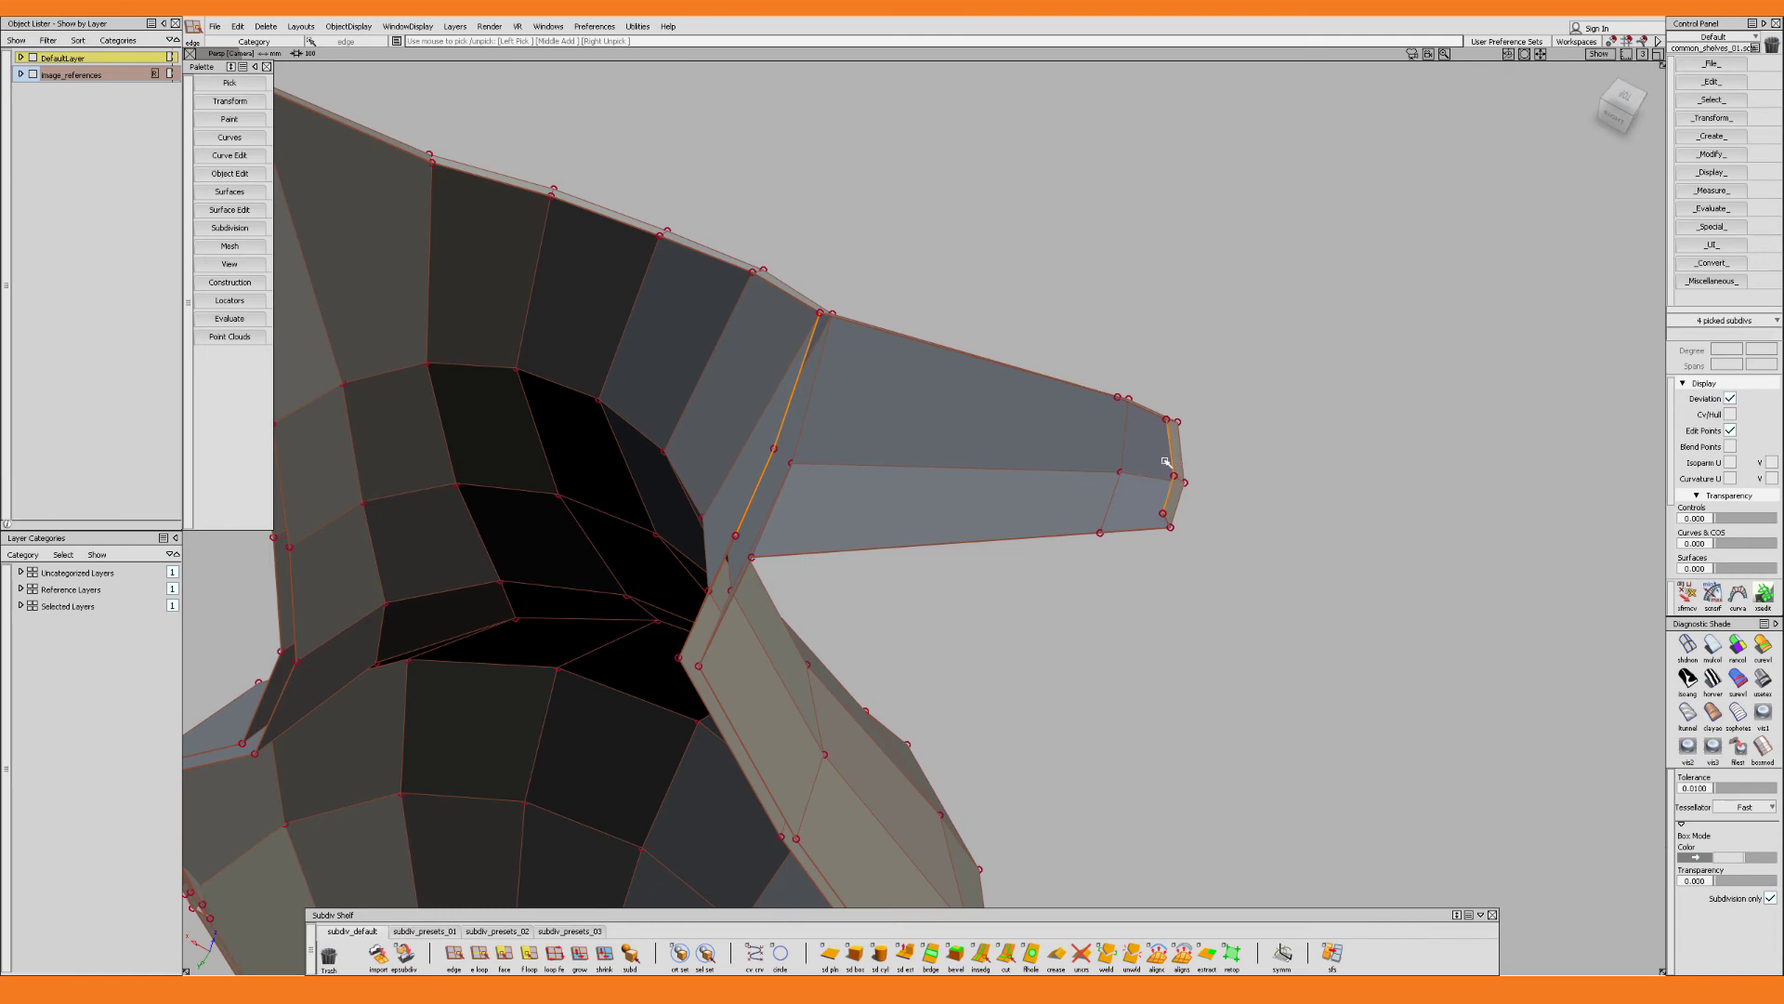
{"action": "left_click_drag", "start_coordinate": [1166, 461], "coordinate": [1157, 546], "text": "alt+shift"}
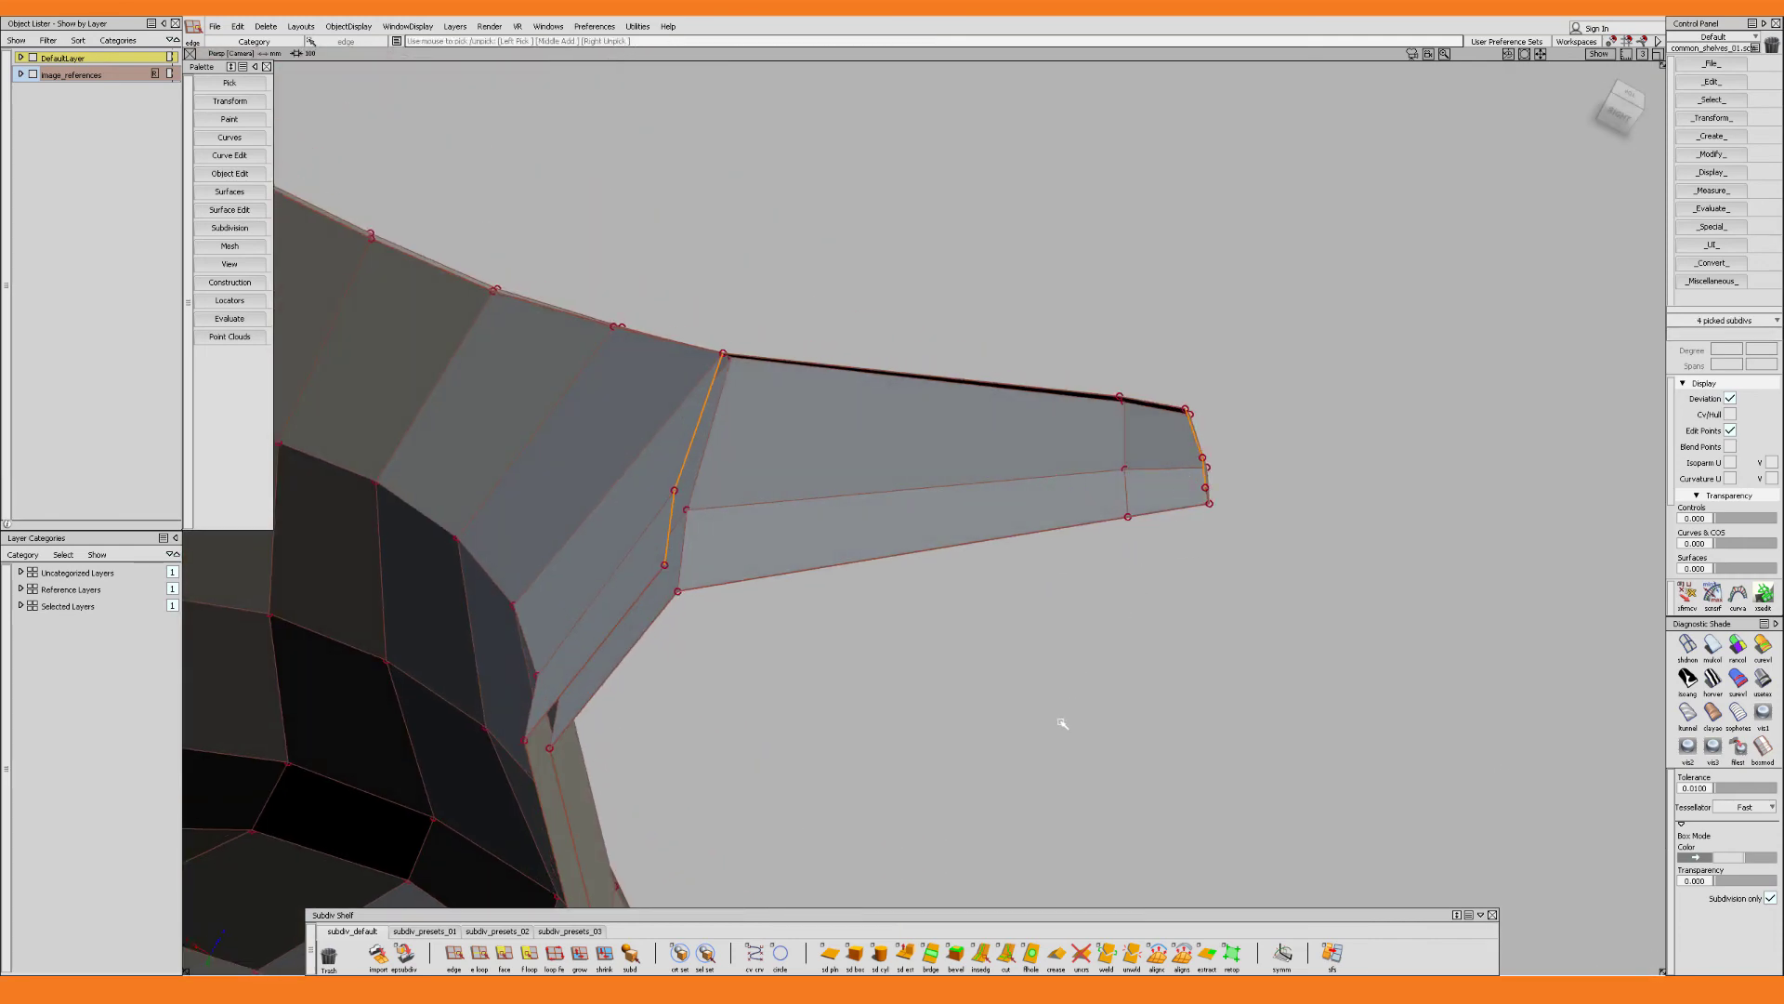
{"action": "double_click", "coordinate": [930, 952]}
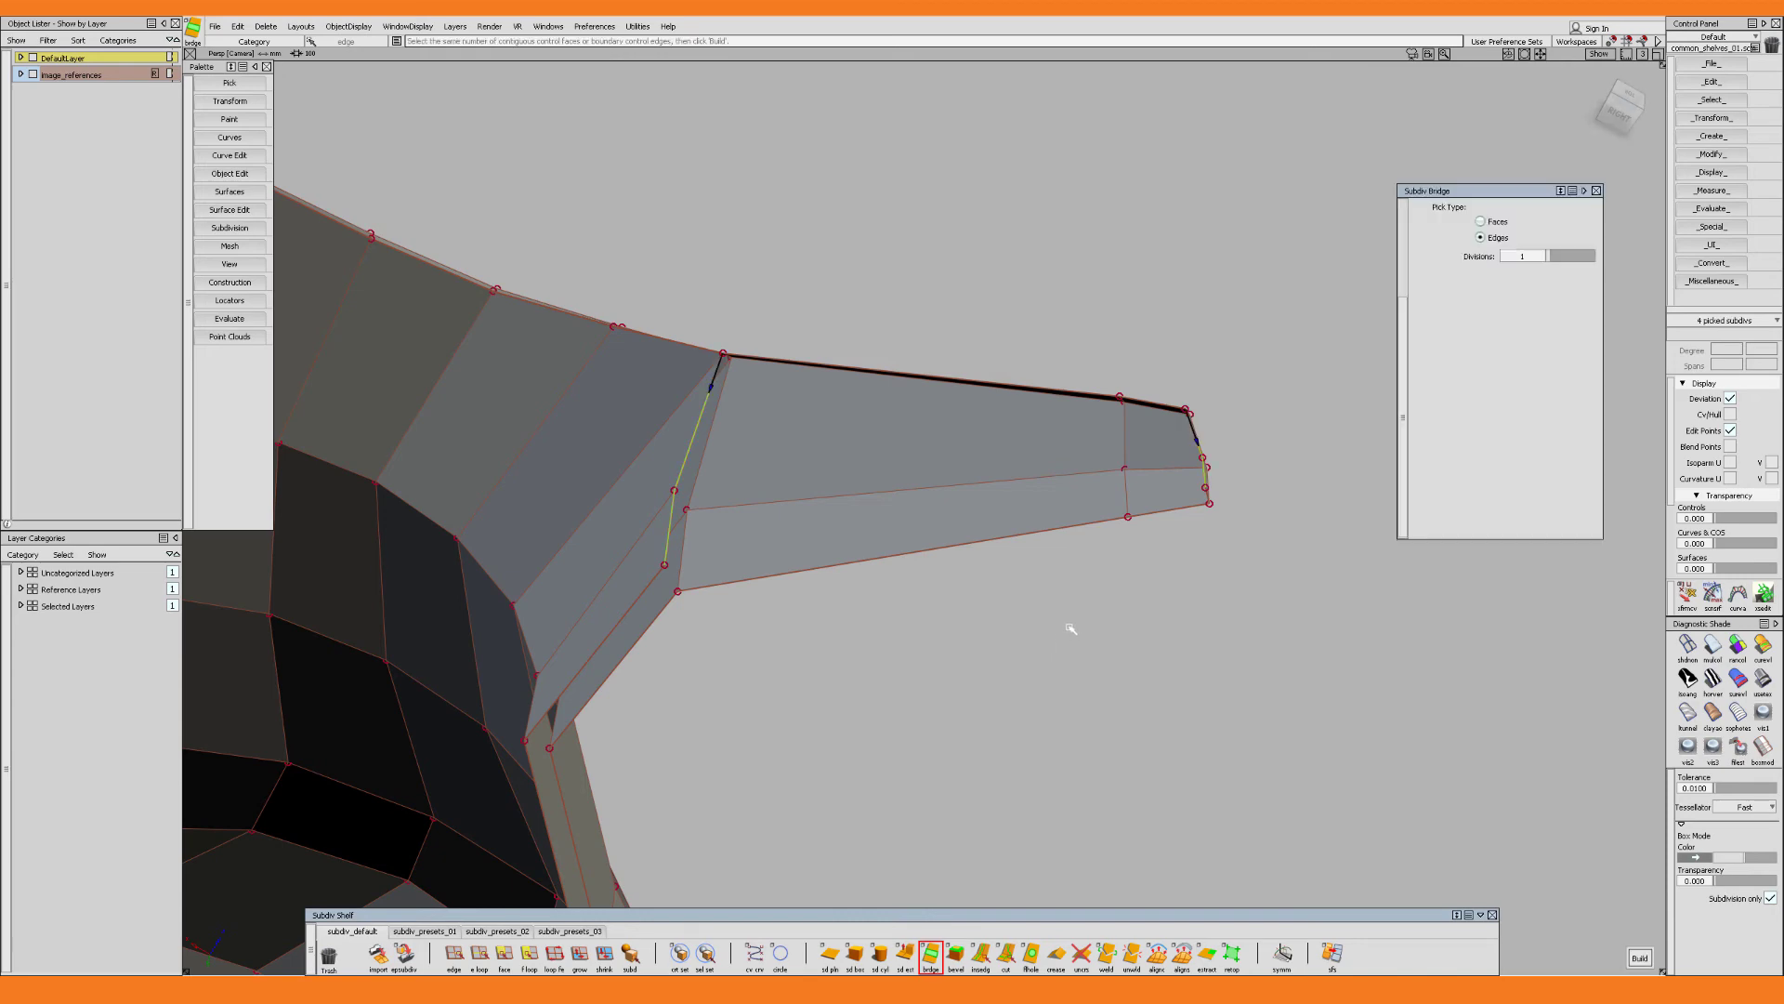
{"action": "left_click_drag", "start_coordinate": [1066, 525], "coordinate": [1191, 640], "text": "alt+shift"}
{"action": "key", "text": "space"}
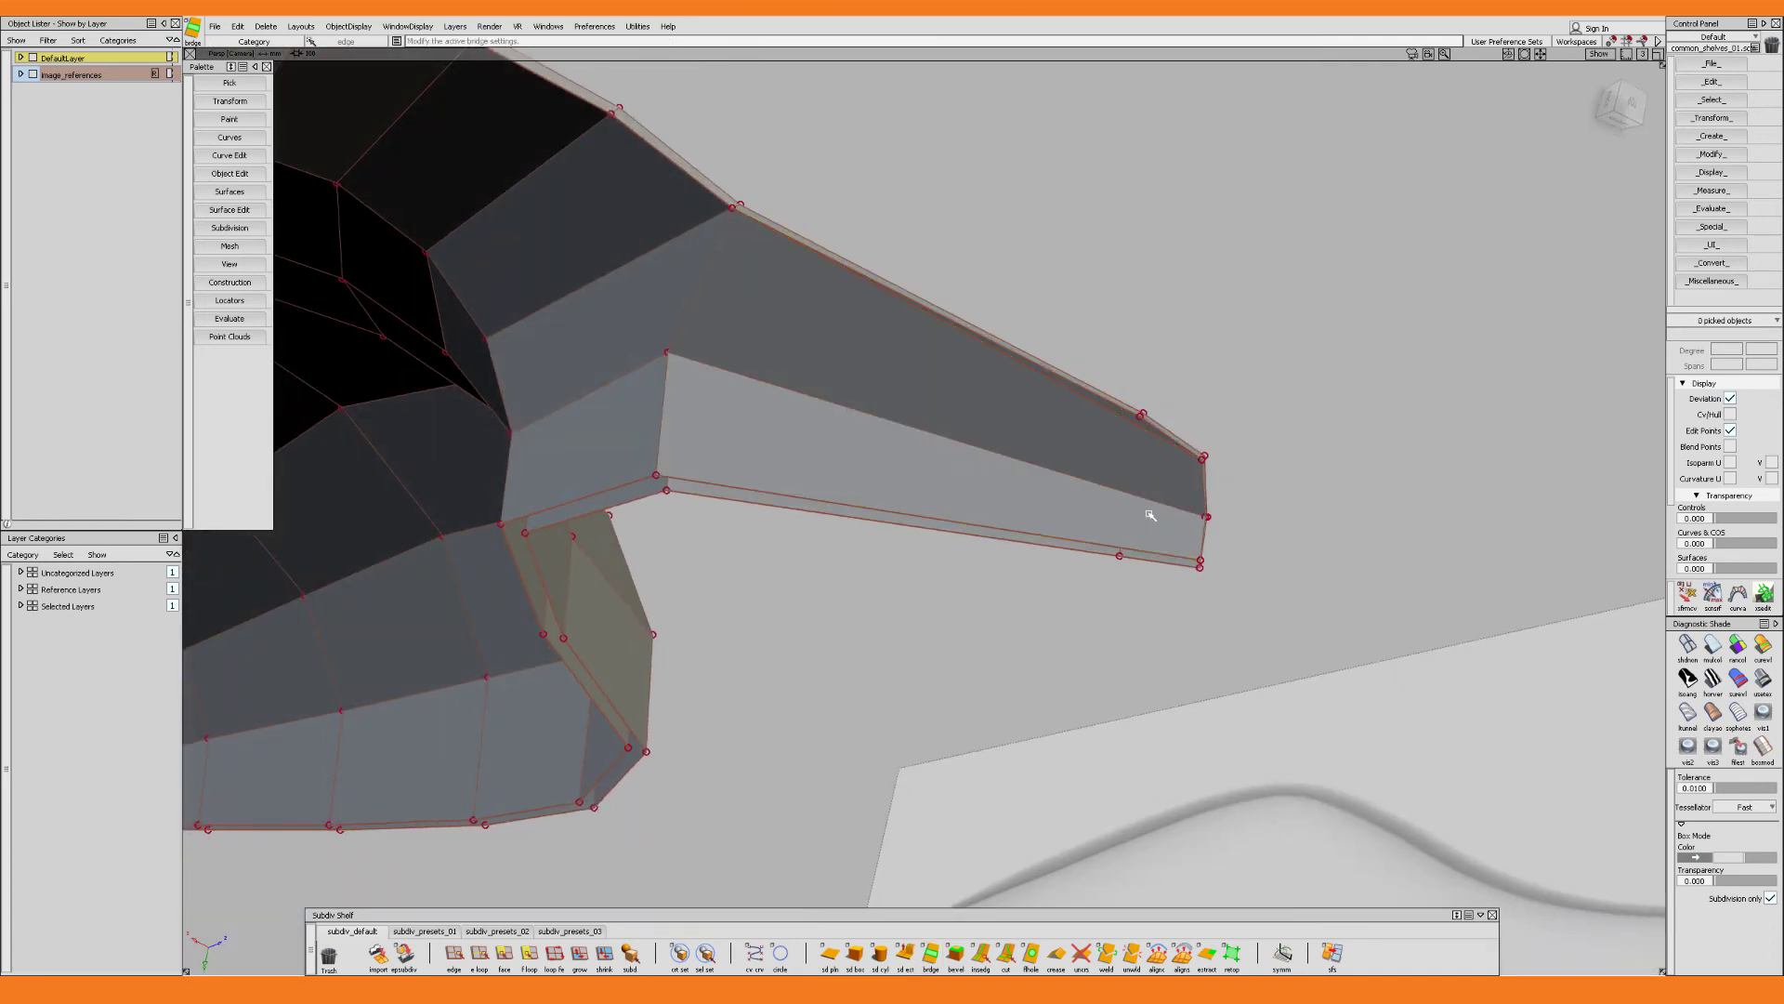
Insert an edge across the spout's inner faces near the tip, in line with the outer wall's edge
{"action": "left_click_drag", "start_coordinate": [1112, 481], "coordinate": [1157, 386], "text": "alt+shift"}
{"action": "left_click", "coordinate": [1156, 418]}
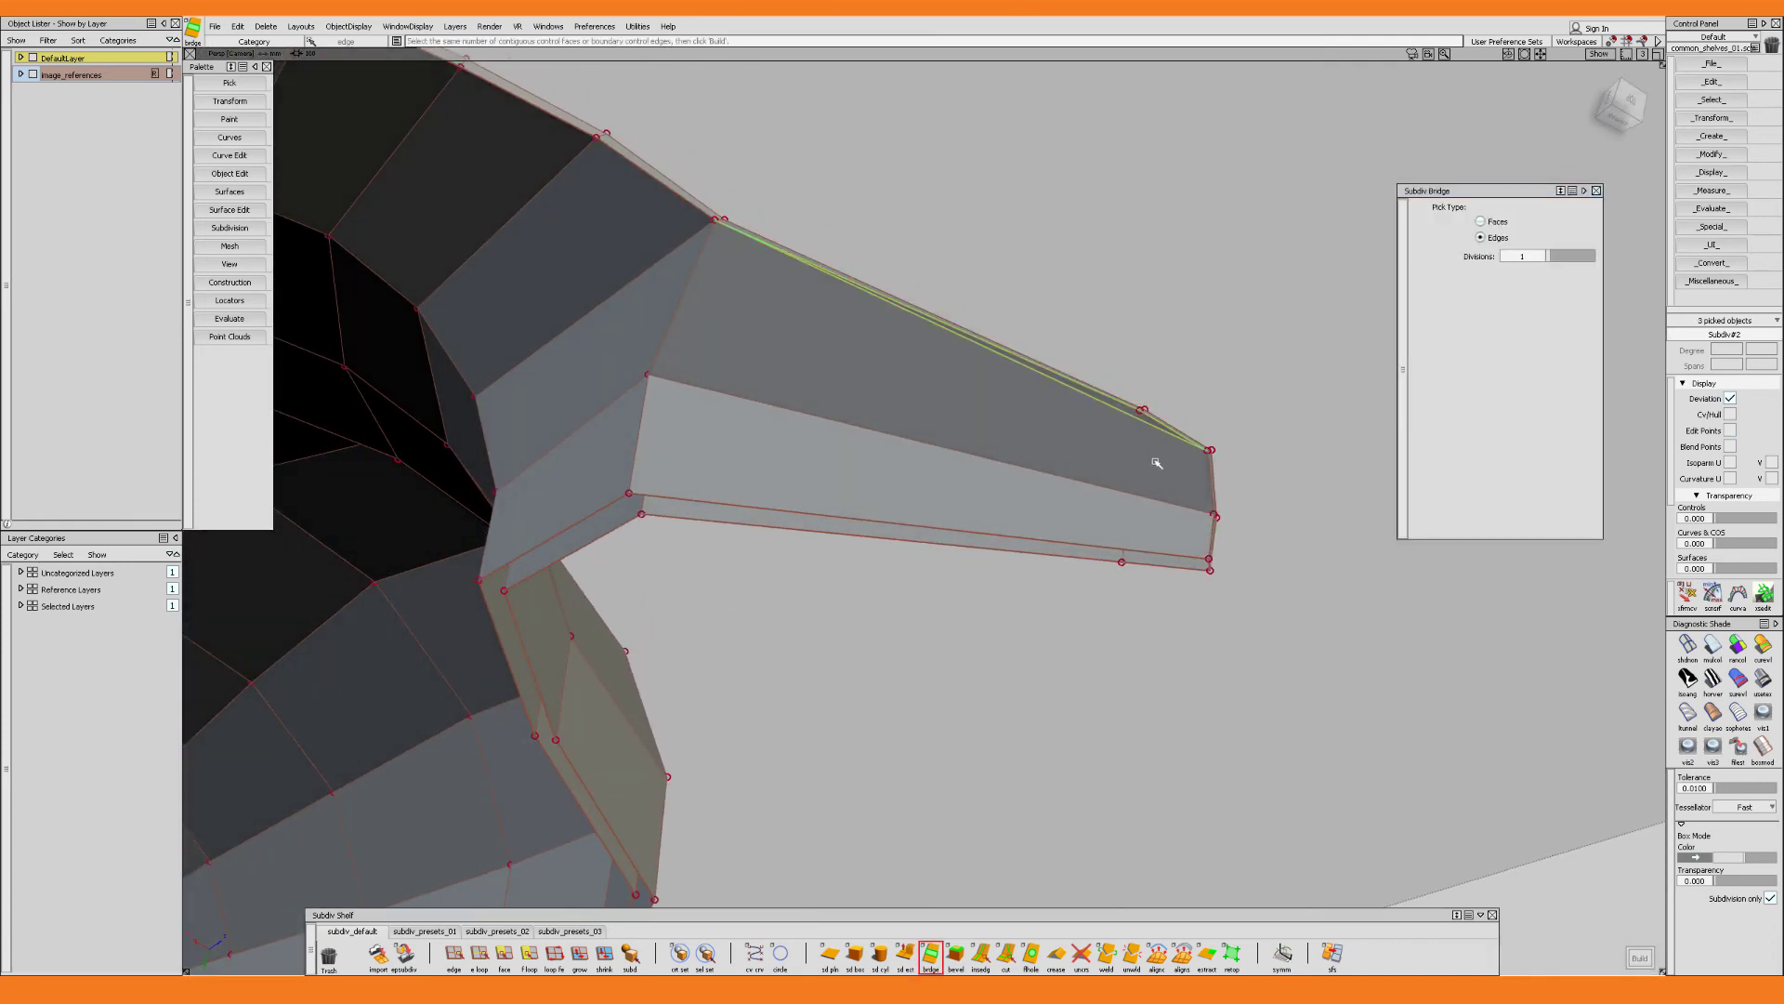
{"action": "left_click_drag", "start_coordinate": [1159, 458], "coordinate": [1135, 490], "text": "ctrl+shift"}
{"action": "left_click", "coordinate": [1147, 493]}
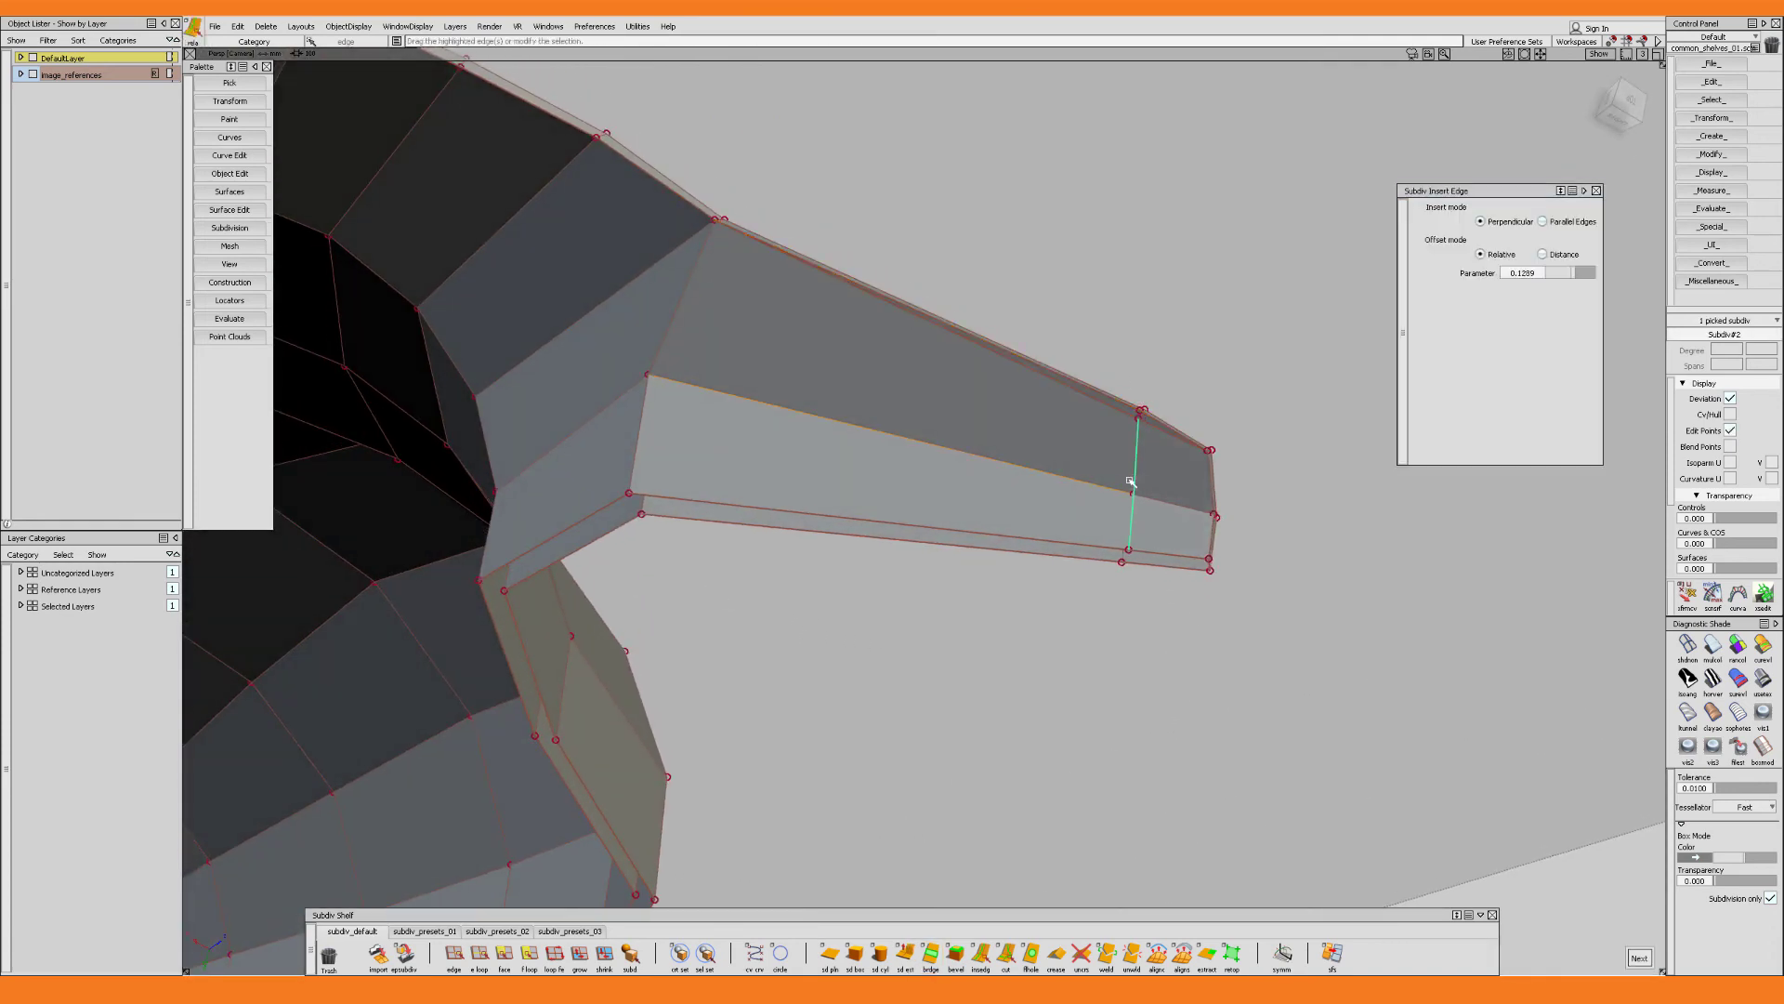
{"action": "mouse_move", "coordinate": [1146, 447]}
{"action": "left_mouse_down", "text": "alt+shift"}
{"action": "mouse_move", "coordinate": [1119, 447]}
{"action": "mouse_move", "coordinate": [1162, 424]}
{"action": "left_mouse_up", "text": "alt+shift"}
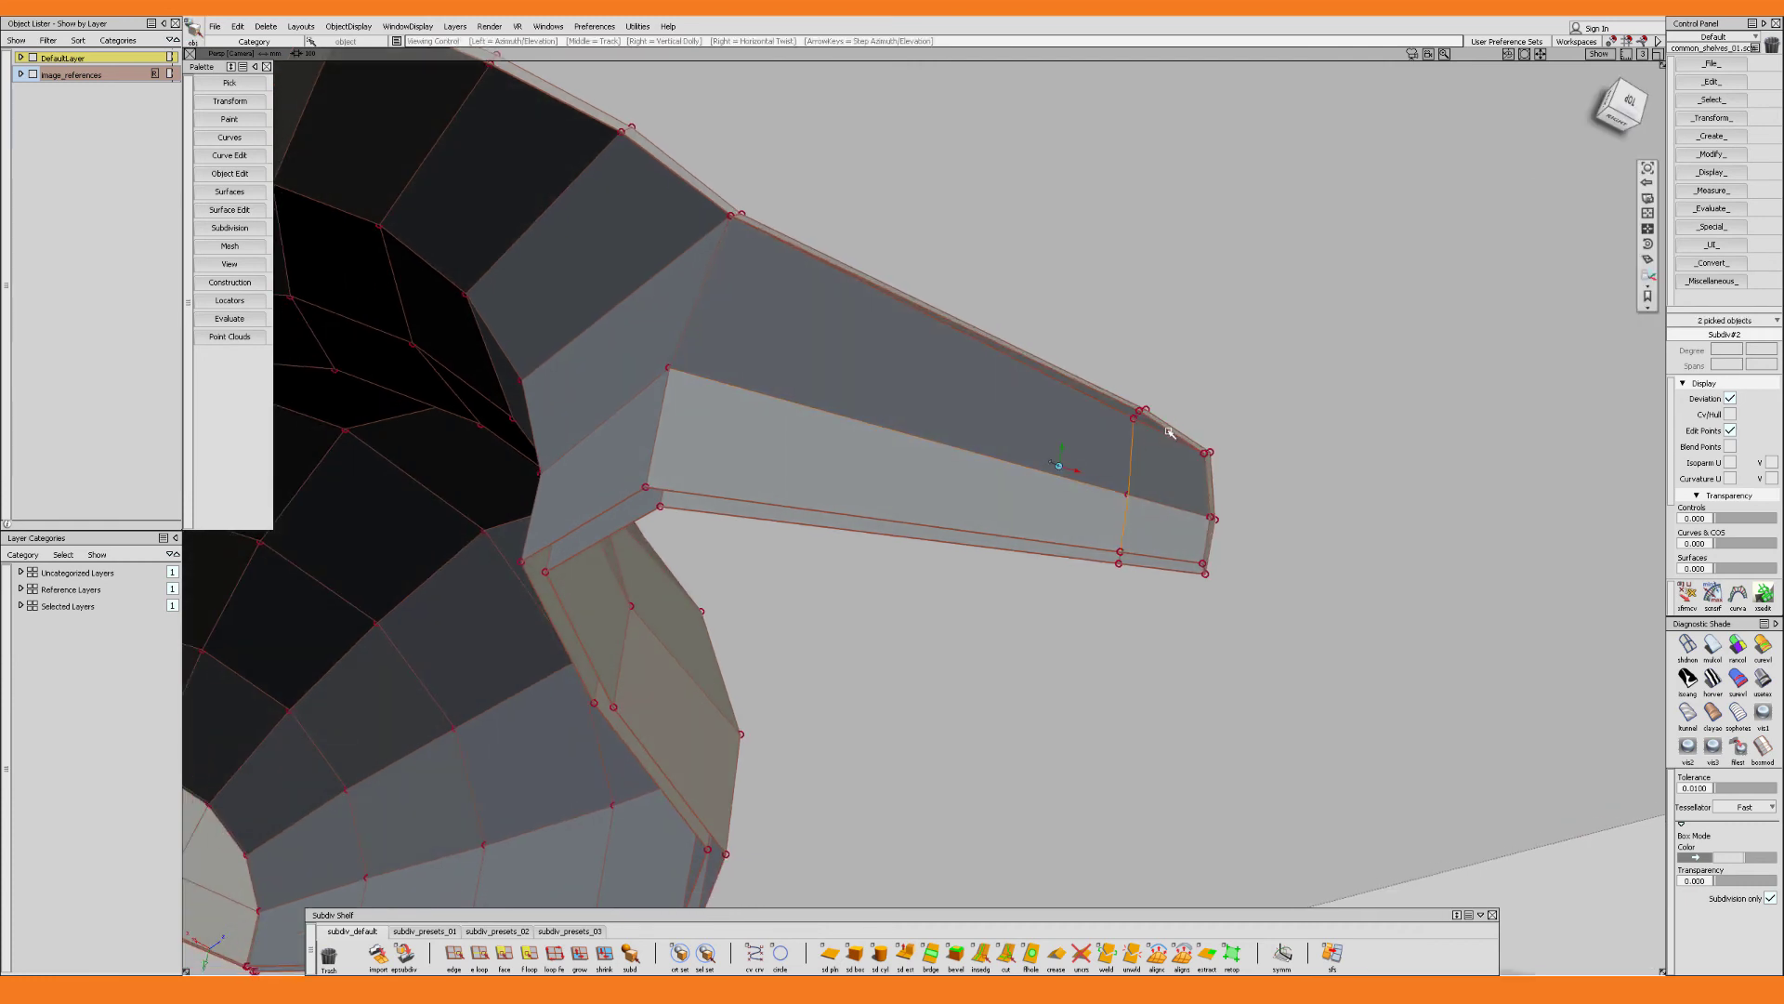
Move the inserted edge's rim vertex onto the adjacent spout rim vertex near the tip
{"action": "right_click_drag", "start_coordinate": [1168, 428], "coordinate": [1167, 383], "text": "alt+shift"}
{"action": "middle_click_drag", "start_coordinate": [1167, 383], "coordinate": [1154, 436], "text": "alt+shift"}
{"action": "right_click_drag", "start_coordinate": [1153, 436], "coordinate": [1171, 454], "text": "alt+shift"}
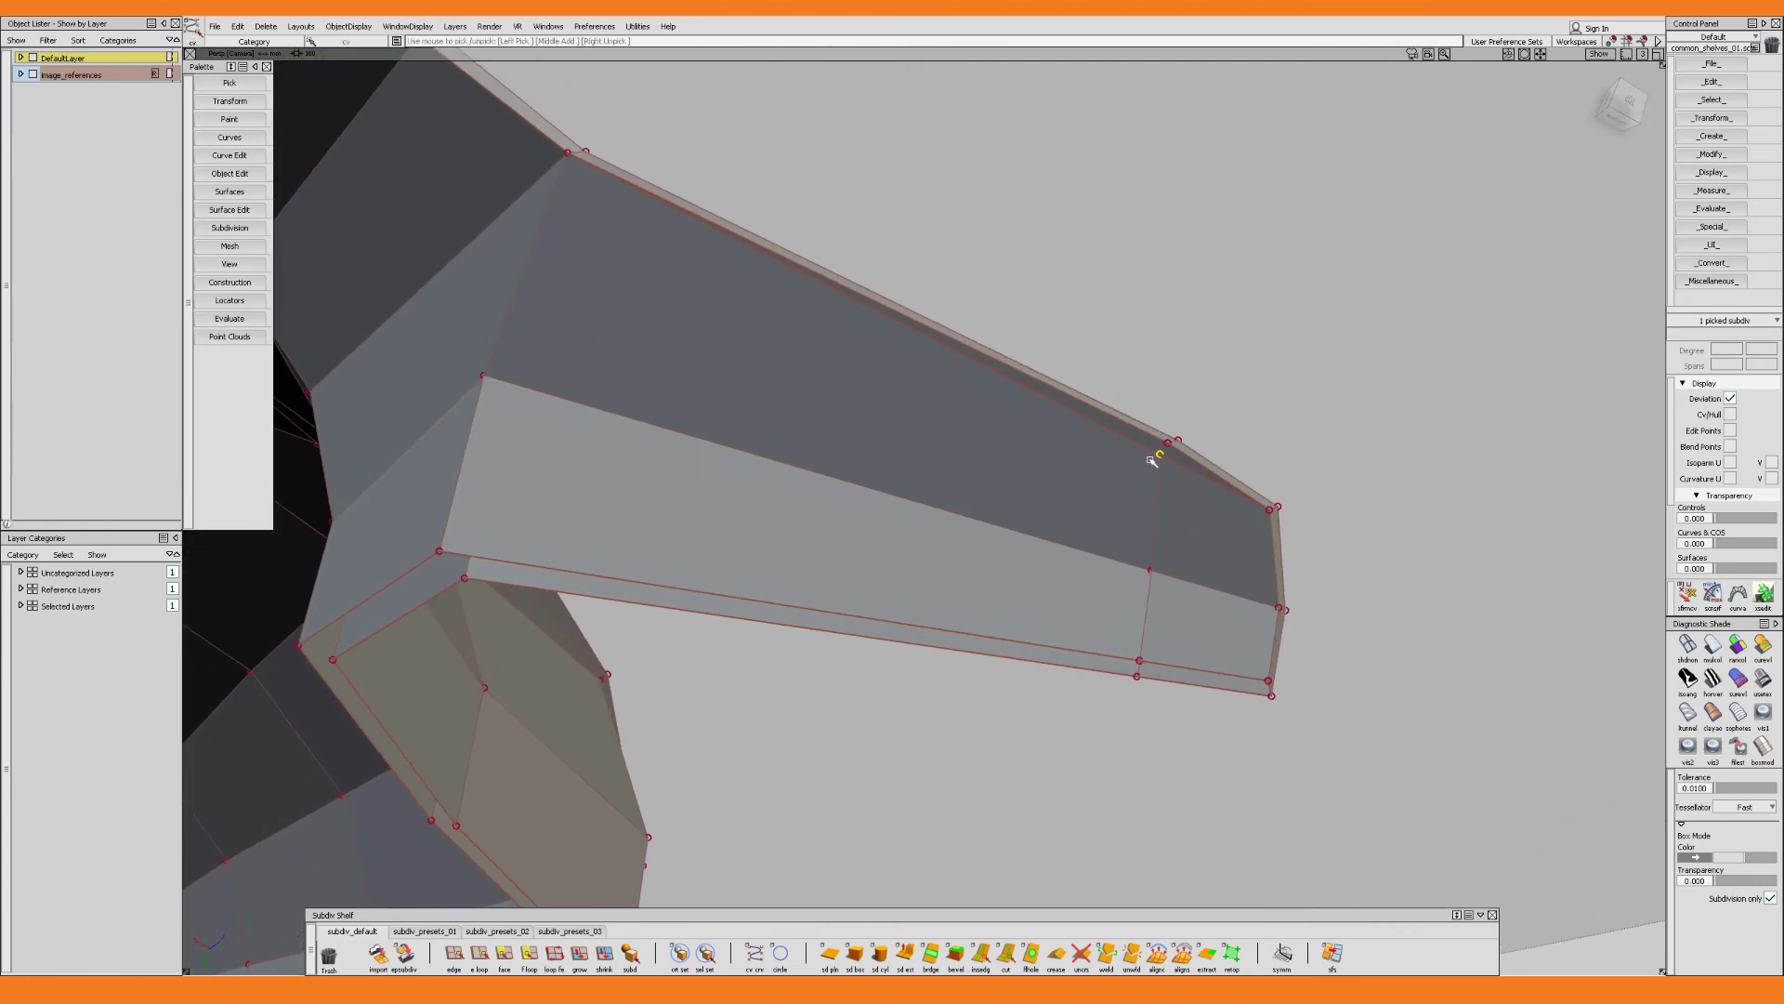
{"action": "left_click_drag", "start_coordinate": [1161, 455], "coordinate": [1168, 445]}
{"action": "left_click", "coordinate": [1182, 422]}
{"action": "right_click_drag", "start_coordinate": [1167, 446], "coordinate": [1004, 482], "text": "alt+shift"}
{"action": "middle_click_drag", "start_coordinate": [1138, 532], "coordinate": [1218, 637], "text": "alt+shift"}
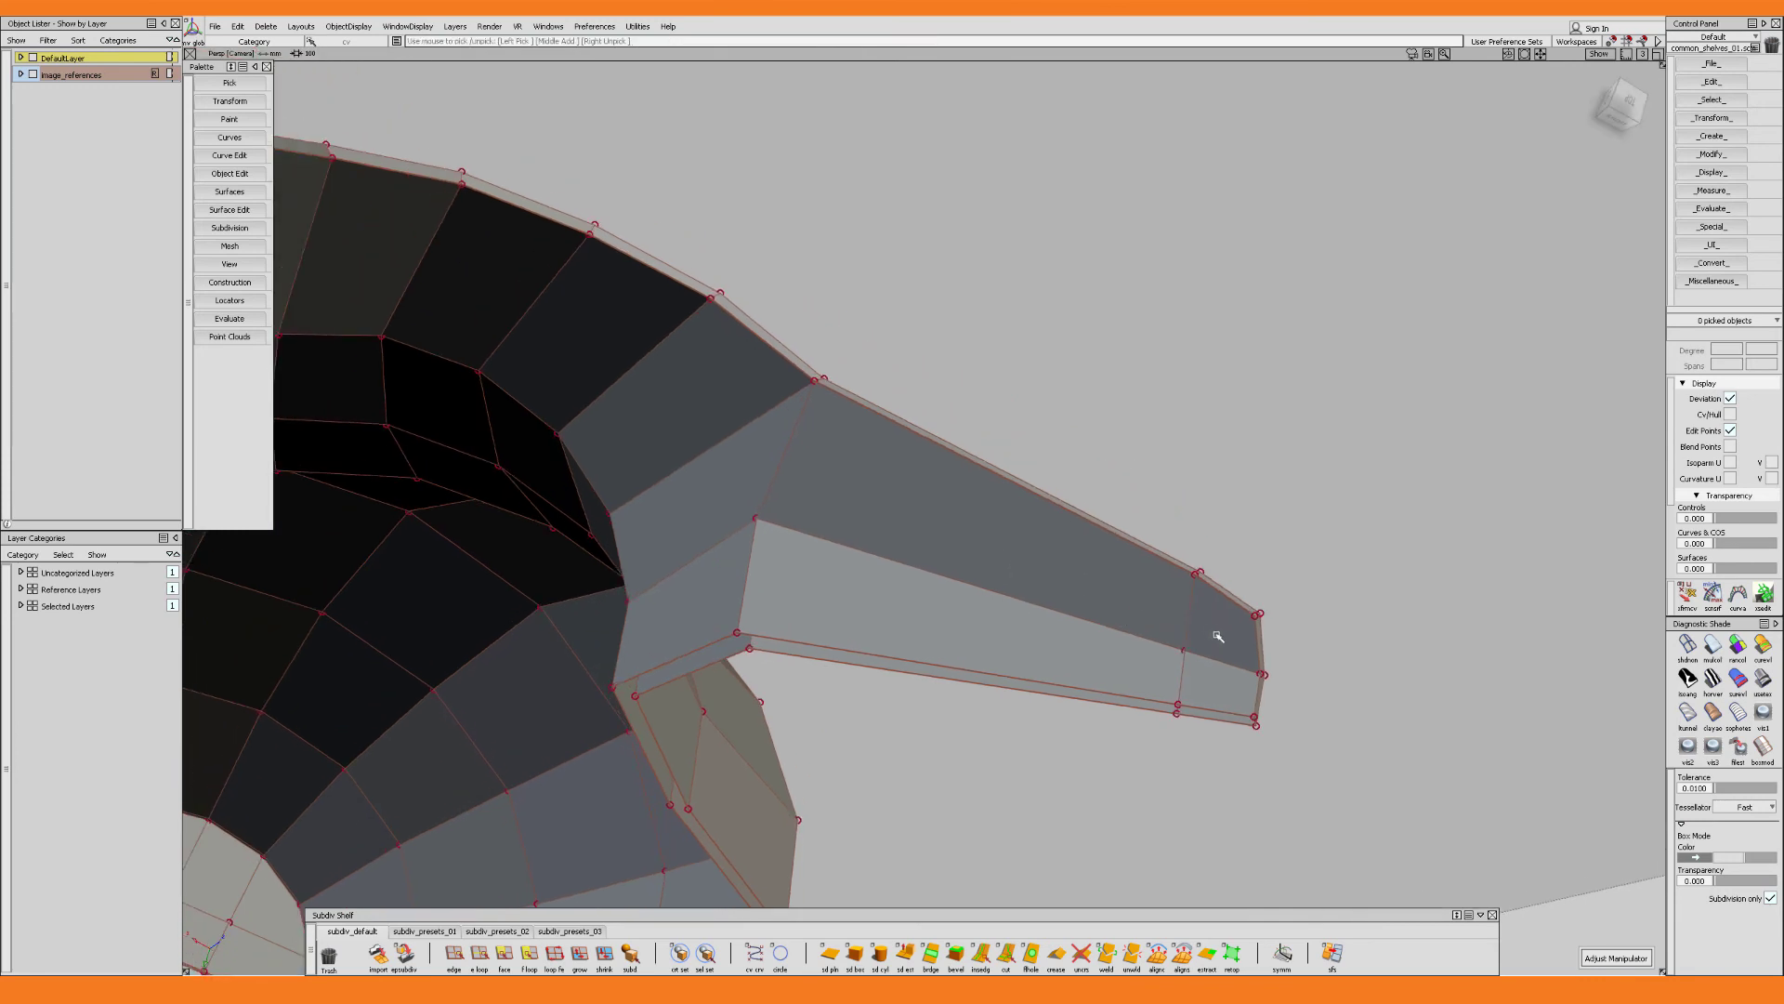
Weld the coincident rim vertices from the handle to the spout tip with a To Tolerance value of 1.0, and leave box mode
{"action": "left_click_drag", "start_coordinate": [1139, 564], "coordinate": [779, 428], "text": "alt+shift"}
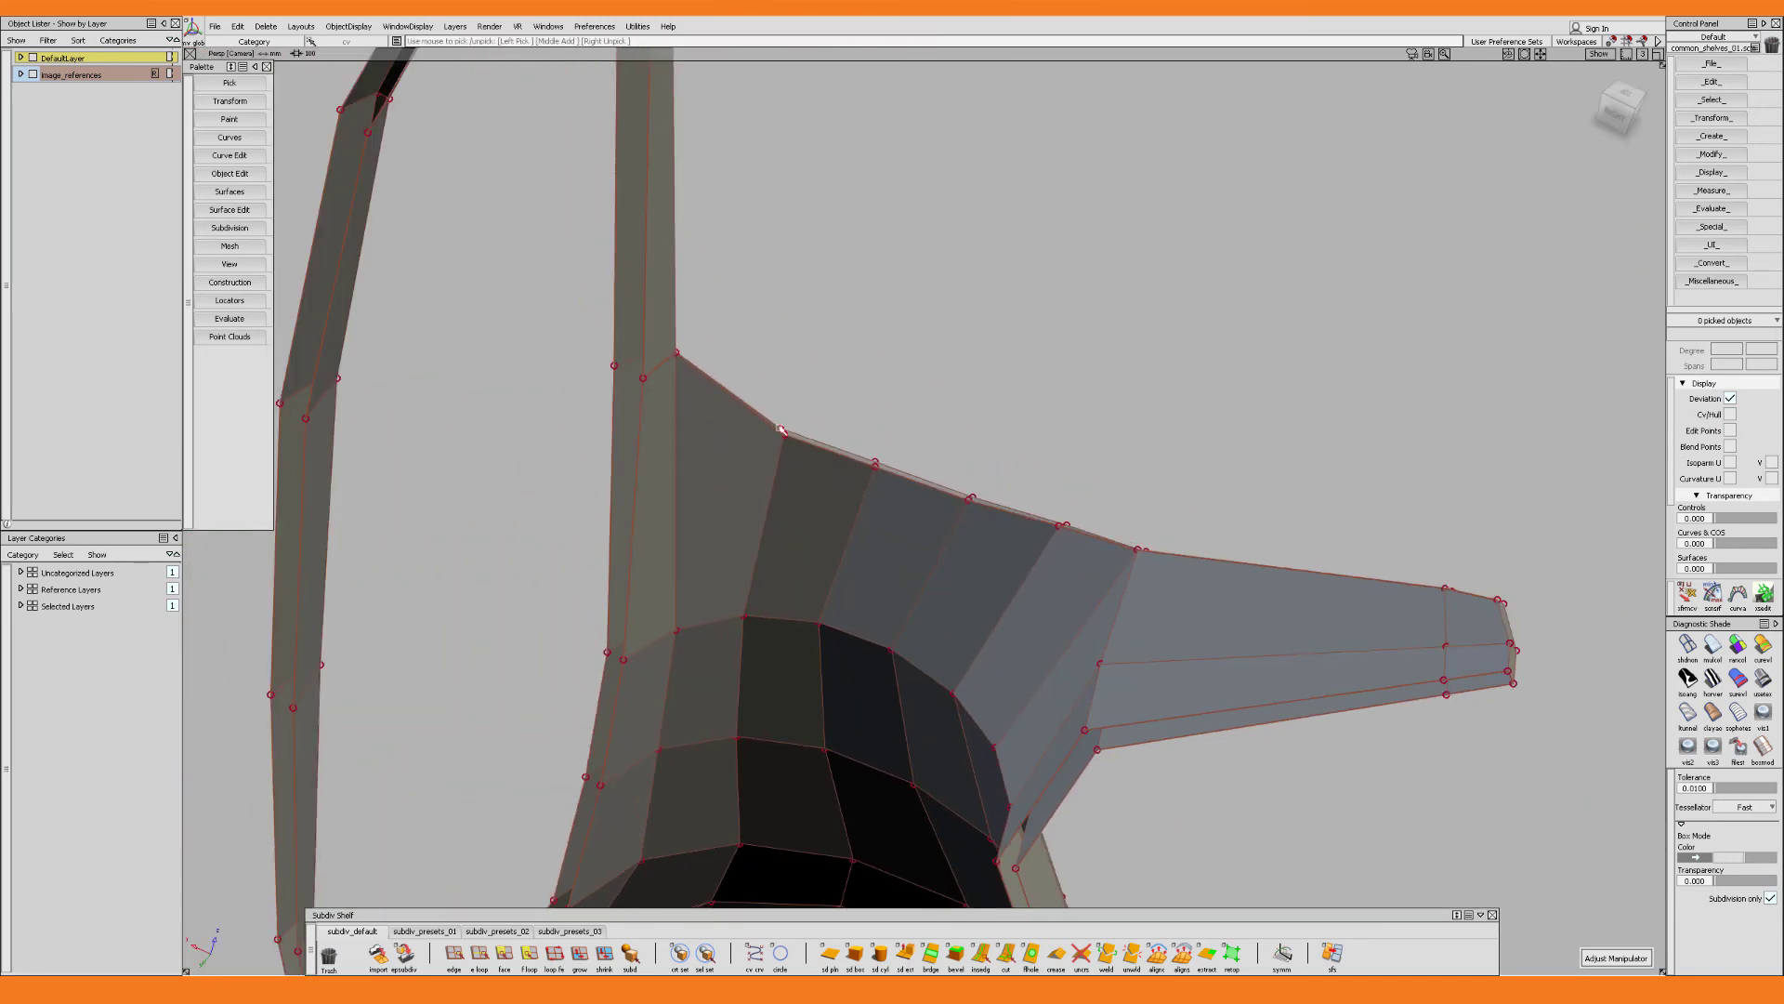
{"action": "middle_click_drag", "start_coordinate": [936, 426], "coordinate": [908, 412], "text": "alt+shift"}
{"action": "left_click", "coordinate": [1105, 955]}
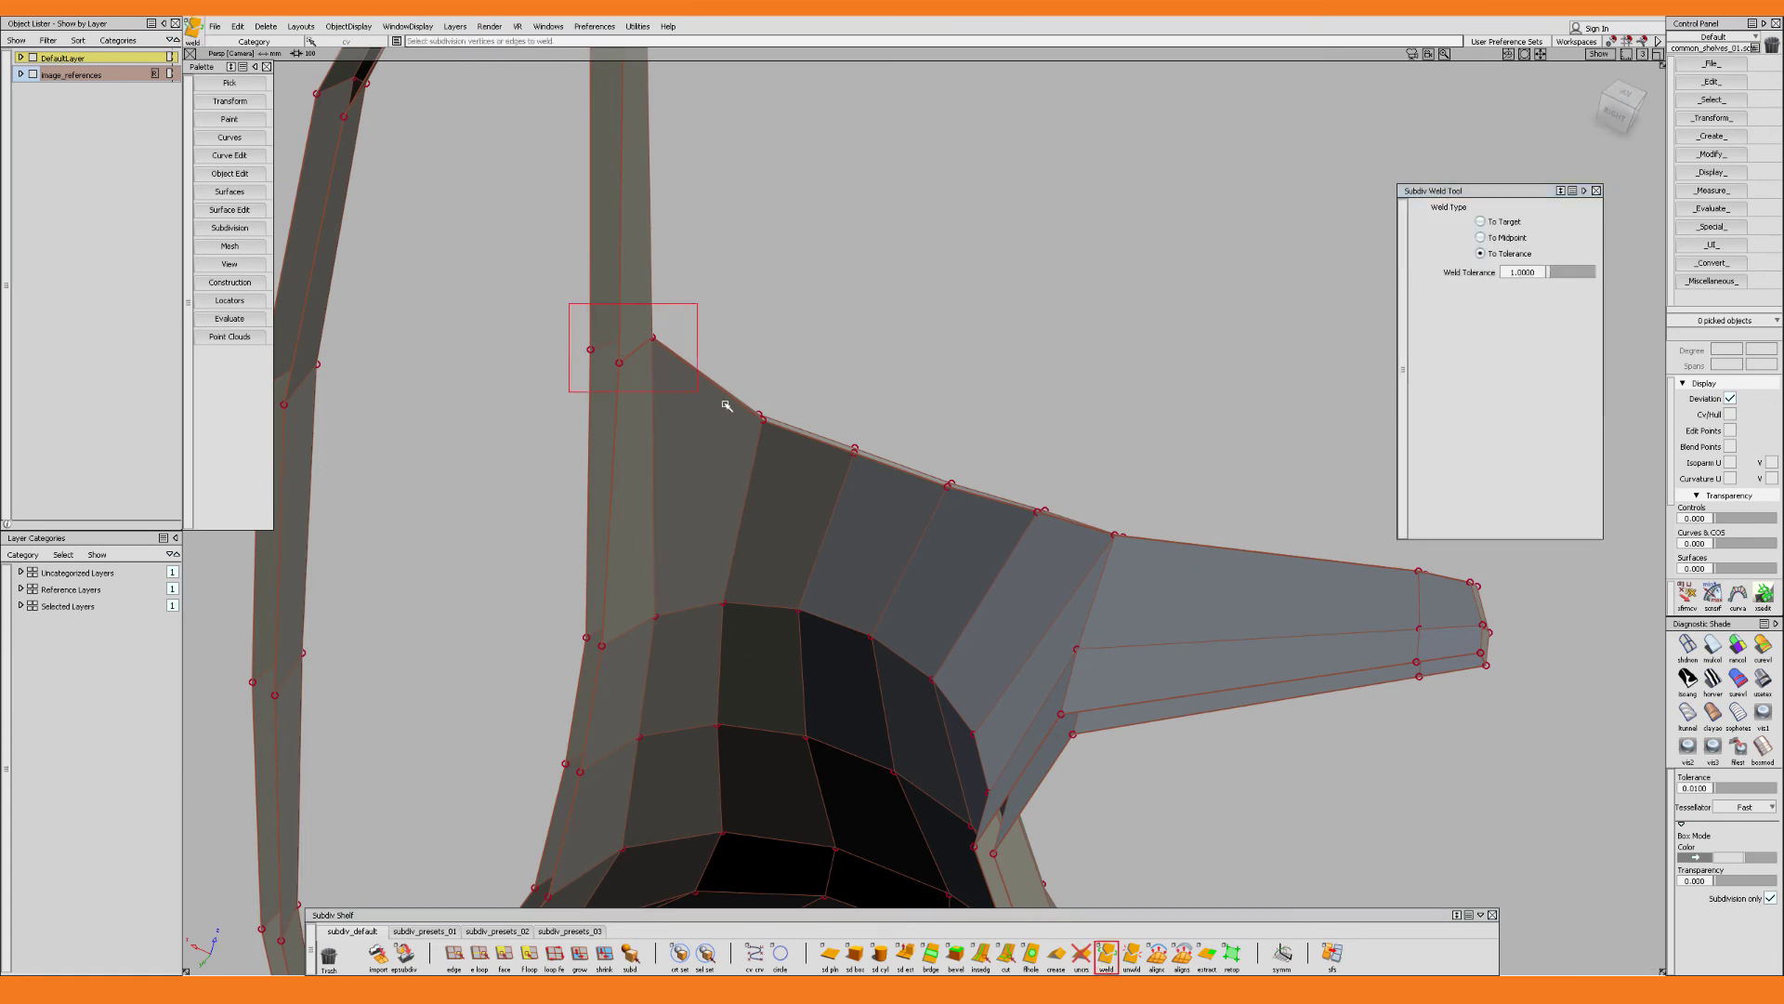
{"action": "left_click_drag", "start_coordinate": [1044, 508], "coordinate": [1184, 542]}
{"action": "middle_click_drag", "start_coordinate": [1176, 559], "coordinate": [1053, 509], "text": "alt+shift"}
{"action": "left_click_drag", "start_coordinate": [1209, 498], "coordinate": [1372, 583]}
{"action": "left_click_drag", "start_coordinate": [1294, 584], "coordinate": [1223, 614], "text": "alt+shift"}
{"action": "right_click_drag", "start_coordinate": [1223, 614], "coordinate": [1301, 554], "text": "alt+shift"}
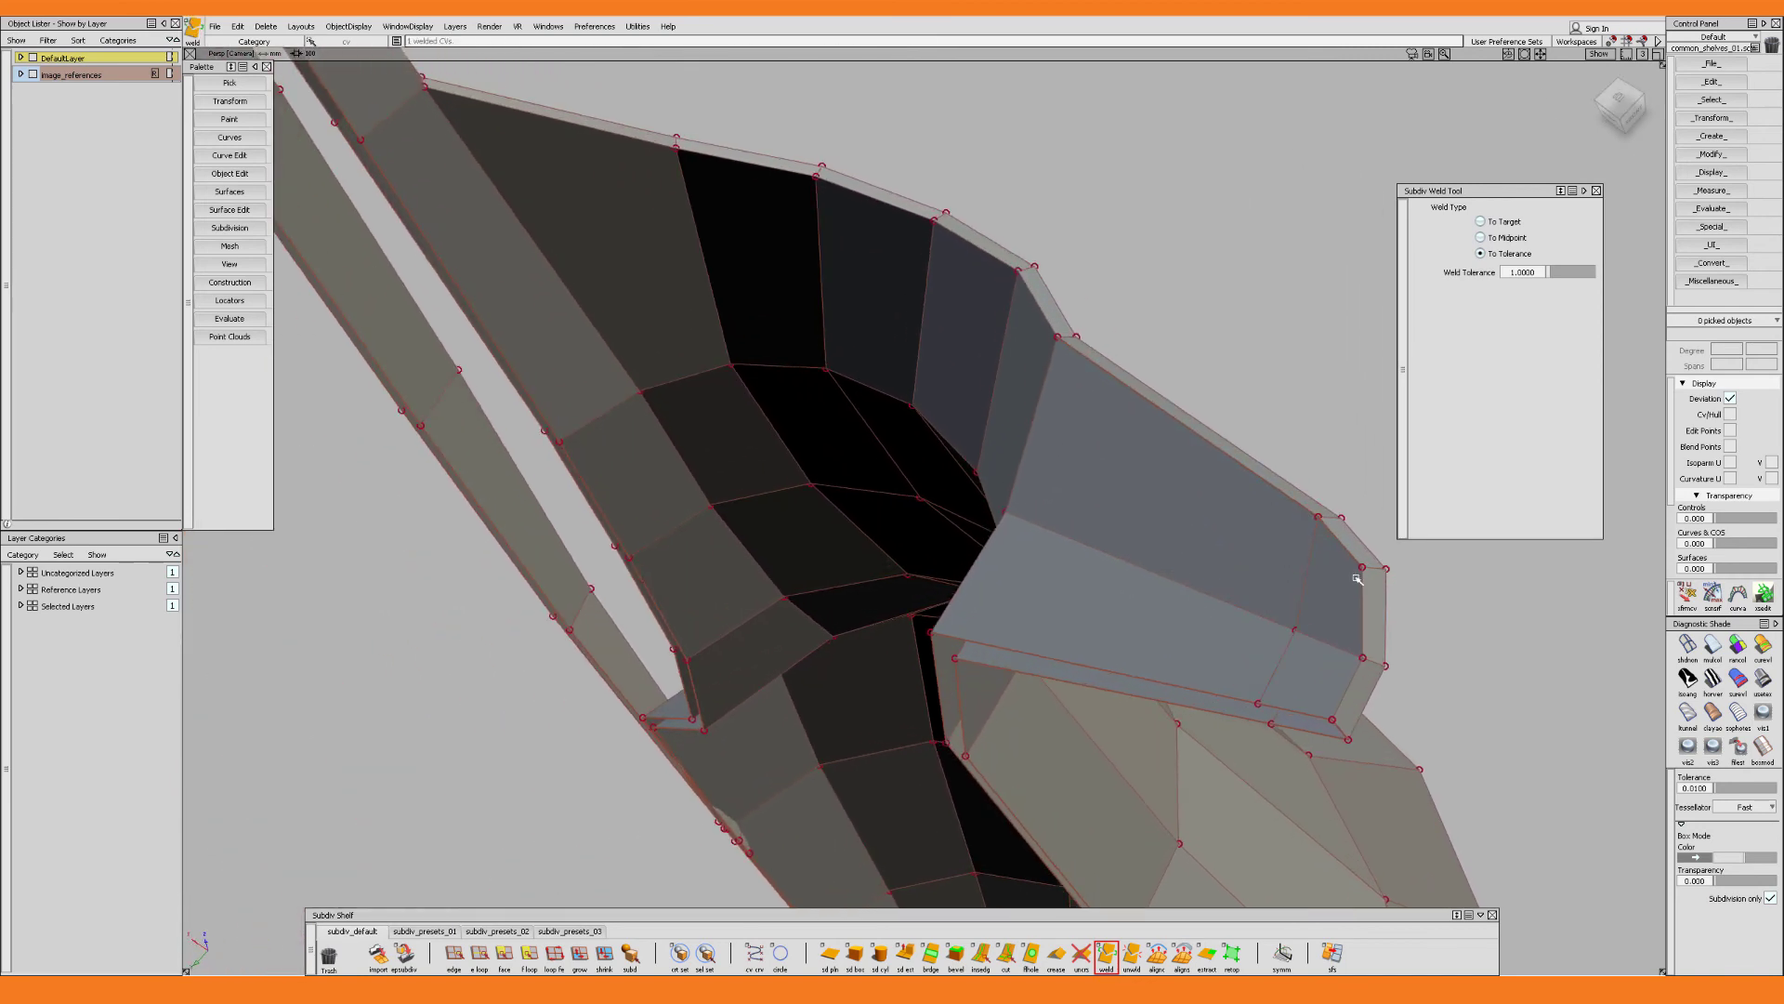
{"action": "left_click_drag", "start_coordinate": [1364, 586], "coordinate": [1372, 592]}
{"action": "left_click_drag", "start_coordinate": [1360, 604], "coordinate": [1331, 618], "text": "alt+shift"}
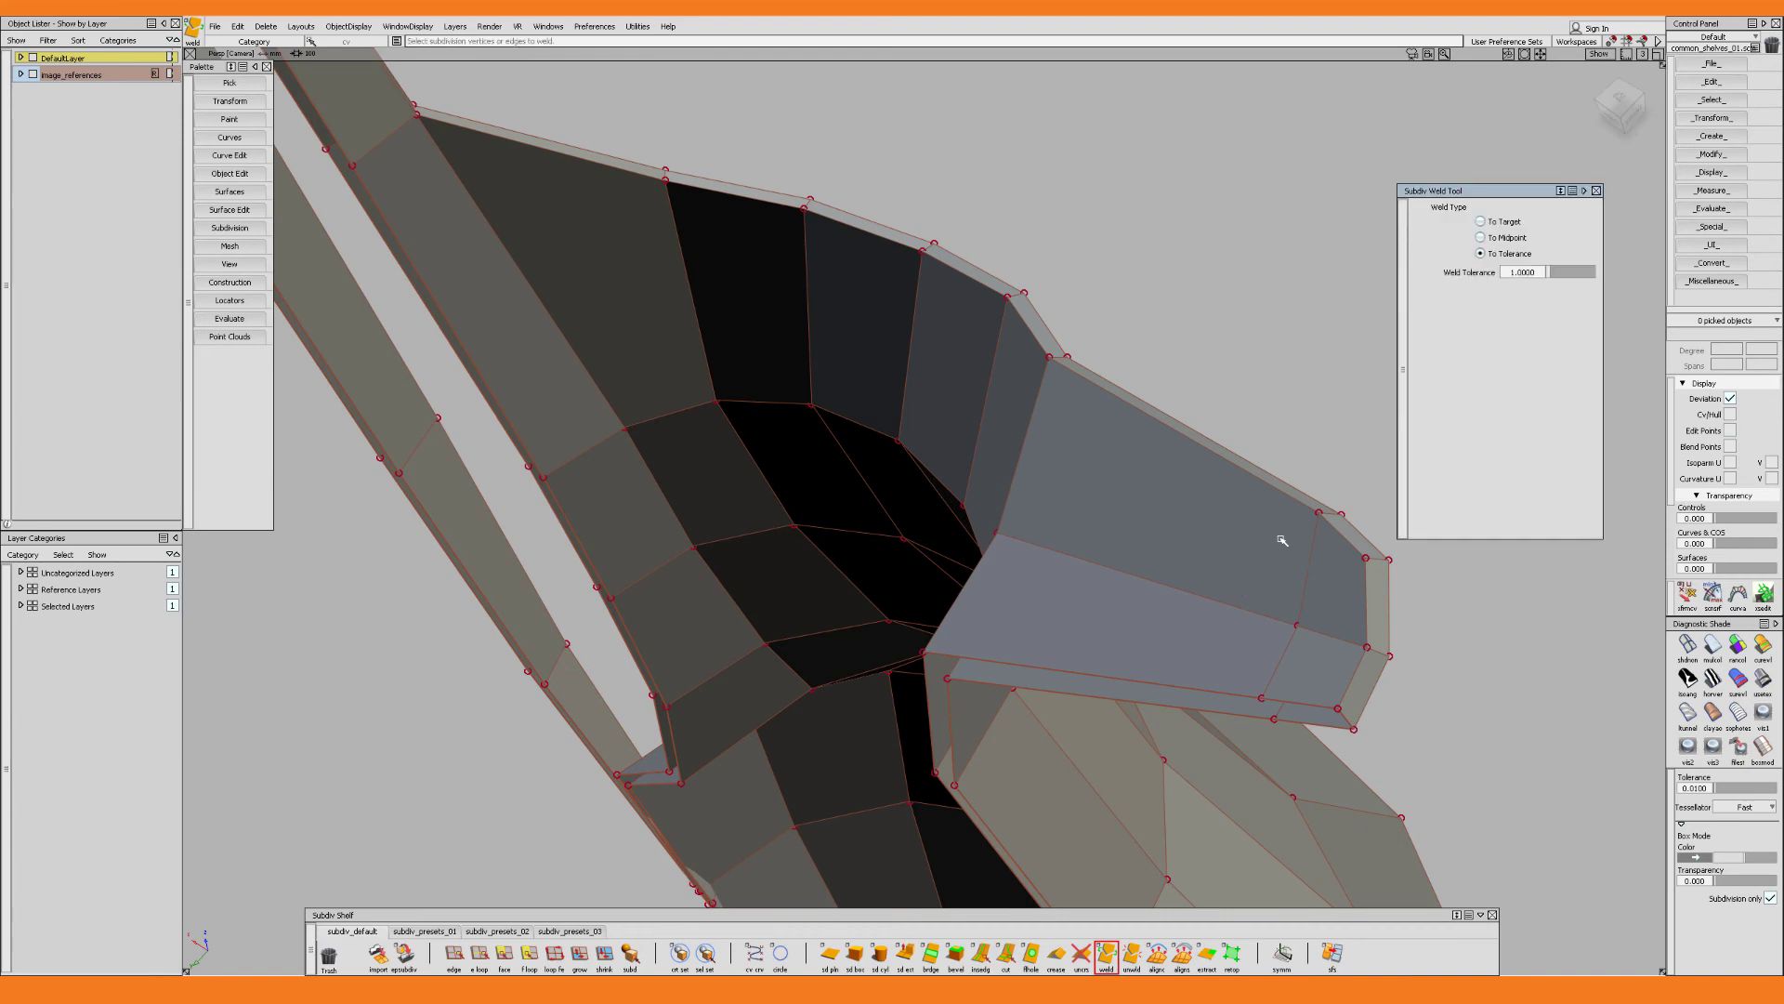
{"action": "key", "text": "b"}
Create a layer named pitcher, assign the half pitcher to it and turn on the layer's symmetry
{"action": "left_click_drag", "start_coordinate": [1136, 548], "coordinate": [1039, 559], "text": "alt+shift"}
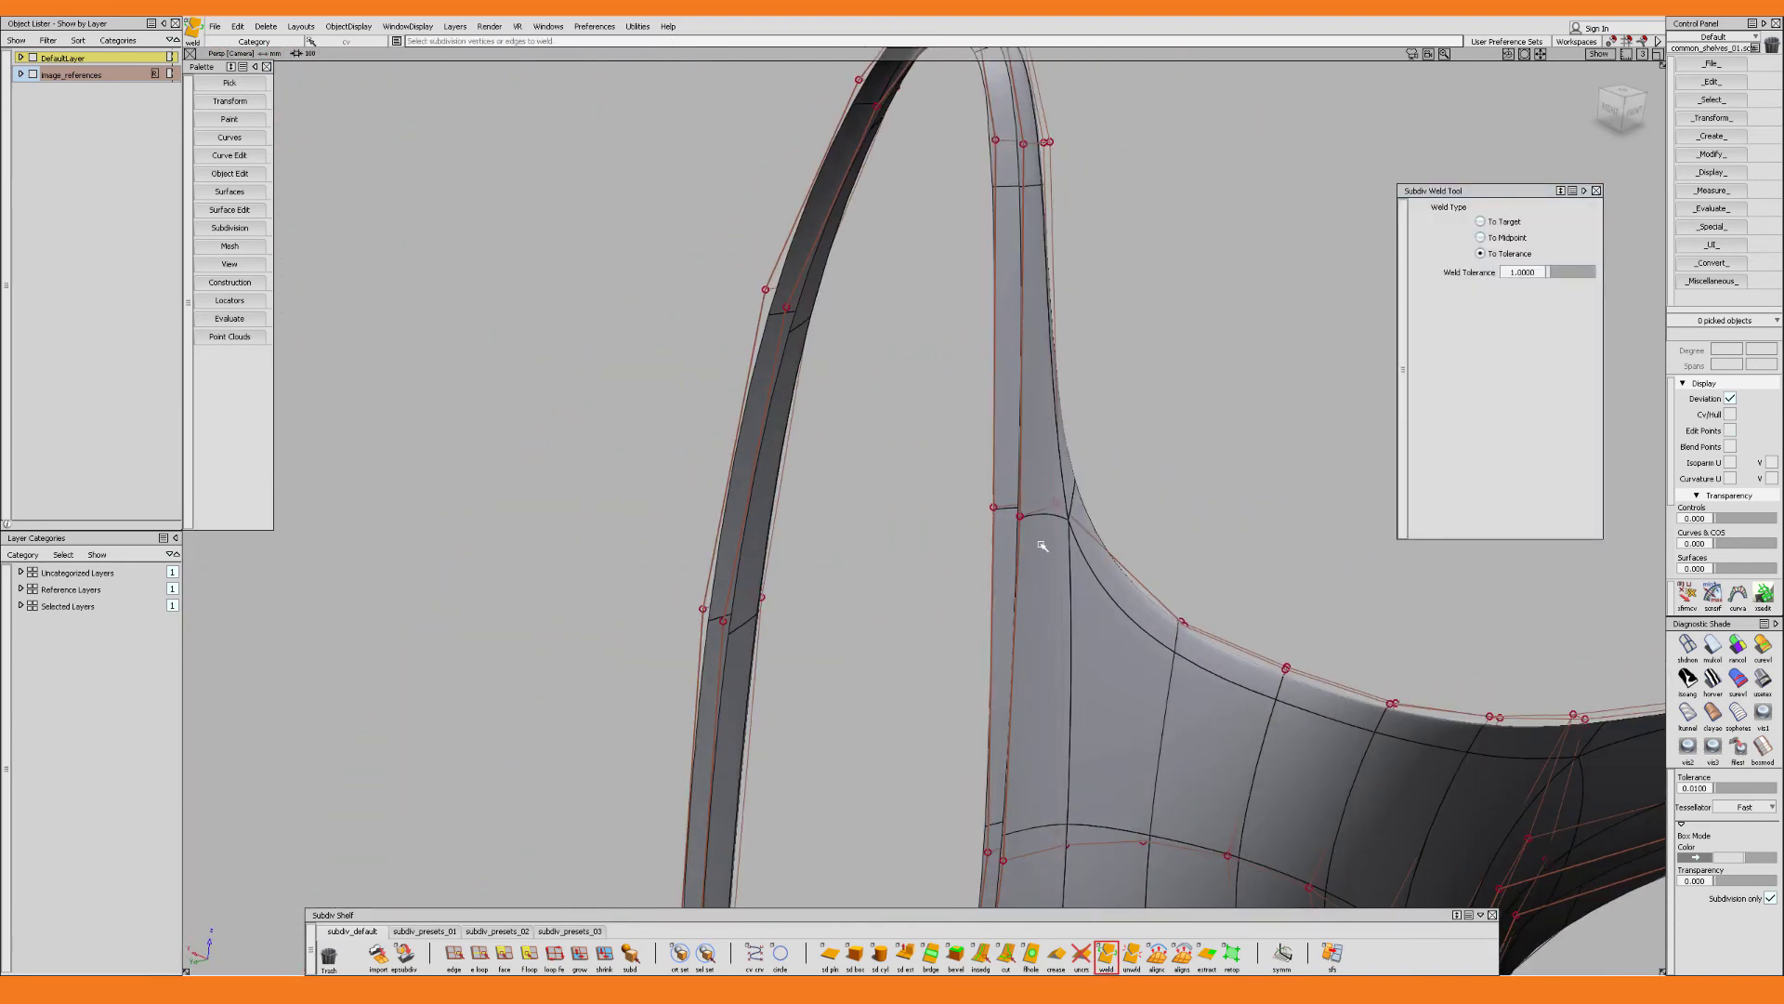
{"action": "key", "text": "ctrl+l"}
{"action": "double_click", "coordinate": [49, 91]}
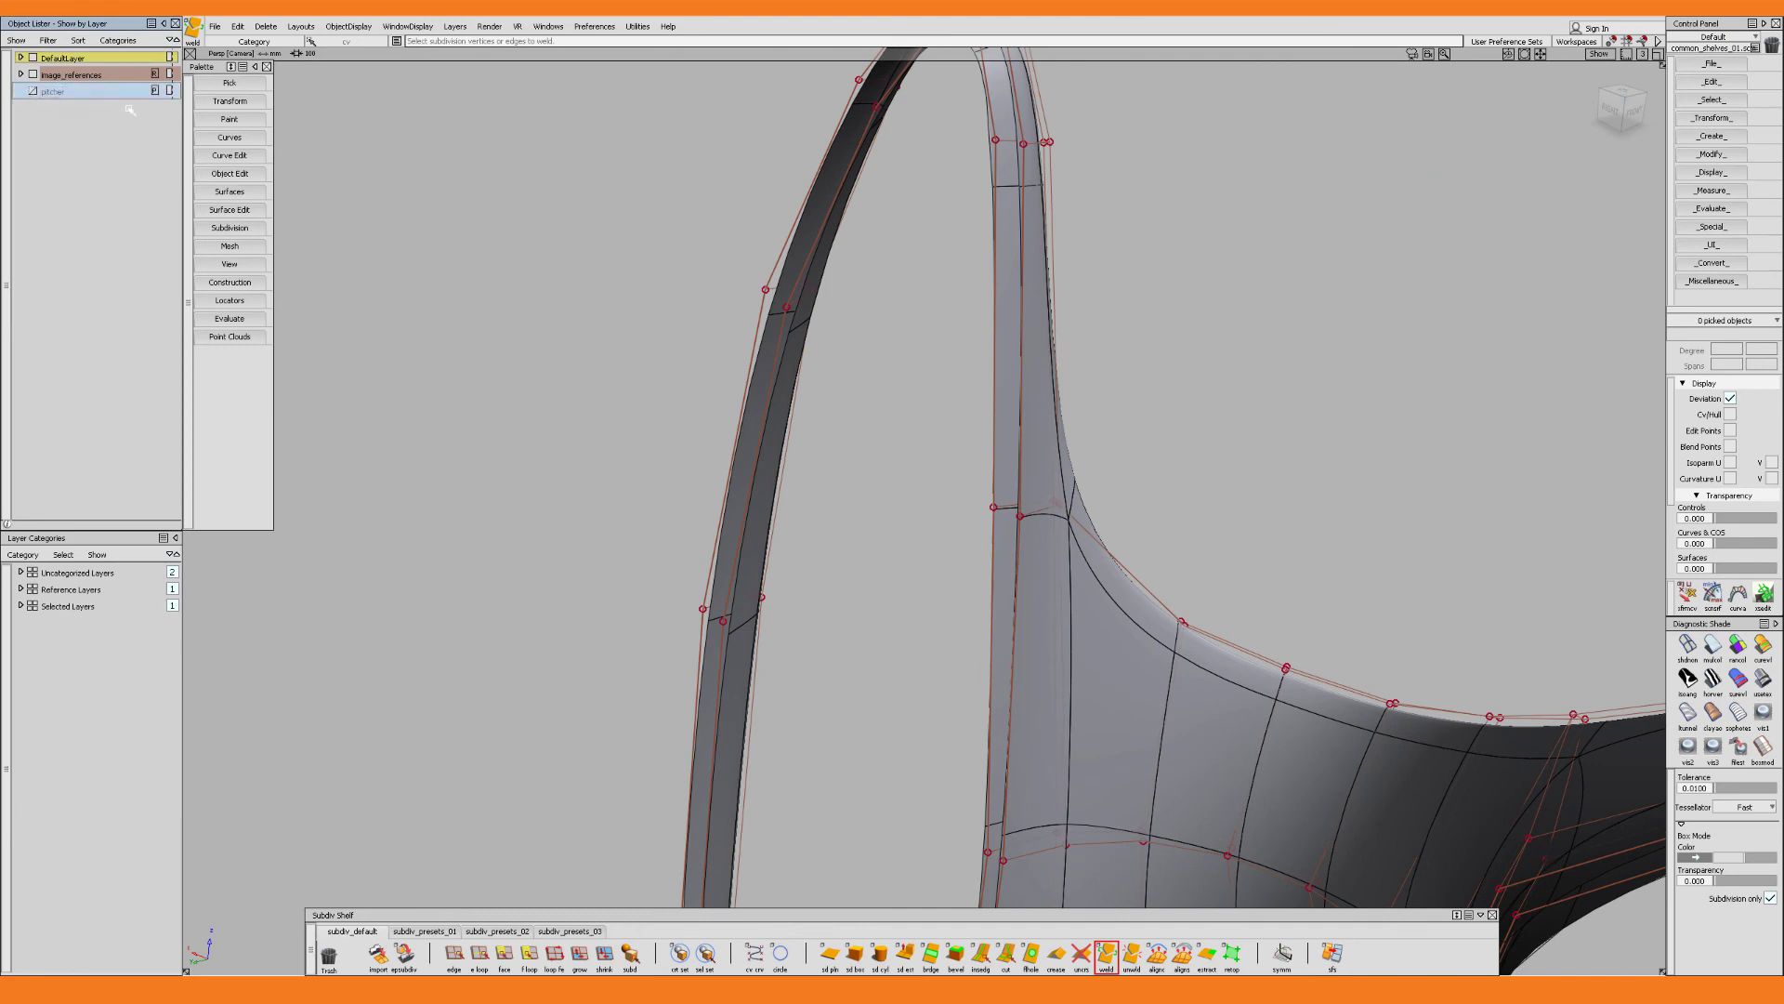
{"action": "left_click_drag", "start_coordinate": [653, 274], "coordinate": [829, 383]}
{"action": "right_click", "coordinate": [46, 92]}
{"action": "left_click", "coordinate": [85, 108]}
{"action": "left_click", "coordinate": [171, 92]}
{"action": "left_click", "coordinate": [595, 307]}
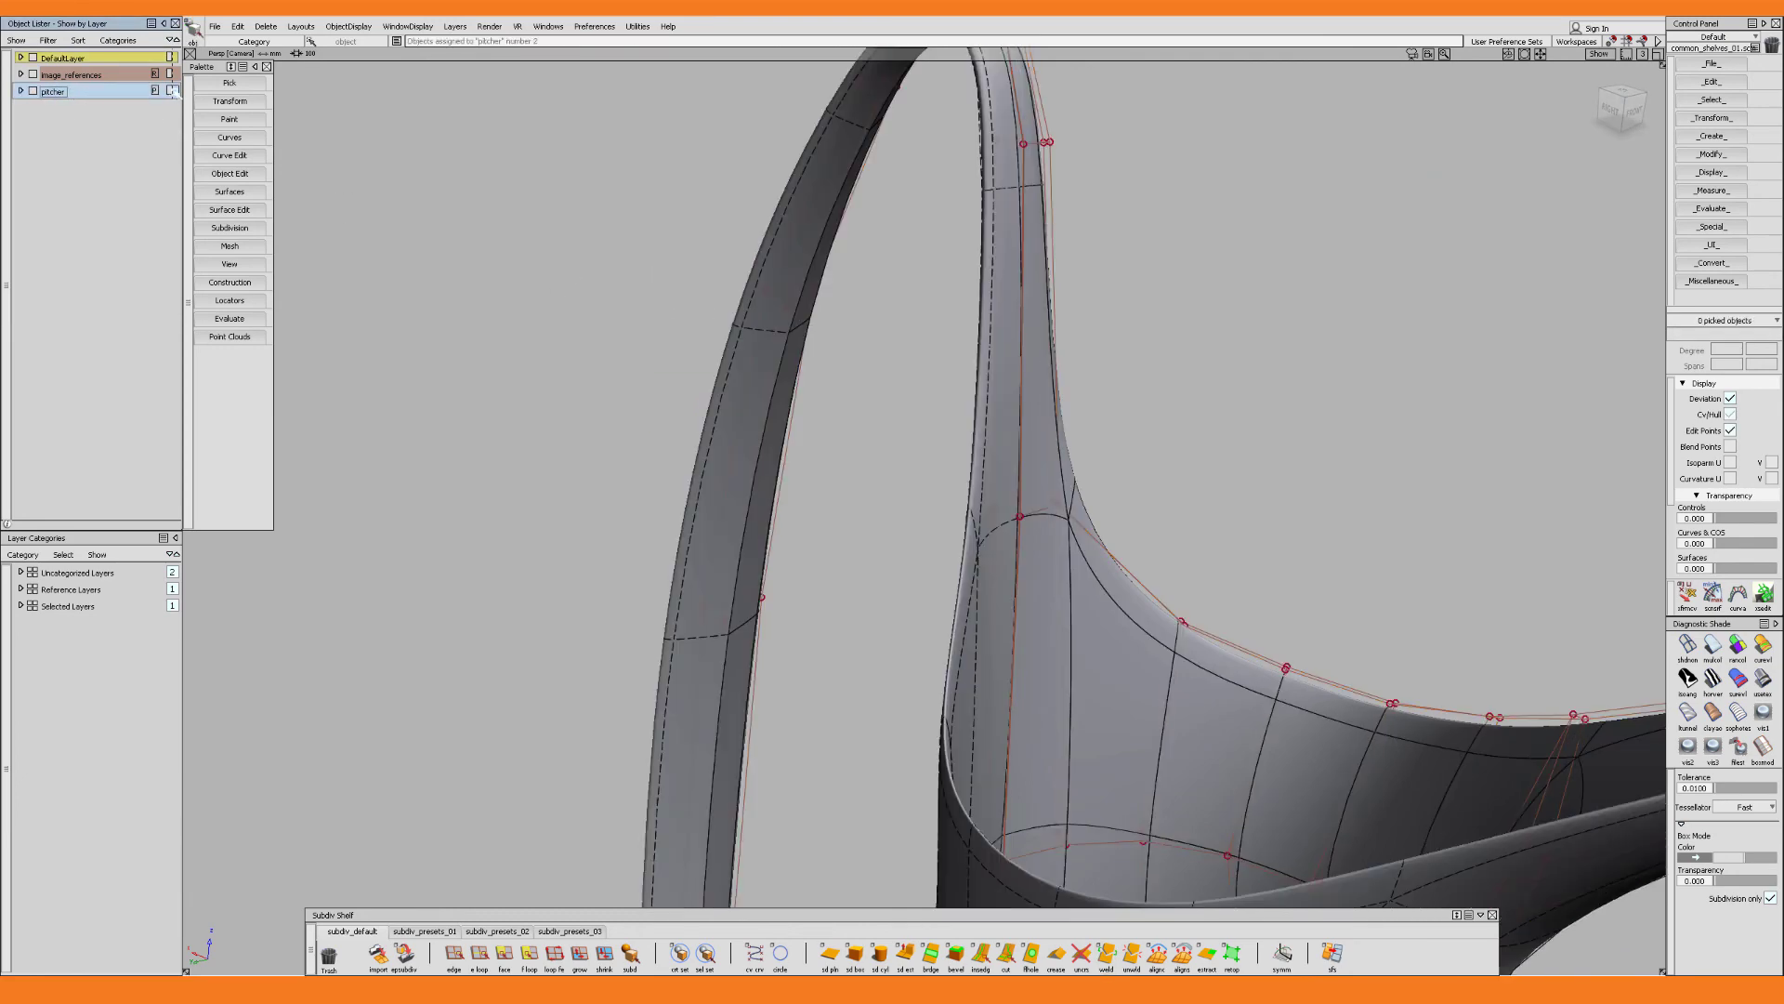
Examine the mirrored pitcher in shaded perspective, and view its handle against the side reference in the left view
{"action": "right_click_drag", "start_coordinate": [1152, 521], "coordinate": [1041, 520], "text": "alt+shift"}
{"action": "left_click_drag", "start_coordinate": [1236, 521], "coordinate": [818, 582], "text": "alt+shift"}
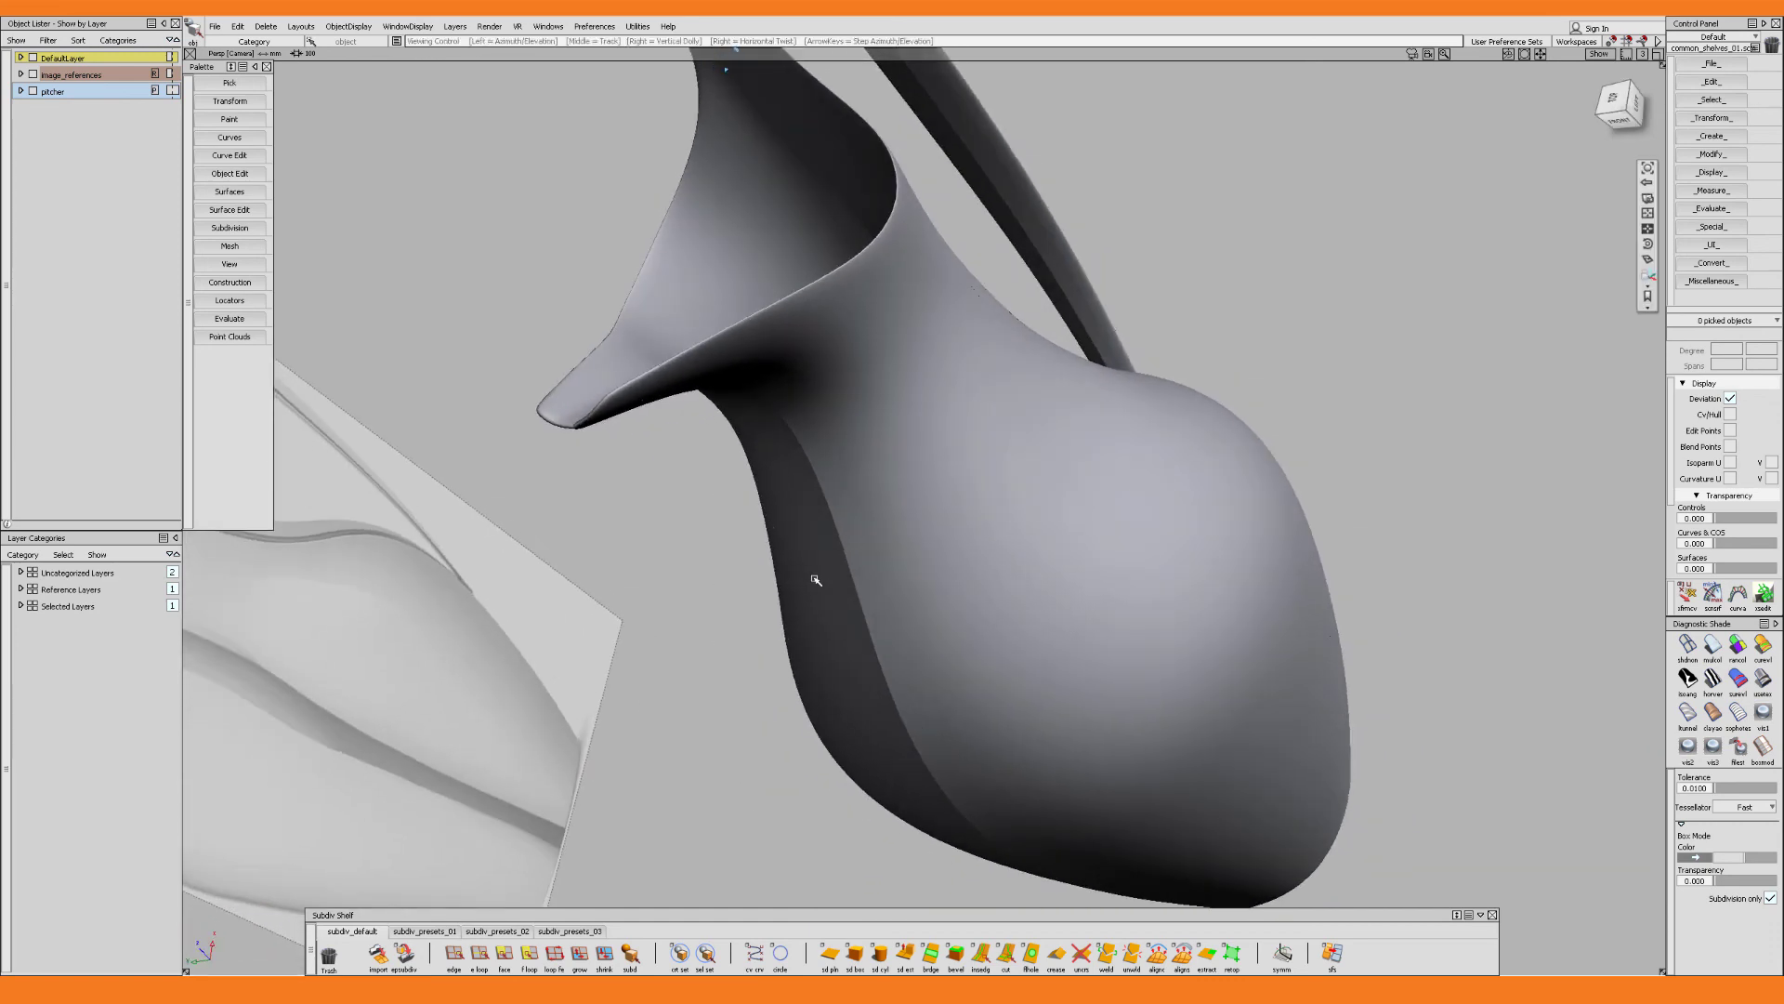
{"action": "key", "text": "F6"}
{"action": "middle_click_drag", "start_coordinate": [961, 670], "coordinate": [853, 474], "text": "alt+shift"}
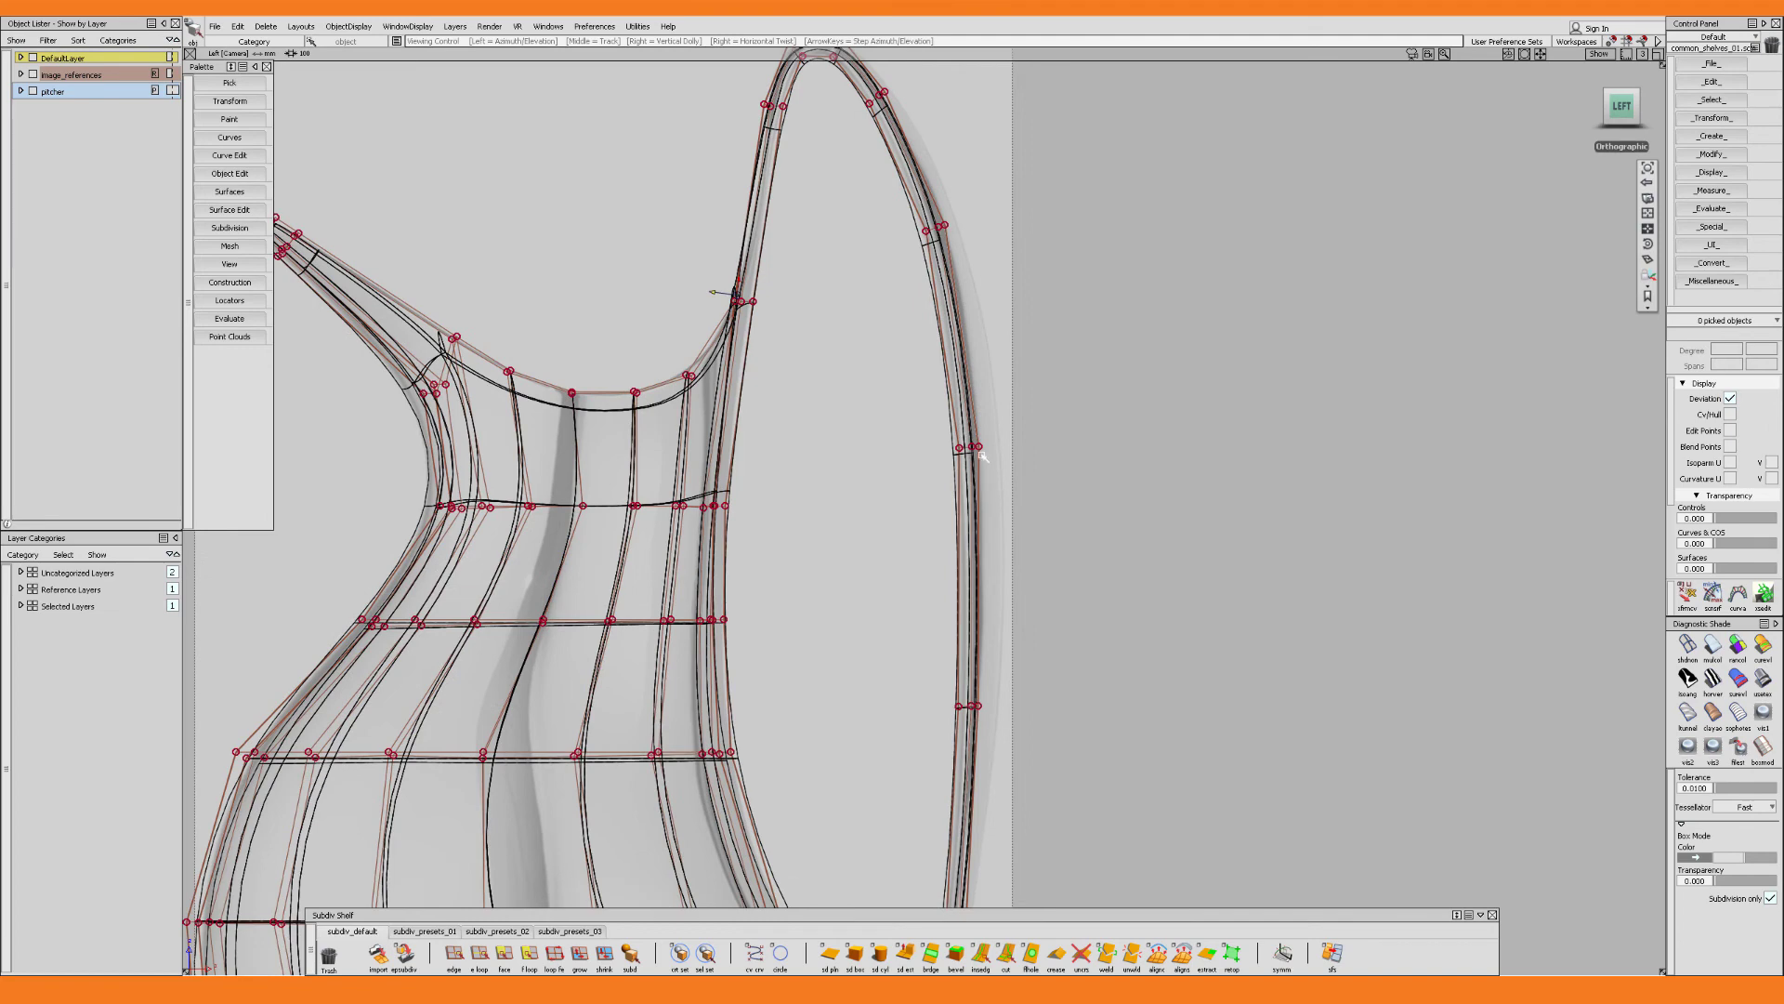
Move the outer vertices on the upper back of the handle outward toward the side reference's silhouette
{"action": "right_click_drag", "start_coordinate": [983, 455], "coordinate": [996, 401], "text": "alt+shift"}
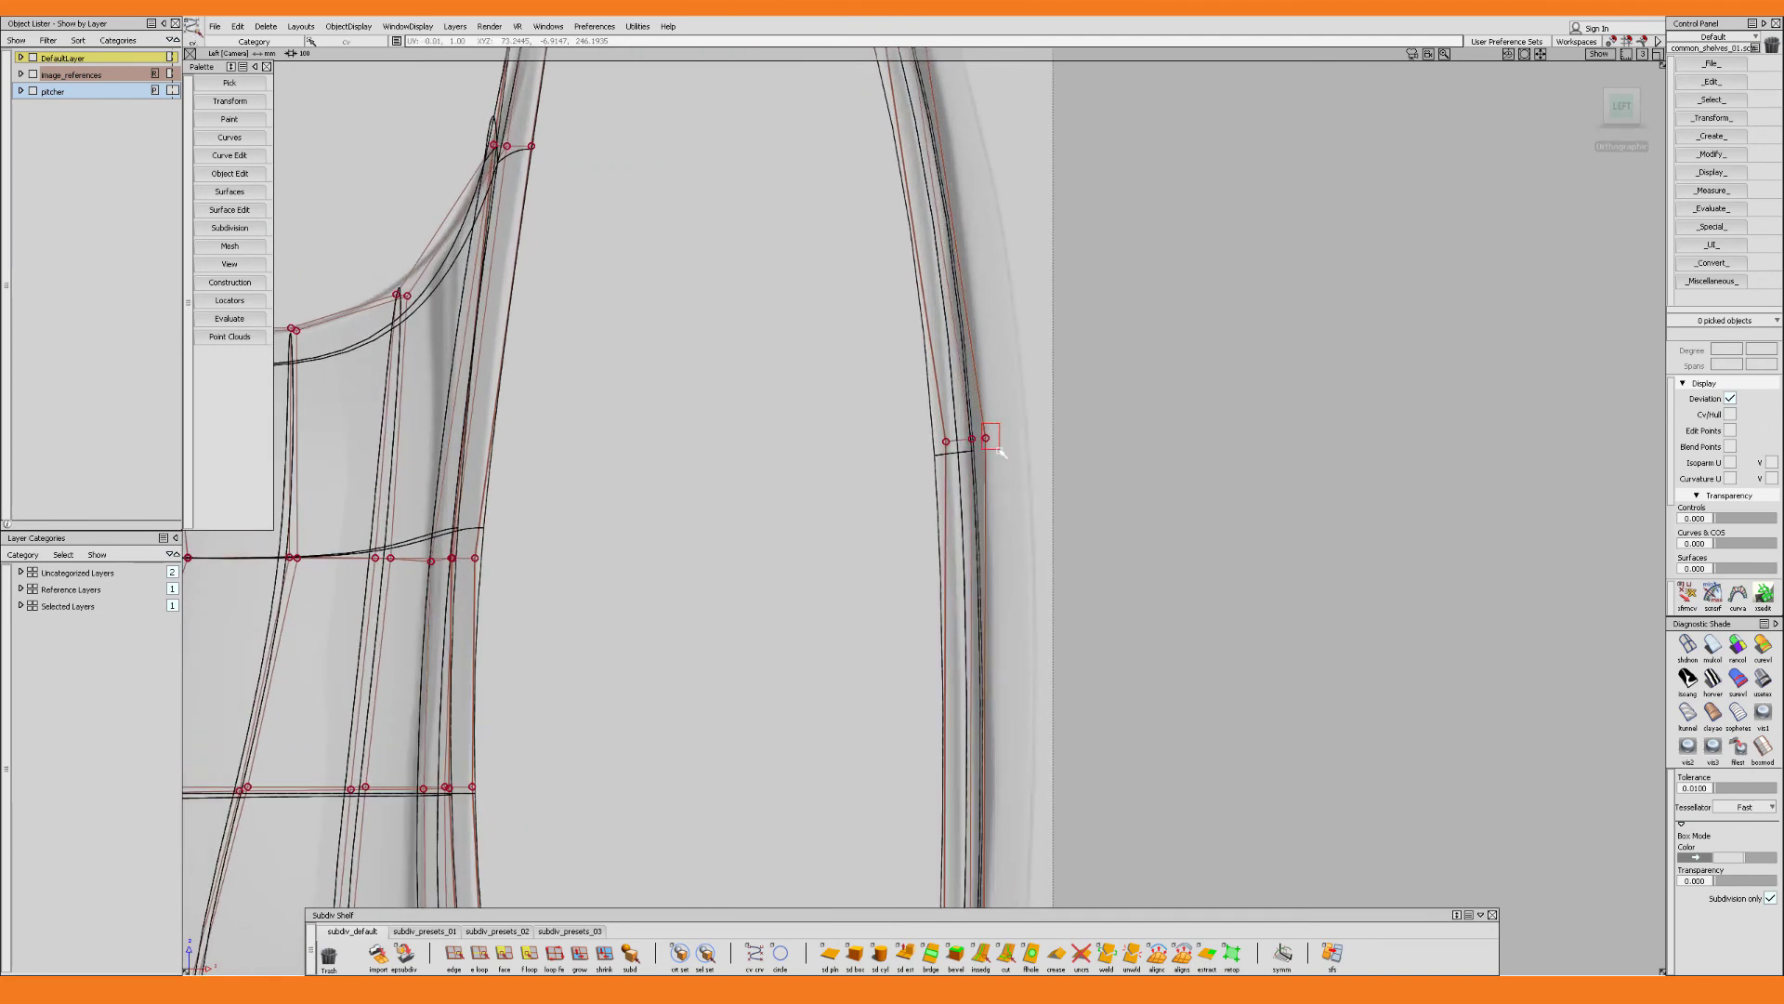
{"action": "middle_click_drag", "start_coordinate": [1075, 442], "coordinate": [1057, 475], "text": "alt+shift"}
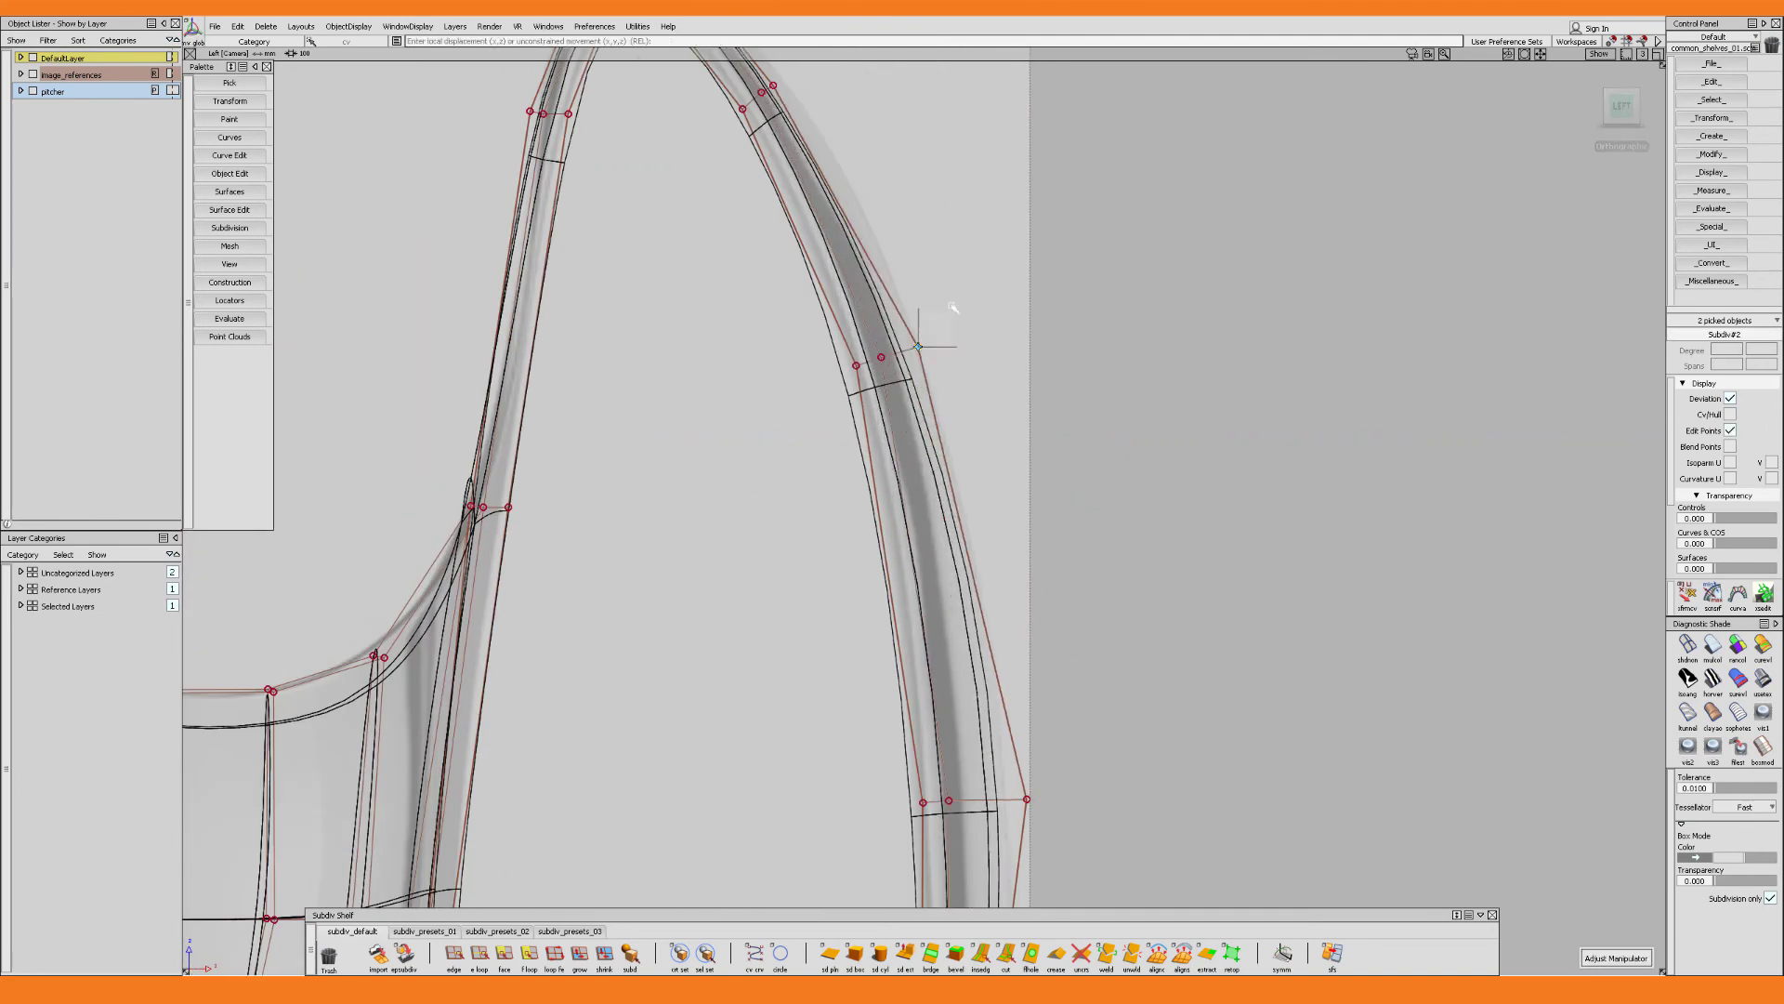
{"action": "left_click_drag", "start_coordinate": [951, 307], "coordinate": [973, 299]}
{"action": "right_click_drag", "start_coordinate": [973, 299], "coordinate": [980, 265], "text": "alt+shift"}
{"action": "middle_click_drag", "start_coordinate": [911, 186], "coordinate": [948, 399], "text": "alt+shift"}
Move the outer vertices around the handle's top bend outward to follow the side reference
{"action": "left_click_drag", "start_coordinate": [747, 211], "coordinate": [760, 184], "text": "ctrl"}
{"action": "right_click_drag", "start_coordinate": [804, 133], "coordinate": [811, 100], "text": "alt+shift"}
{"action": "middle_click_drag", "start_coordinate": [811, 101], "coordinate": [961, 409], "text": "alt+shift"}
{"action": "left_click", "coordinate": [719, 340]}
{"action": "left_click_drag", "start_coordinate": [769, 315], "coordinate": [769, 303]}
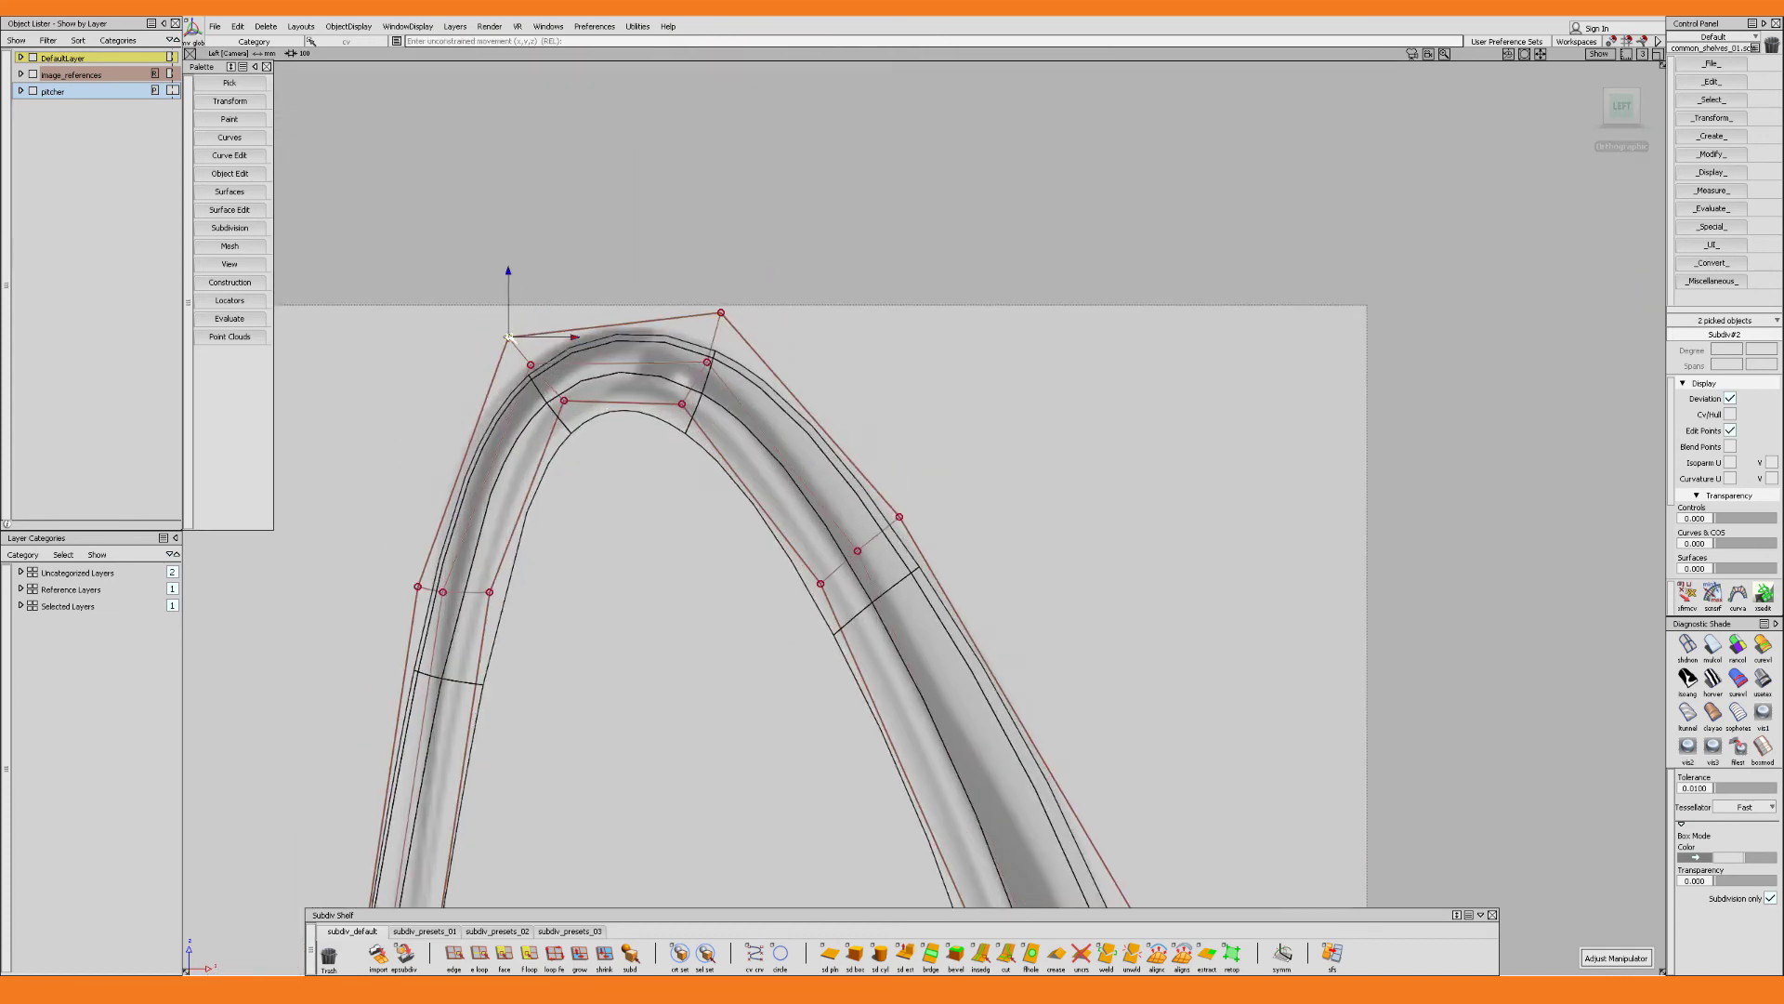
{"action": "middle_click_drag", "start_coordinate": [510, 337], "coordinate": [600, 201], "text": "alt+shift"}
Move the two outer vertices along the handle's middle section horizontally outward to match the side reference
{"action": "middle_click_drag", "start_coordinate": [920, 872], "coordinate": [661, 327], "text": "alt+shift"}
{"action": "middle_click_drag", "start_coordinate": [1060, 864], "coordinate": [792, 223], "text": "alt+shift"}
{"action": "left_click", "coordinate": [925, 551]}
{"action": "left_click_drag", "start_coordinate": [991, 550], "coordinate": [1011, 550]}
{"action": "middle_click_drag", "start_coordinate": [868, 724], "coordinate": [821, 346], "text": "alt+shift"}
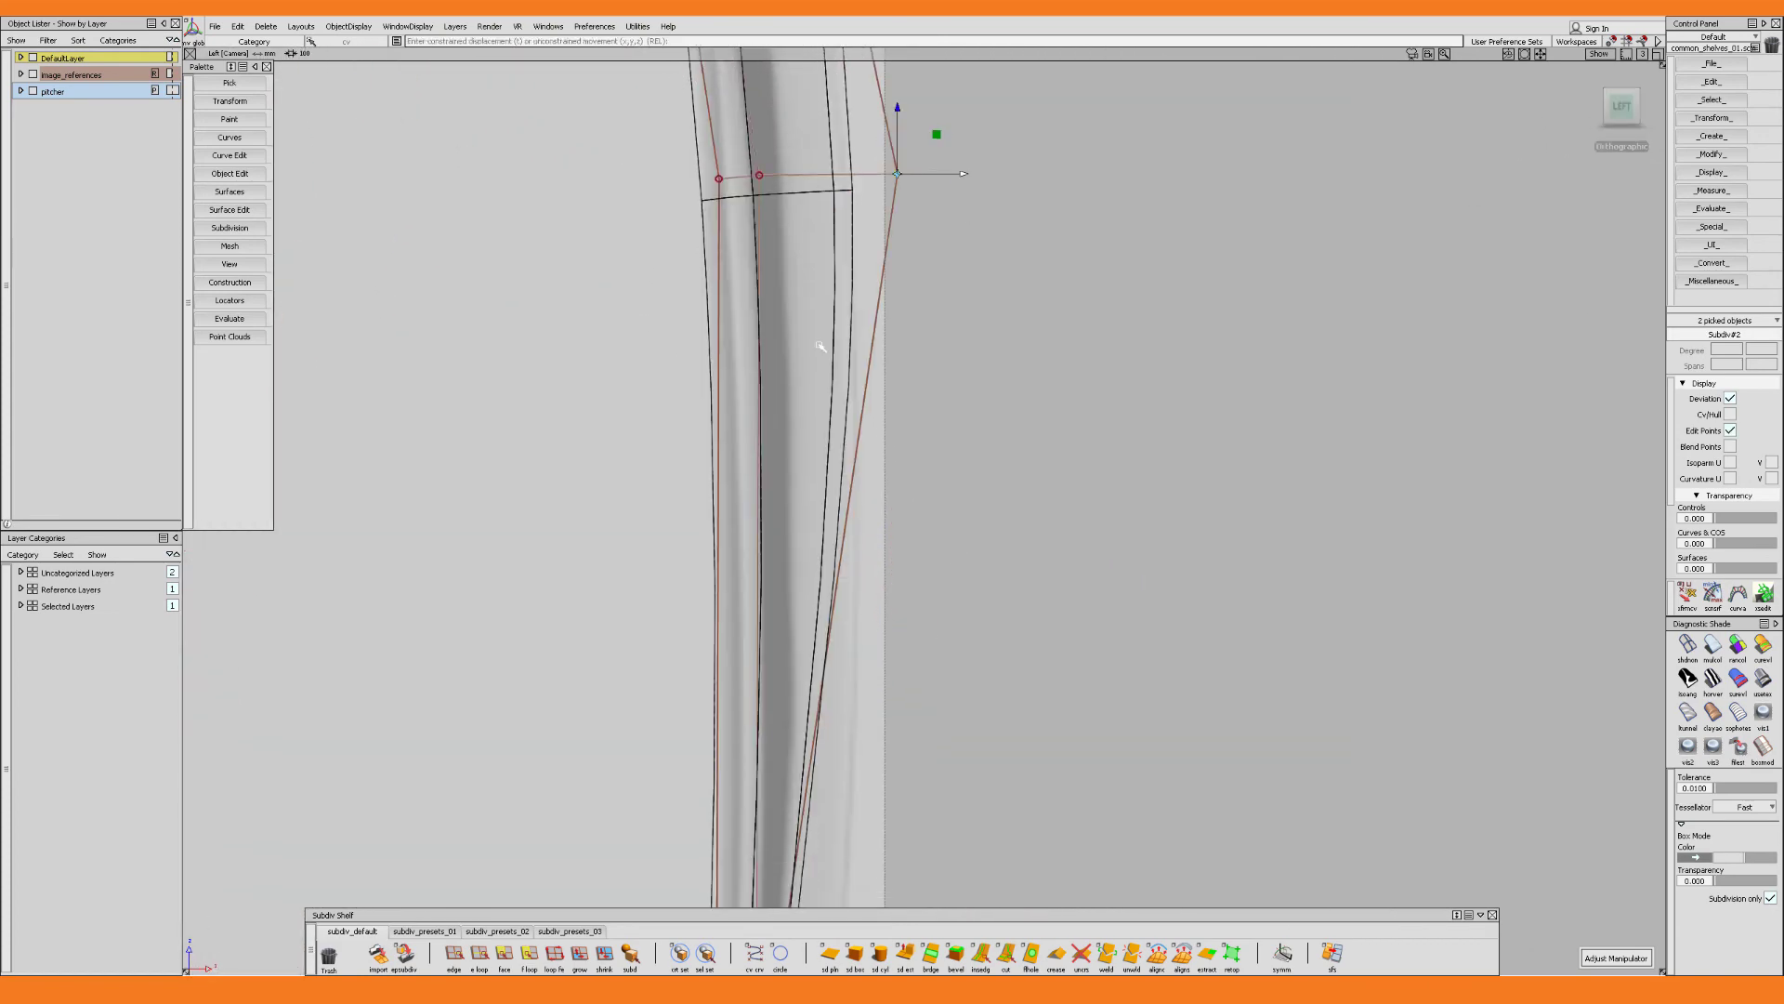
{"action": "middle_click_drag", "start_coordinate": [841, 883], "coordinate": [864, 325], "text": "alt+shift"}
{"action": "left_click", "coordinate": [807, 410]}
{"action": "left_click_drag", "start_coordinate": [873, 409], "coordinate": [945, 417]}
Nudge the outer vertex on the handle's lower section slightly outward to match the side reference
{"action": "right_click_drag", "start_coordinate": [944, 417], "coordinate": [930, 465], "text": "alt+shift"}
{"action": "middle_click_drag", "start_coordinate": [836, 864], "coordinate": [818, 372], "text": "alt+shift"}
{"action": "left_click", "coordinate": [788, 517]}
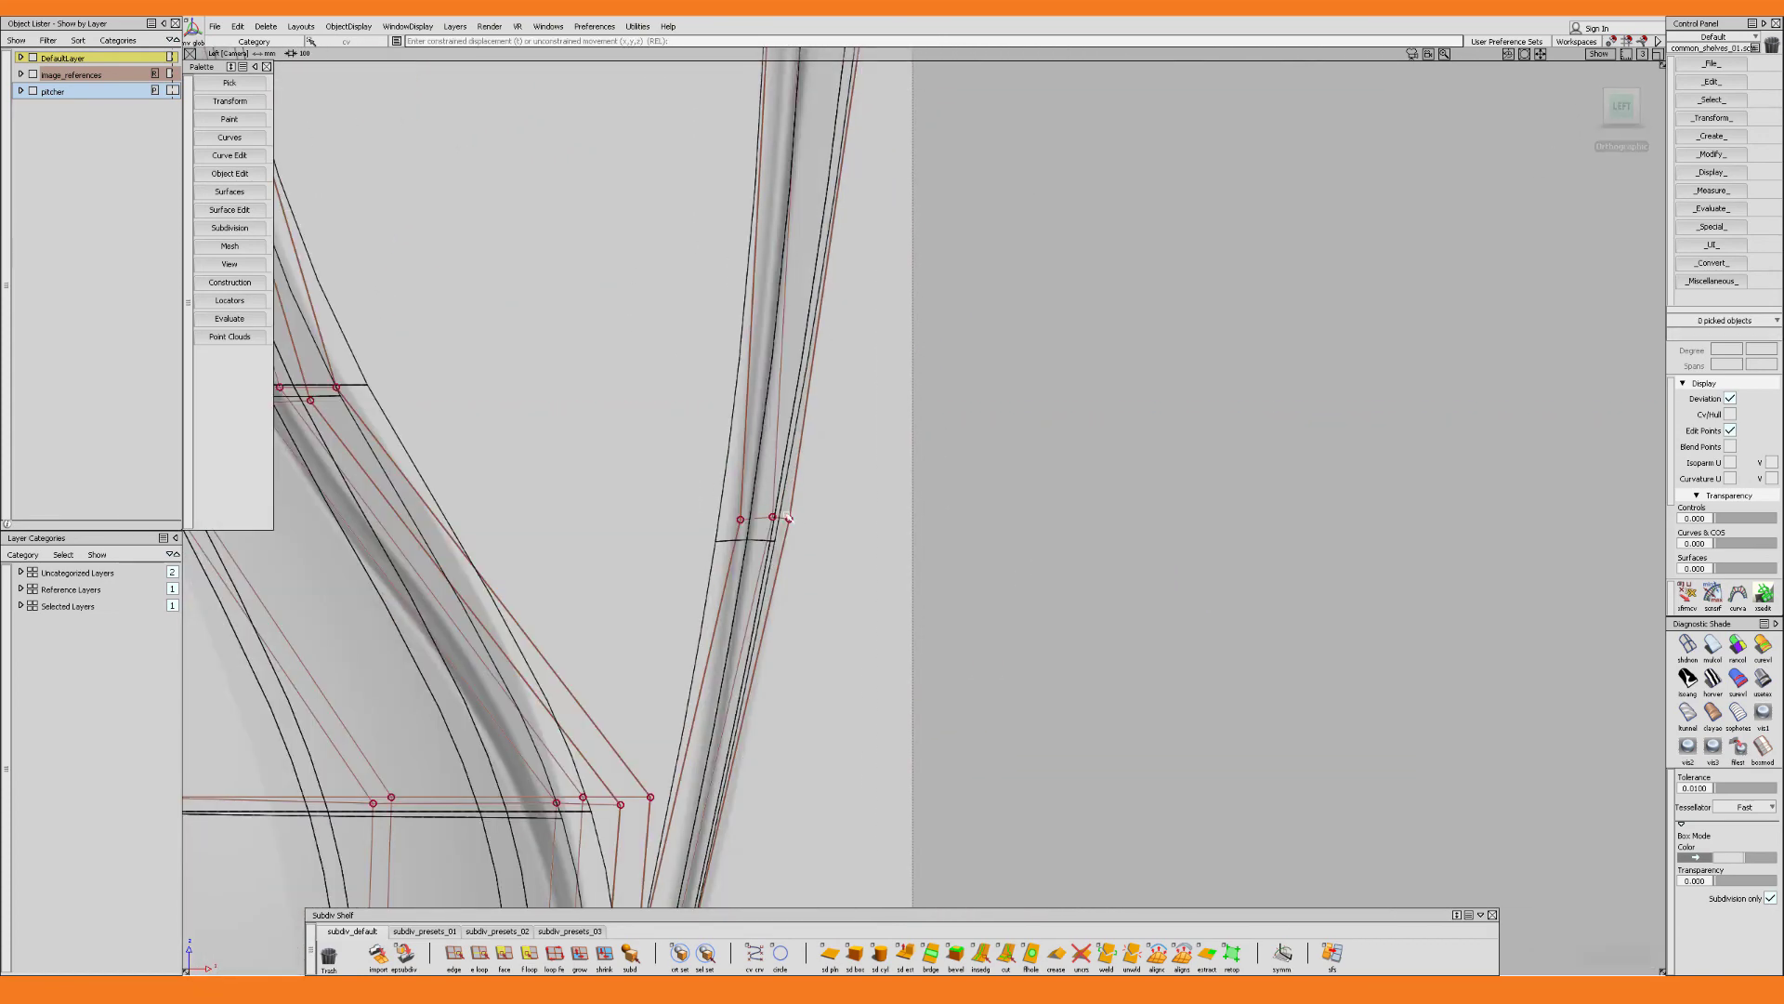
{"action": "left_click_drag", "start_coordinate": [815, 518], "coordinate": [818, 518]}
Turn on shading and examine the reshaped handle and mirrored pitcher from the side and in perspective
{"action": "middle_click_drag", "start_coordinate": [785, 883], "coordinate": [888, 353], "text": "alt+shift"}
{"action": "right_click_drag", "start_coordinate": [887, 353], "coordinate": [762, 390], "text": "alt+shift"}
{"action": "middle_click_drag", "start_coordinate": [874, 107], "coordinate": [936, 630], "text": "alt+shift"}
{"action": "key", "text": "ctrl+5"}
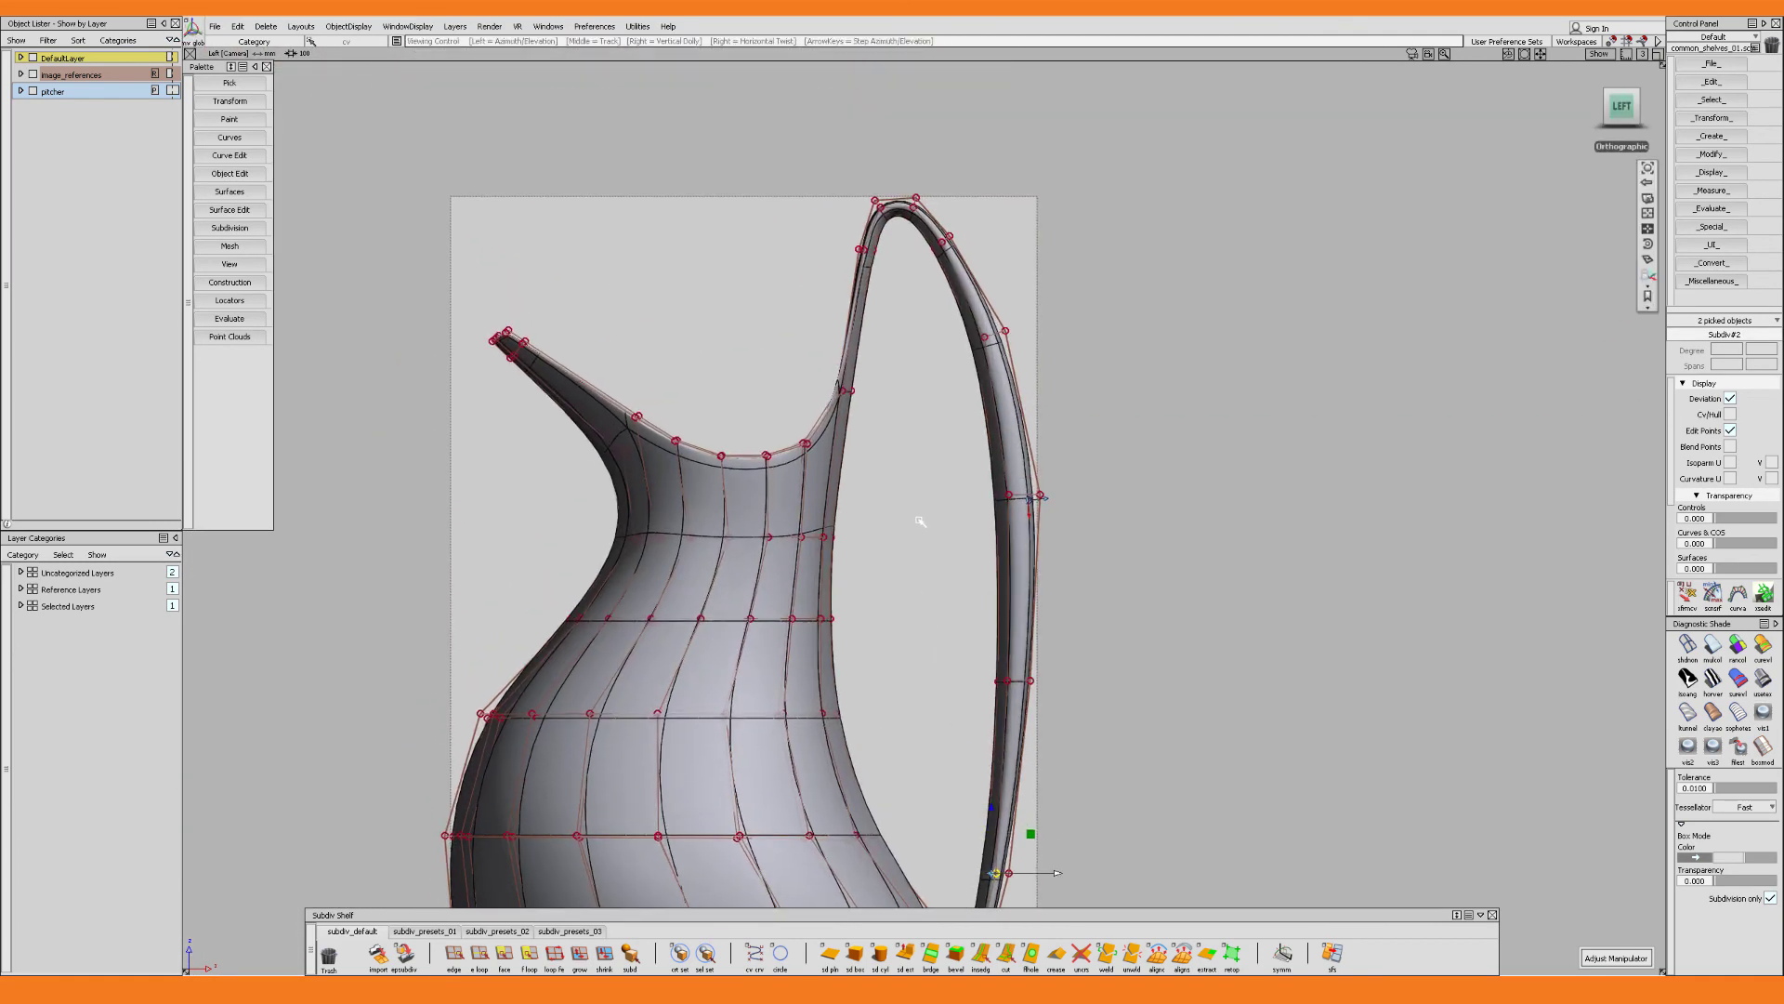
{"action": "middle_click_drag", "start_coordinate": [920, 521], "coordinate": [940, 546], "text": "alt+shift"}
{"action": "right_click_drag", "start_coordinate": [914, 497], "coordinate": [888, 516], "text": "alt+shift"}
{"action": "left_click_drag", "start_coordinate": [873, 529], "coordinate": [1148, 577], "text": "alt+shift"}
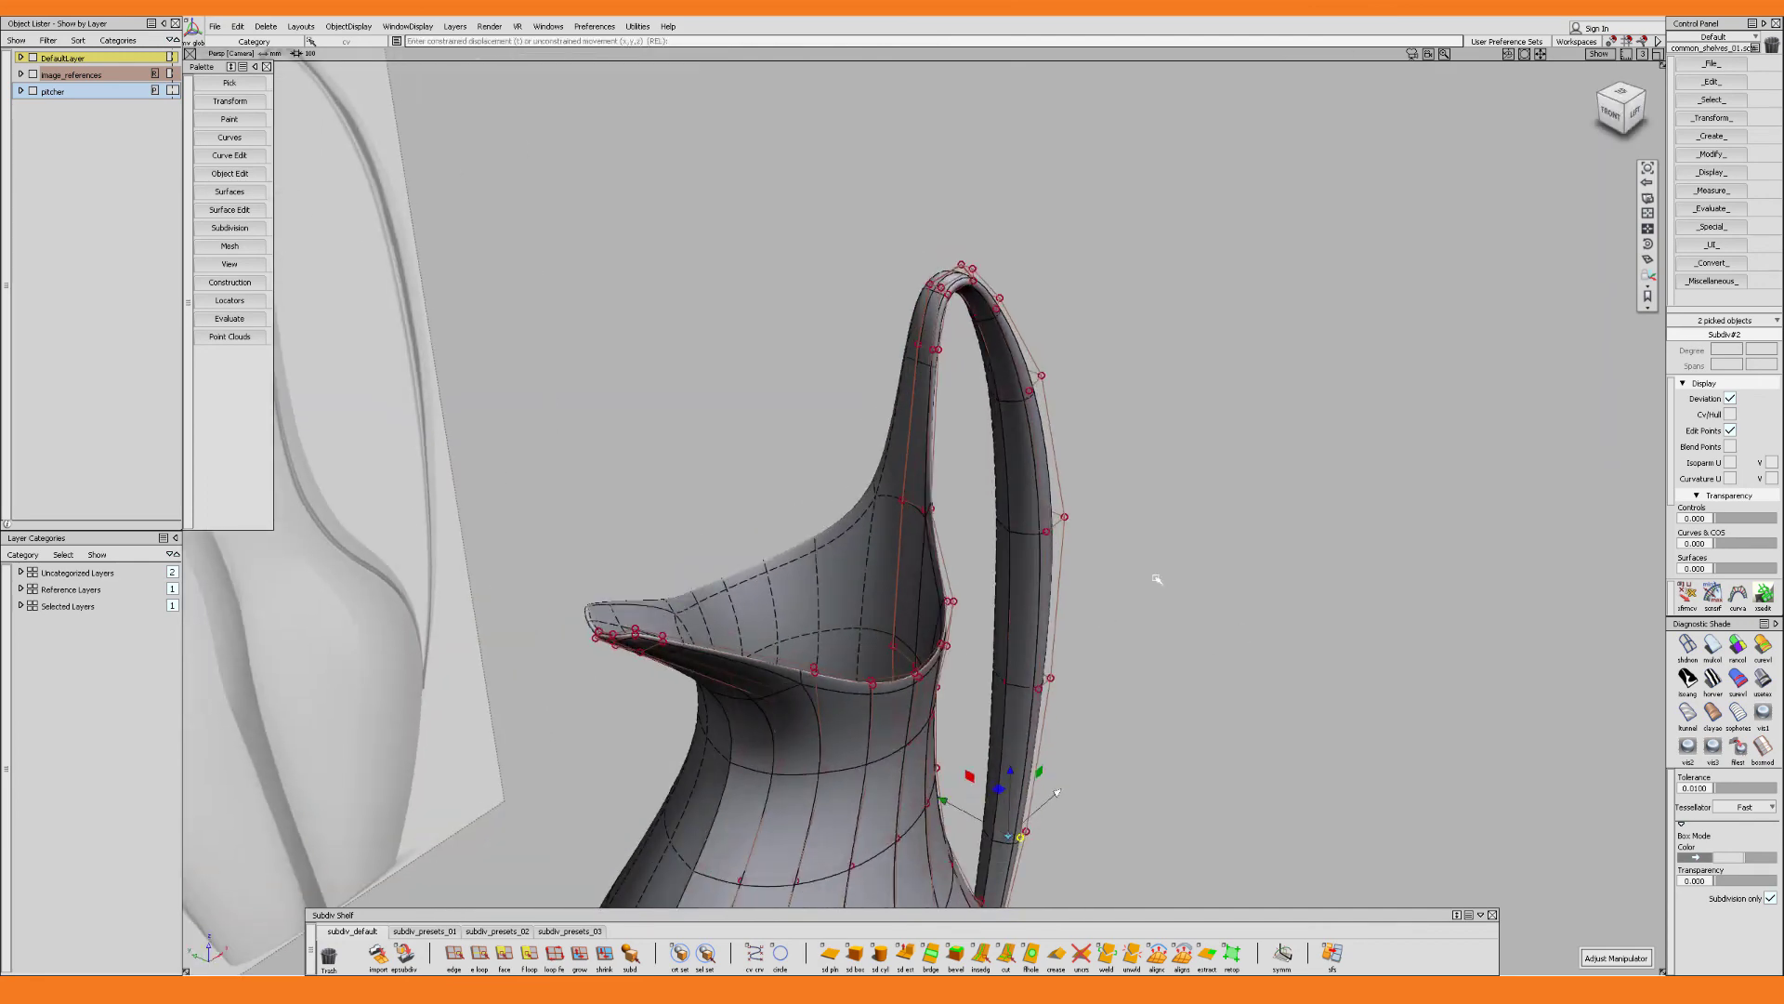
{"action": "left_click", "coordinate": [1155, 577]}
{"action": "left_click_drag", "start_coordinate": [976, 595], "coordinate": [1002, 651], "text": "alt+shift"}
{"action": "left_click_drag", "start_coordinate": [992, 573], "coordinate": [905, 568], "text": "alt+shift"}
{"action": "middle_click_drag", "start_coordinate": [905, 568], "coordinate": [907, 426], "text": "alt+shift"}
{"action": "left_click_drag", "start_coordinate": [936, 521], "coordinate": [773, 565], "text": "alt+shift"}
{"action": "right_click_drag", "start_coordinate": [773, 565], "coordinate": [729, 684], "text": "alt+shift"}
{"action": "key", "text": "alt+t"}
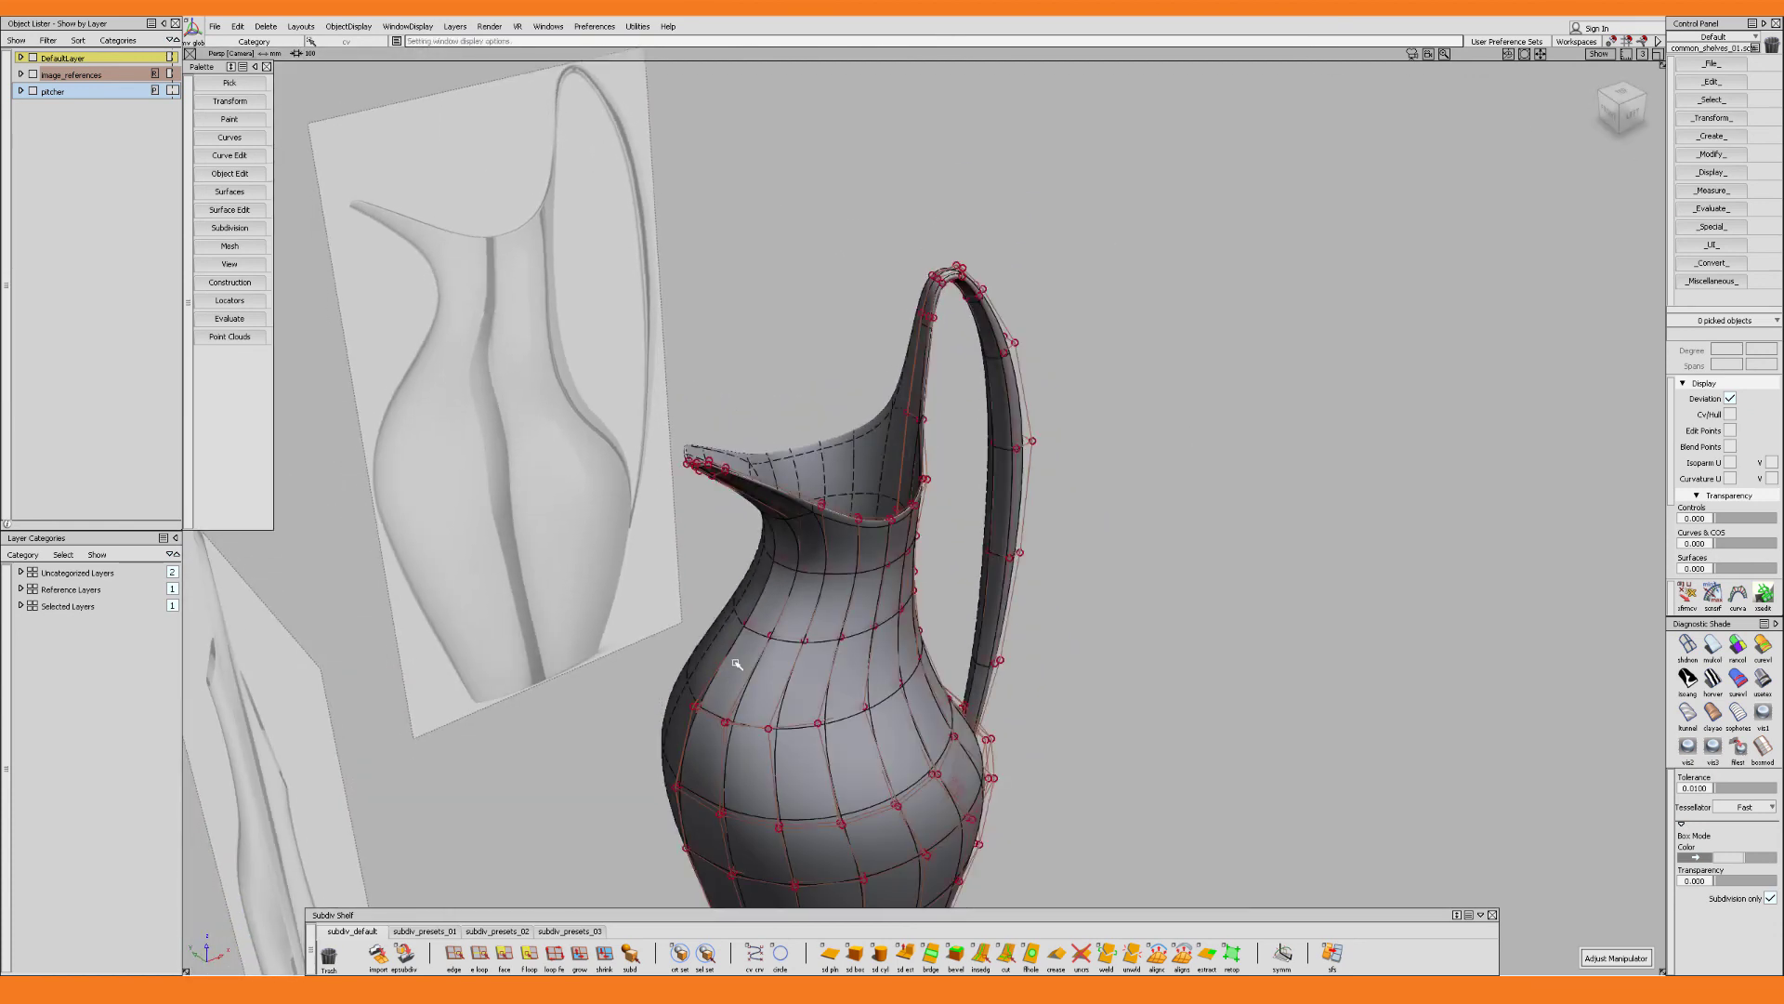
{"action": "middle_click_drag", "start_coordinate": [737, 665], "coordinate": [762, 534], "text": "alt+shift"}
{"action": "left_click_drag", "start_coordinate": [761, 533], "coordinate": [825, 566], "text": "alt+shift"}
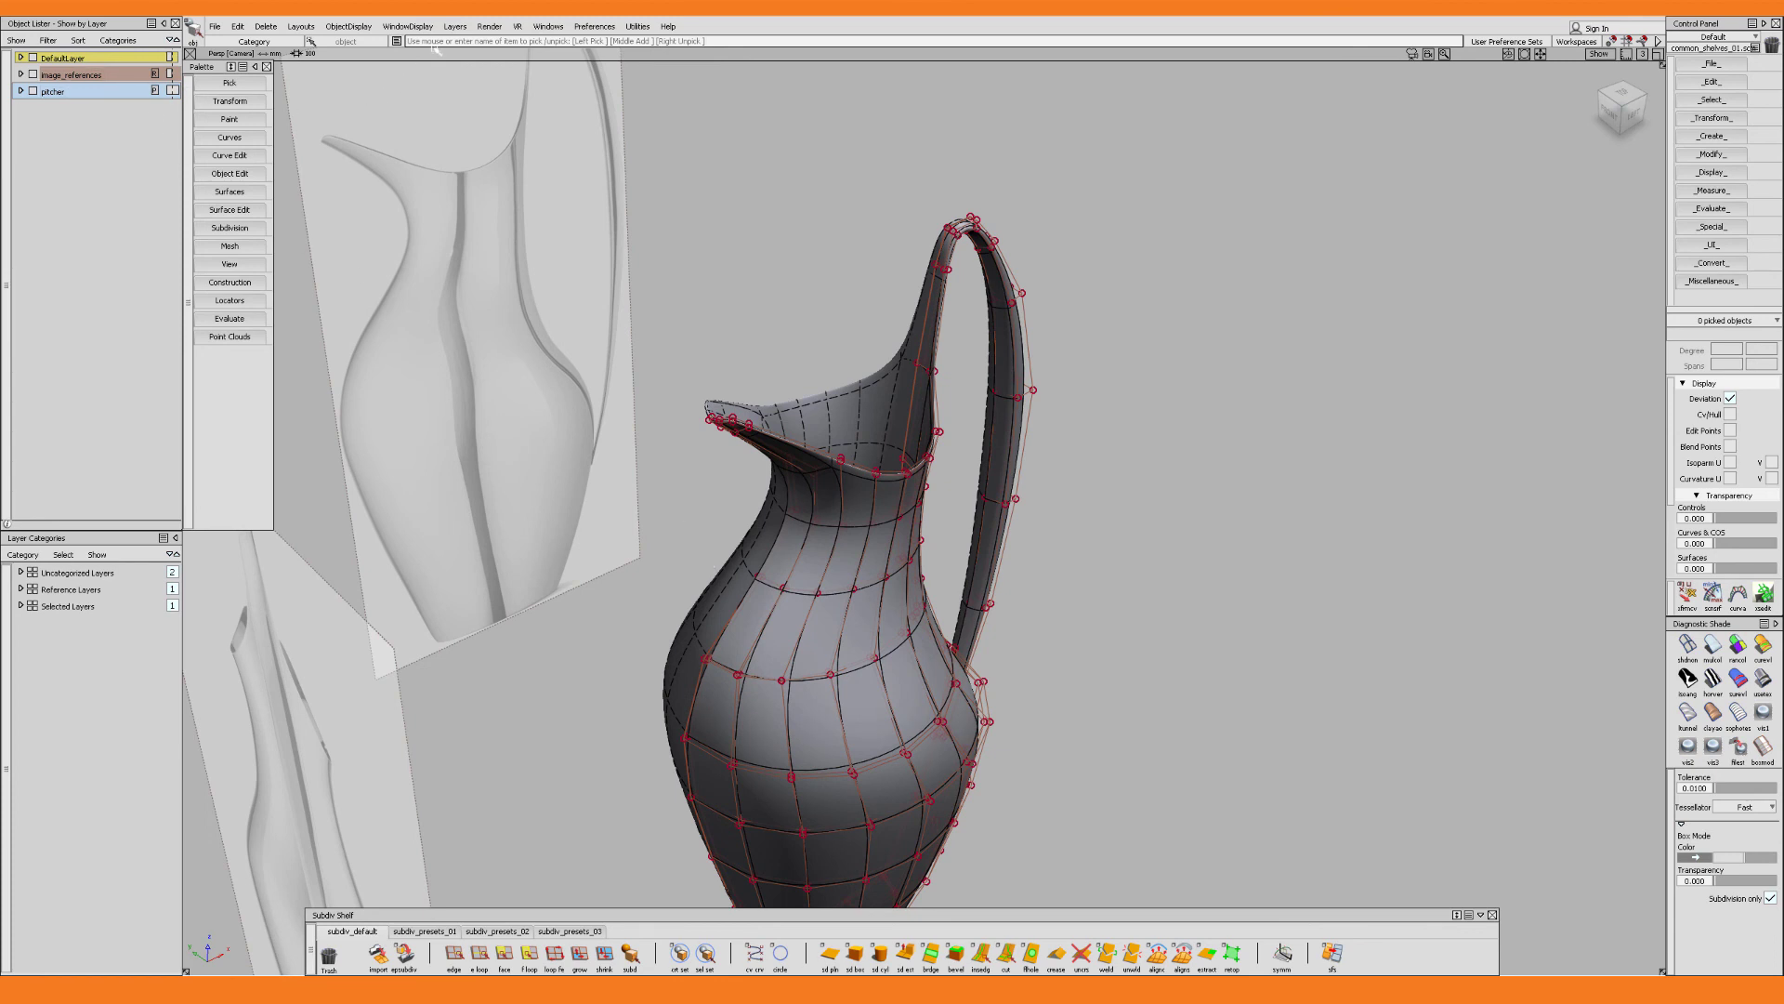
Create real geometry from the pitcher layer's symmetry for the mirrored half
{"action": "left_click", "coordinate": [455, 26]}
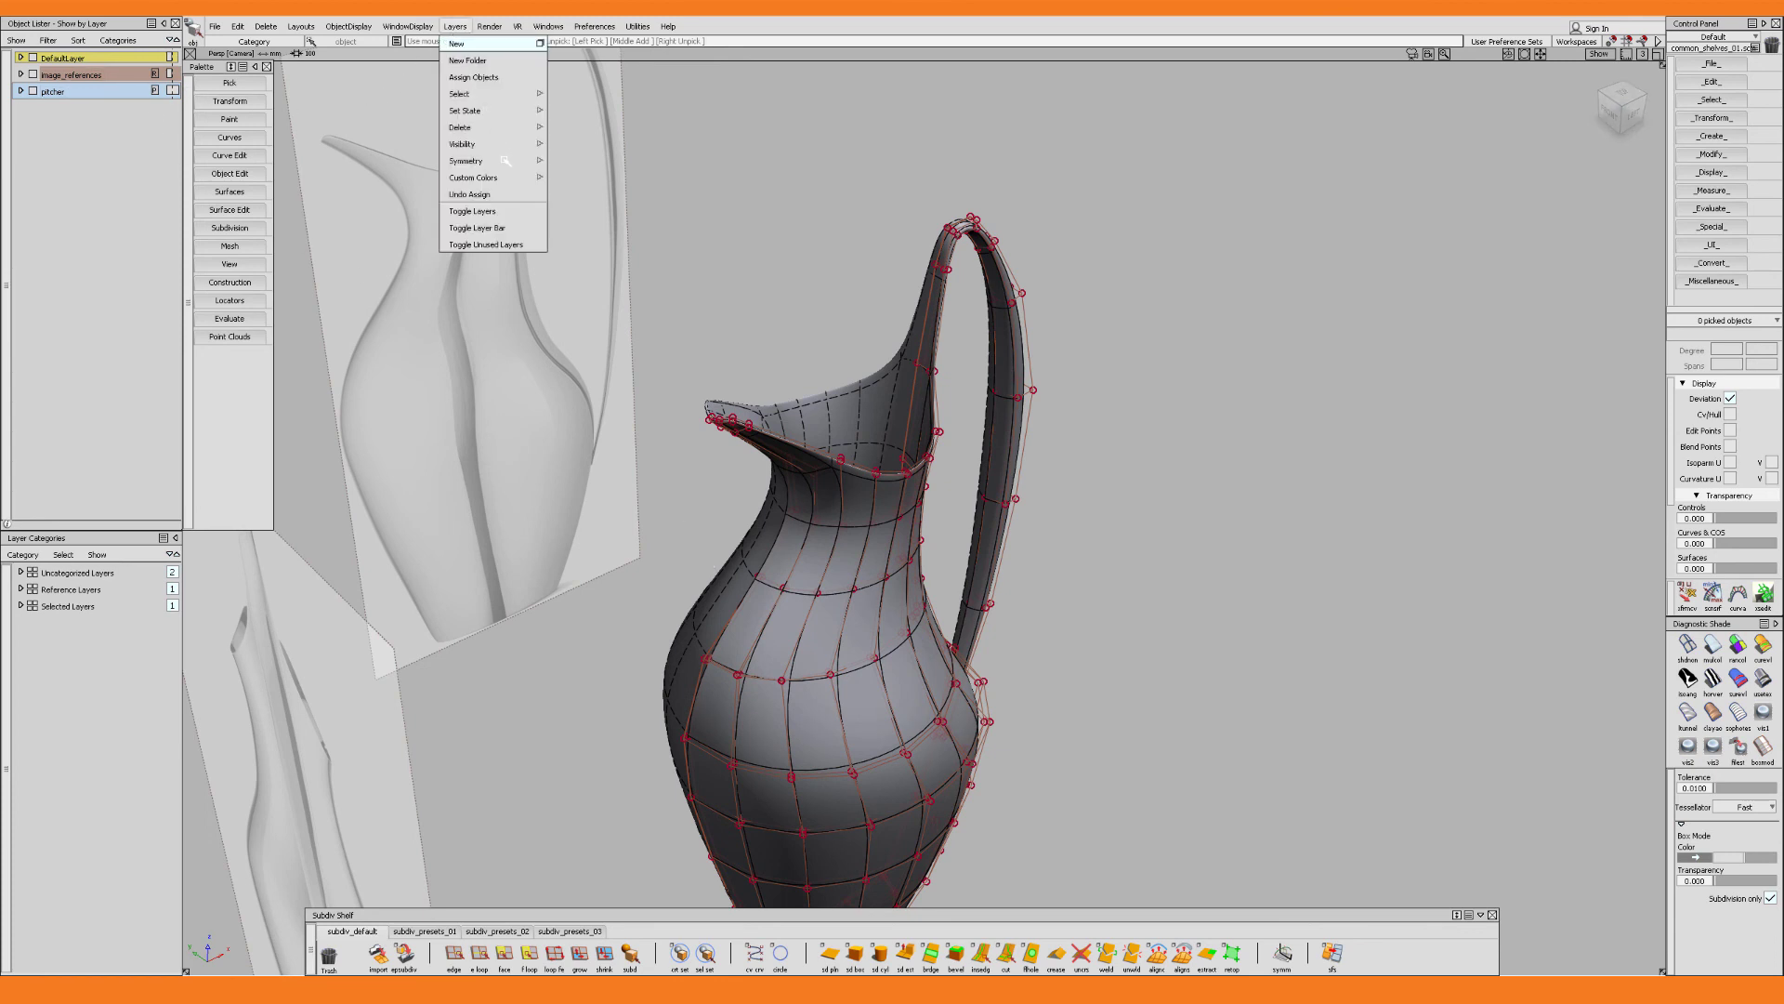
{"action": "left_click", "coordinate": [599, 211]}
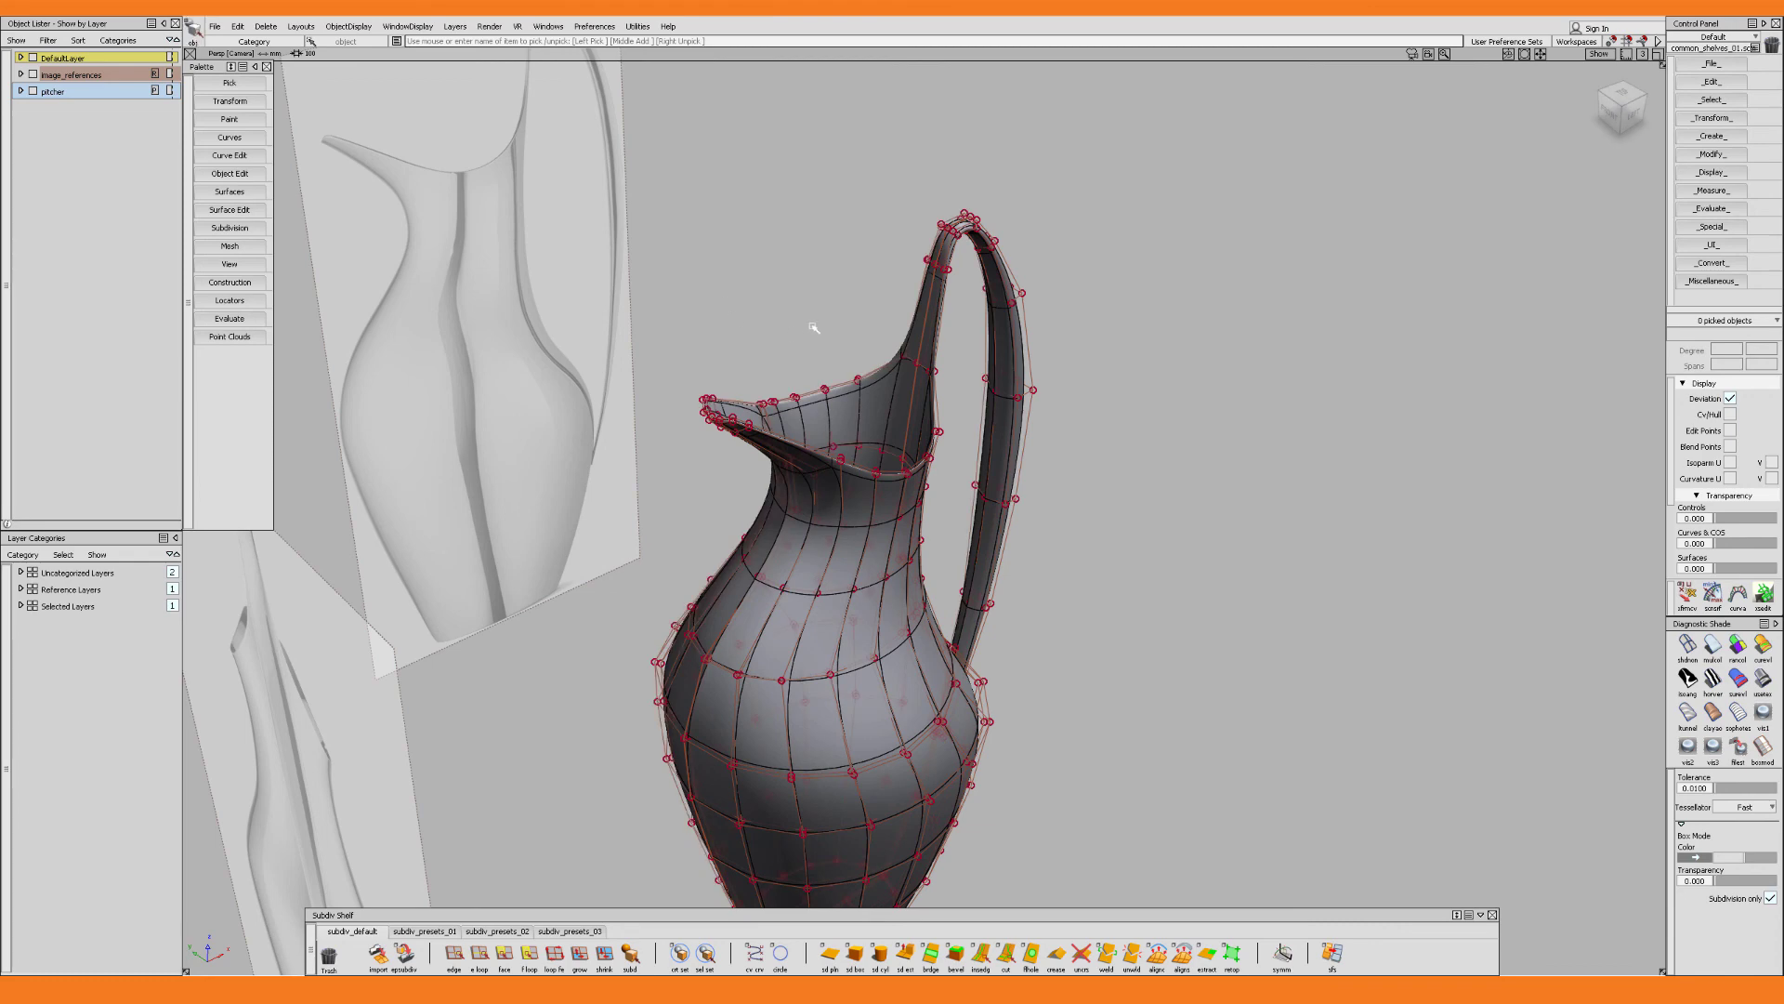
{"action": "left_click_drag", "start_coordinate": [860, 303], "coordinate": [818, 407], "text": "alt+shift"}
Weld the two pitcher halves along their centreline in the top view, using To Tolerance with a tolerance of 0.1
{"action": "key", "text": "F5"}
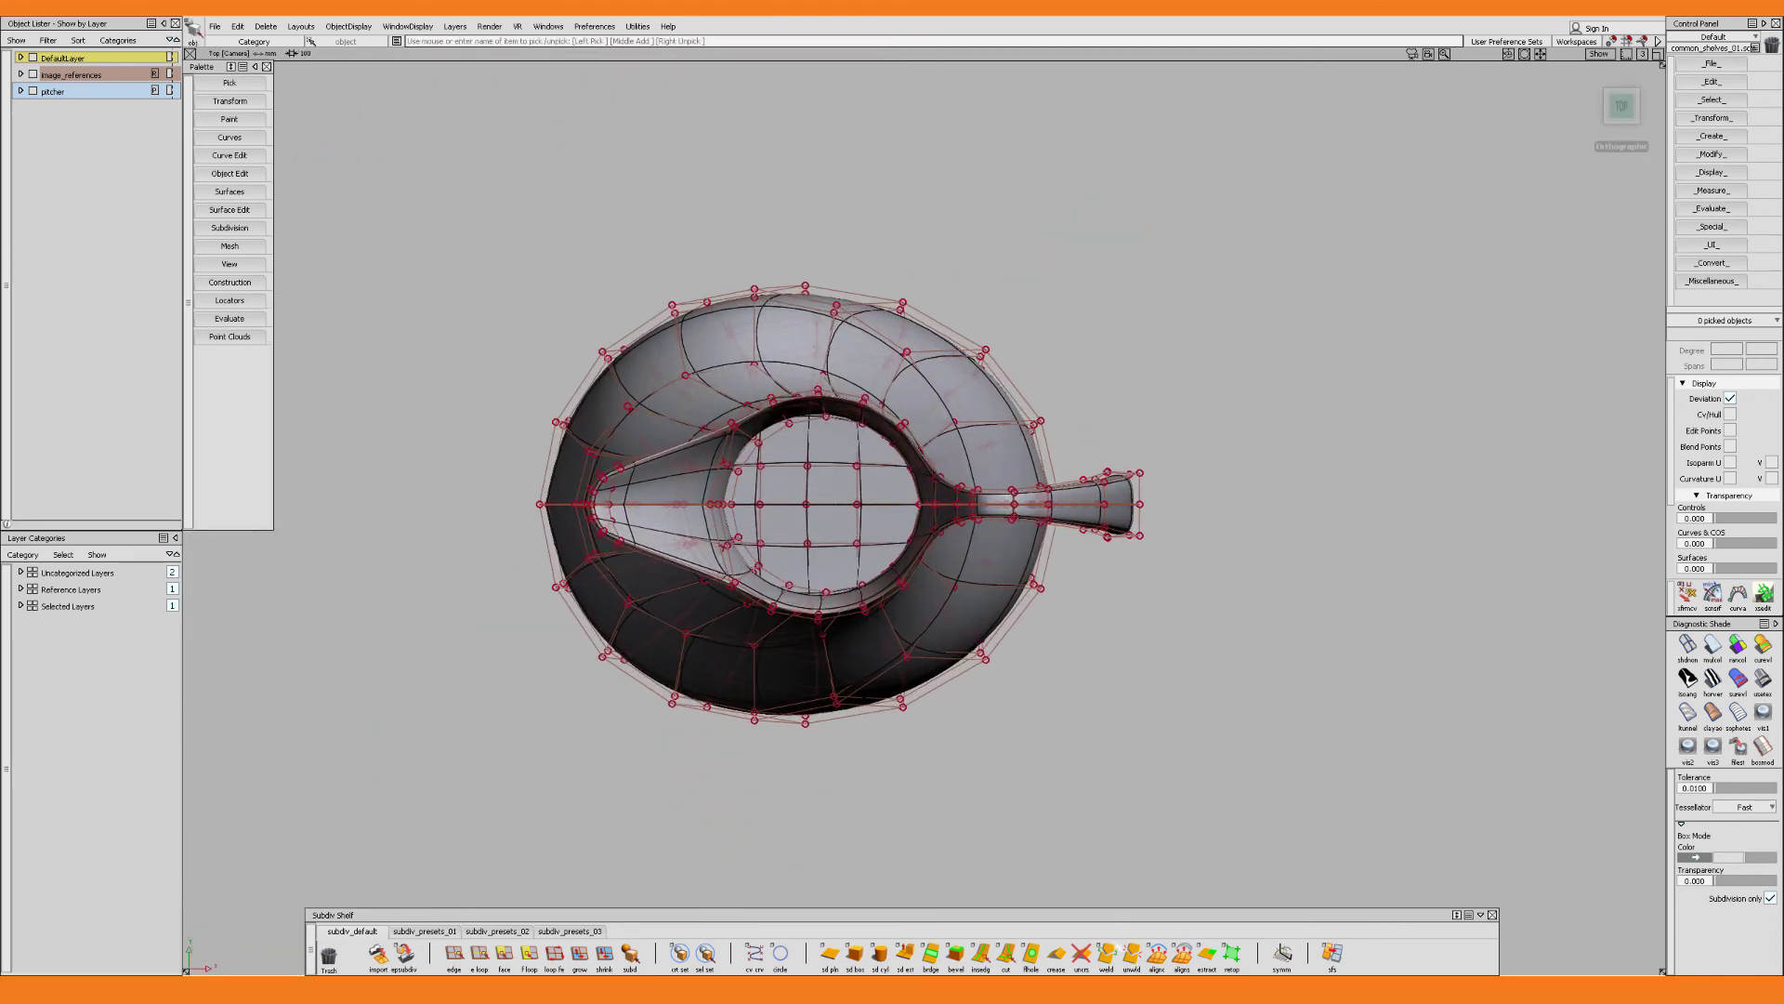
{"action": "double_click", "coordinate": [1107, 954]}
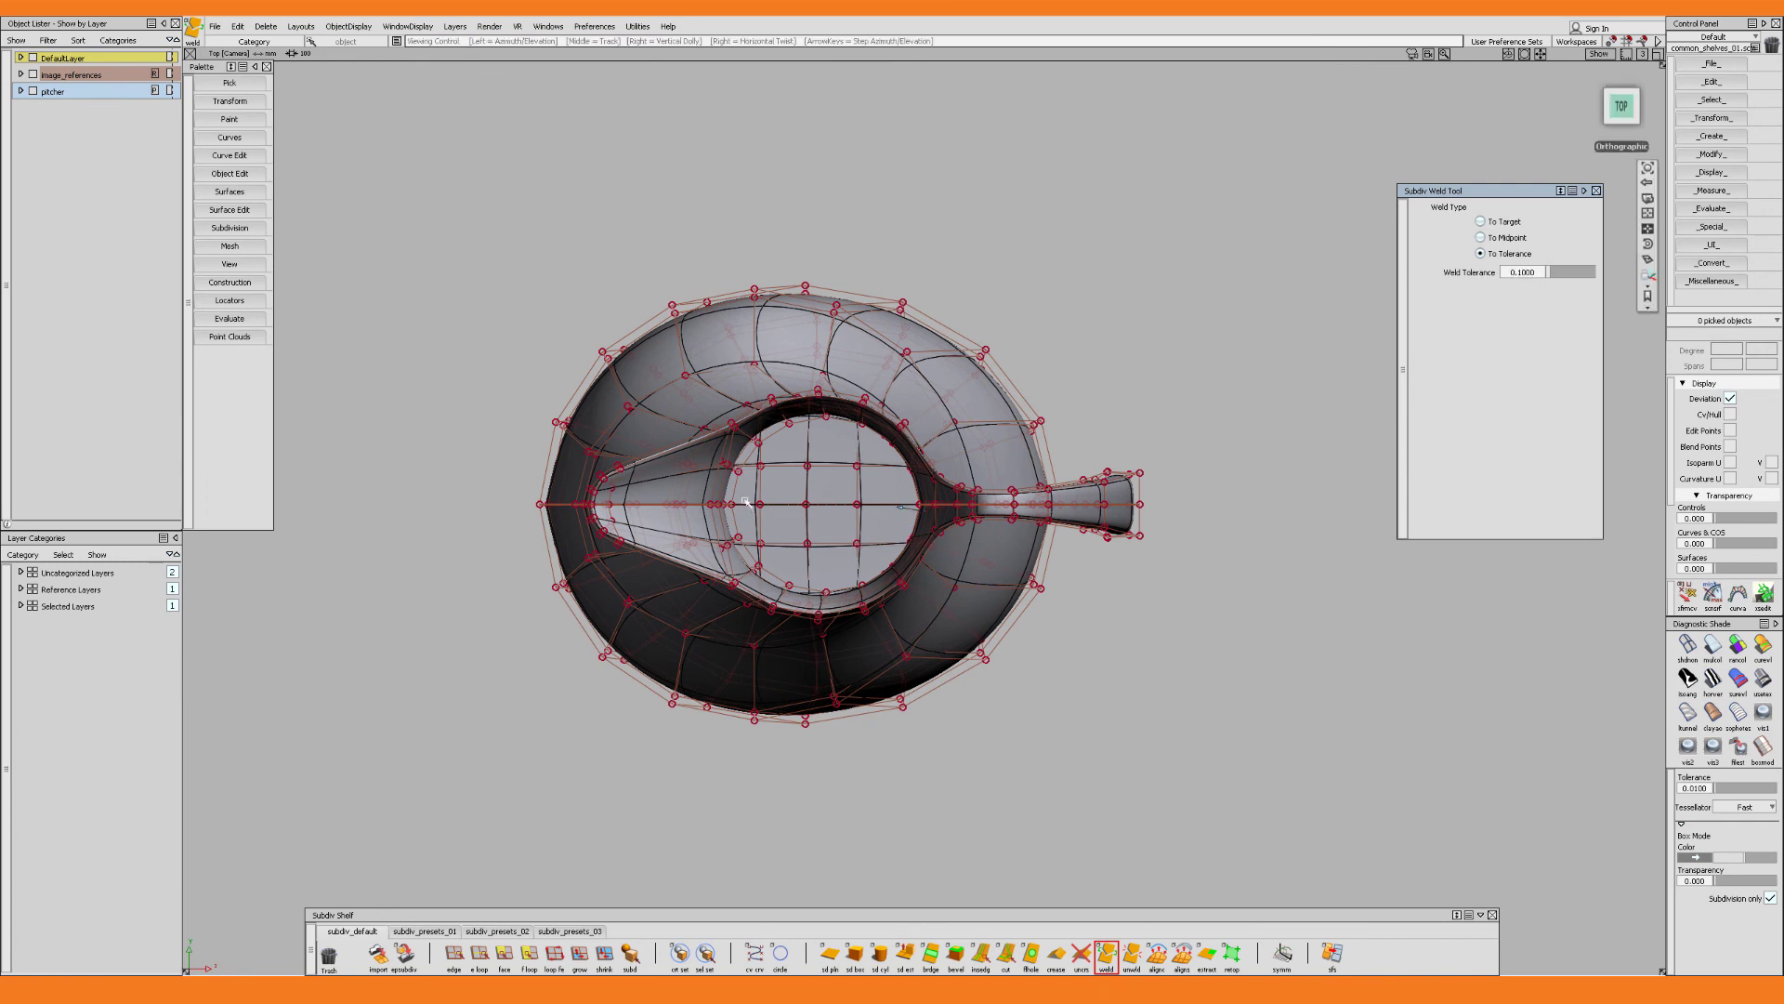
{"action": "right_click_drag", "start_coordinate": [747, 502], "coordinate": [486, 503], "text": "alt+shift"}
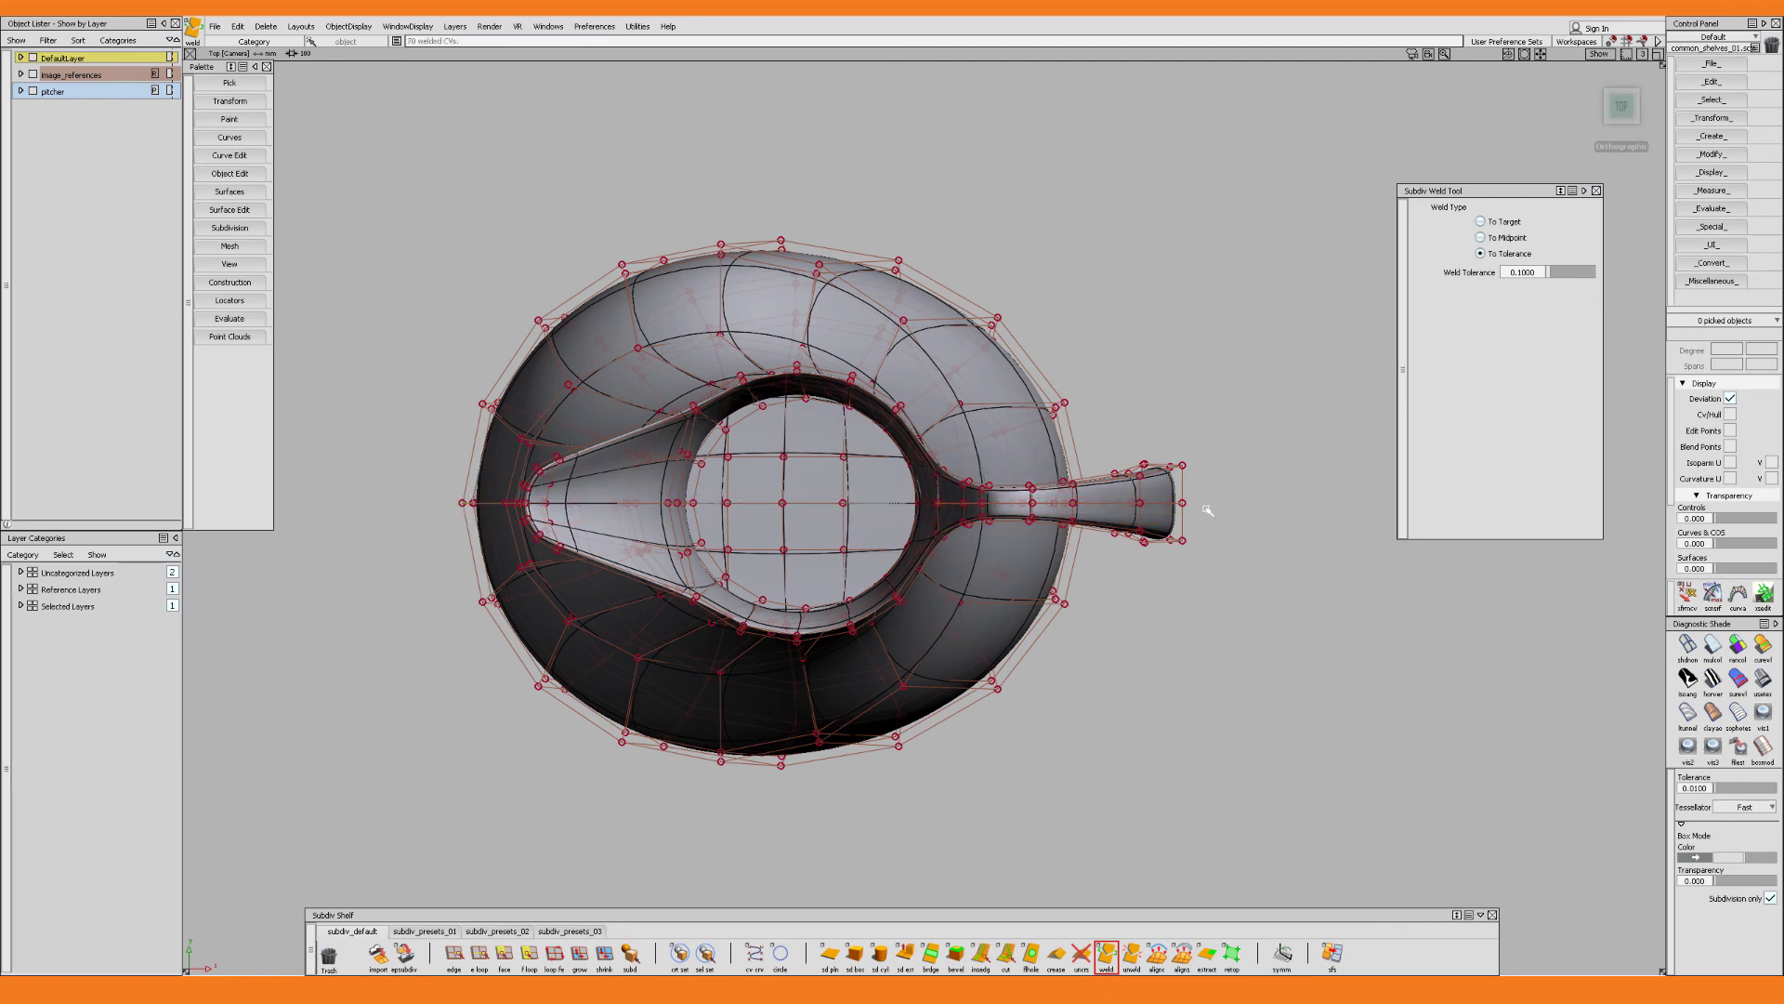
{"action": "key", "text": "F8"}
{"action": "right_click_drag", "start_coordinate": [790, 609], "coordinate": [908, 618], "text": "alt+shift"}
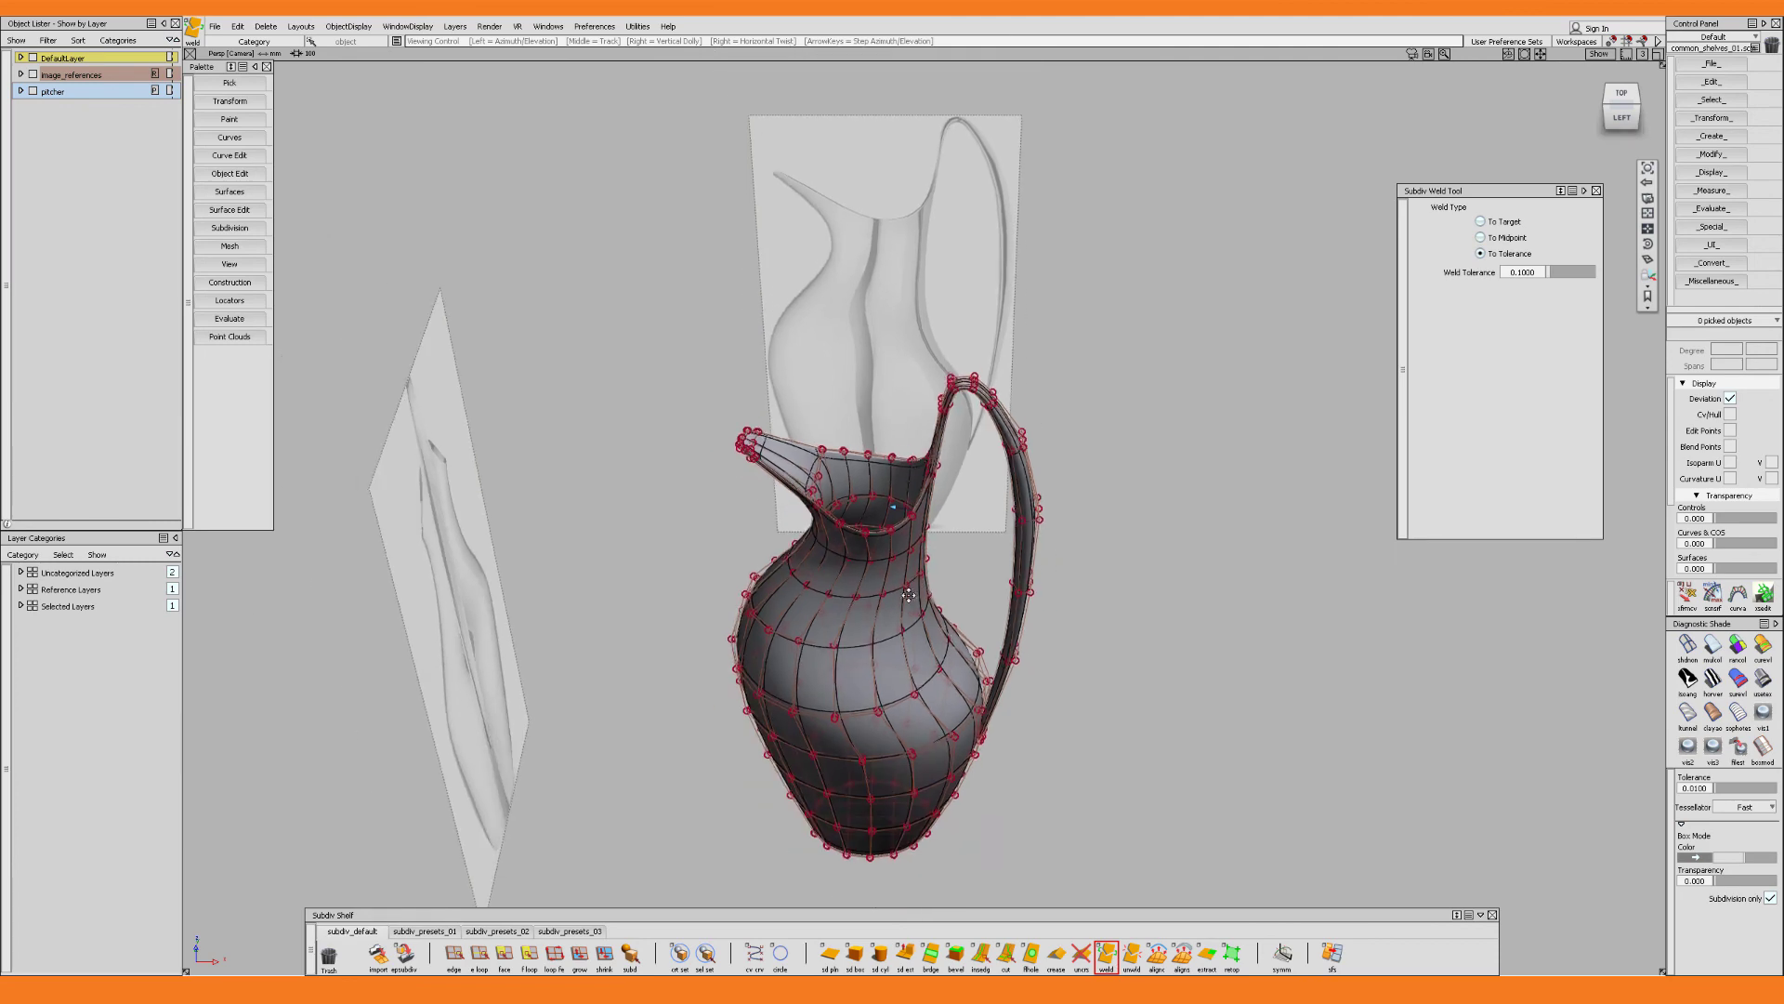
{"action": "middle_click_drag", "start_coordinate": [908, 618], "coordinate": [908, 572], "text": "alt+shift"}
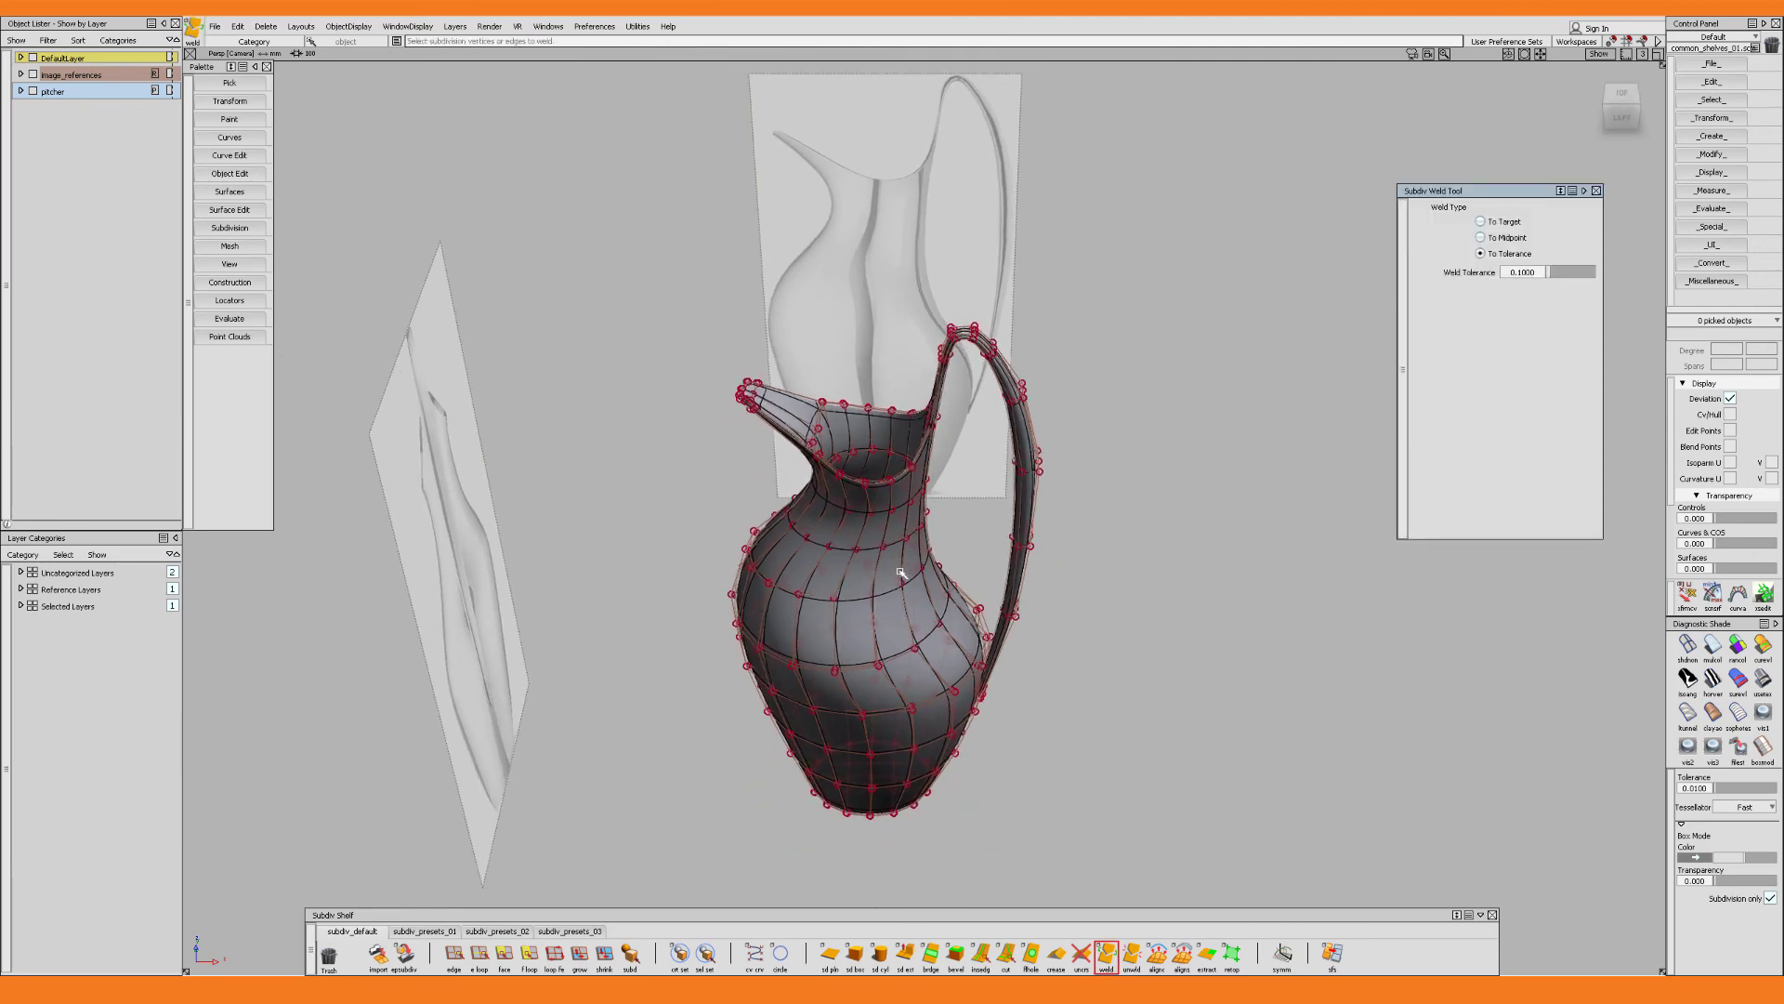
Pick the templated surfaces around the pitcher and delete them
{"action": "left_click_drag", "start_coordinate": [901, 573], "coordinate": [755, 416], "text": "ctrl+shift"}
{"action": "left_click_drag", "start_coordinate": [1164, 930], "coordinate": [1167, 933]}
{"action": "left_click_drag", "start_coordinate": [1022, 642], "coordinate": [1050, 660], "text": "alt+shift"}
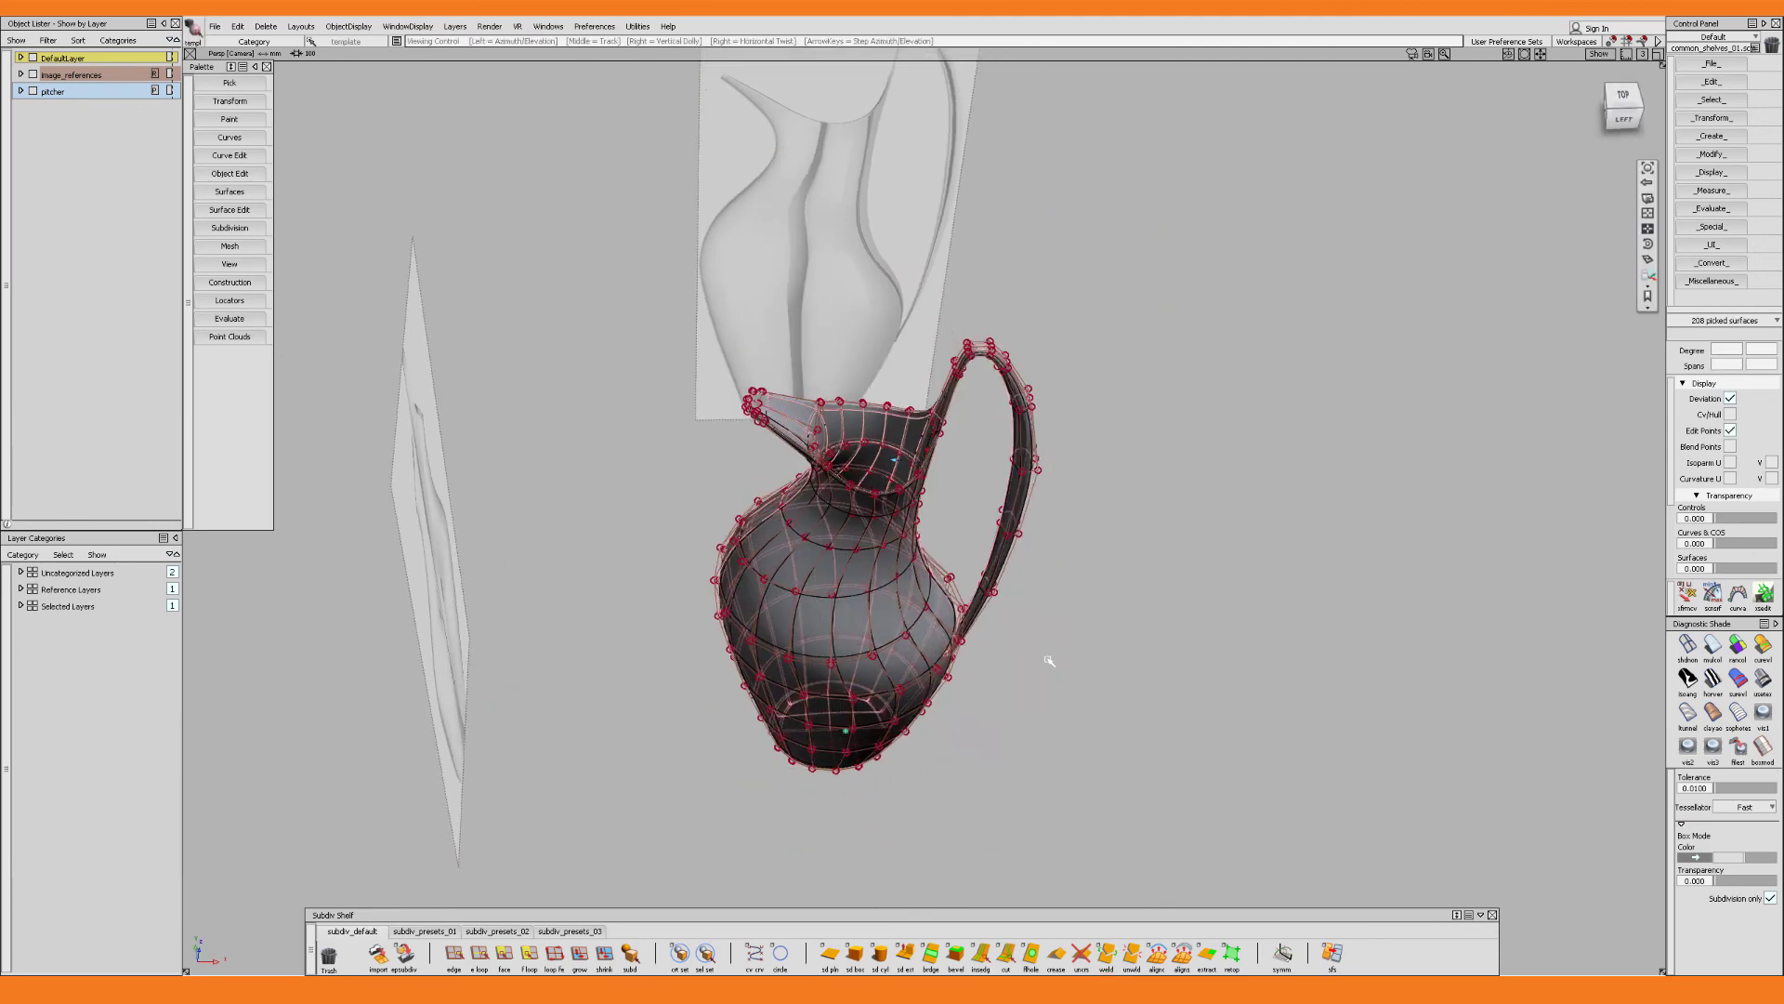
{"action": "key", "text": "Delete"}
{"action": "left_click", "coordinate": [822, 539]}
Apply Symmetric Modeling to the welded pitcher subdivision body
{"action": "left_click_drag", "start_coordinate": [1014, 535], "coordinate": [871, 595], "text": "alt+shift"}
{"action": "middle_click_drag", "start_coordinate": [825, 368], "coordinate": [915, 424], "text": "alt+shift"}
{"action": "left_click_drag", "start_coordinate": [865, 402], "coordinate": [860, 367], "text": "alt+shift"}
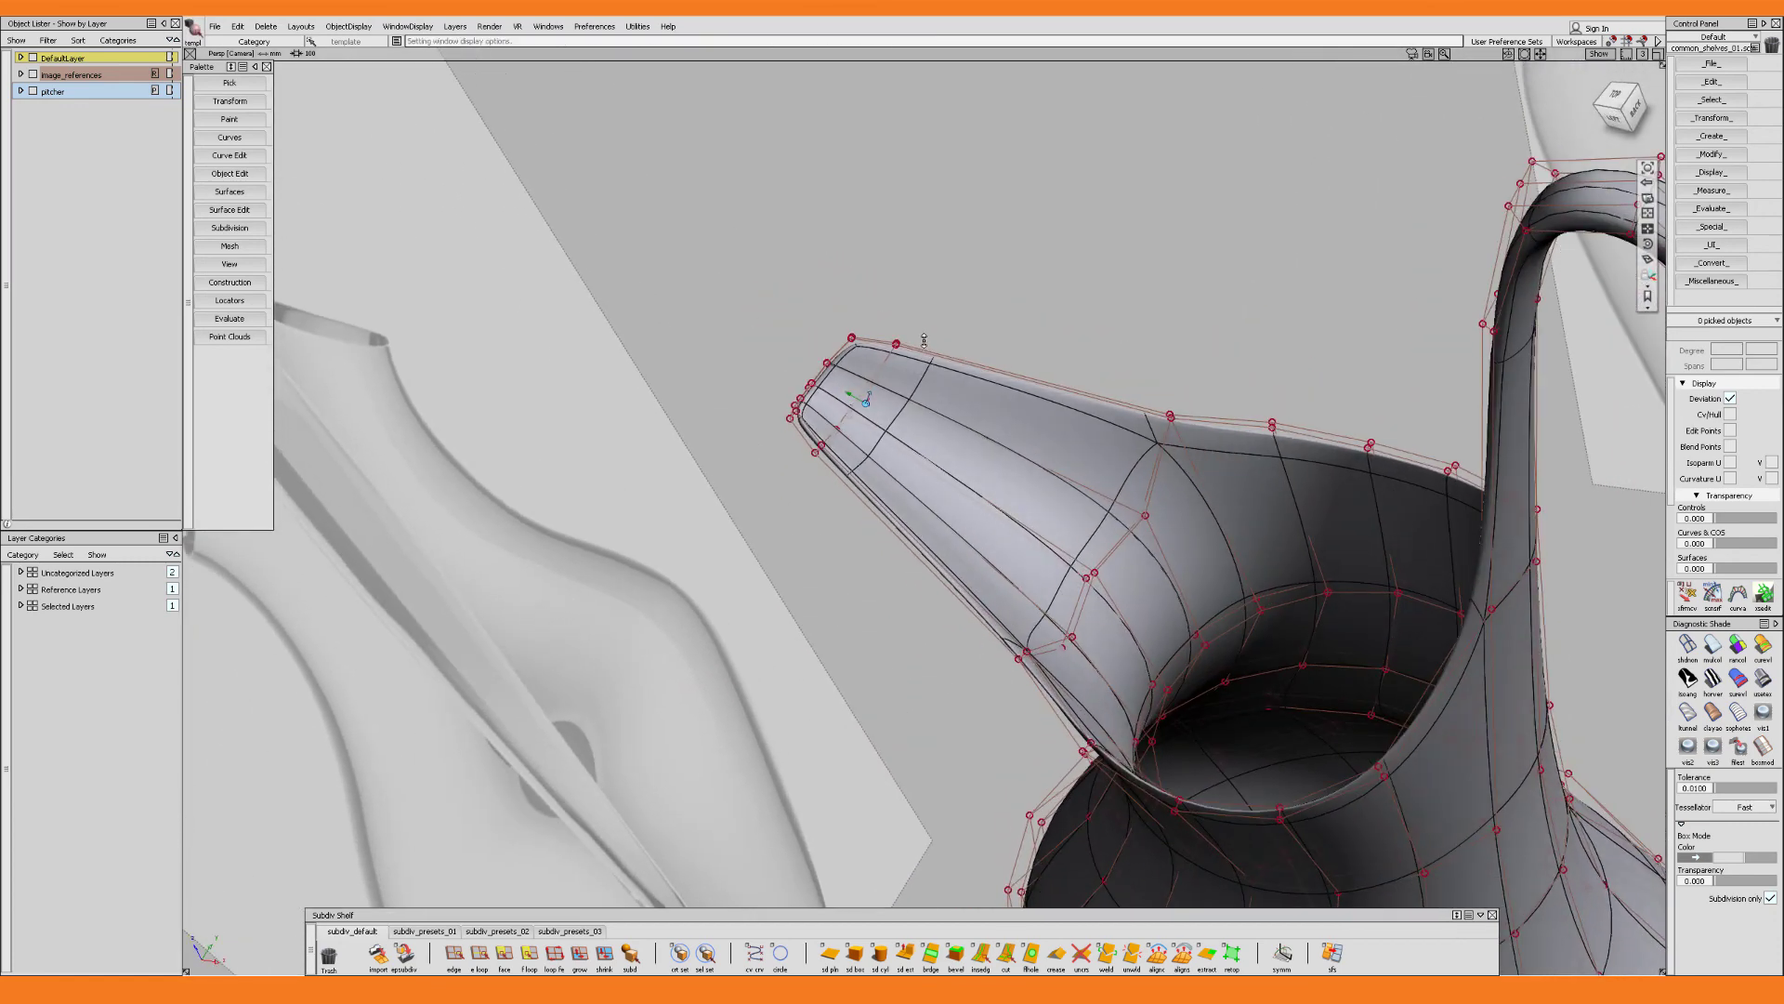
{"action": "right_click_drag", "start_coordinate": [860, 367], "coordinate": [869, 391], "text": "alt+shift"}
{"action": "mouse_move", "coordinate": [869, 390]}
{"action": "left_mouse_down", "text": "alt+shift"}
{"action": "mouse_move", "coordinate": [741, 384]}
{"action": "mouse_move", "coordinate": [907, 451]}
{"action": "left_mouse_up", "text": "alt+shift"}
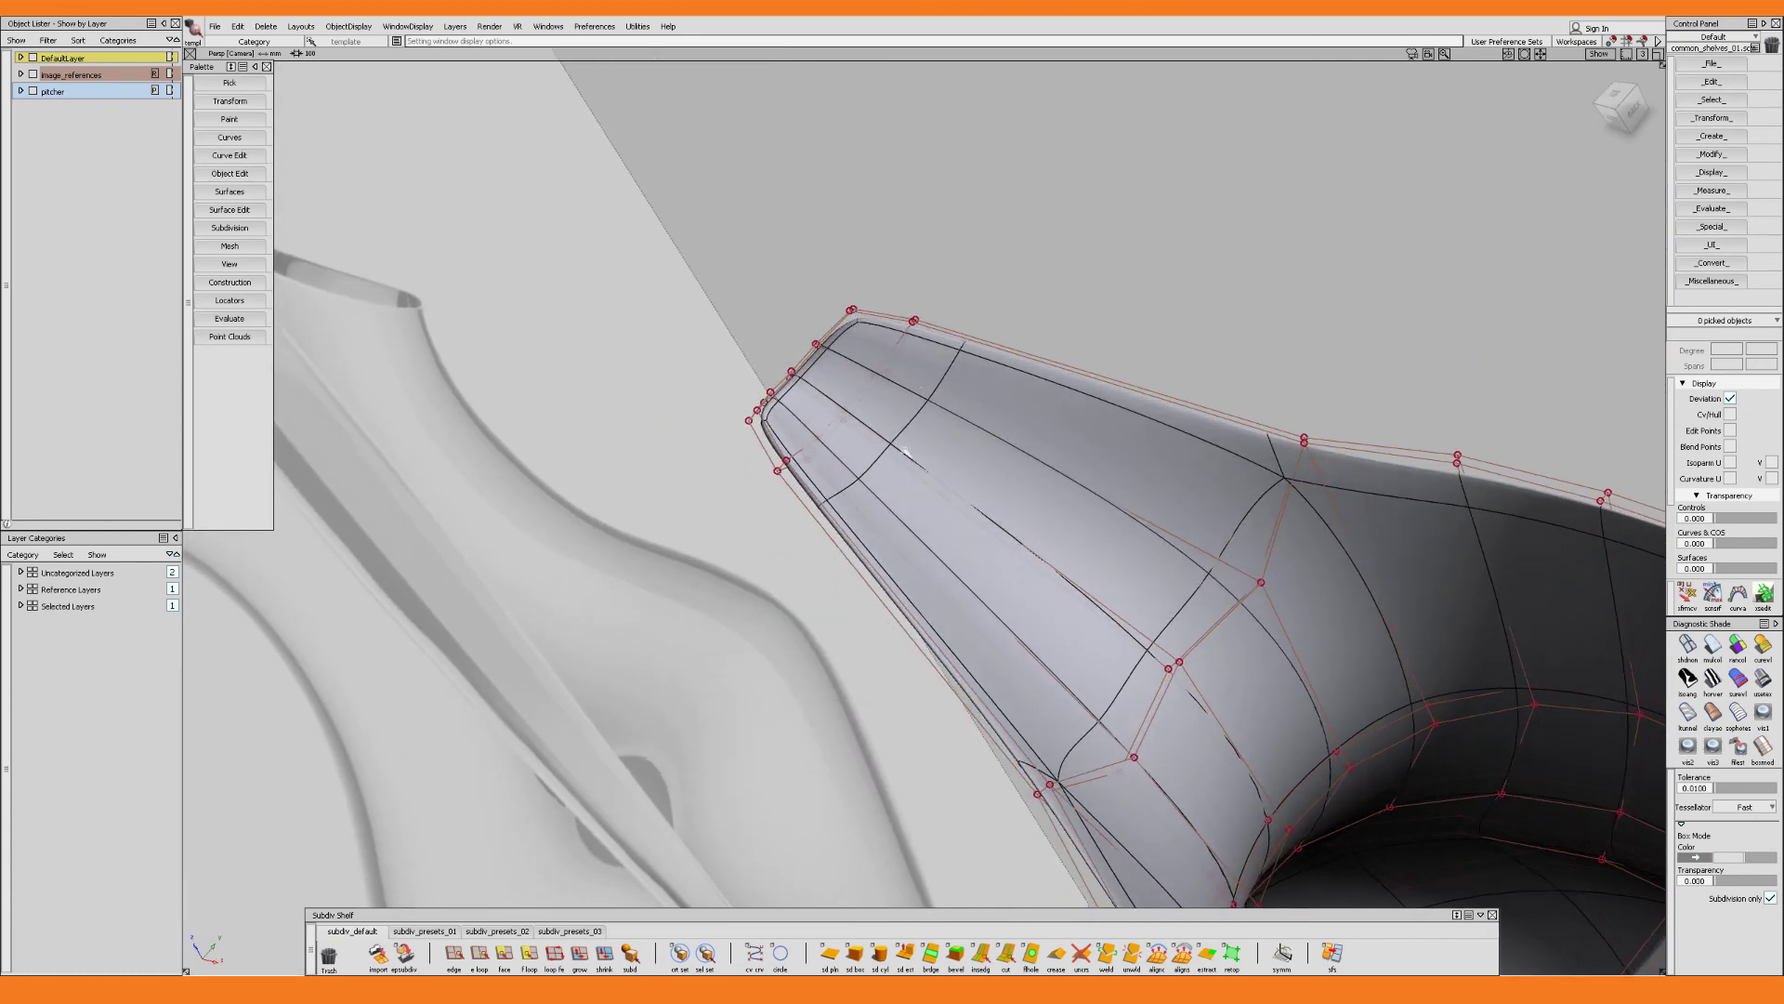
{"action": "left_click", "coordinate": [907, 459]}
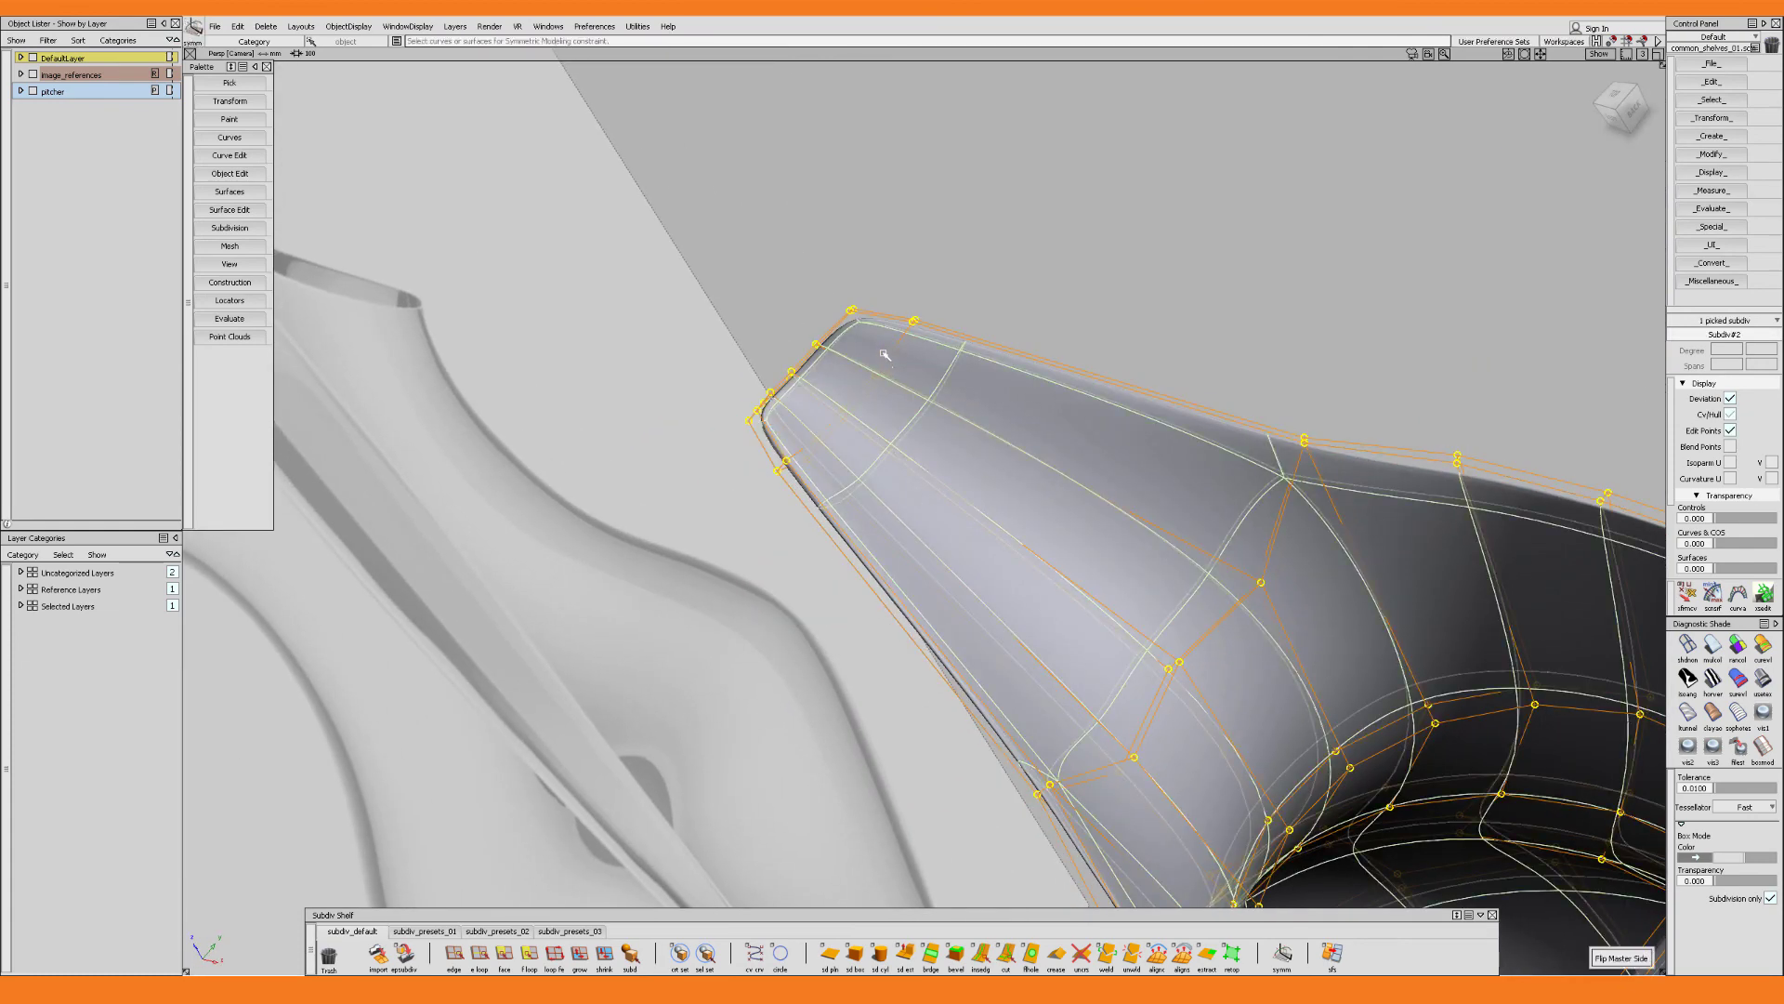
{"action": "left_click", "coordinate": [884, 354]}
{"action": "left_click_drag", "start_coordinate": [884, 354], "coordinate": [932, 330], "text": "alt+shift"}
{"action": "left_click_drag", "start_coordinate": [932, 330], "coordinate": [960, 375], "text": "alt+shift"}
{"action": "right_click_drag", "start_coordinate": [960, 375], "coordinate": [999, 377], "text": "alt+shift"}
Inspect the pitcher's spout, rim and handle in box mode, and return to the smooth display
{"action": "left_click_drag", "start_coordinate": [859, 313], "coordinate": [1150, 451], "text": "ctrl+shift"}
{"action": "left_click", "coordinate": [859, 276]}
{"action": "key", "text": "ctrl+b"}
{"action": "left_click", "coordinate": [888, 359]}
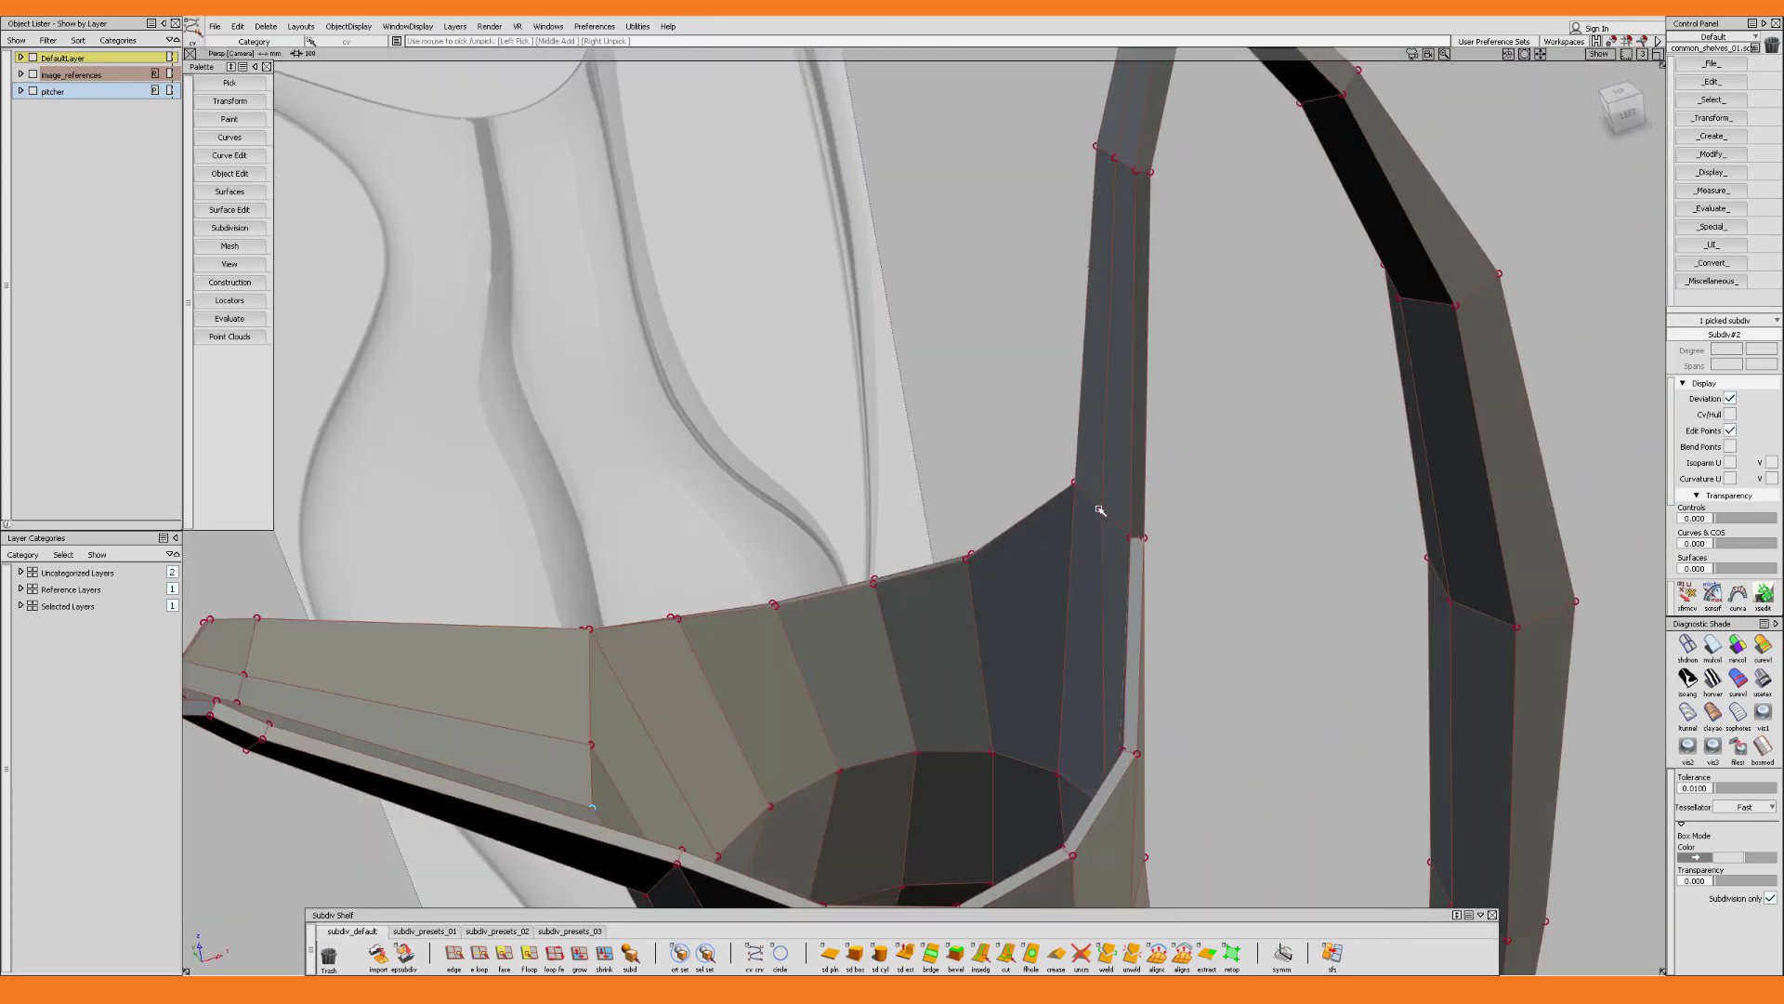
{"action": "left_click", "coordinate": [1099, 509]}
{"action": "left_click_drag", "start_coordinate": [1152, 514], "coordinate": [1056, 446], "text": "alt+shift"}
{"action": "left_click", "coordinate": [976, 298]}
{"action": "middle_click_drag", "start_coordinate": [1056, 446], "coordinate": [1046, 112], "text": "alt+shift"}
{"action": "left_click_drag", "start_coordinate": [1046, 112], "coordinate": [933, 595], "text": "alt+shift"}
{"action": "left_click_drag", "start_coordinate": [934, 595], "coordinate": [976, 359], "text": "ctrl+shift"}
{"action": "right_click_drag", "start_coordinate": [976, 358], "coordinate": [893, 446], "text": "alt+shift"}
{"action": "mouse_move", "coordinate": [892, 446]}
{"action": "left_mouse_down", "text": "alt+shift"}
{"action": "mouse_move", "coordinate": [910, 632]}
{"action": "mouse_move", "coordinate": [906, 460]}
{"action": "left_mouse_up", "text": "alt+shift"}
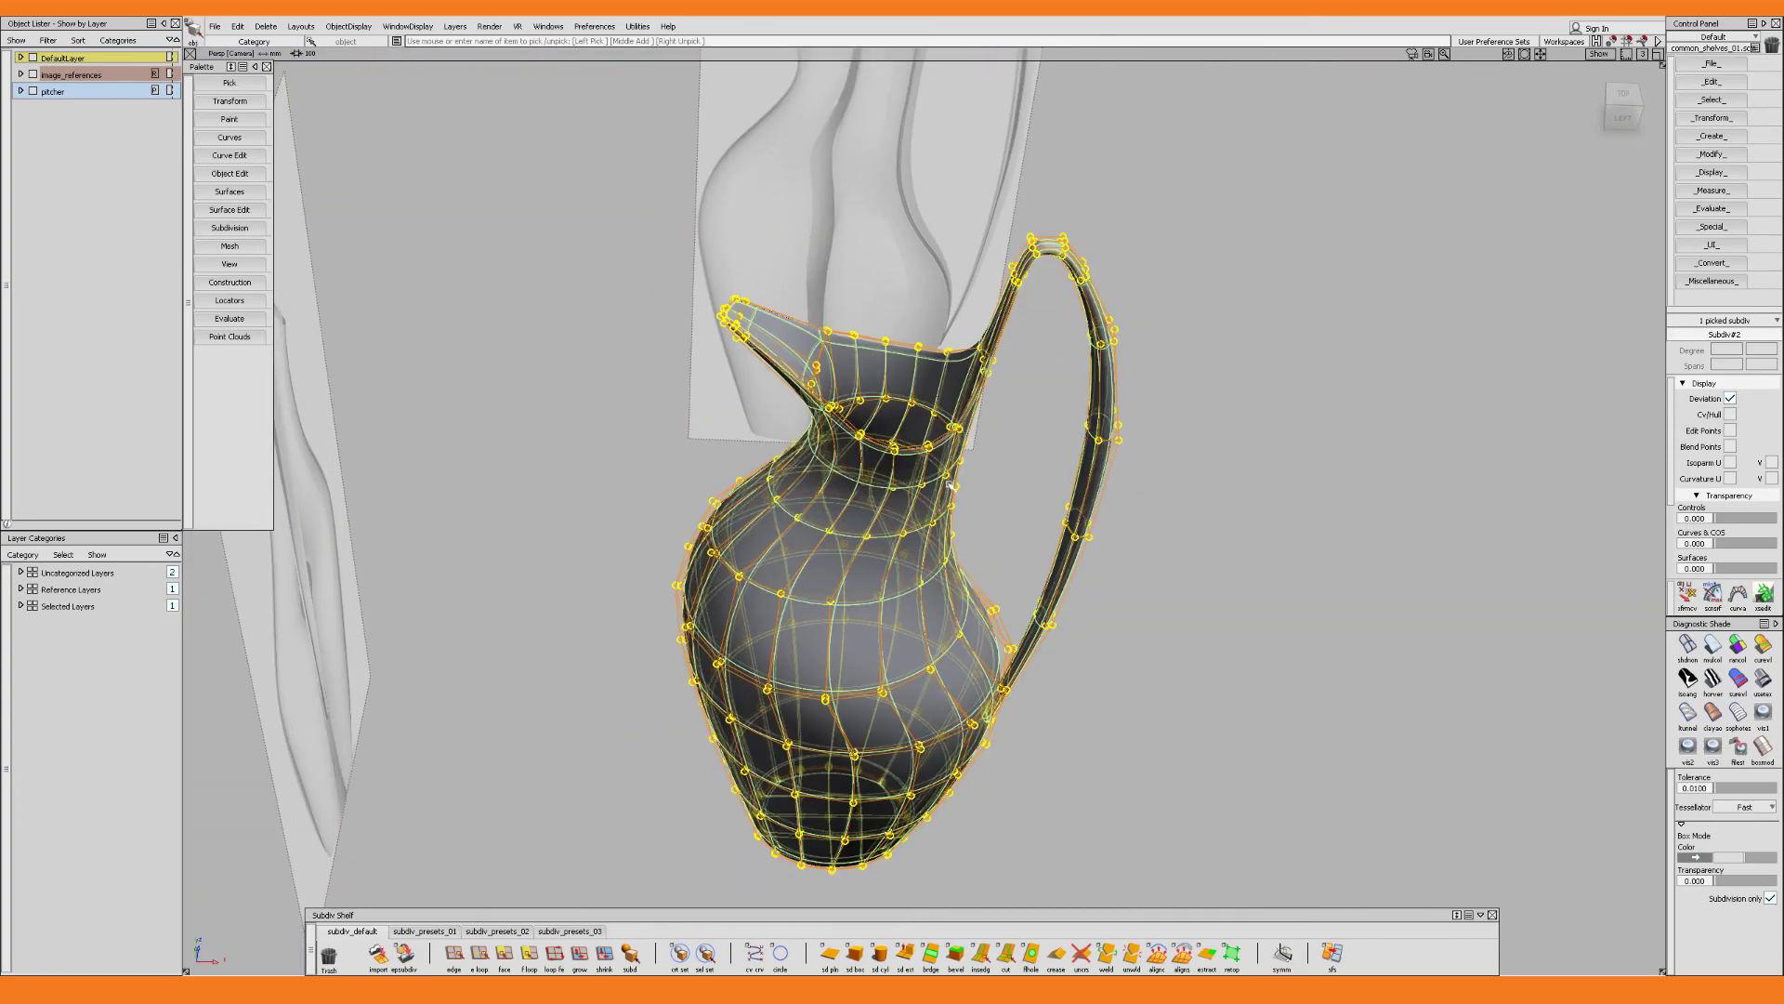
Insert a perpendicular edge loop along the pitcher's rim with relative offset, about midway across the rim's thickness
{"action": "right_click_drag", "start_coordinate": [989, 713], "coordinate": [1078, 679], "text": "alt+shift"}
{"action": "middle_click_drag", "start_coordinate": [837, 251], "coordinate": [871, 490], "text": "alt+shift"}
{"action": "right_click_drag", "start_coordinate": [871, 490], "coordinate": [1007, 473], "text": "alt+shift"}
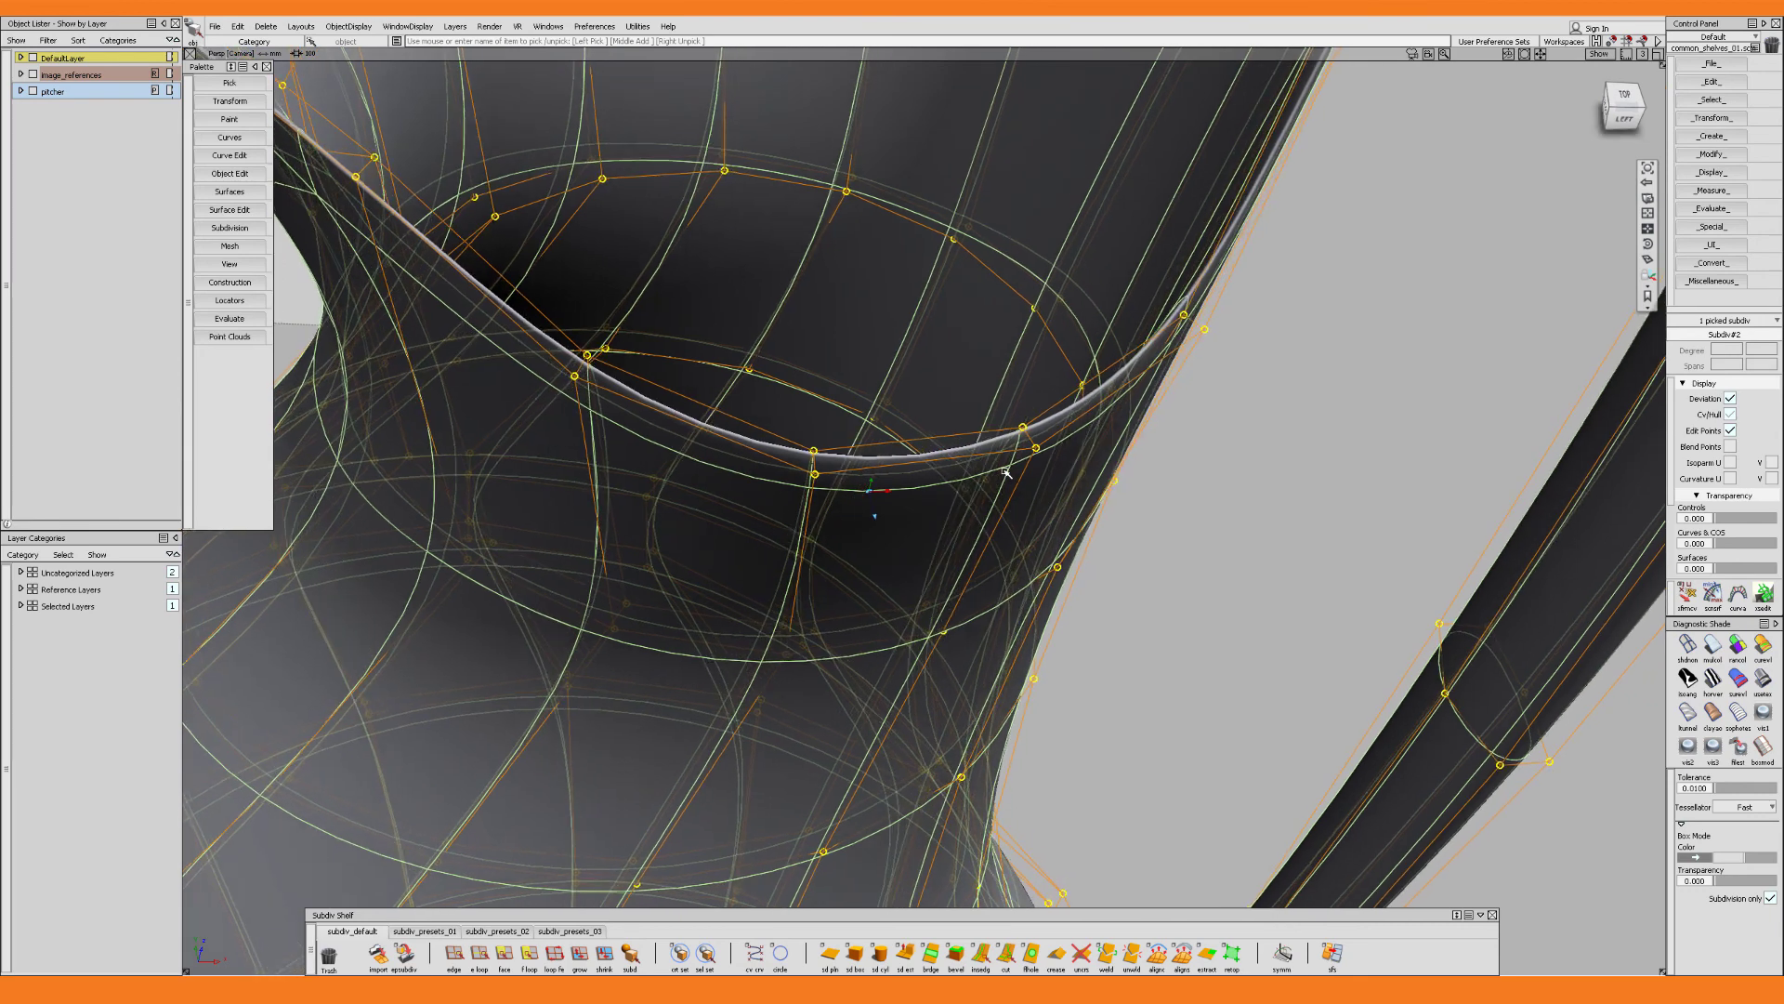
{"action": "left_click", "coordinate": [1038, 445]}
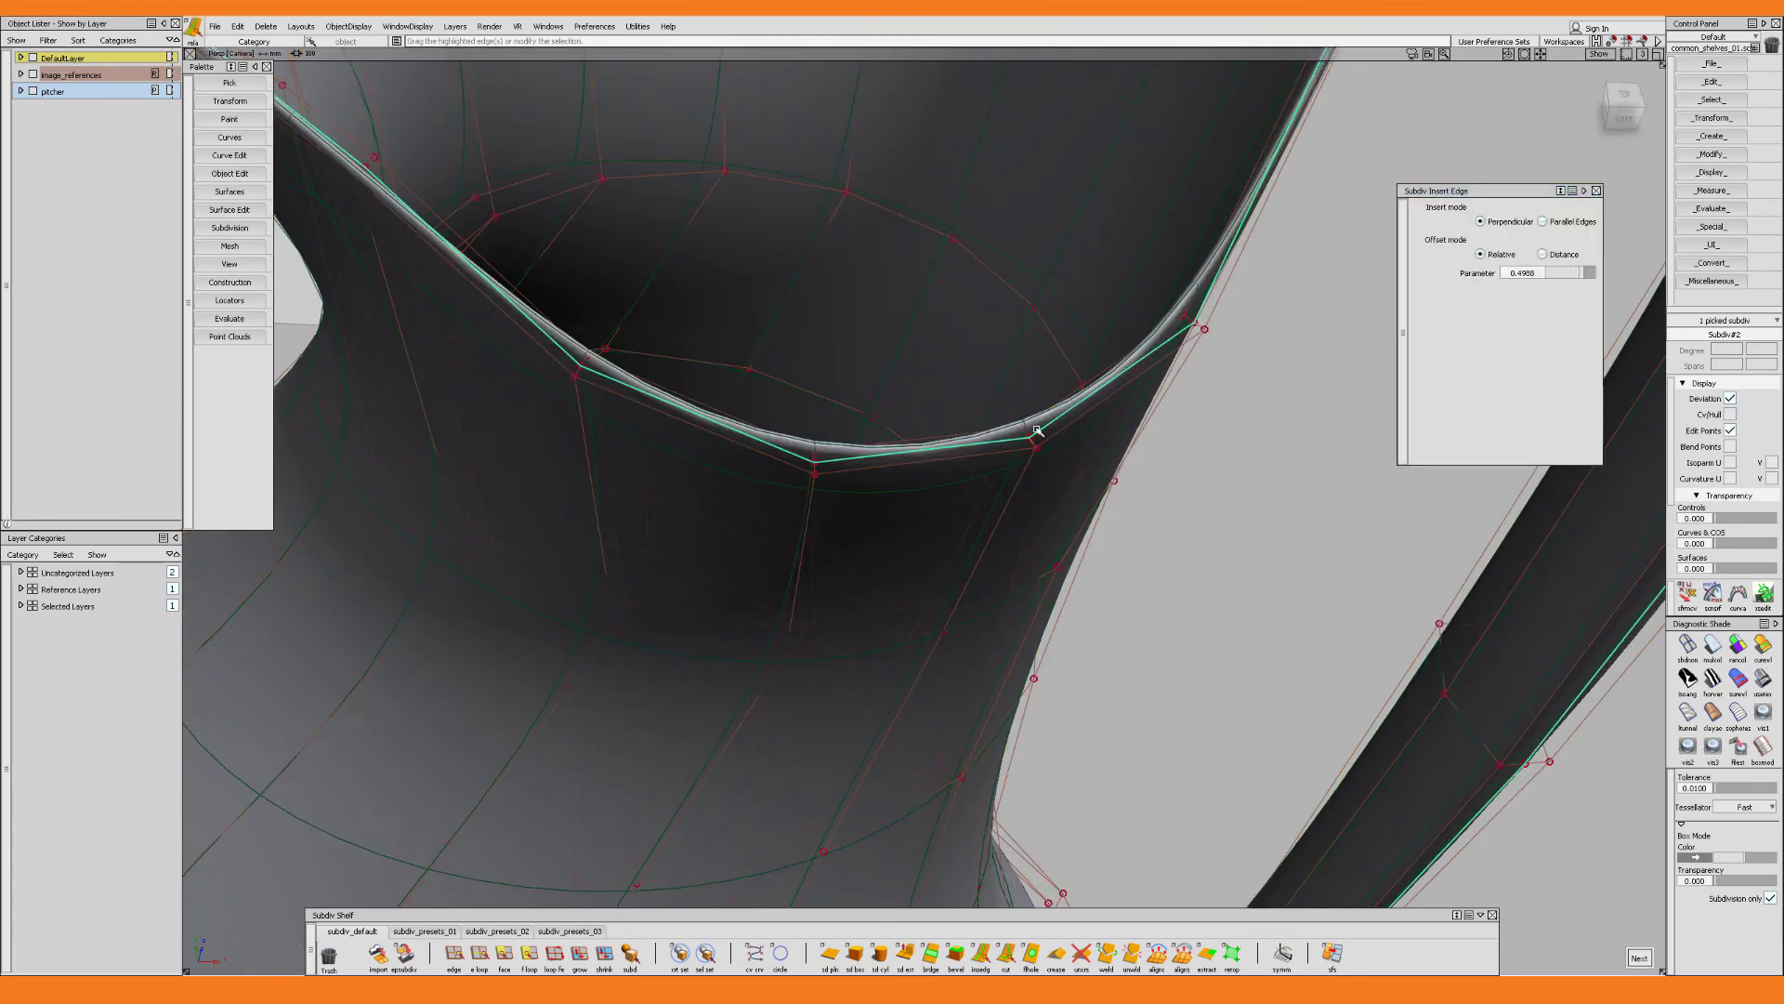
{"action": "left_click_drag", "start_coordinate": [1038, 456], "coordinate": [983, 471], "text": "alt+shift"}
{"action": "right_click_drag", "start_coordinate": [983, 470], "coordinate": [1069, 420], "text": "alt+shift"}
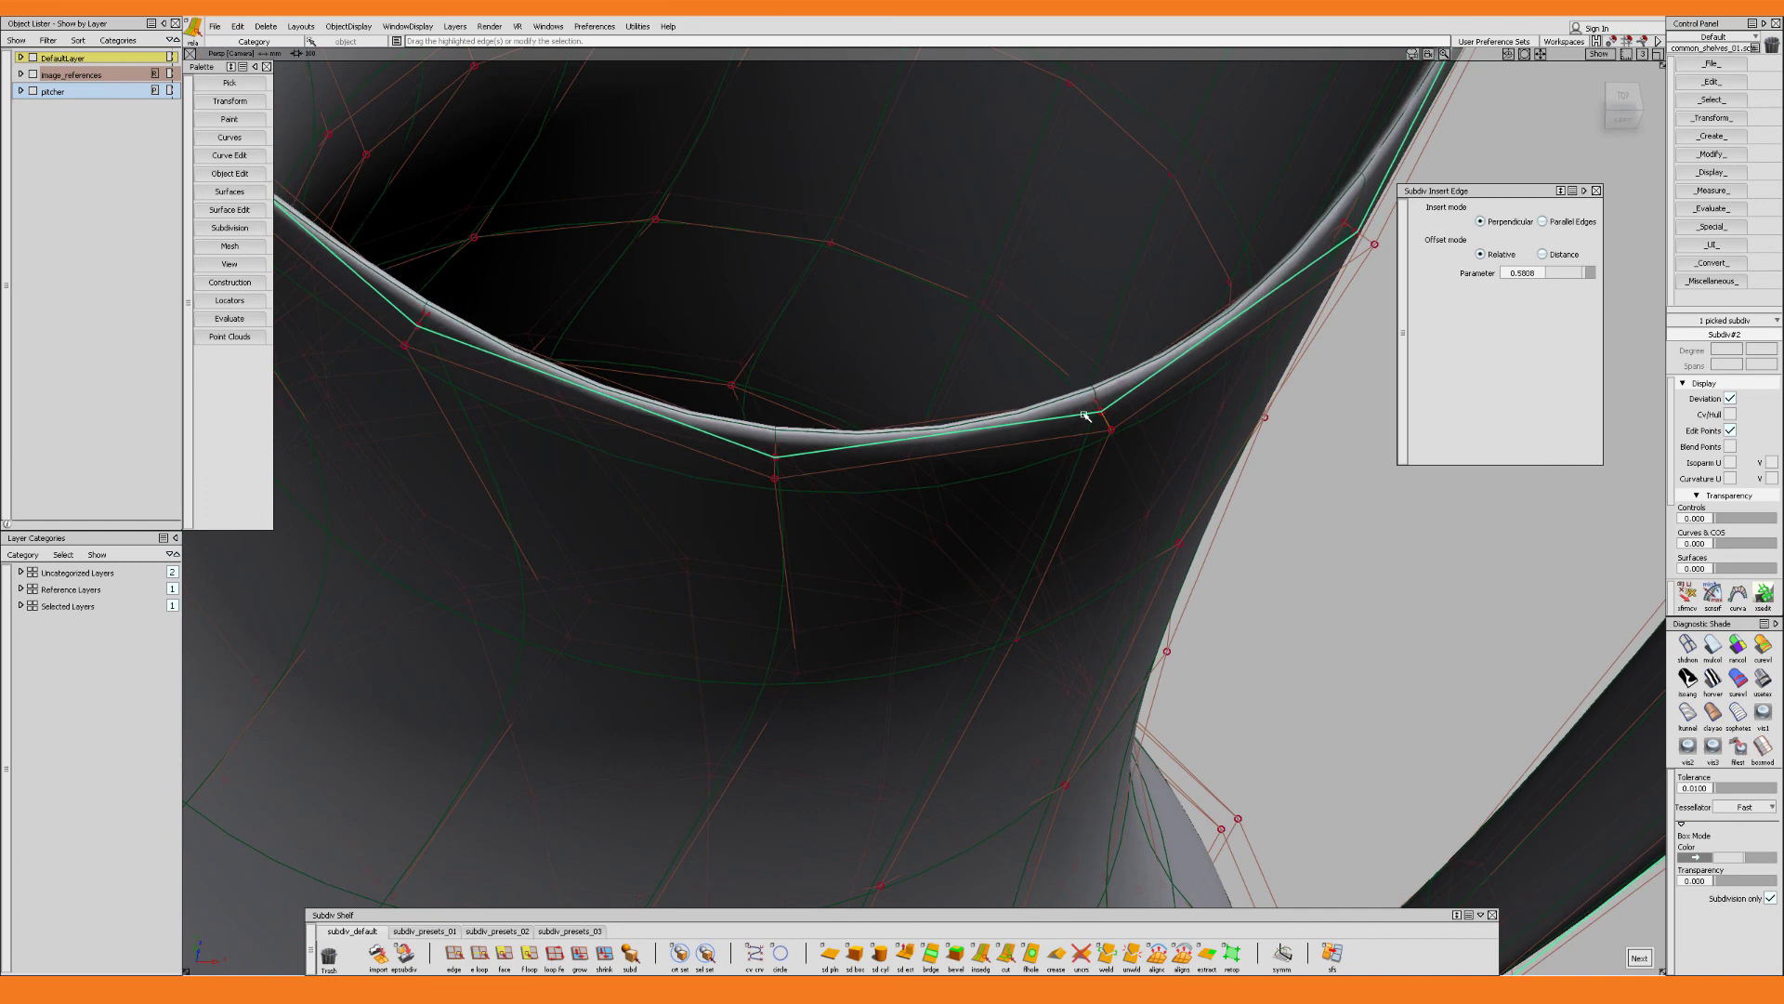
{"action": "left_click_drag", "start_coordinate": [1125, 437], "coordinate": [1083, 439], "text": "ctrl+shift"}
{"action": "left_click_drag", "start_coordinate": [1083, 439], "coordinate": [1056, 438], "text": "alt+shift"}
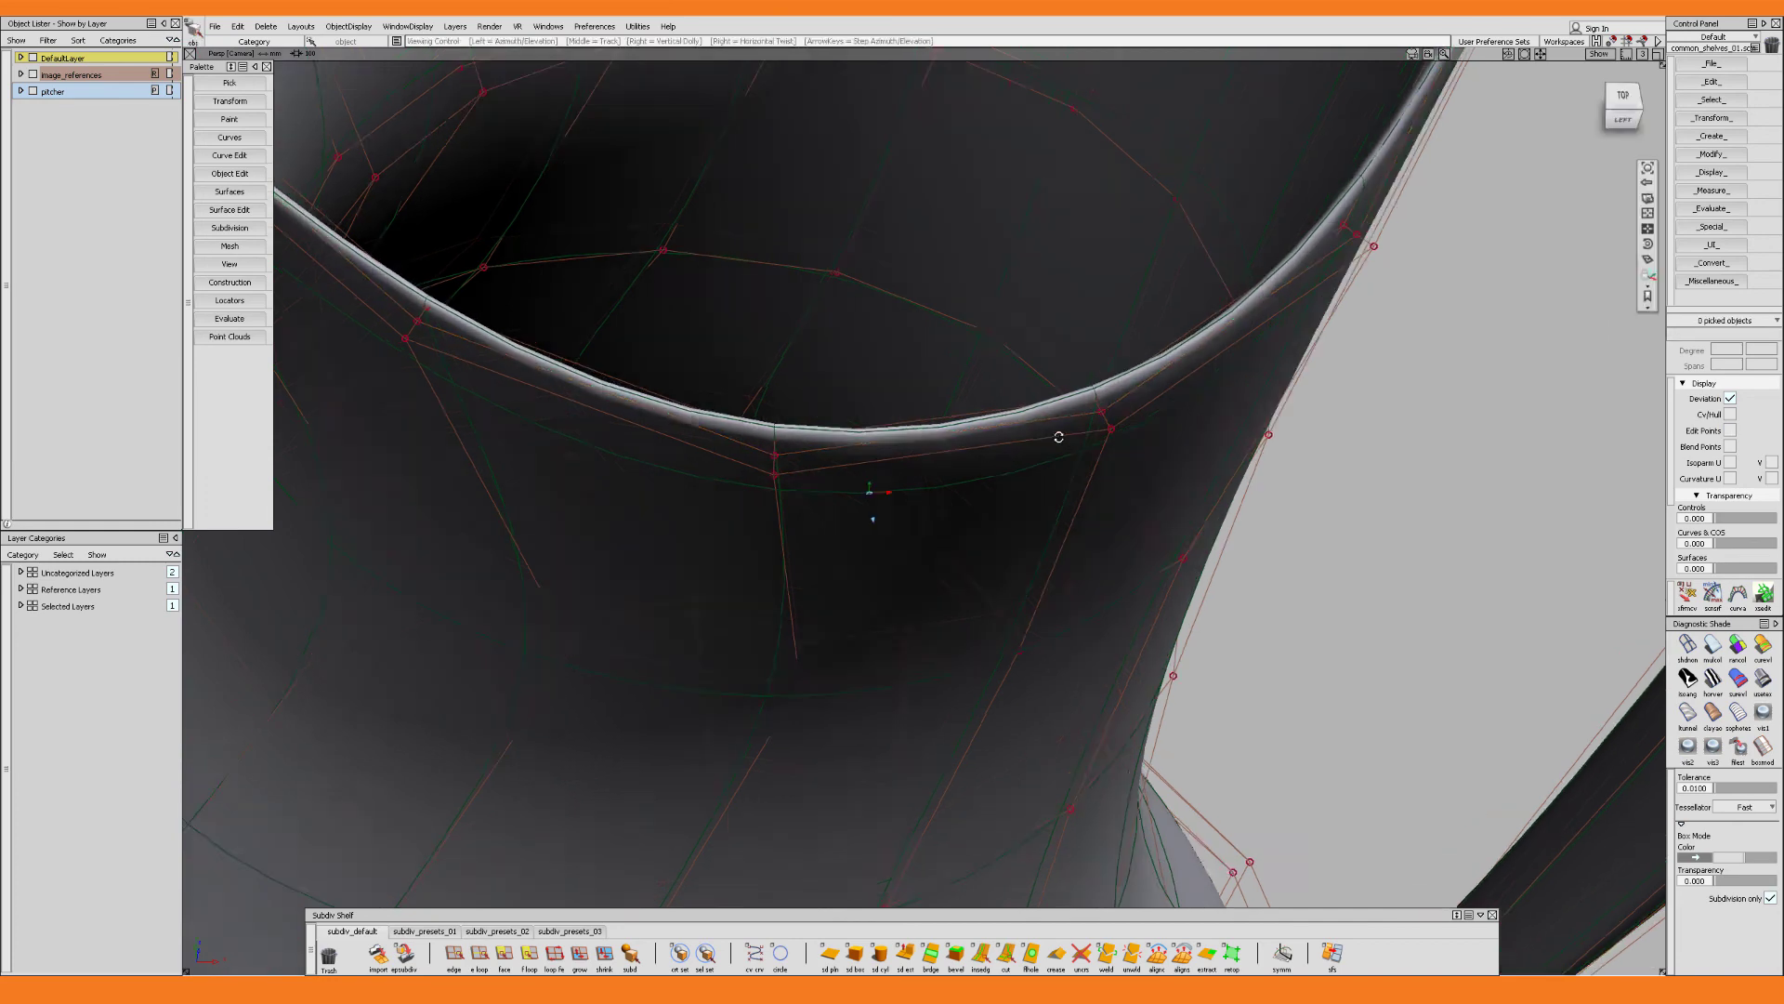
Examine the smooth shaded pitcher without its wireframe, checking the rim, body and handle in perspective
{"action": "left_click", "coordinate": [1051, 432]}
{"action": "right_click_drag", "start_coordinate": [1051, 432], "coordinate": [1019, 470], "text": "alt+shift"}
{"action": "left_click_drag", "start_coordinate": [1020, 470], "coordinate": [967, 349], "text": "alt+shift"}
{"action": "right_click_drag", "start_coordinate": [966, 349], "coordinate": [967, 476], "text": "alt+shift"}
{"action": "left_click_drag", "start_coordinate": [966, 476], "coordinate": [964, 465], "text": "alt+shift"}
{"action": "middle_click_drag", "start_coordinate": [964, 464], "coordinate": [967, 401], "text": "alt+shift"}
{"action": "right_click_drag", "start_coordinate": [967, 402], "coordinate": [957, 457], "text": "alt+shift"}
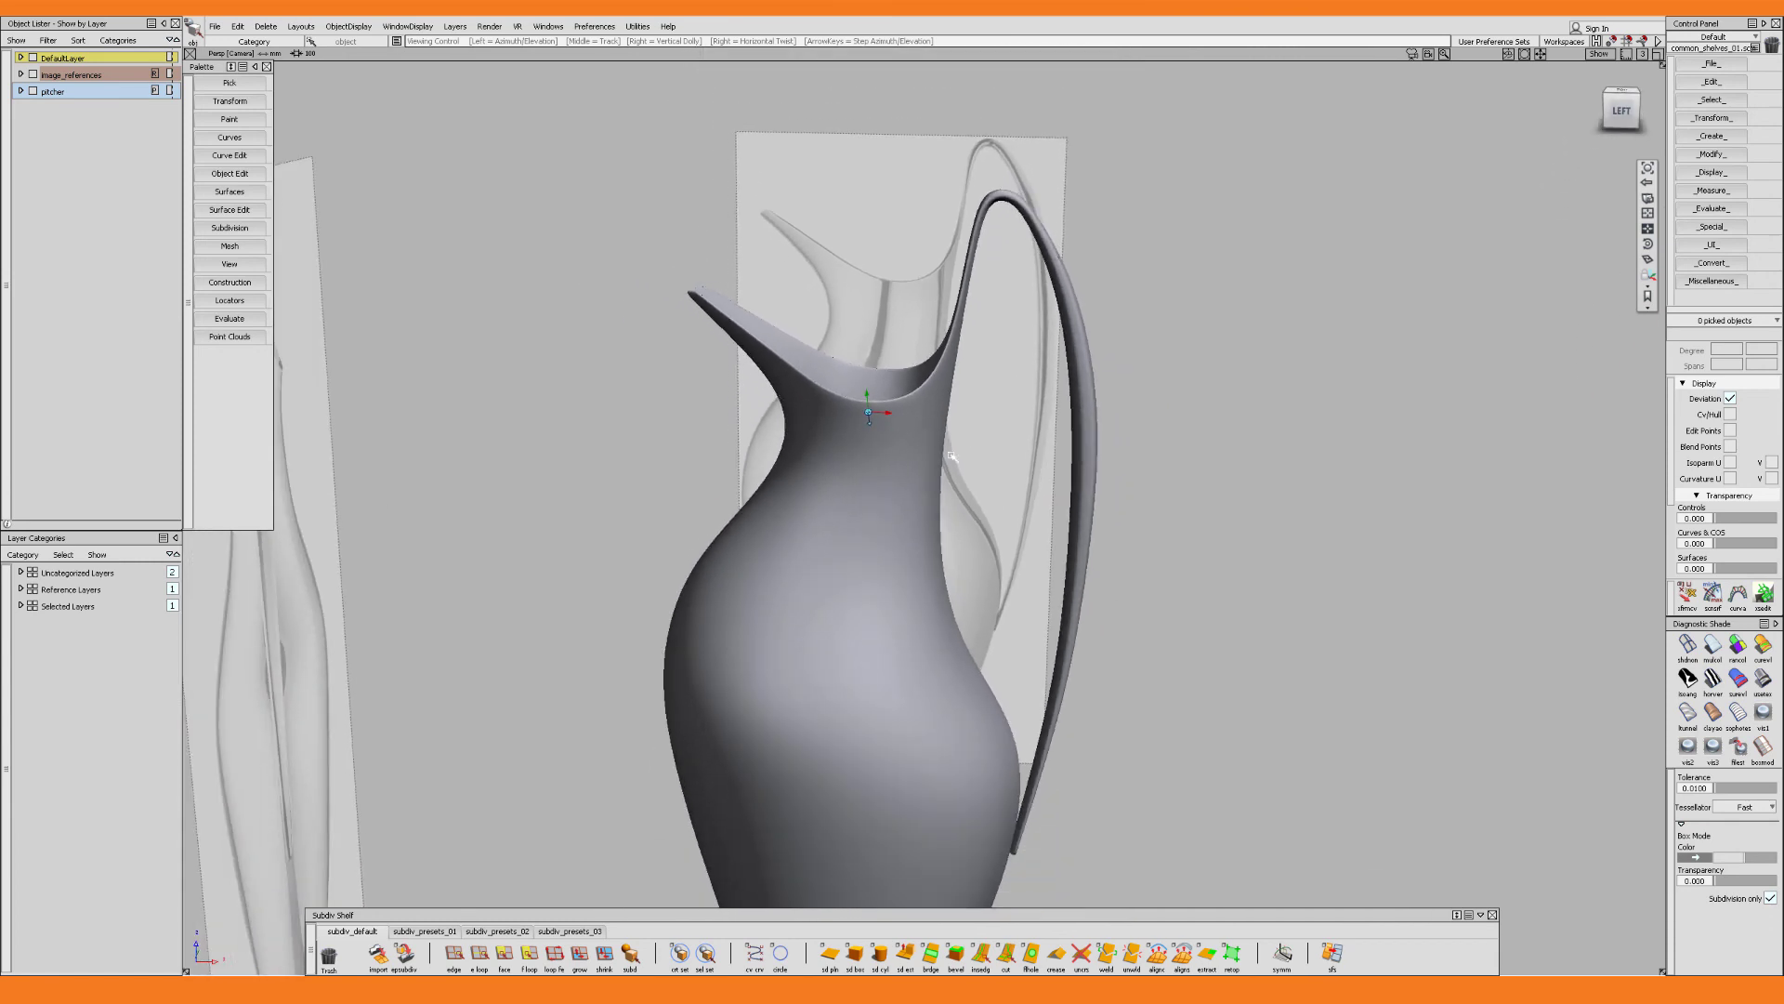
{"action": "middle_click_drag", "start_coordinate": [957, 458], "coordinate": [959, 427], "text": "alt+shift"}
{"action": "left_click", "coordinate": [911, 460], "text": "alt+shift"}
{"action": "left_click_drag", "start_coordinate": [925, 530], "coordinate": [991, 578], "text": "alt+shift"}
{"action": "right_click_drag", "start_coordinate": [990, 579], "coordinate": [1013, 613], "text": "alt+shift"}
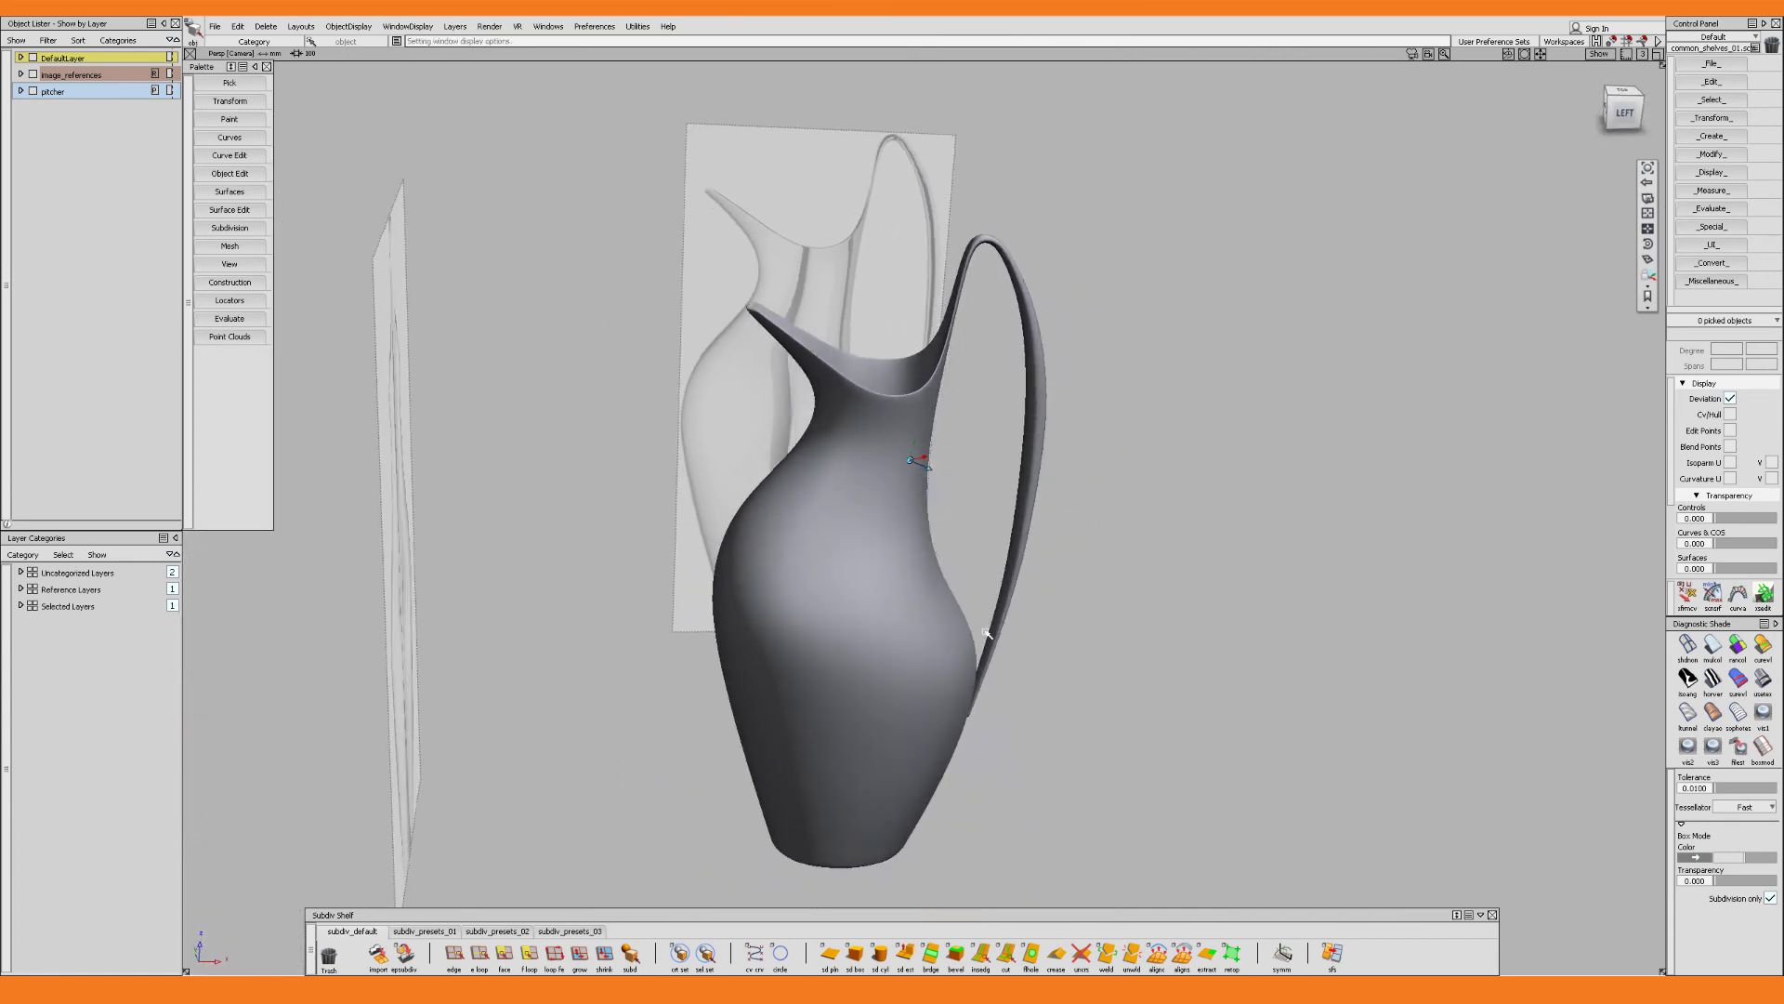
Frame the whole pitcher in perspective and hide the reference images
{"action": "mouse_move", "coordinate": [1013, 613]}
{"action": "left_mouse_down", "text": "alt+shift"}
{"action": "mouse_move", "coordinate": [1068, 650]}
{"action": "mouse_move", "coordinate": [1224, 592]}
{"action": "mouse_move", "coordinate": [1162, 584]}
{"action": "left_mouse_up", "text": "alt+shift"}
{"action": "middle_click_drag", "start_coordinate": [1162, 585], "coordinate": [1217, 525], "text": "alt+shift"}
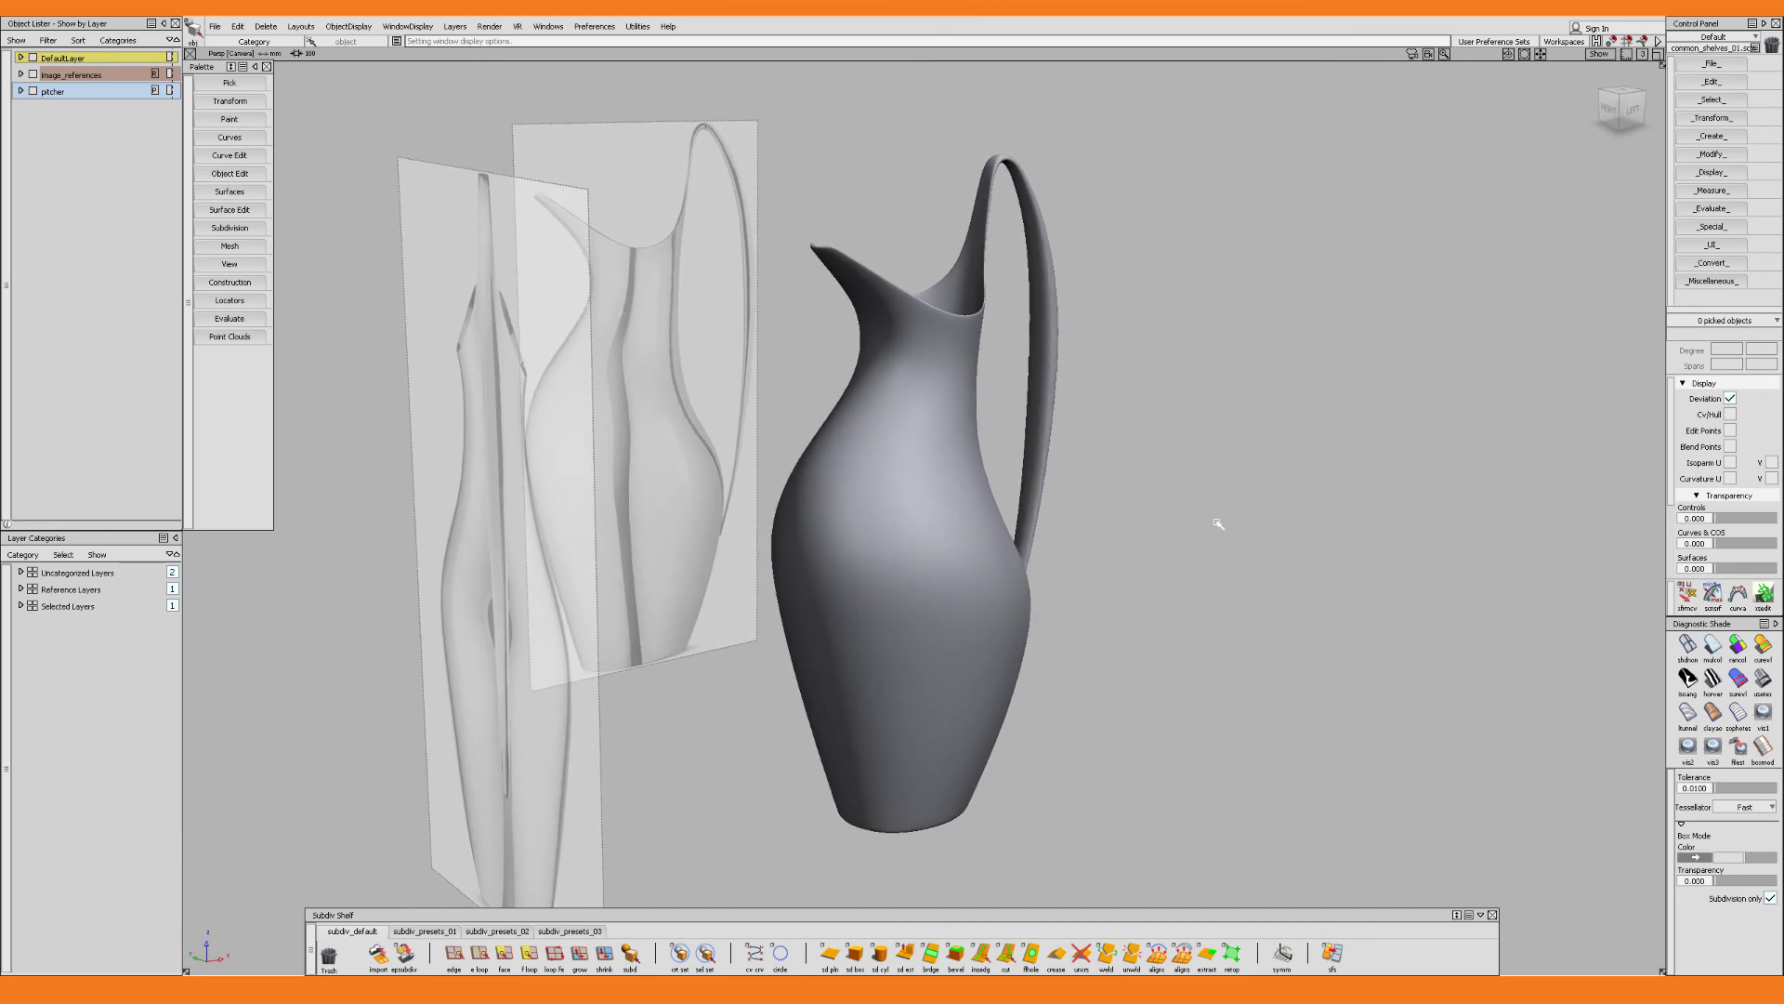
{"action": "key", "text": "alt+i"}
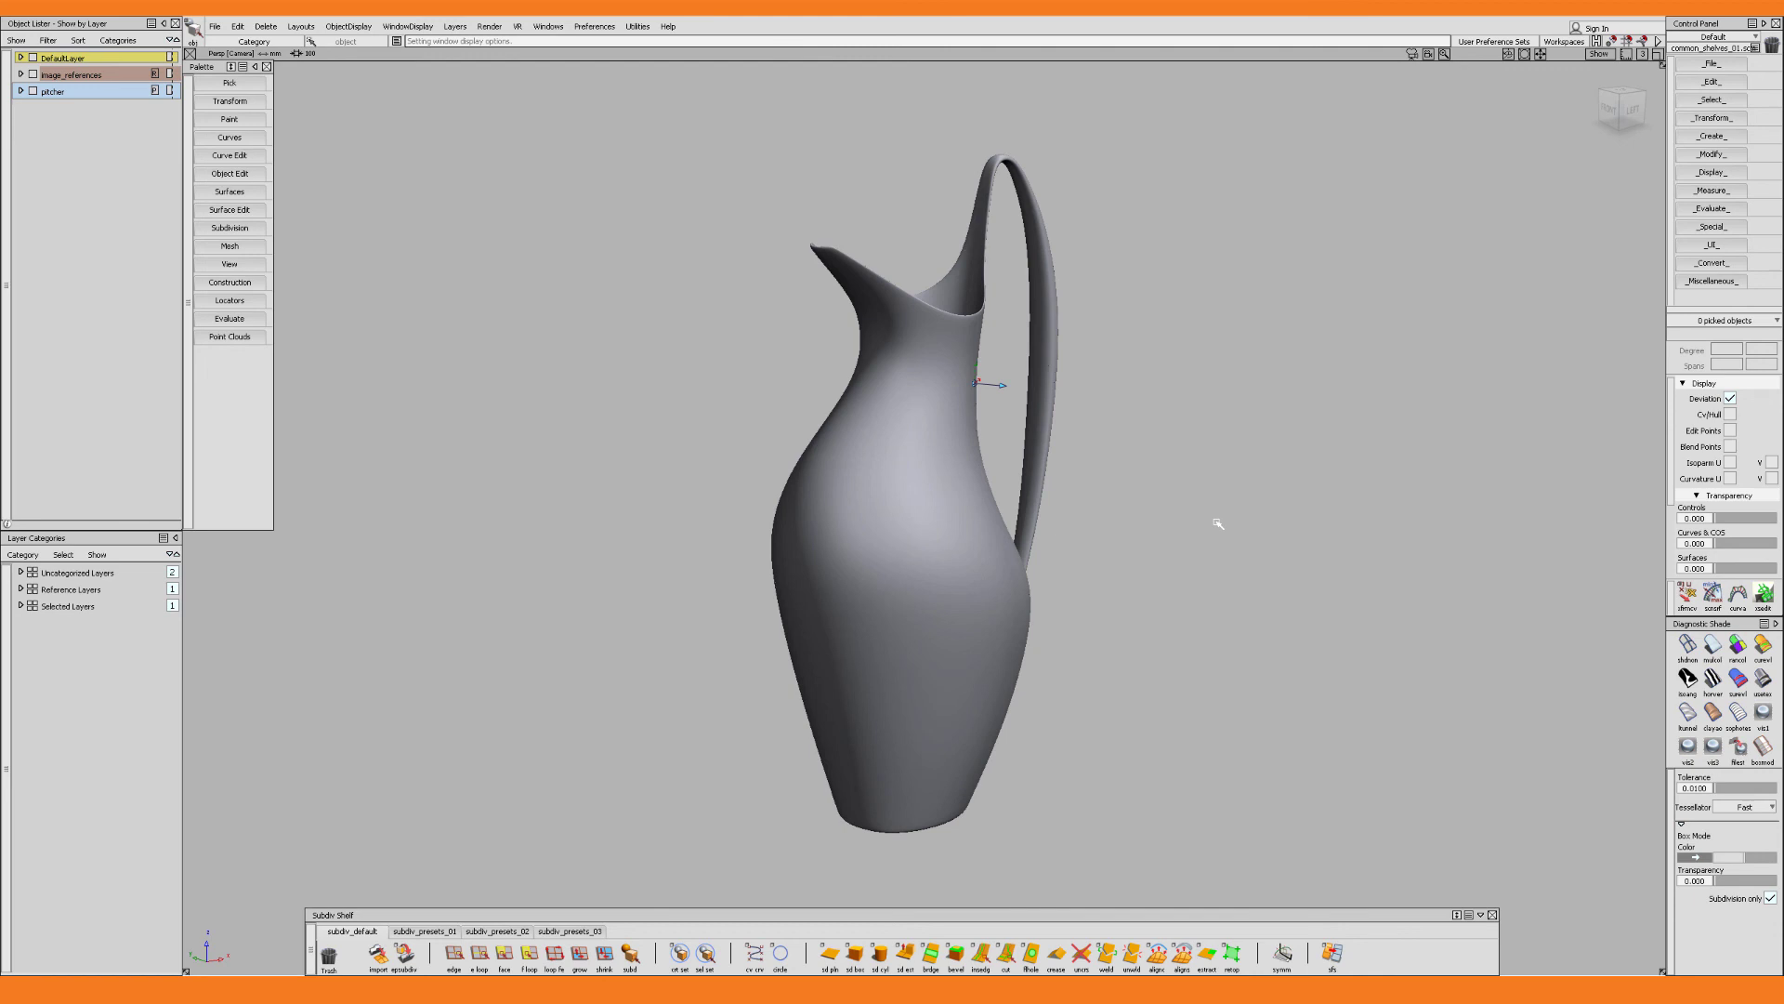